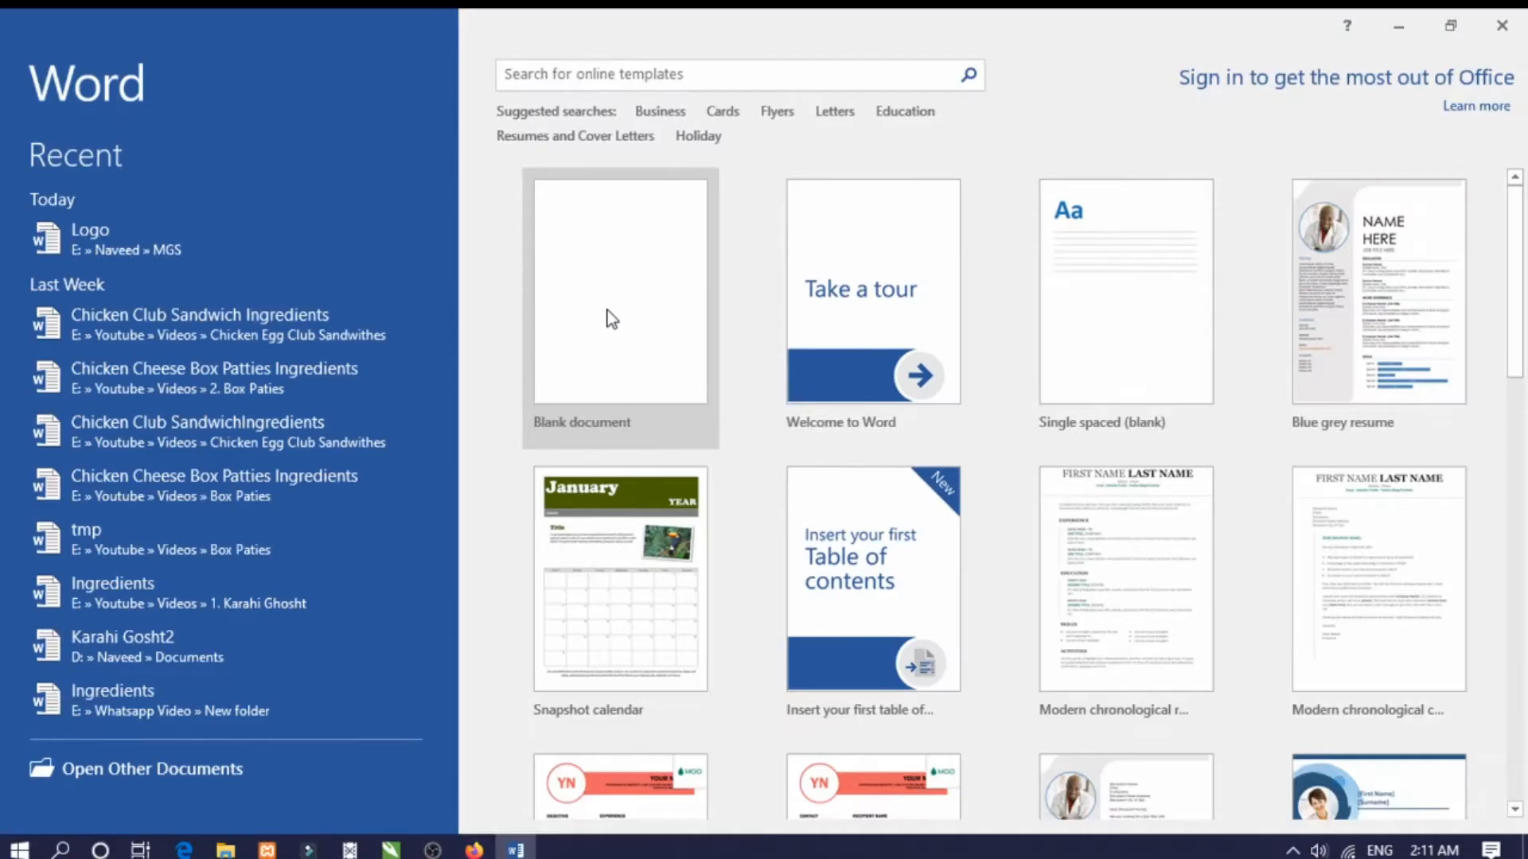
- Create a blank document from the start screen
{"action": "left_click", "coordinate": [619, 360]}
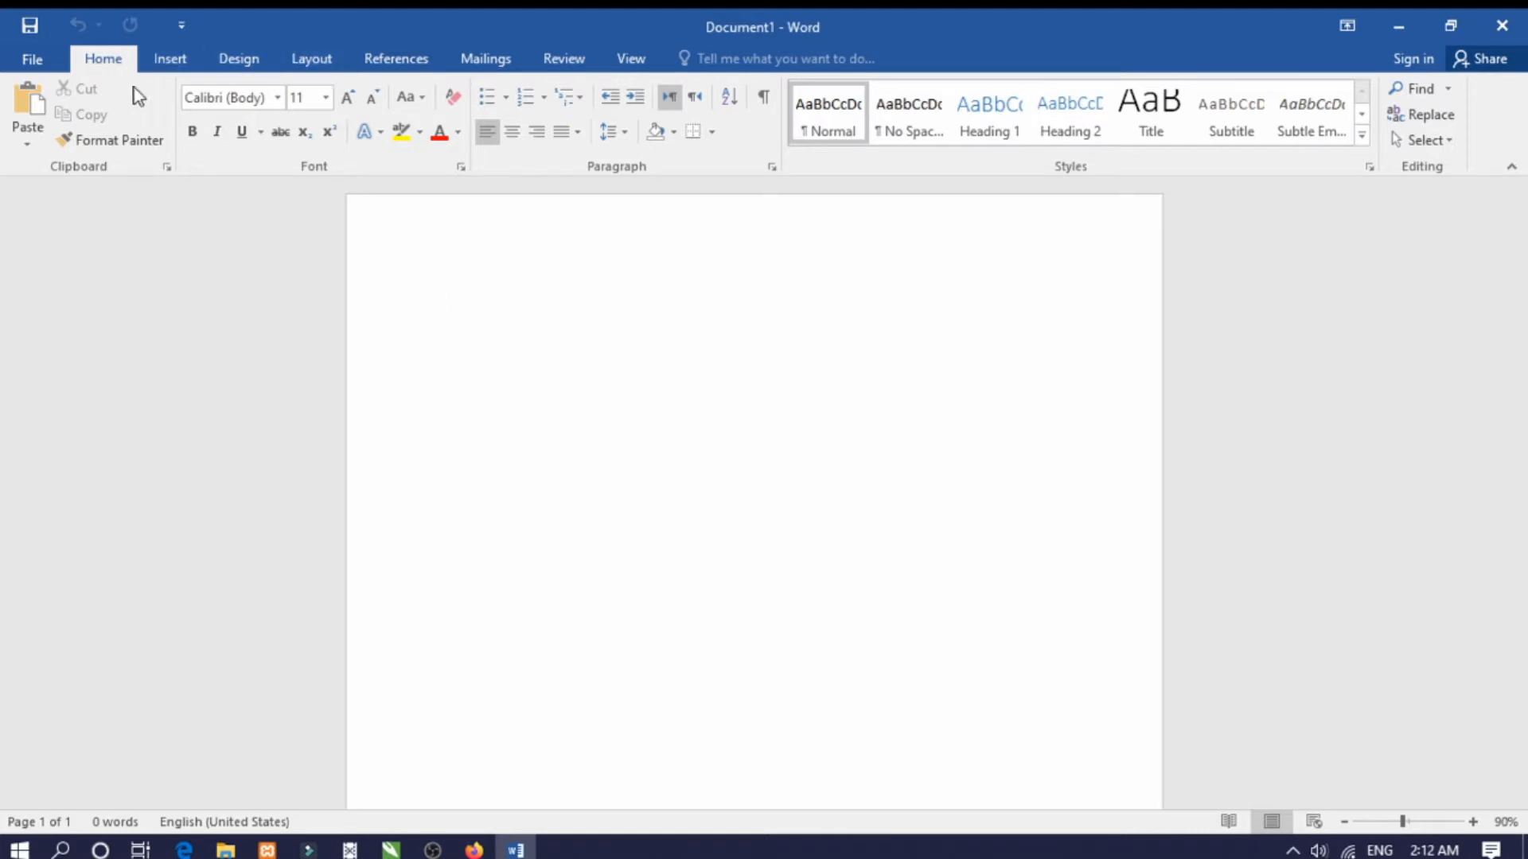
{"action": "left_click", "coordinate": [37, 64]}
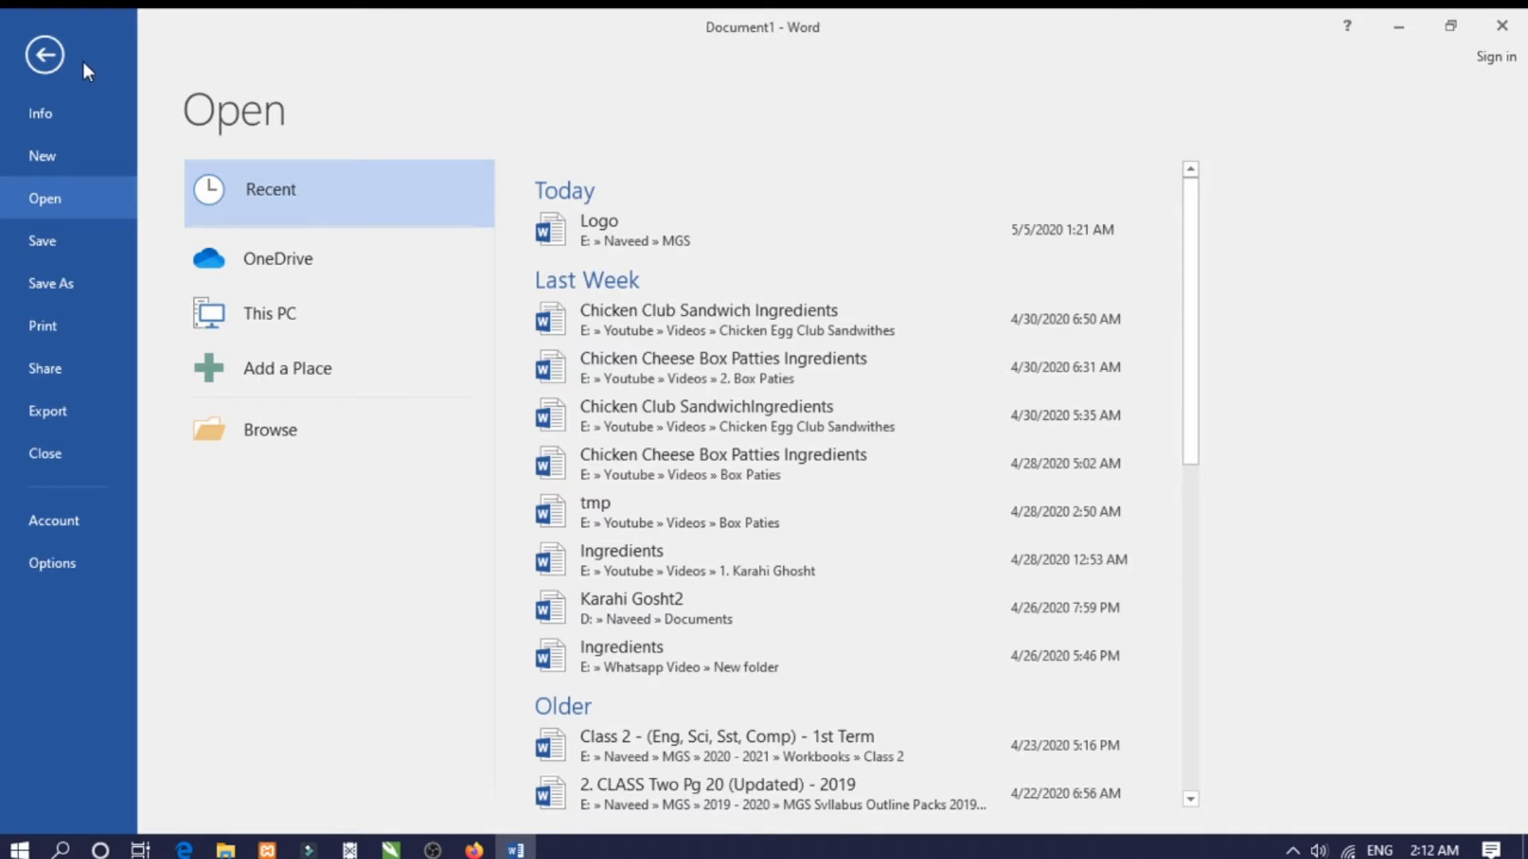
{"action": "left_click", "coordinate": [45, 56]}
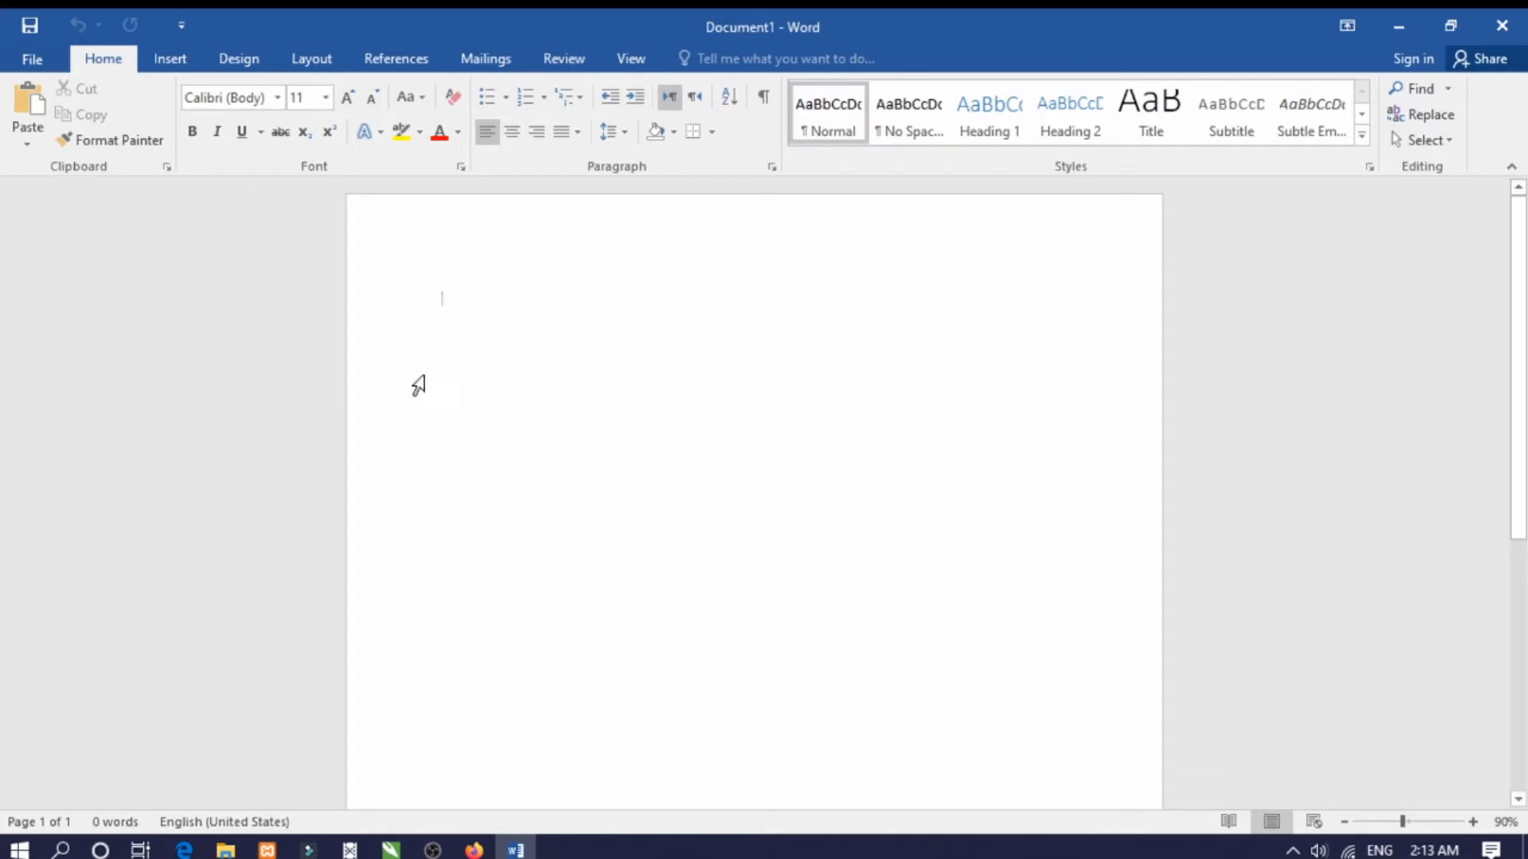
- Create another new blank document from within the open one
{"action": "left_click", "coordinate": [33, 59]}
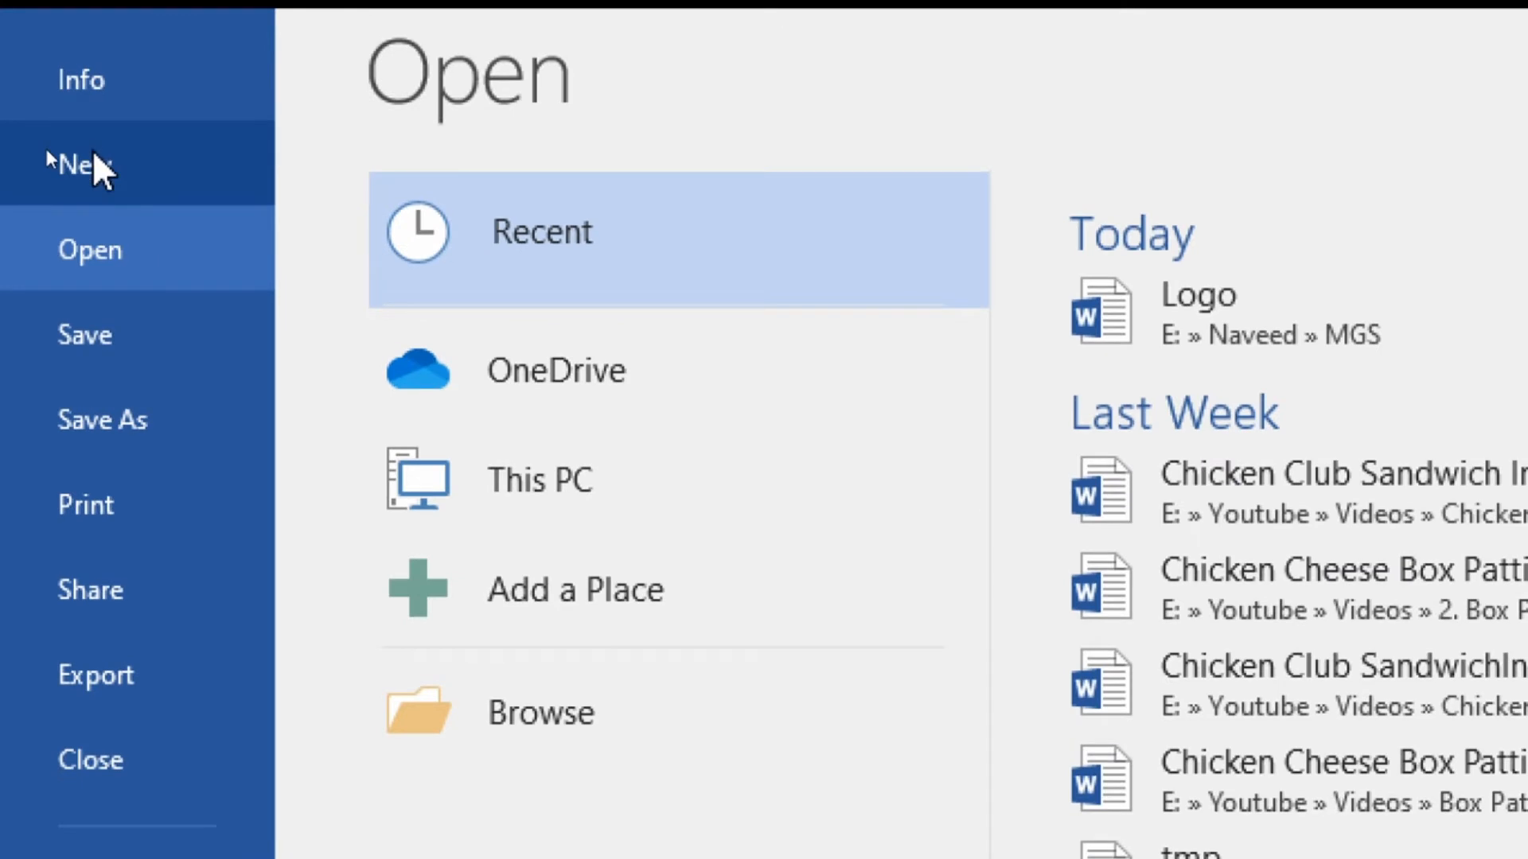
{"action": "left_click", "coordinate": [93, 159]}
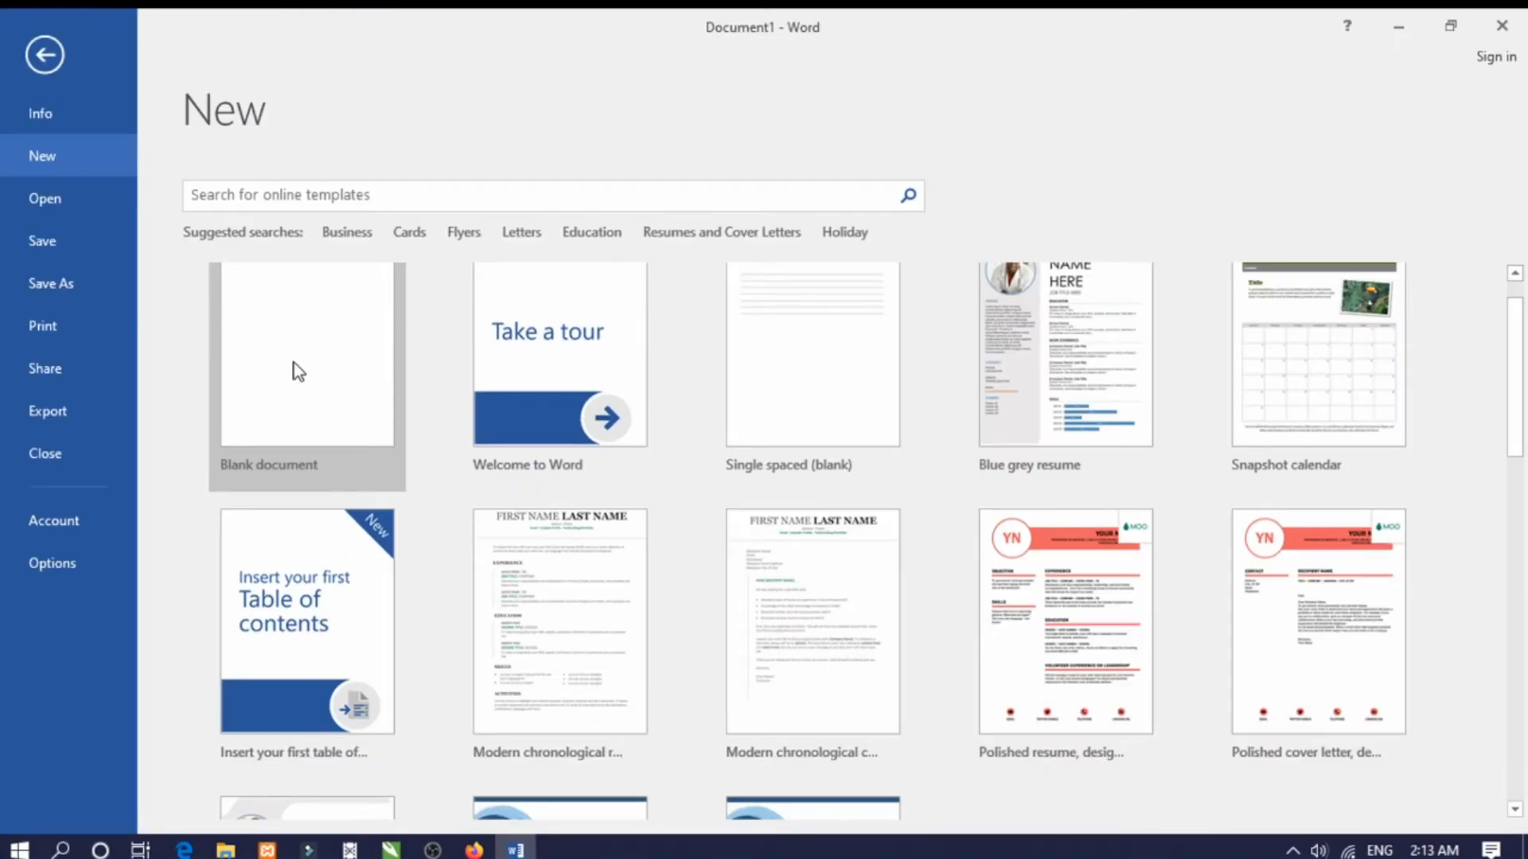
{"action": "left_click", "coordinate": [296, 372]}
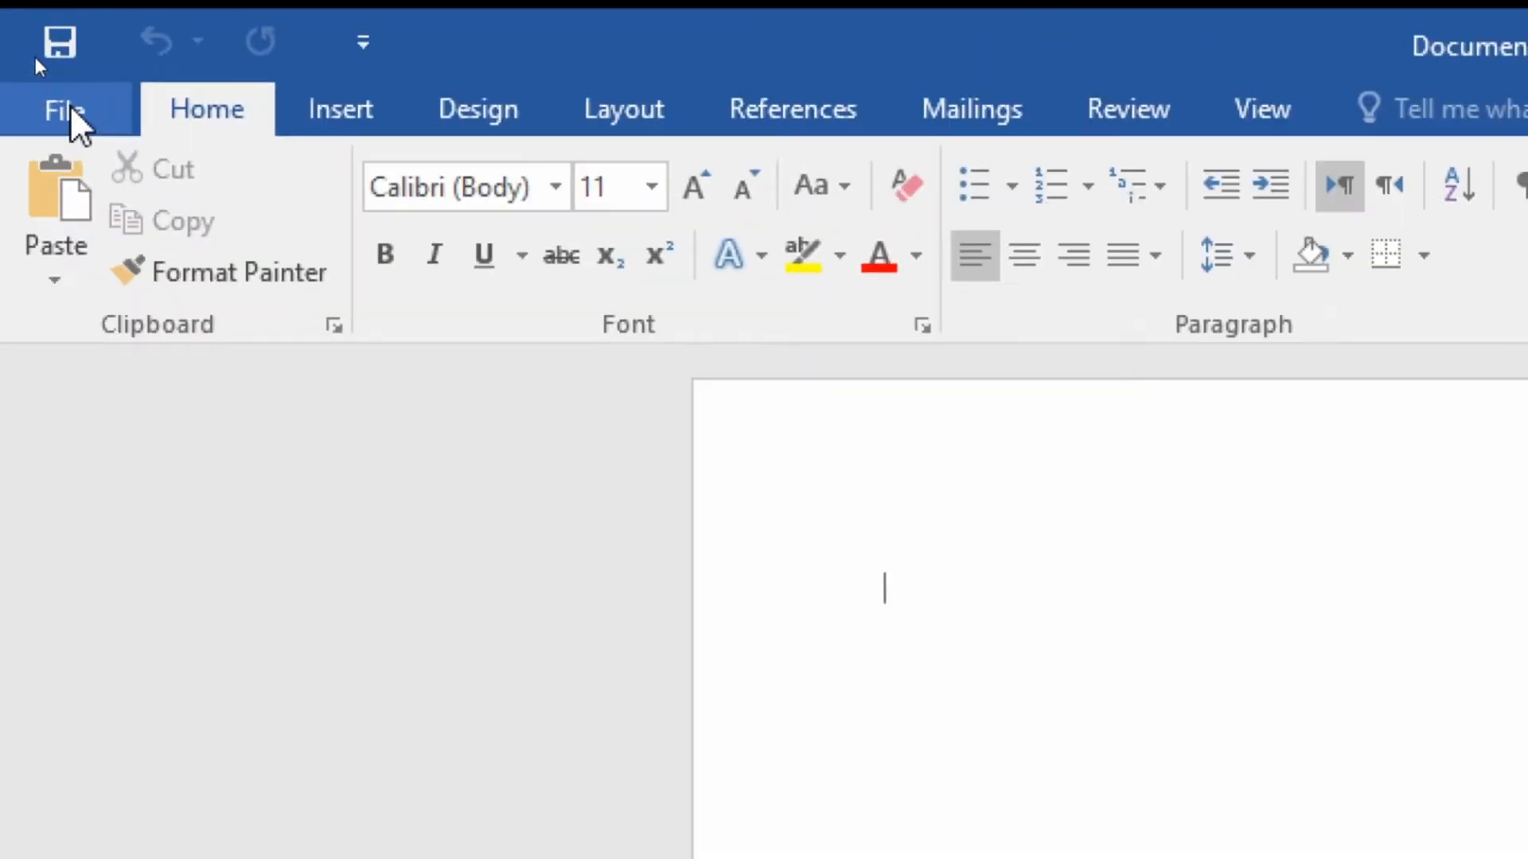
- View the options for opening an existing document, browse the Documents folder, and return without opening a file
{"action": "left_click", "coordinate": [70, 111]}
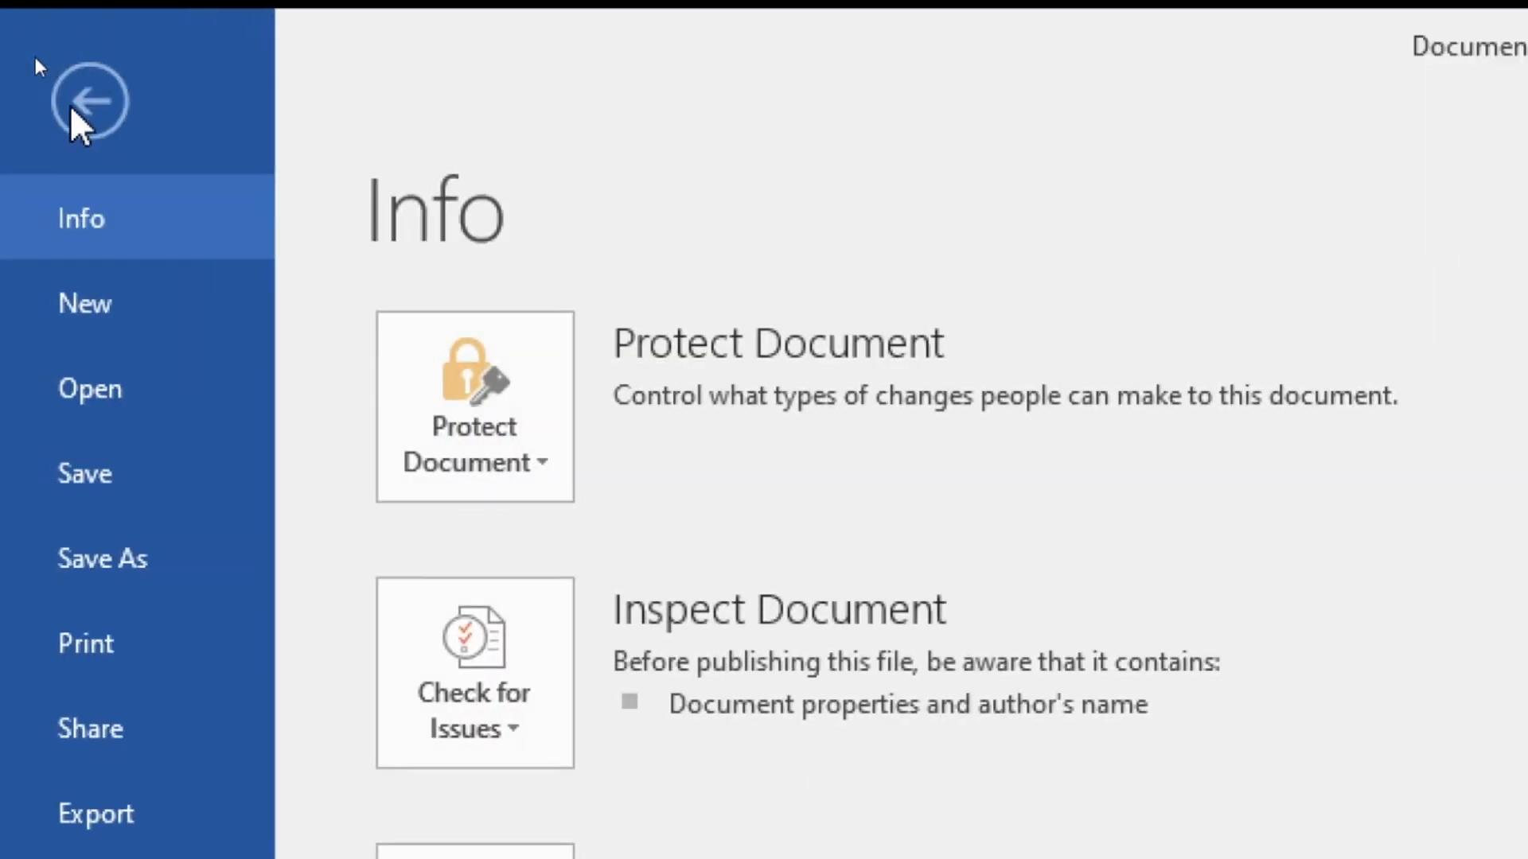
{"action": "left_click", "coordinate": [124, 382]}
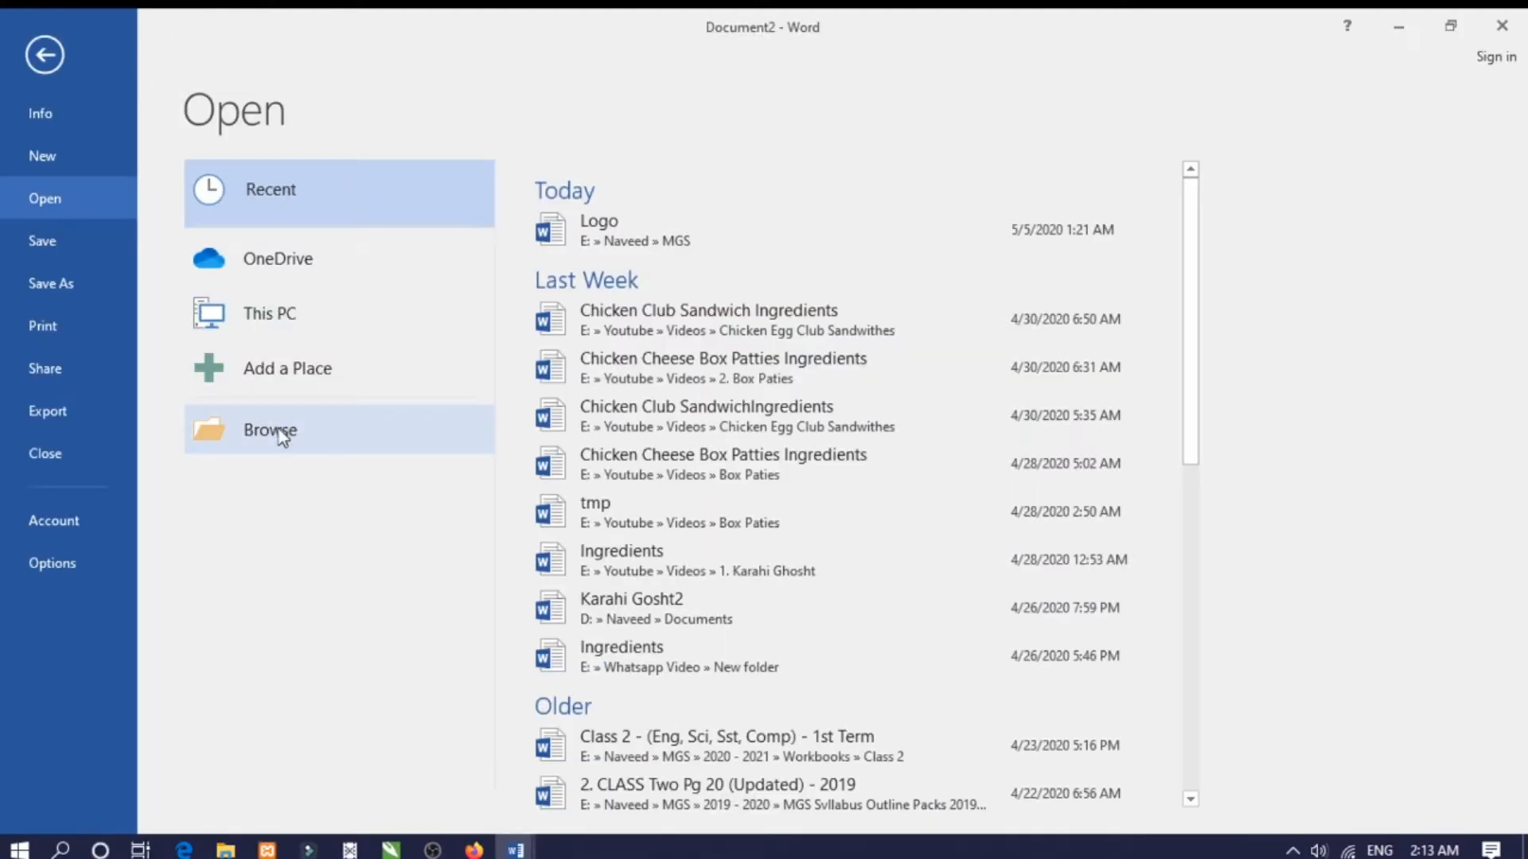
{"action": "left_click", "coordinate": [278, 428]}
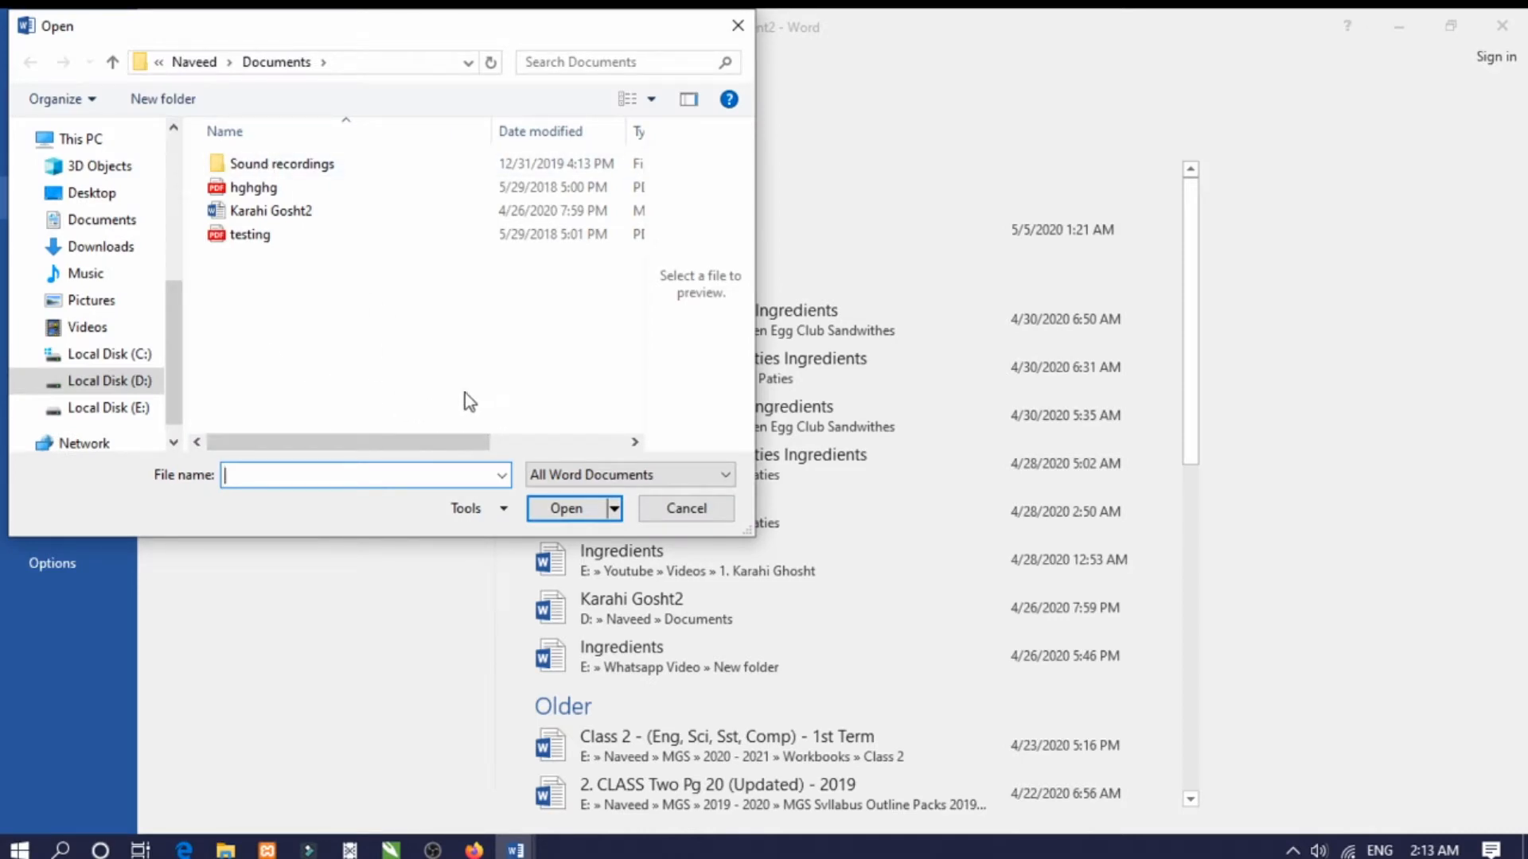
{"action": "key", "text": "Escape"}
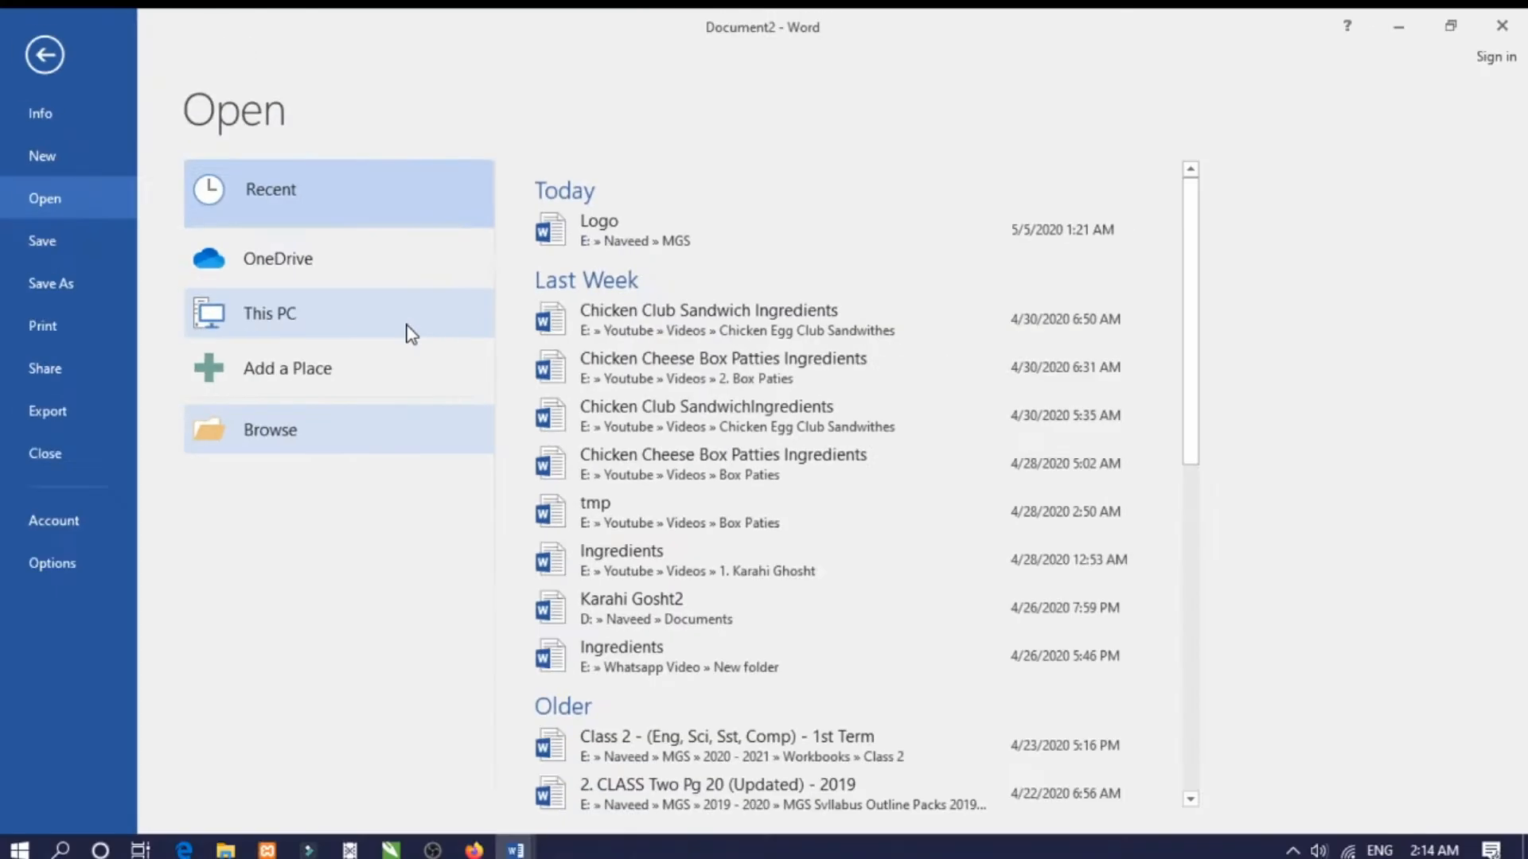
{"action": "left_click", "coordinate": [61, 61]}
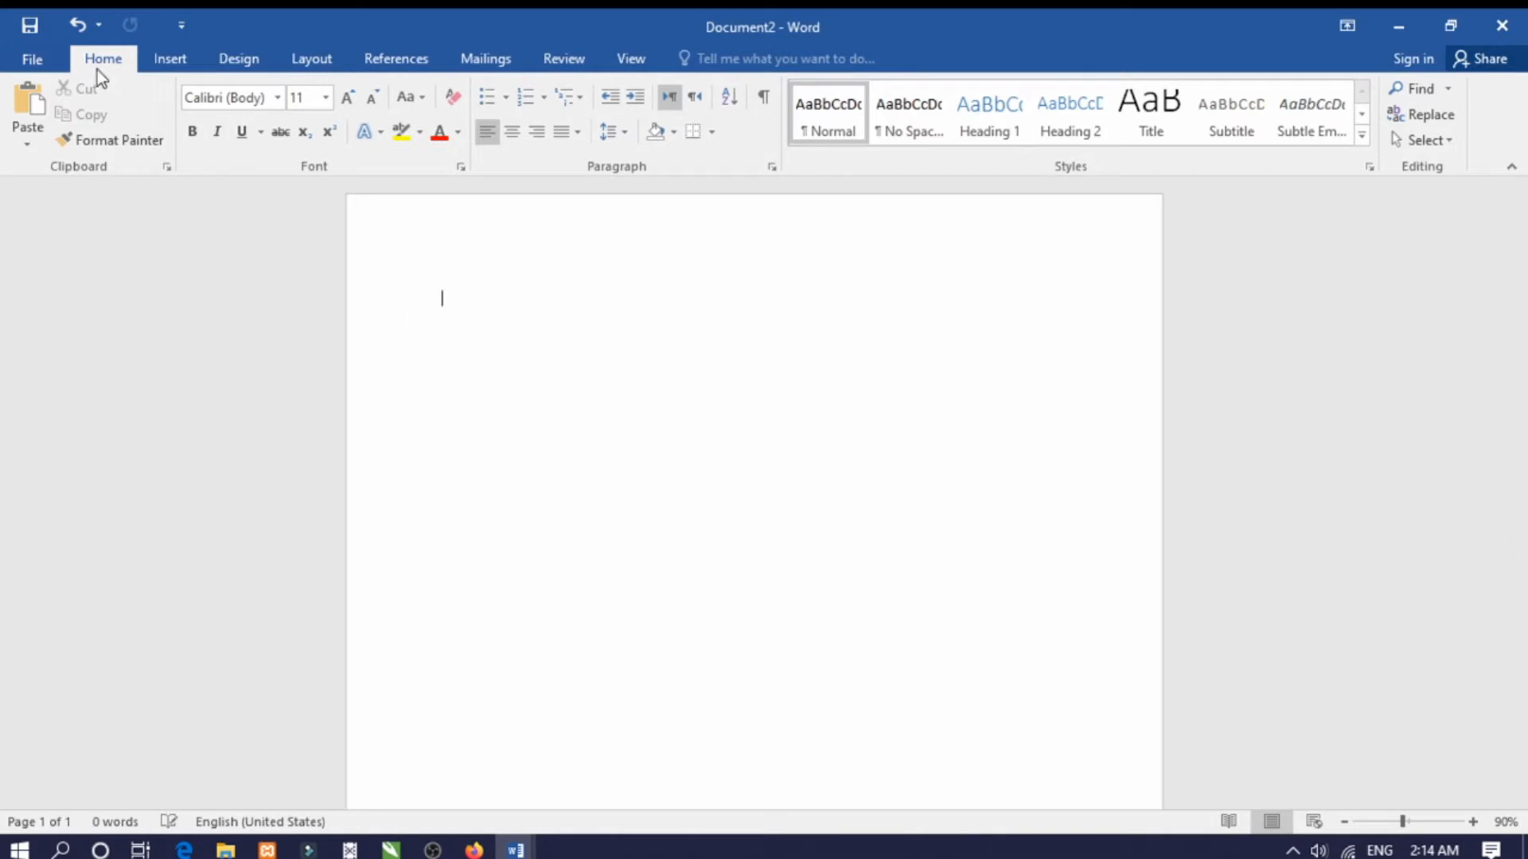
- View the save locations and the Save As dialog for the new document, and return without saving
{"action": "left_click", "coordinate": [27, 64]}
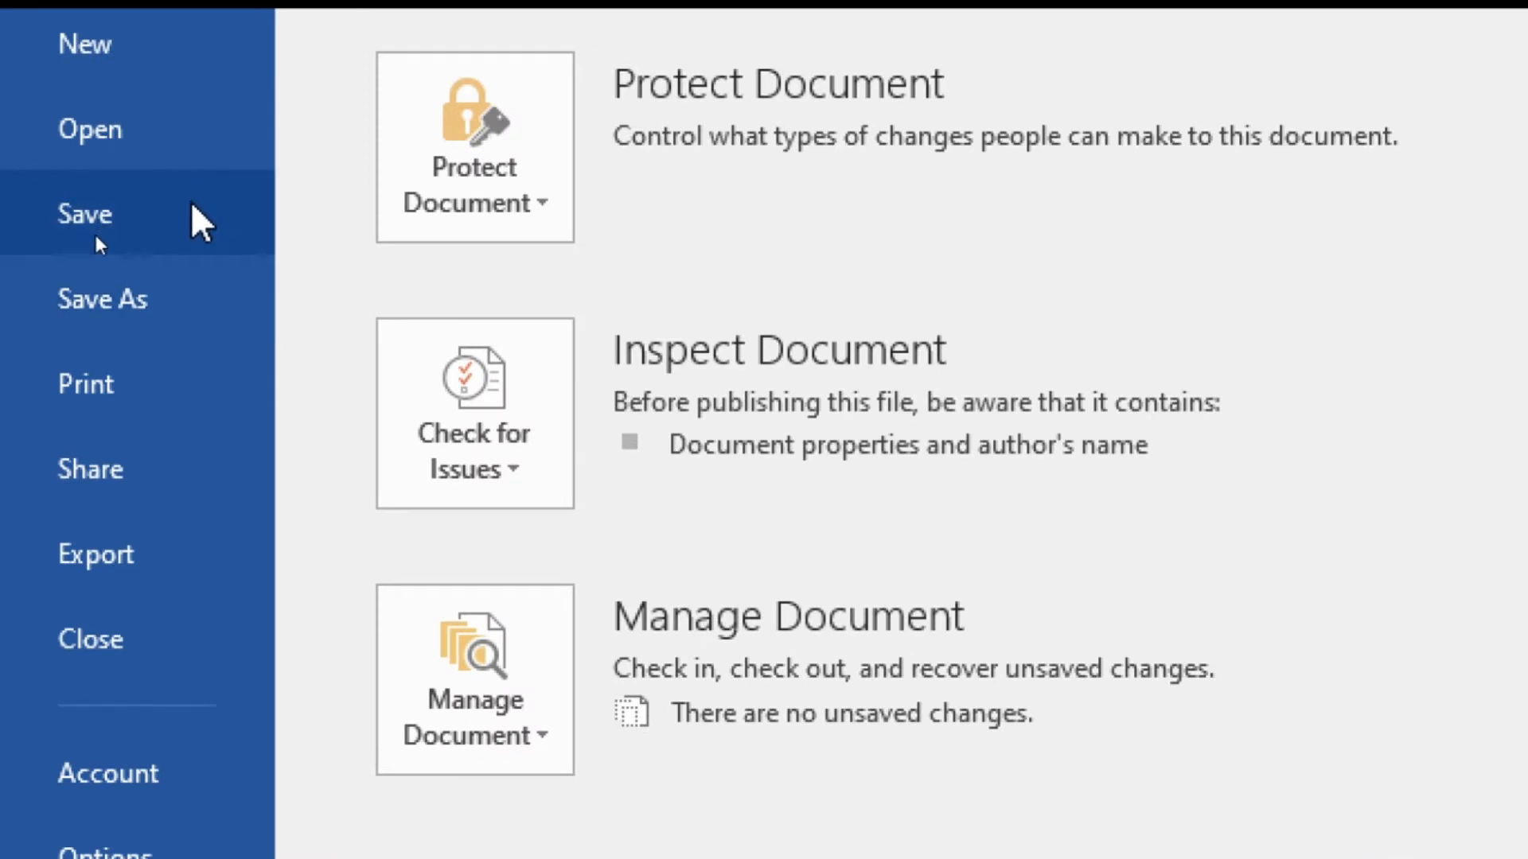
{"action": "left_click", "coordinate": [96, 236]}
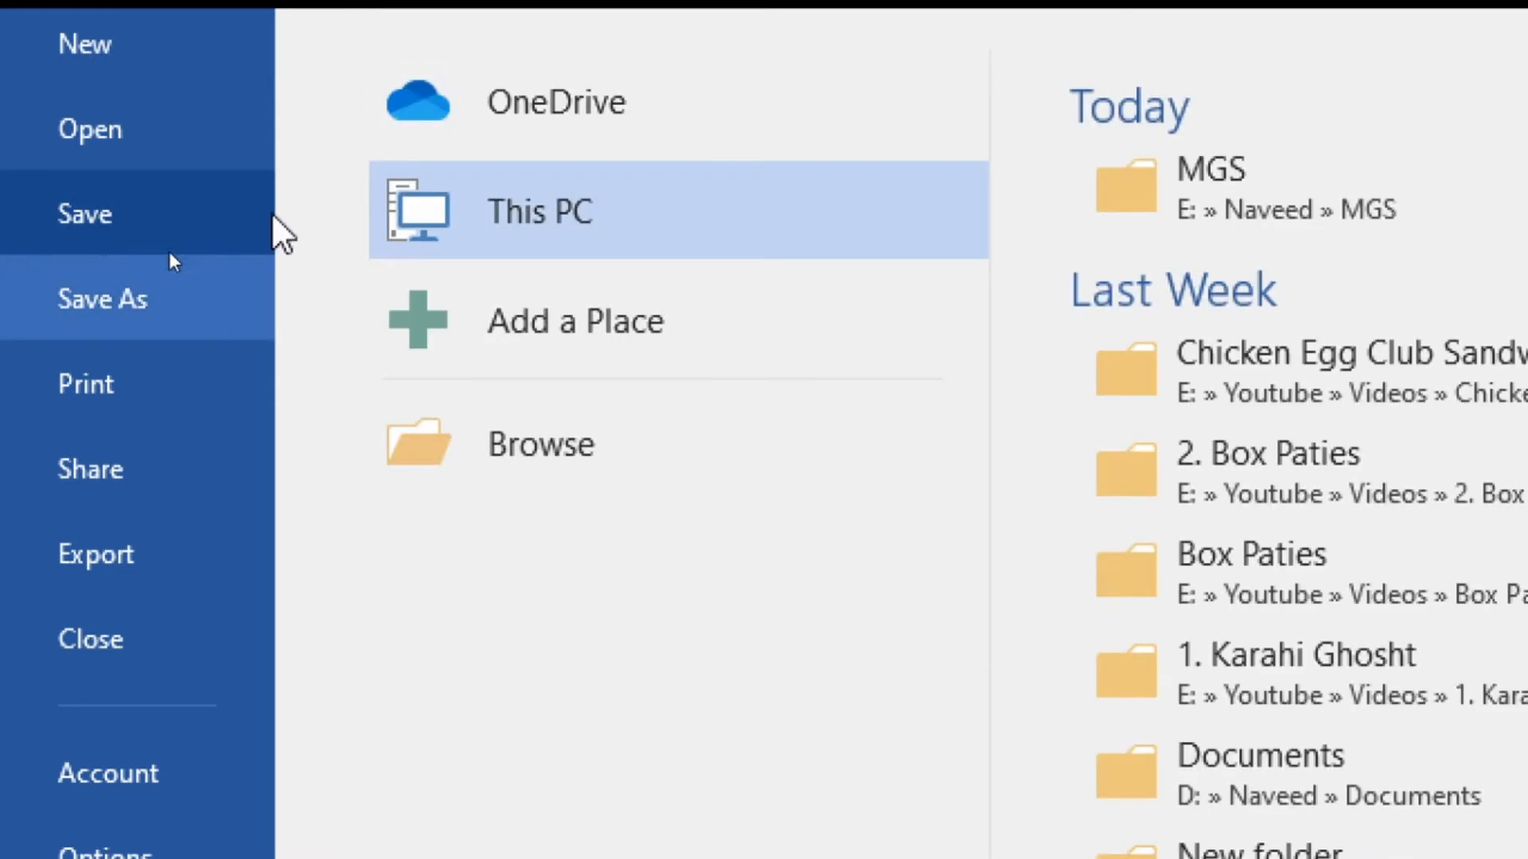
{"action": "left_click", "coordinate": [593, 436]}
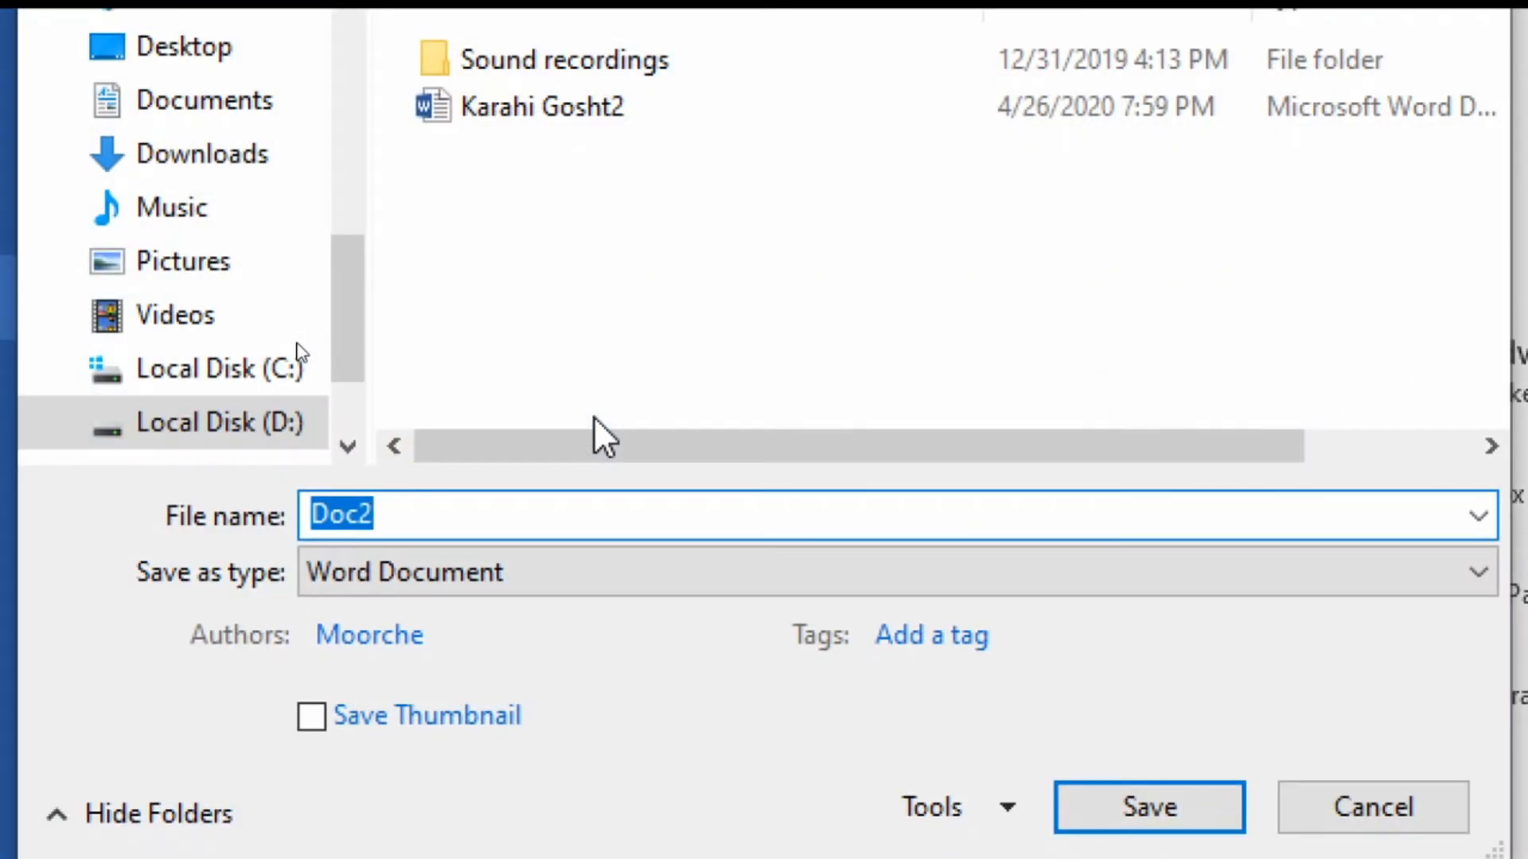
{"action": "key", "text": "Escape"}
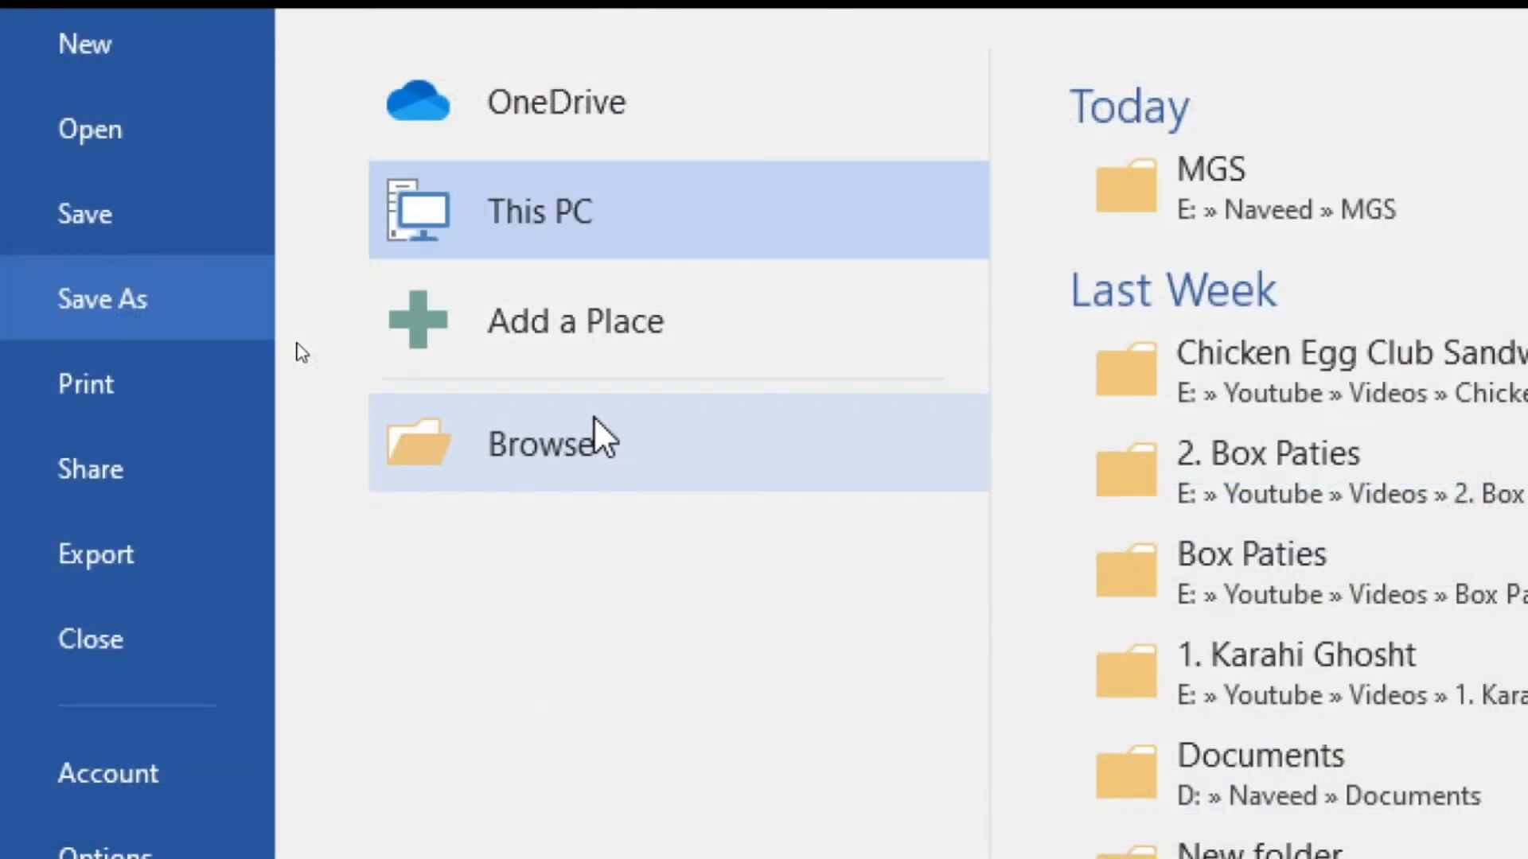
{"action": "key", "text": "Escape"}
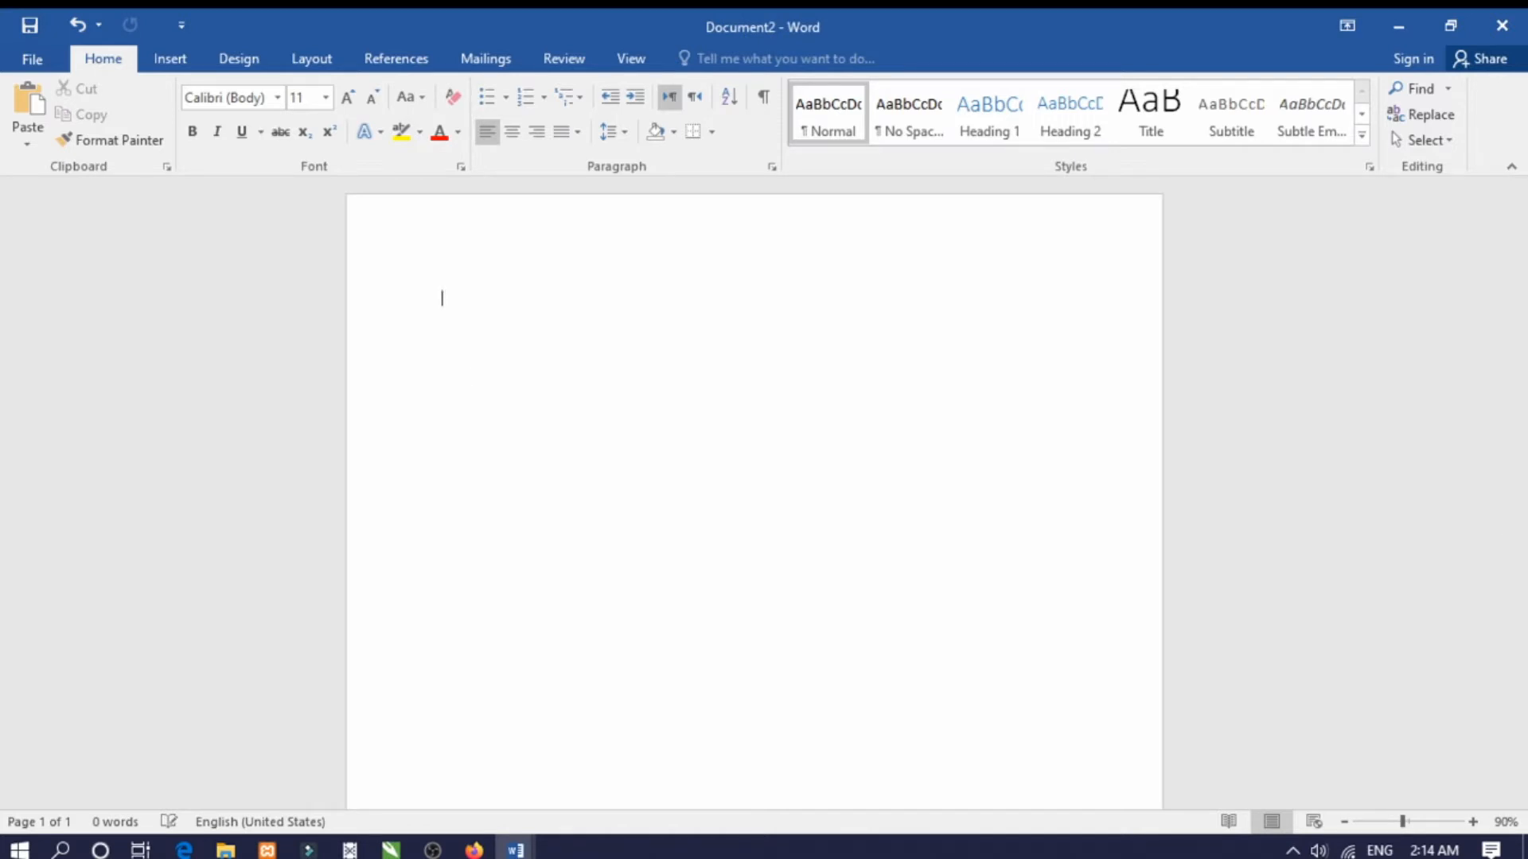
- Enter the text "Welcome to my channel." at the beginning of the blank page
{"action": "type", "text": "Welcome to my channel"}
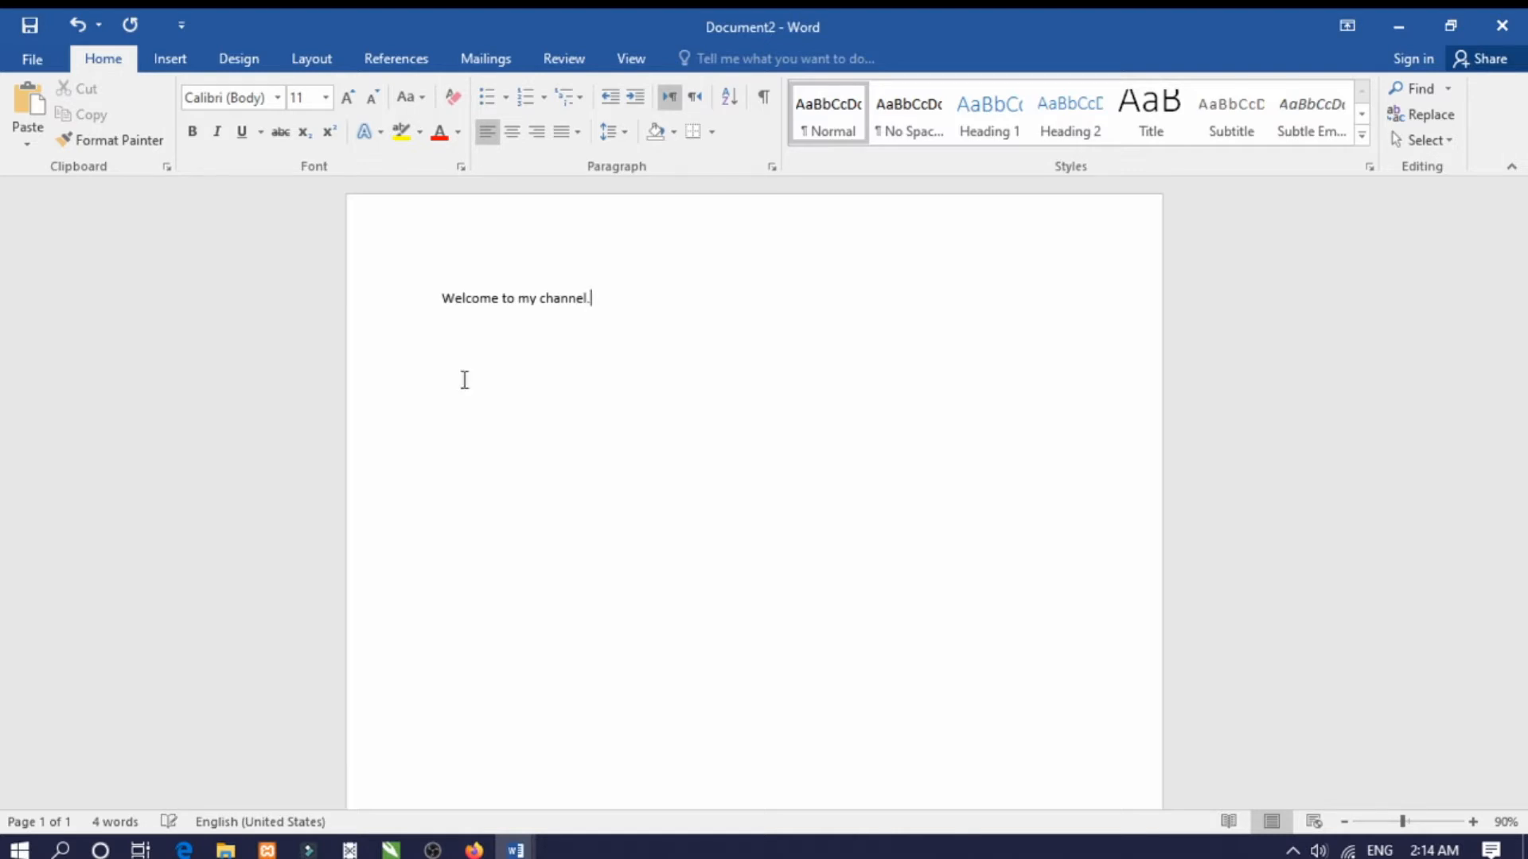
{"action": "type", "text": "."}
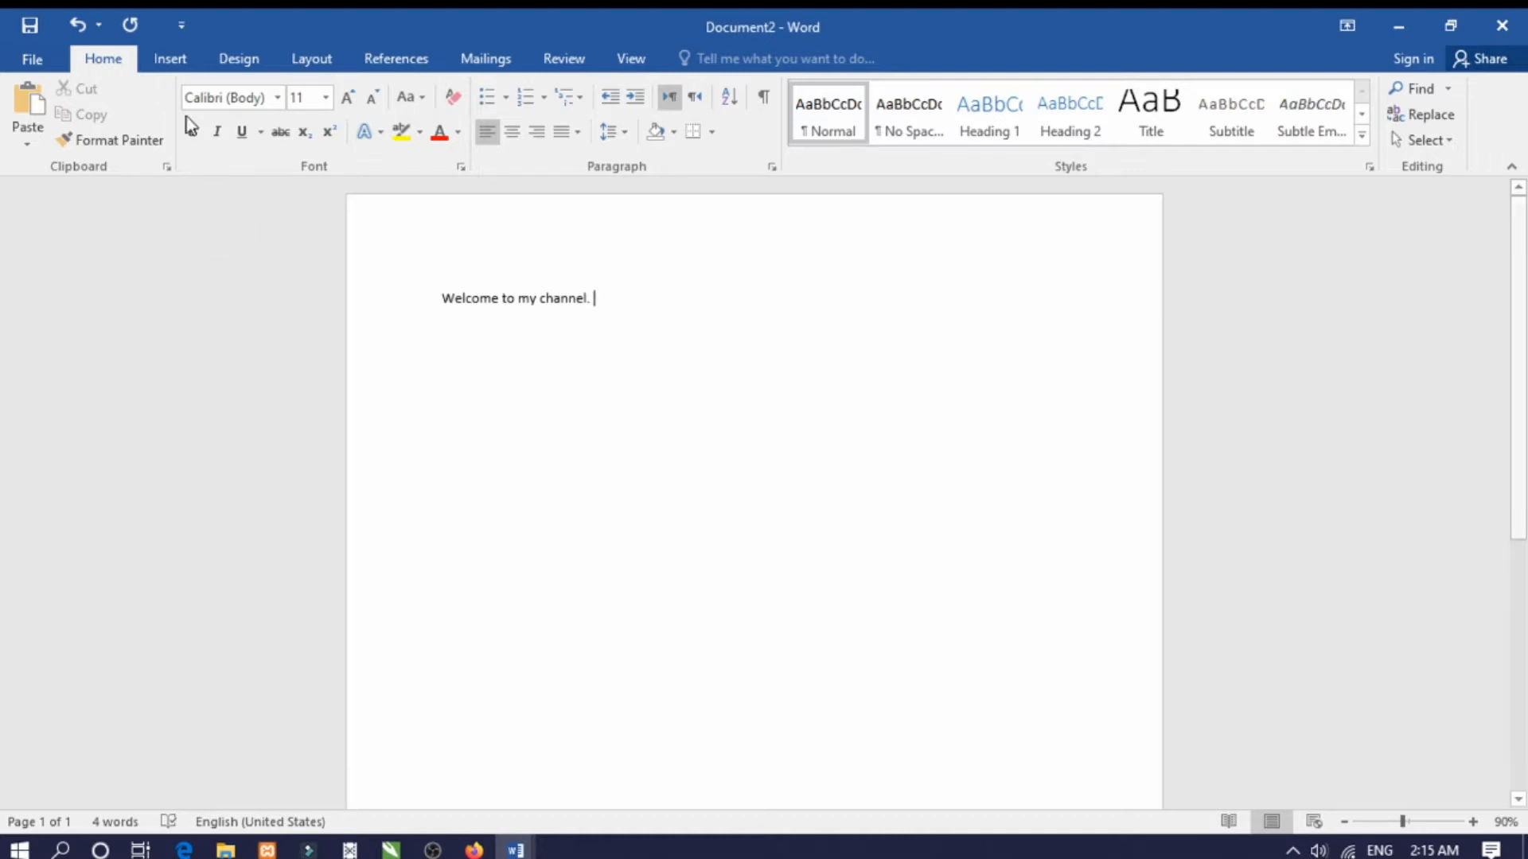
- Set the document's paper size to A4 (8.27" x 11.69")
{"action": "left_click", "coordinate": [312, 59]}
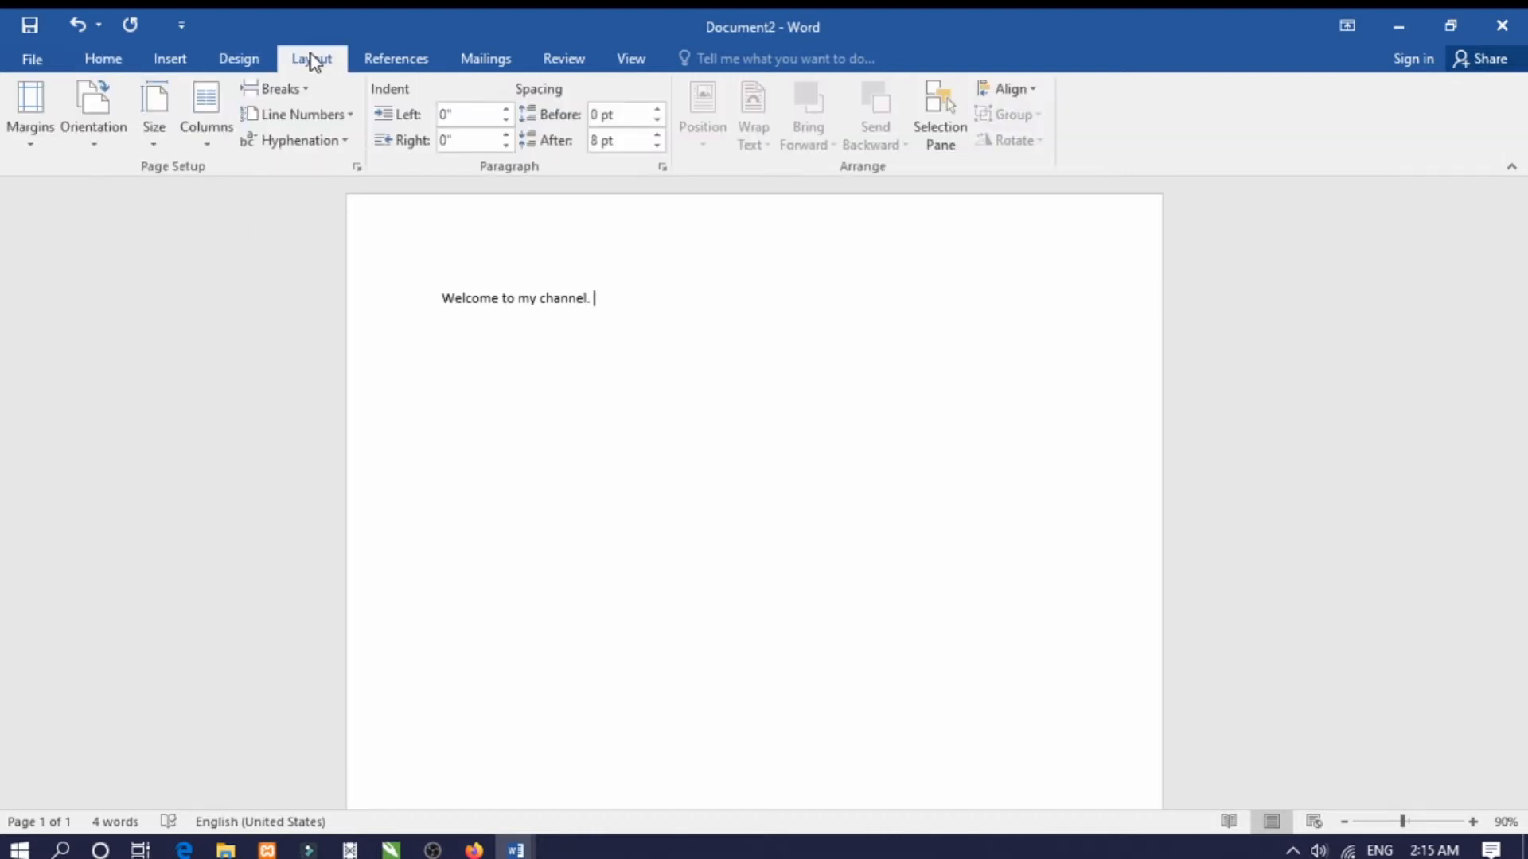
{"action": "left_click", "coordinate": [152, 138]}
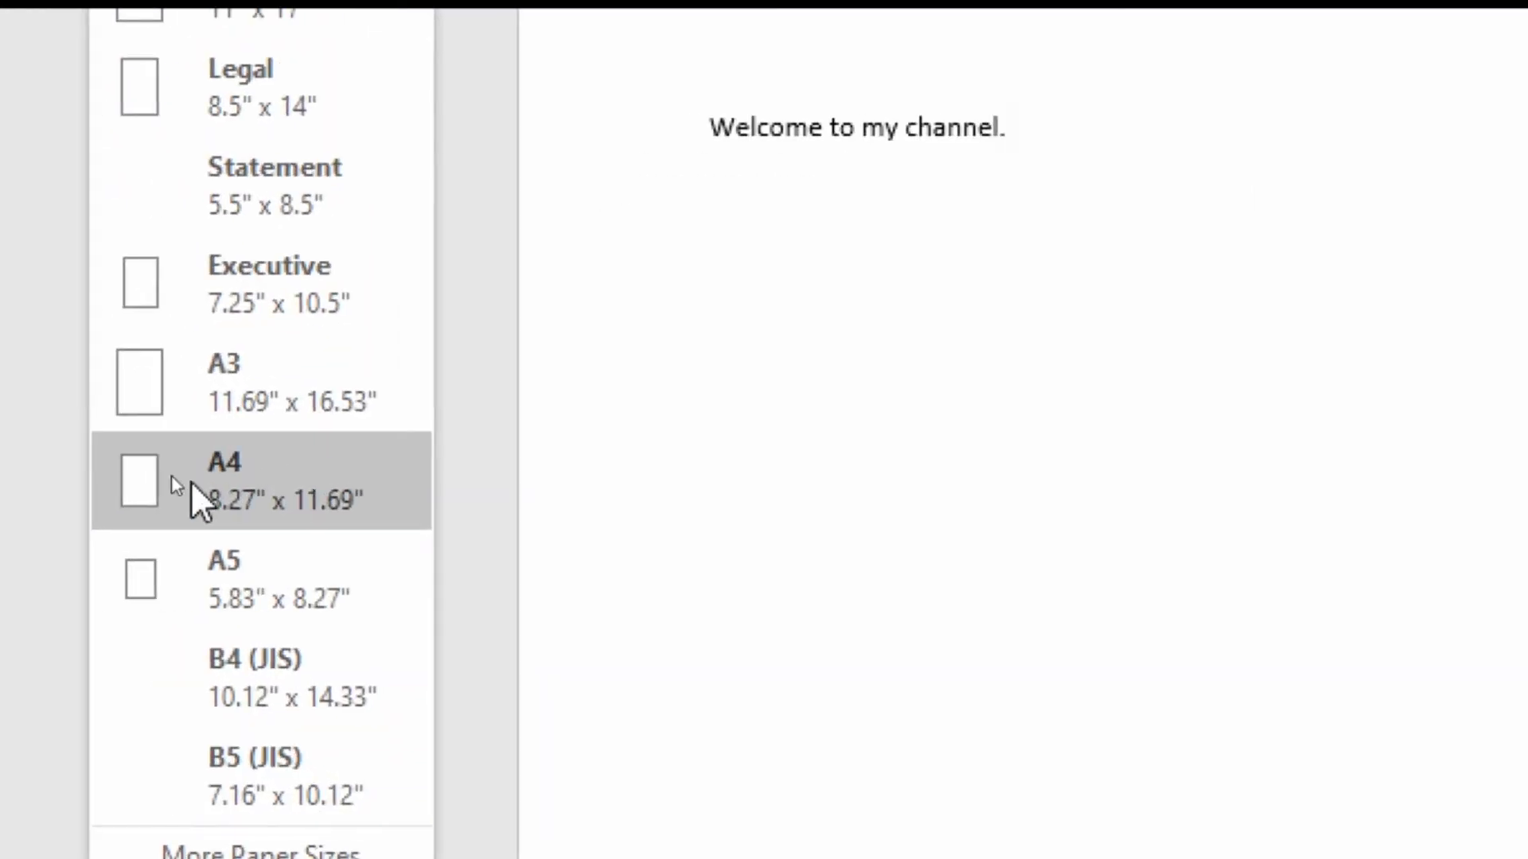
{"action": "left_click", "coordinate": [316, 481]}
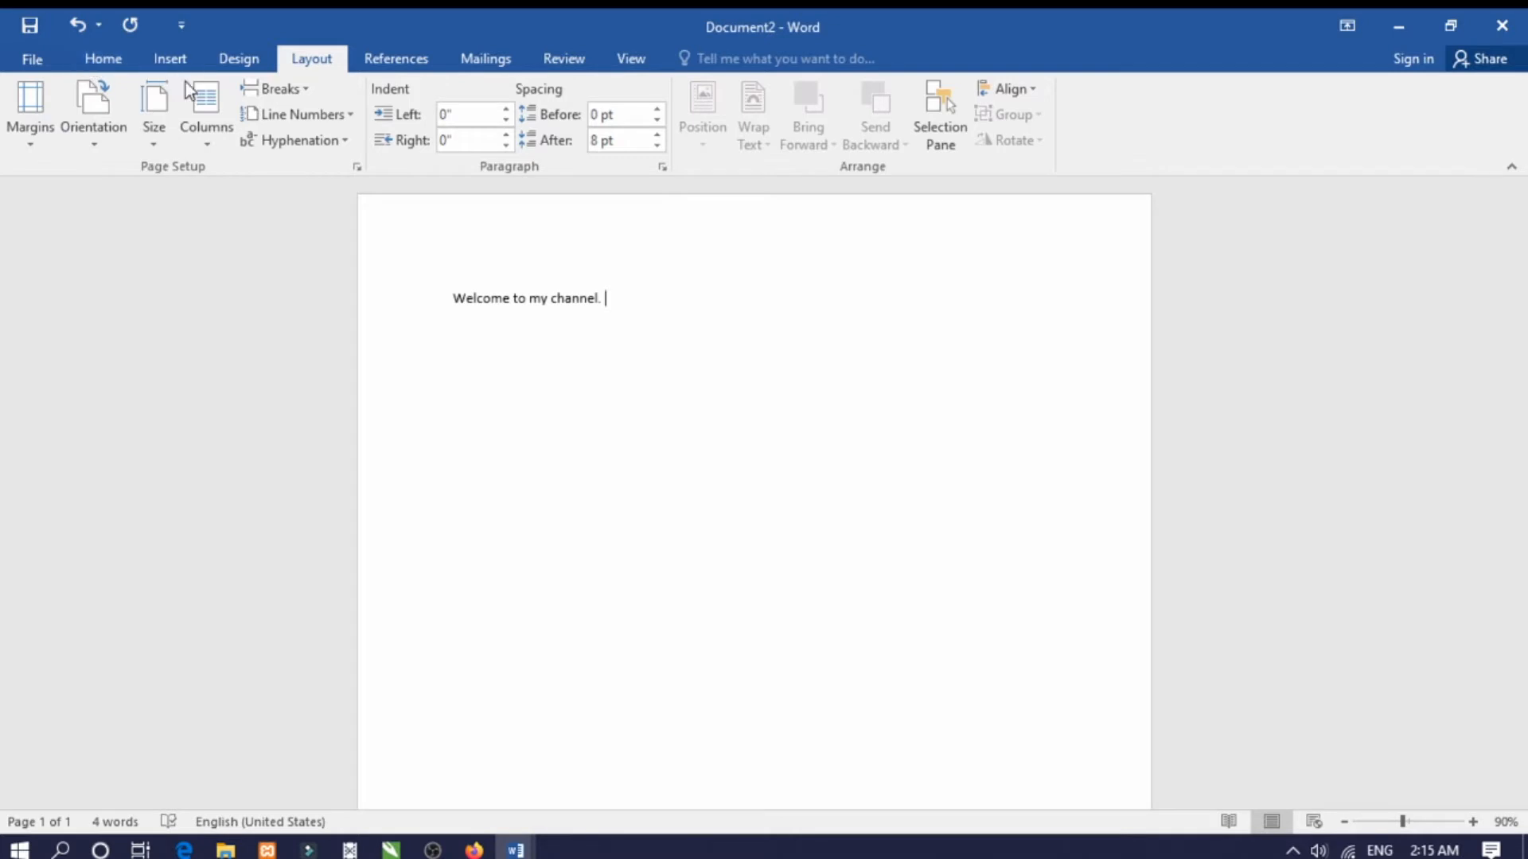
- Set the left page margin to 0.5" for the whole document in Page Setup
{"action": "left_click", "coordinate": [357, 167]}
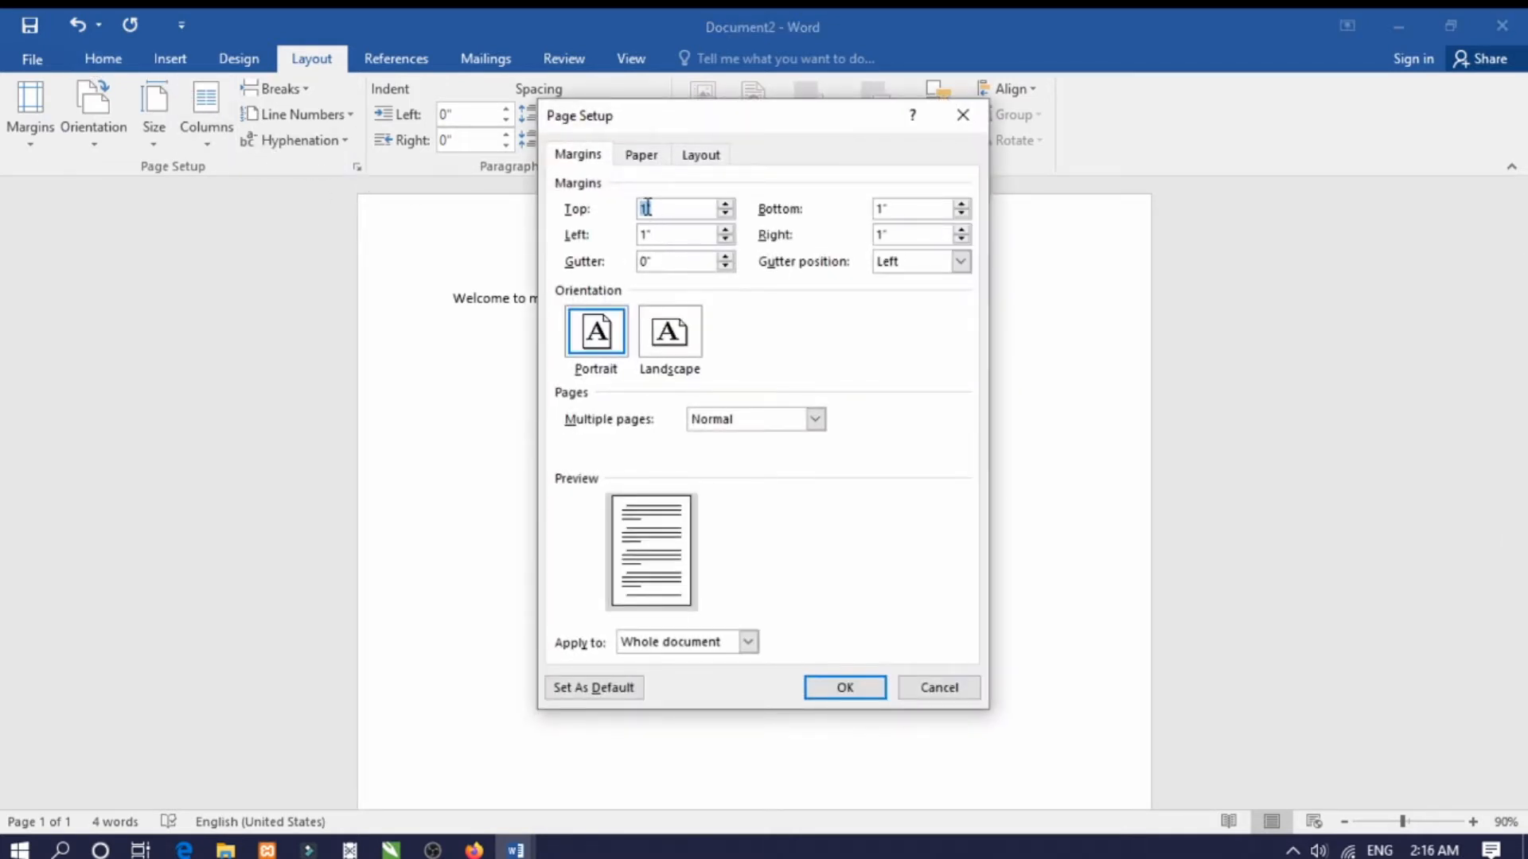
{"action": "left_click", "coordinate": [666, 212]}
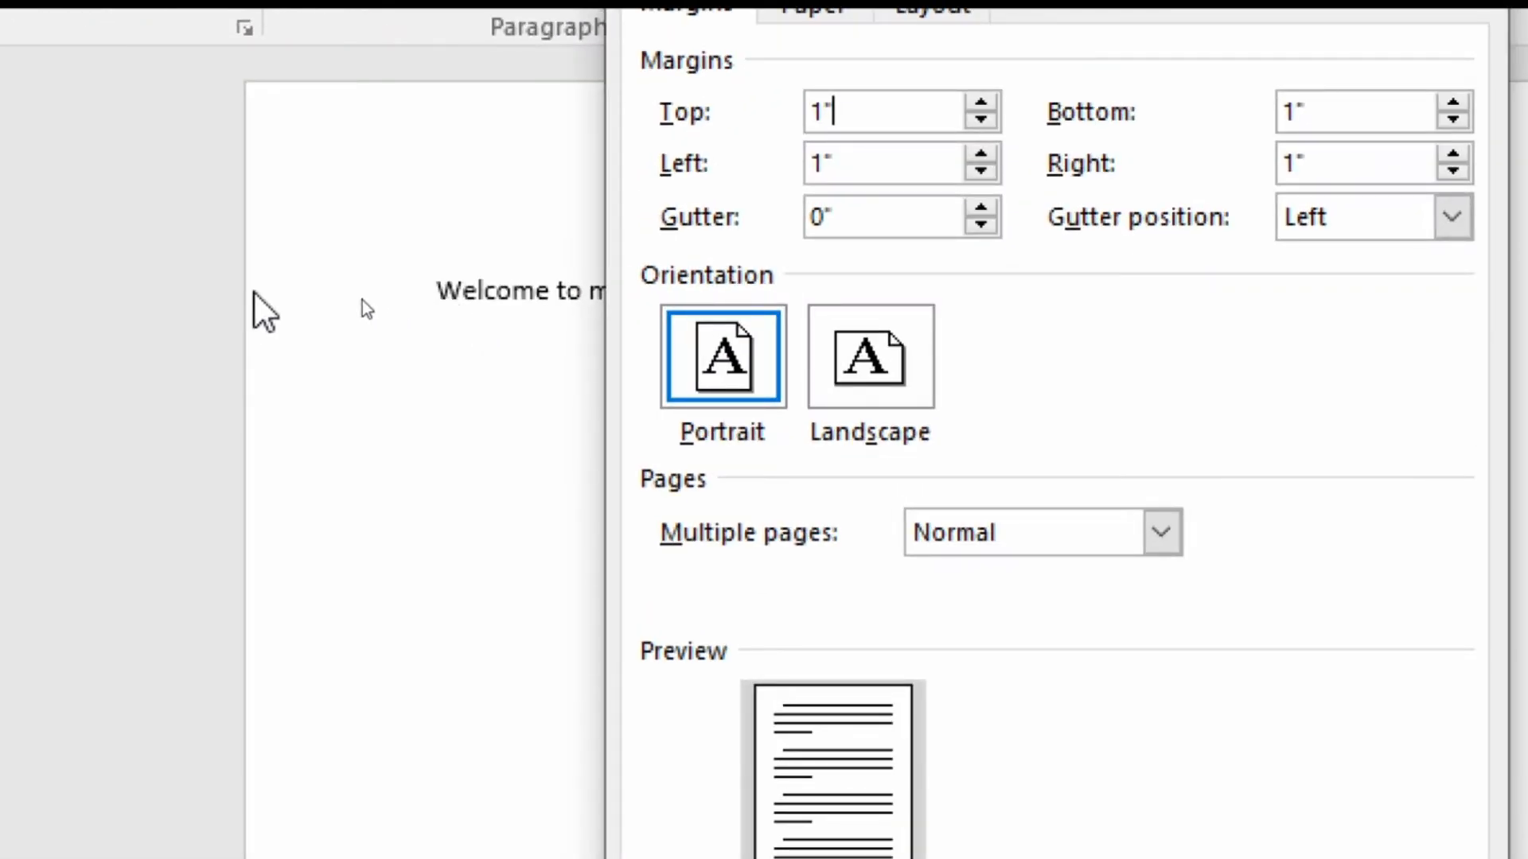
{"action": "left_click", "coordinate": [922, 169]}
{"action": "key", "text": "BackSpace"}
{"action": "key", "text": "BackSpace"}
{"action": "type", "text": ".5"}
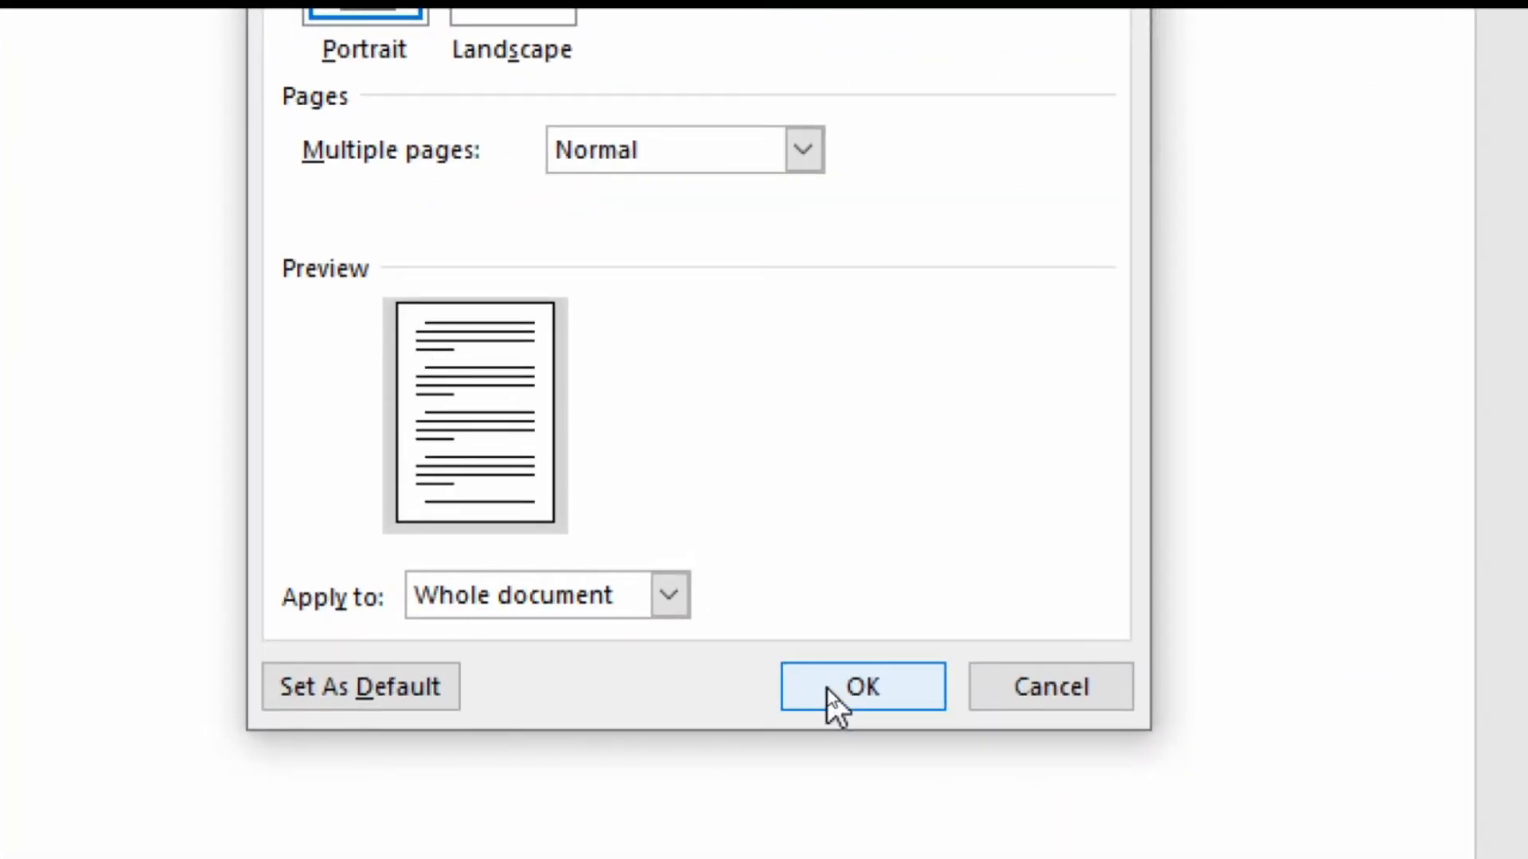
{"action": "left_click", "coordinate": [828, 688]}
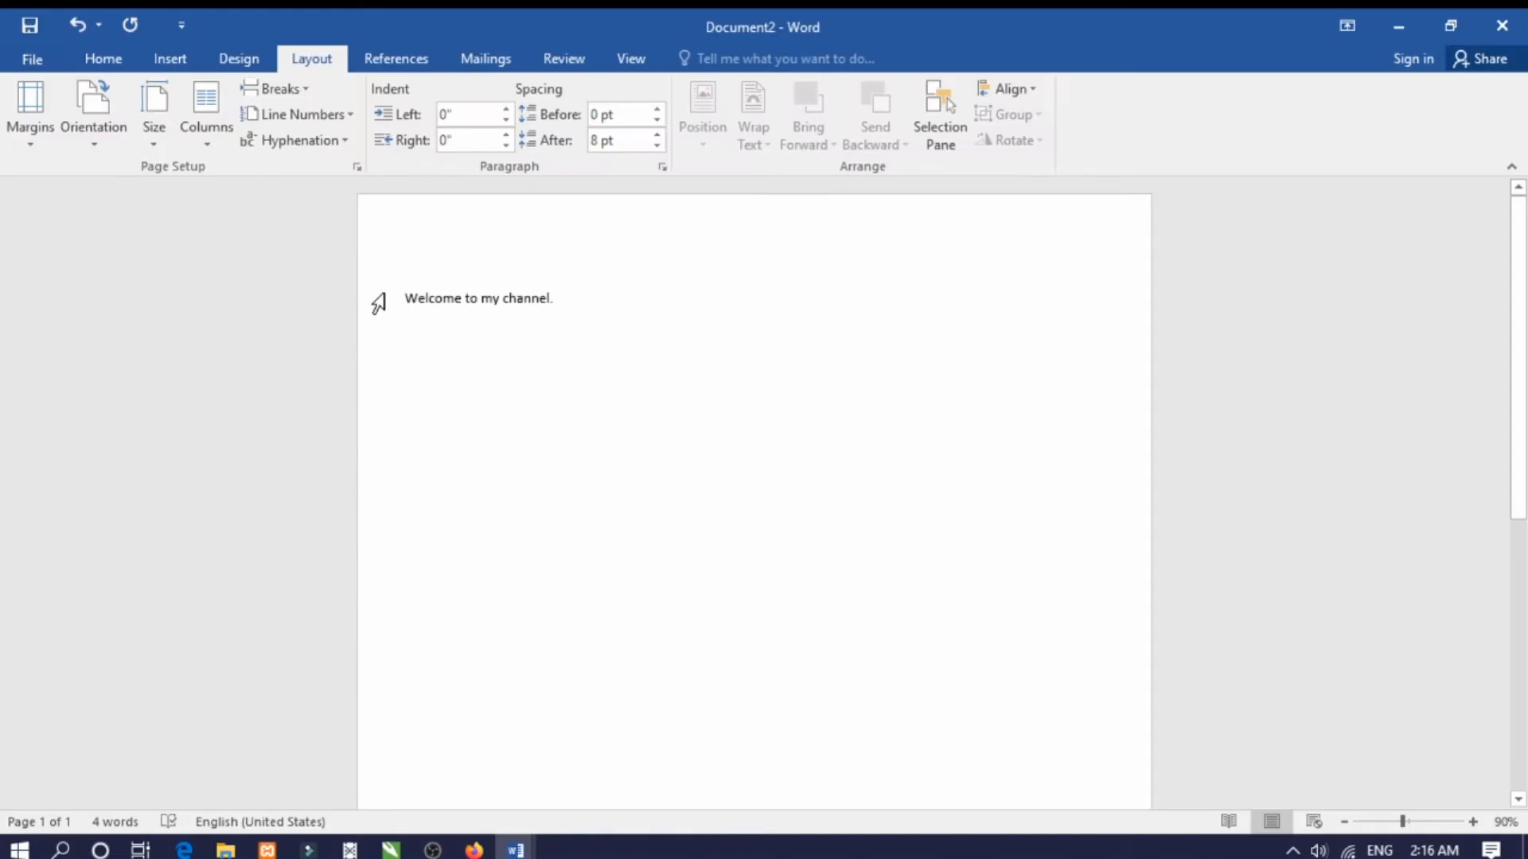
- Try the landscape orientation in Page Setup and switch back to portrait
{"action": "left_click", "coordinate": [359, 171]}
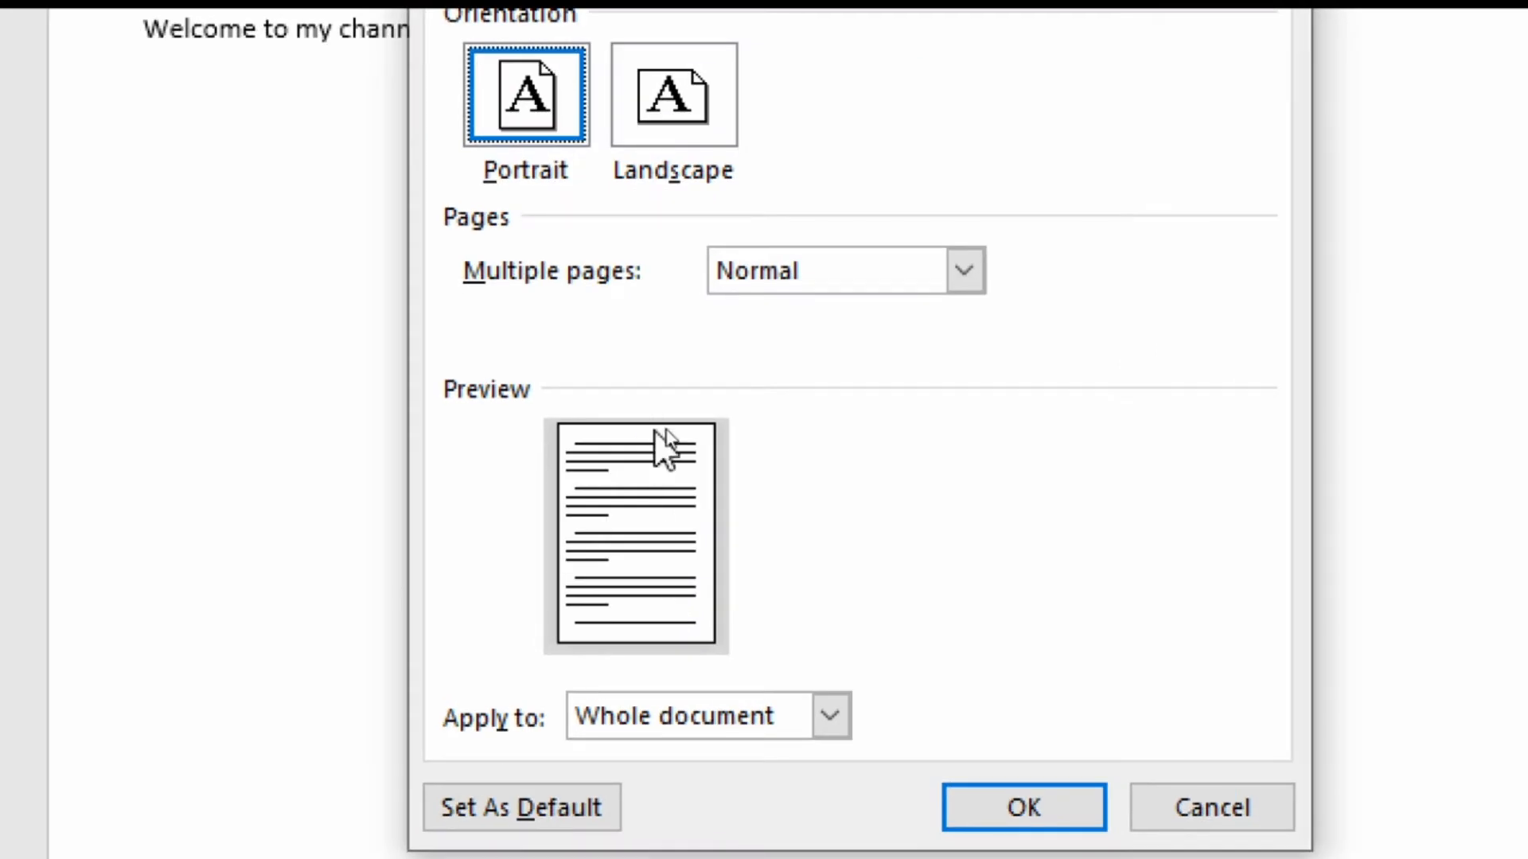
{"action": "left_click", "coordinate": [685, 141]}
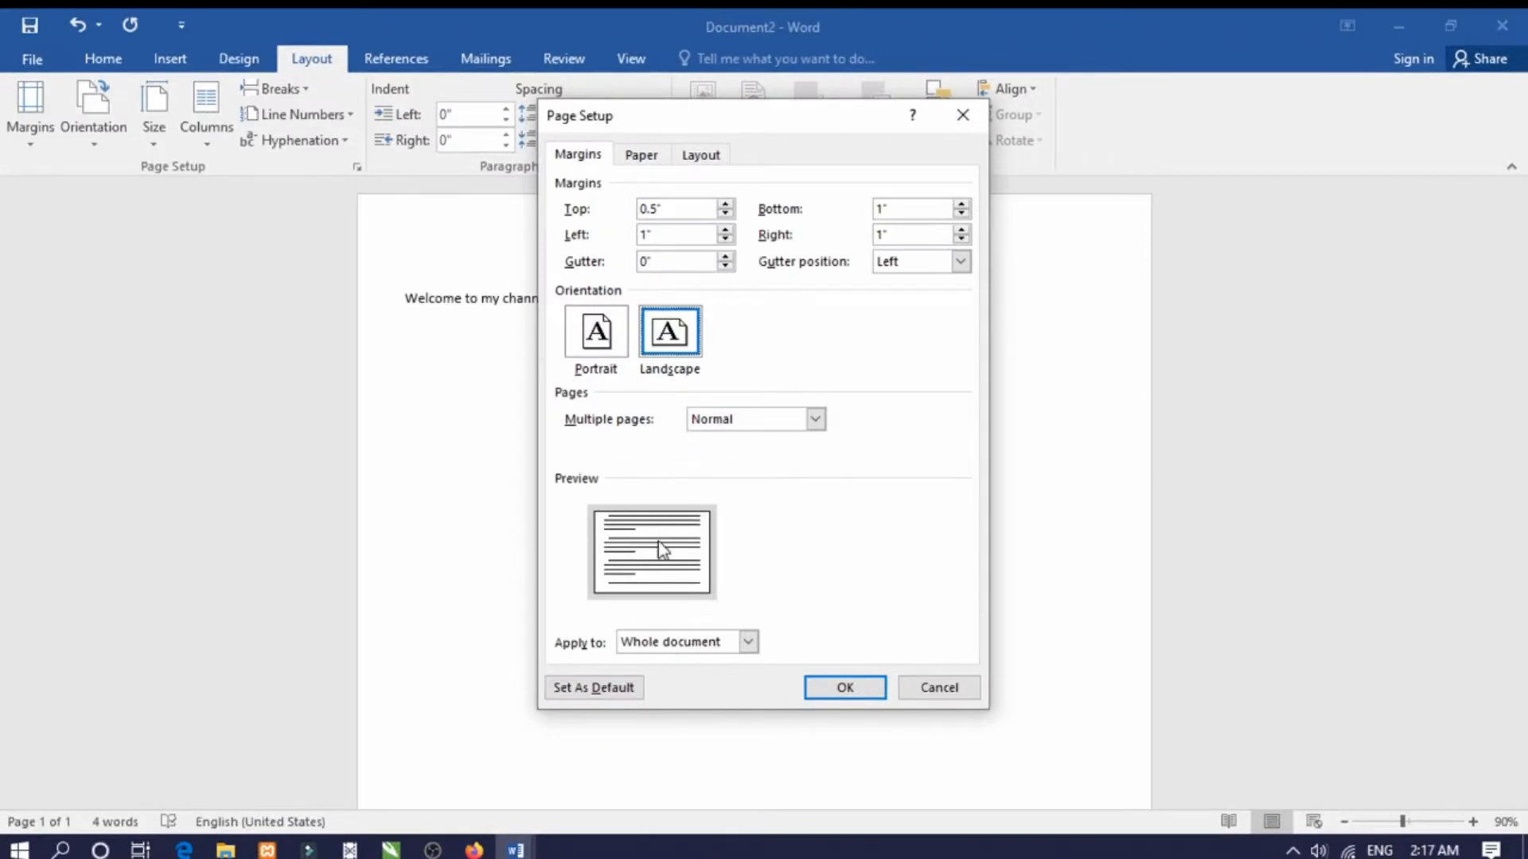
{"action": "left_click", "coordinate": [592, 350]}
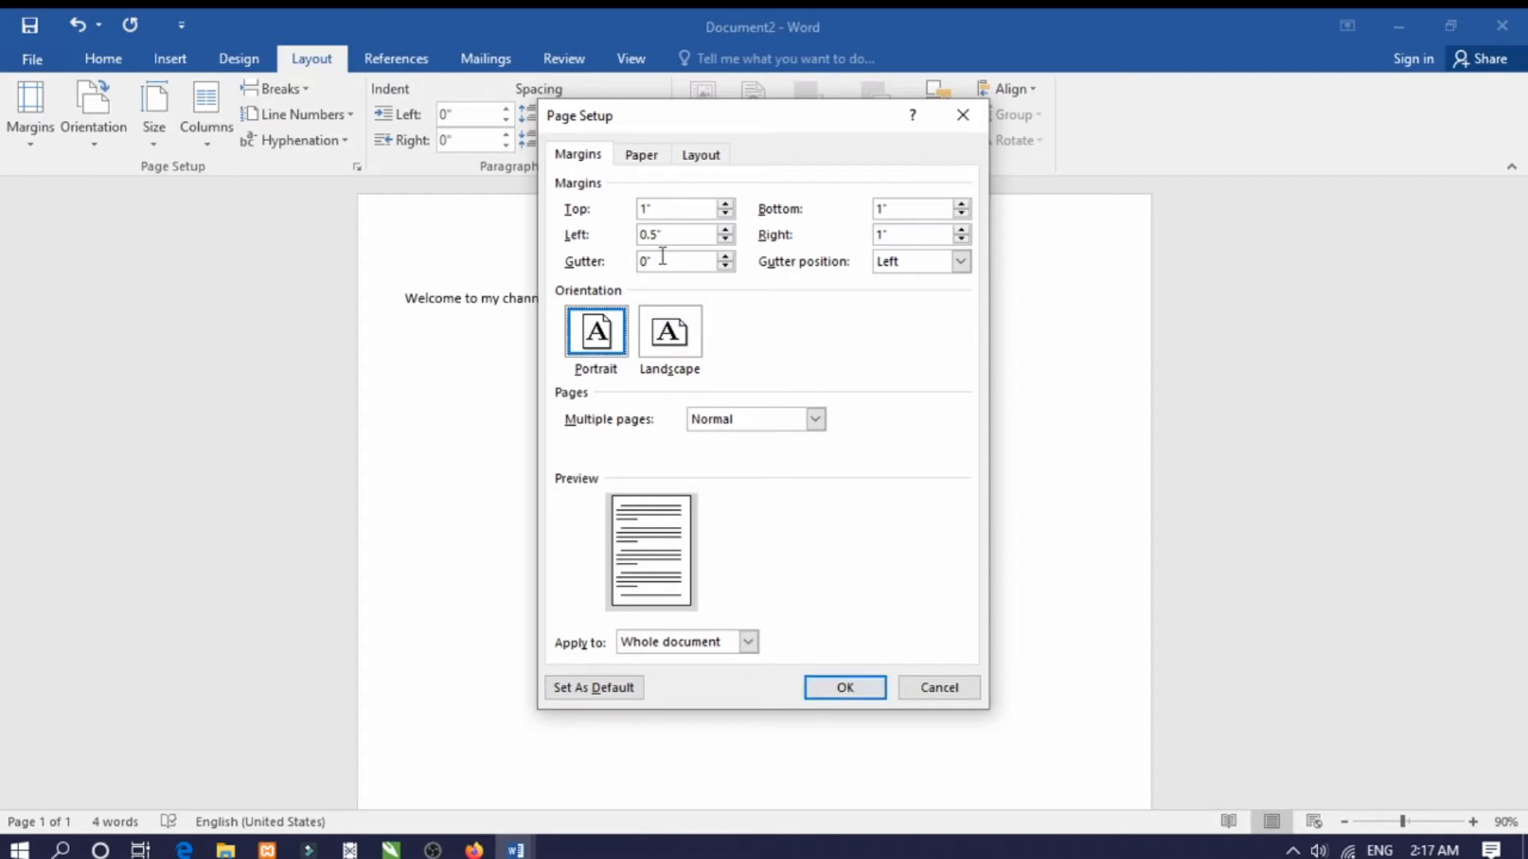
- Check the paper size setting in Page Setup, keep A4, and close the dialog
{"action": "left_click", "coordinate": [641, 156]}
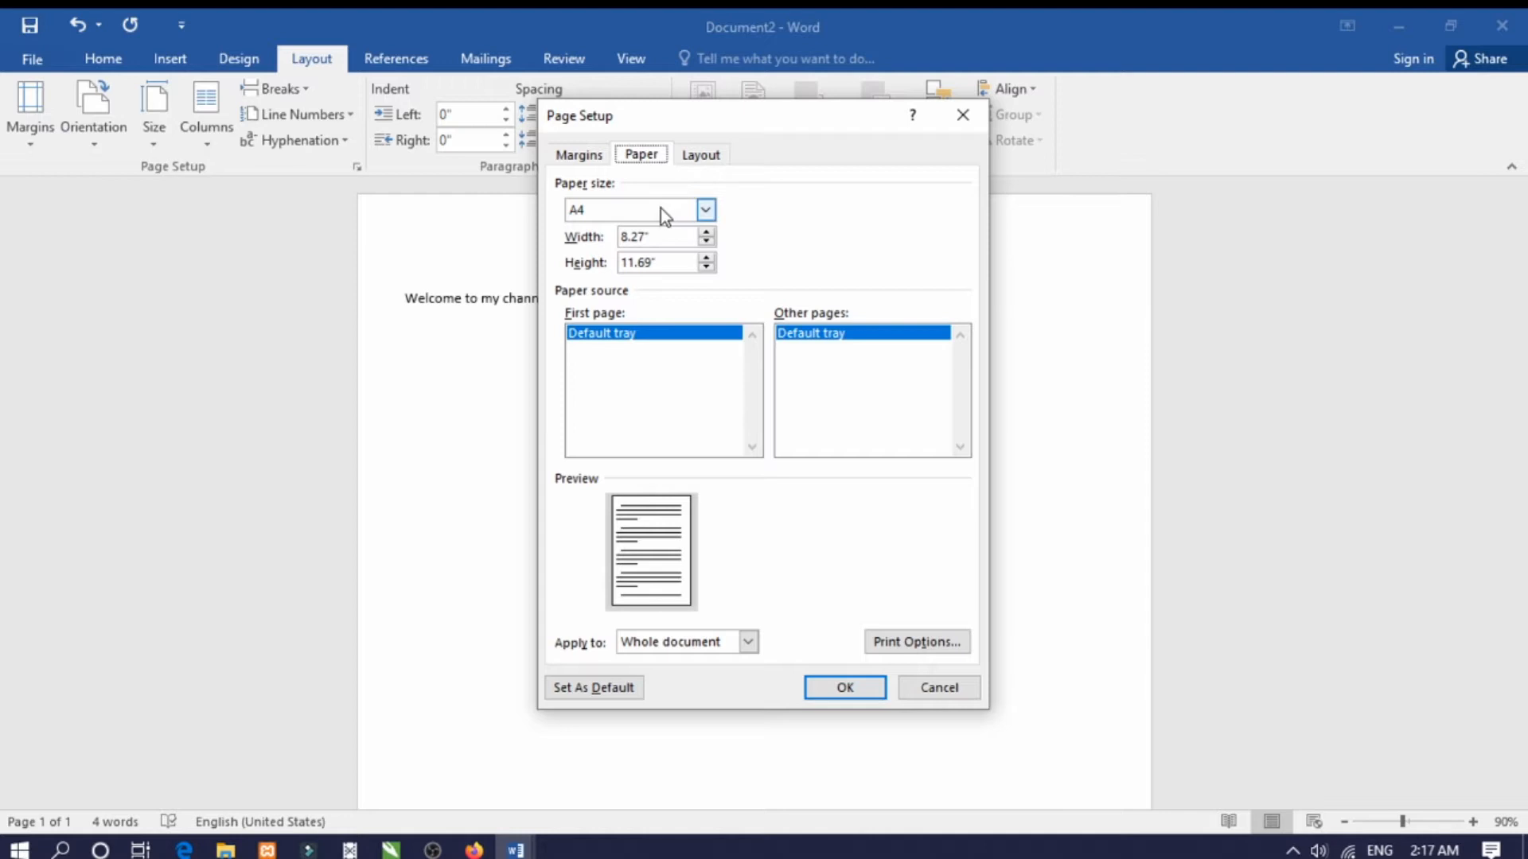
{"action": "left_click", "coordinate": [681, 209]}
{"action": "left_click", "coordinate": [682, 208]}
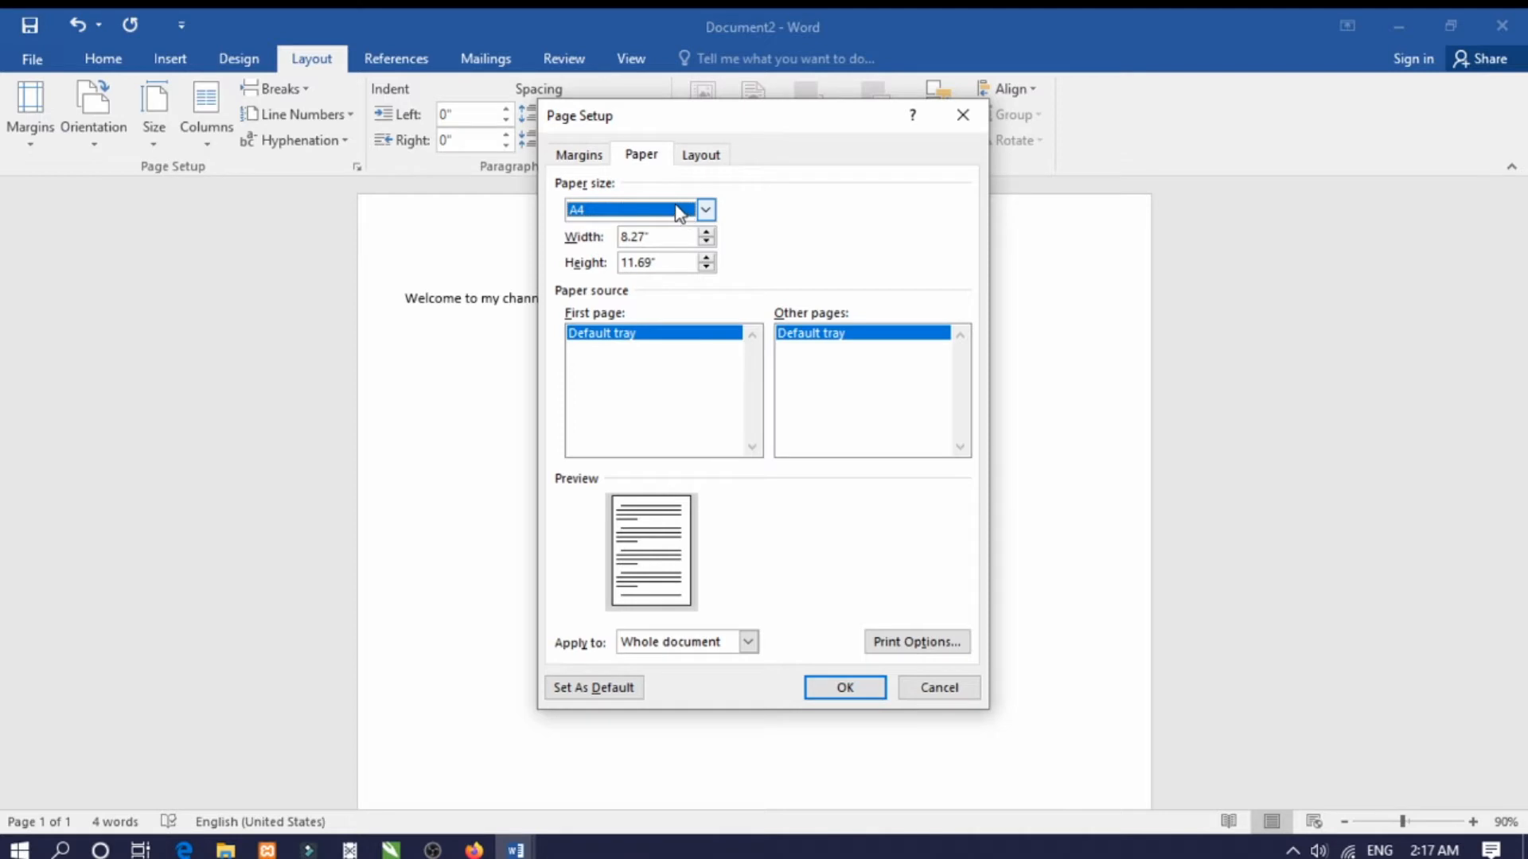
{"action": "left_click", "coordinate": [824, 686]}
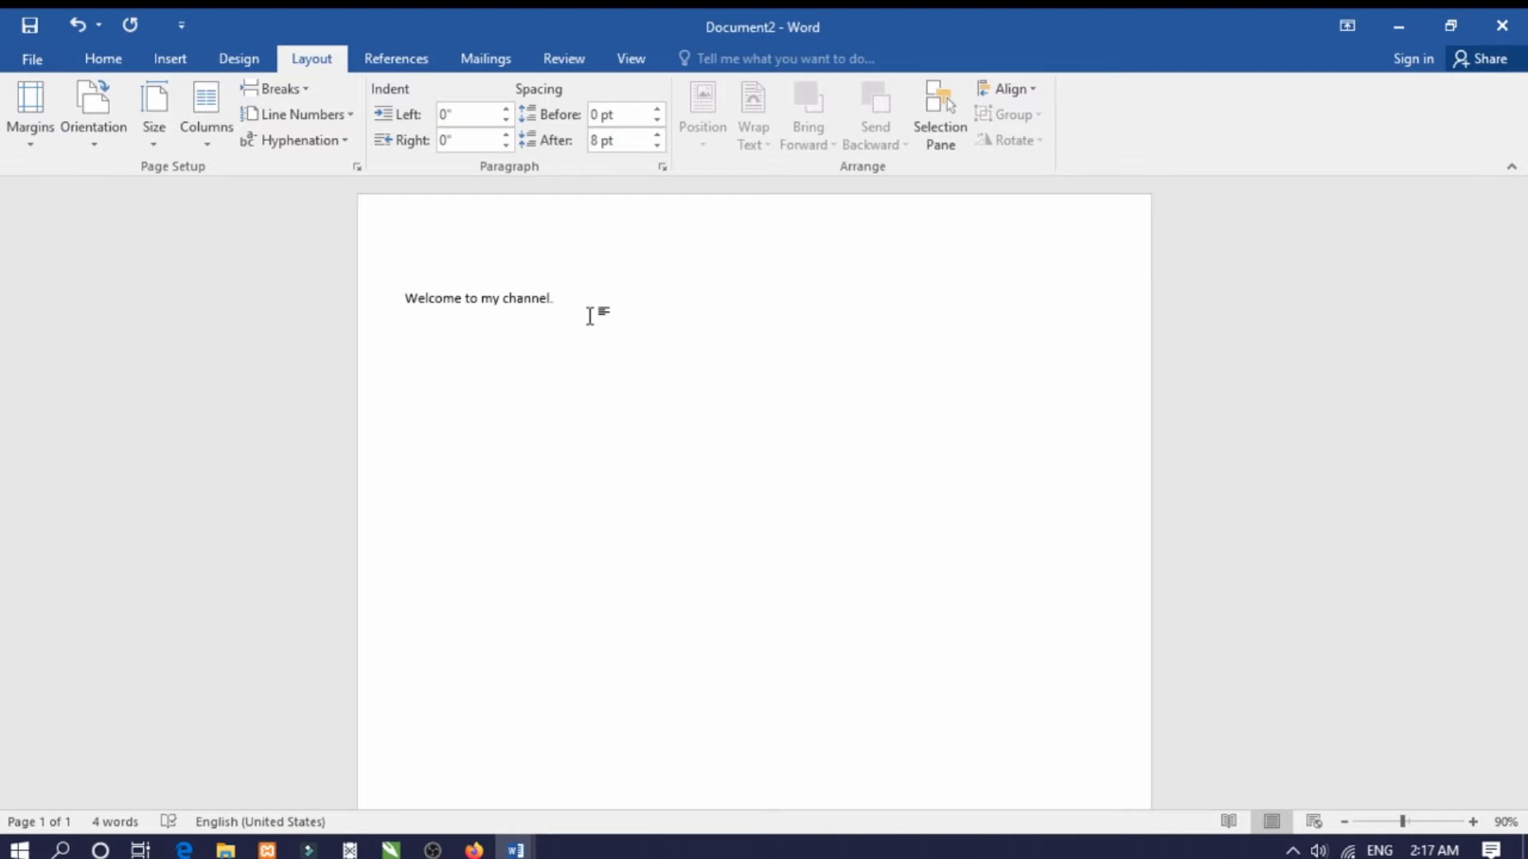
- Set the font size of all the document's text to 16
{"action": "left_click", "coordinate": [111, 61]}
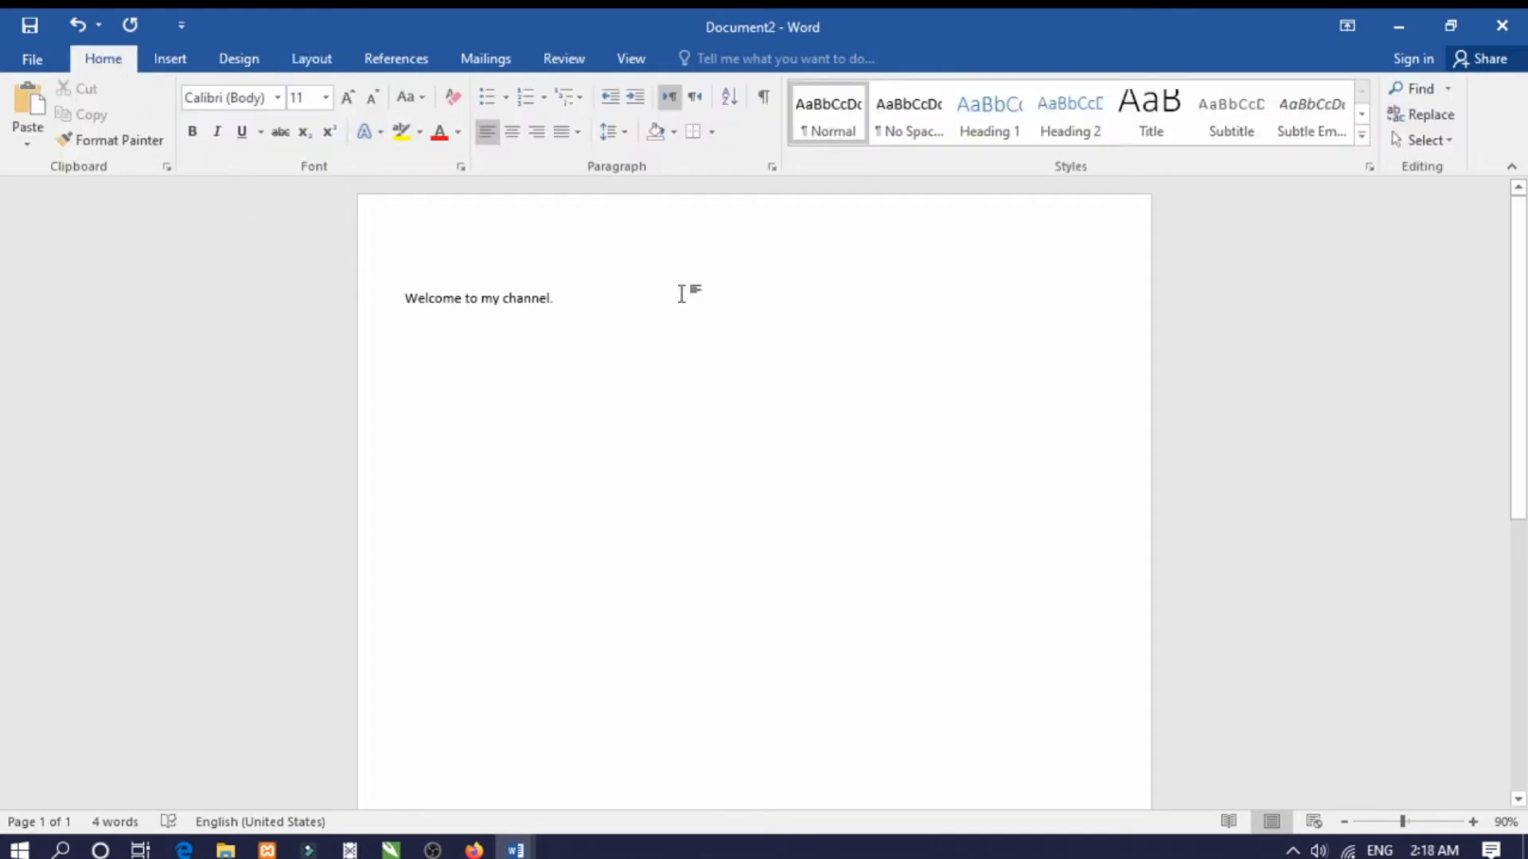
{"action": "key", "text": "ctrl+a"}
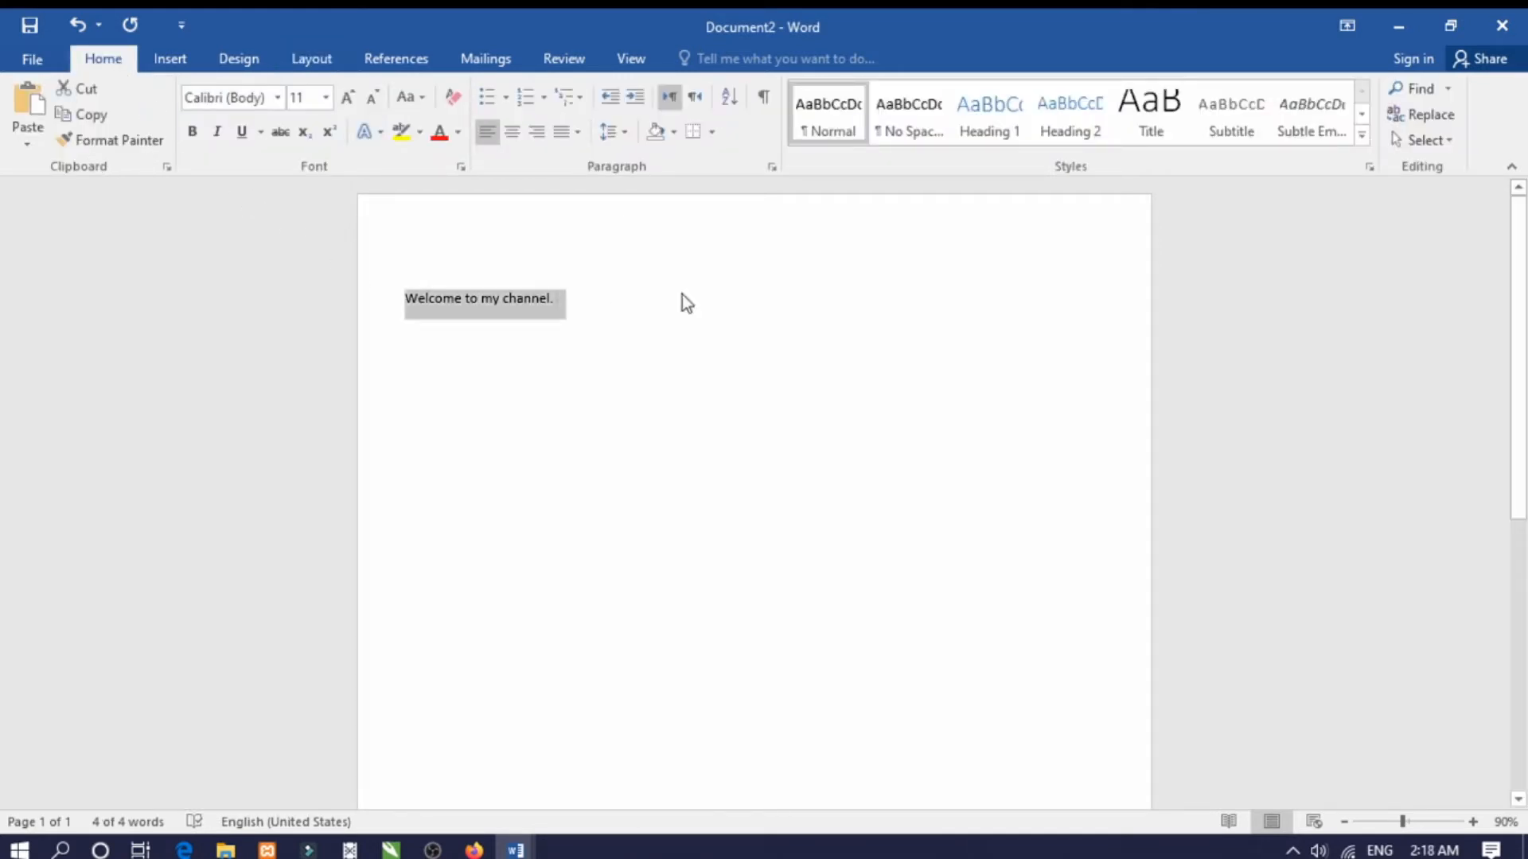
{"action": "left_click", "coordinate": [326, 98]}
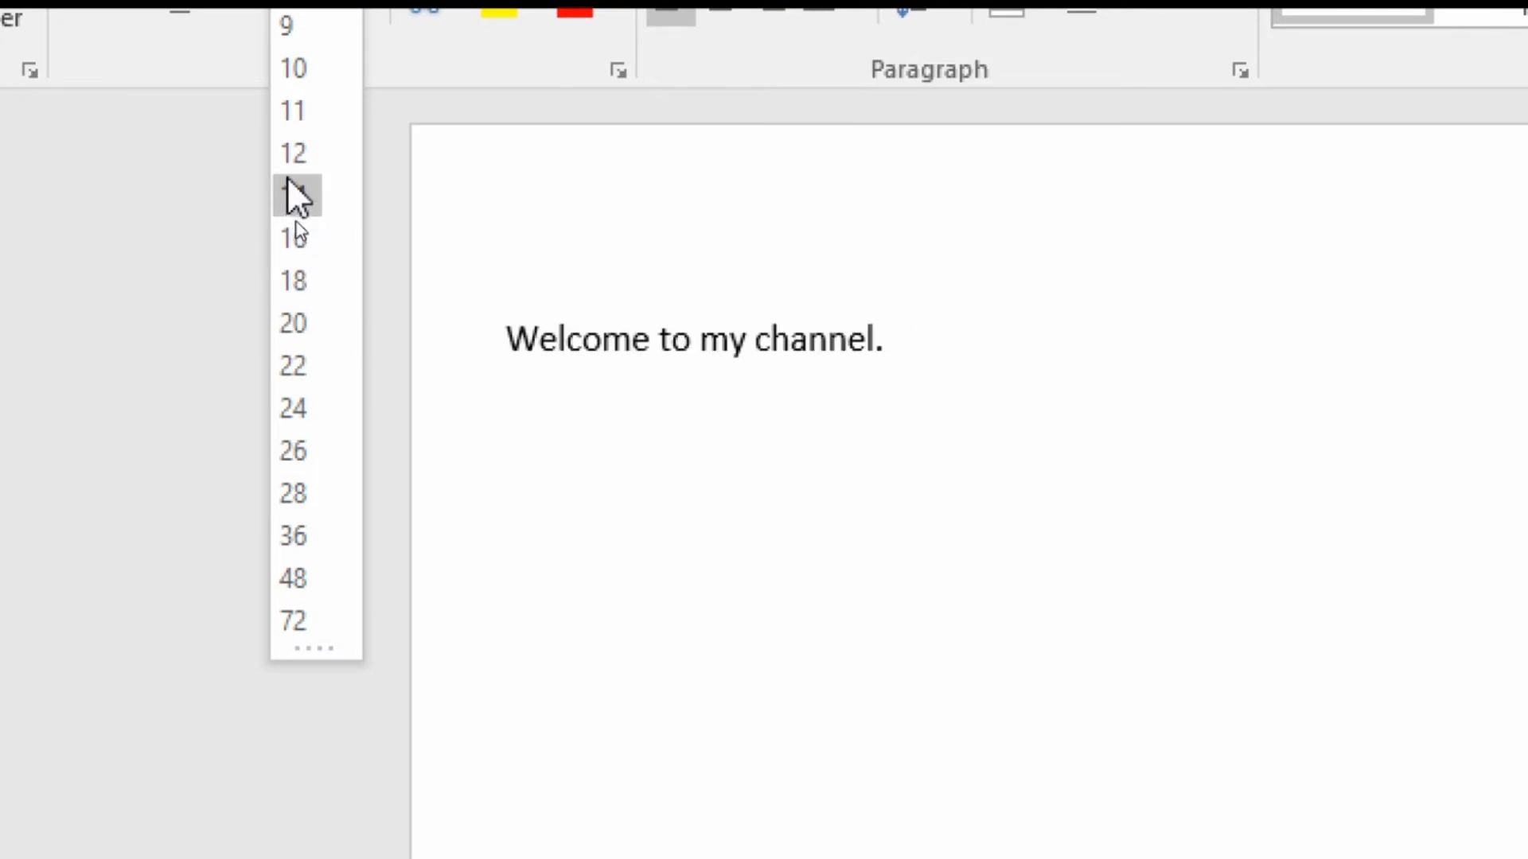
{"action": "left_click", "coordinate": [302, 238]}
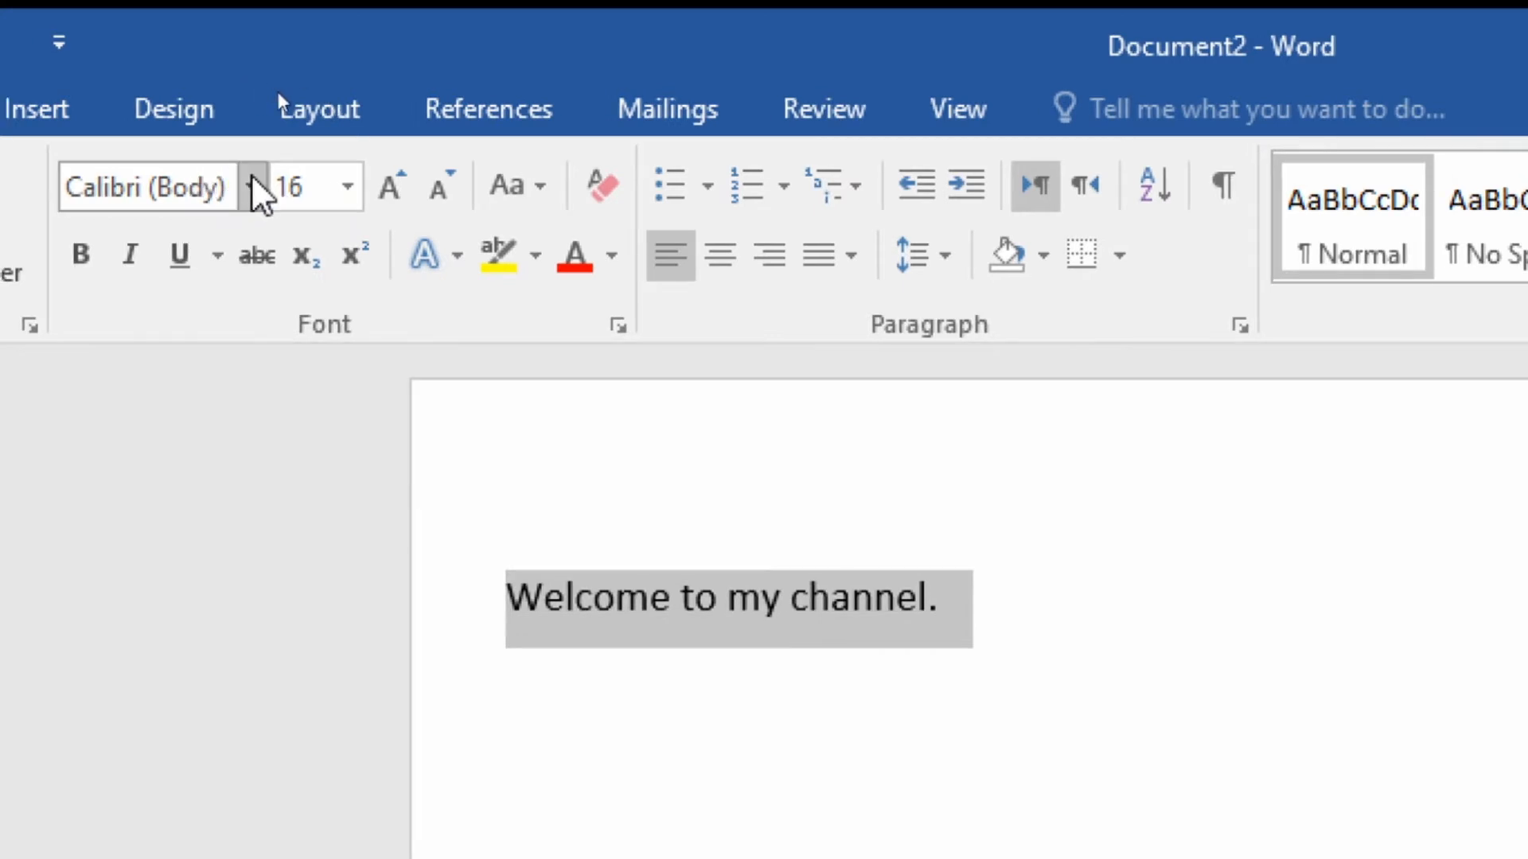
- Try Arial Black on the selected text, and set its font to Times New Roman
{"action": "left_click", "coordinate": [251, 187]}
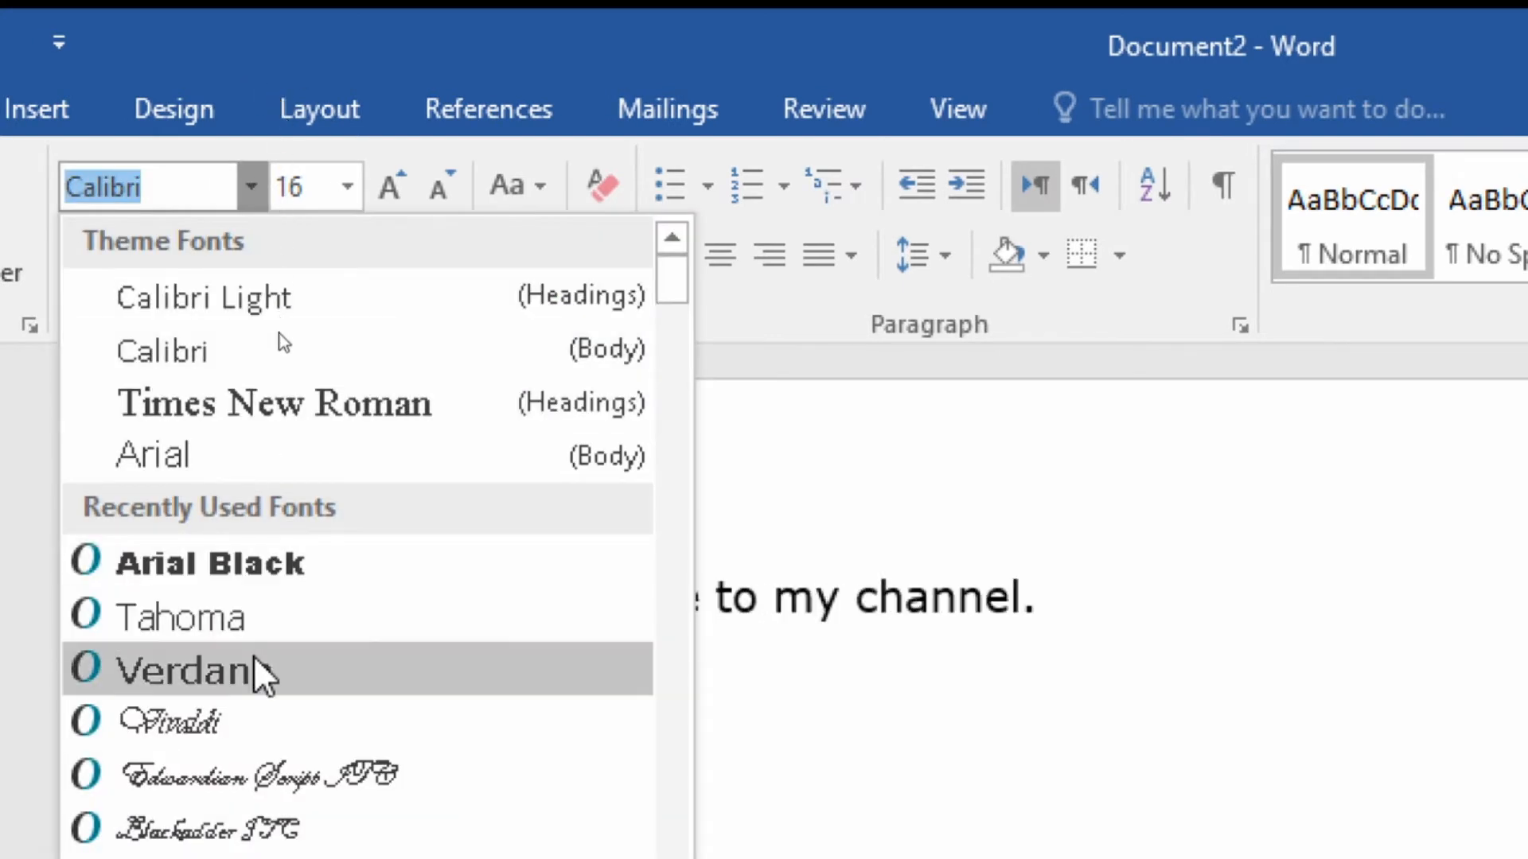
{"action": "left_click", "coordinate": [258, 562]}
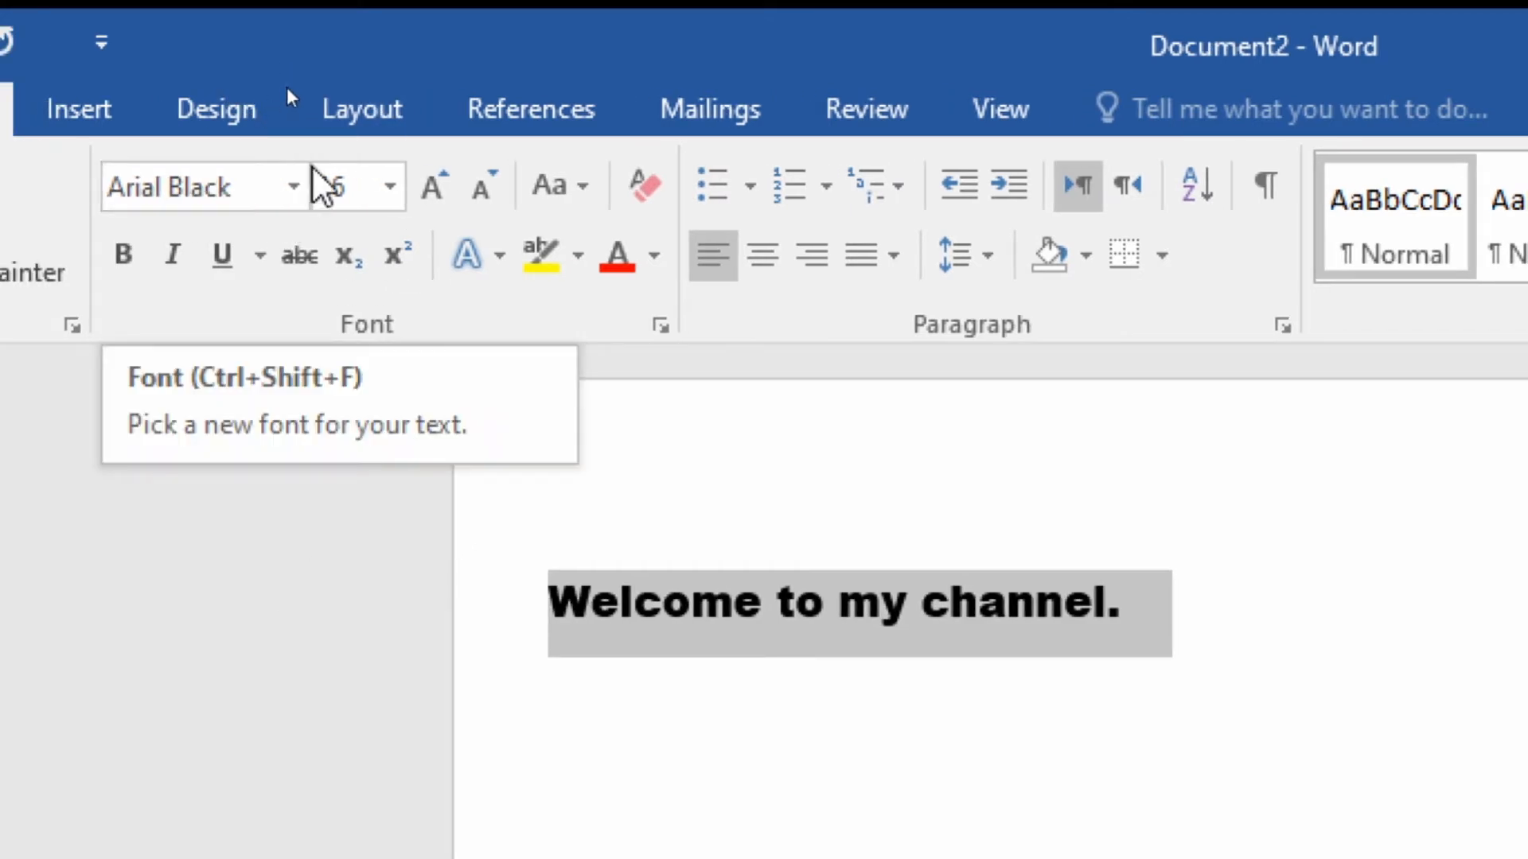
{"action": "left_click", "coordinate": [297, 186]}
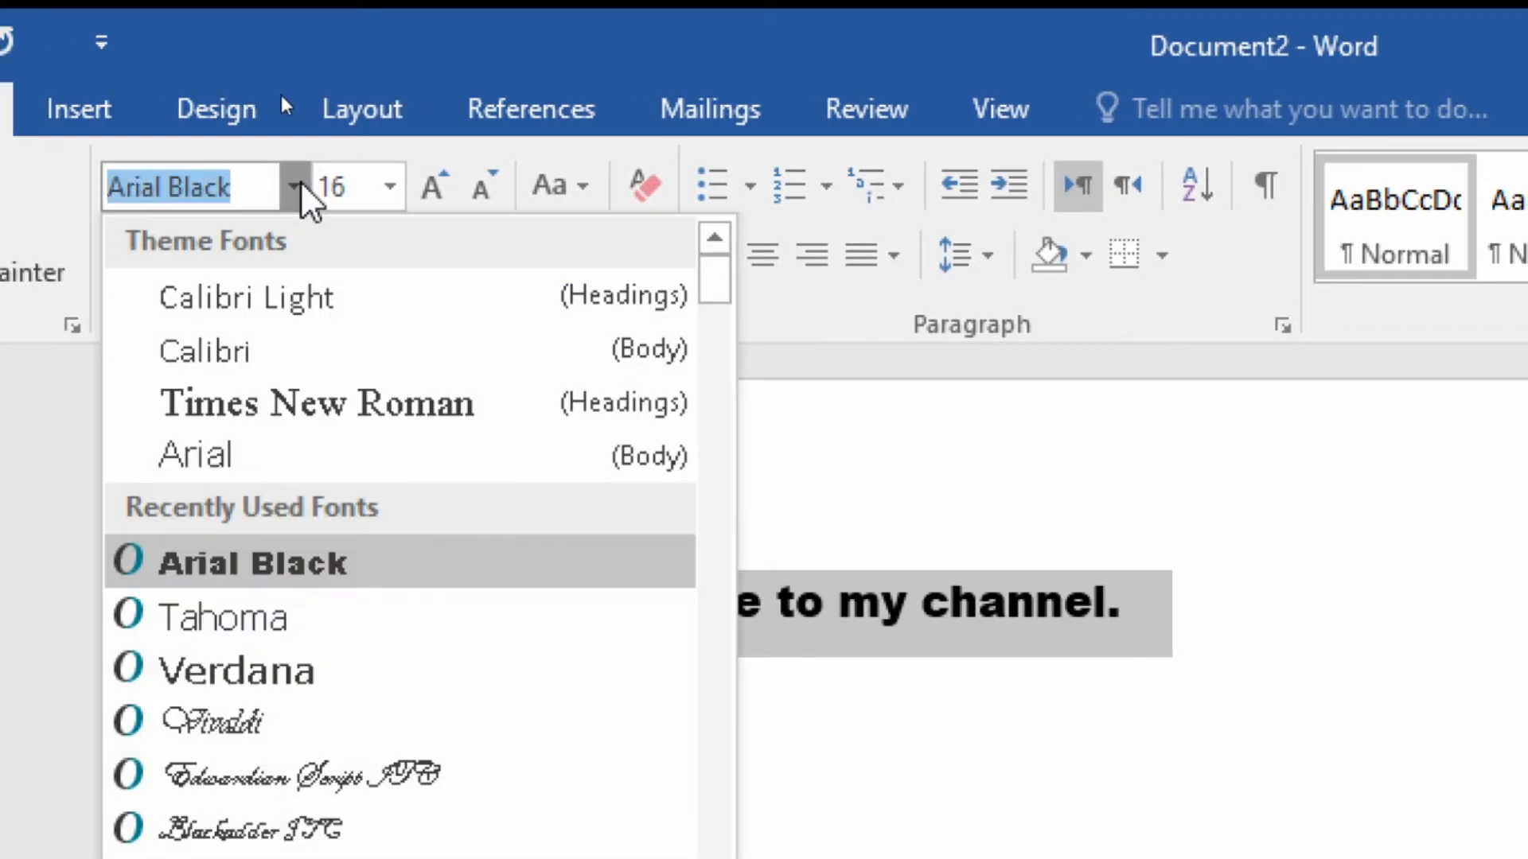
{"action": "type", "text": "Tim"}
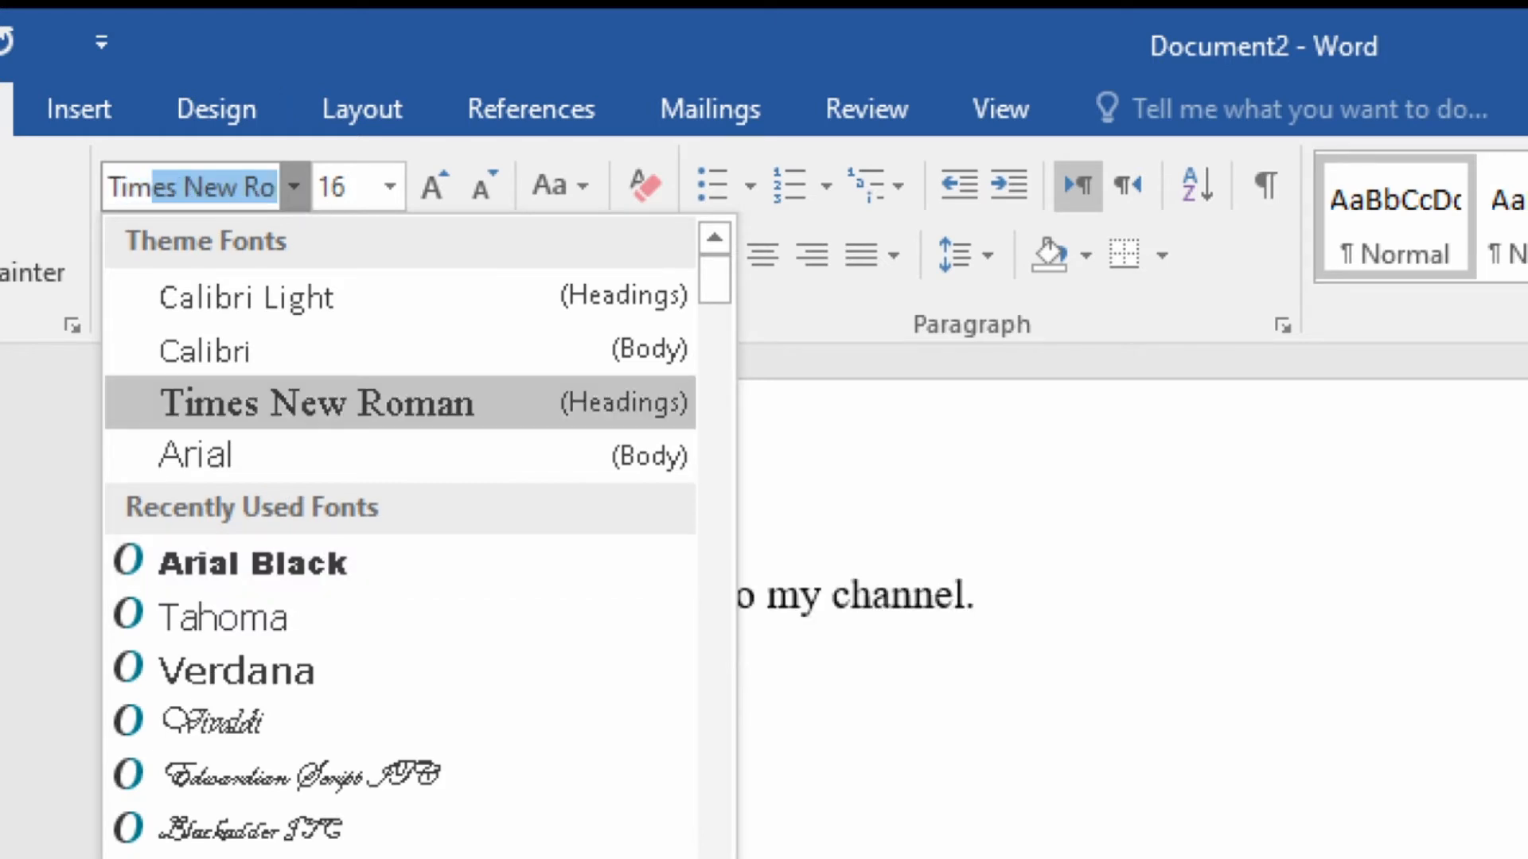
{"action": "type", "text": "e"}
{"action": "key", "text": "Return"}
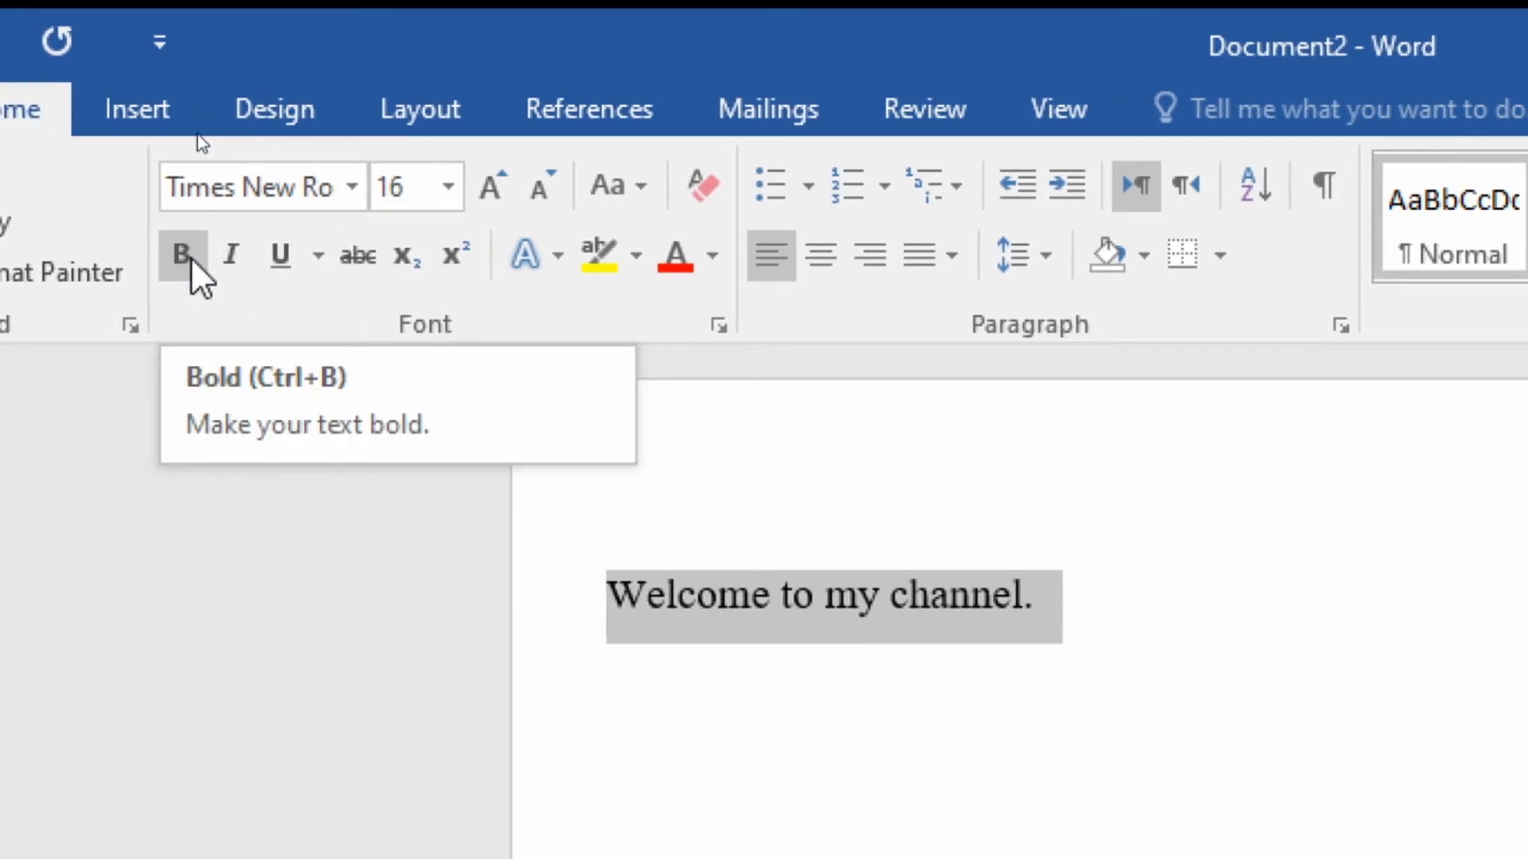
- Make the selected text bold, italic and underlined
{"action": "left_click", "coordinate": [189, 256]}
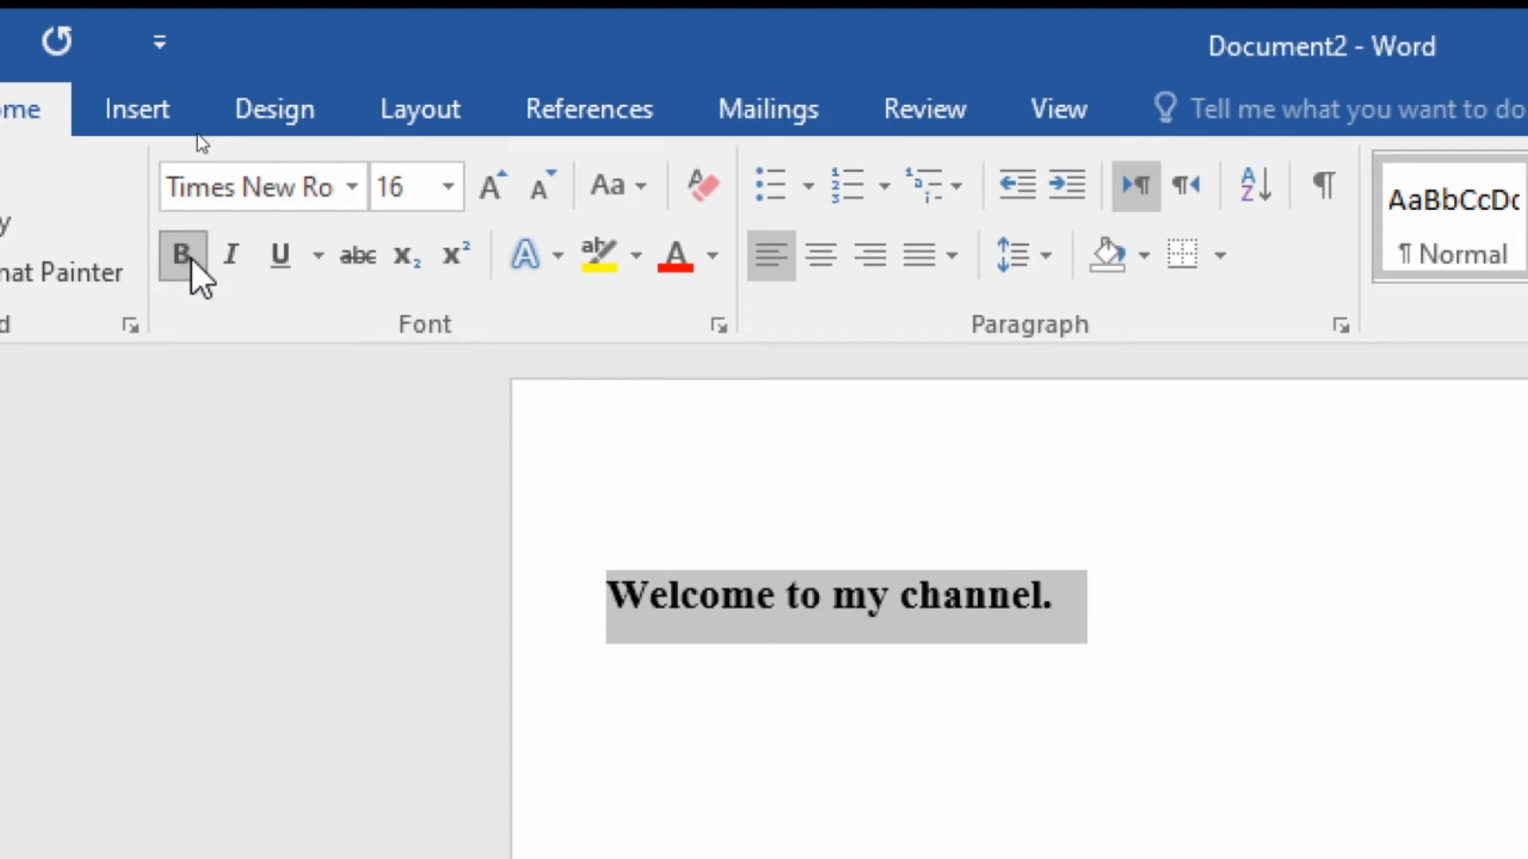
{"action": "left_click", "coordinate": [231, 256]}
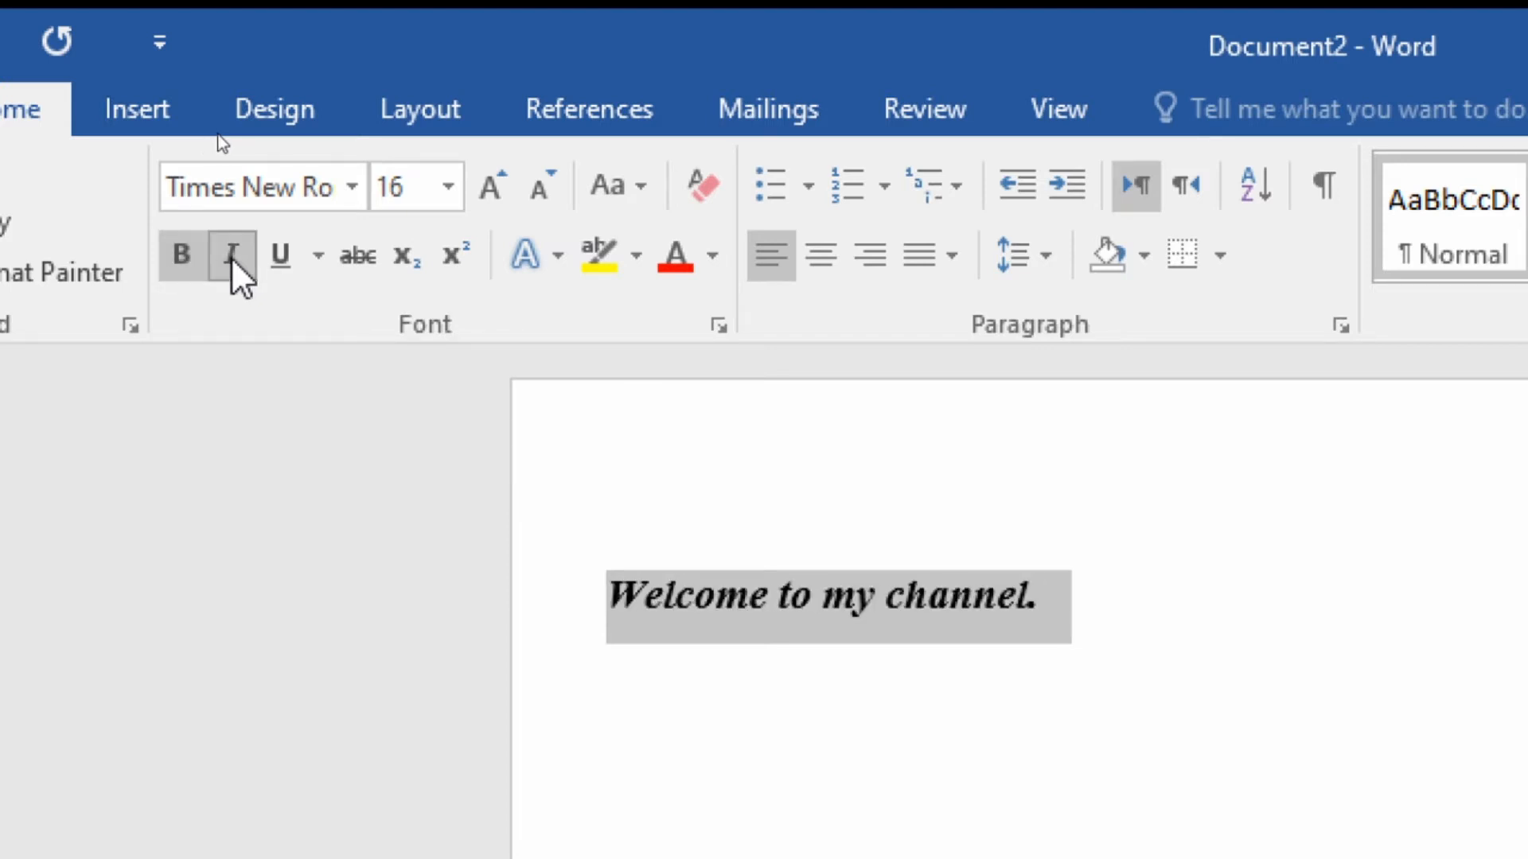
{"action": "left_click", "coordinate": [275, 261]}
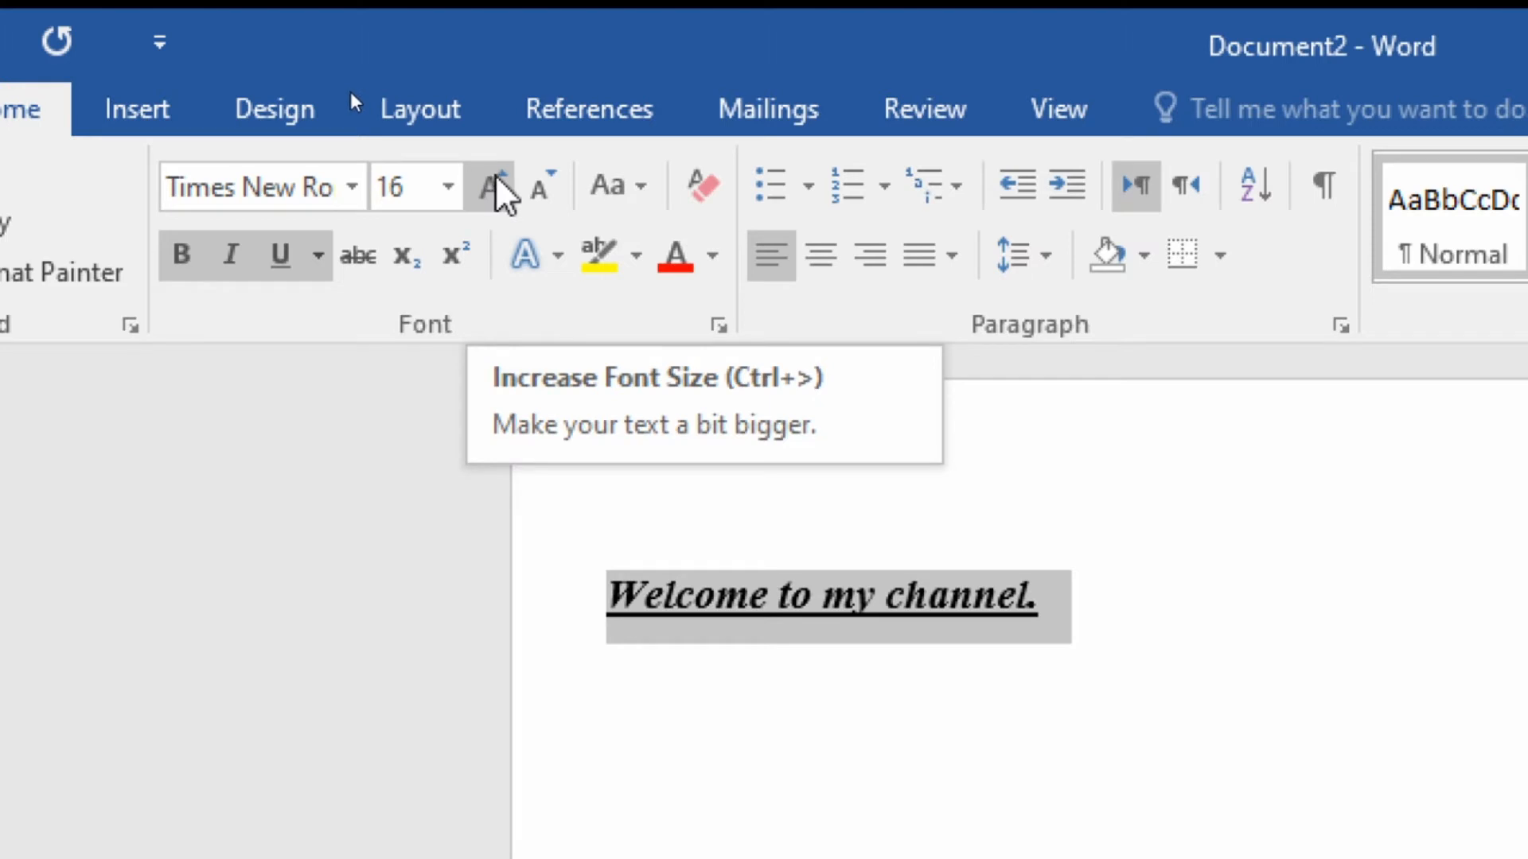
- Shrink the selected text stepwise to font size 9 and enlarge it stepwise to size 20
{"action": "left_click", "coordinate": [536, 187]}
{"action": "left_click", "coordinate": [537, 188]}
{"action": "left_click", "coordinate": [536, 188]}
{"action": "left_click", "coordinate": [536, 188]}
{"action": "left_click", "coordinate": [537, 187]}
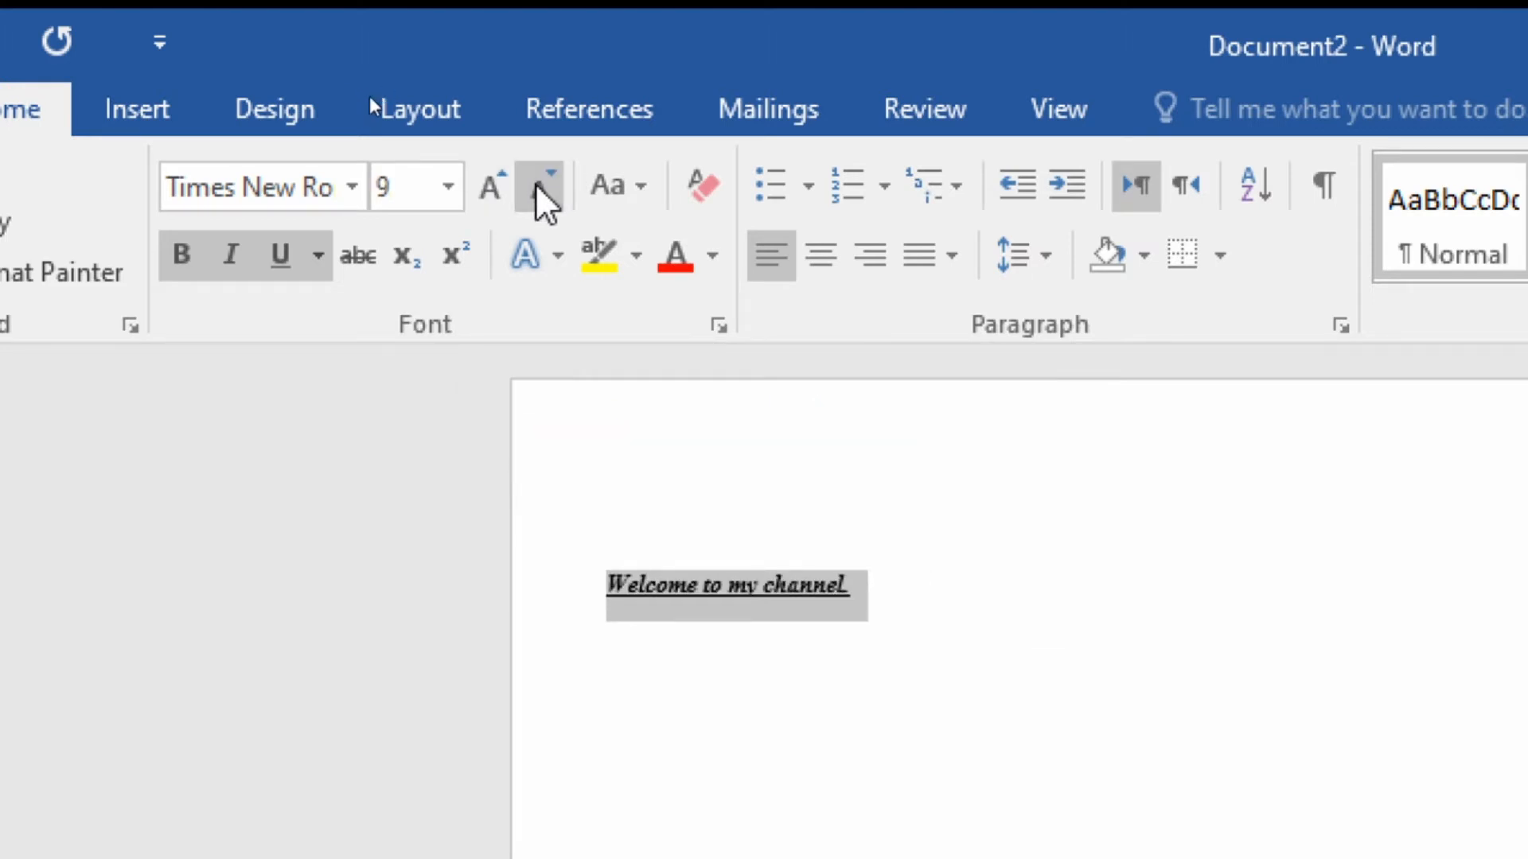
{"action": "left_click", "coordinate": [492, 191]}
{"action": "left_click", "coordinate": [492, 191]}
{"action": "left_click", "coordinate": [492, 191]}
{"action": "left_click", "coordinate": [493, 194]}
{"action": "left_click", "coordinate": [494, 194]}
{"action": "left_click", "coordinate": [493, 194]}
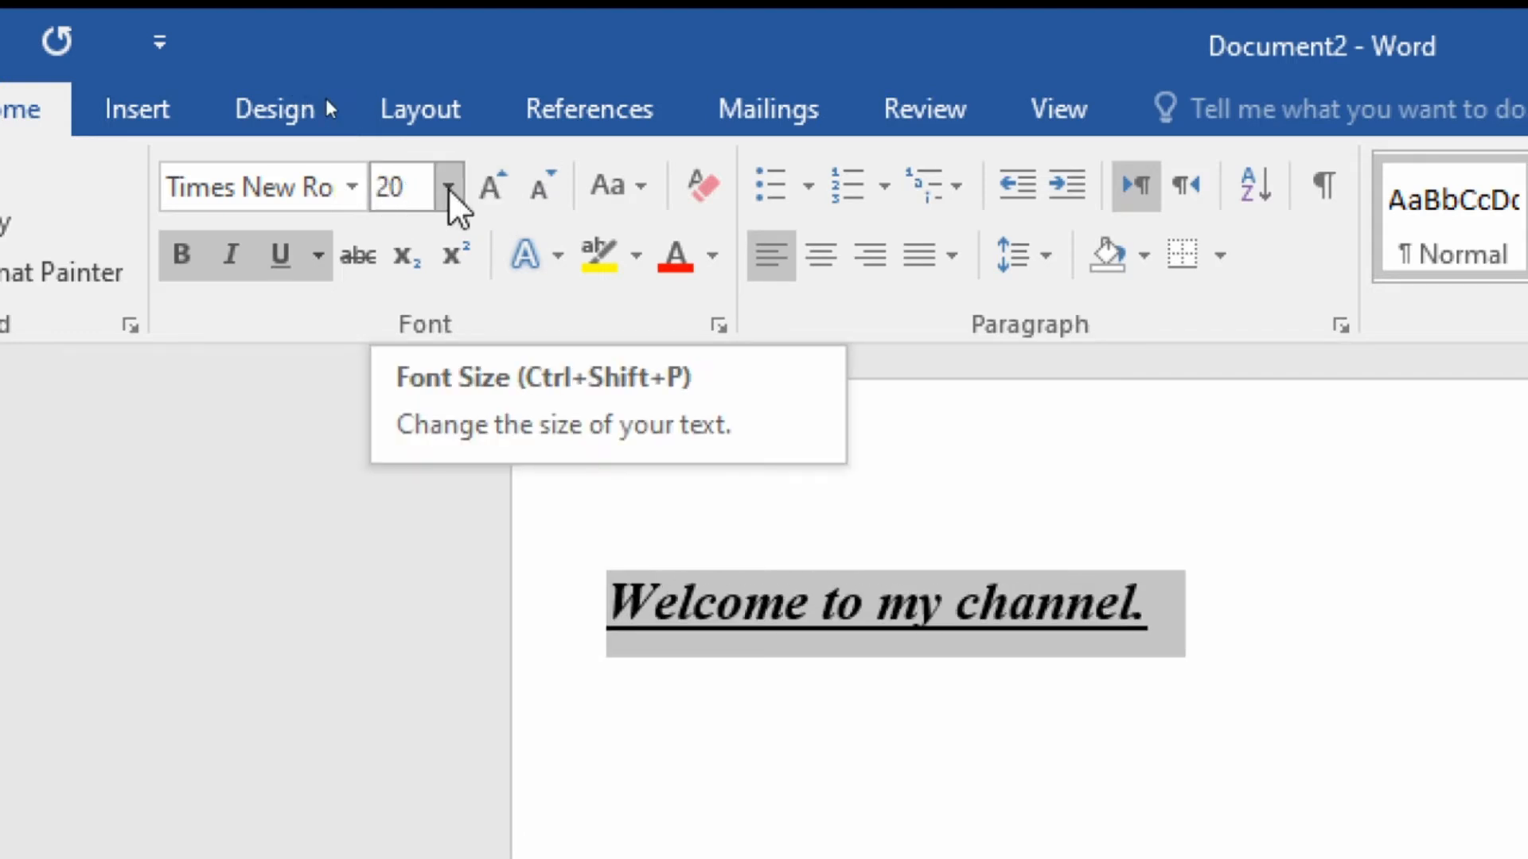
- Set the font size of the selected text to 22
{"action": "left_click", "coordinate": [422, 189]}
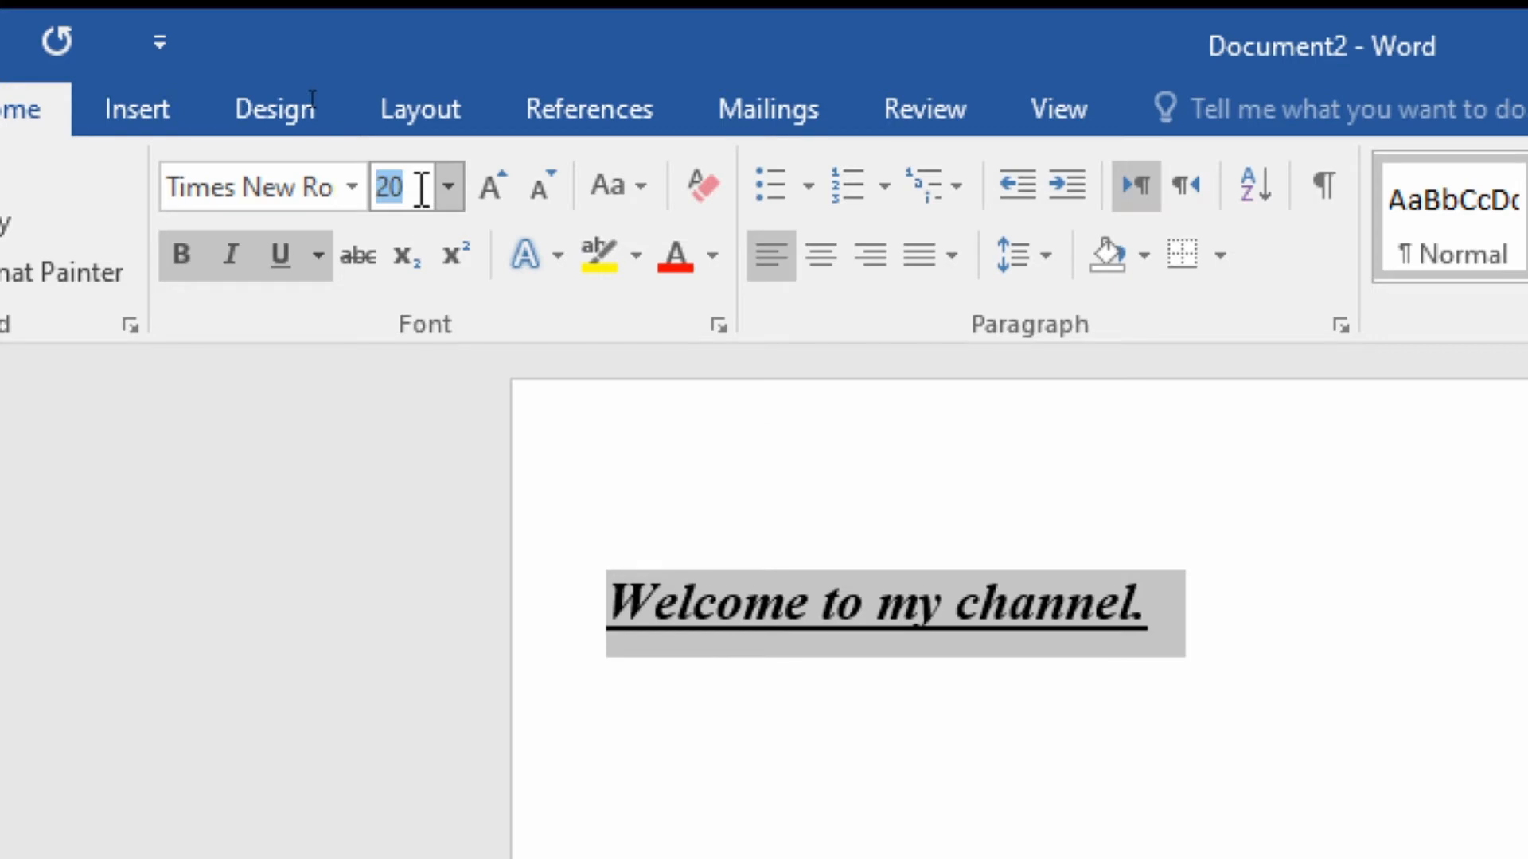
{"action": "type", "text": "22"}
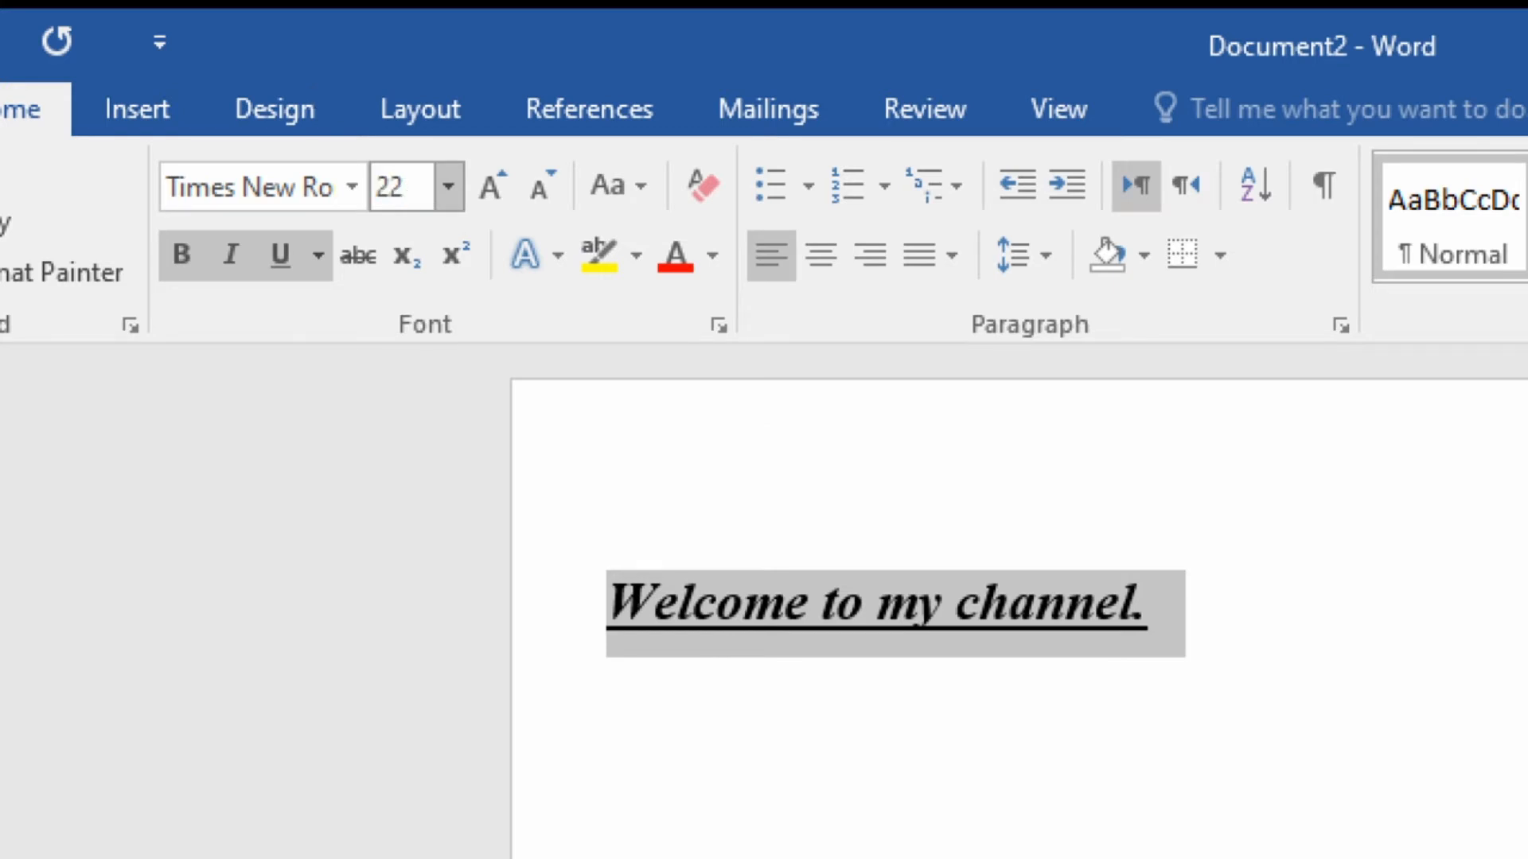
{"action": "key", "text": "Return"}
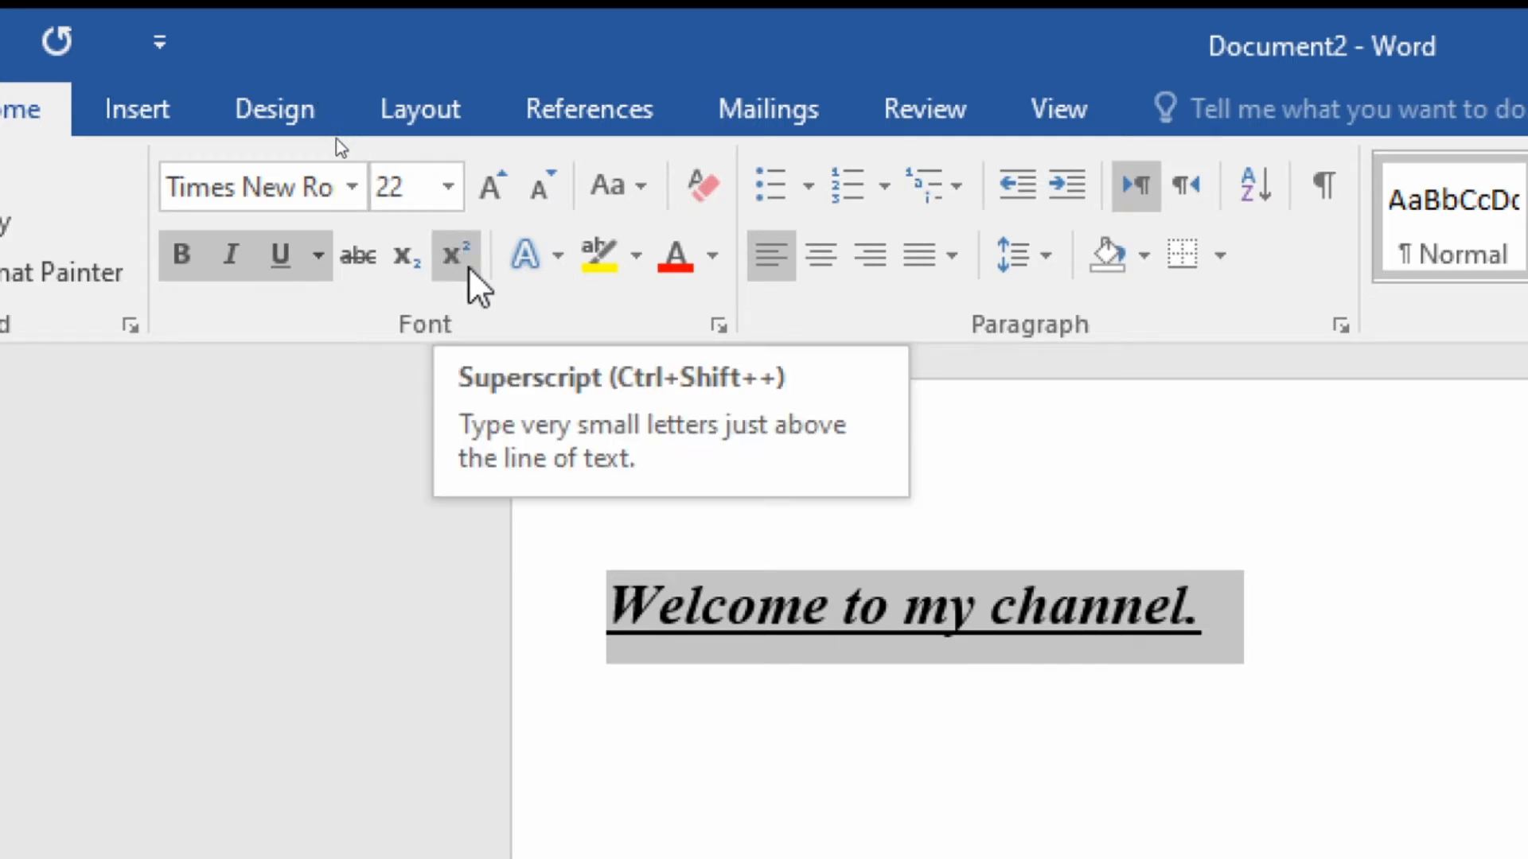
- Set the font color of "Welcome to my channel." to red and highlight the line in yellow
{"action": "left_click", "coordinate": [712, 253]}
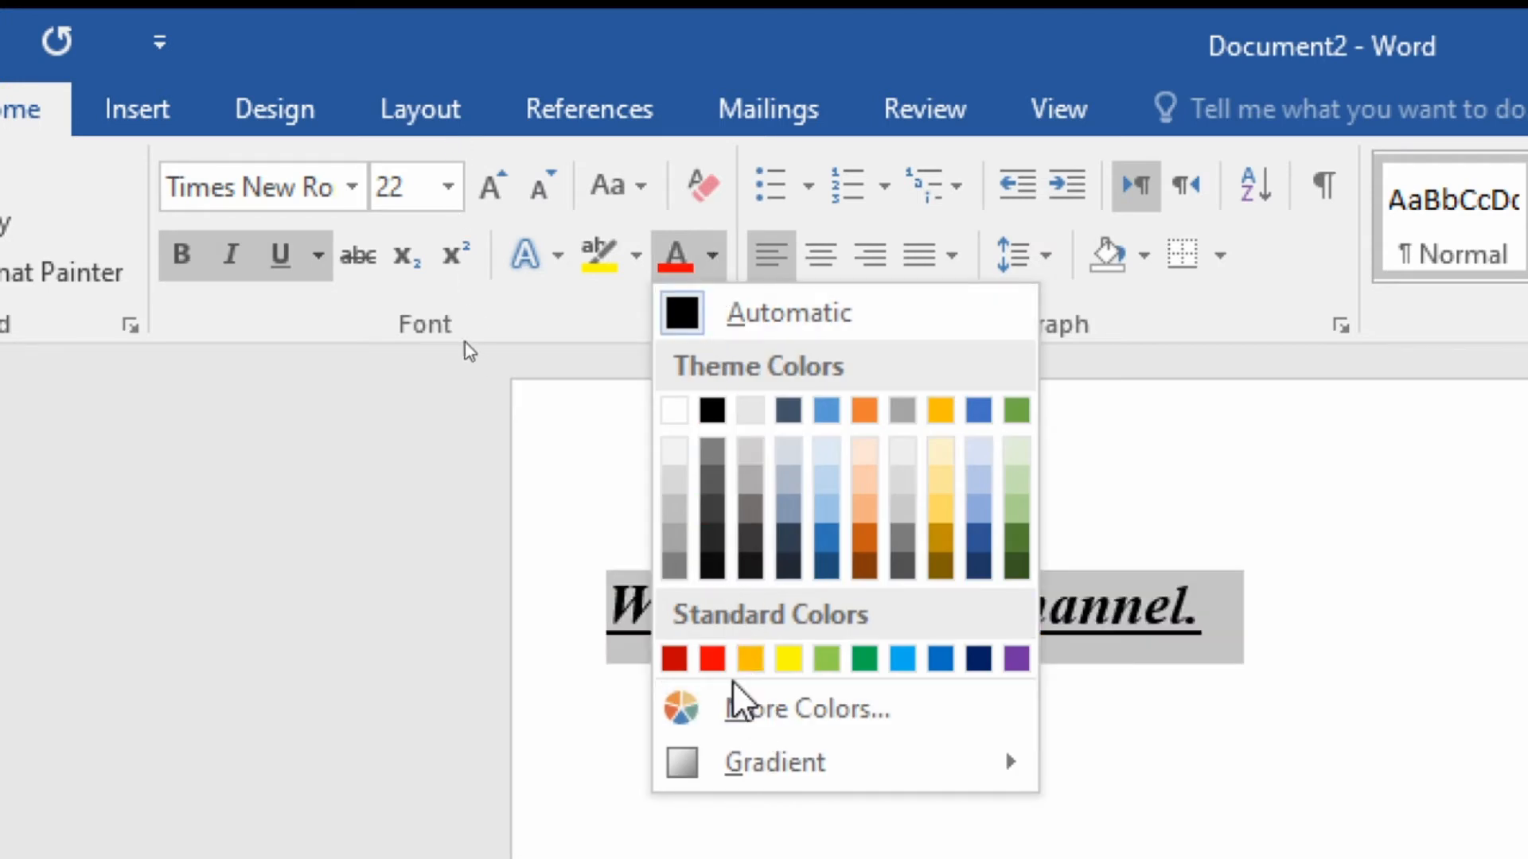
{"action": "left_click", "coordinate": [714, 660]}
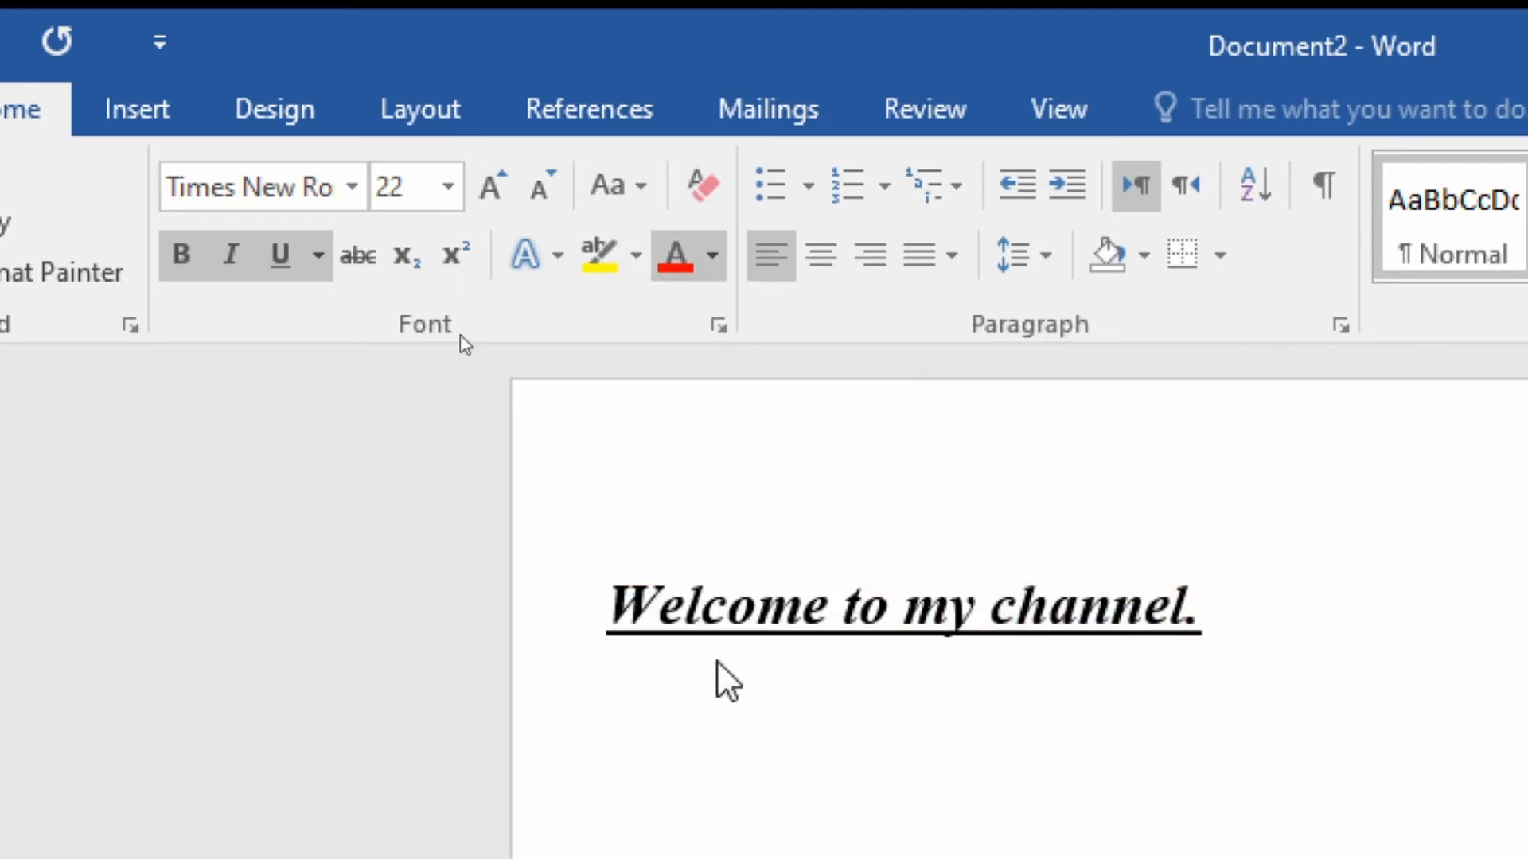
{"action": "left_click", "coordinate": [680, 620]}
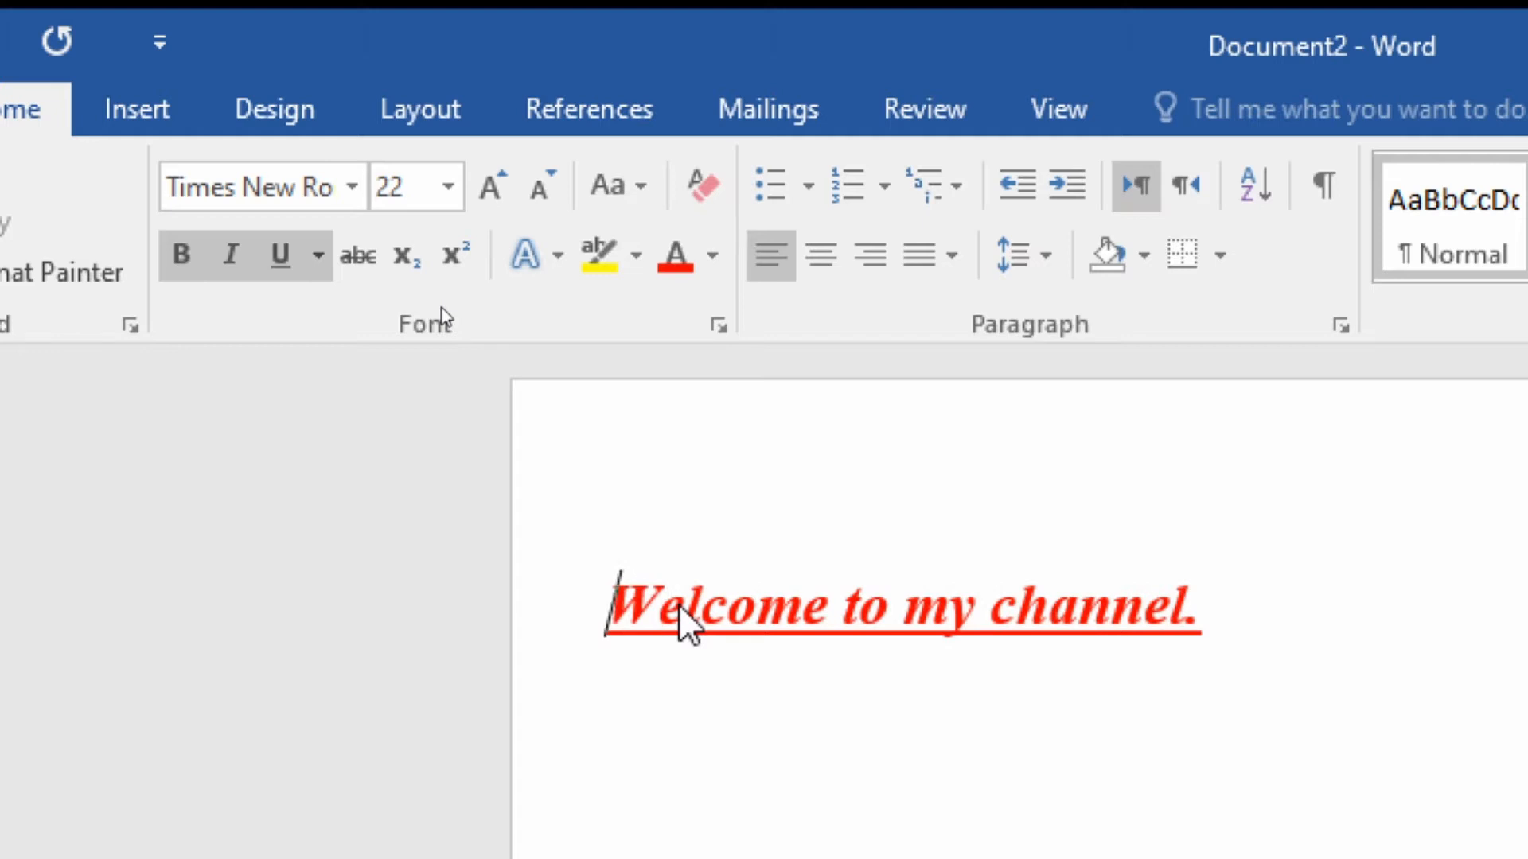
{"action": "triple_click", "coordinate": [682, 619]}
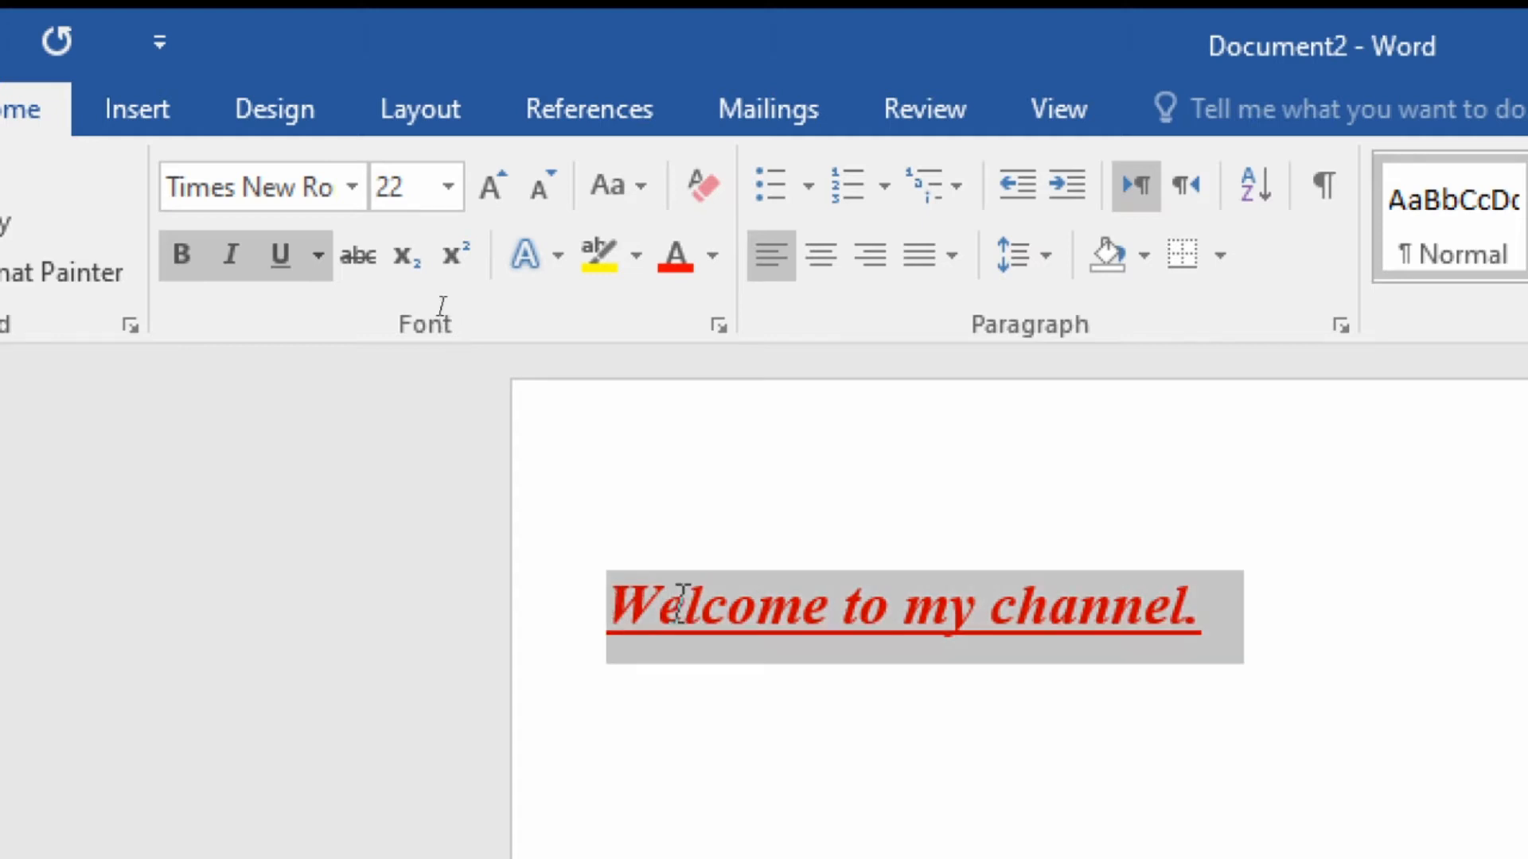
{"action": "left_click", "coordinate": [636, 254]}
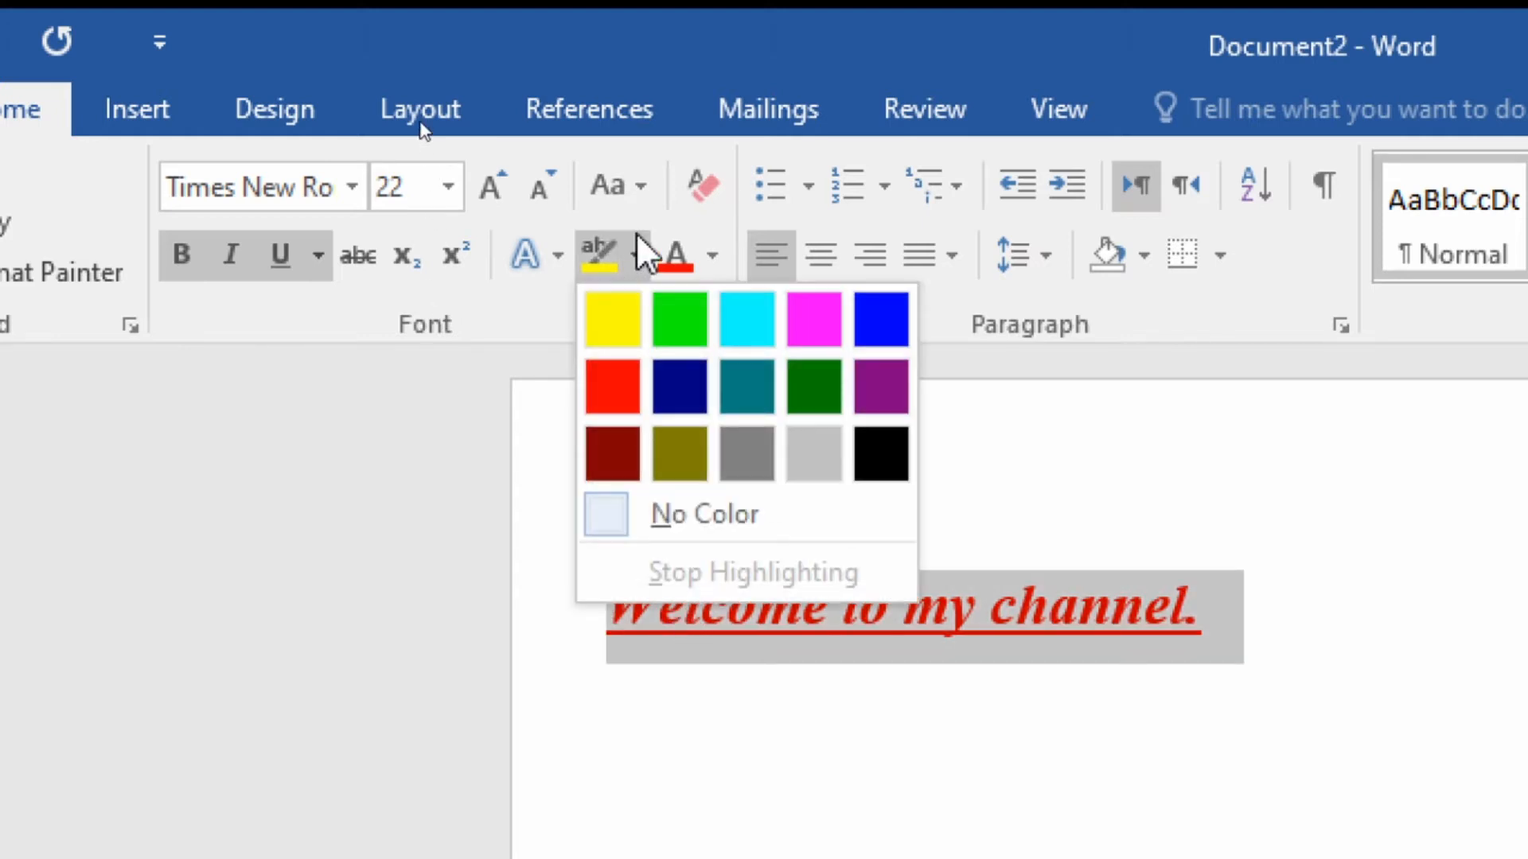
{"action": "left_click", "coordinate": [619, 333]}
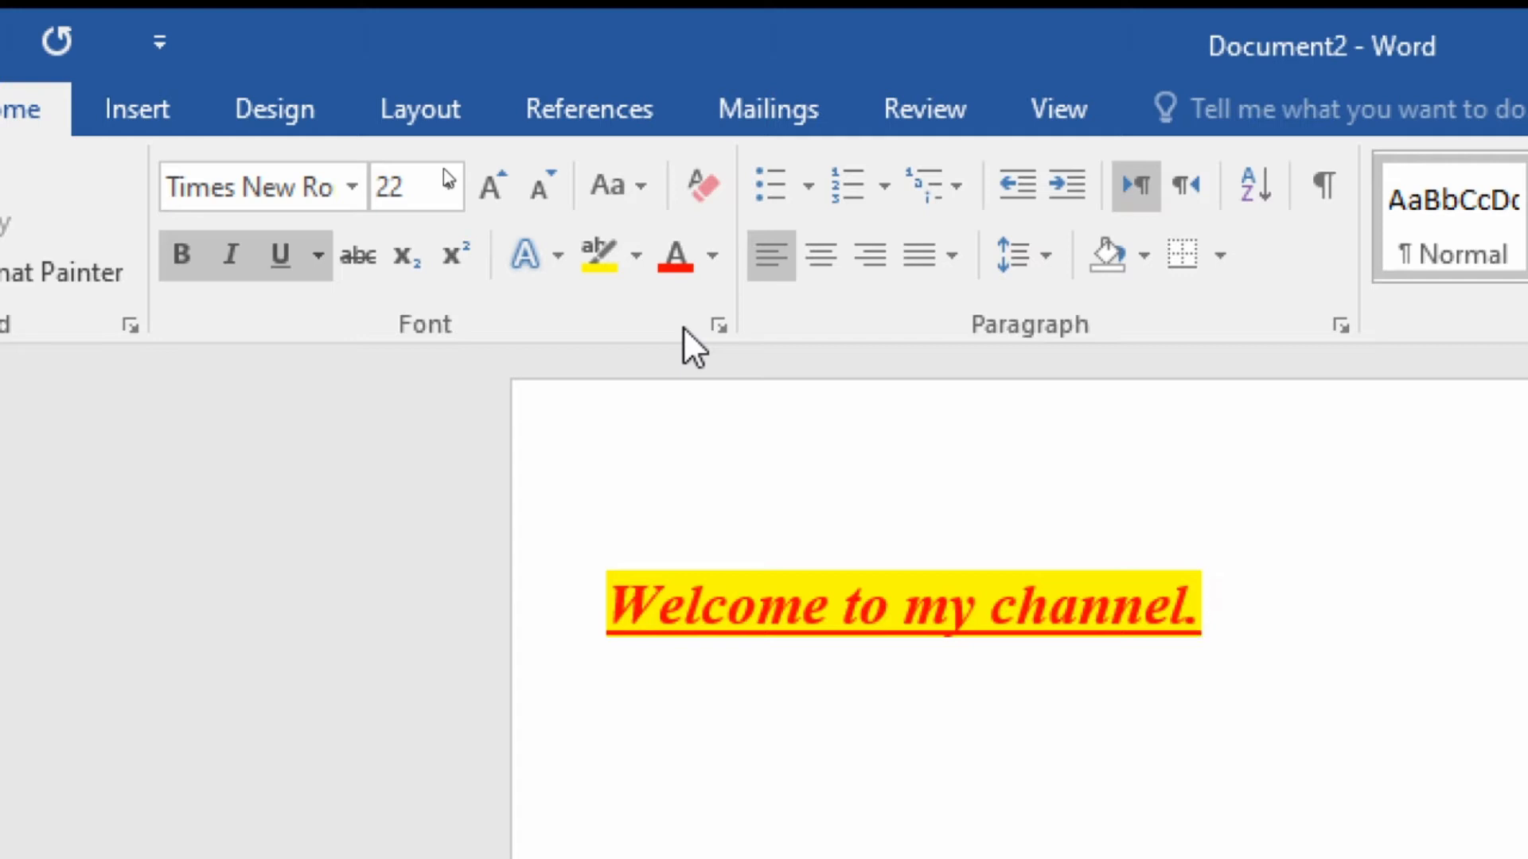
- Apply the Strikethrough and All caps effects to the whole welcome line through the Font dialog
{"action": "left_click", "coordinate": [727, 613]}
{"action": "key", "text": "Home"}
{"action": "key", "text": "shift+End"}
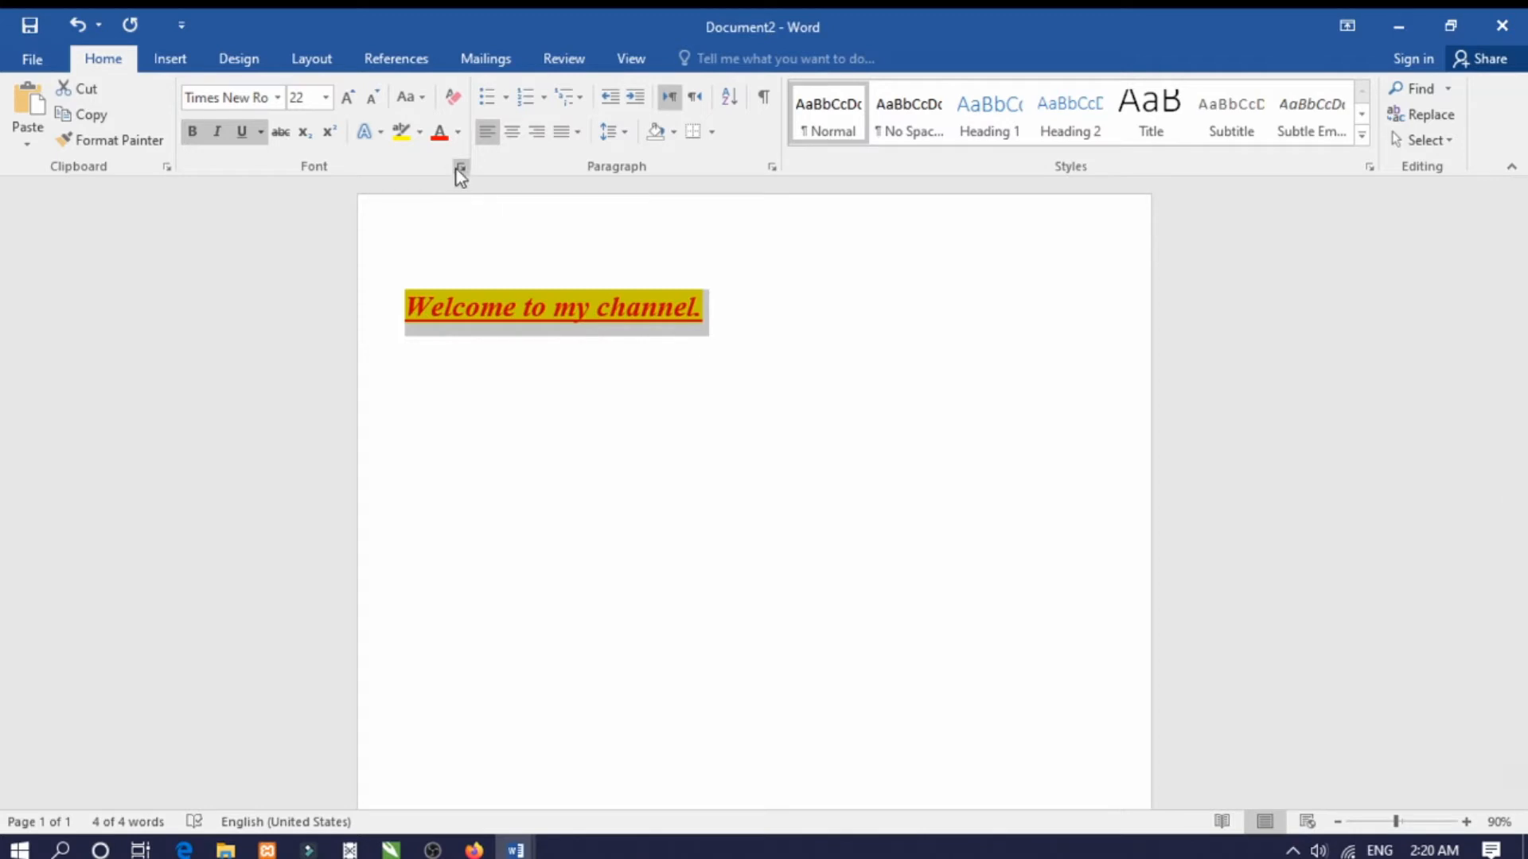
{"action": "left_click", "coordinate": [460, 166]}
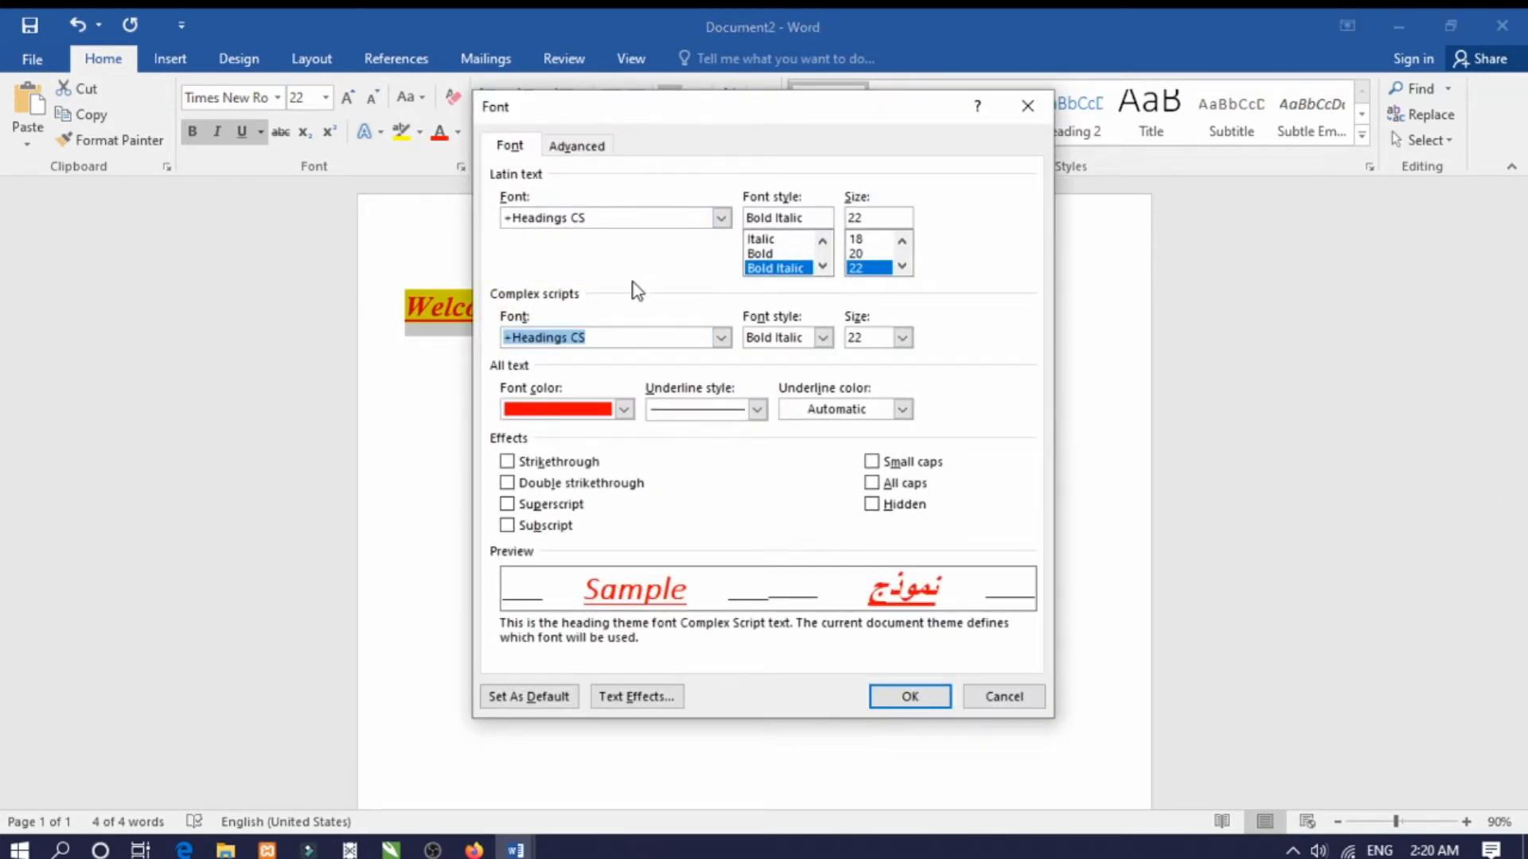
{"action": "left_click", "coordinate": [721, 223]}
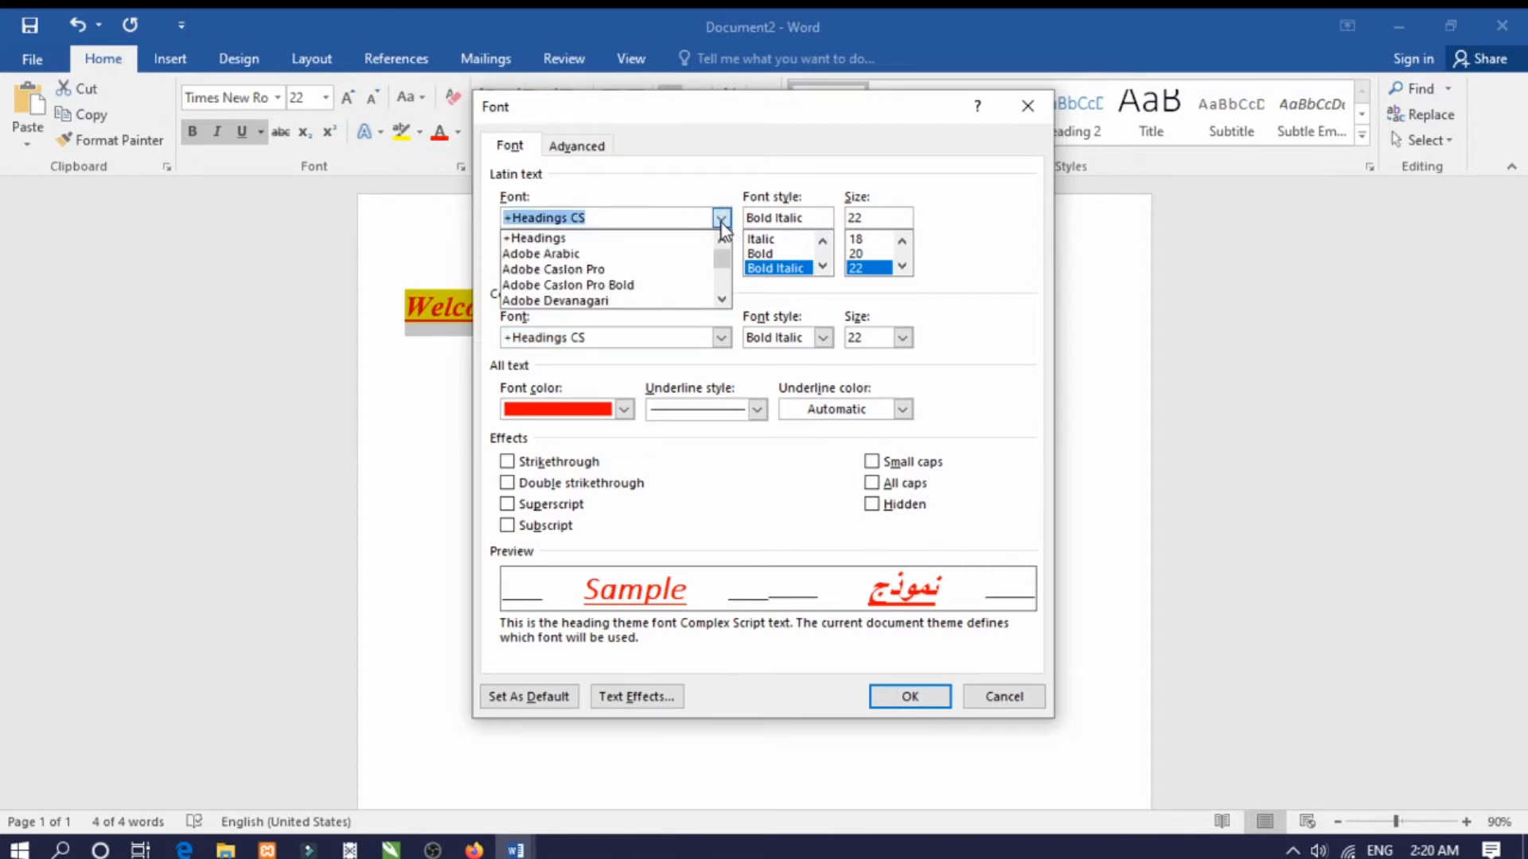
{"action": "left_click", "coordinate": [689, 284]}
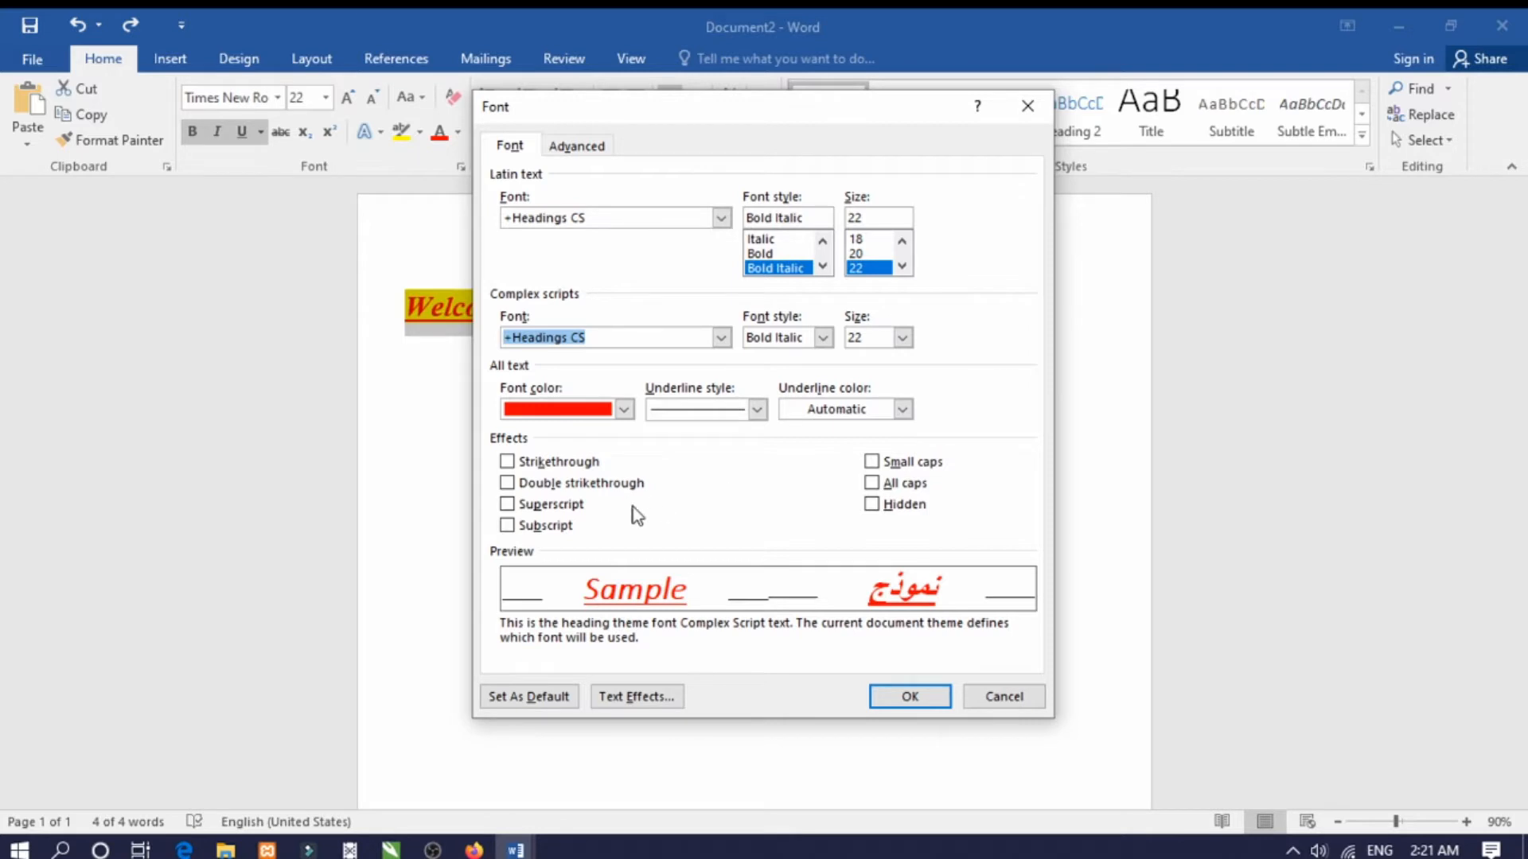
{"action": "left_click", "coordinate": [508, 463]}
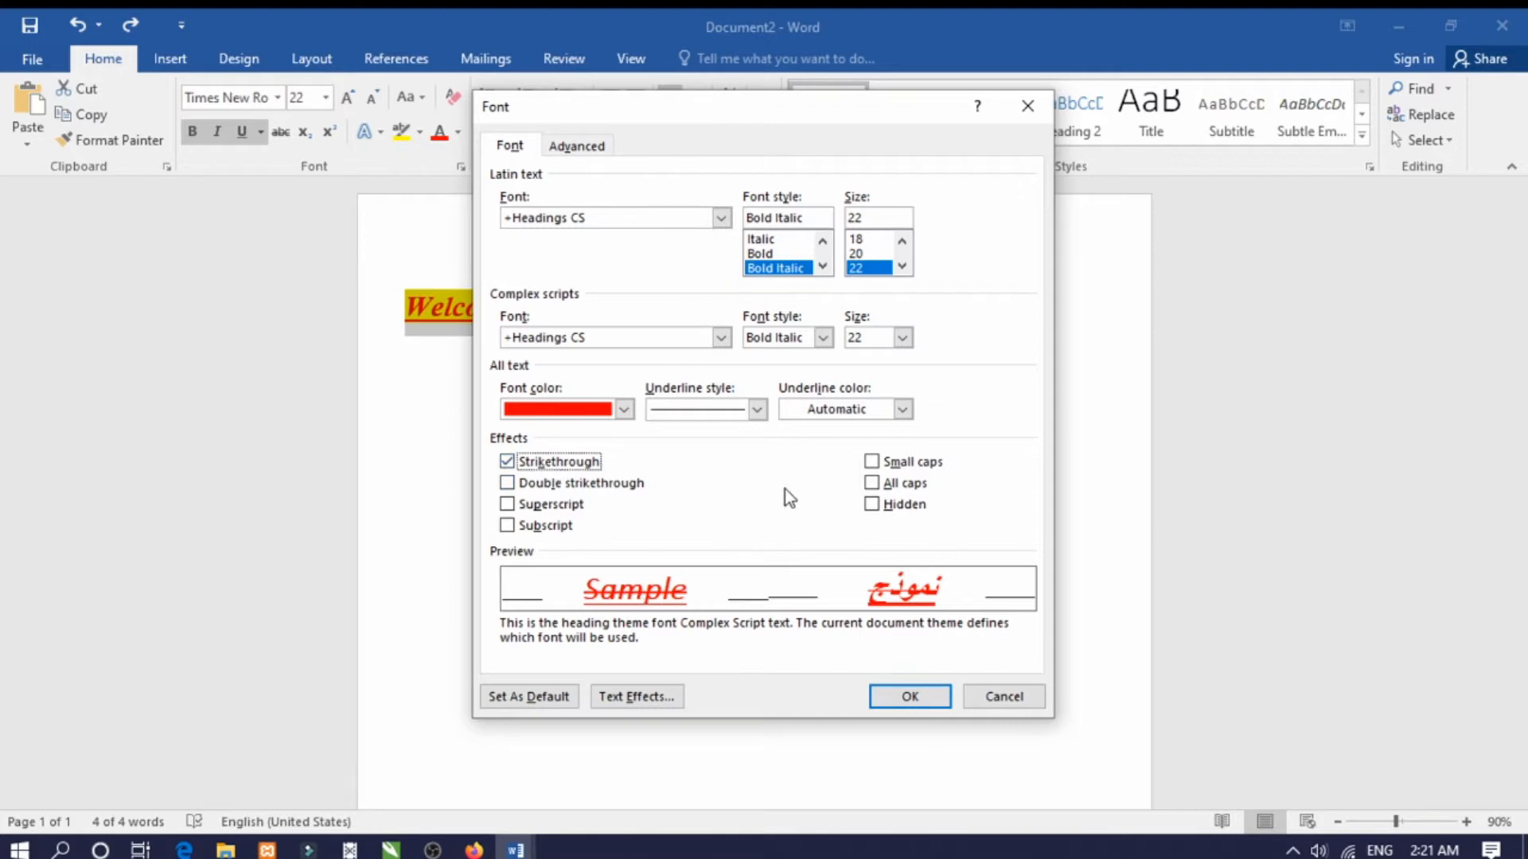
{"action": "left_click", "coordinate": [871, 484]}
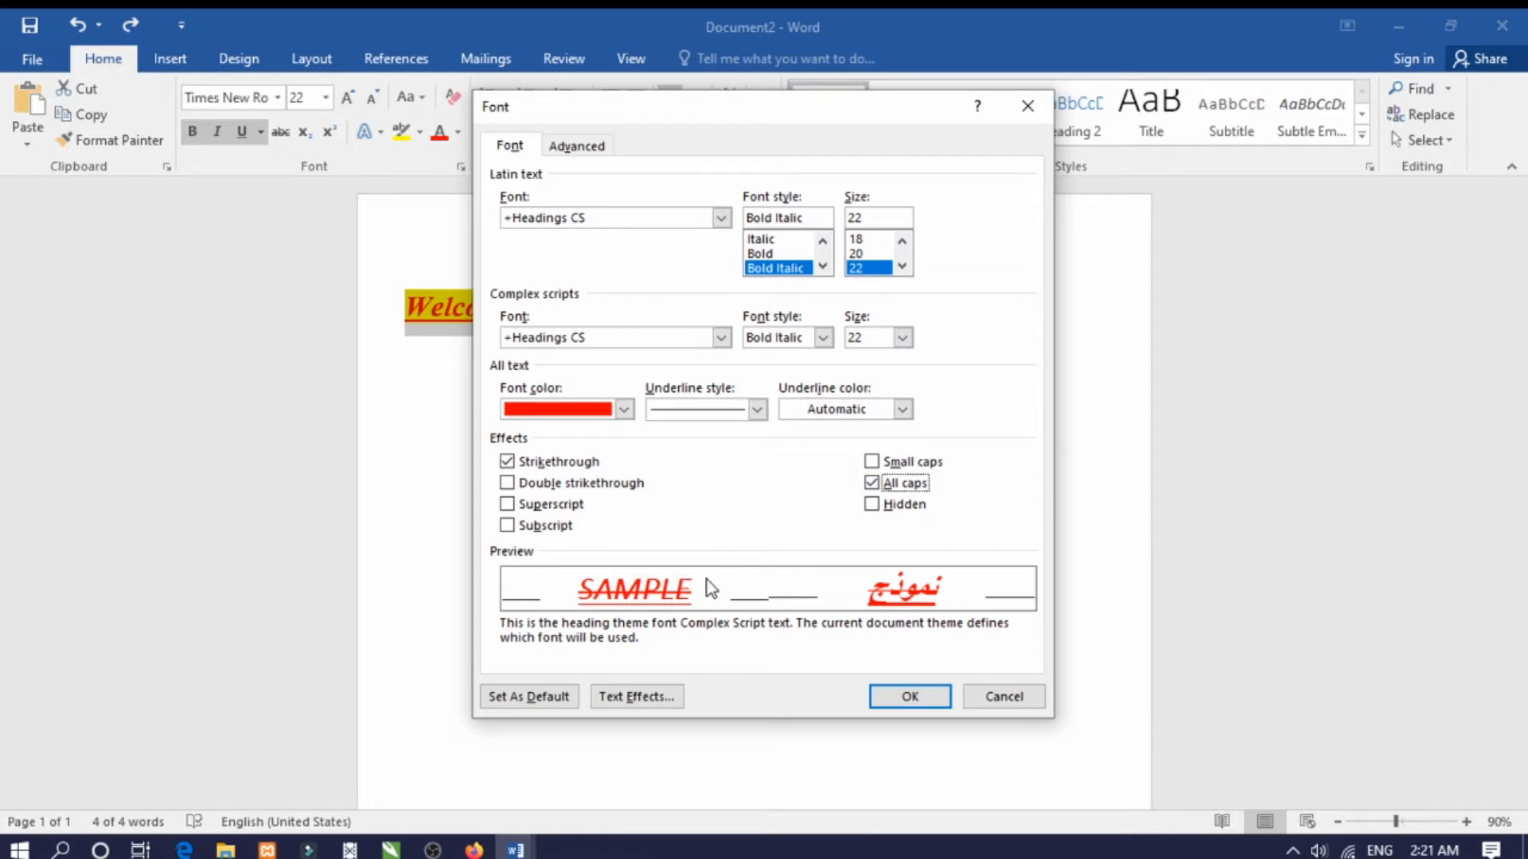
{"action": "left_click", "coordinate": [873, 699]}
{"action": "left_click", "coordinate": [832, 349]}
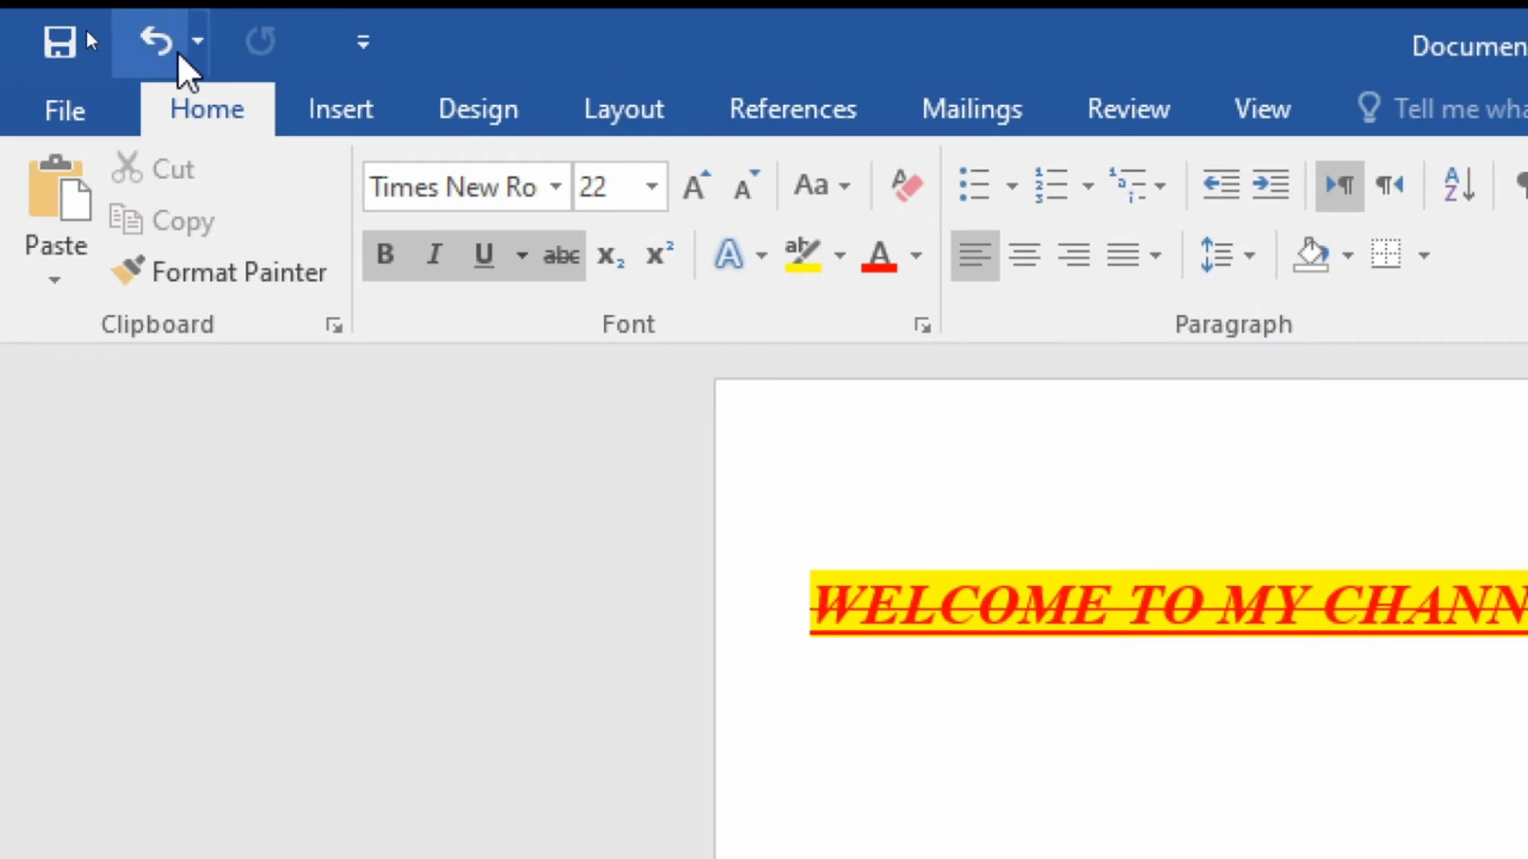
- Undo the strikethrough and all caps effects on the welcome line, redo them, and undo them again
{"action": "left_click", "coordinate": [164, 51]}
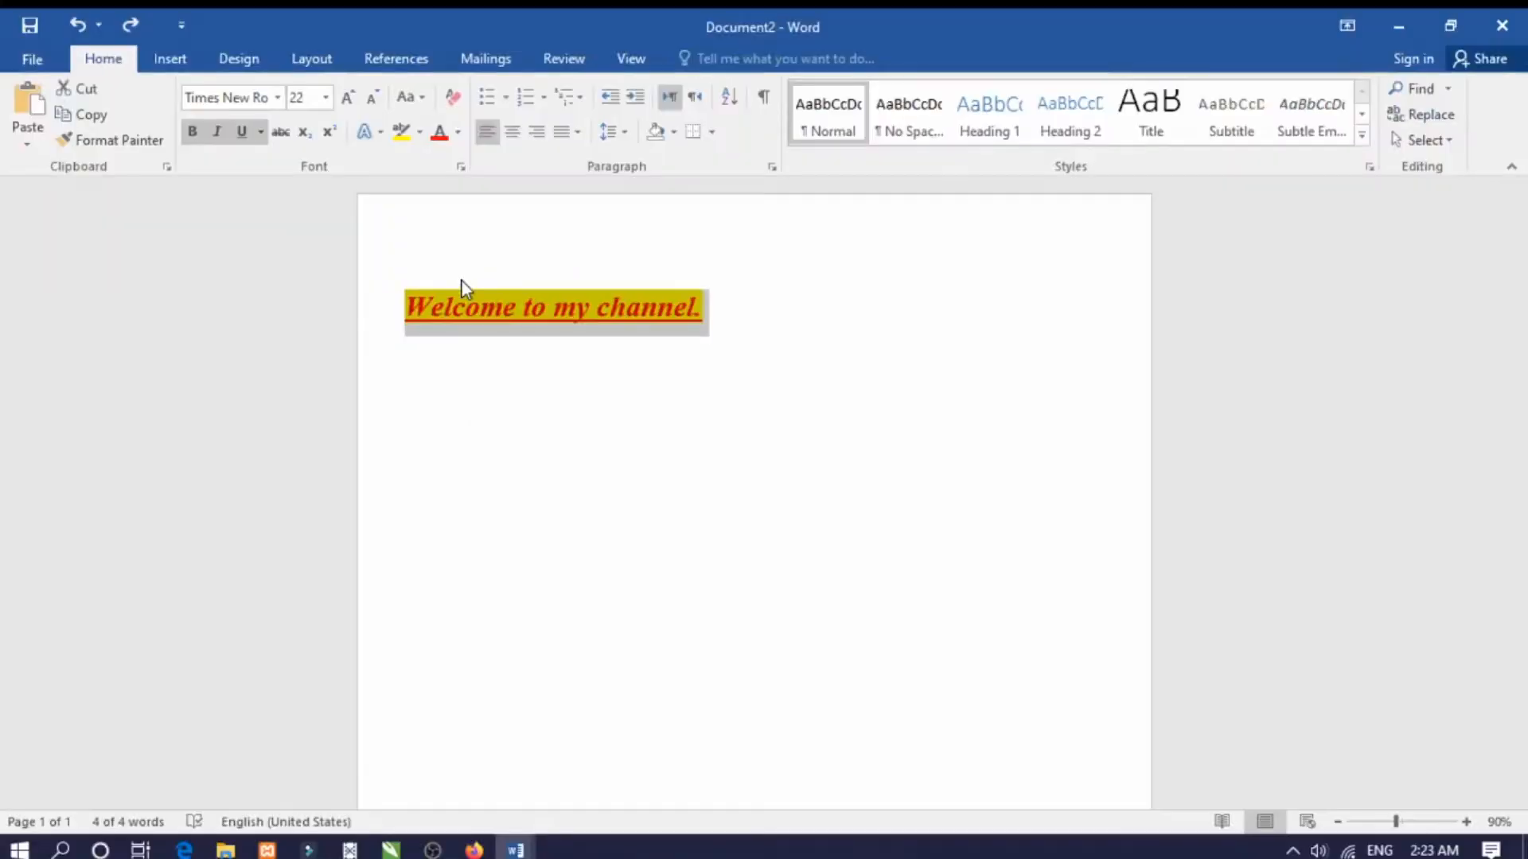
{"action": "left_click", "coordinate": [710, 299]}
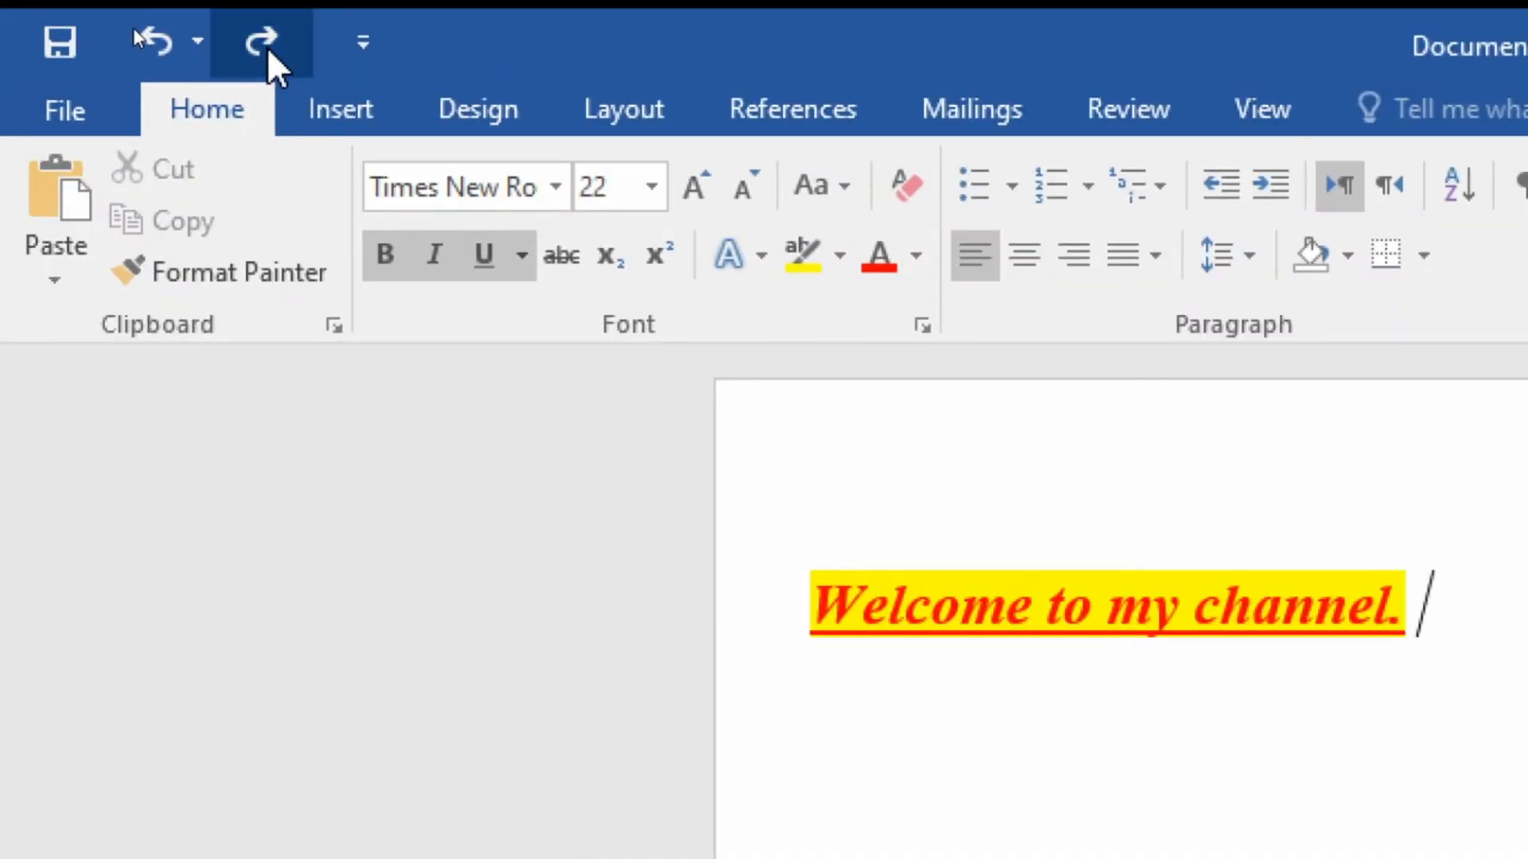
{"action": "left_click", "coordinate": [213, 39]}
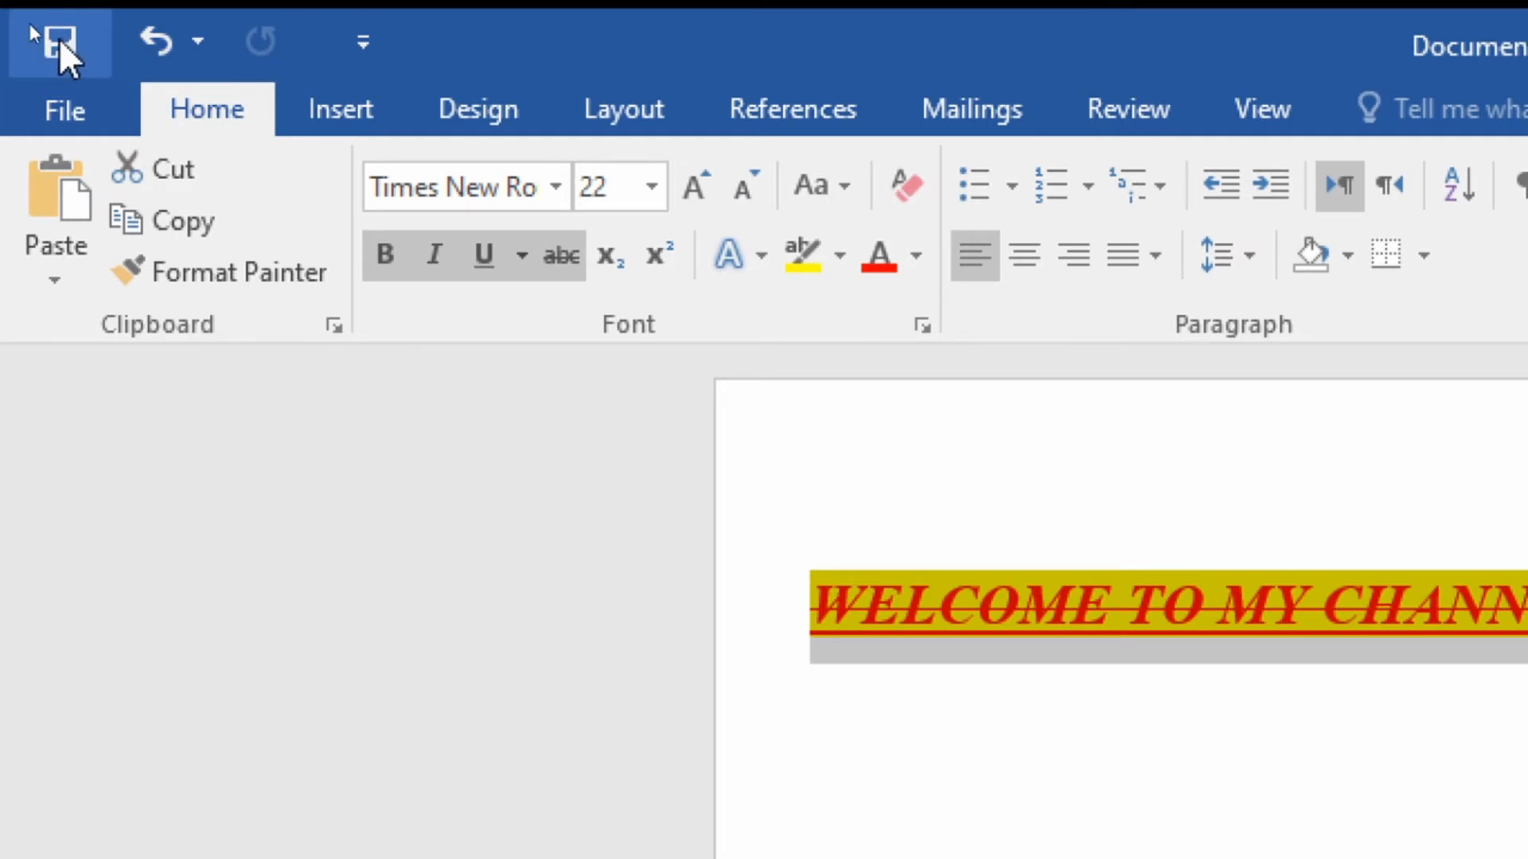
{"action": "left_click", "coordinate": [165, 35]}
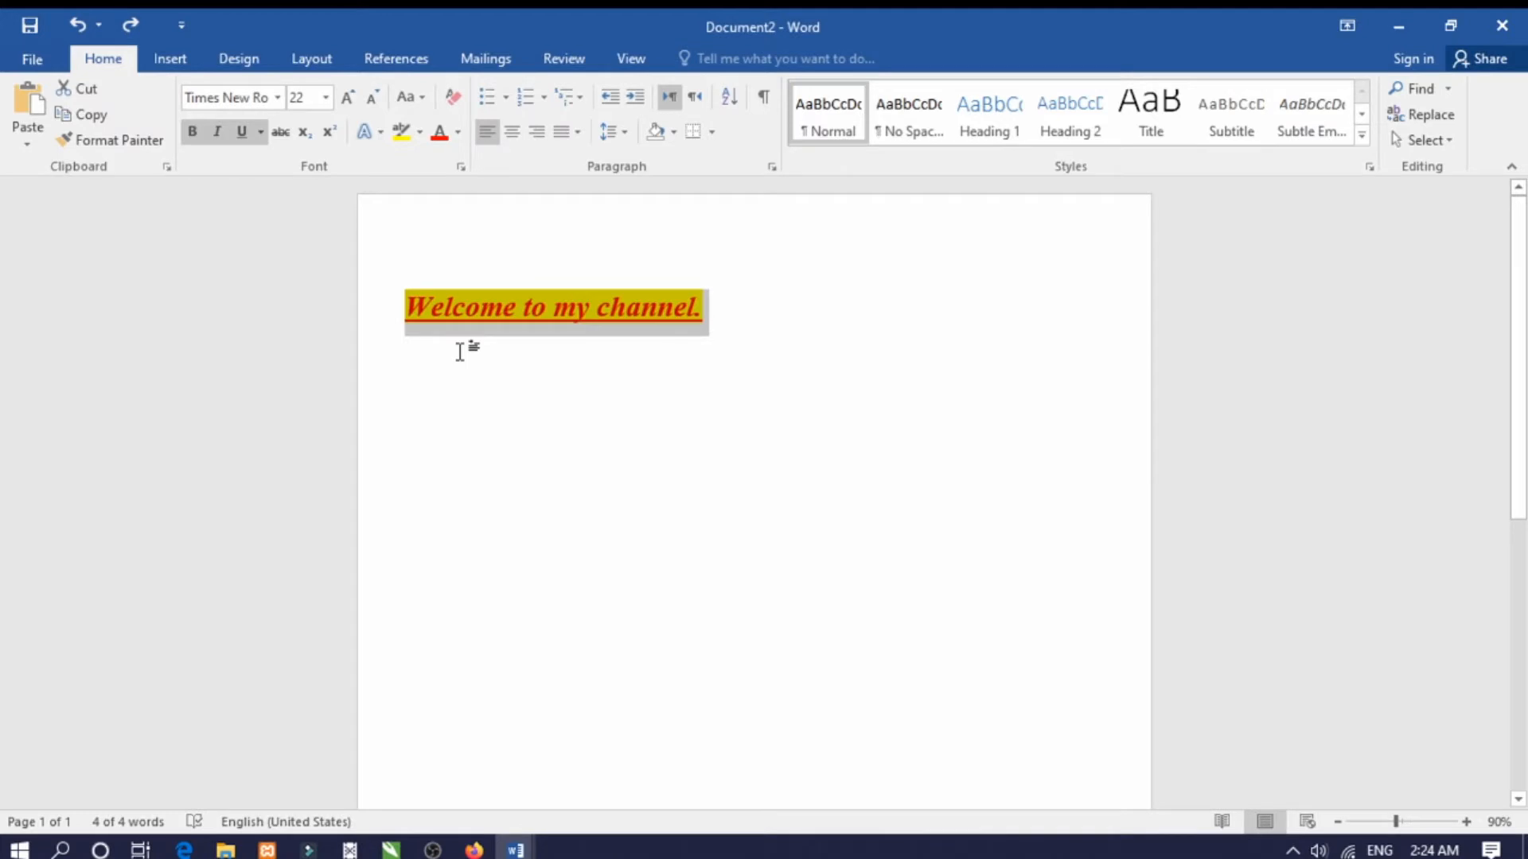
{"action": "left_click", "coordinate": [802, 307]}
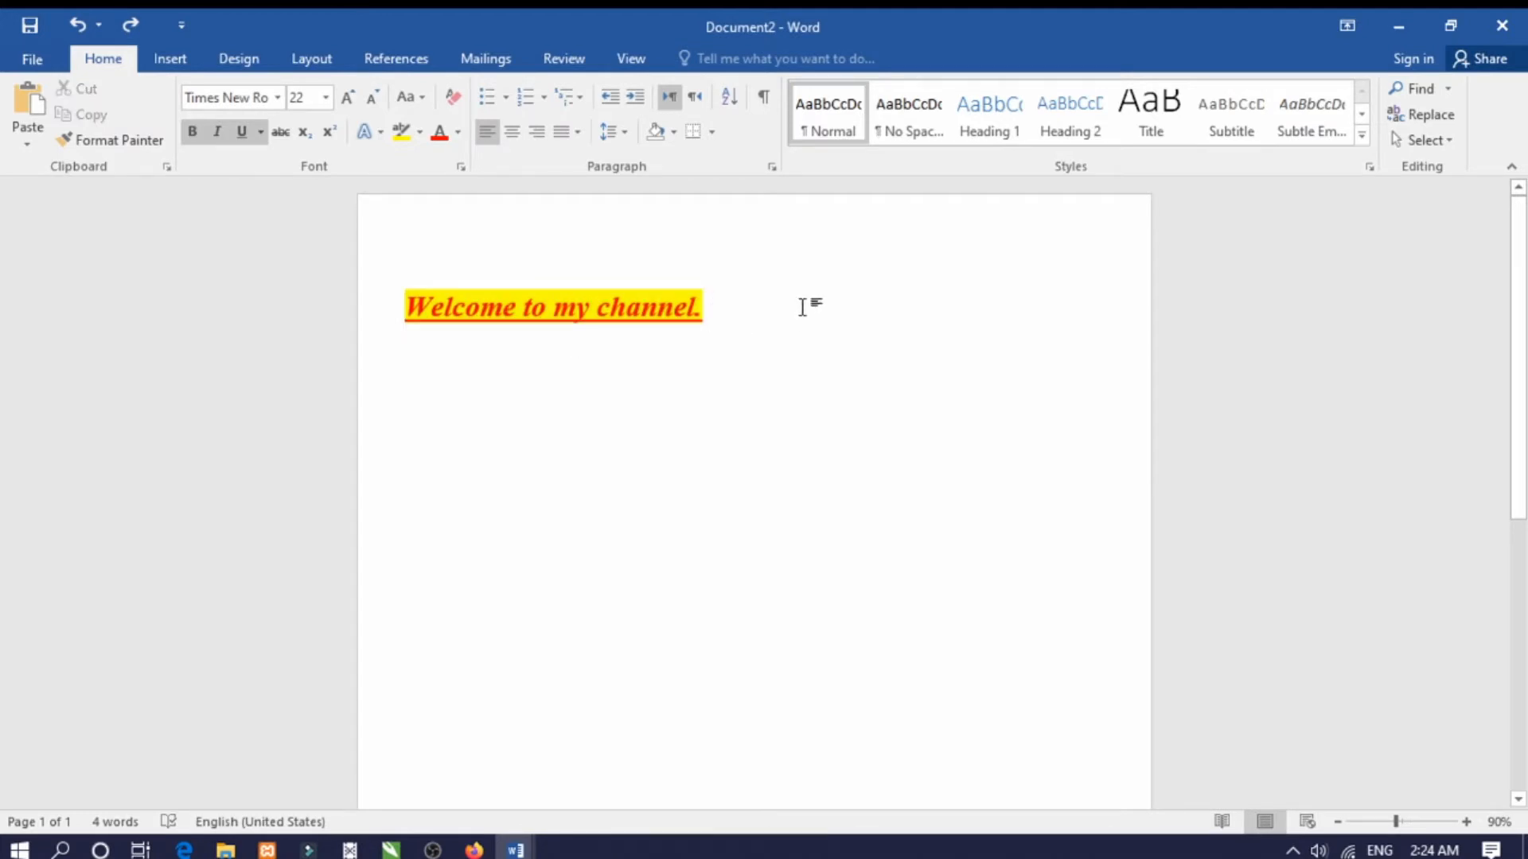
- Delete the whole welcome line, leaving an empty page with no stray letters
{"action": "triple_click", "coordinate": [803, 307]}
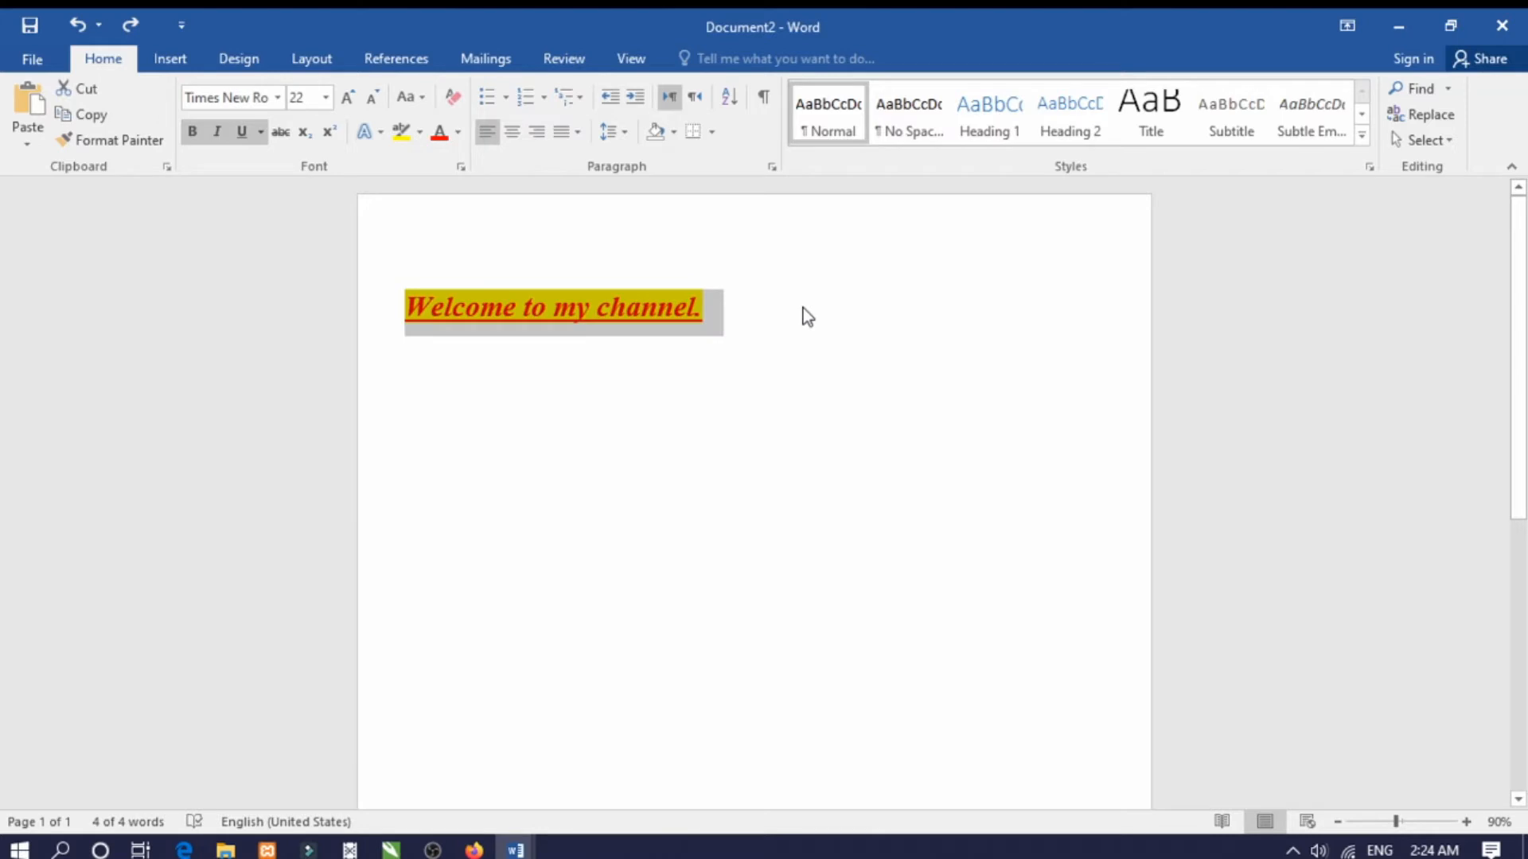
{"action": "key", "text": "Delete"}
{"action": "type", "text": "ss"}
{"action": "key", "text": "BackSpace"}
{"action": "key", "text": "BackSpace"}
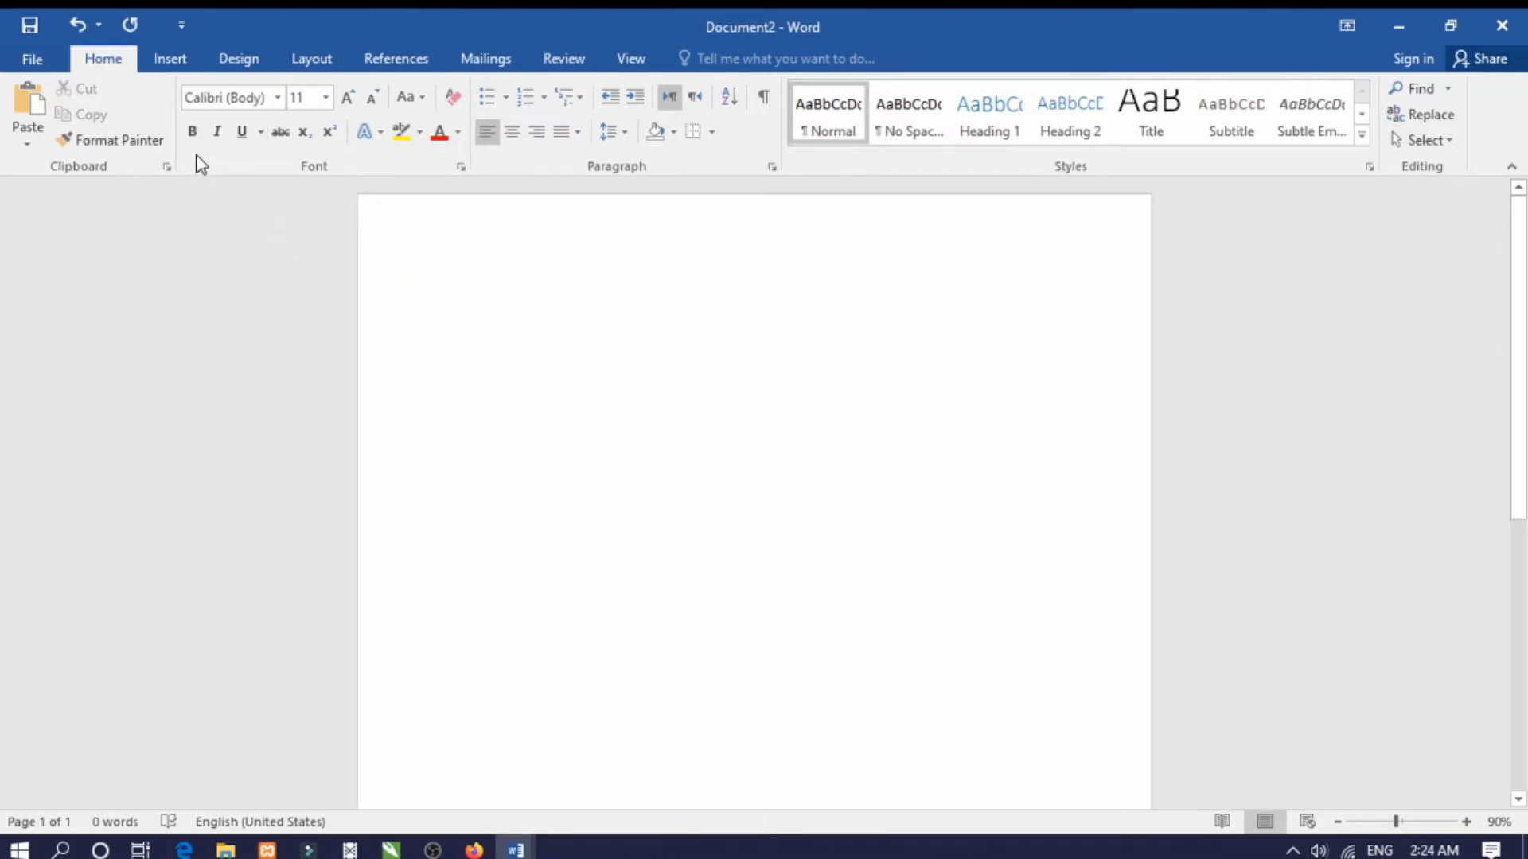
{"action": "left_click", "coordinate": [215, 131]}
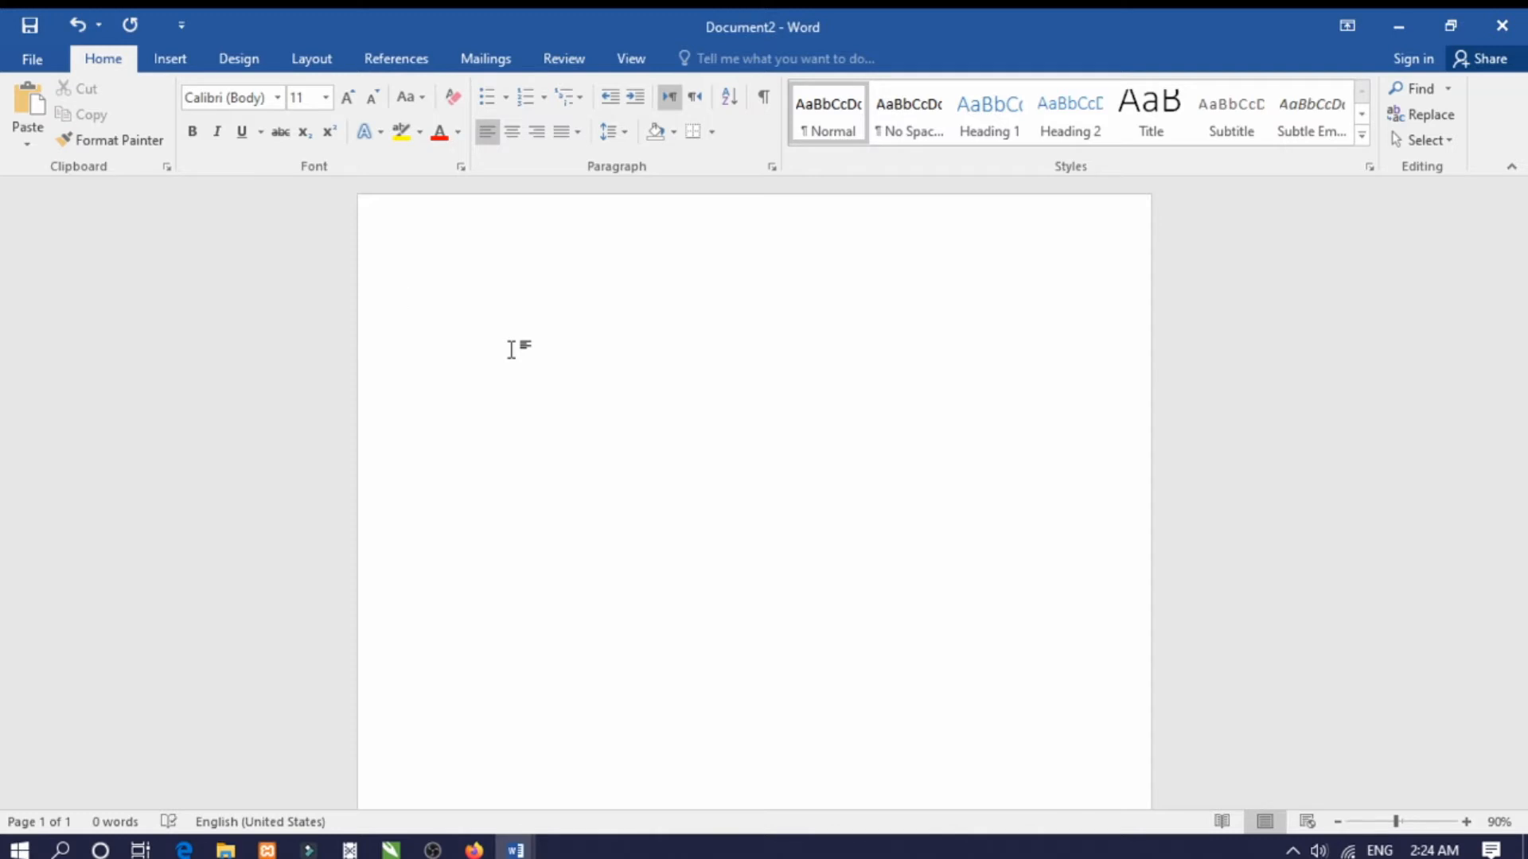
- Enter the heading "Types of Computer", a blank line, and the lines "Analog Computer", "Digital Computer" and "Hybrid Computer"
{"action": "type", "text": "Types of Computer"}
{"action": "key", "text": "Return"}
{"action": "key", "text": "Return"}
{"action": "type", "text": "Analog Com"}
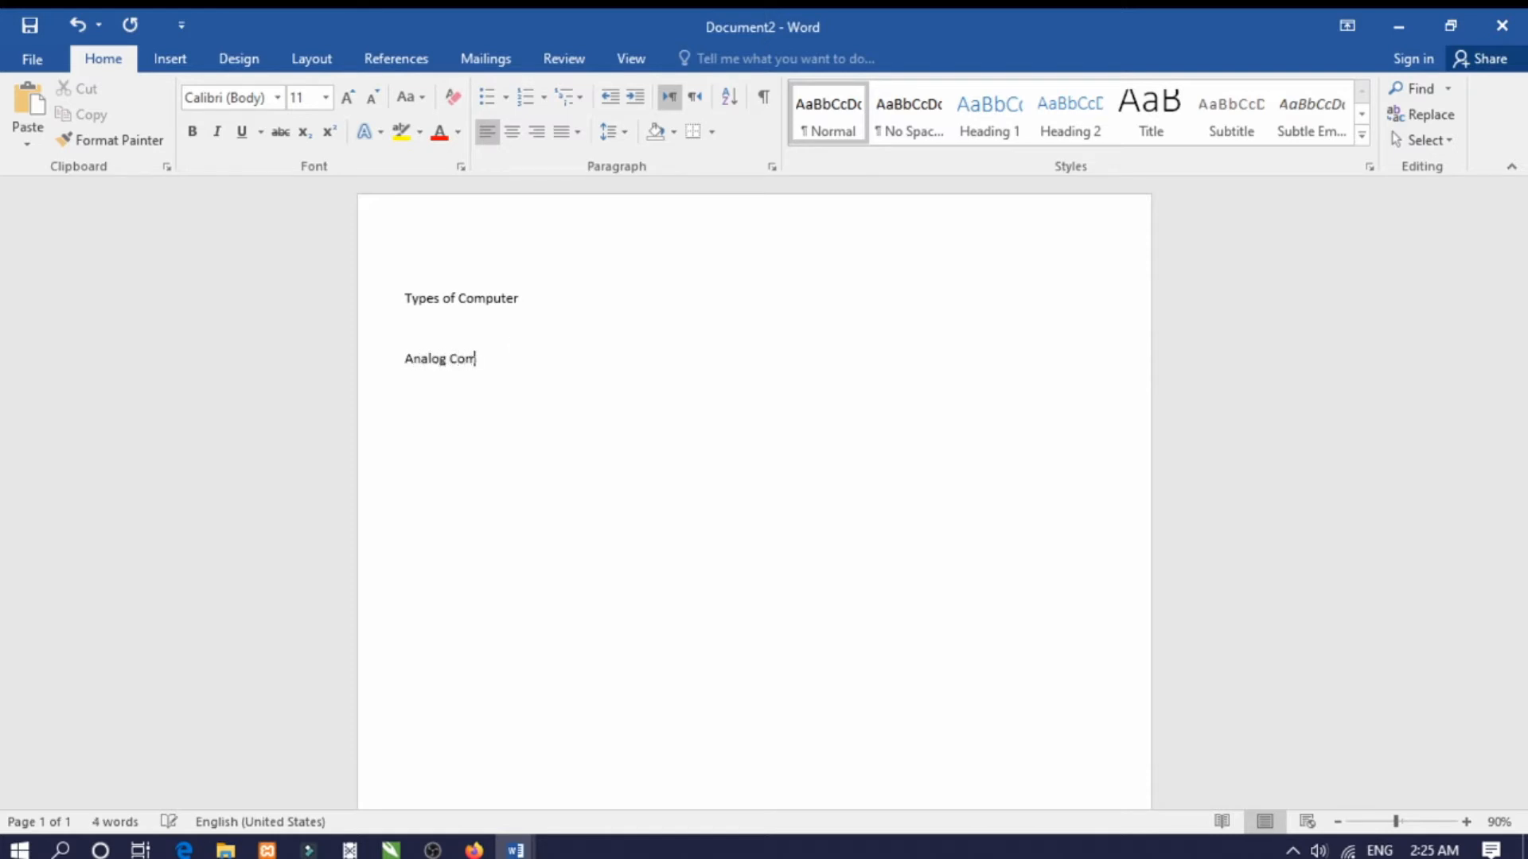
{"action": "type", "text": "puter"}
{"action": "key", "text": "Return"}
{"action": "type", "text": "Digital Compute"}
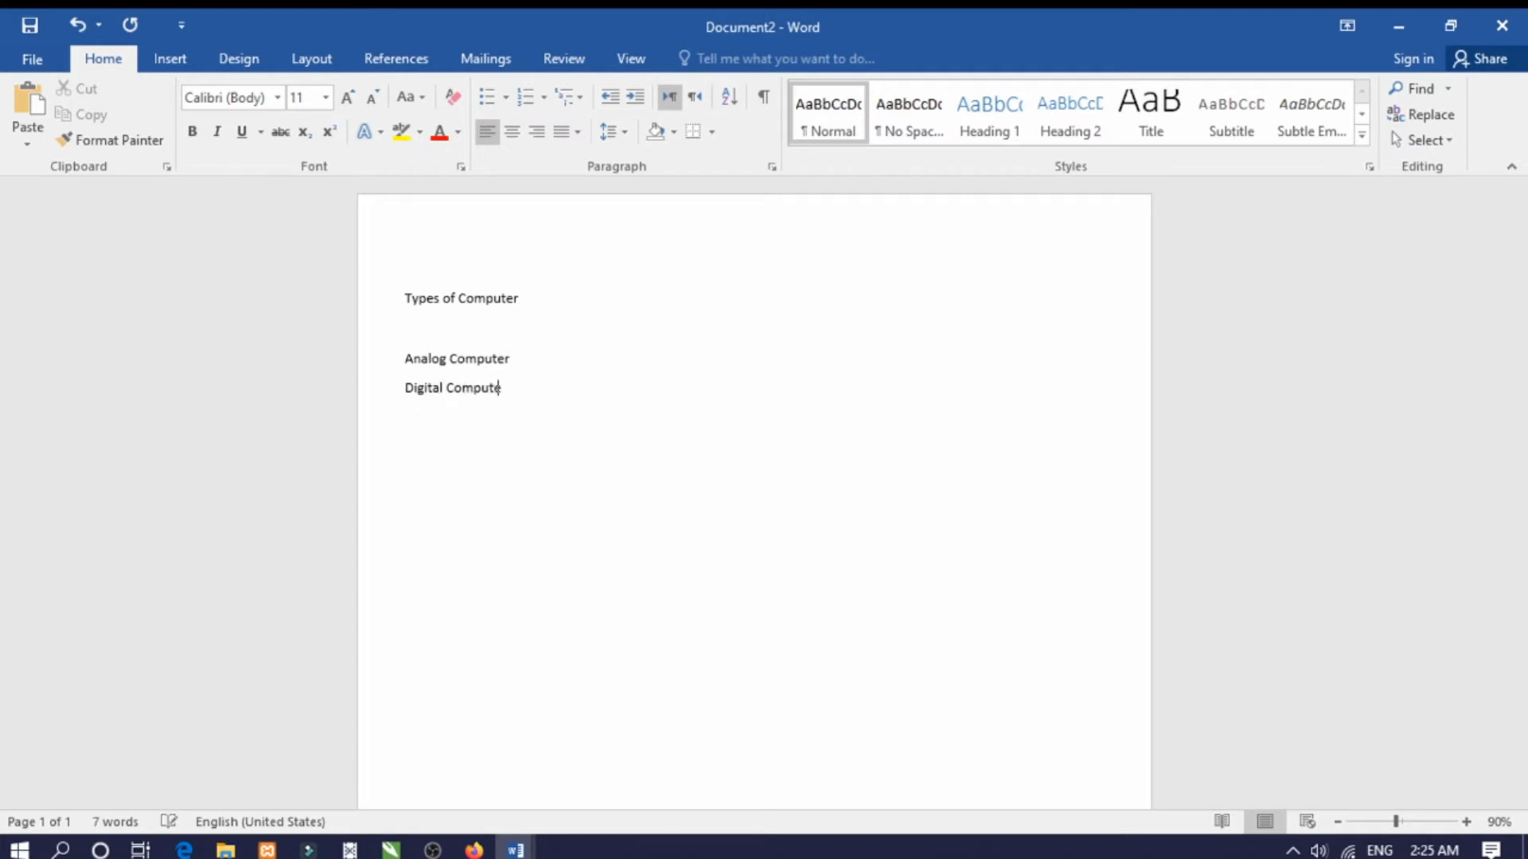
{"action": "type", "text": "r"}
{"action": "key", "text": "Return"}
{"action": "type", "text": "Hybrid Computer"}
- Format the "Types of Computer" heading in Times New Roman, size 20, with an underline
{"action": "left_click", "coordinate": [442, 304]}
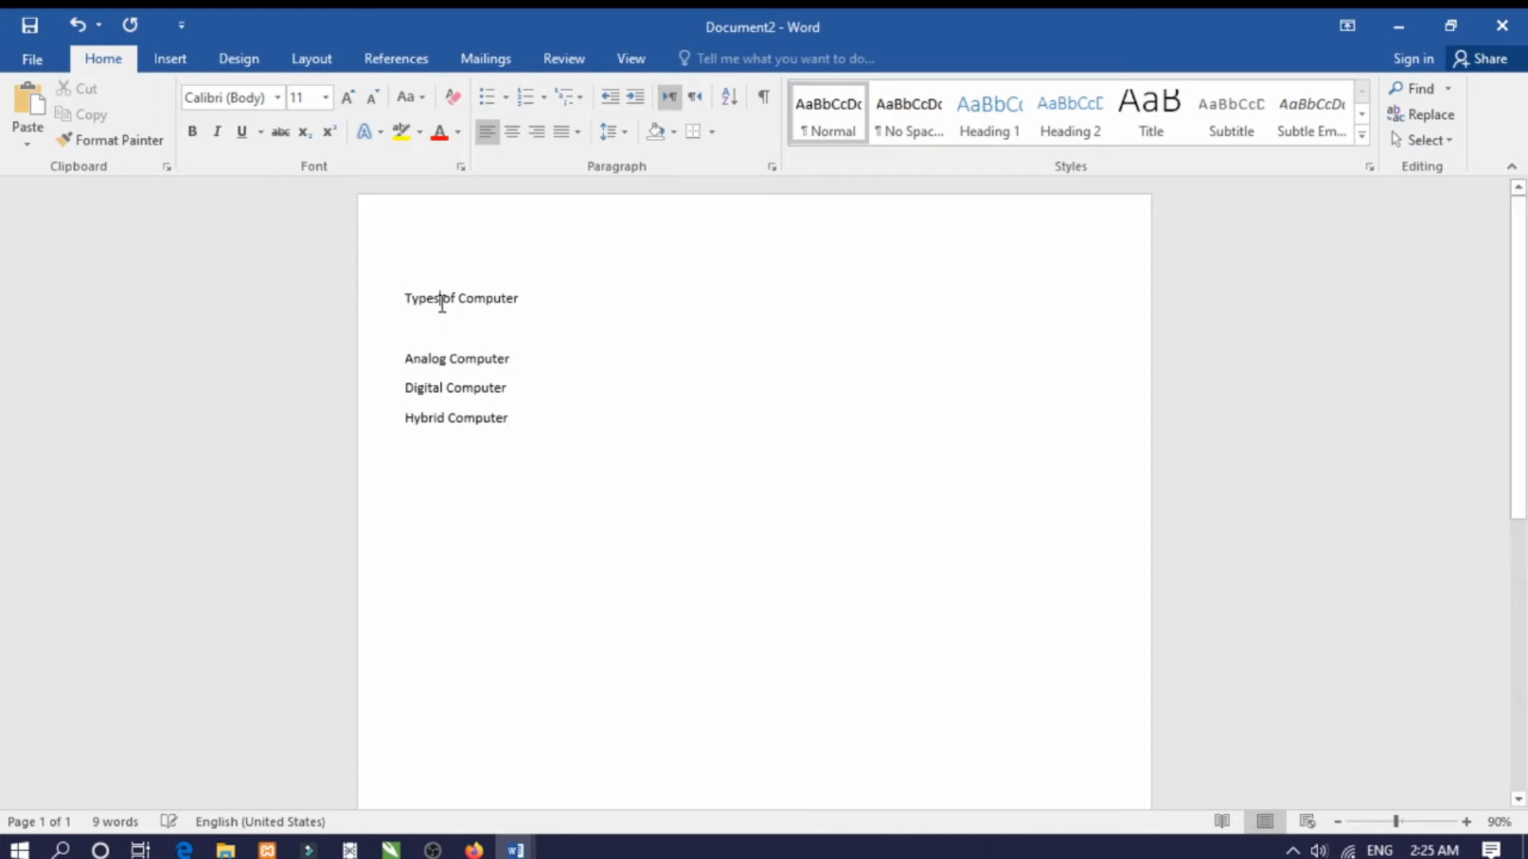
{"action": "key", "text": "Home"}
{"action": "left_click_drag", "start_coordinate": [403, 300], "coordinate": [503, 304]}
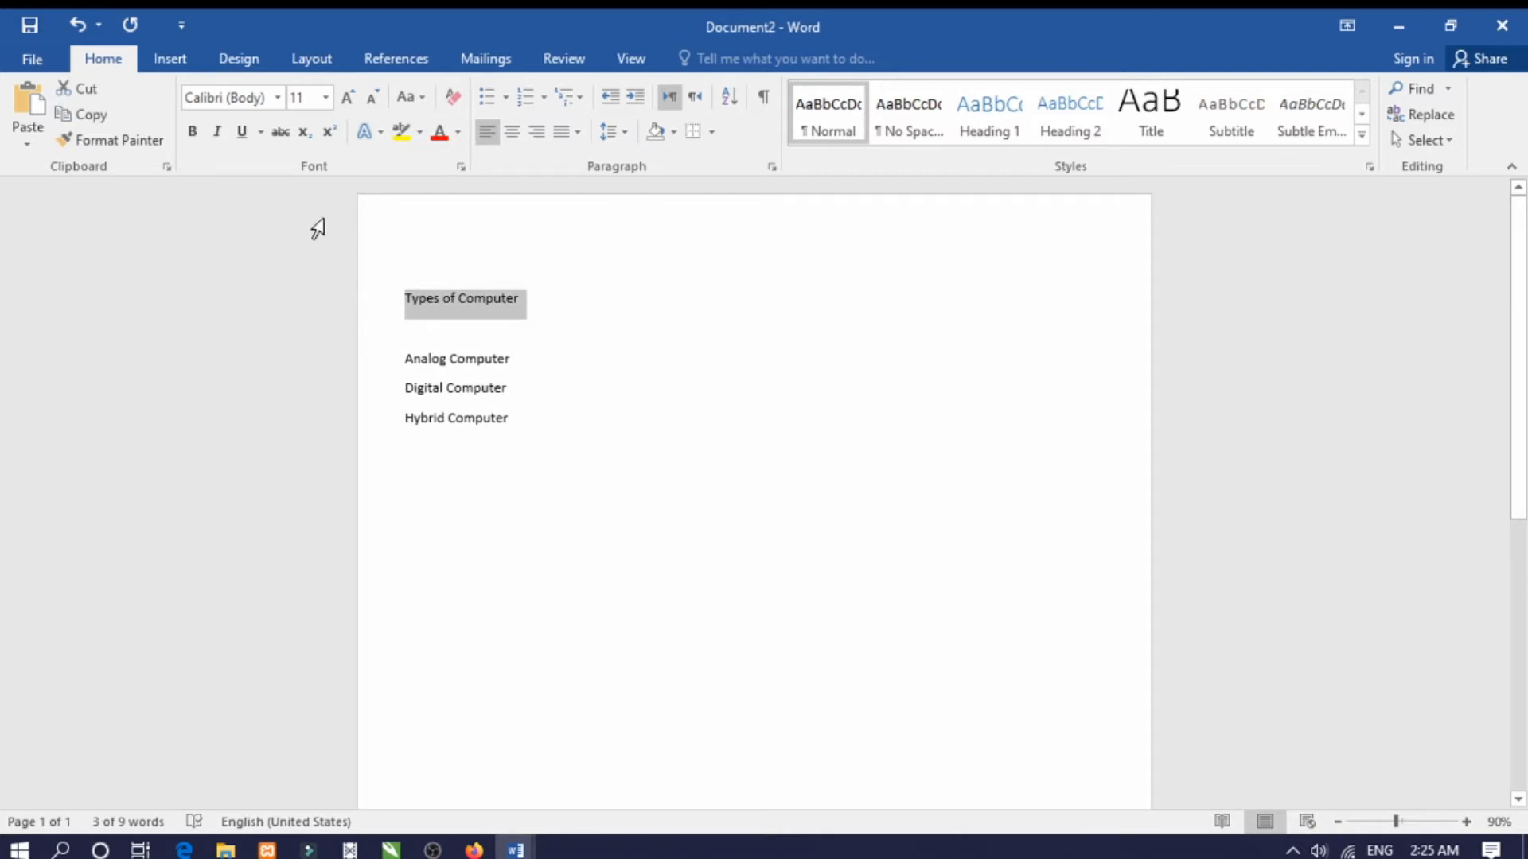
{"action": "left_click", "coordinate": [279, 101]}
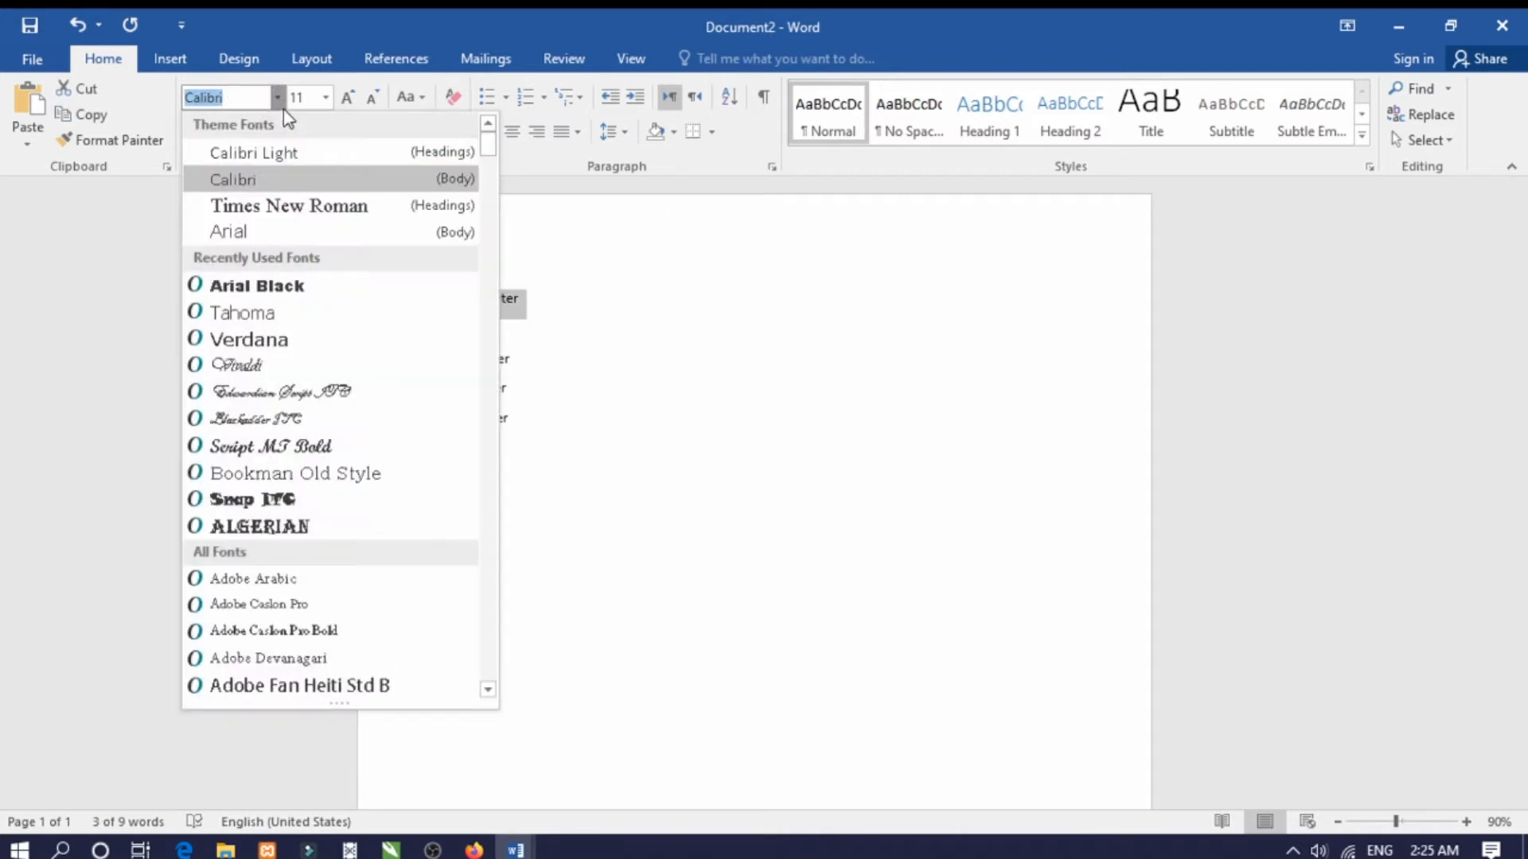
{"action": "left_click", "coordinate": [300, 205]}
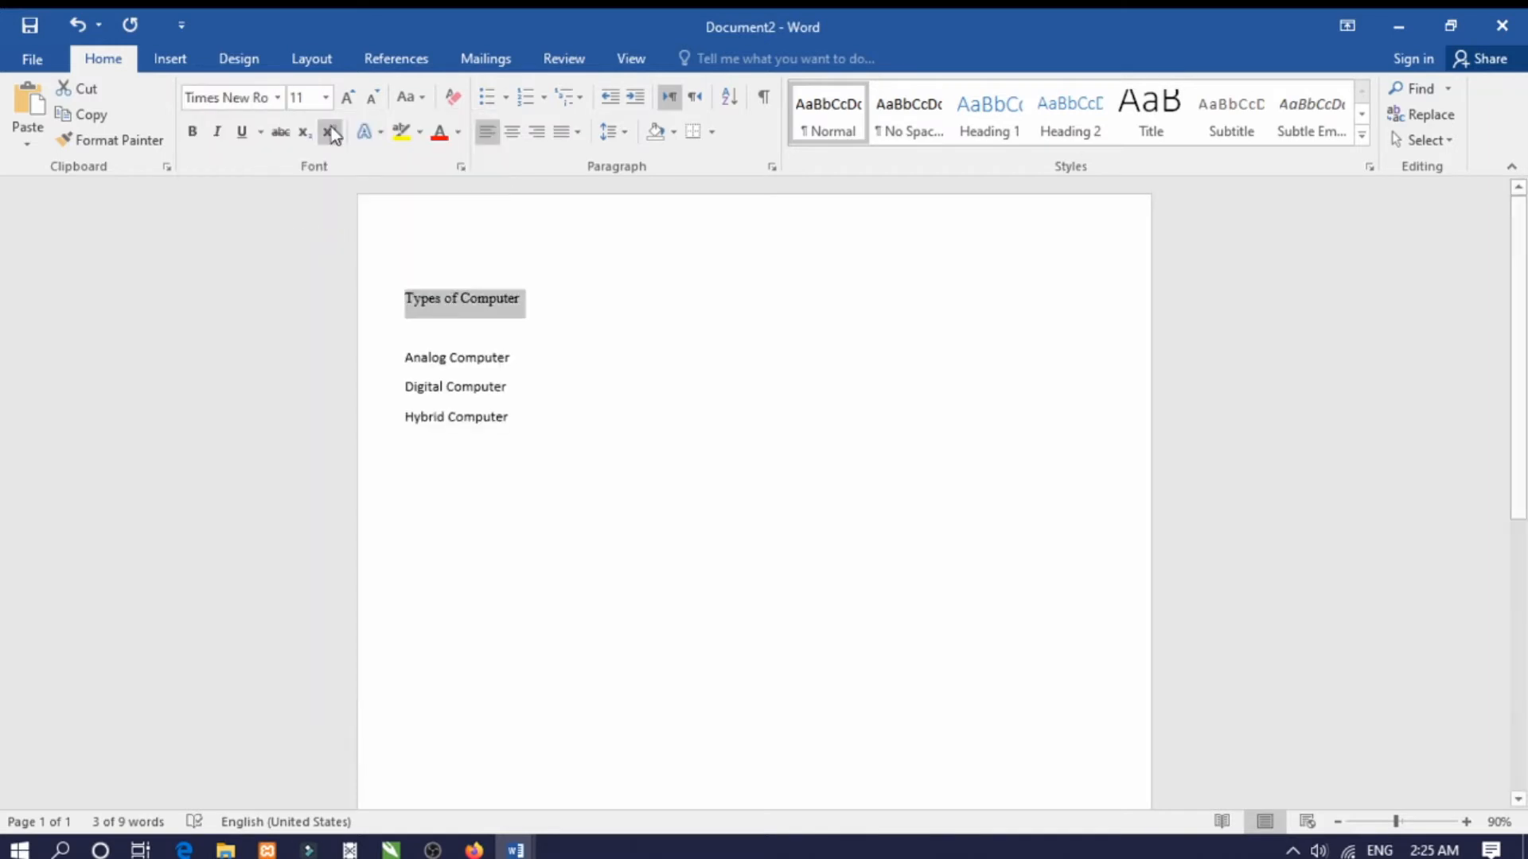
{"action": "left_click", "coordinate": [326, 97]}
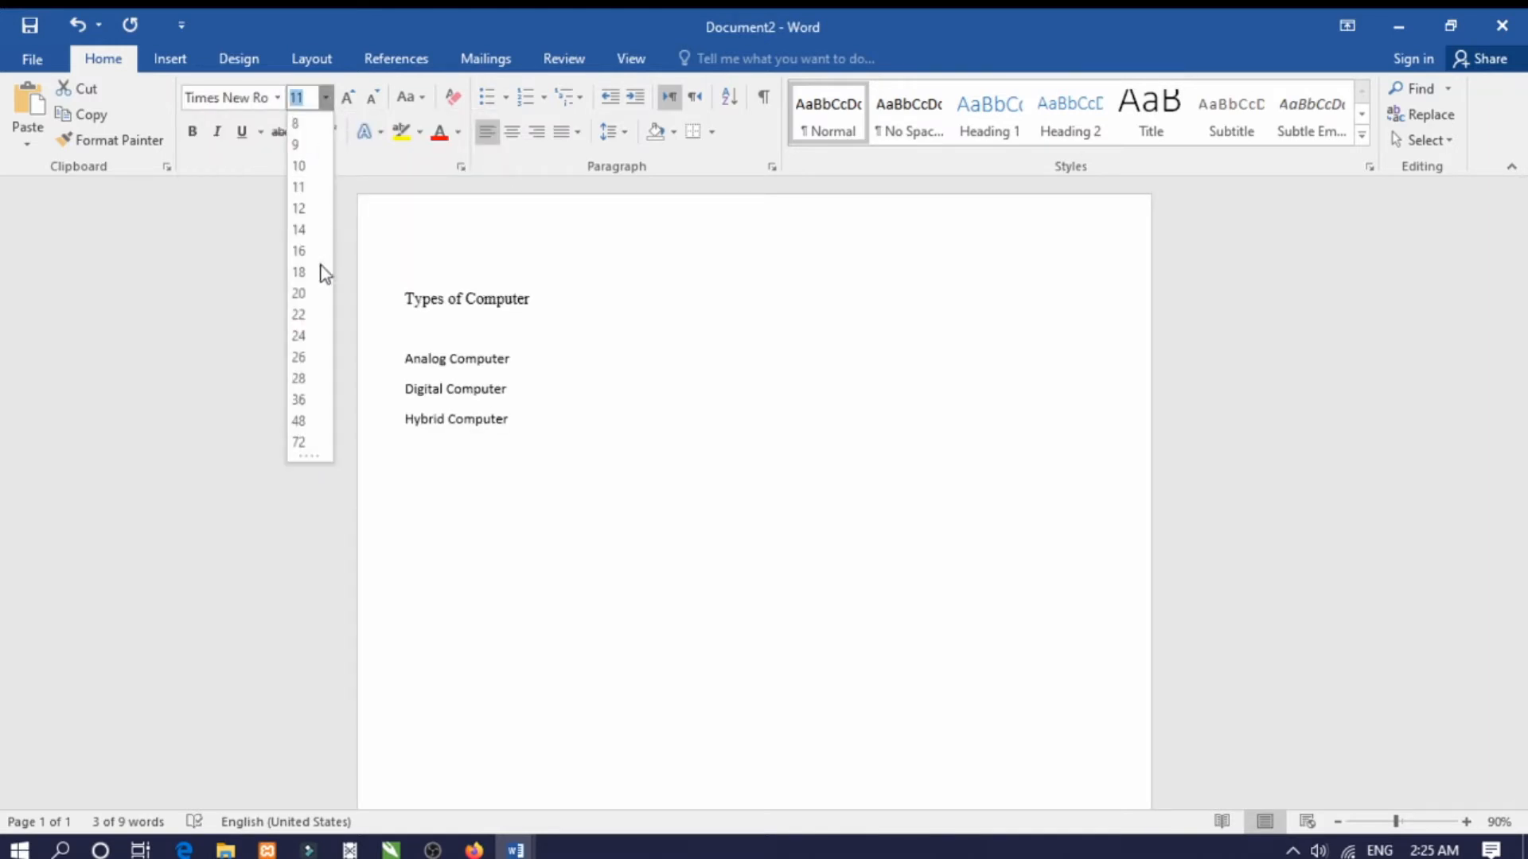
{"action": "left_click", "coordinate": [307, 296]}
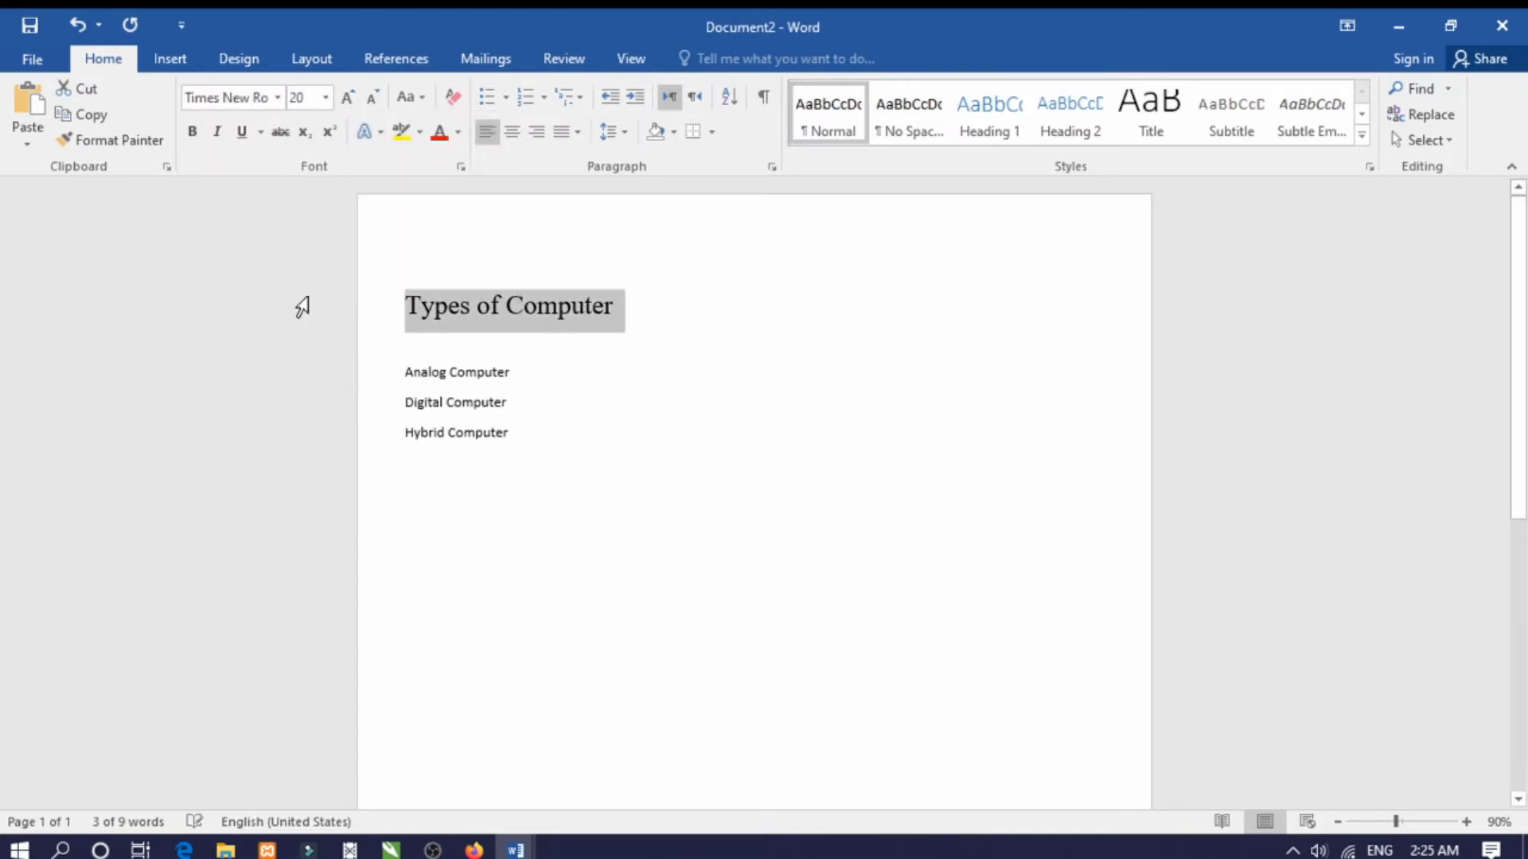
{"action": "left_click", "coordinate": [242, 134]}
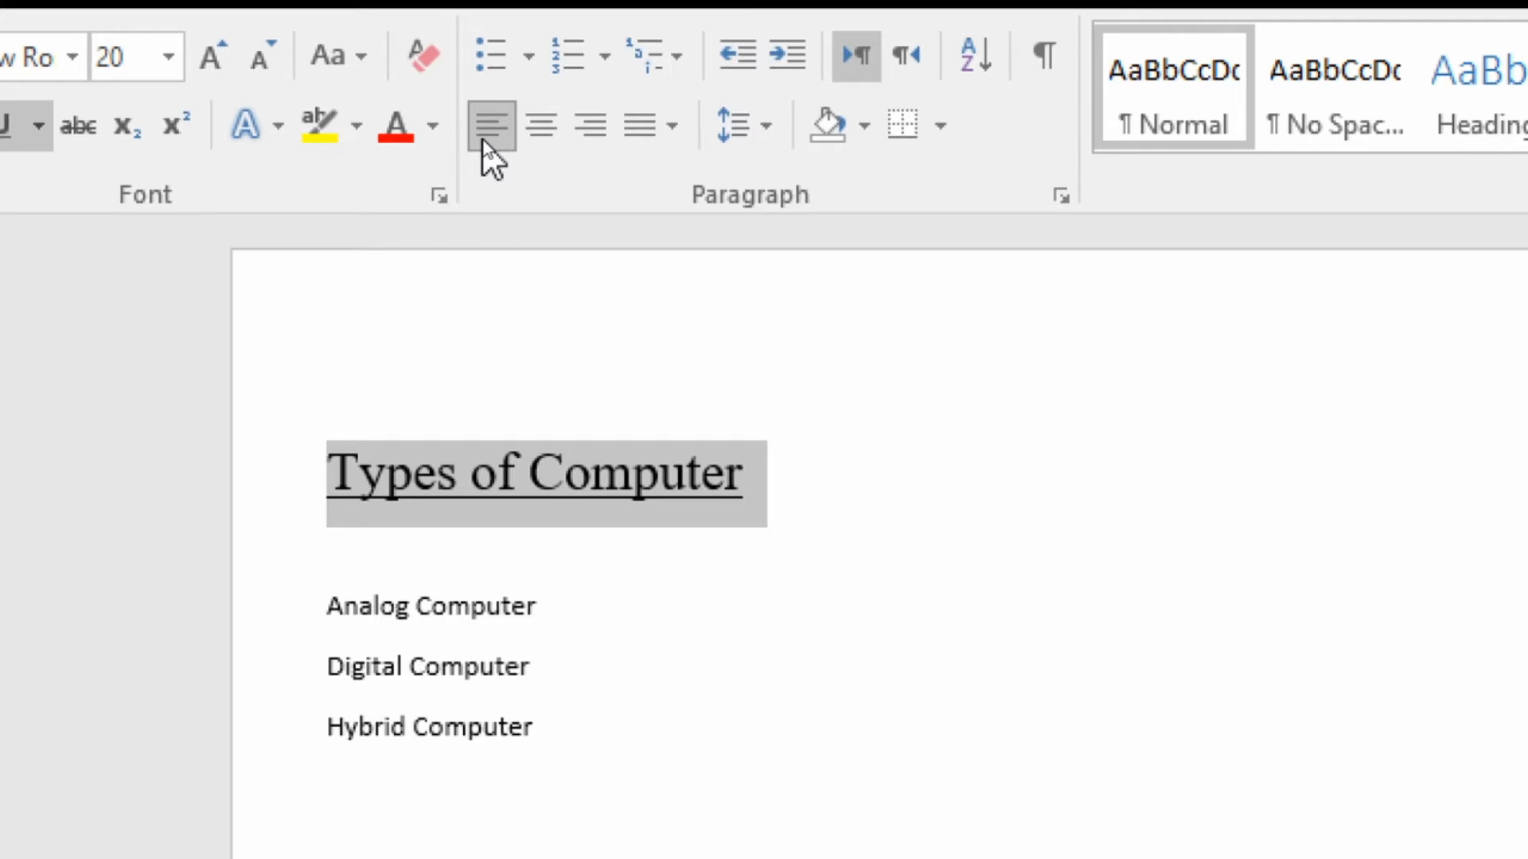
- Center the "Types of Computer" heading, try right alignment, and return it to centered
{"action": "left_click", "coordinate": [546, 142]}
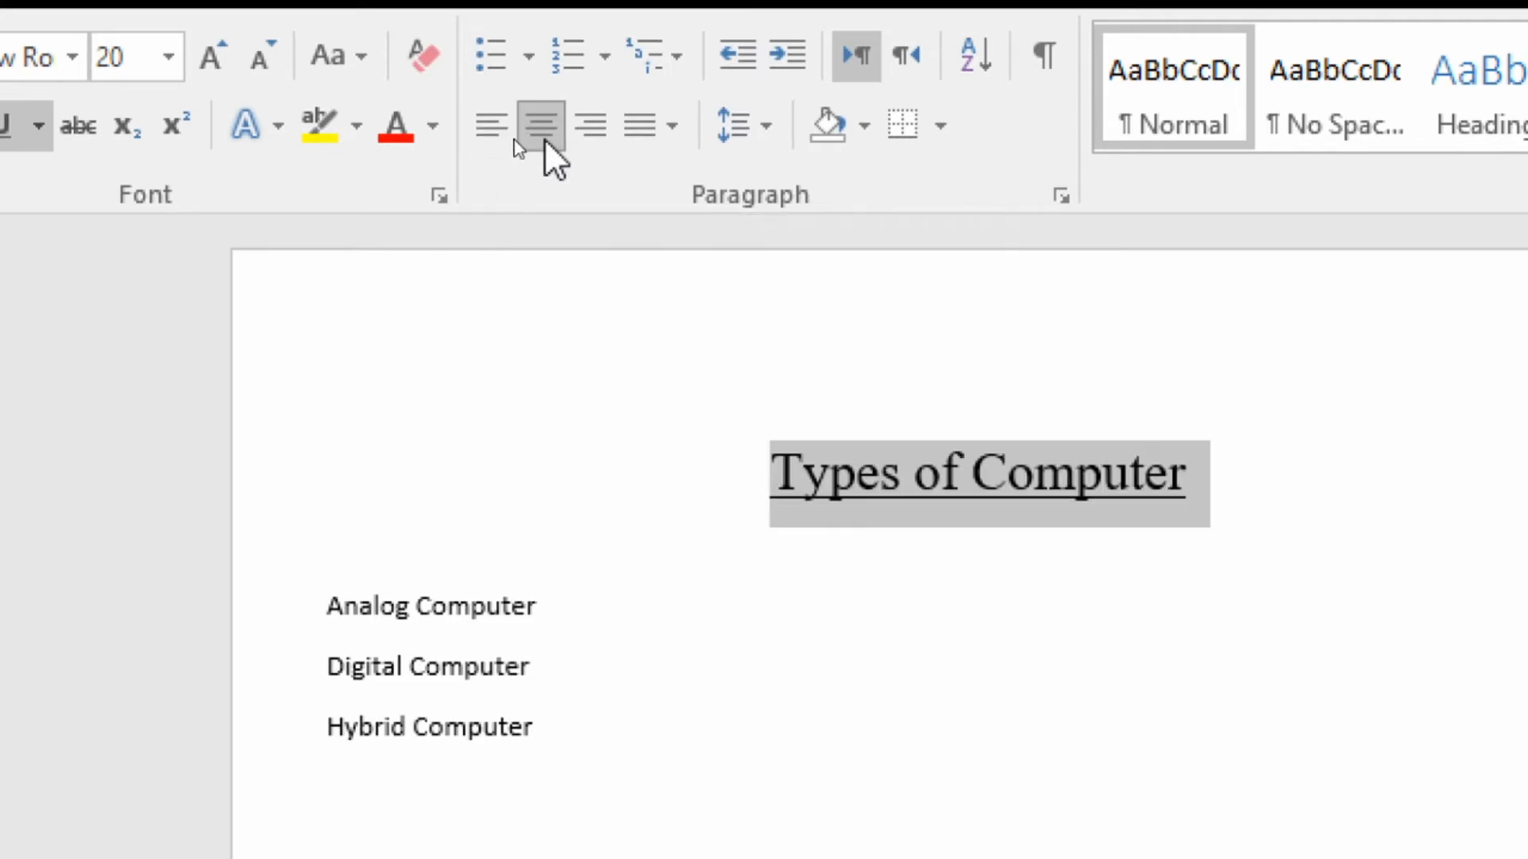
{"action": "left_click", "coordinate": [592, 137]}
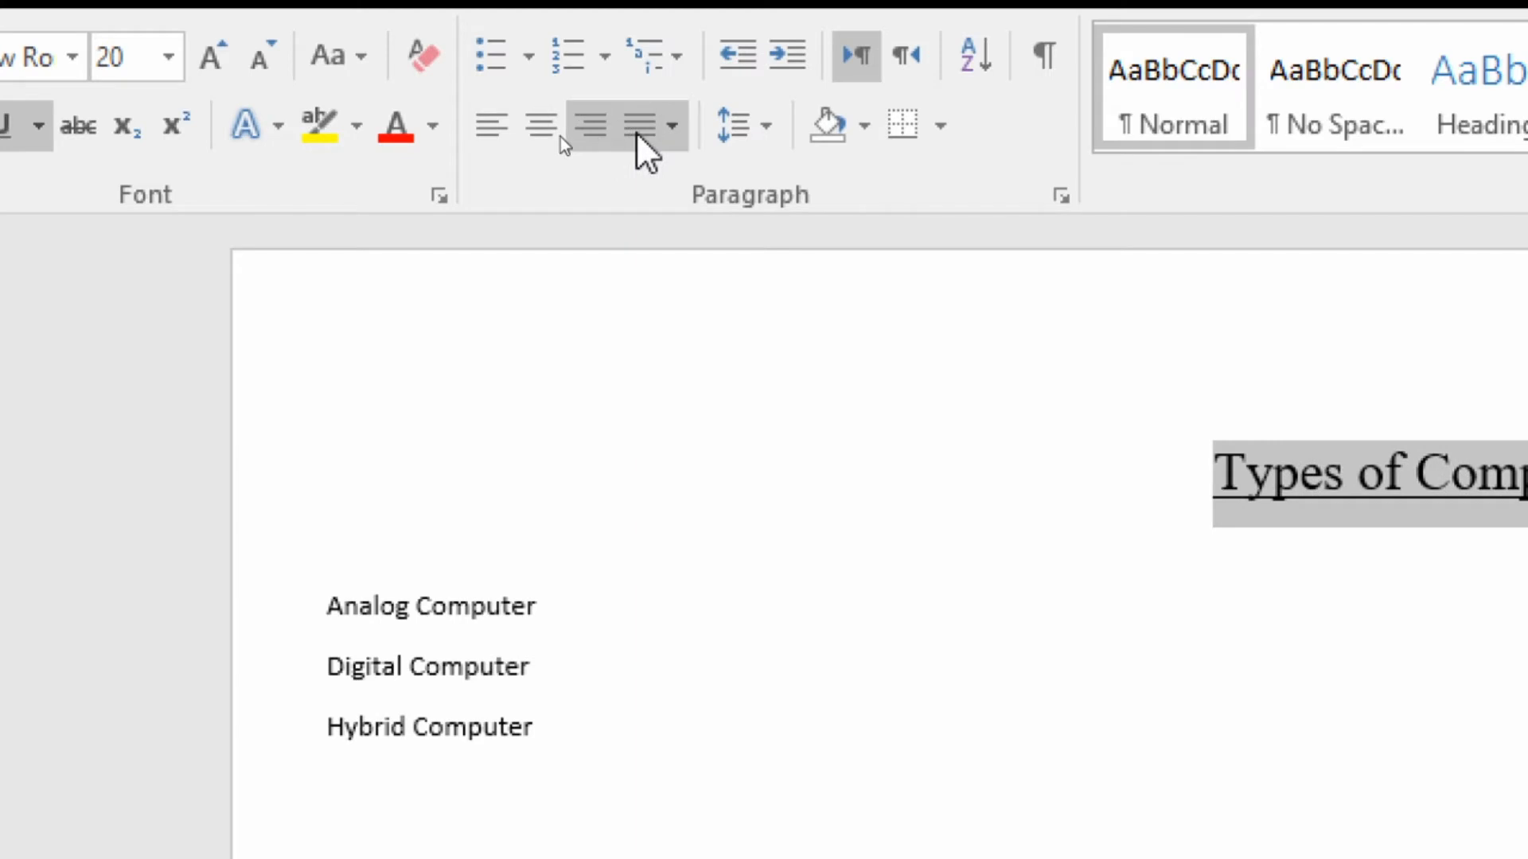
{"action": "left_click", "coordinate": [551, 131]}
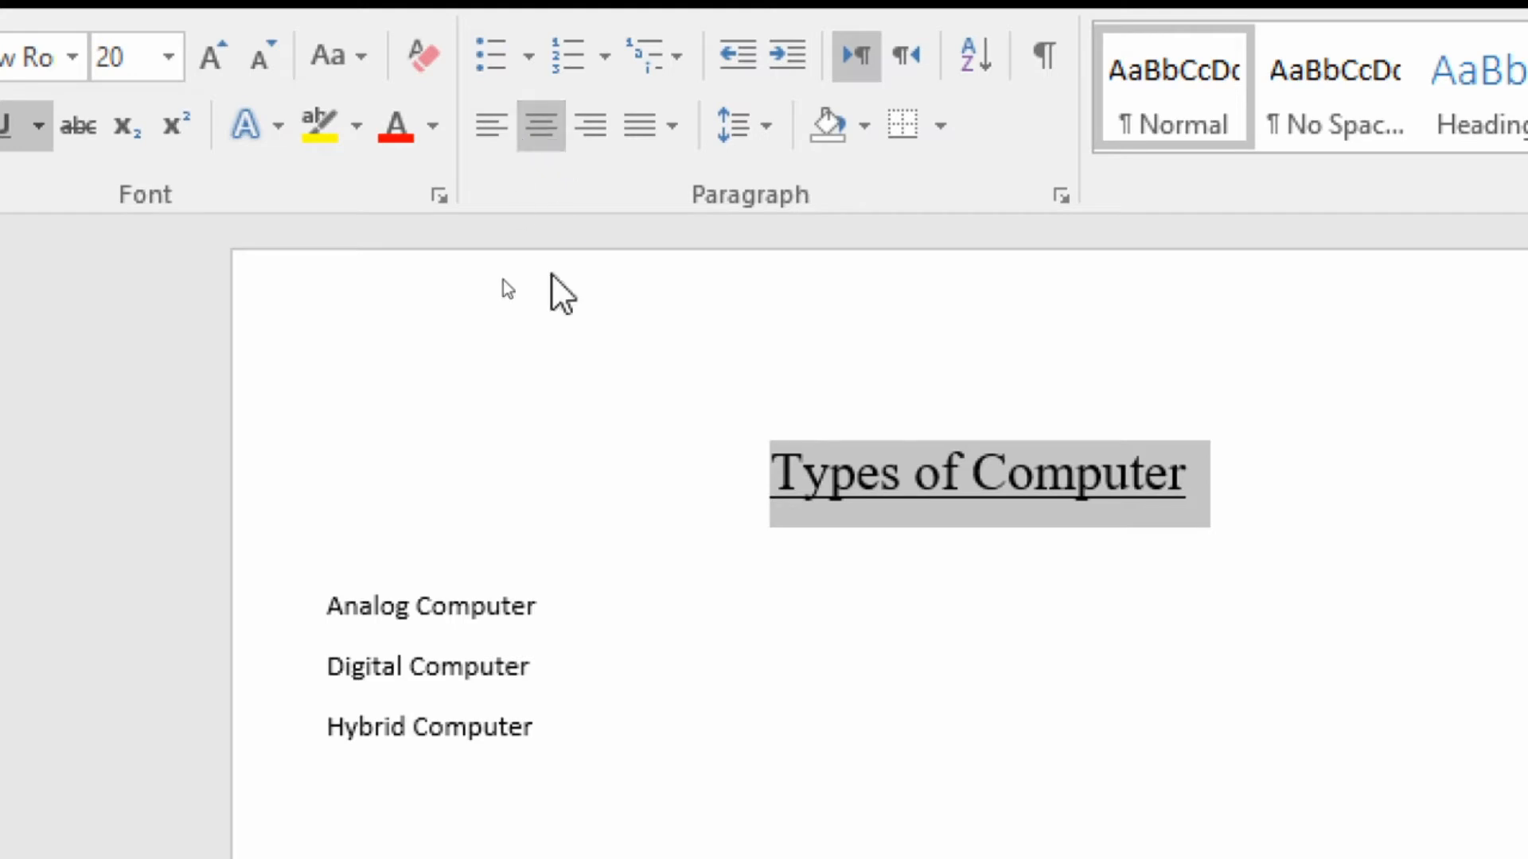
- Set the three computer type lines below the heading to Times New Roman, size 16
{"action": "left_click", "coordinate": [446, 605]}
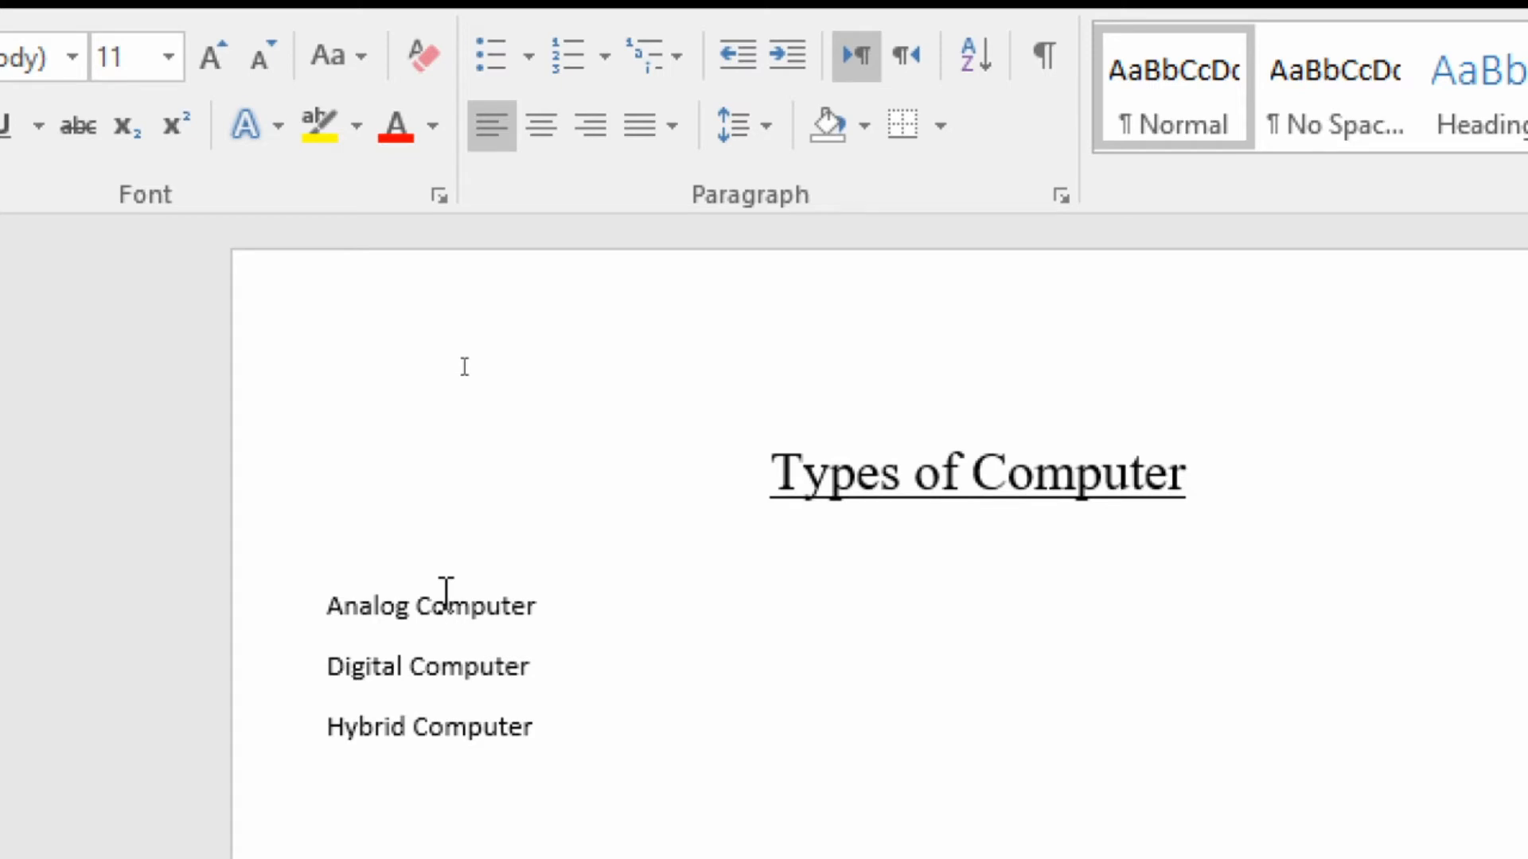
{"action": "key", "text": "Home"}
{"action": "key", "text": "shift+Down"}
{"action": "key", "text": "shift+Down"}
{"action": "key", "text": "shift+Down"}
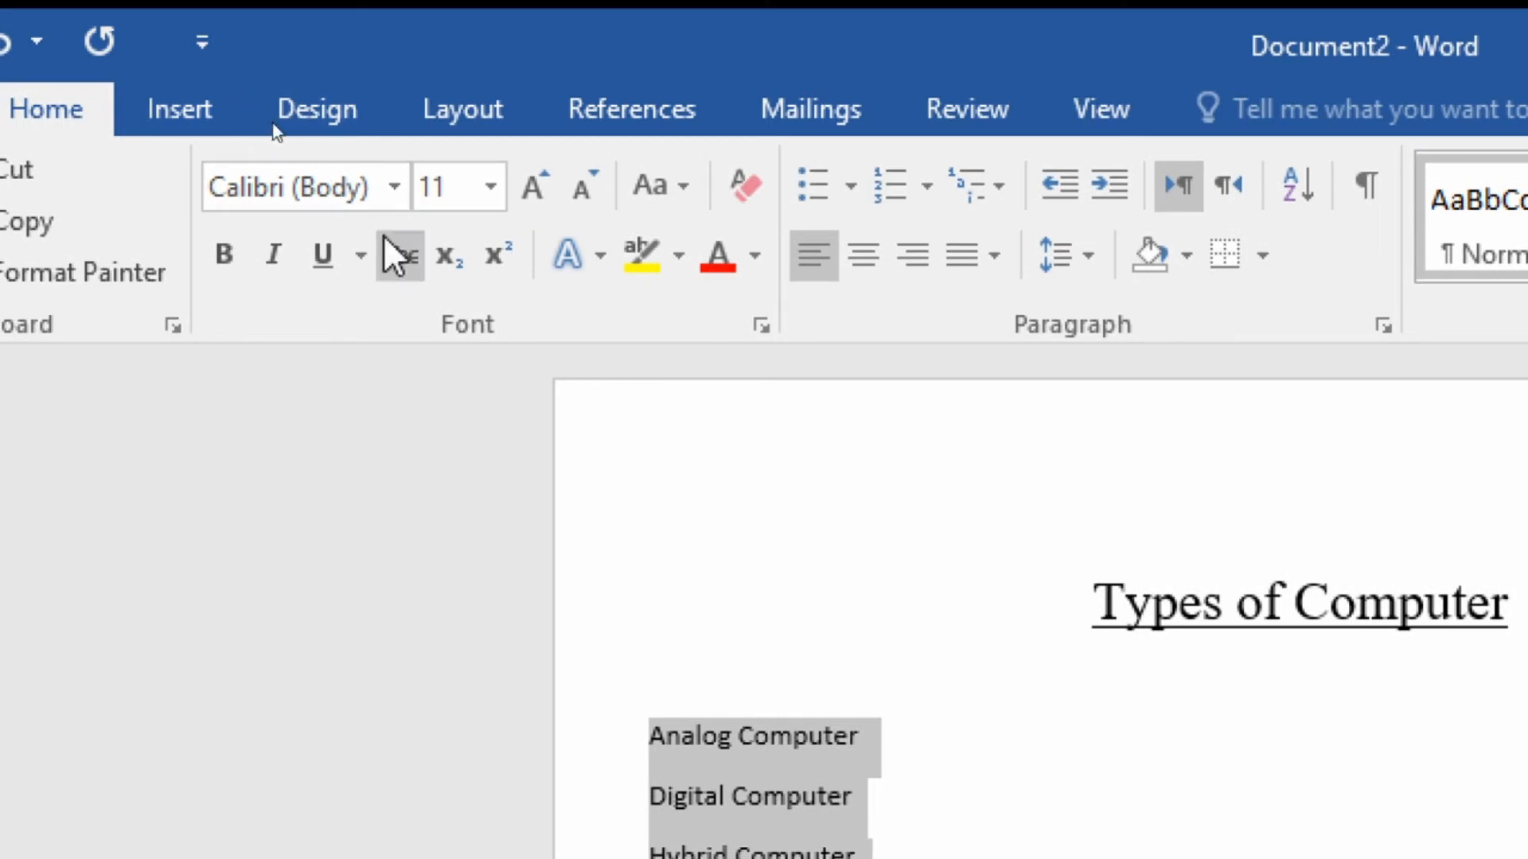
{"action": "left_click", "coordinate": [397, 179]}
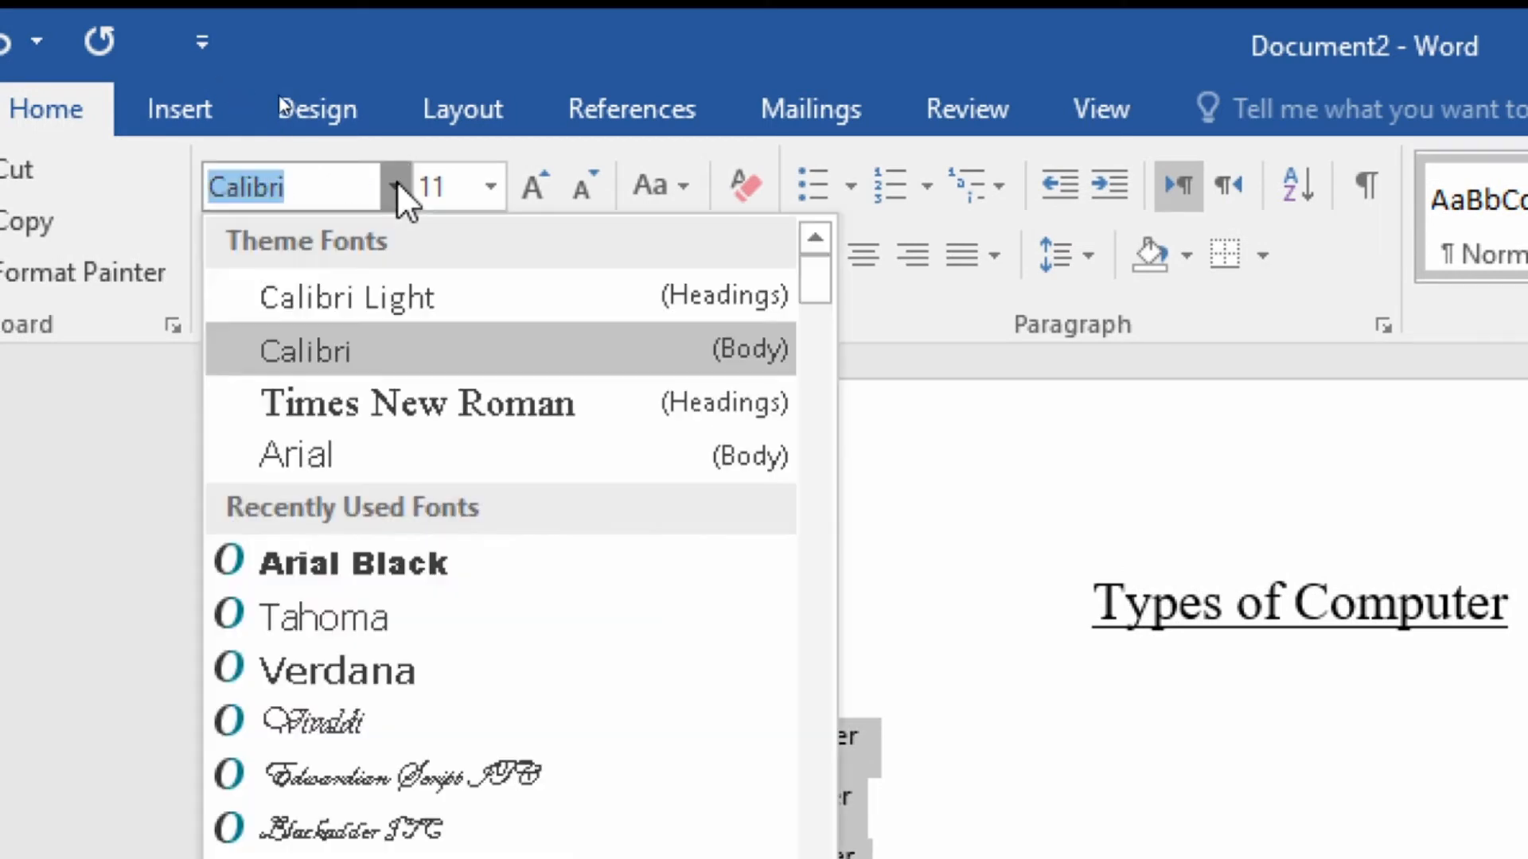
{"action": "left_click", "coordinate": [411, 404]}
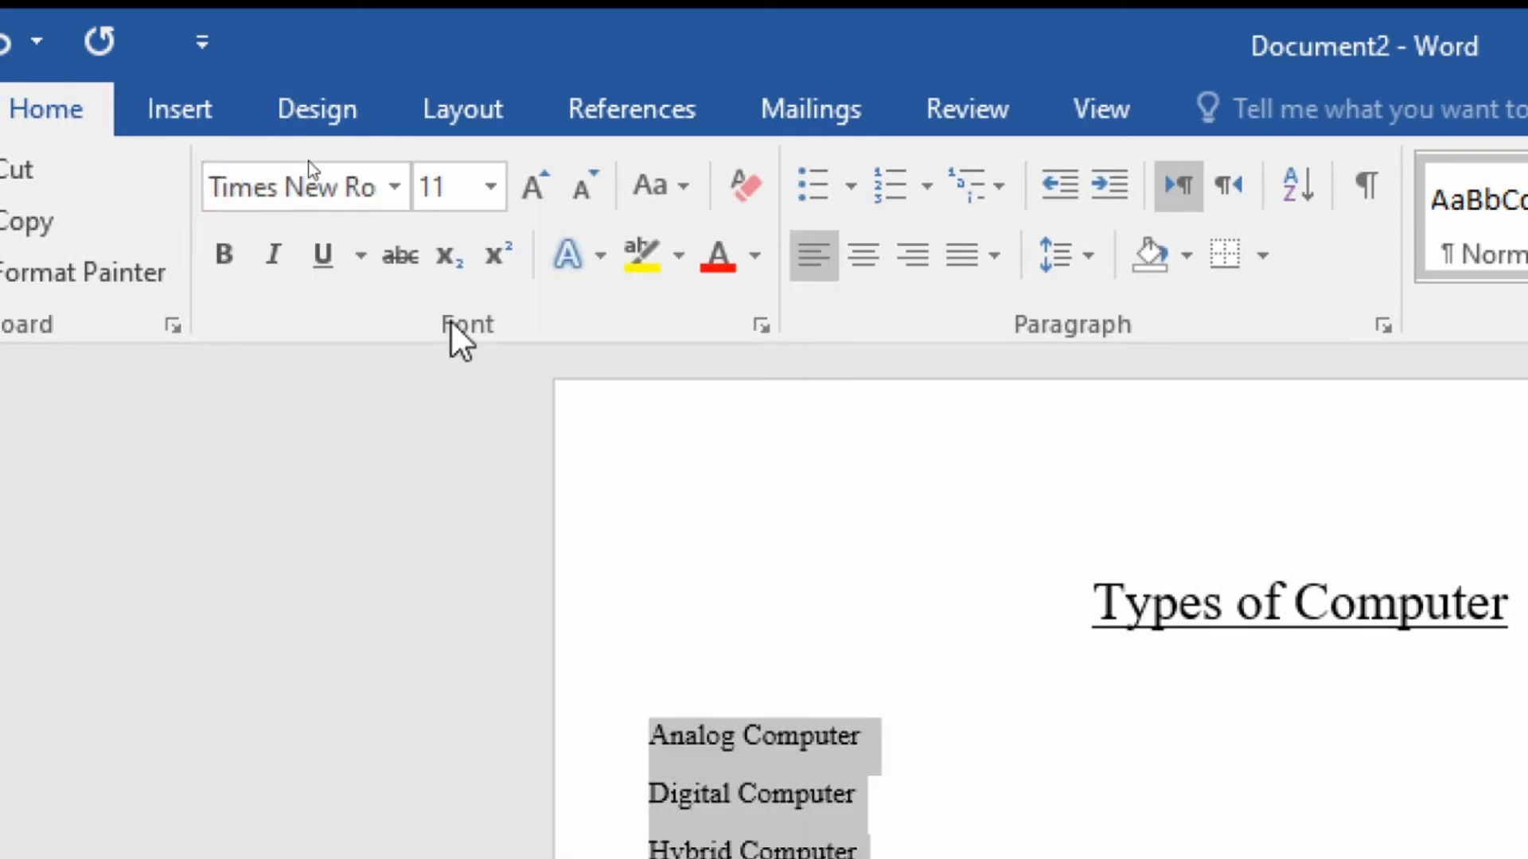
{"action": "left_click", "coordinate": [544, 191]}
{"action": "left_click", "coordinate": [544, 191]}
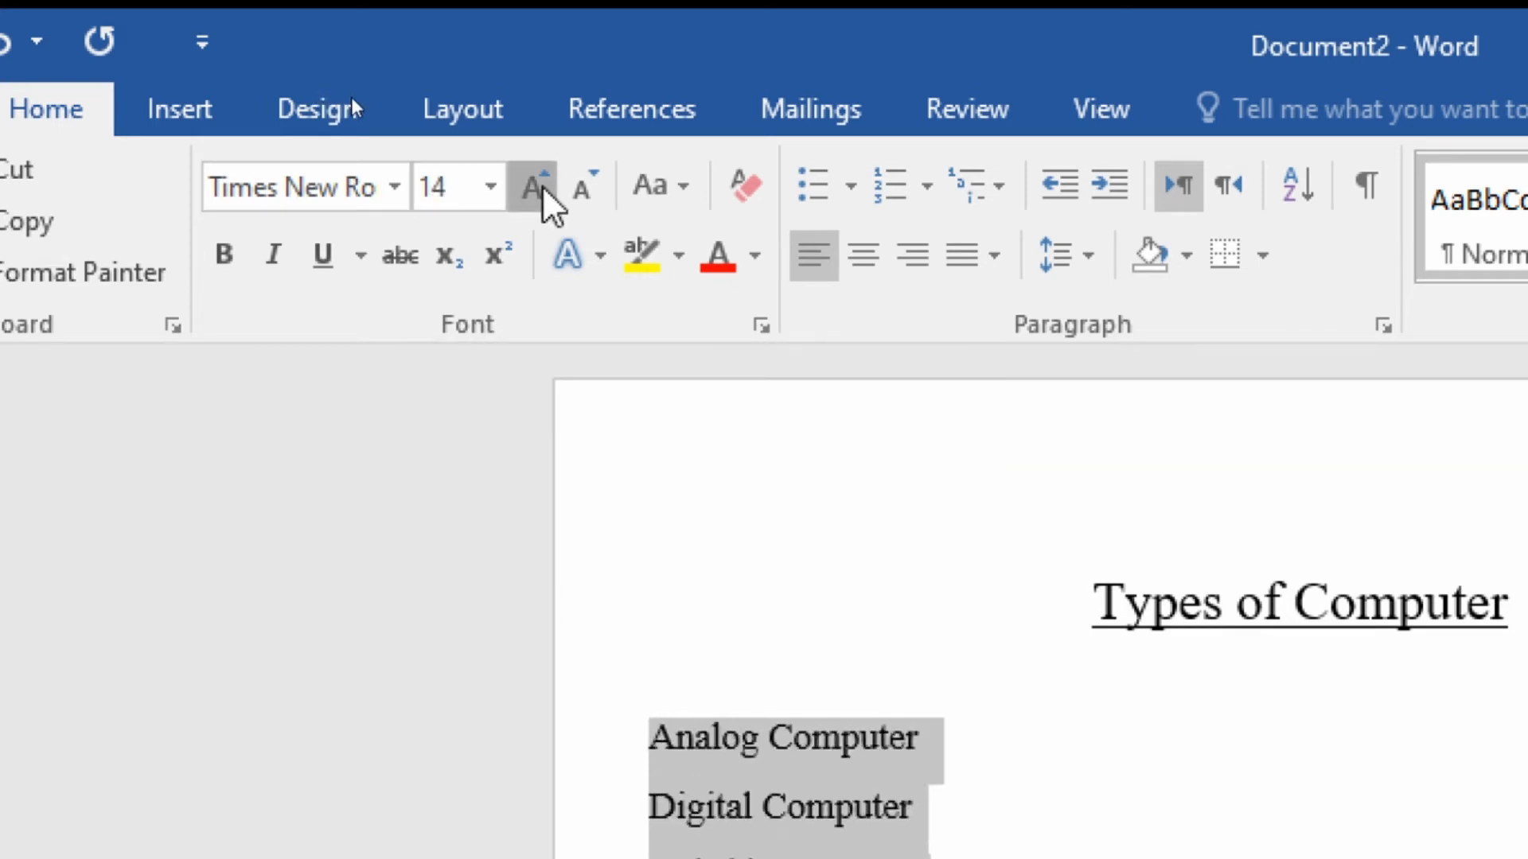
{"action": "left_click", "coordinate": [544, 191]}
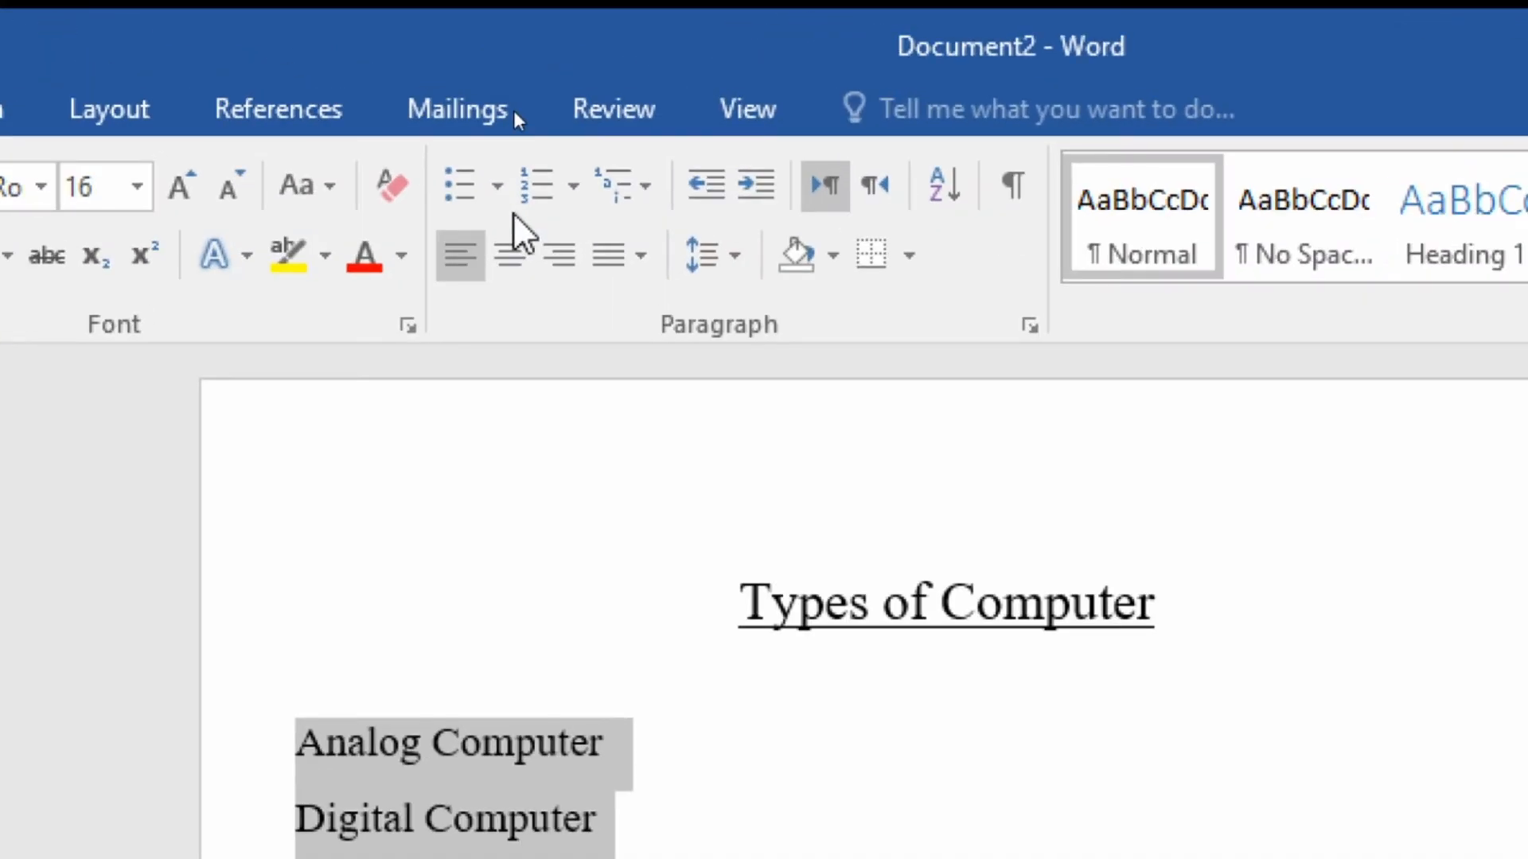
- Apply solid round bullets to the three computer types and replace them with A., B., C. numbering
{"action": "left_click", "coordinate": [495, 191]}
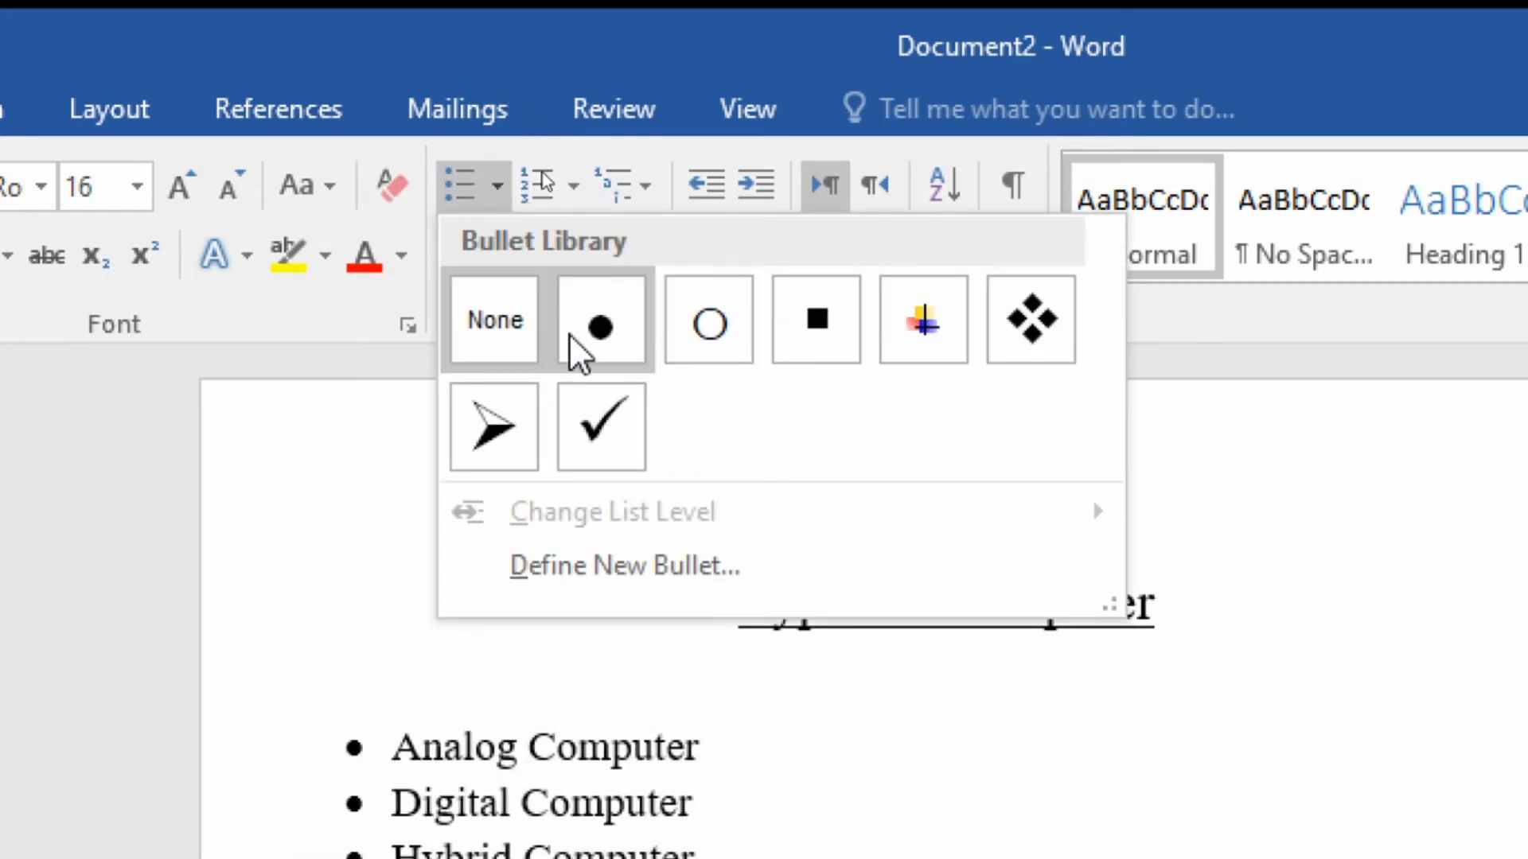
{"action": "left_click", "coordinate": [600, 326]}
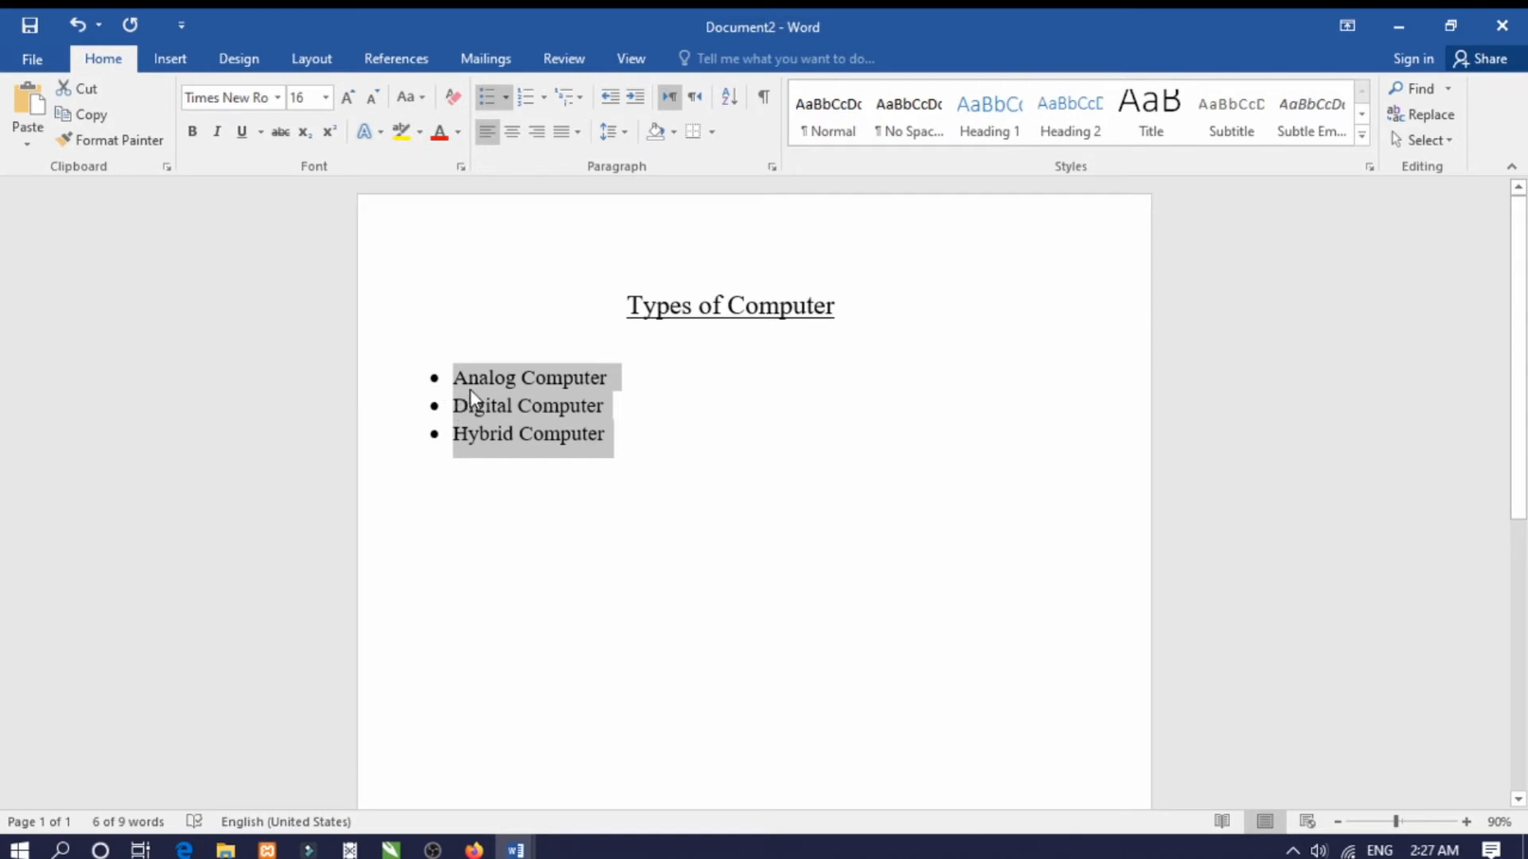
{"action": "left_click", "coordinate": [542, 107]}
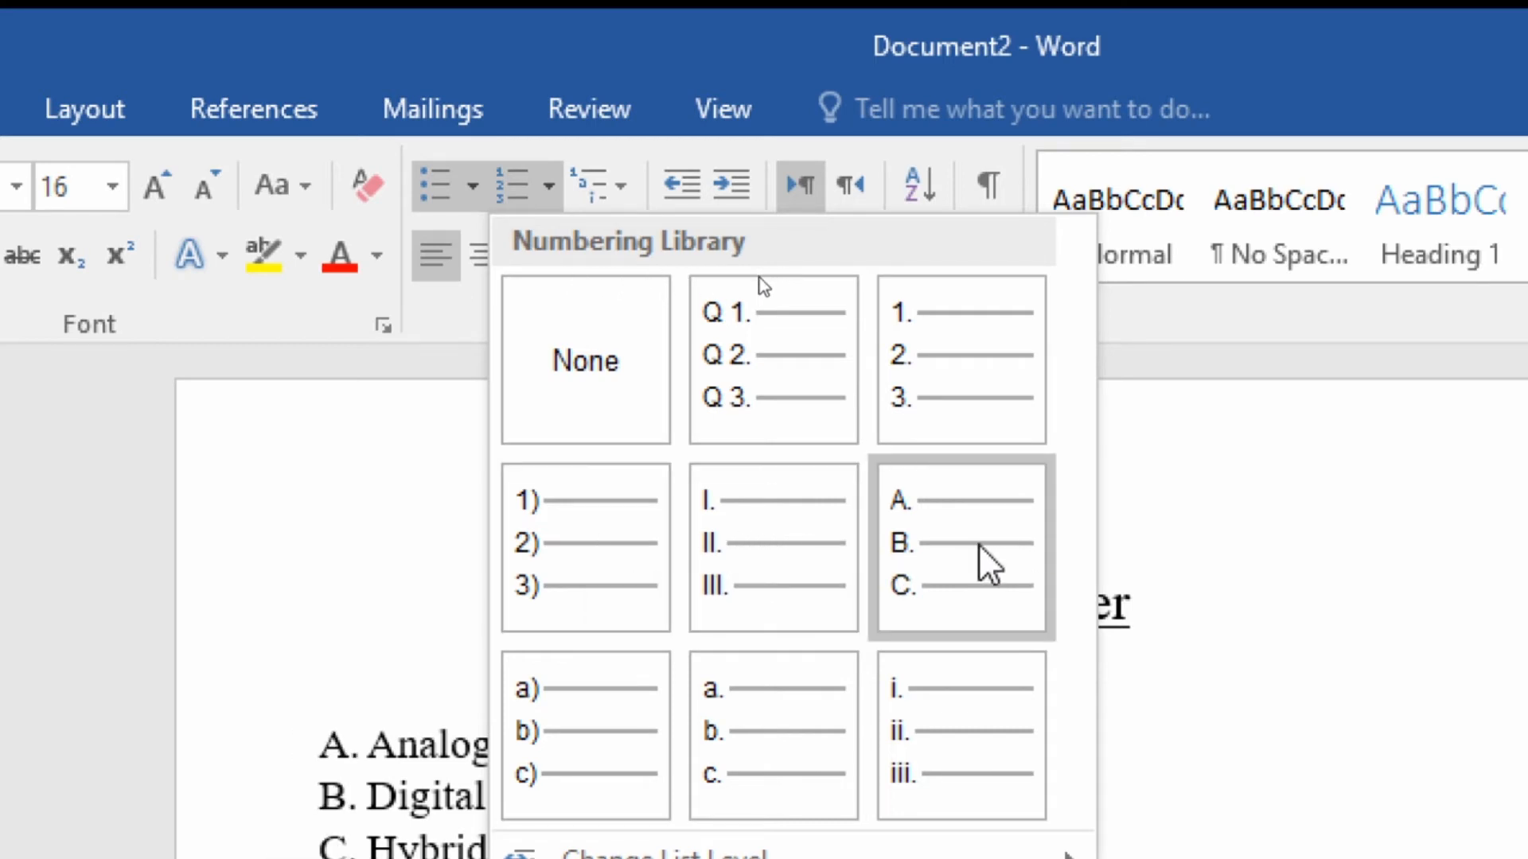
{"action": "left_click", "coordinate": [989, 565]}
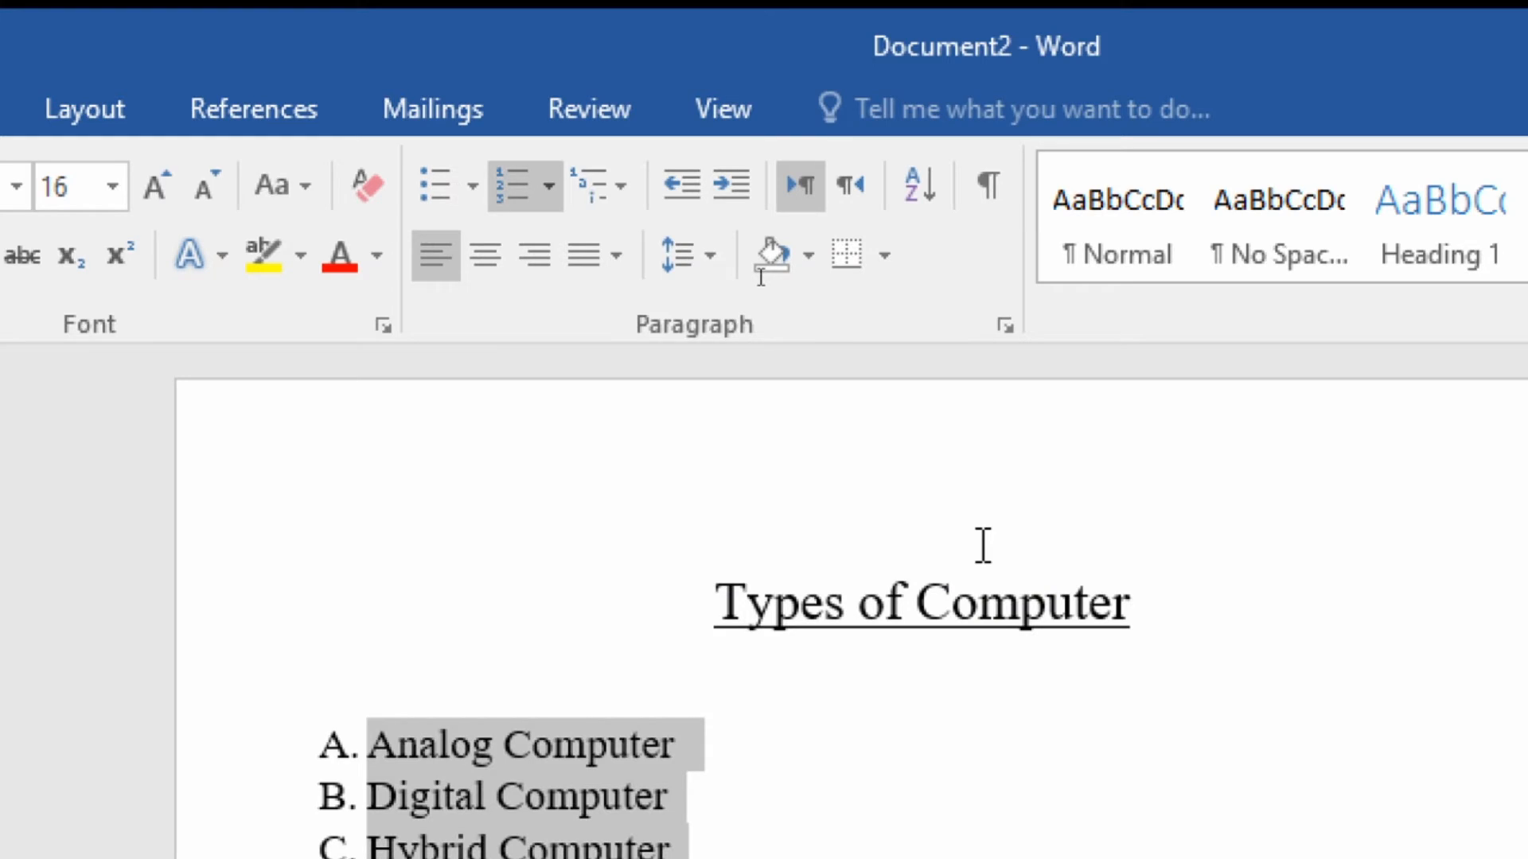
{"action": "left_click", "coordinate": [626, 188]}
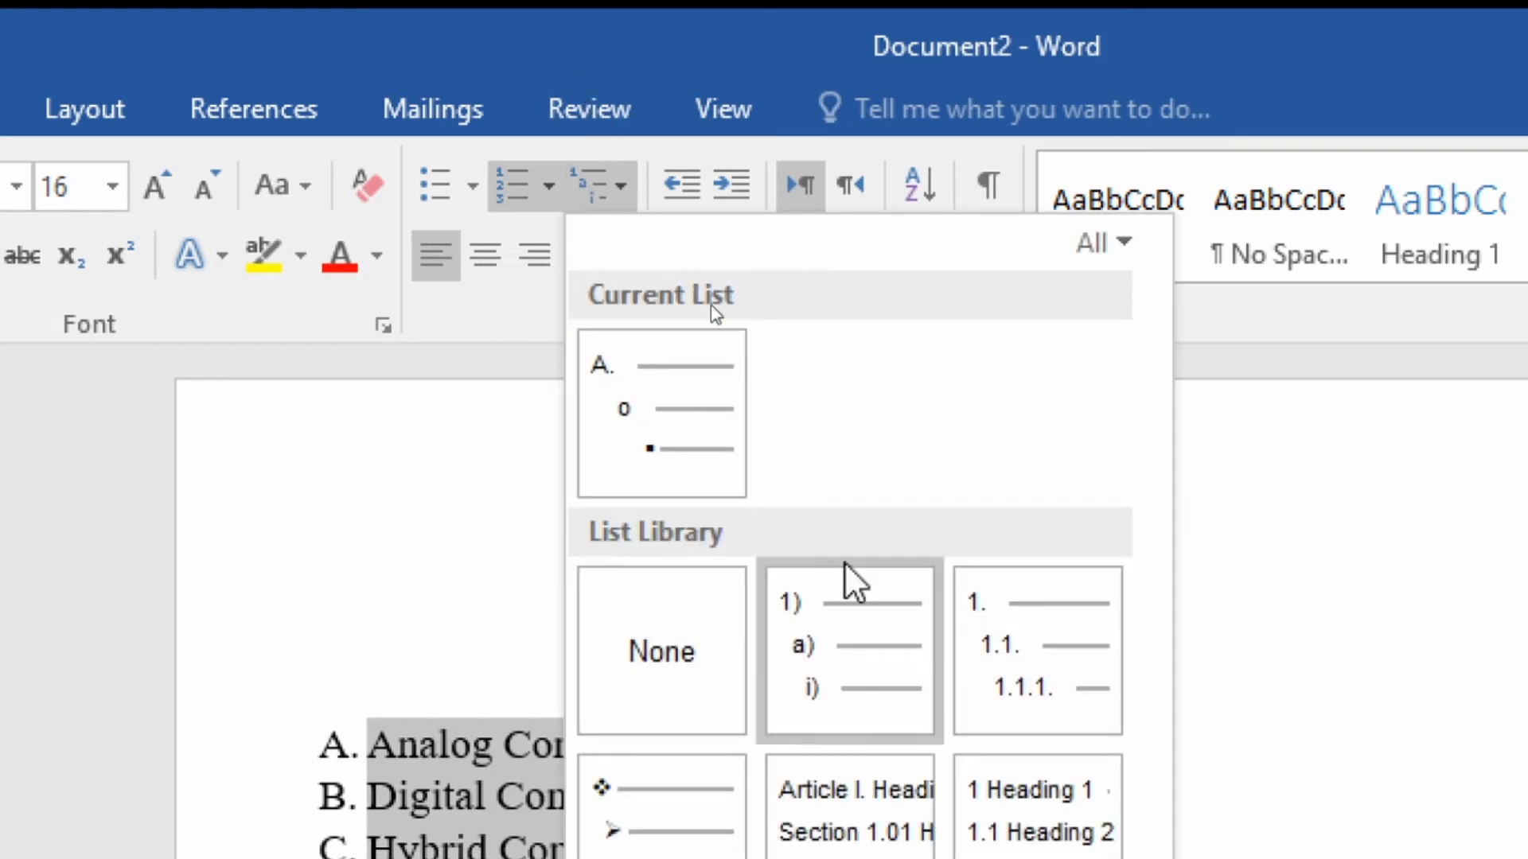
{"action": "mouse_move", "coordinate": [1058, 720]}
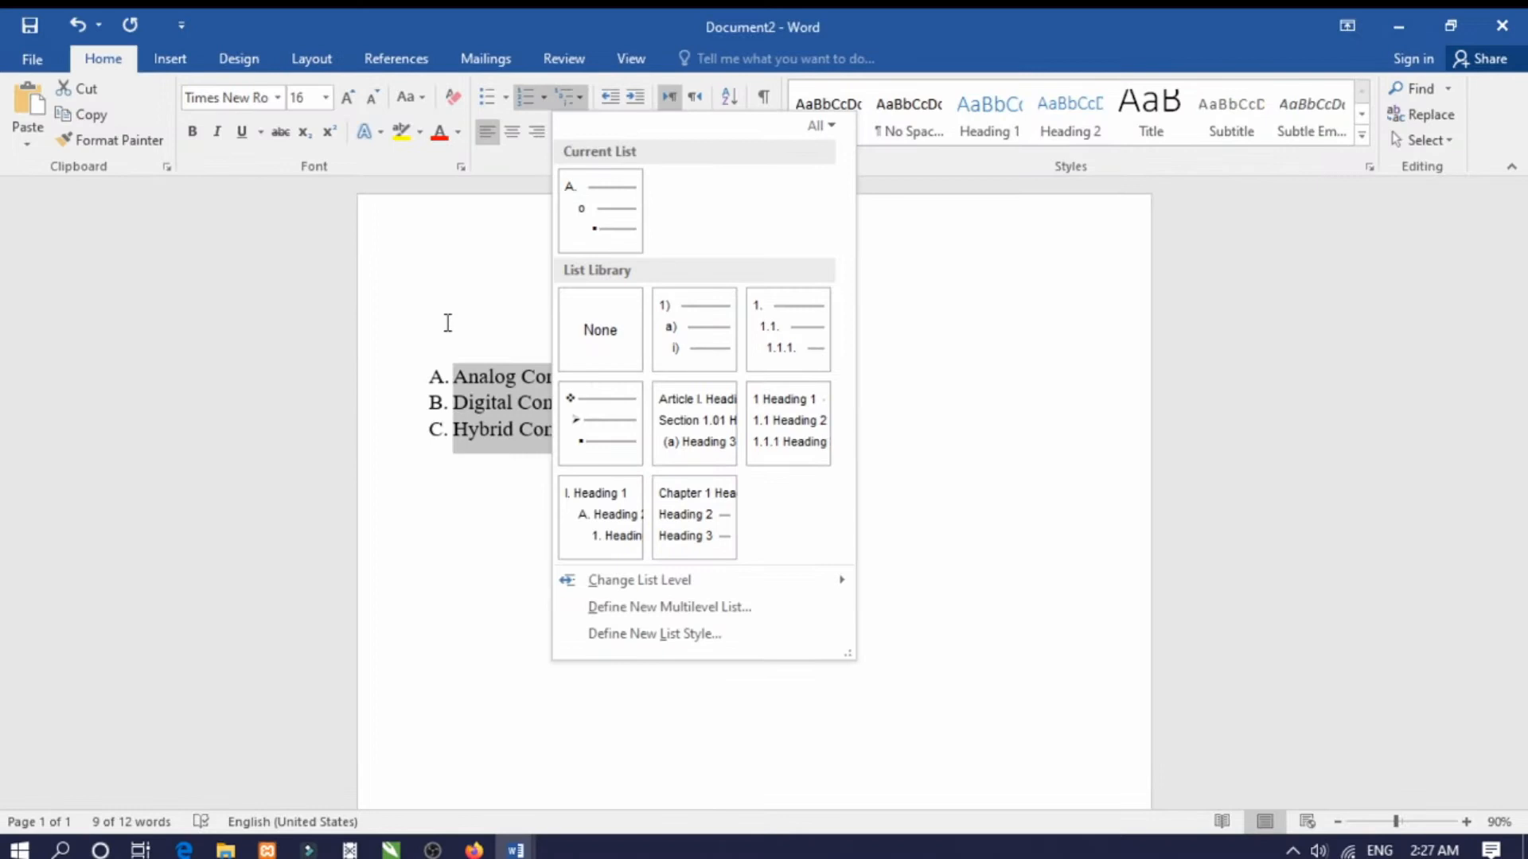
{"action": "key", "text": "Escape"}
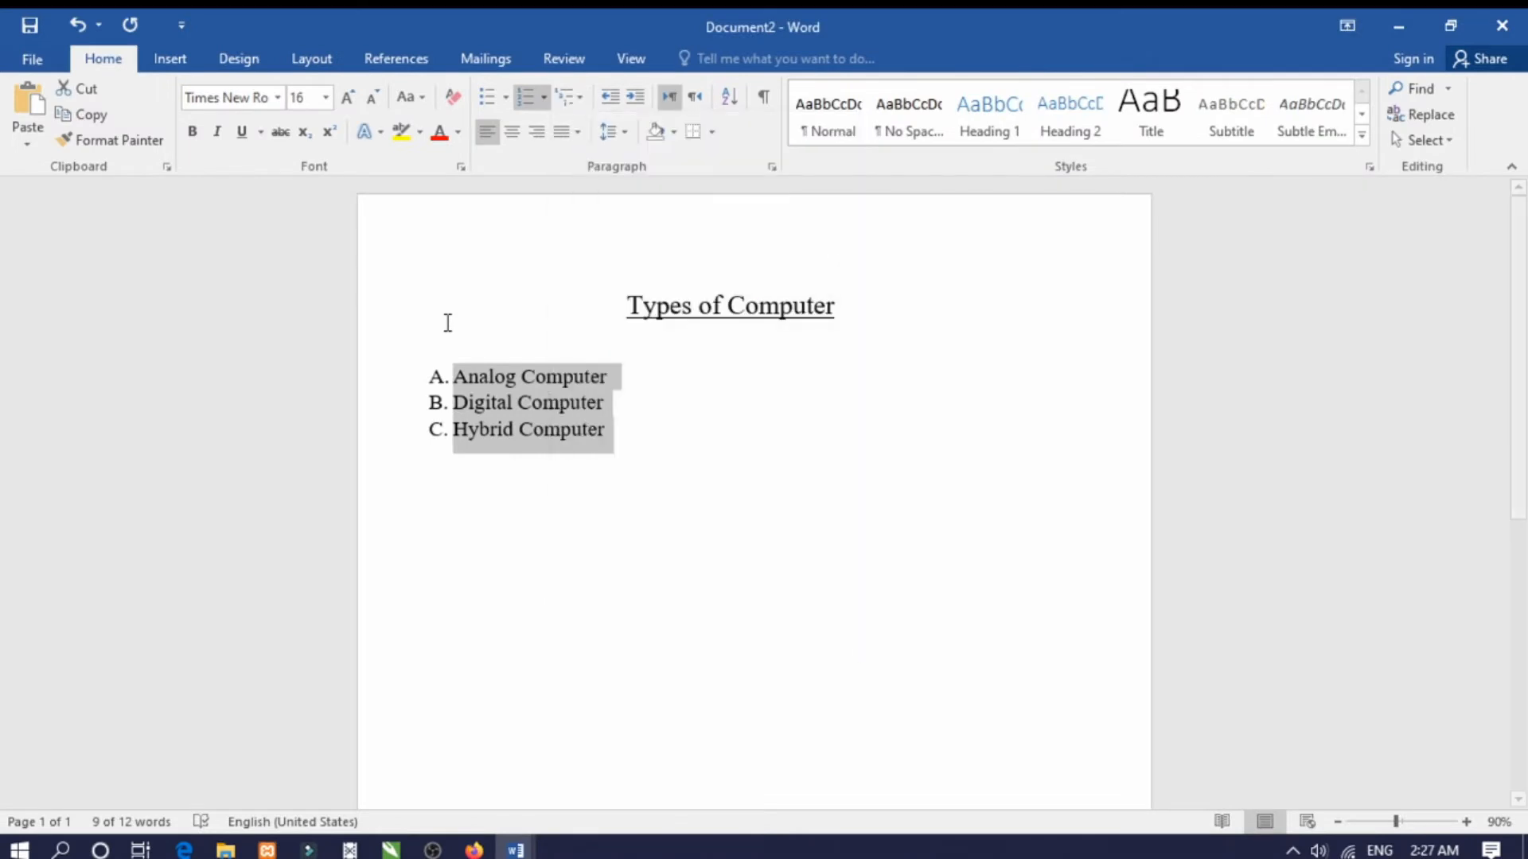
- Insert an empty list item below "Analog Computer" and demote it one level to a sub-bullet
{"action": "left_click", "coordinate": [628, 379]}
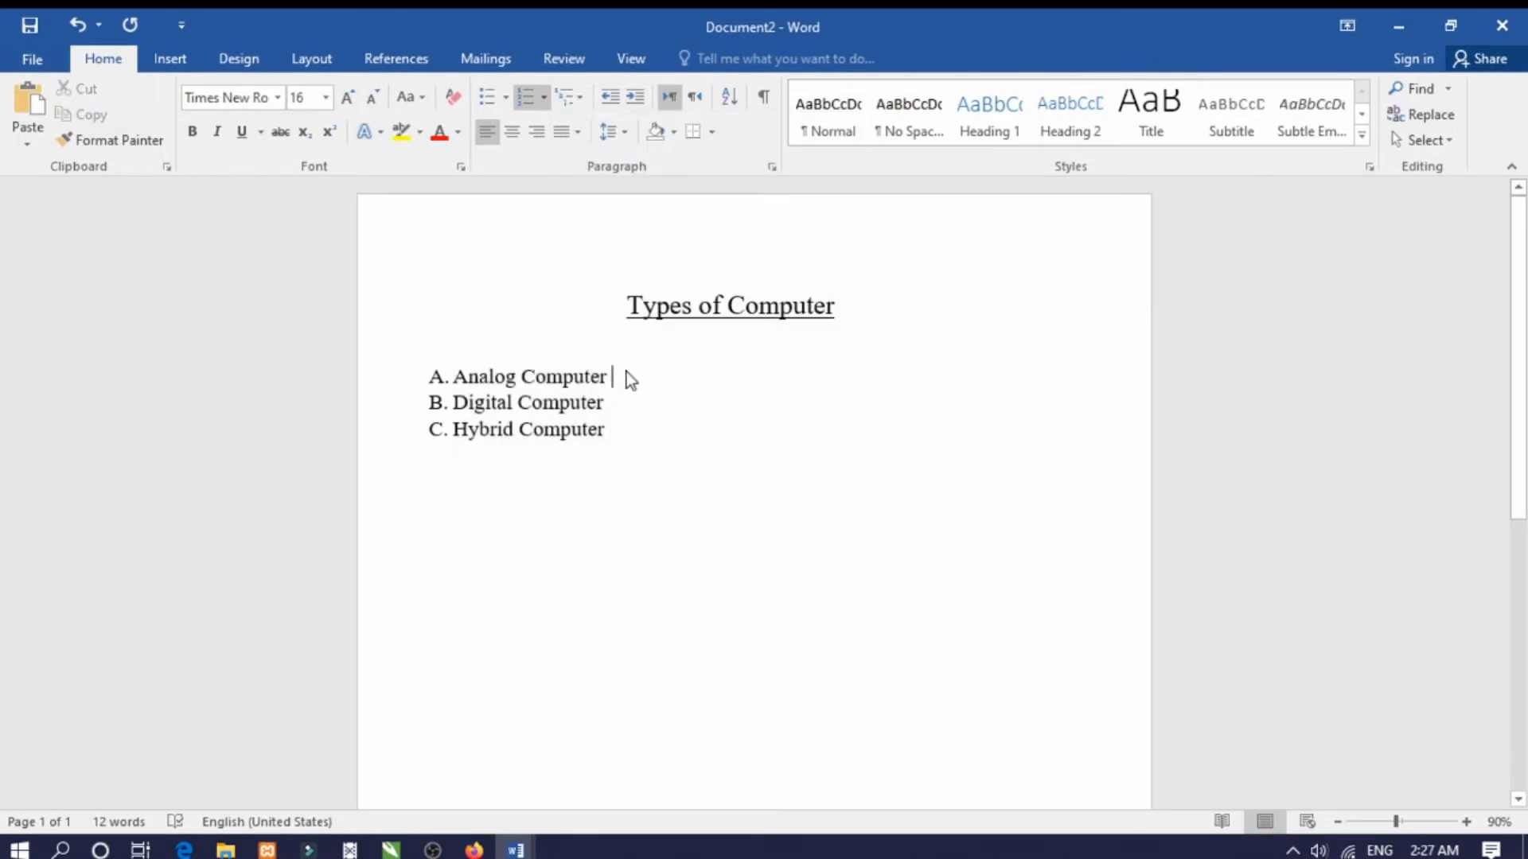
{"action": "key", "text": "Return"}
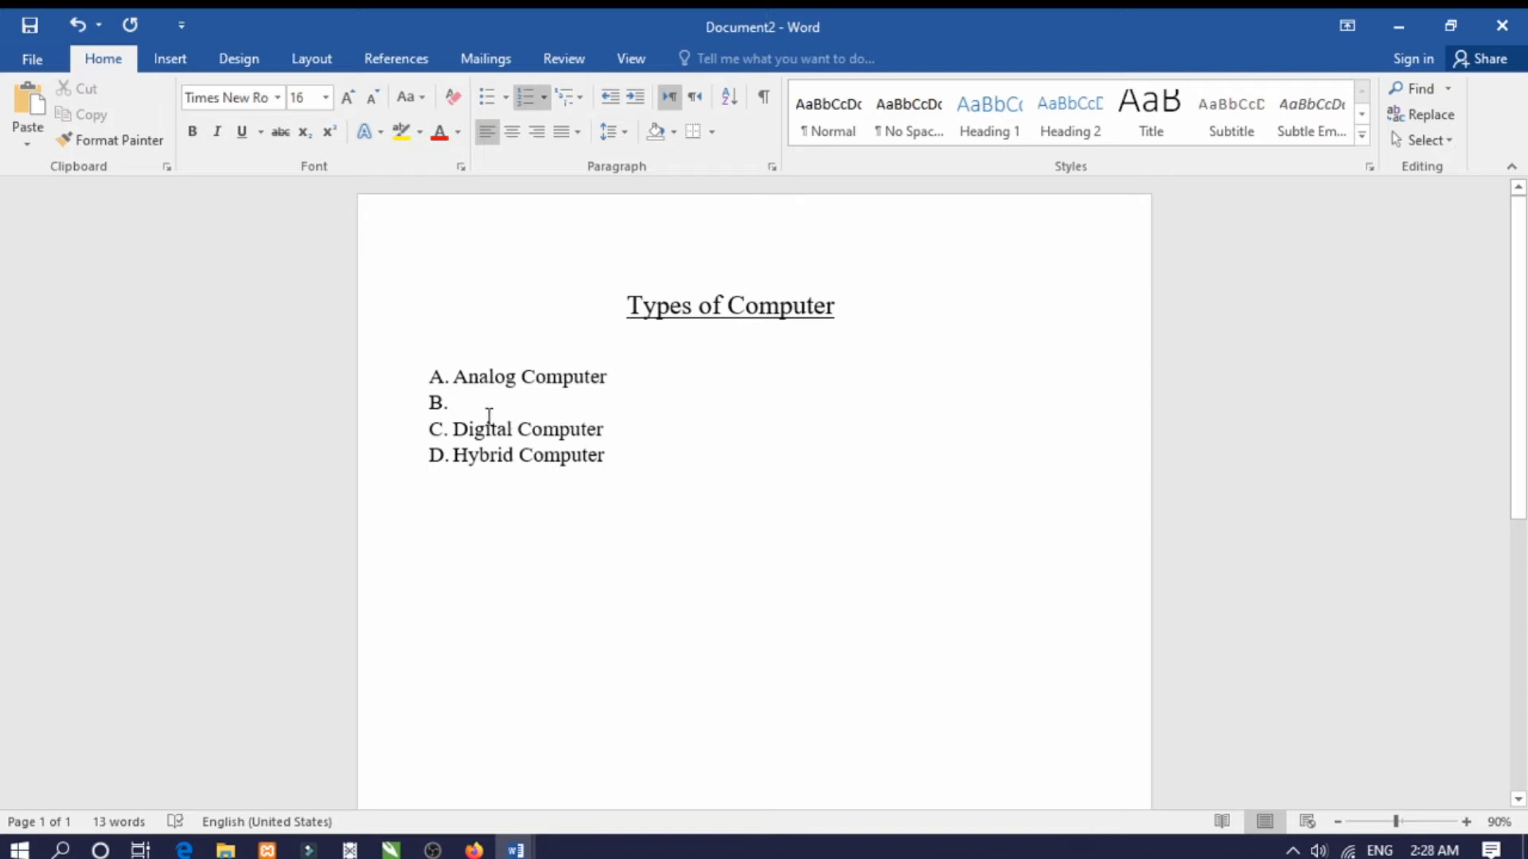
{"action": "key", "text": "Tab"}
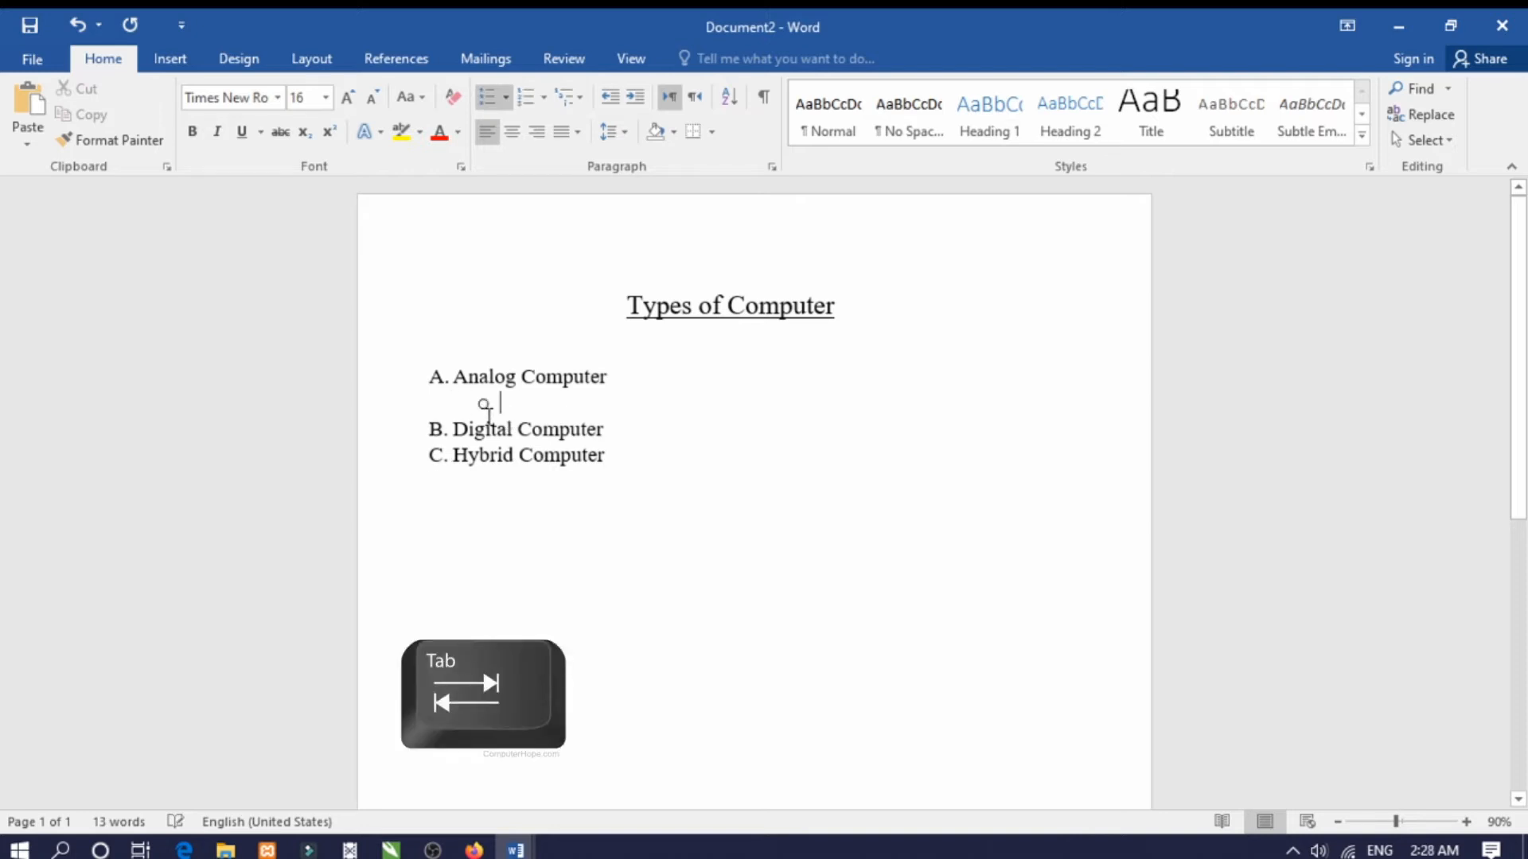
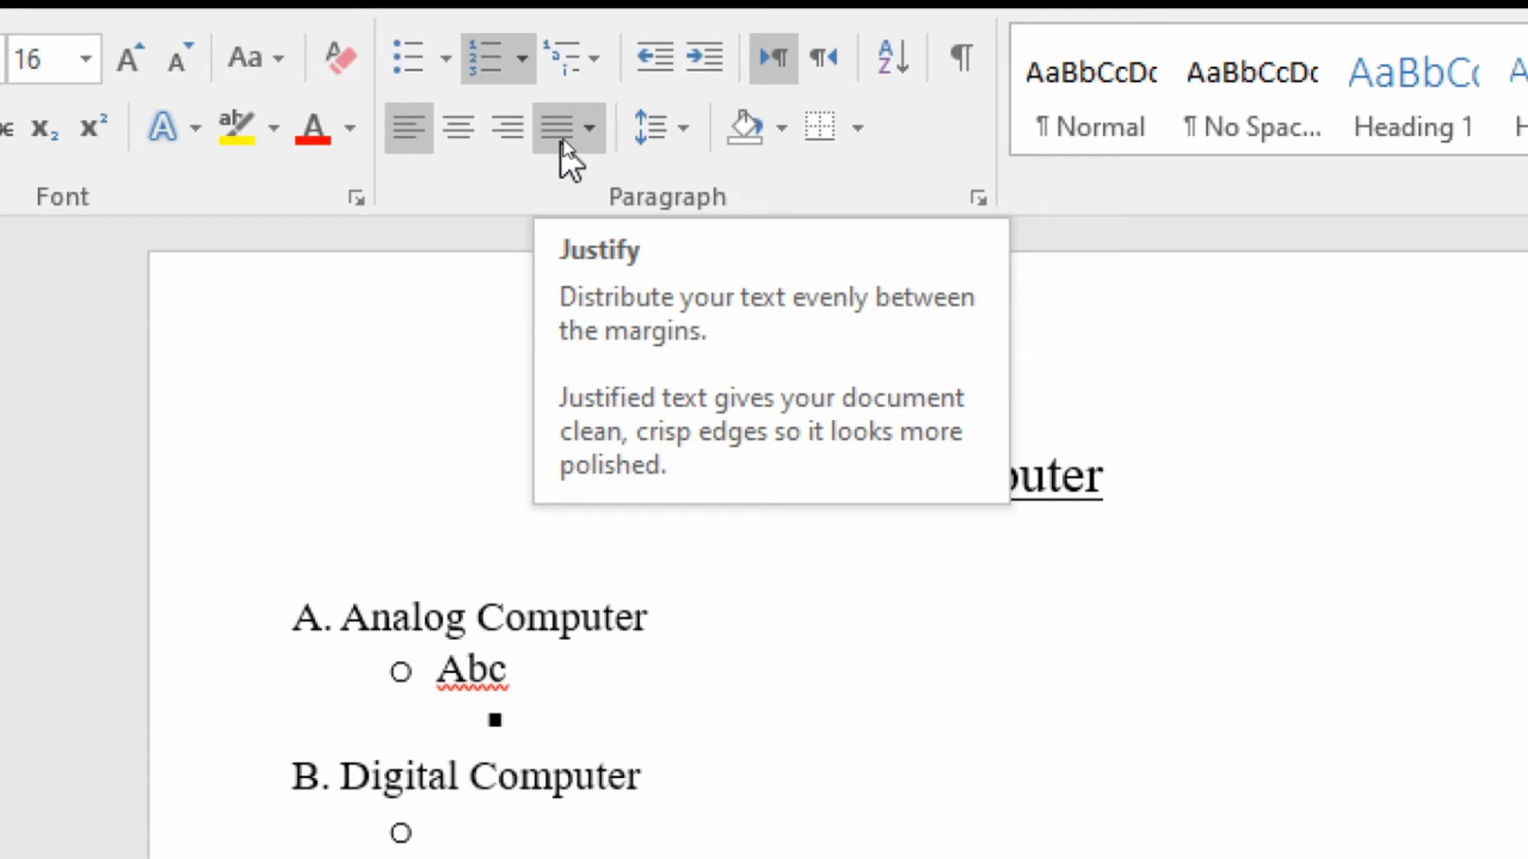
- End the lettered list after "Hybrid Computer", leave a blank line, and enter "Welcome to my channel." below it
{"action": "left_click", "coordinate": [603, 621]}
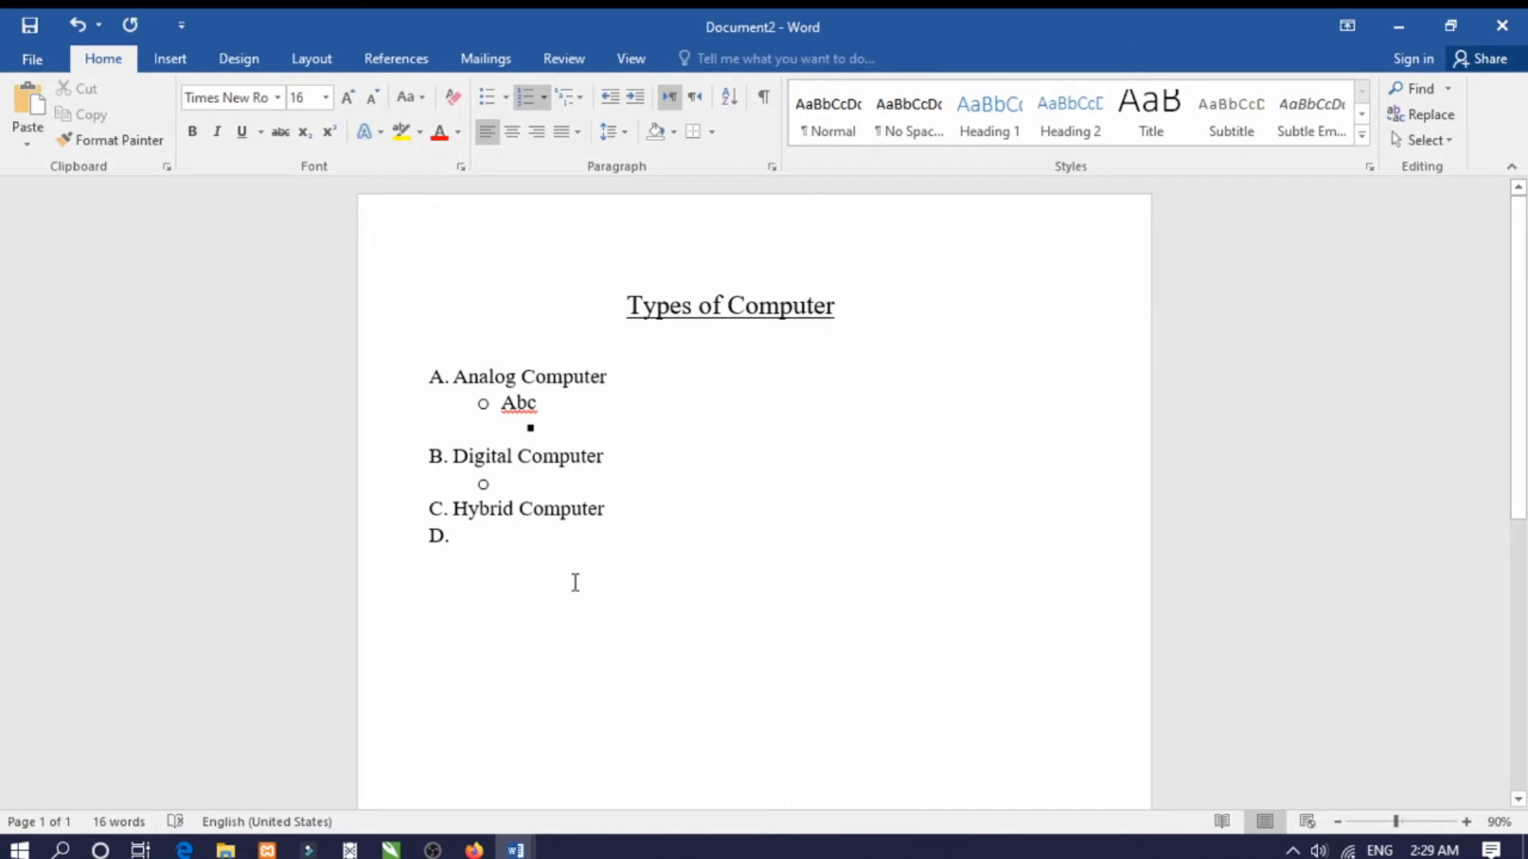
{"action": "key", "text": "Return"}
{"action": "key", "text": "Return"}
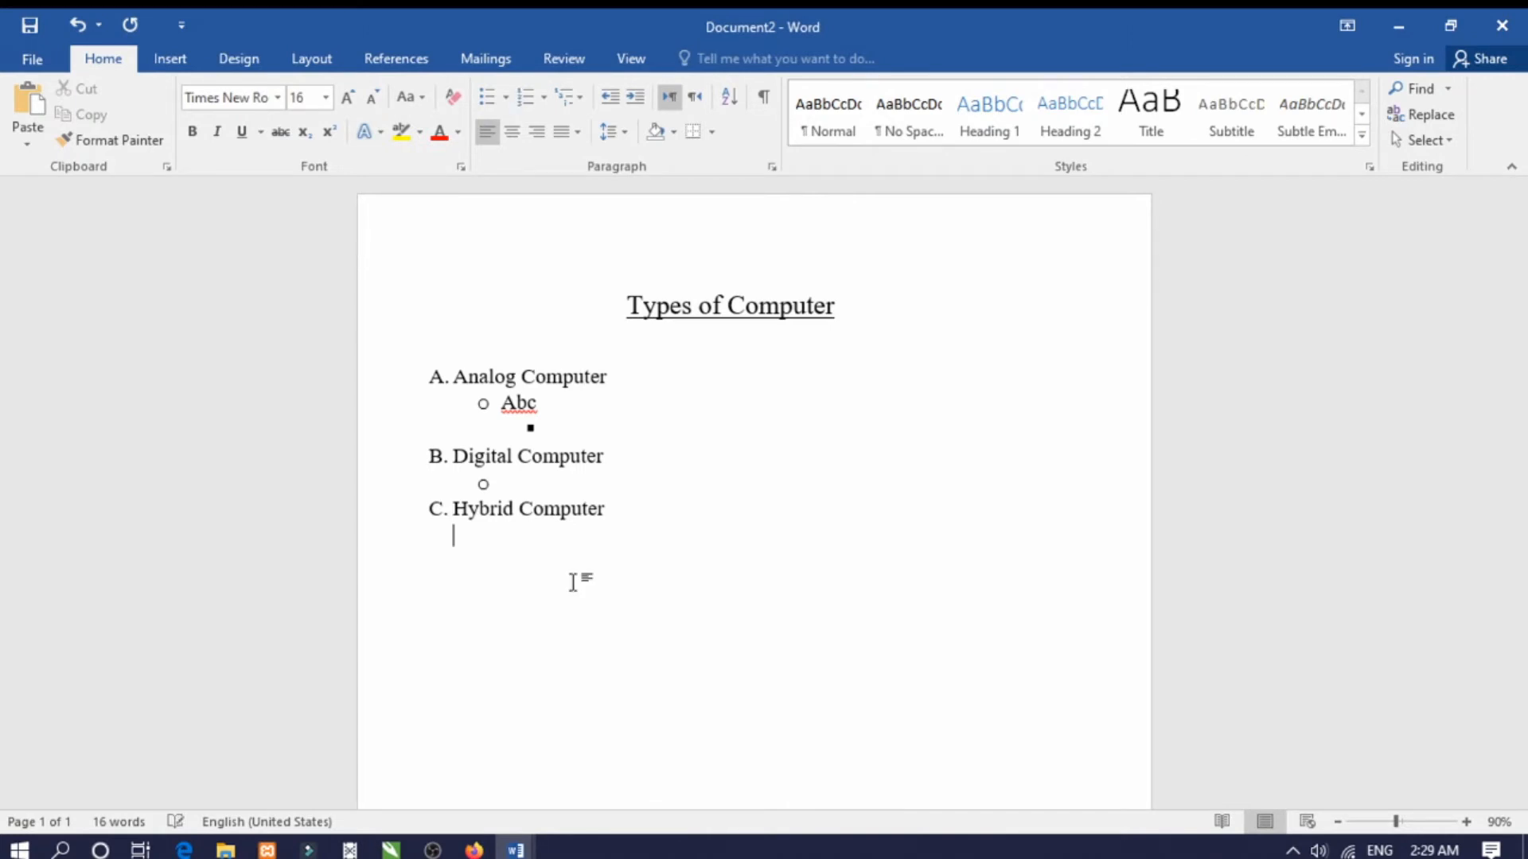
{"action": "key", "text": "Return"}
{"action": "type", "text": "Welcome to"}
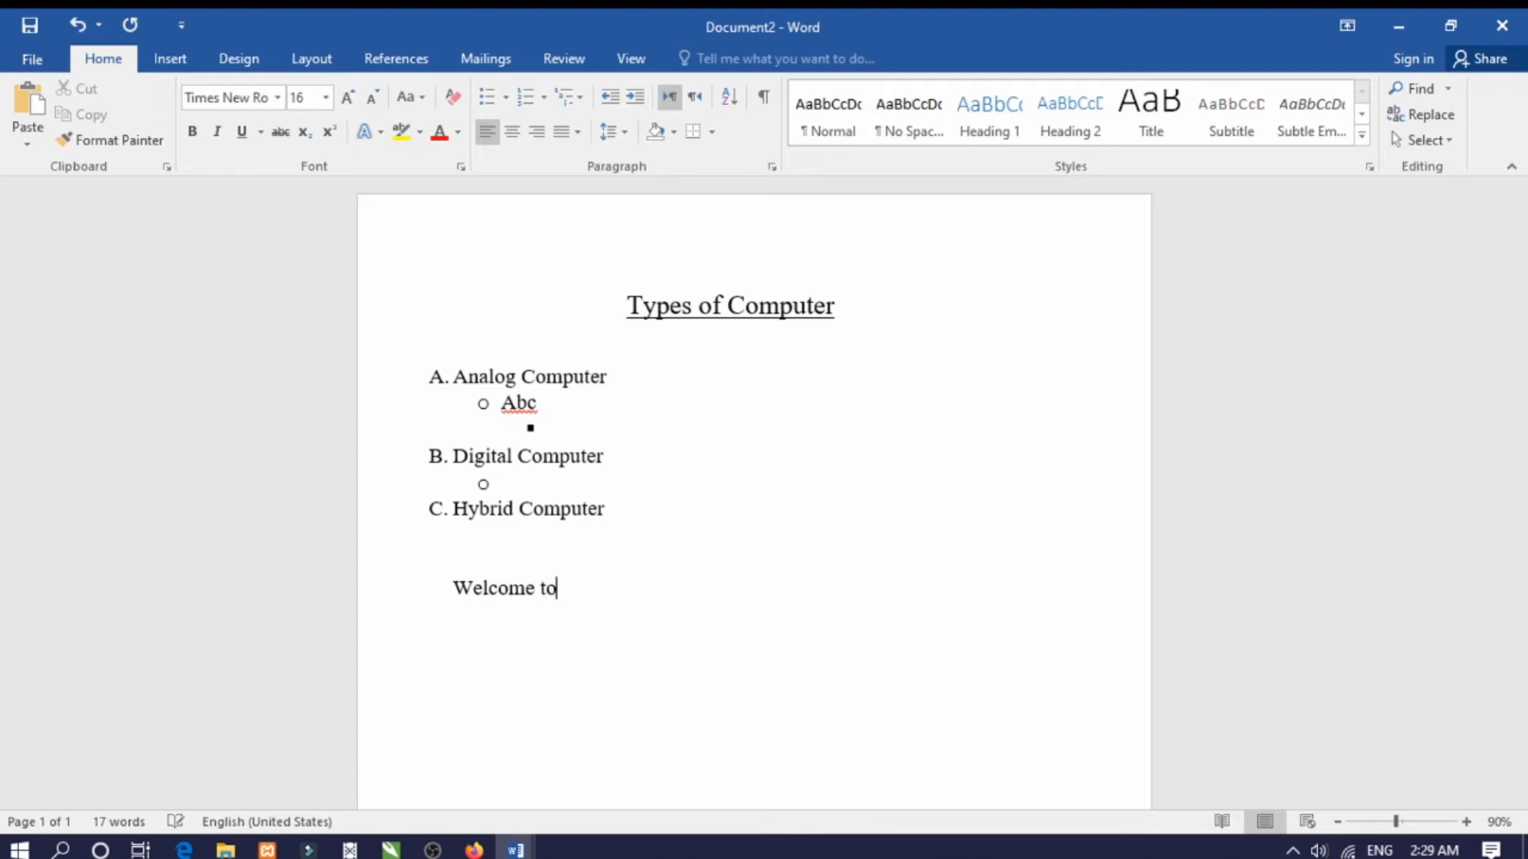
{"action": "type", "text": " my channel."}
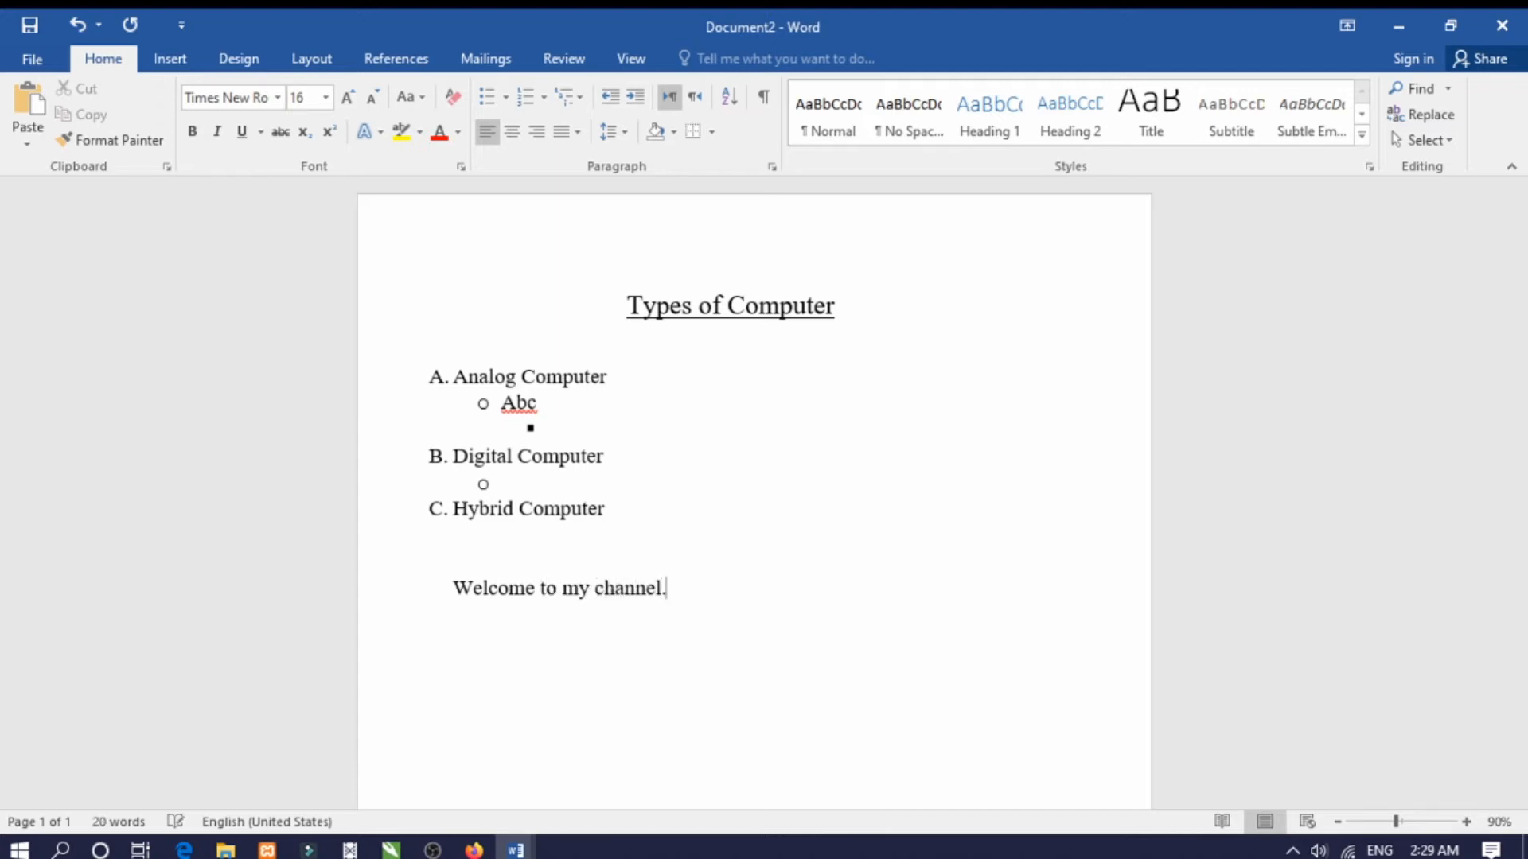
- Copy the sentence "Welcome to my channel." and paste it repeatedly on the same line to build a ten-line paragraph
{"action": "triple_click", "coordinate": [574, 589]}
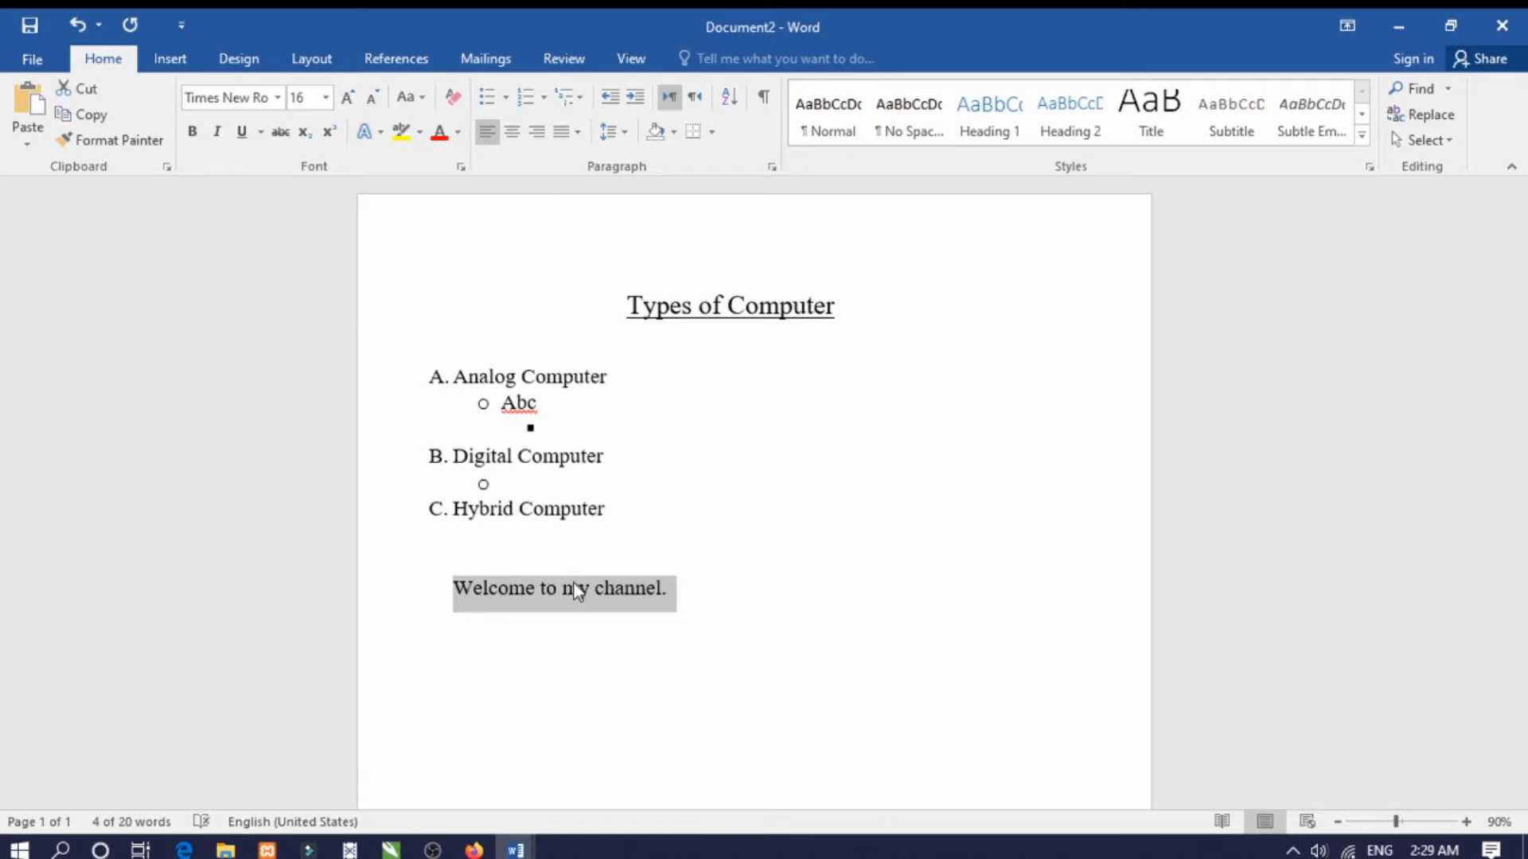
{"action": "type", "text": "Welcome to my channel"}
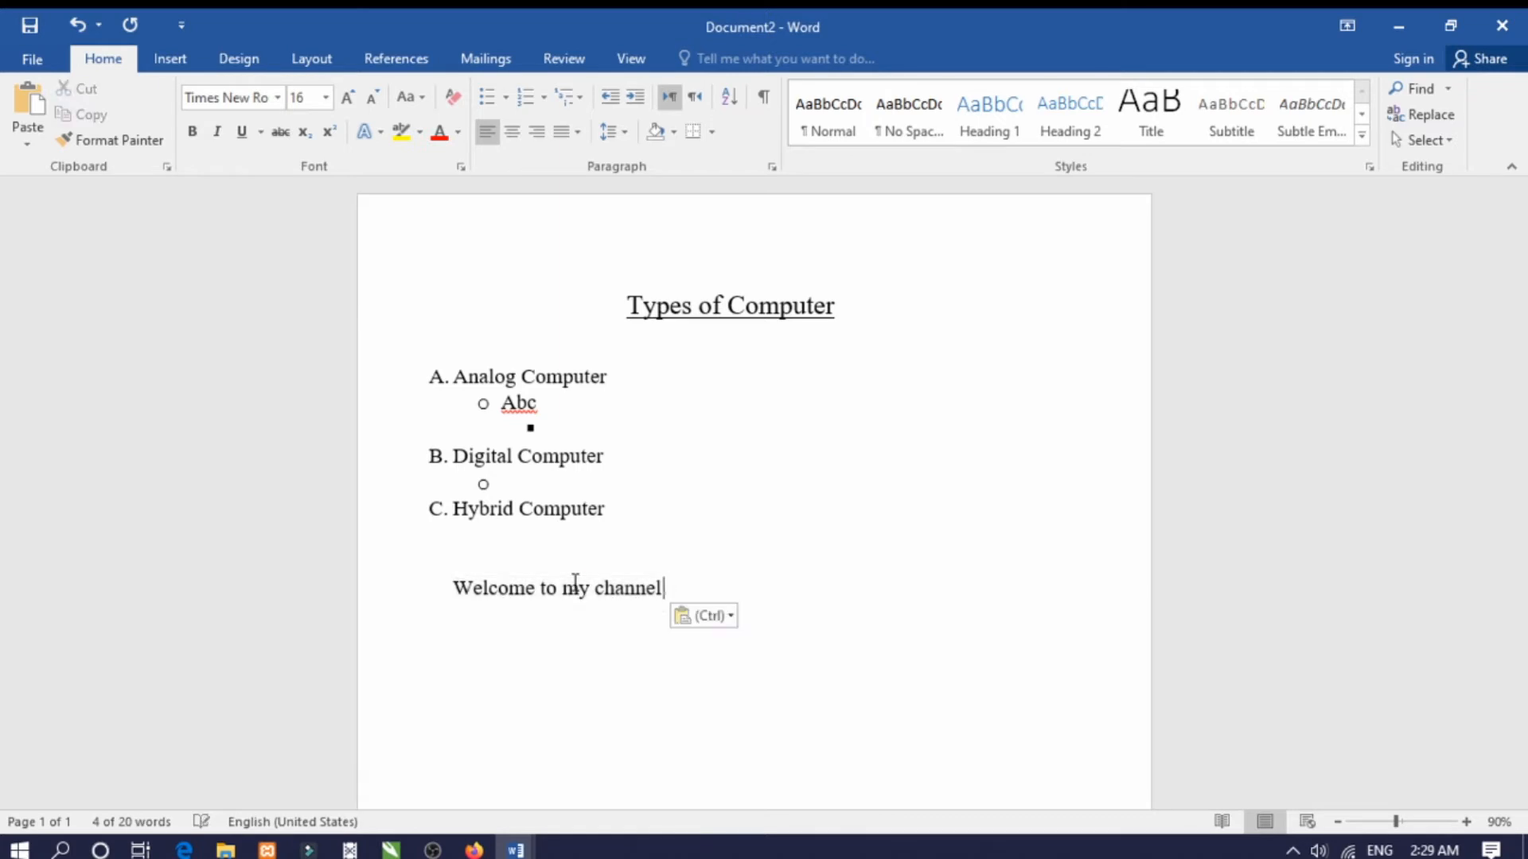
{"action": "key", "text": "ctrl+v"}
{"action": "key", "text": "ctrl+v"}
{"action": "key", "text": "ctrl+v"}
{"action": "key", "text": "ctrl+v"}
{"action": "key", "text": "ctrl+v"}
{"action": "key", "text": "ctrl+v"}
{"action": "key", "text": "ctrl+v"}
{"action": "key", "text": "ctrl+v"}
{"action": "key", "text": "ctrl+v"}
{"action": "key", "text": "ctrl+v"}
{"action": "key", "text": "ctrl+v"}
{"action": "key", "text": "ctrl+v"}
{"action": "key", "text": "ctrl+v"}
{"action": "key", "text": "ctrl+v"}
{"action": "key", "text": "ctrl+v"}
{"action": "key", "text": "ctrl+v"}
{"action": "key", "text": "ctrl+v"}
{"action": "key", "text": "ctrl+v"}
{"action": "key", "text": "ctrl+v"}
{"action": "key", "text": "ctrl+v"}
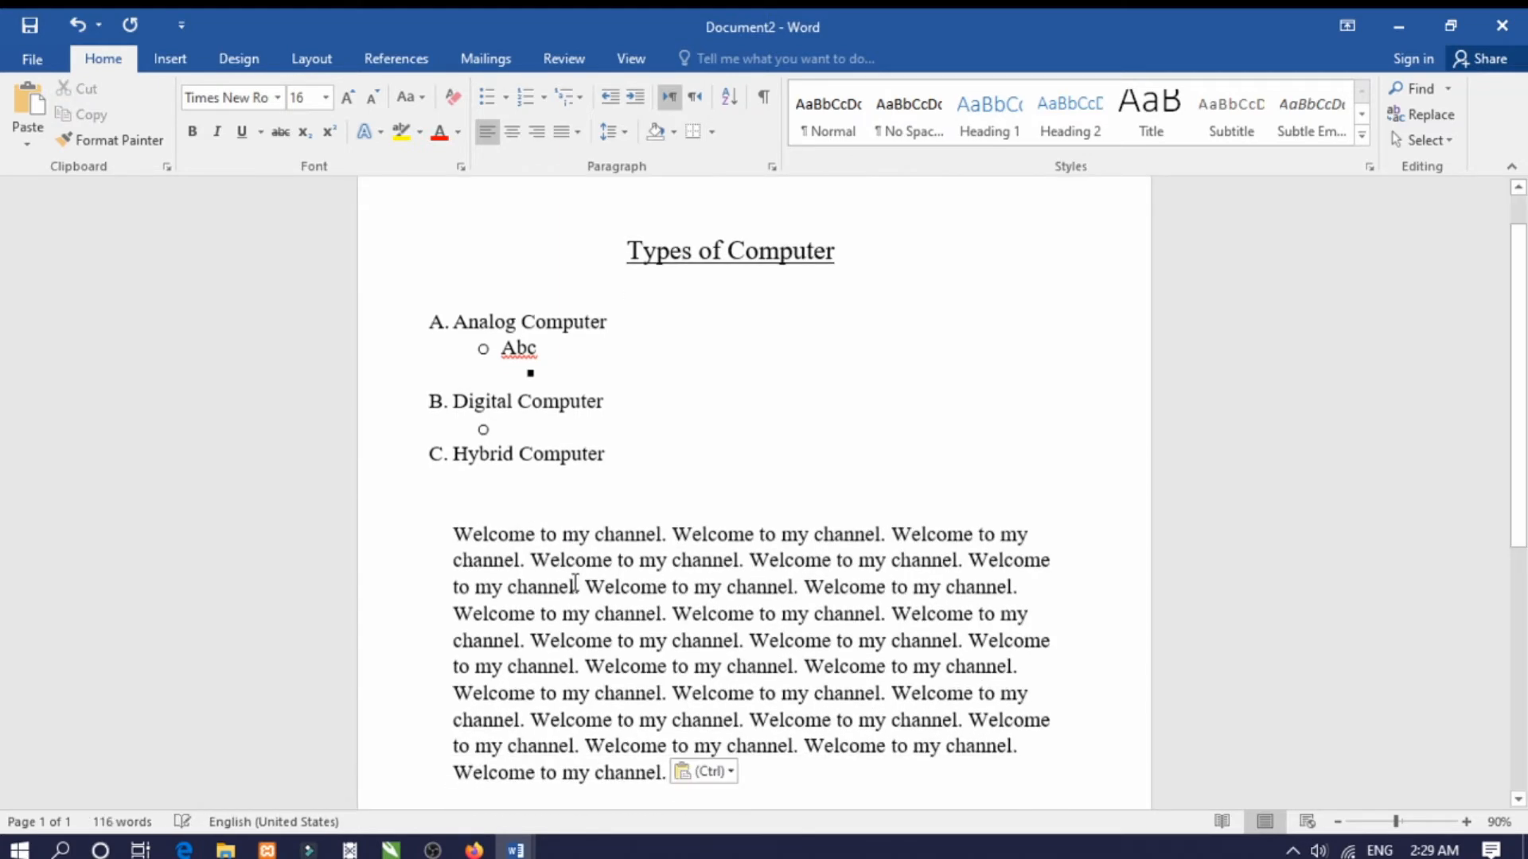
{"action": "scroll", "coordinate": [698, 726], "scroll_direction": "down", "scroll_amount": 1}
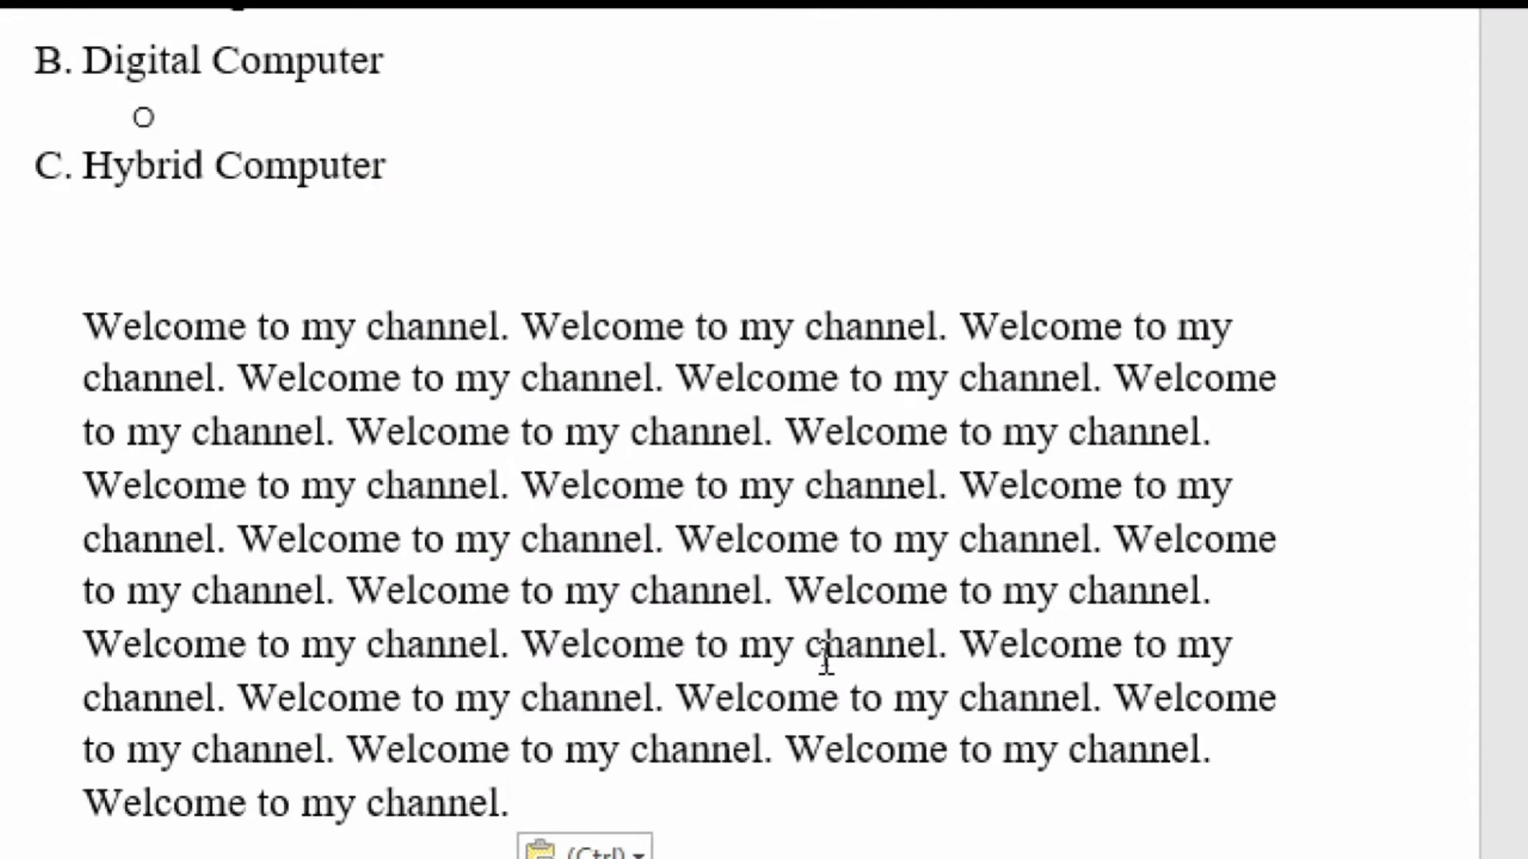
{"action": "key", "text": "ctrl"}
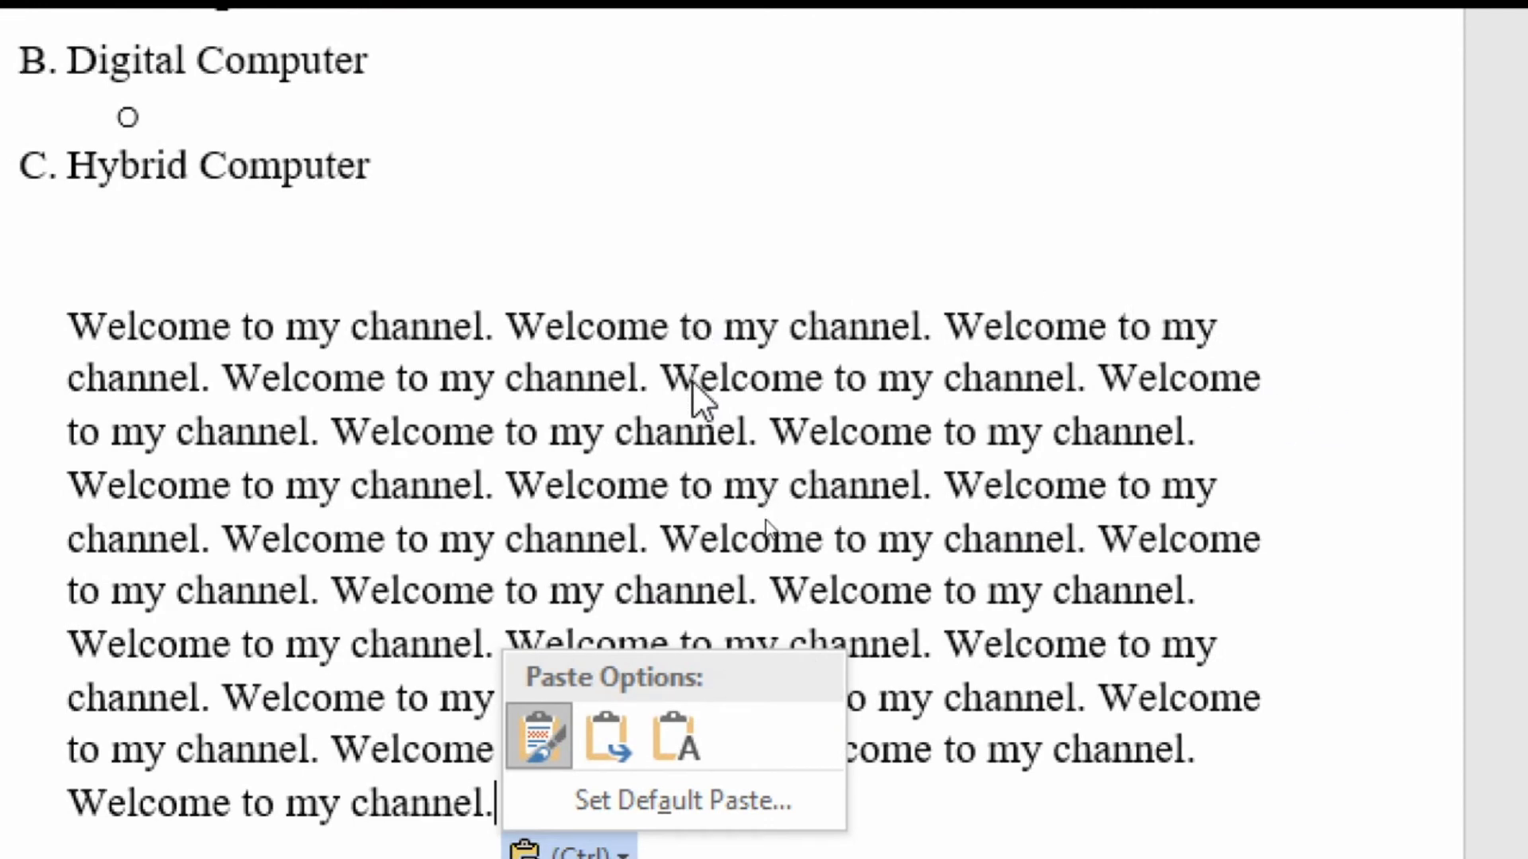
{"action": "key", "text": "Escape"}
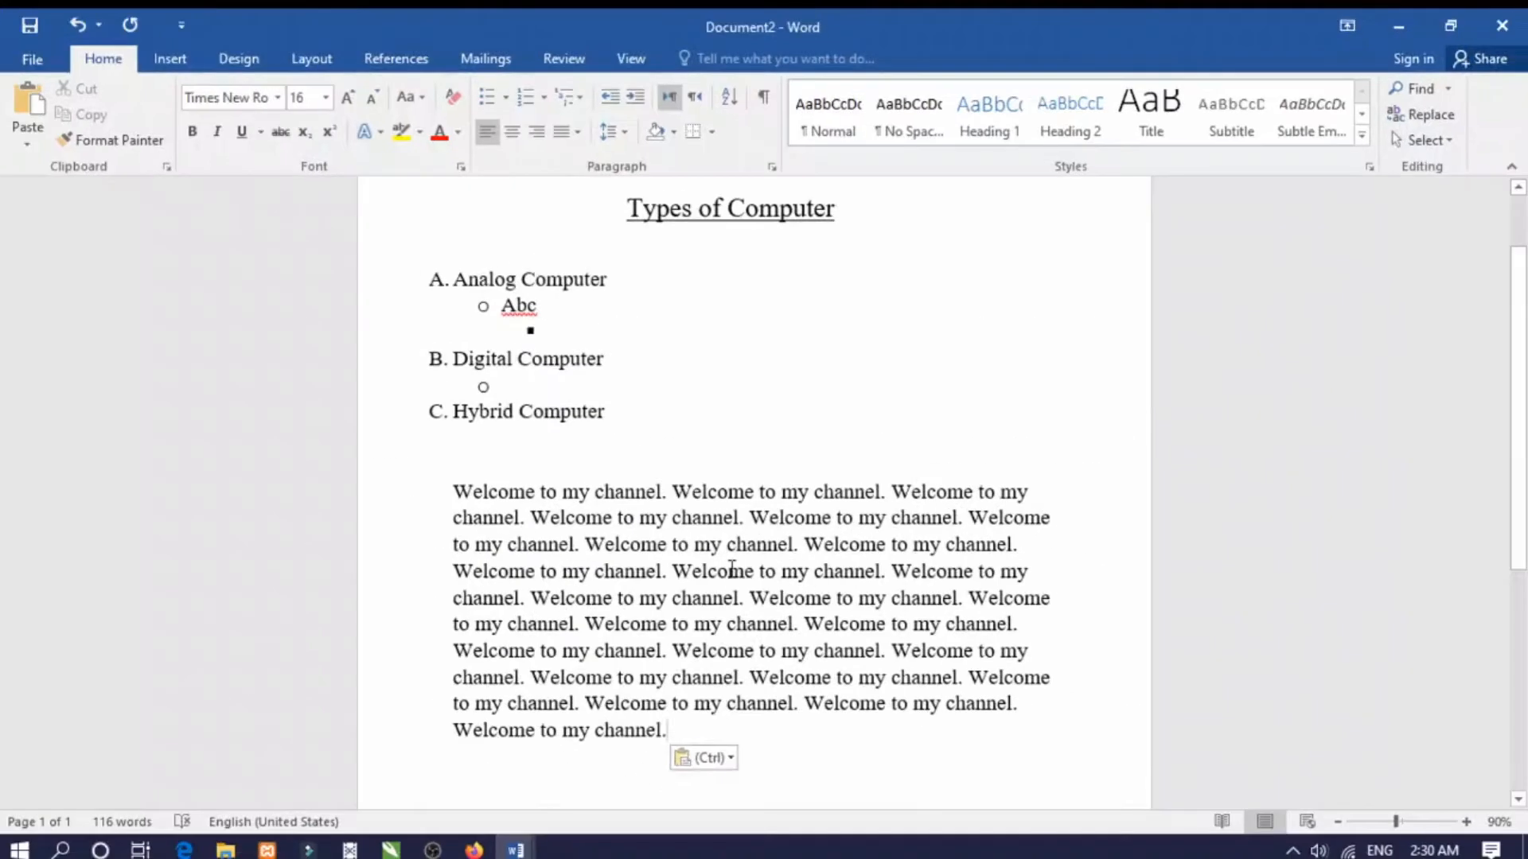
- Justify the "Welcome to my channel." paragraph
{"action": "key", "text": "ctrl"}
{"action": "key", "text": "Escape"}
{"action": "left_click", "coordinate": [564, 138]}
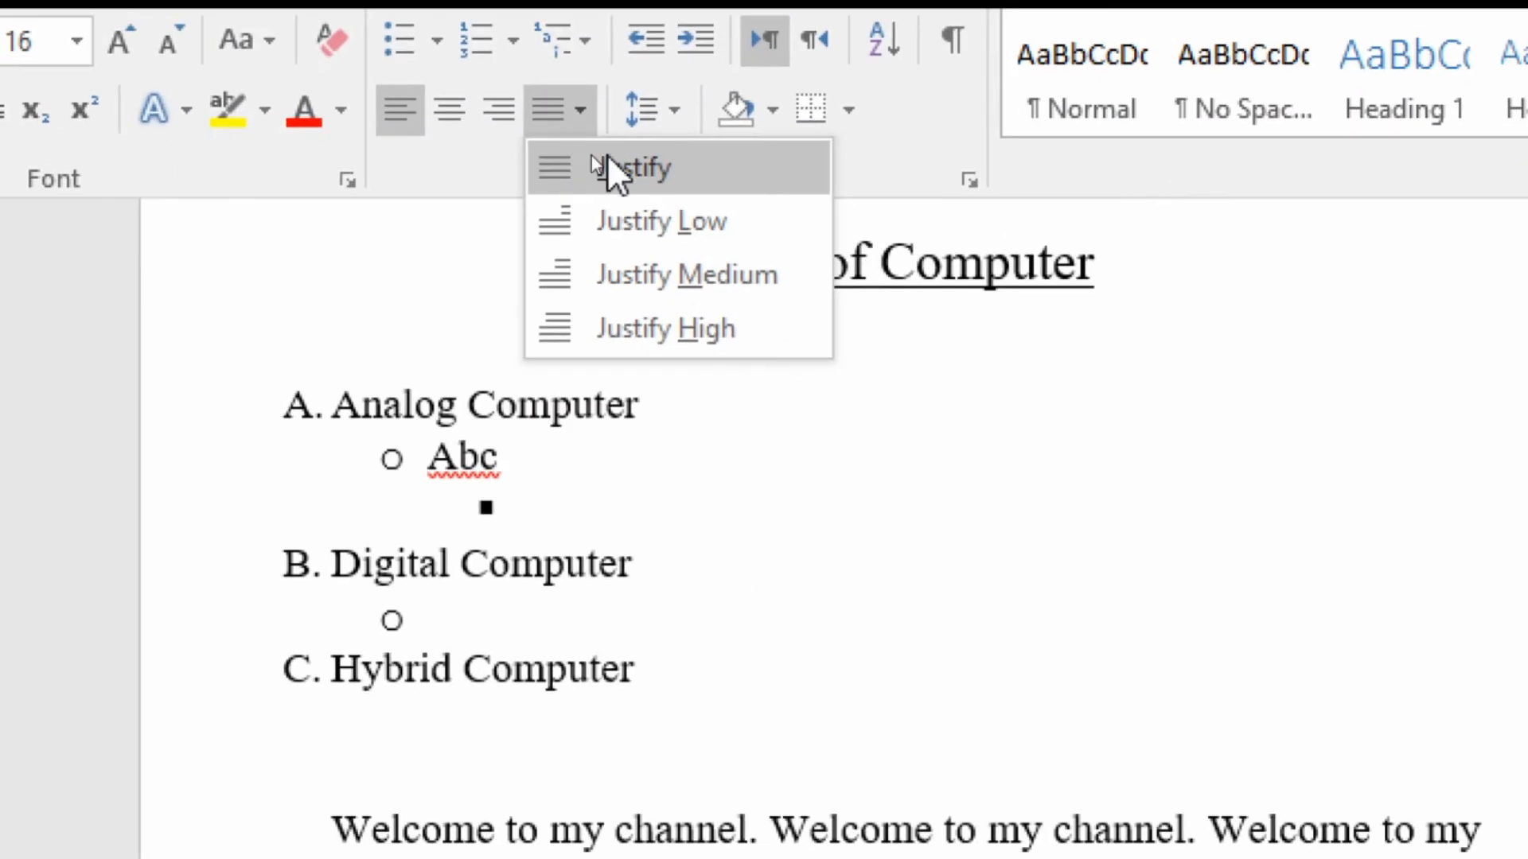
{"action": "left_click", "coordinate": [613, 169]}
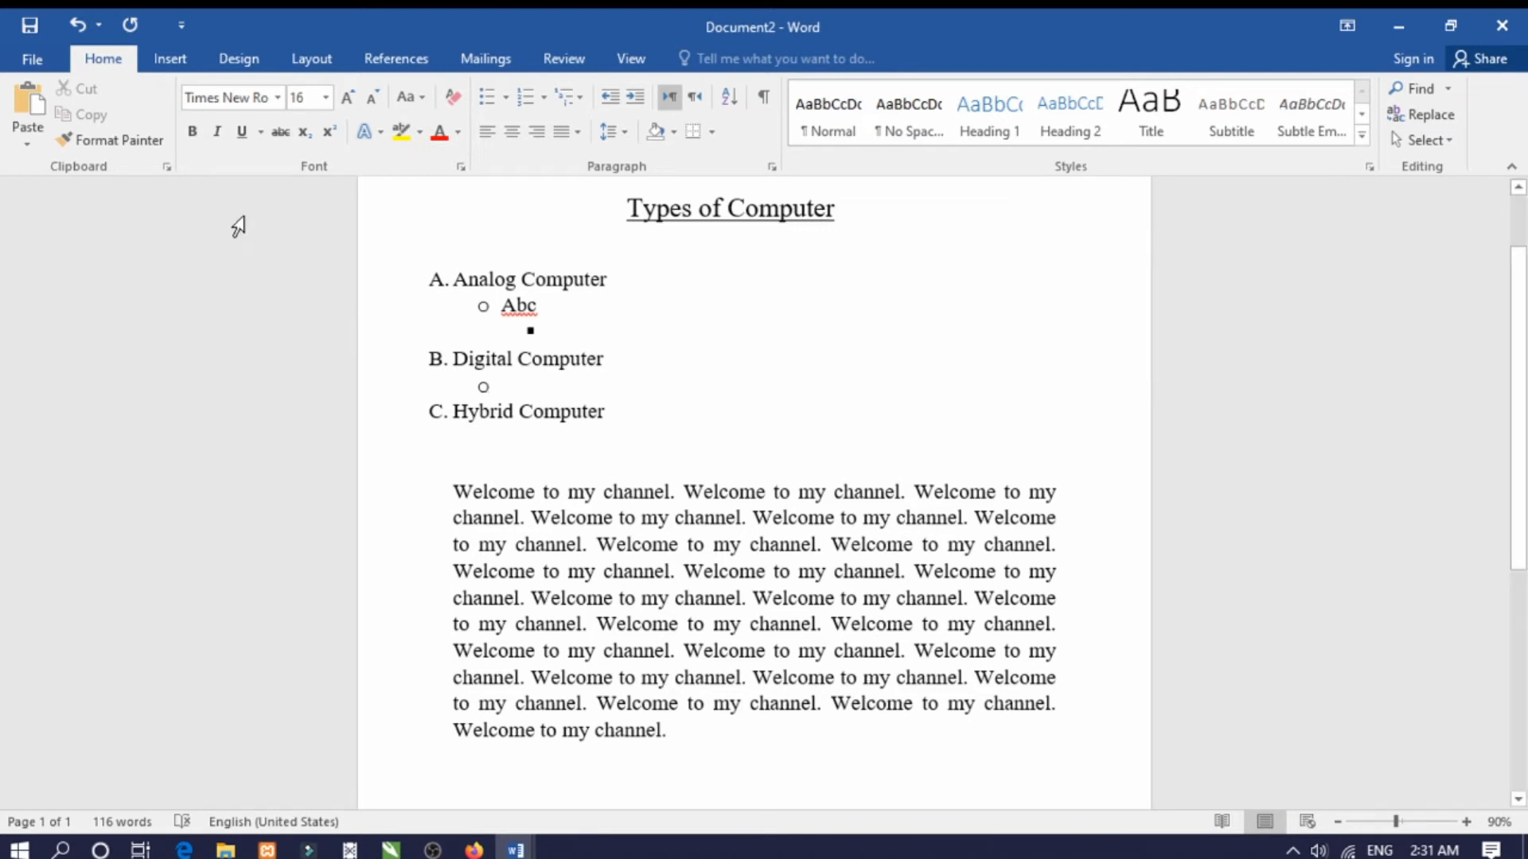
- Add blank space below "Hybrid Computer", enter the tab-separated words "Apple", "Mango" and "Orange", and start a new line beneath them
{"action": "left_click", "coordinate": [173, 60]}
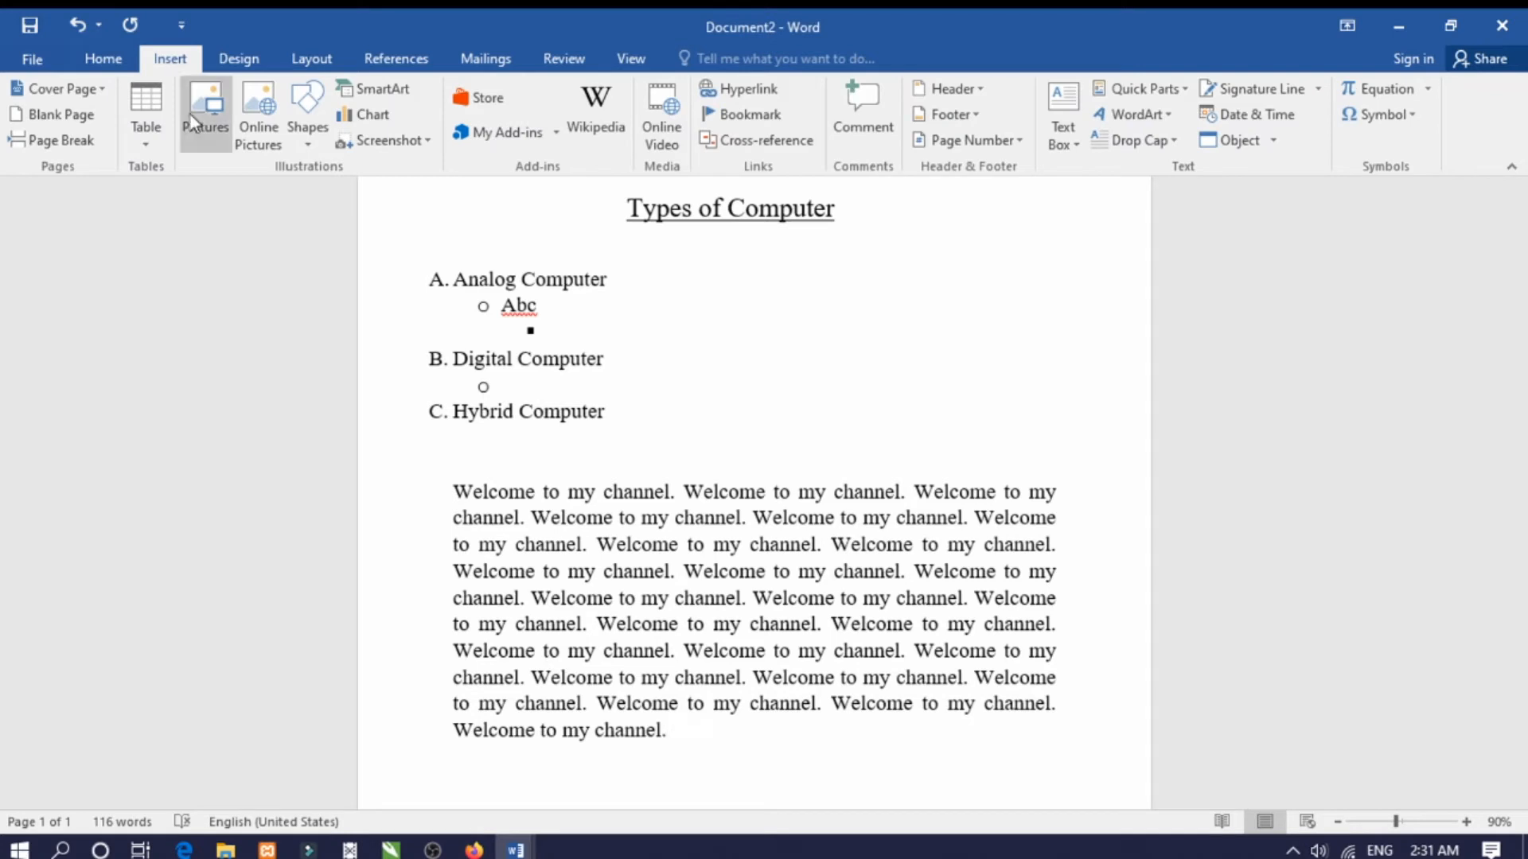
{"action": "left_click", "coordinate": [485, 439]}
{"action": "key", "text": "Return"}
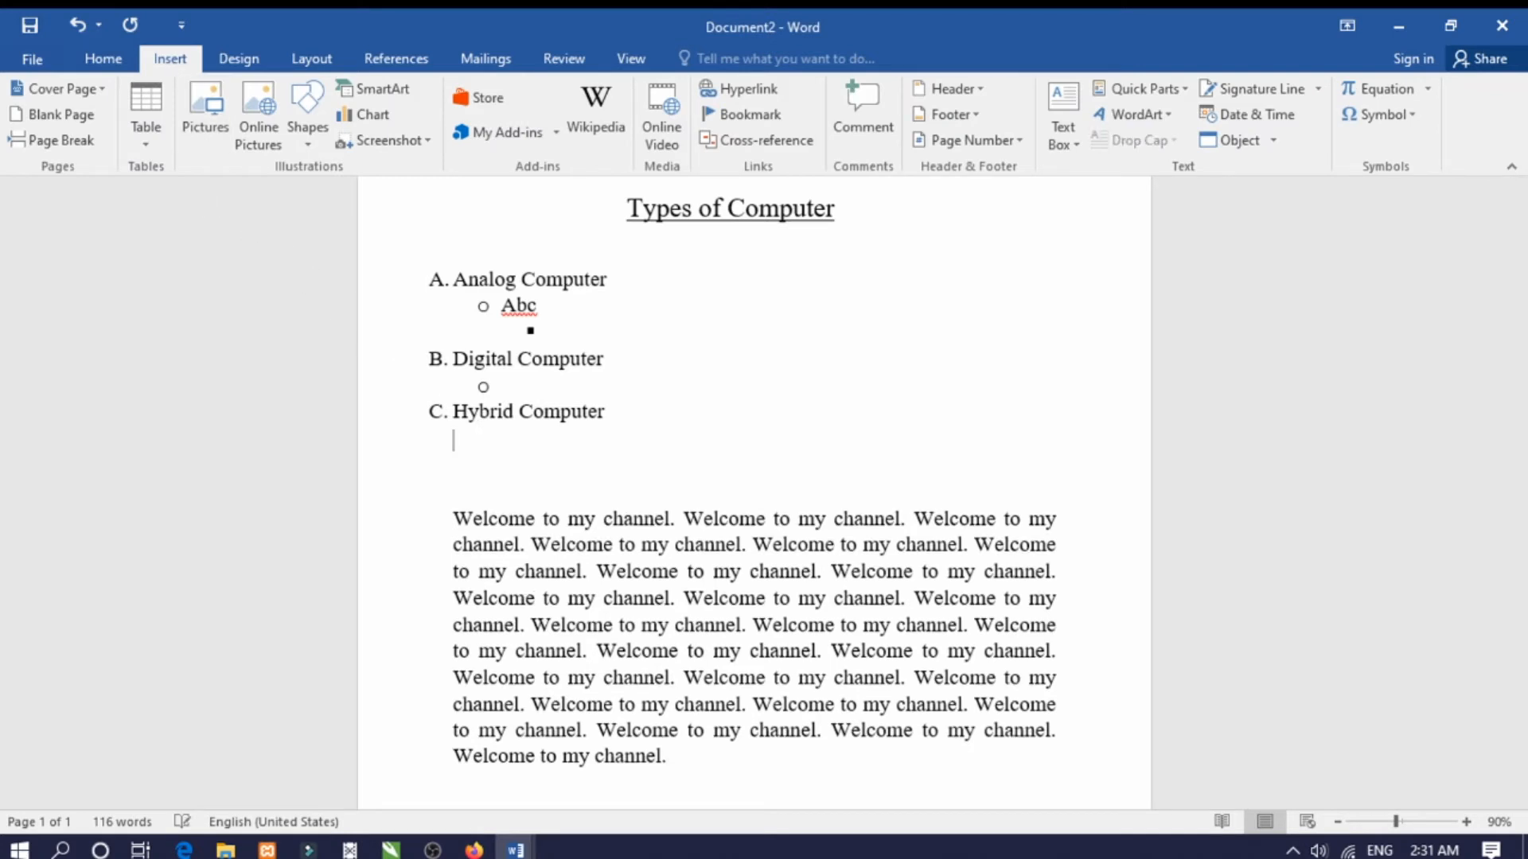
{"action": "key", "text": "Return"}
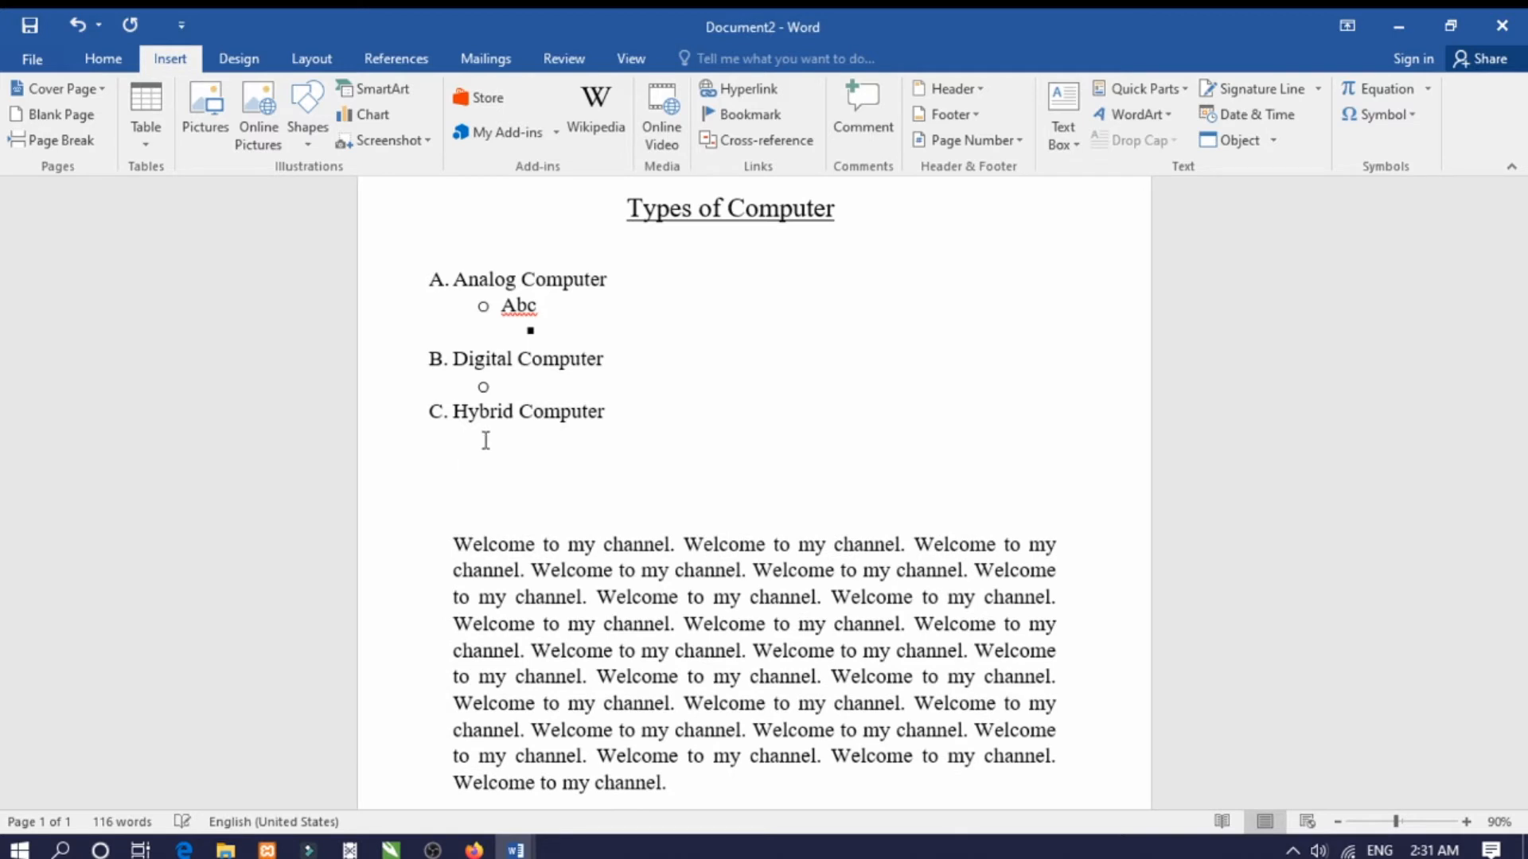
{"action": "type", "text": "Apple"}
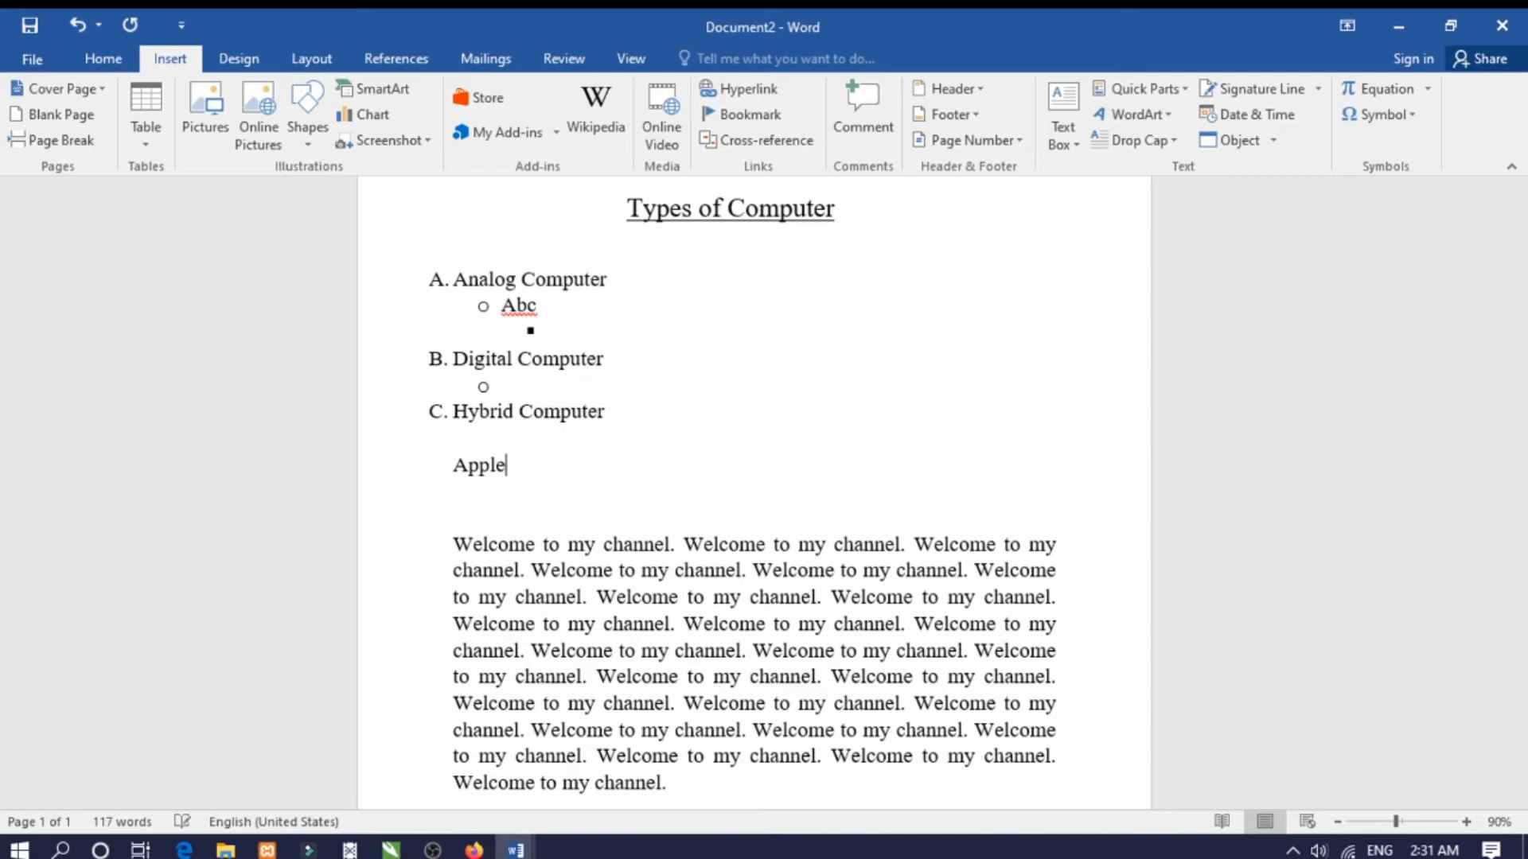
{"action": "key", "text": "Tab"}
{"action": "type", "text": "Mango"}
{"action": "type", "text": "Orqnge"}
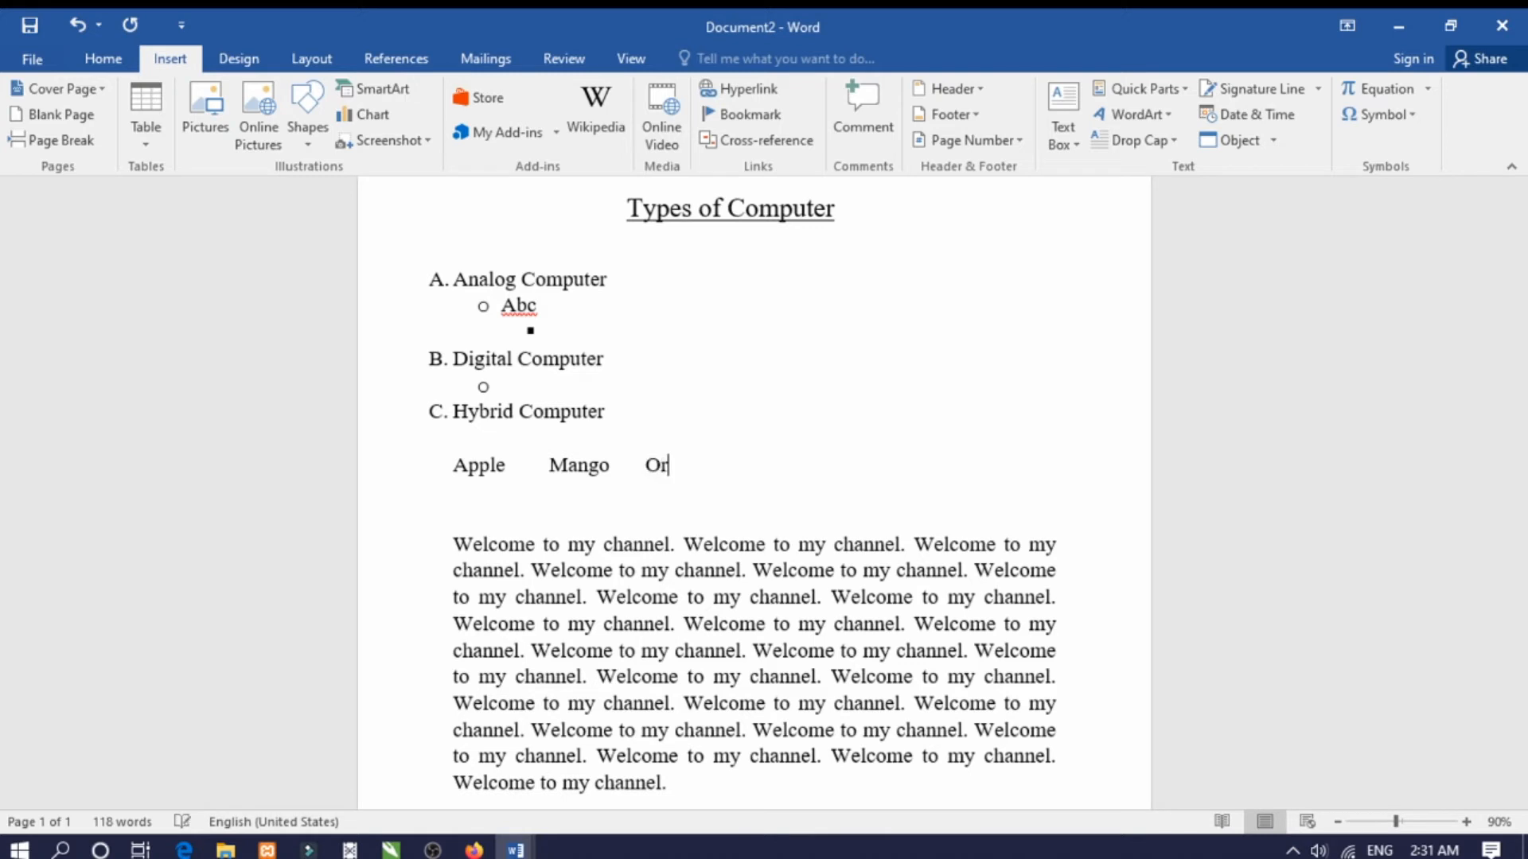
{"action": "key", "text": "BackSpace"}
{"action": "key", "text": "BackSpace"}
{"action": "key", "text": "BackSpace"}
{"action": "key", "text": "BackSpace"}
{"action": "type", "text": "ange"}
{"action": "key", "text": "Return"}
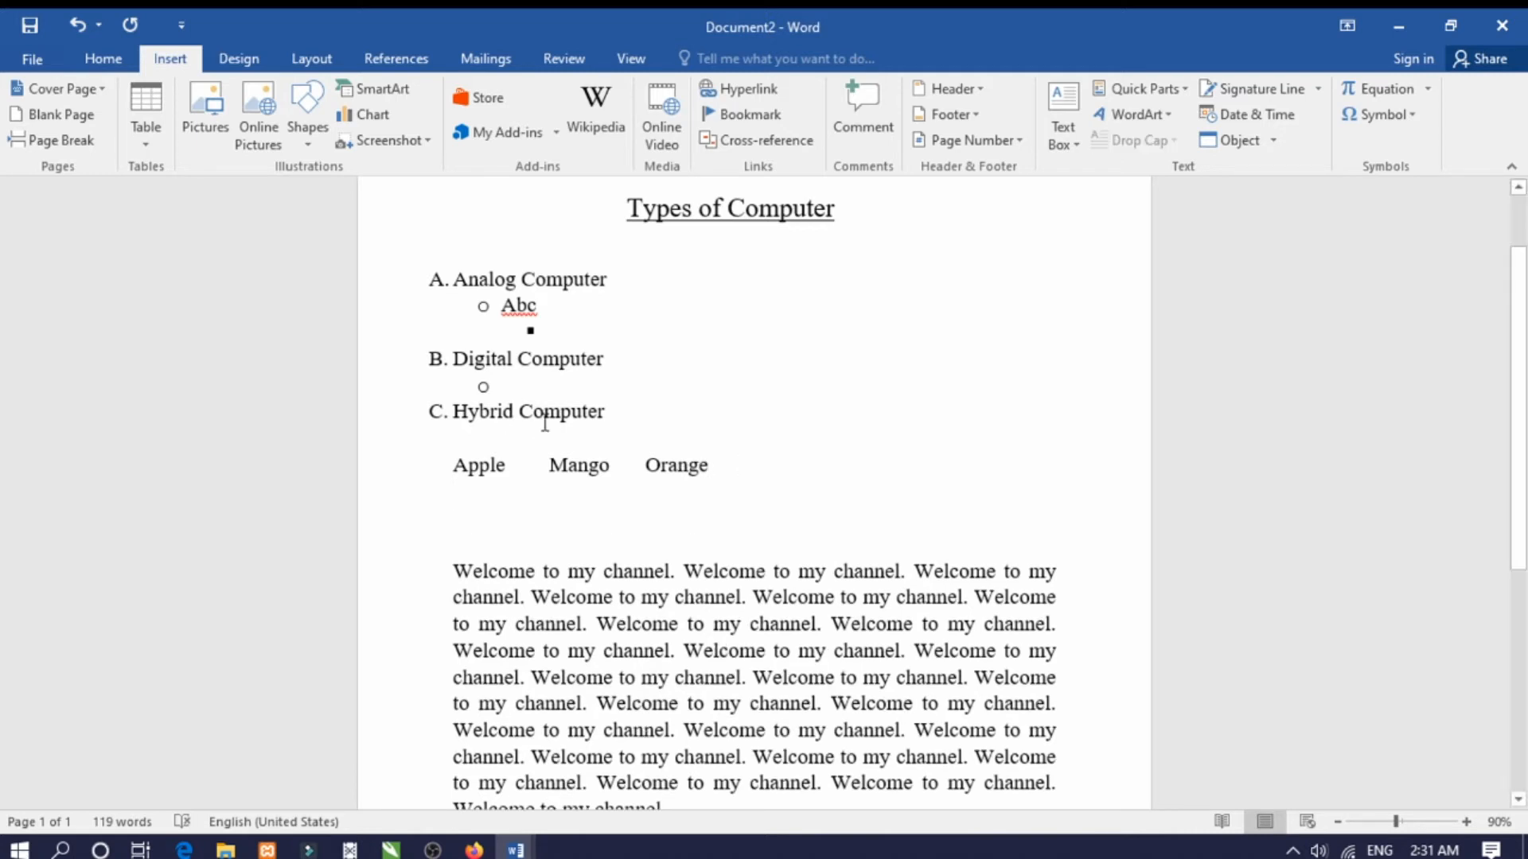
{"action": "key", "text": "Return"}
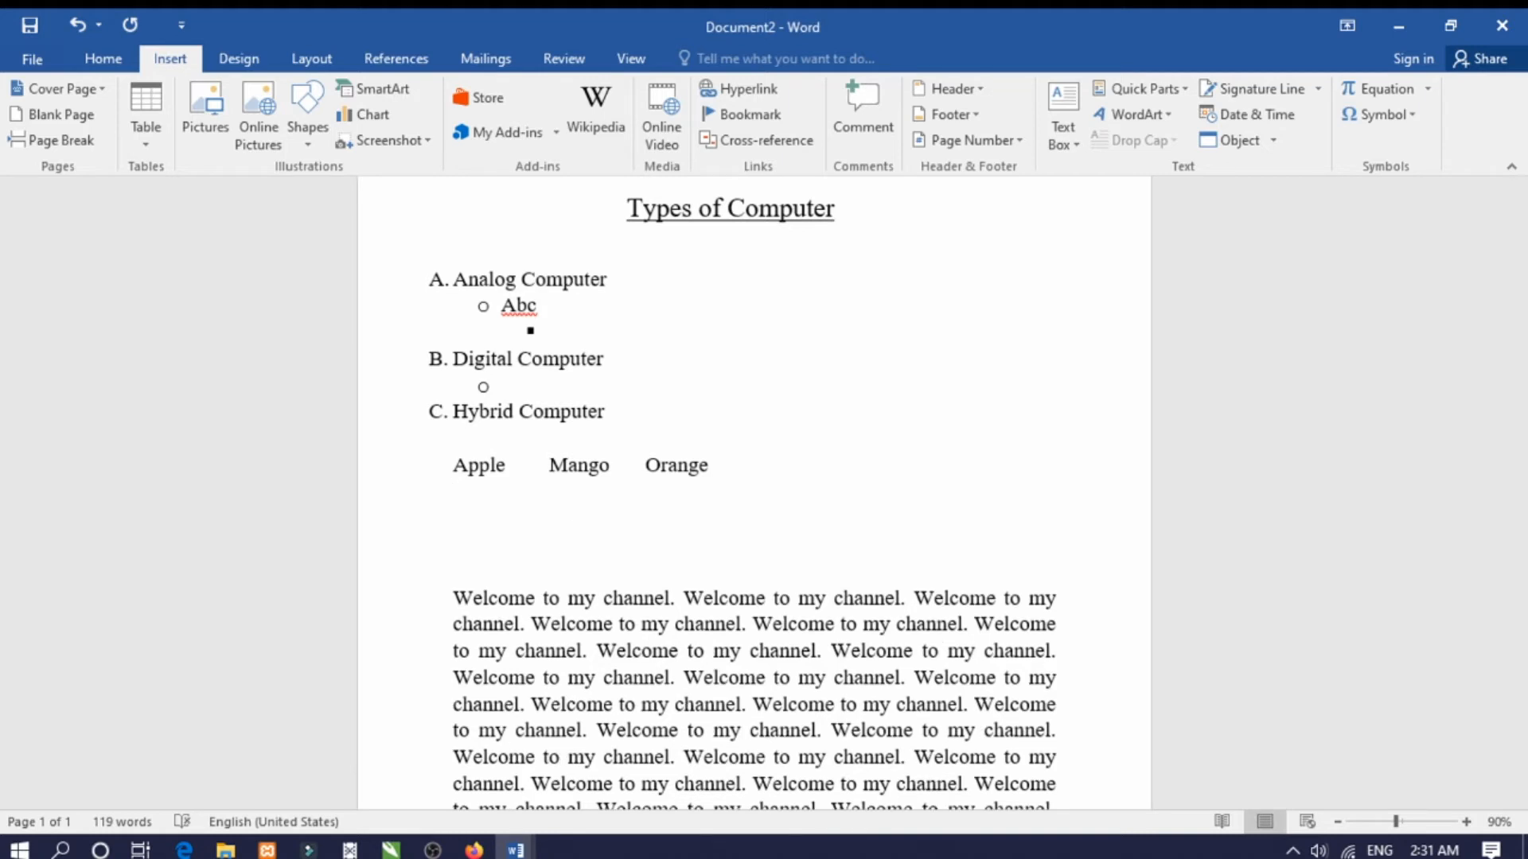
- Insert a table with four columns and four rows below the fruit words
{"action": "left_click", "coordinate": [157, 149]}
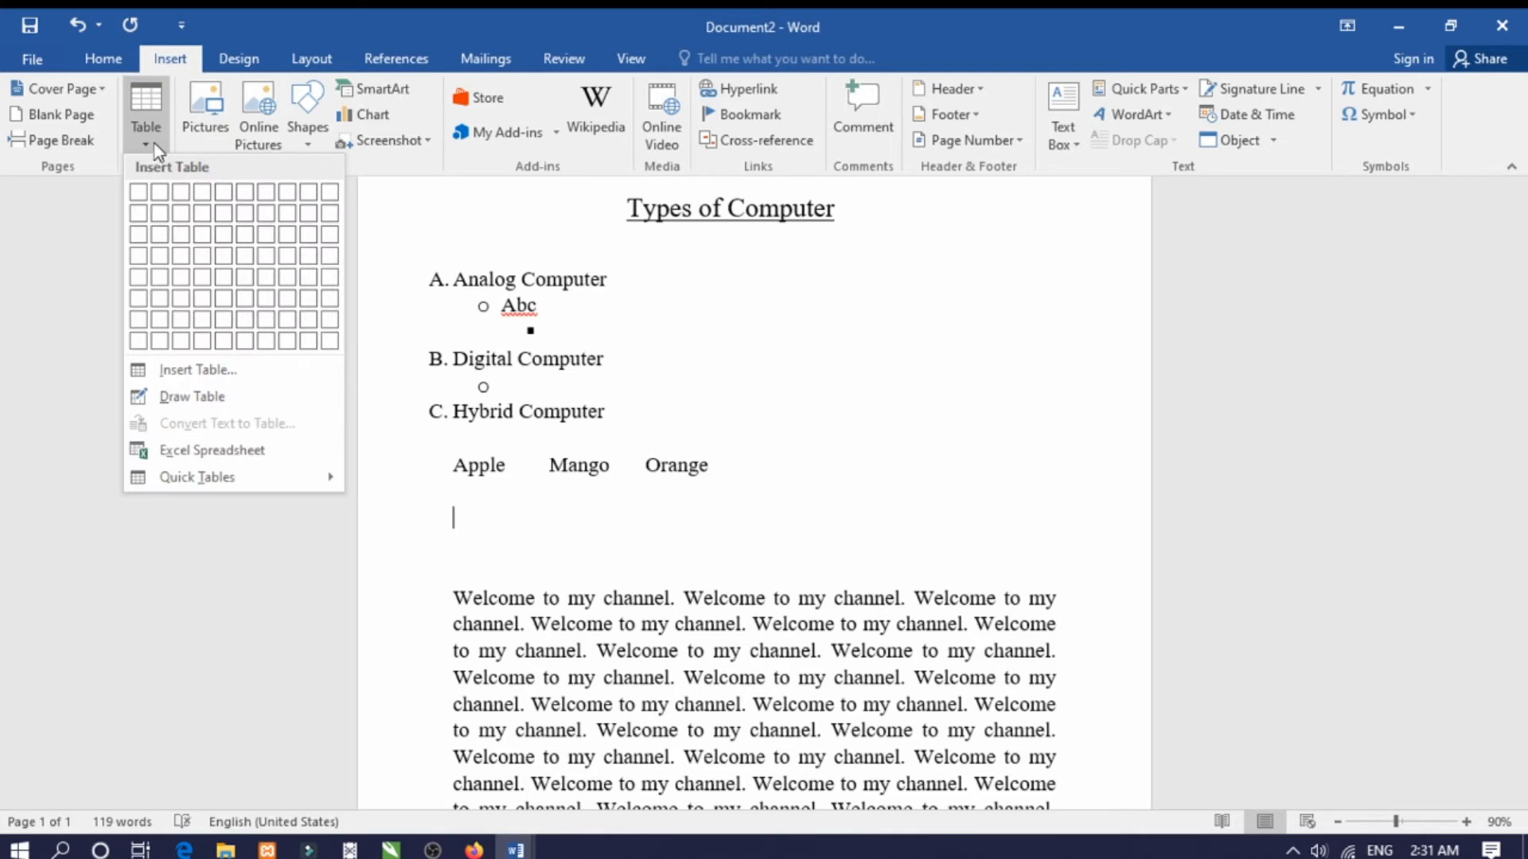
{"action": "left_click", "coordinate": [159, 149]}
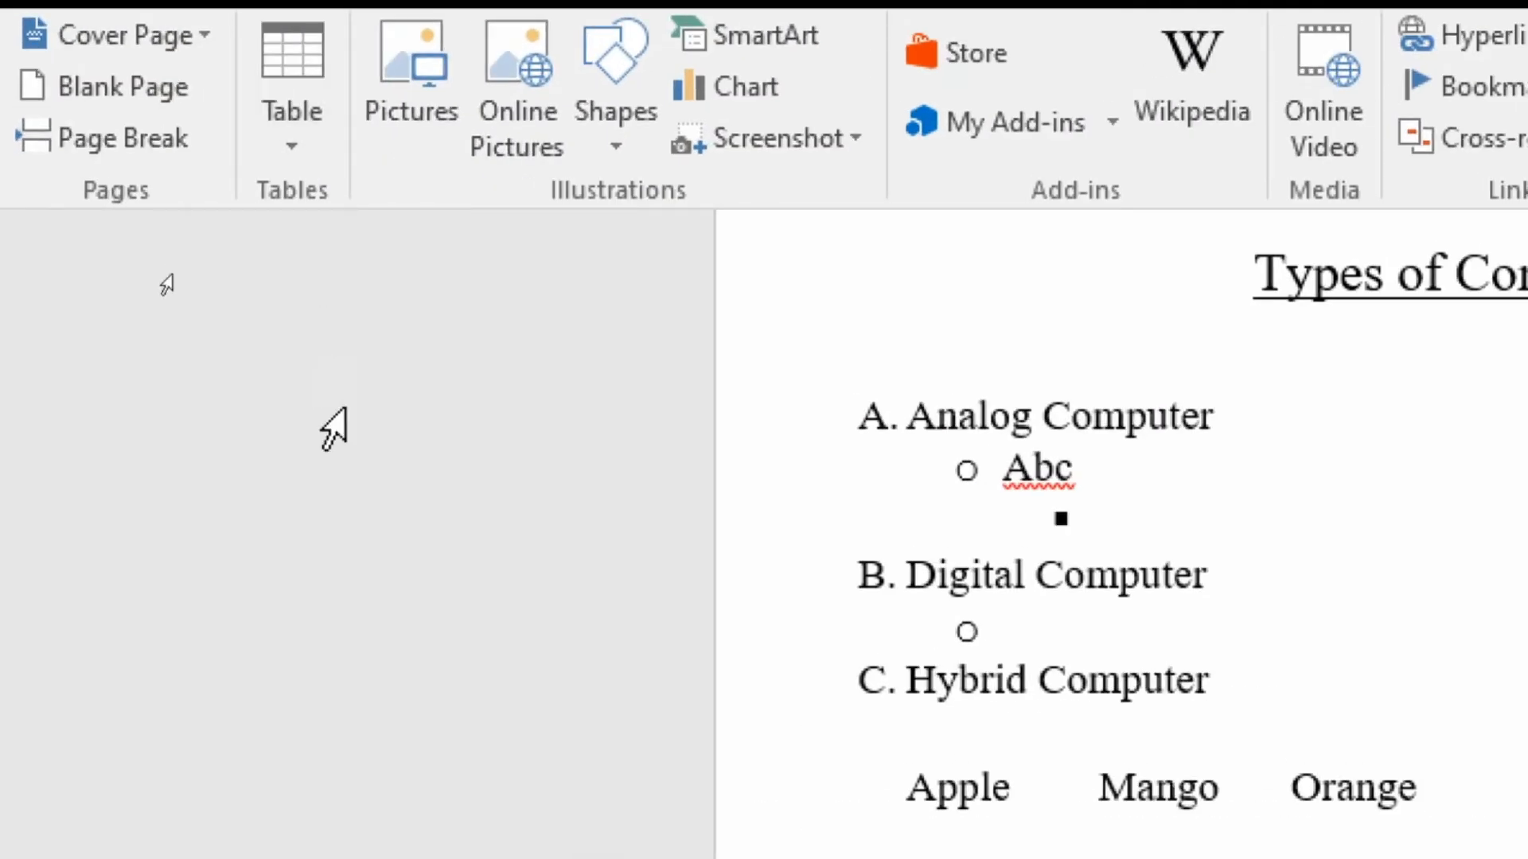
{"action": "left_click", "coordinate": [290, 129]}
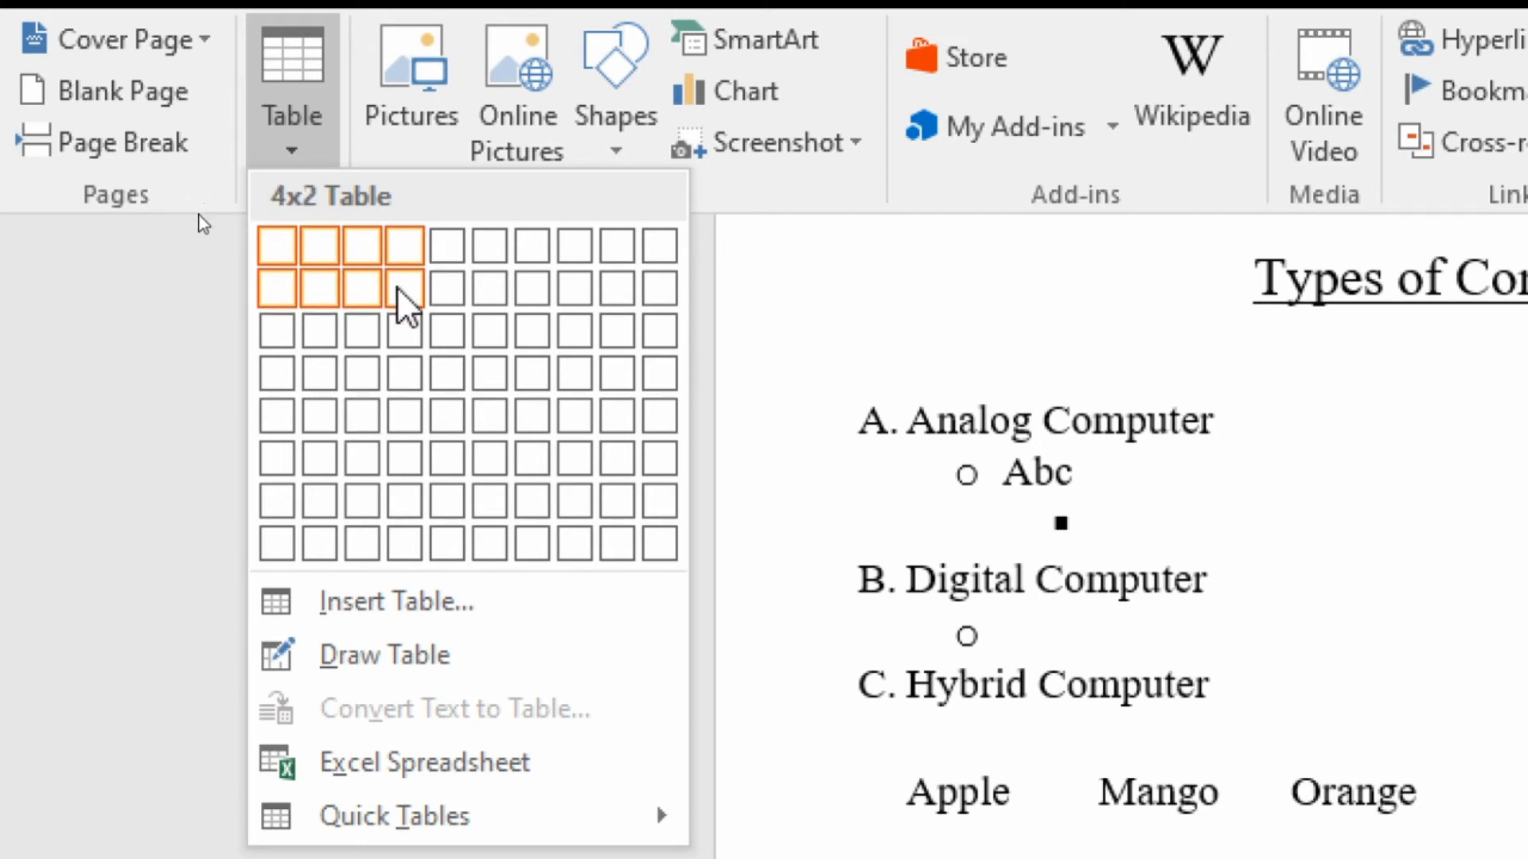
{"action": "left_click", "coordinate": [409, 362]}
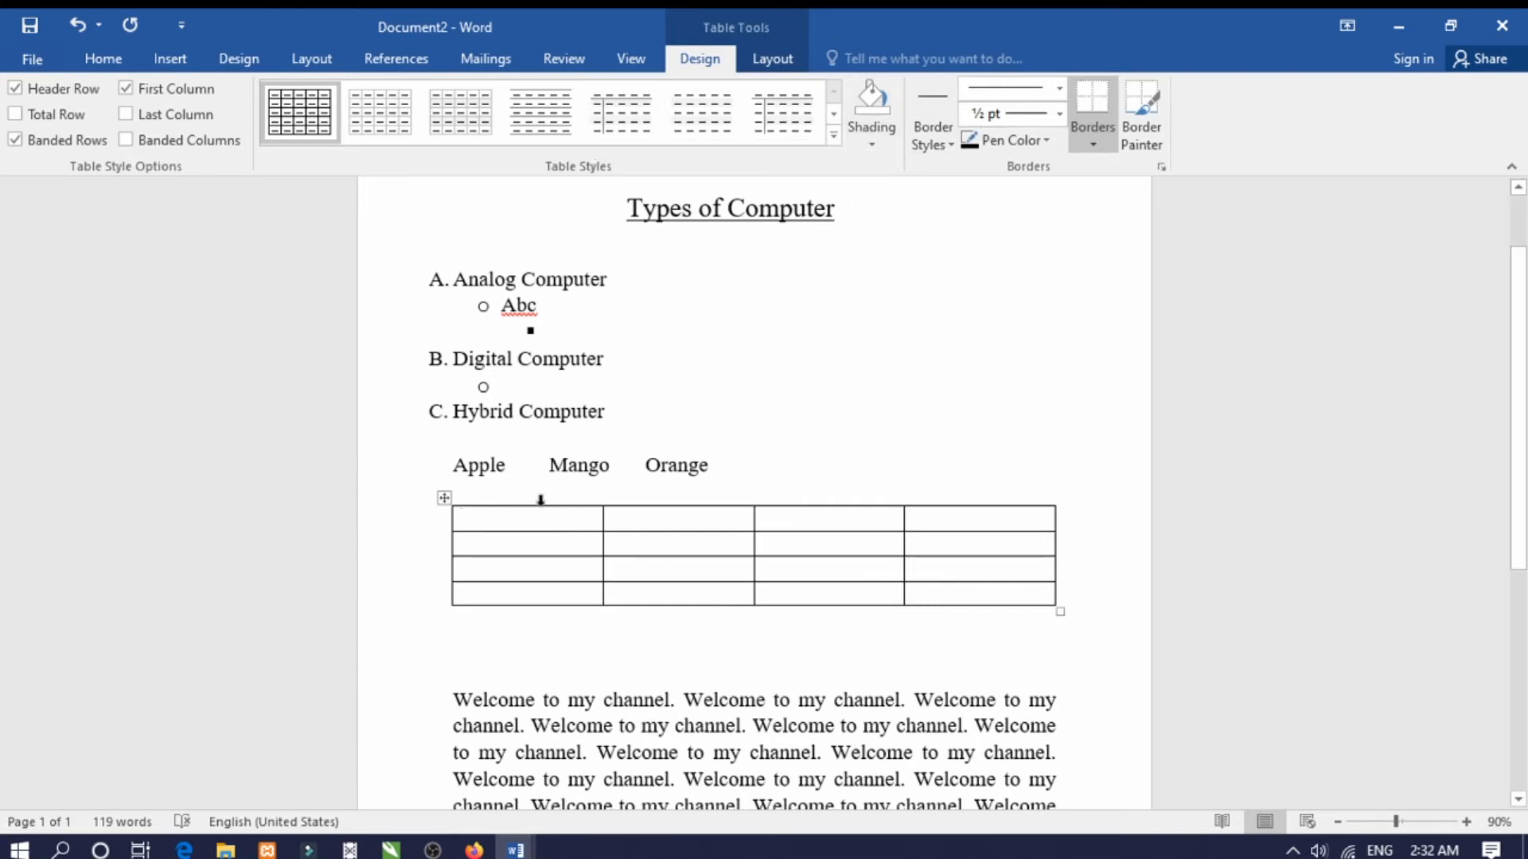
- Cut the word "Apple" from the fruit line and paste it into the first cell of the table
{"action": "left_click", "coordinate": [507, 467]}
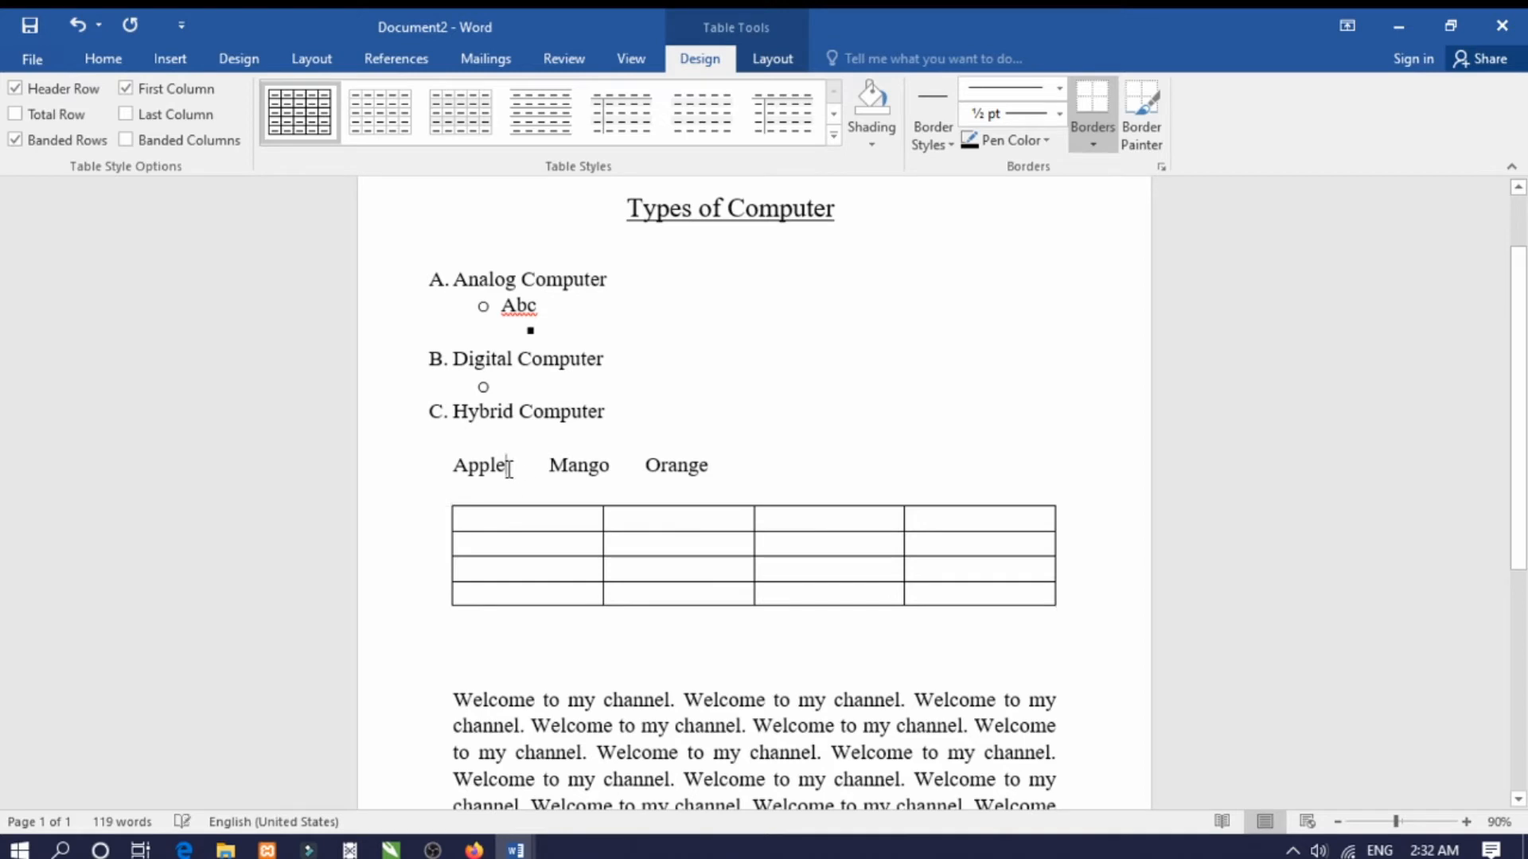
{"action": "left_click", "coordinate": [481, 507]}
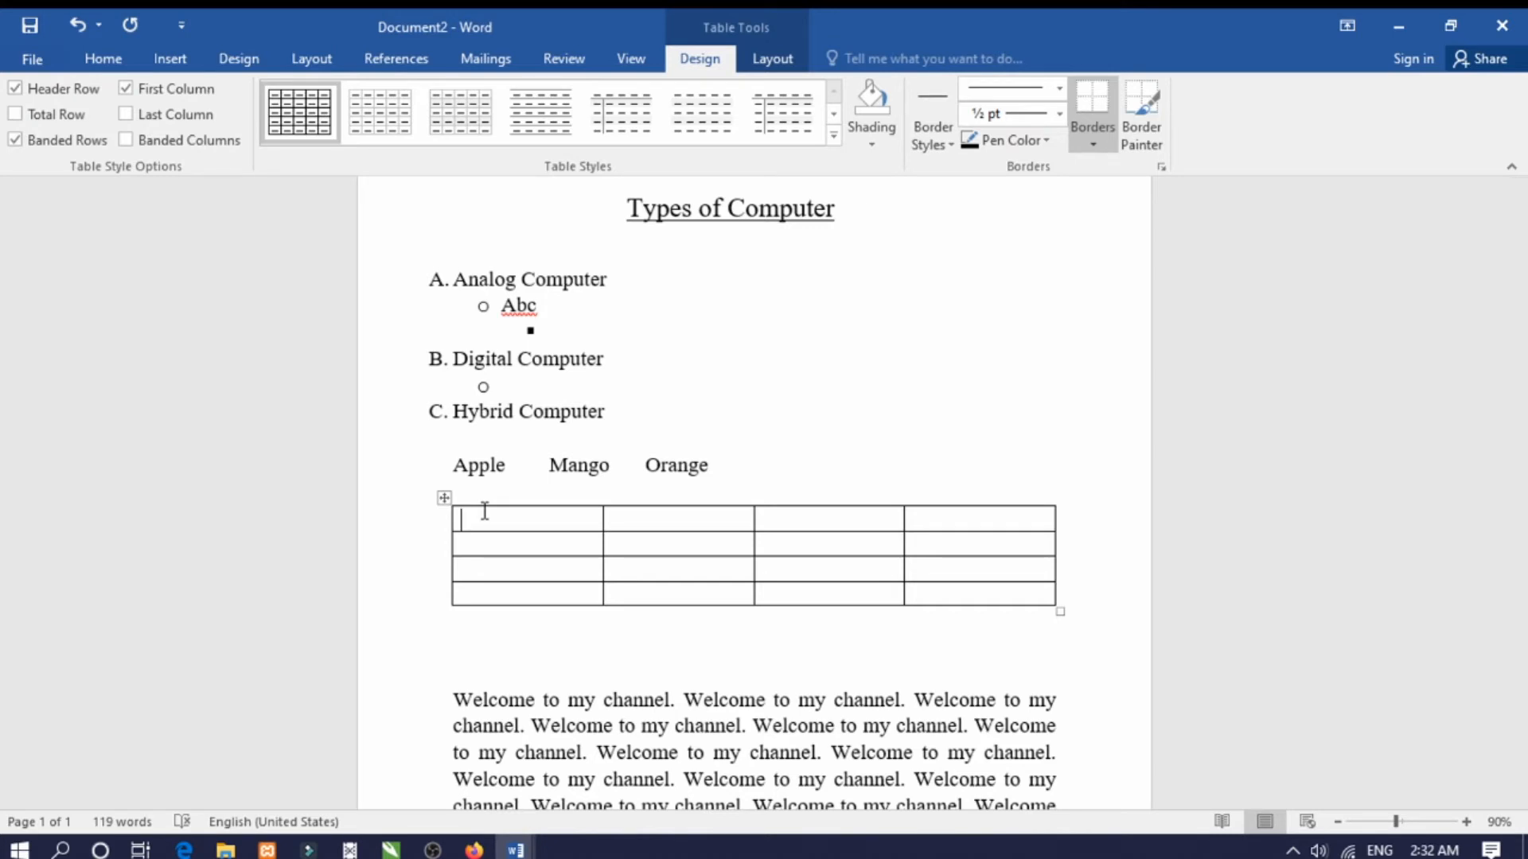
{"action": "left_click", "coordinate": [112, 70]}
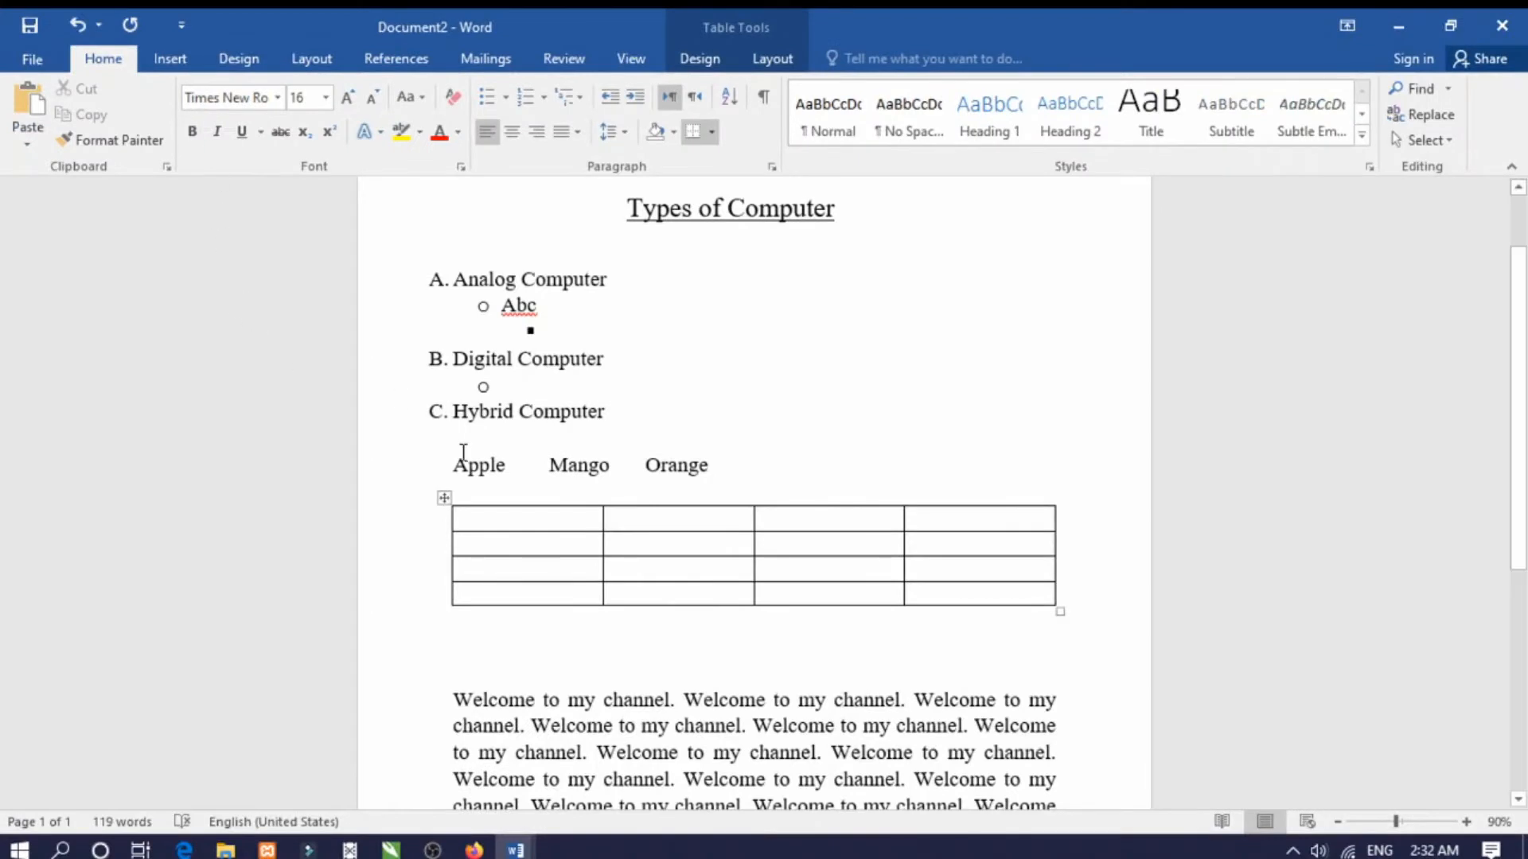
{"action": "left_click", "coordinate": [464, 464]}
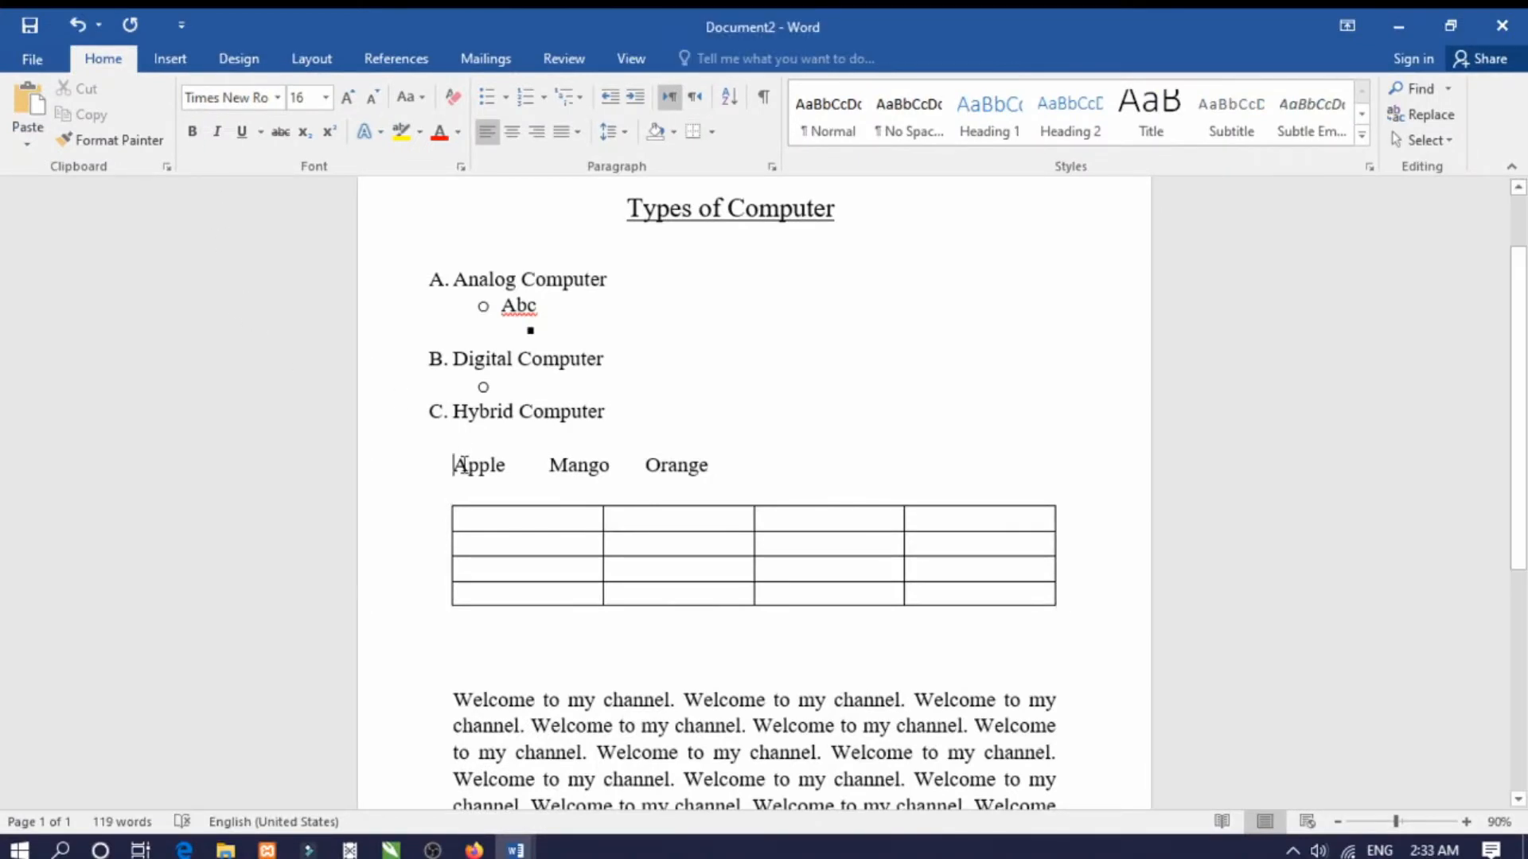
{"action": "key", "text": "shift+Right"}
{"action": "key", "text": "shift+Right"}
{"action": "key", "text": "shift+Right"}
{"action": "key", "text": "shift+Right"}
{"action": "key", "text": "shift+Right"}
{"action": "key", "text": "ctrl+c"}
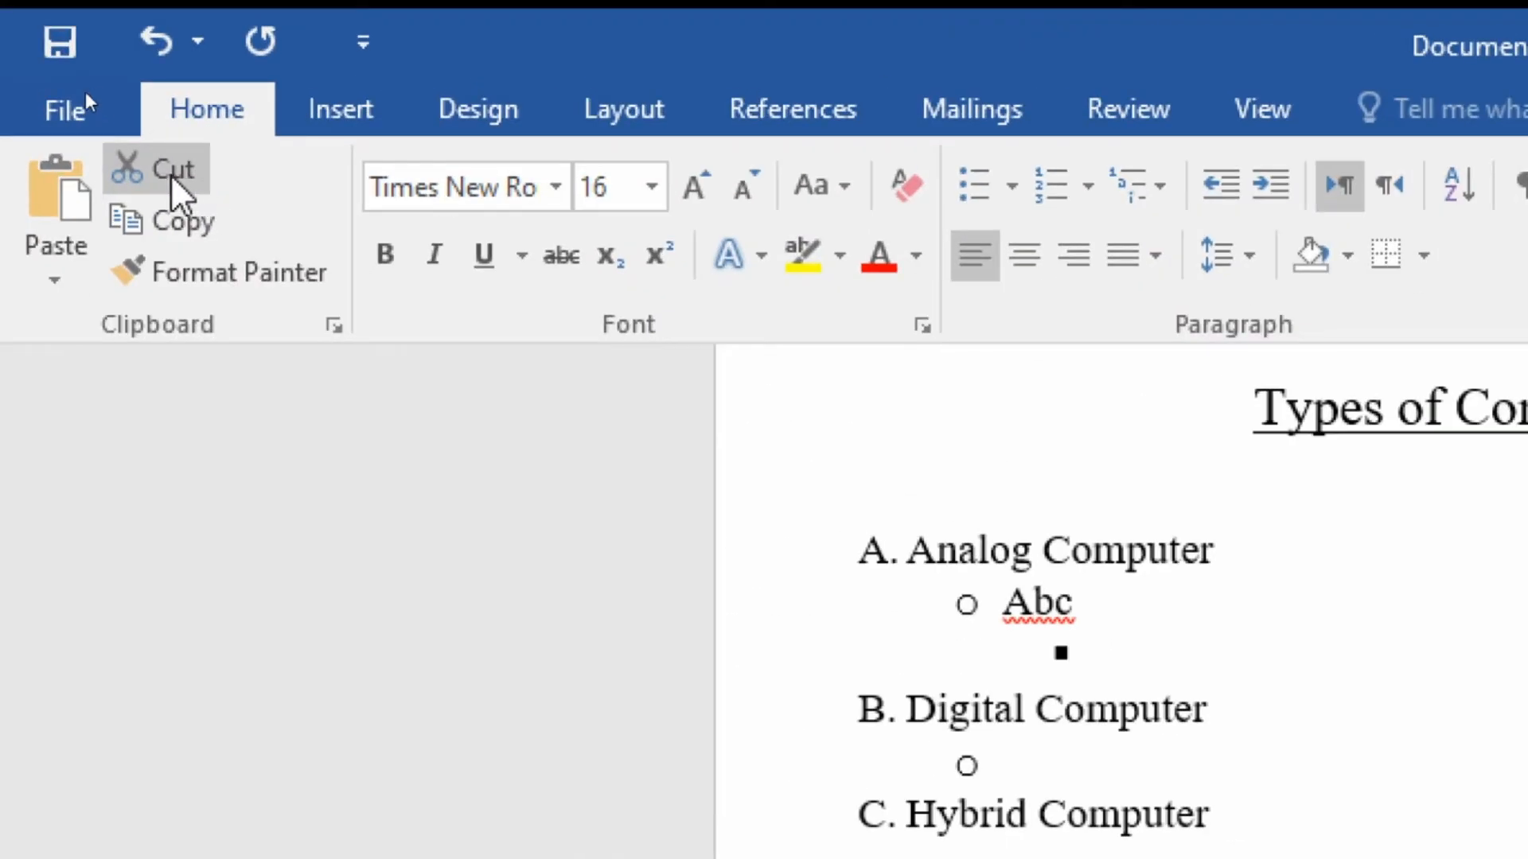
{"action": "left_click", "coordinate": [171, 180]}
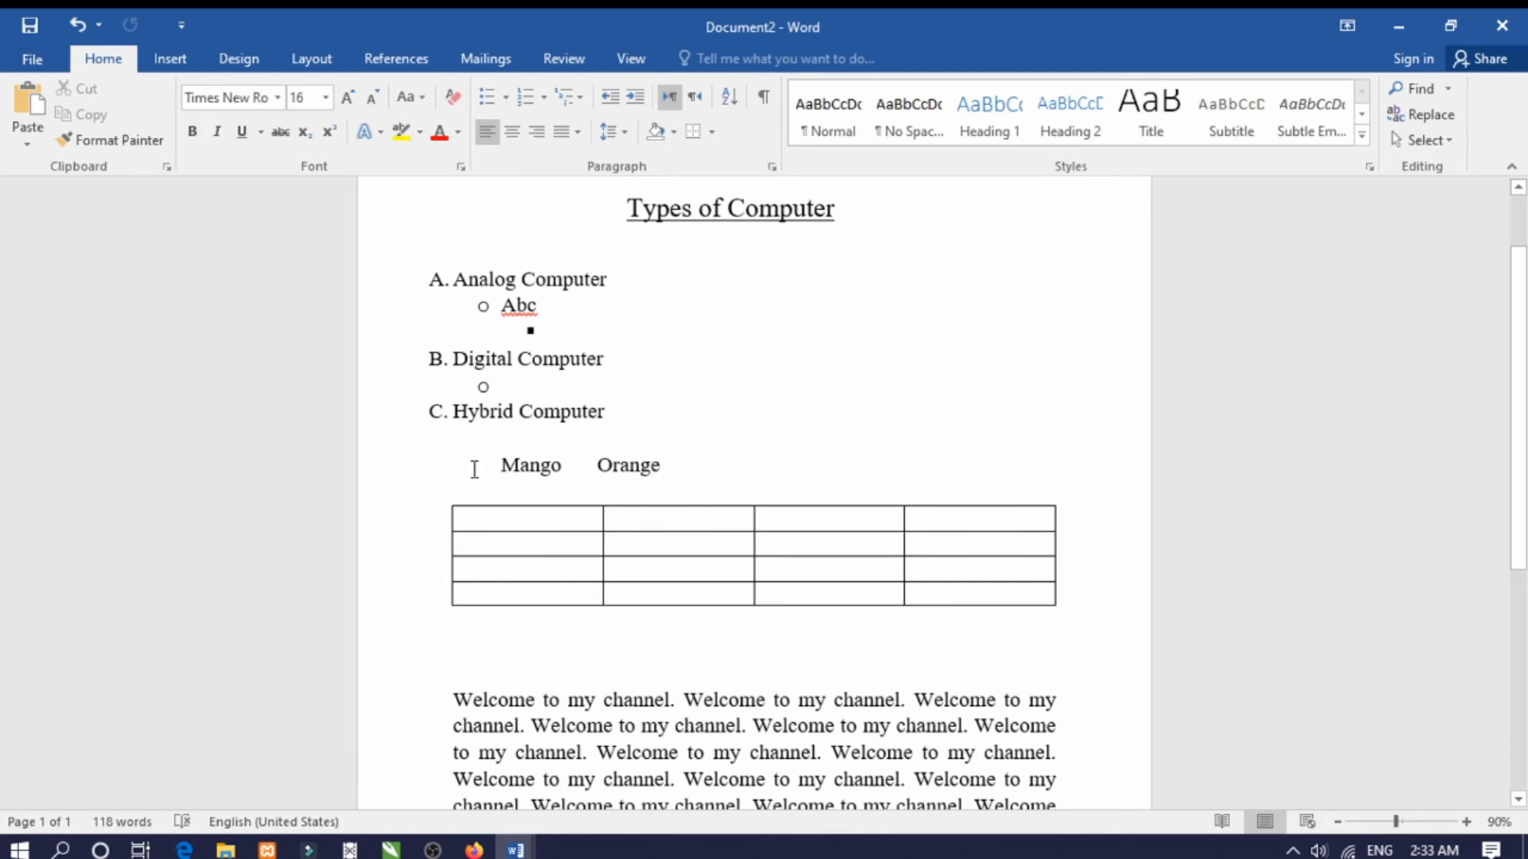
{"action": "left_click", "coordinate": [493, 524]}
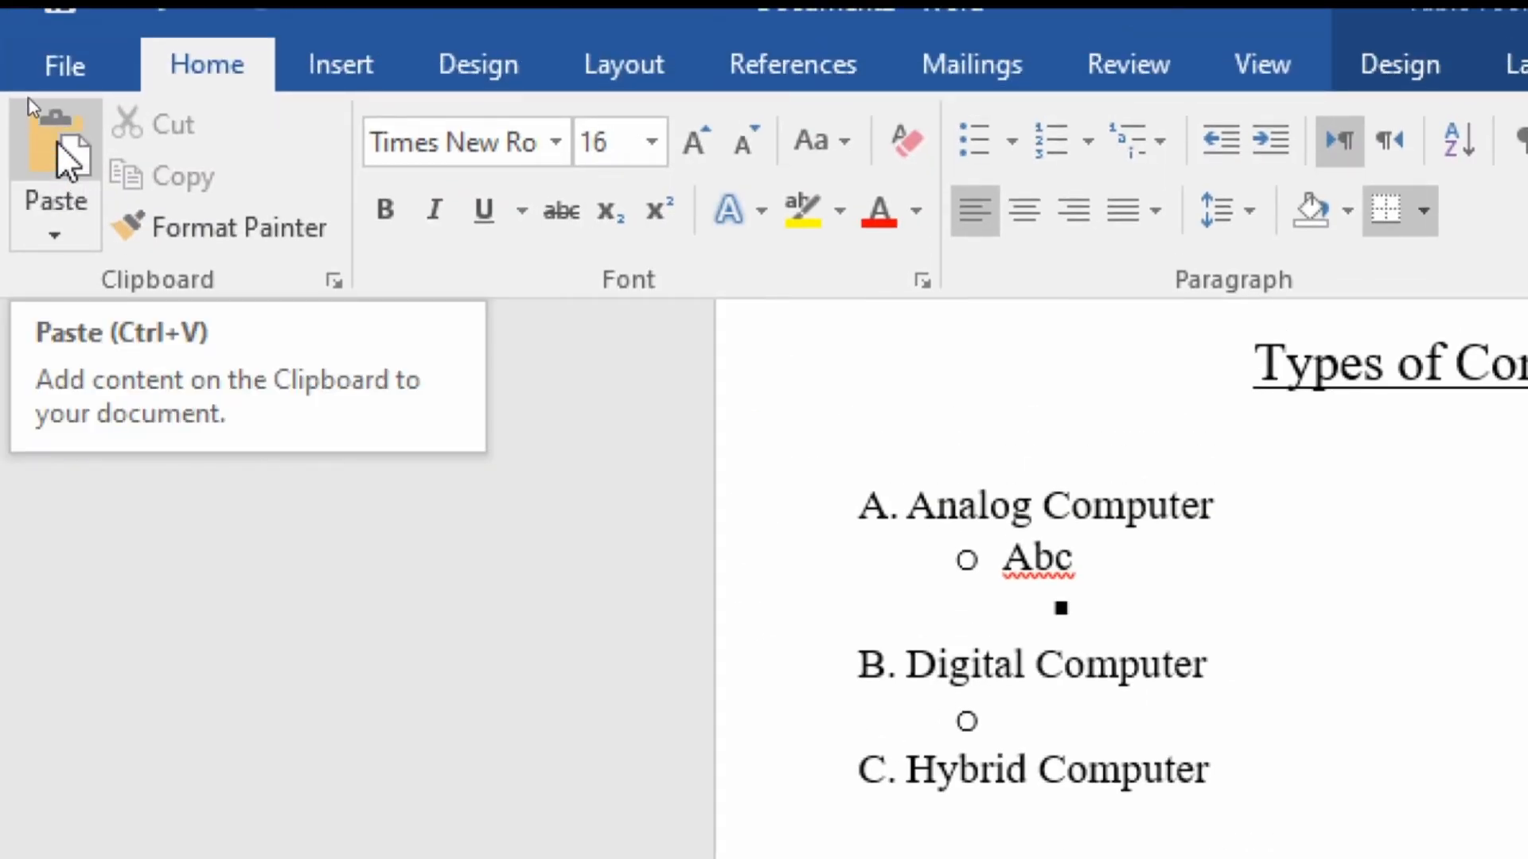
{"action": "left_click", "coordinate": [60, 148]}
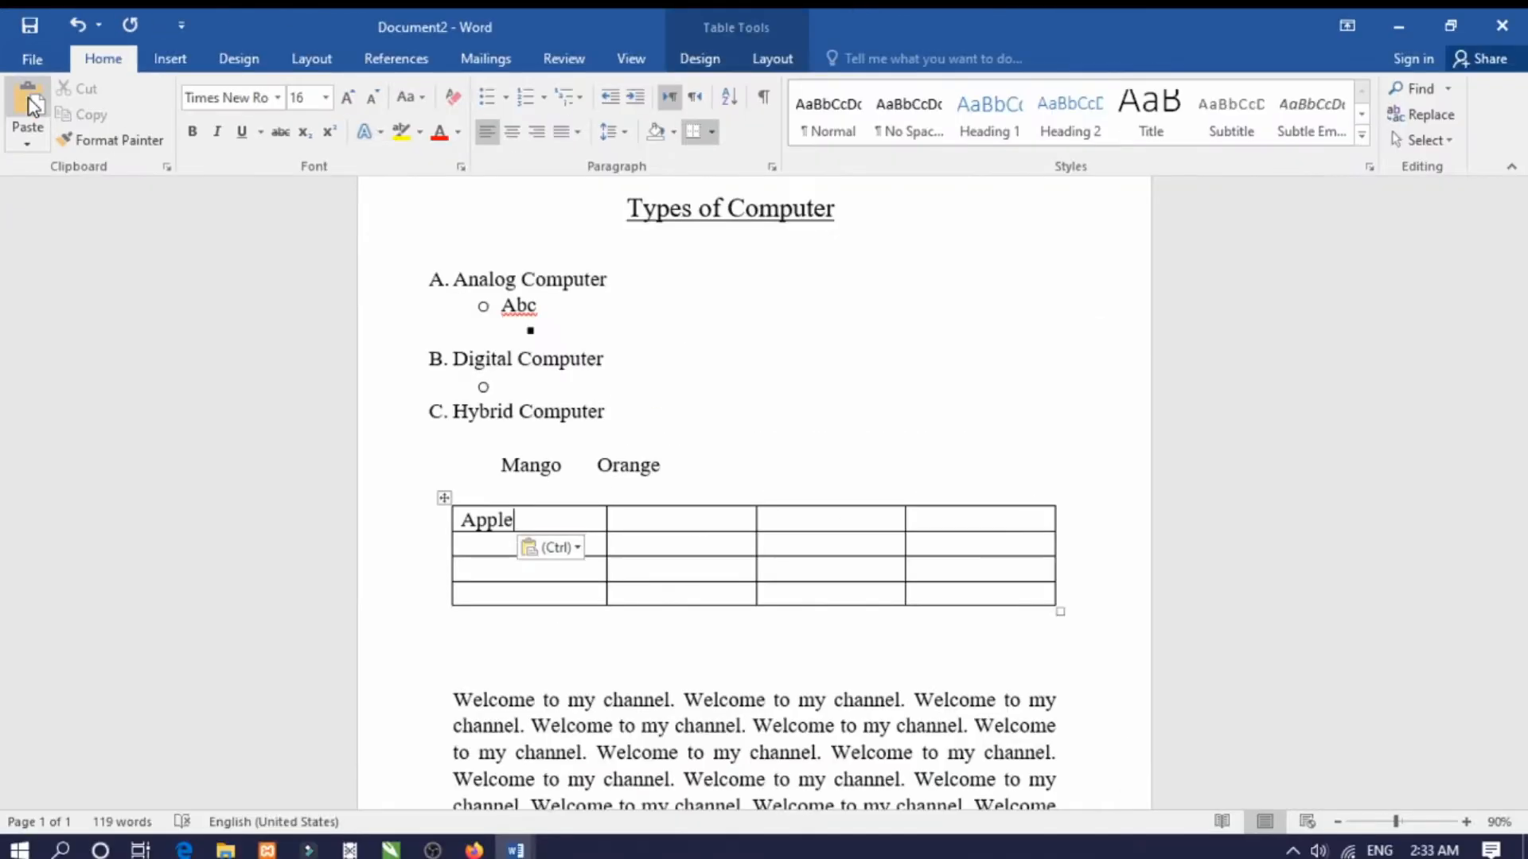
{"action": "key", "text": "ctrl"}
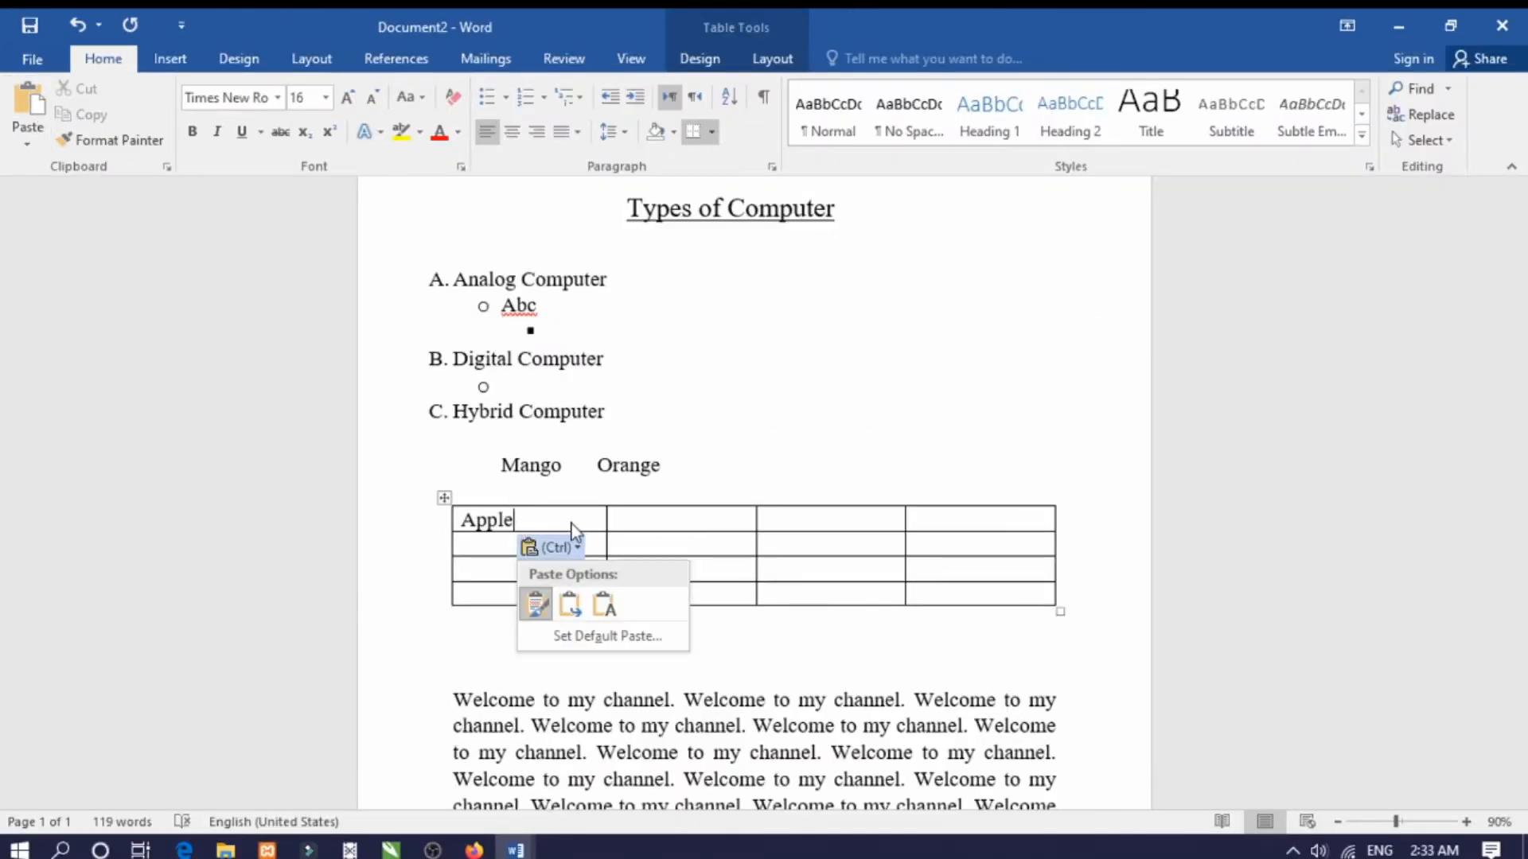
{"action": "left_click", "coordinate": [570, 516]}
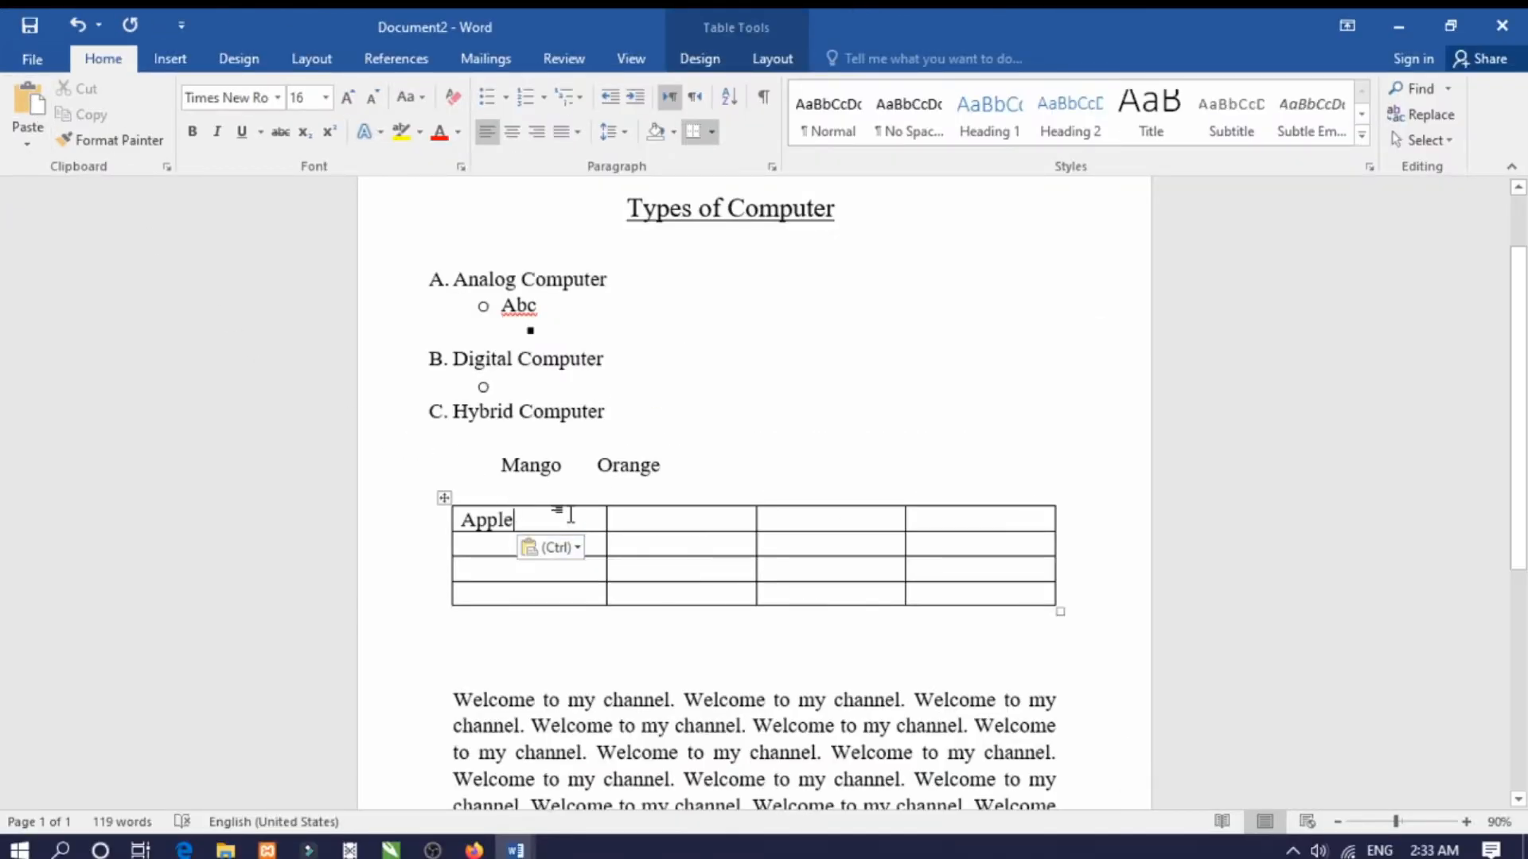
- Copy the word "Mango" from the fruit line and paste it into the second cell of the table's first row
{"action": "double_click", "coordinate": [520, 470]}
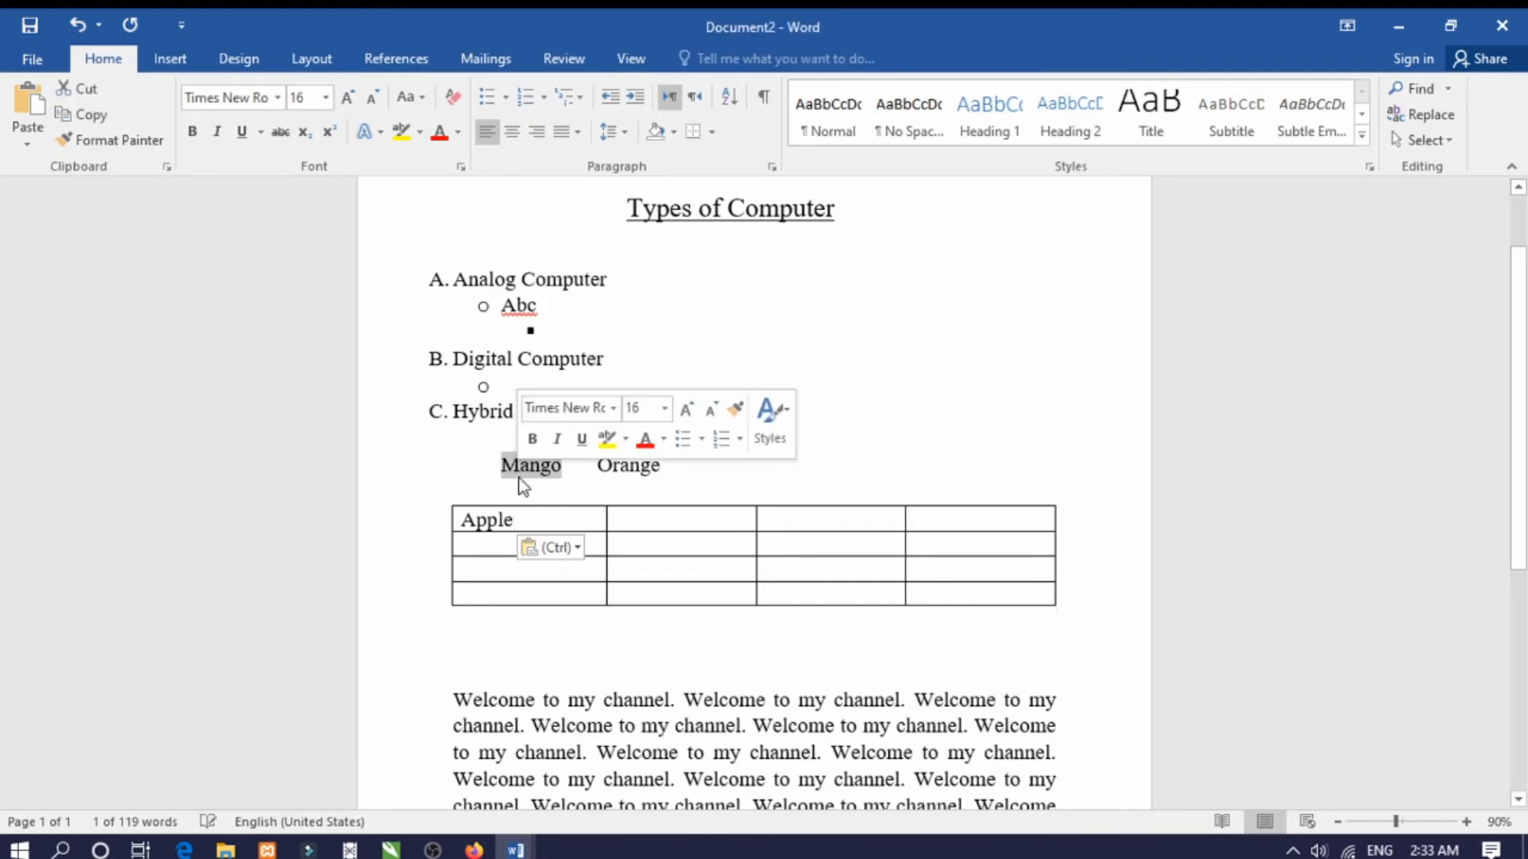
{"action": "left_click", "coordinate": [533, 518]}
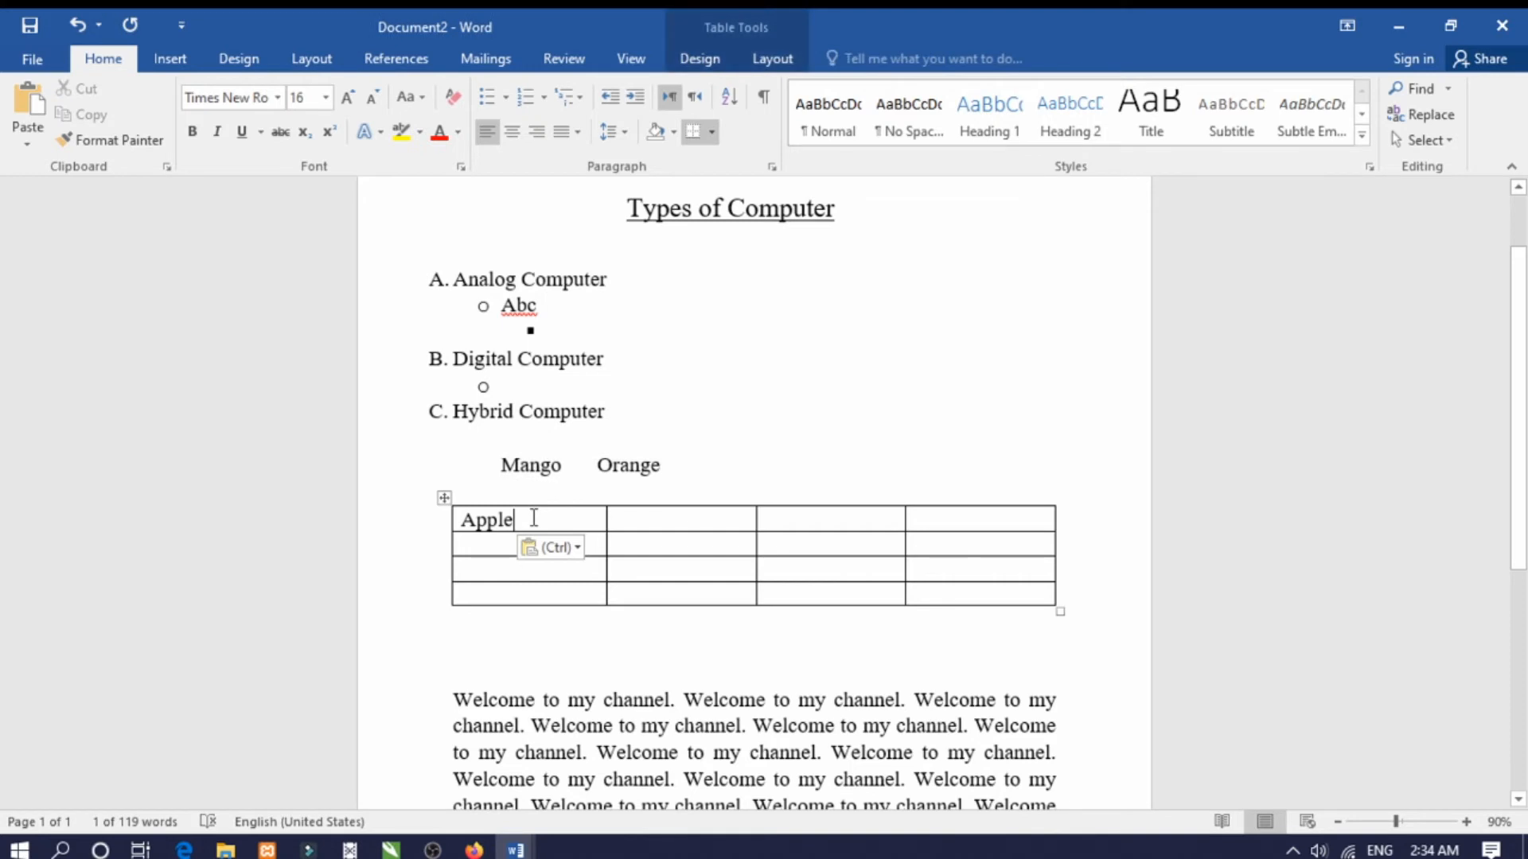
{"action": "double_click", "coordinate": [536, 466]}
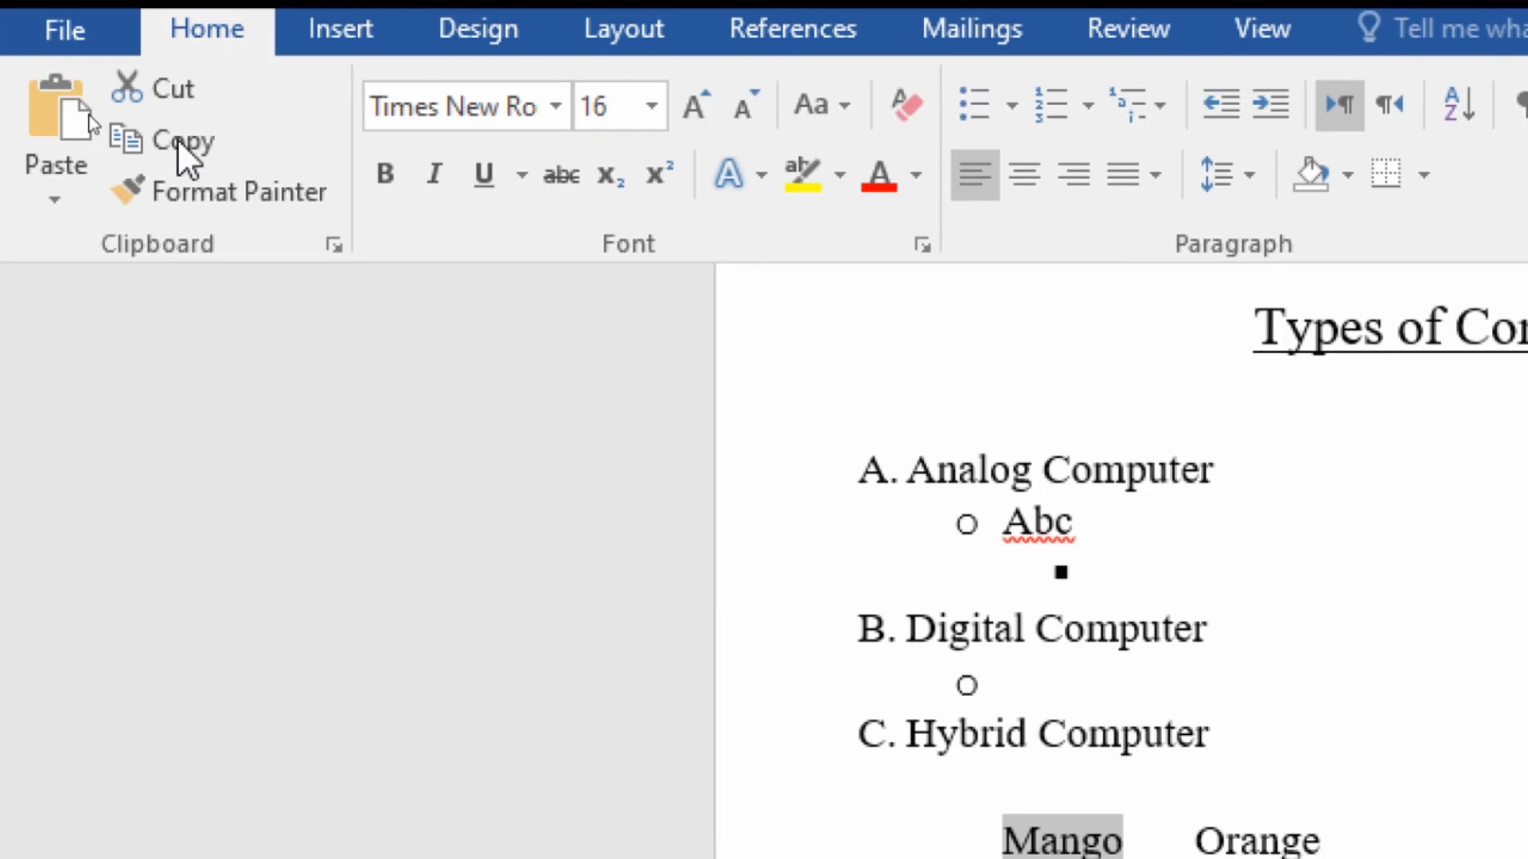
{"action": "left_click", "coordinate": [177, 140]}
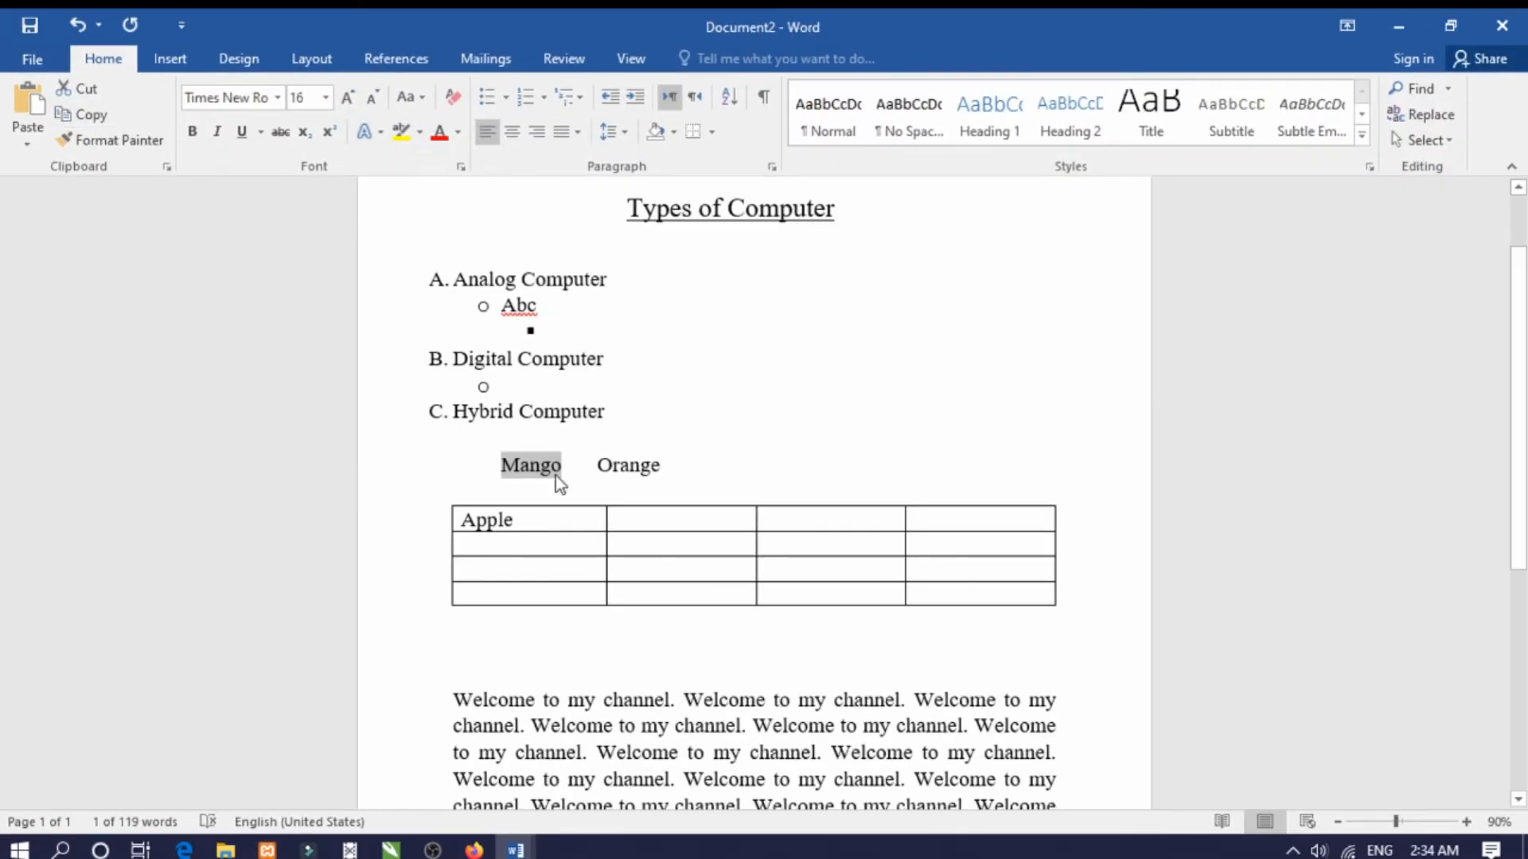
{"action": "left_click", "coordinate": [647, 519]}
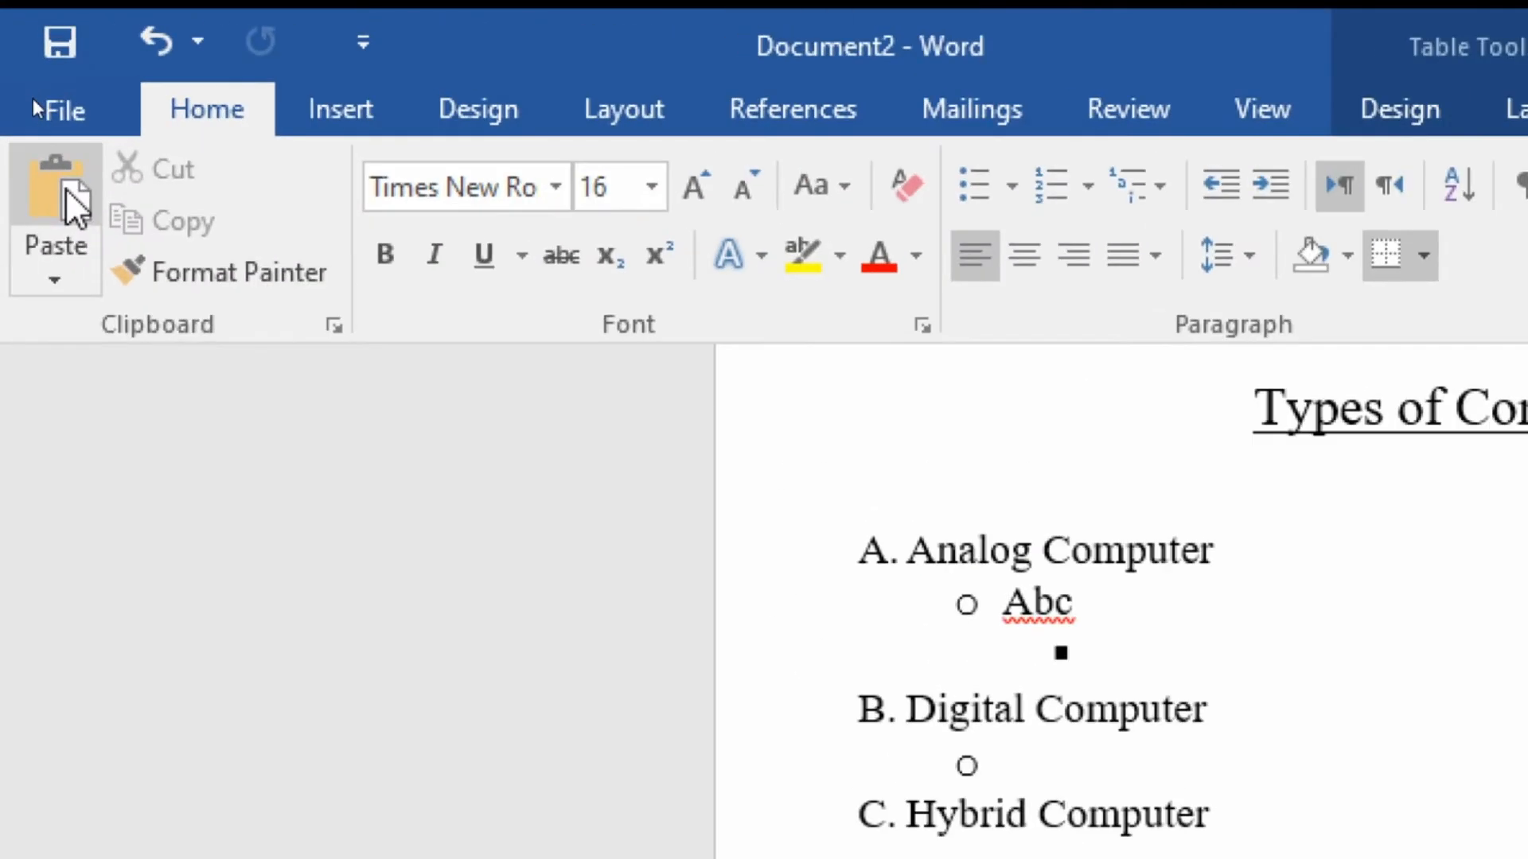
{"action": "left_click", "coordinate": [63, 188]}
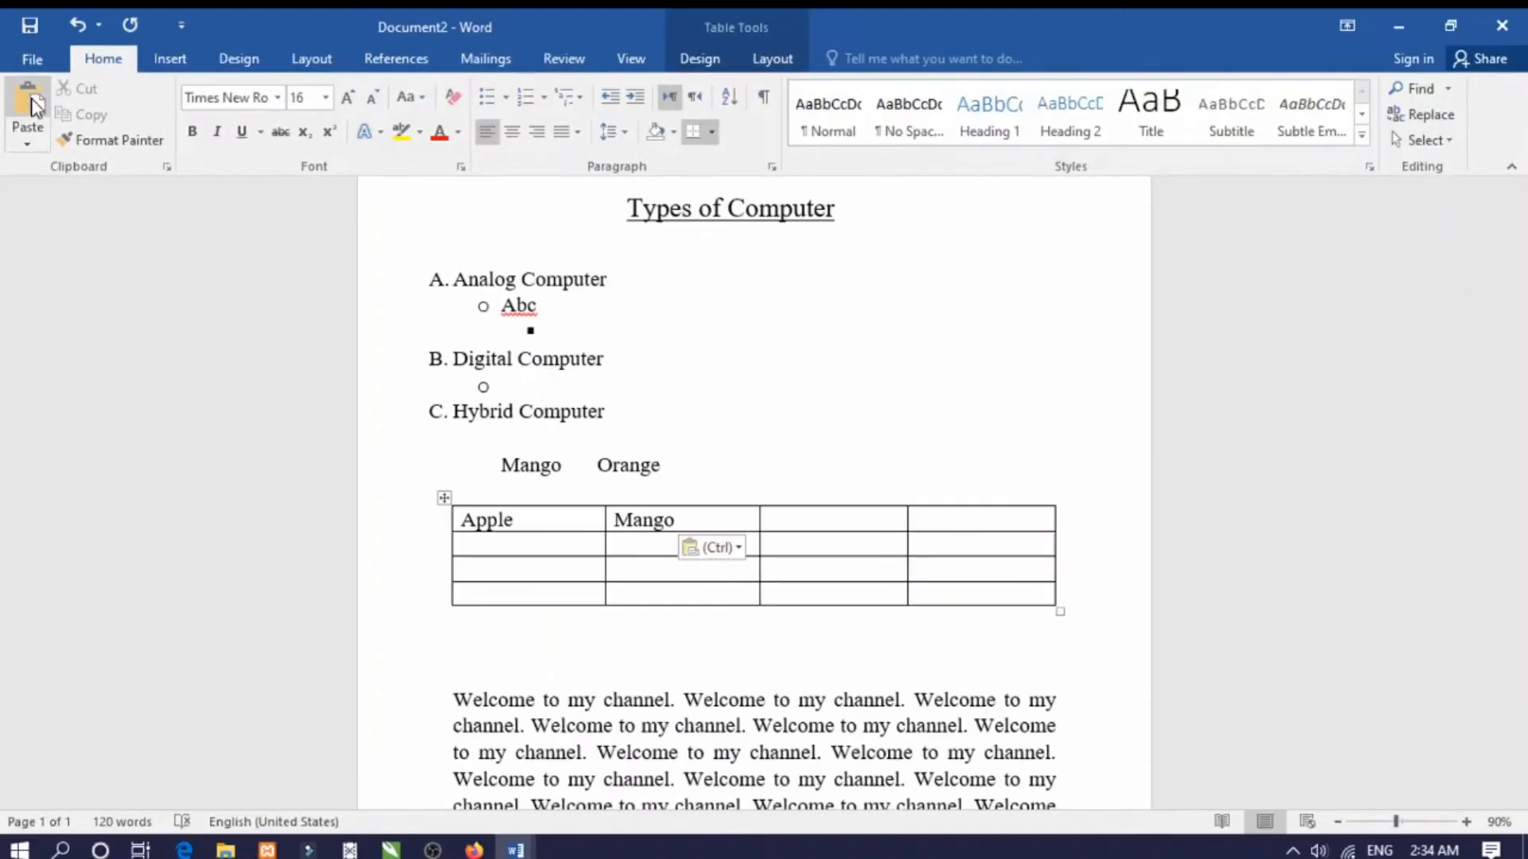
{"action": "key", "text": "ctrl"}
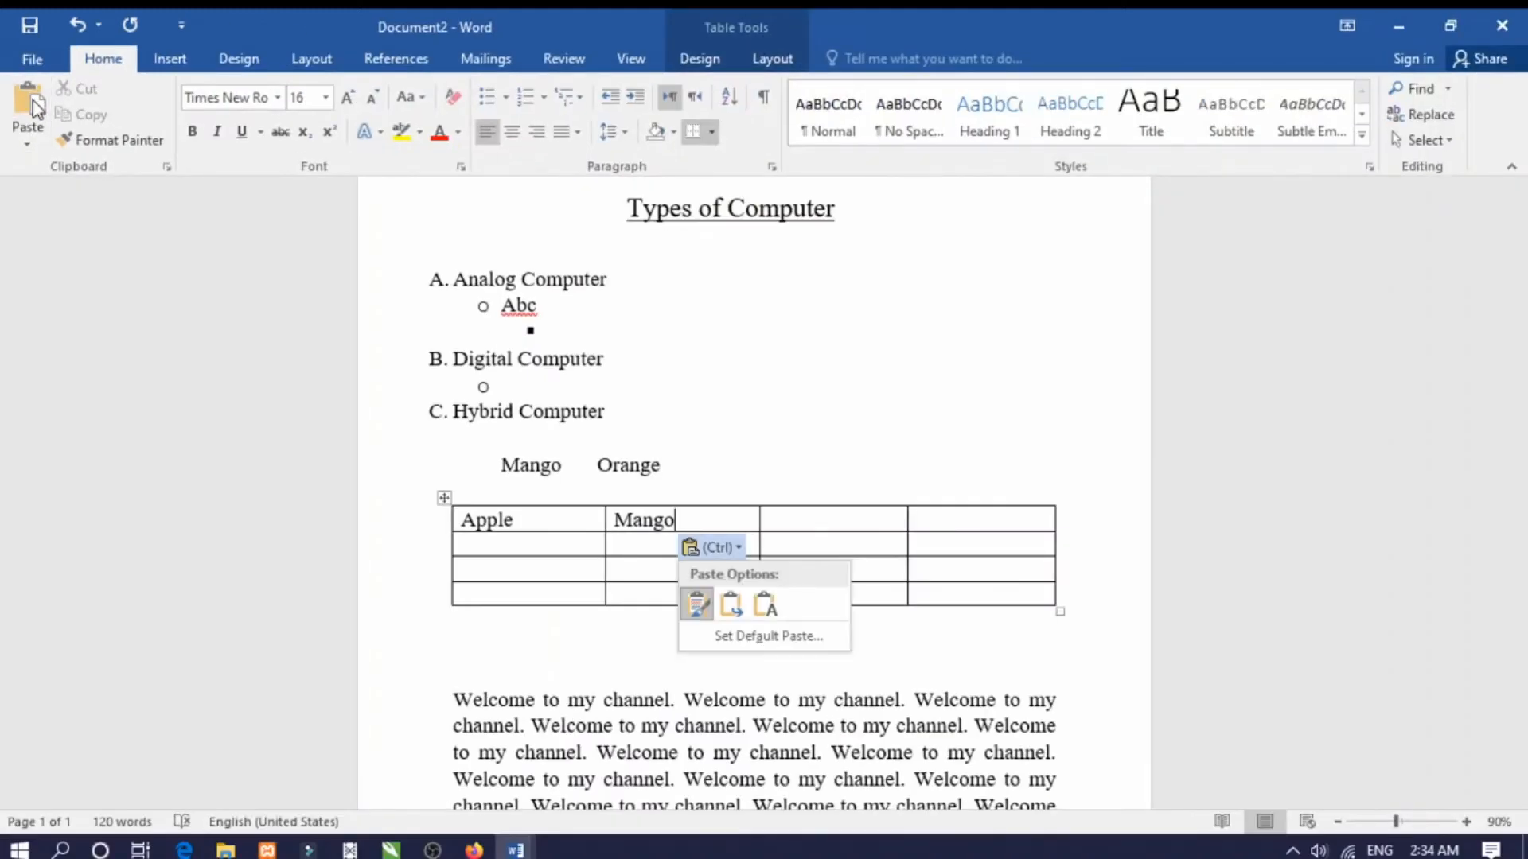
{"action": "left_click", "coordinate": [623, 538]}
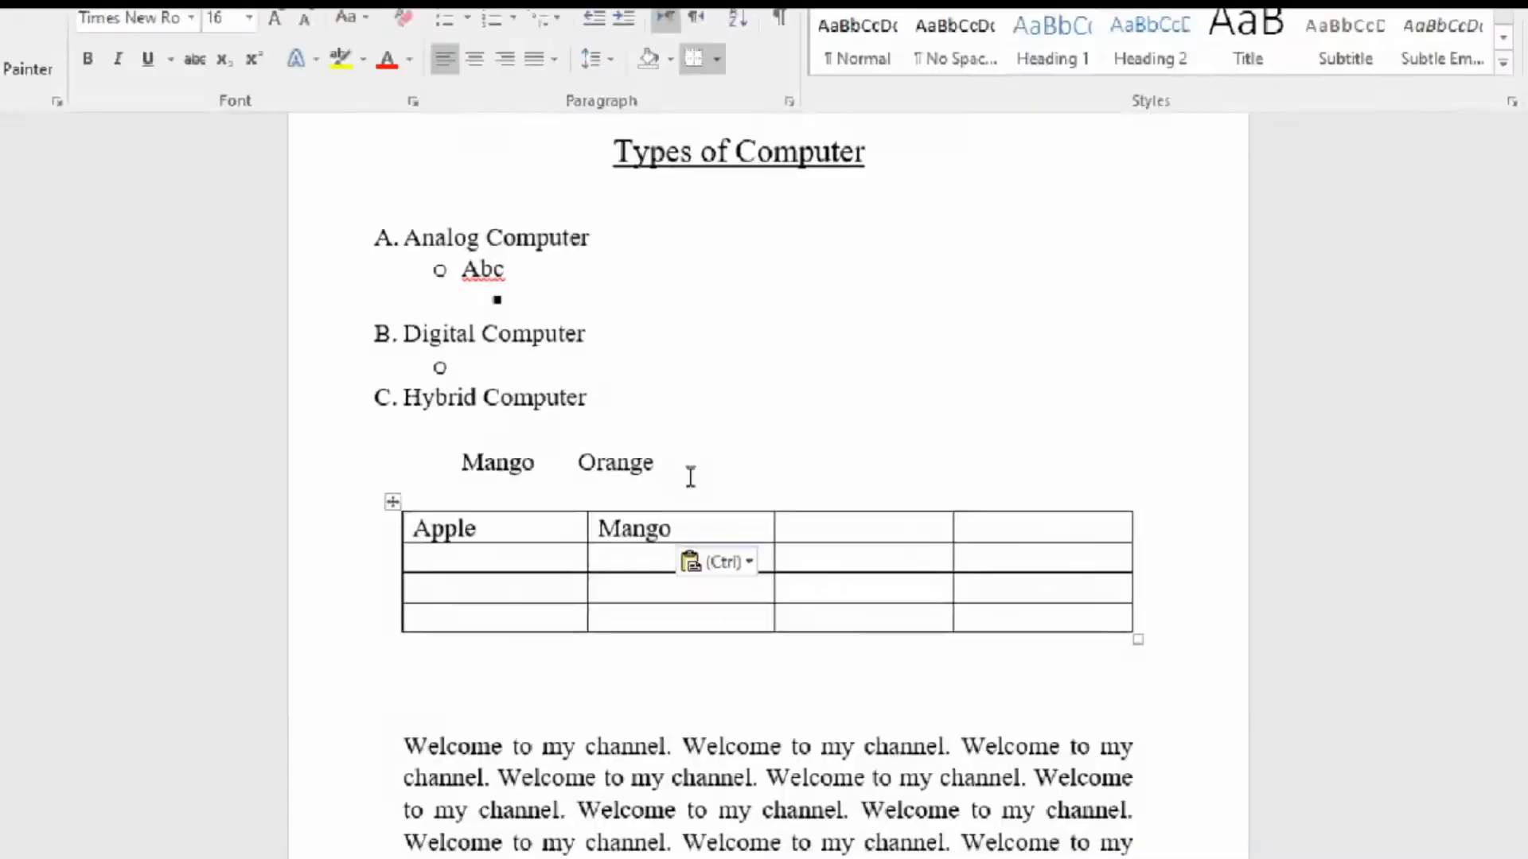
{"action": "key", "text": "ctrl"}
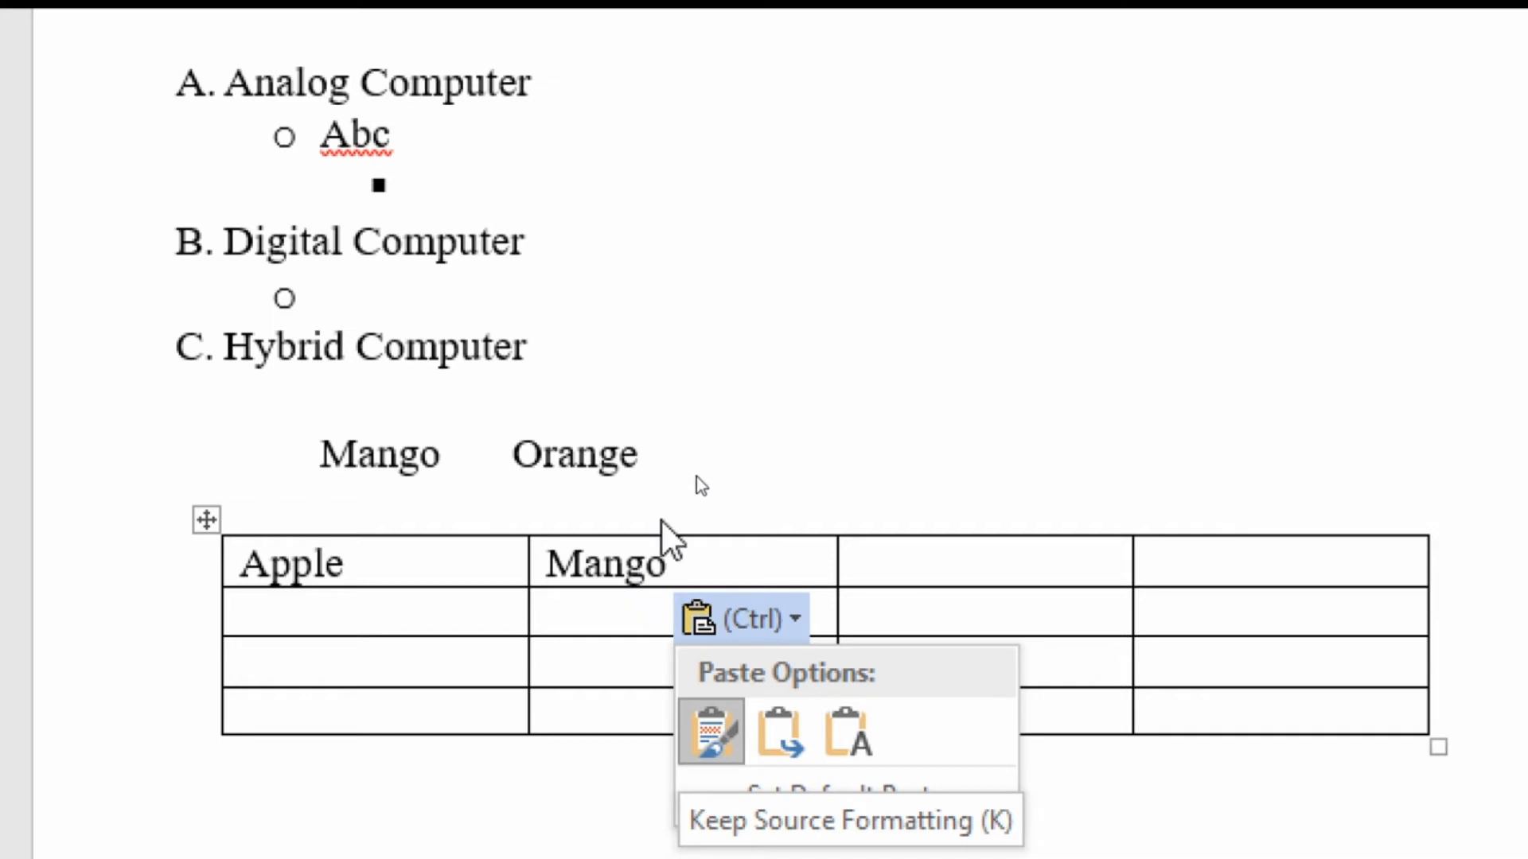
{"action": "left_click", "coordinate": [793, 427]}
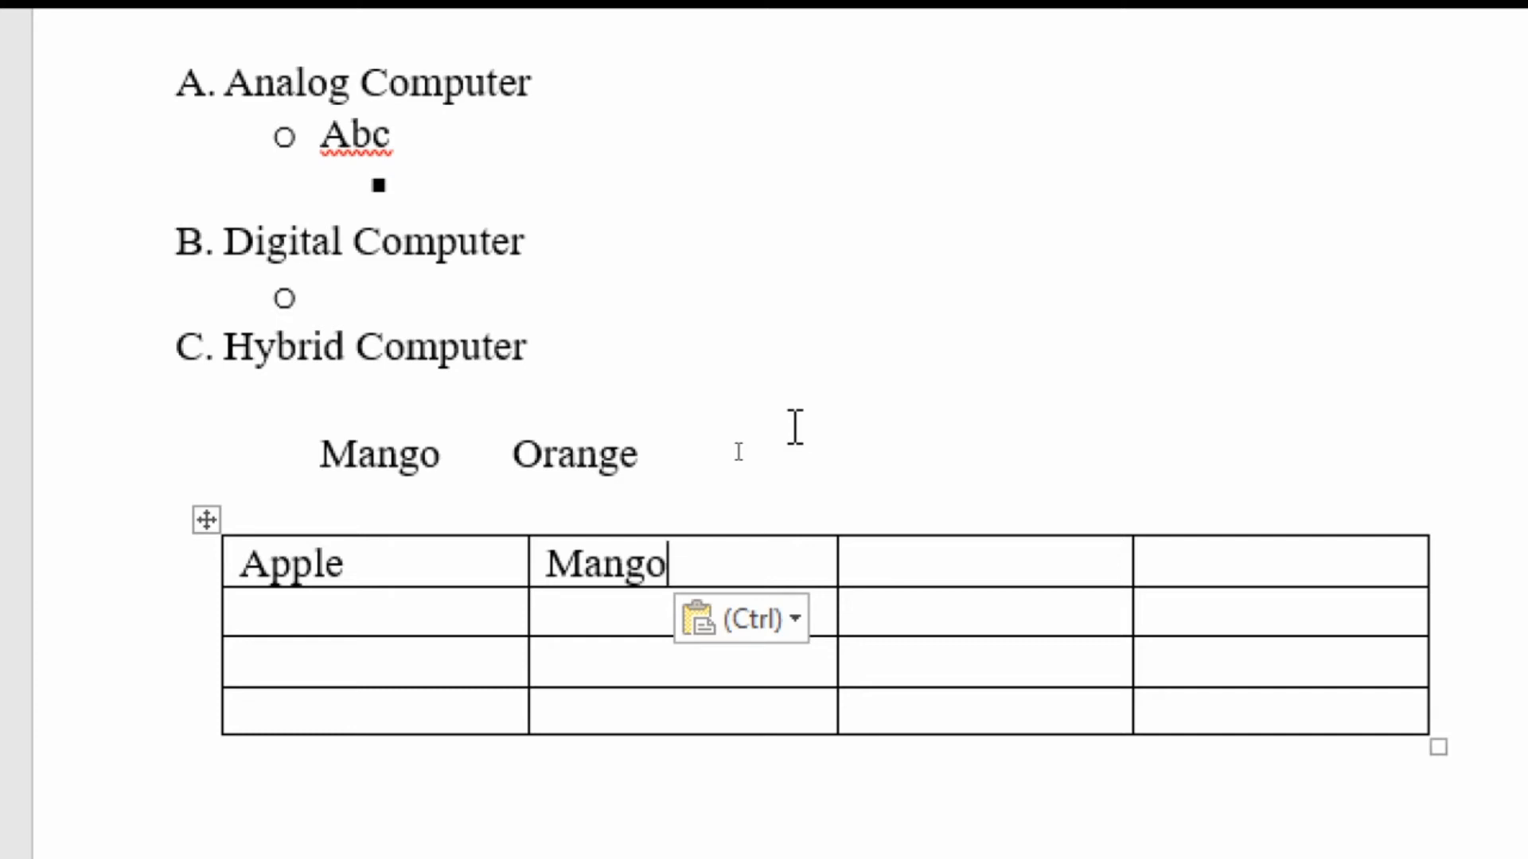
{"action": "key", "text": "ctrl"}
{"action": "key", "text": "Escape"}
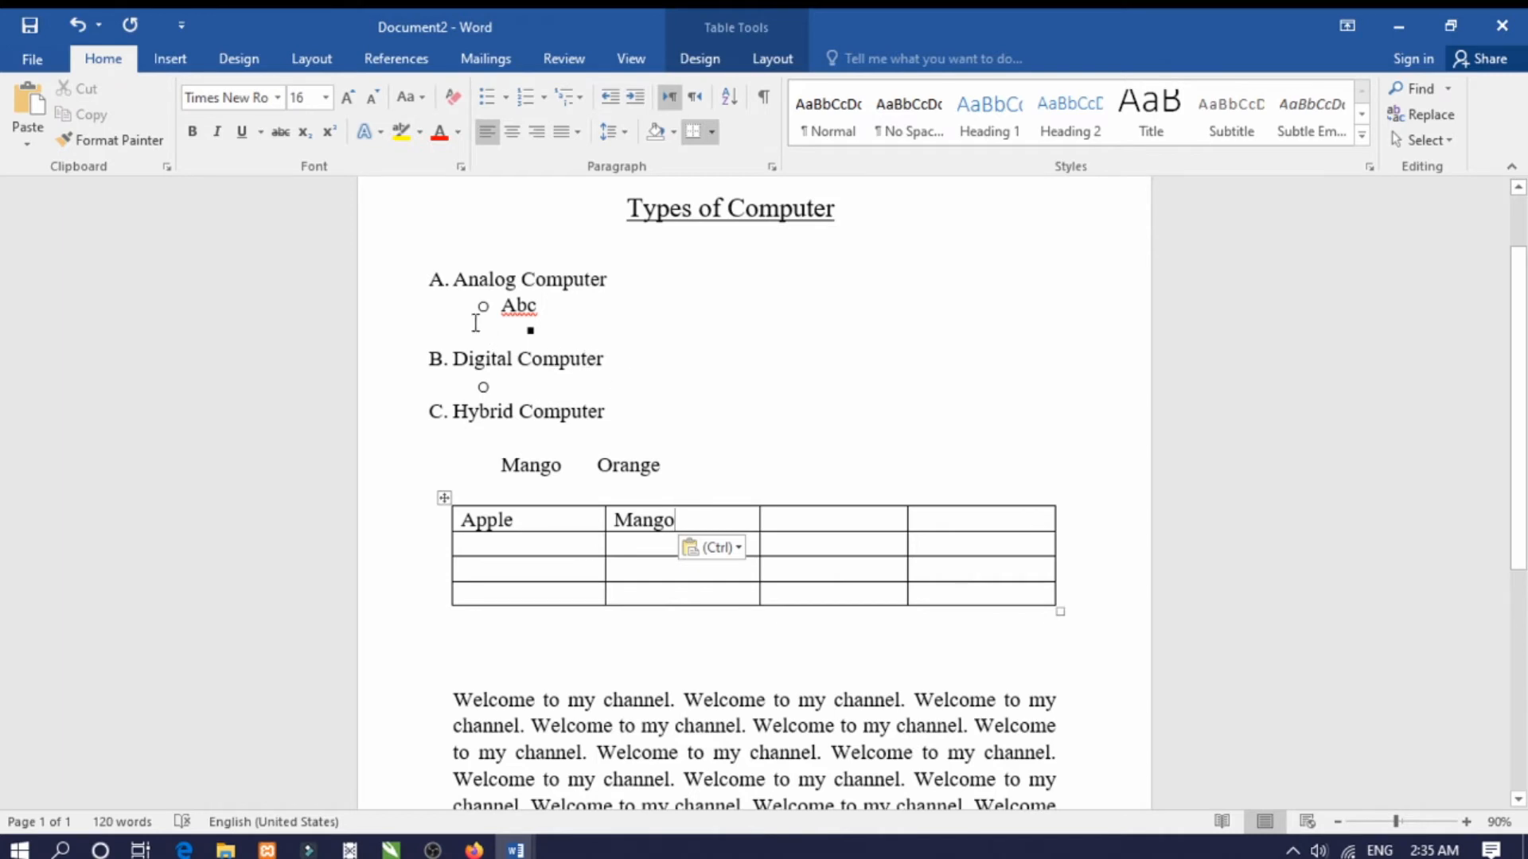
- Insert the "logo" picture from the Pictures folder after "Mango" in the table's first row
{"action": "left_click", "coordinate": [173, 64]}
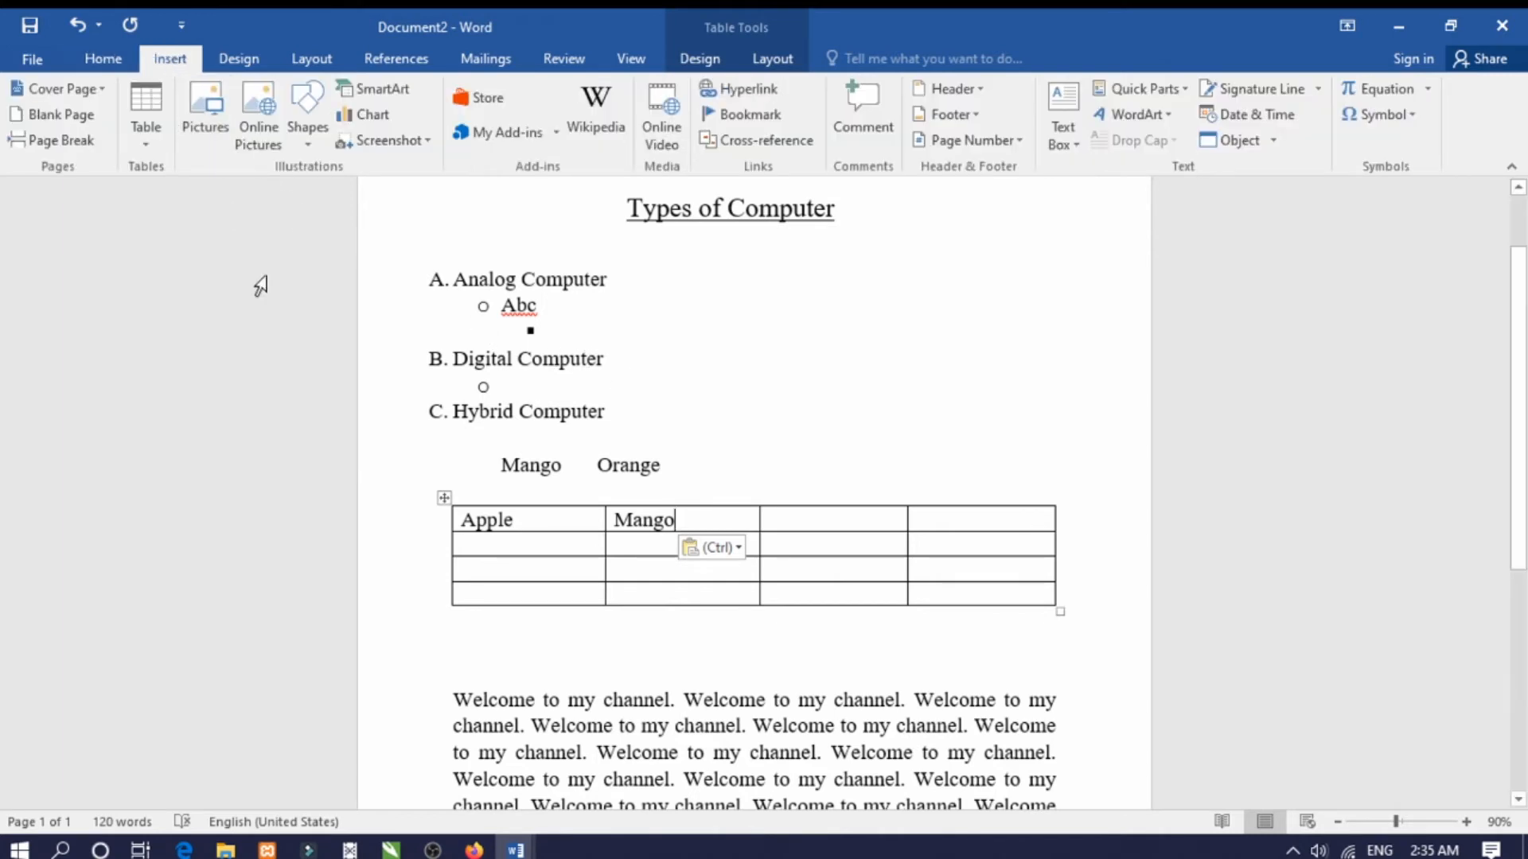
{"action": "left_click", "coordinate": [202, 111]}
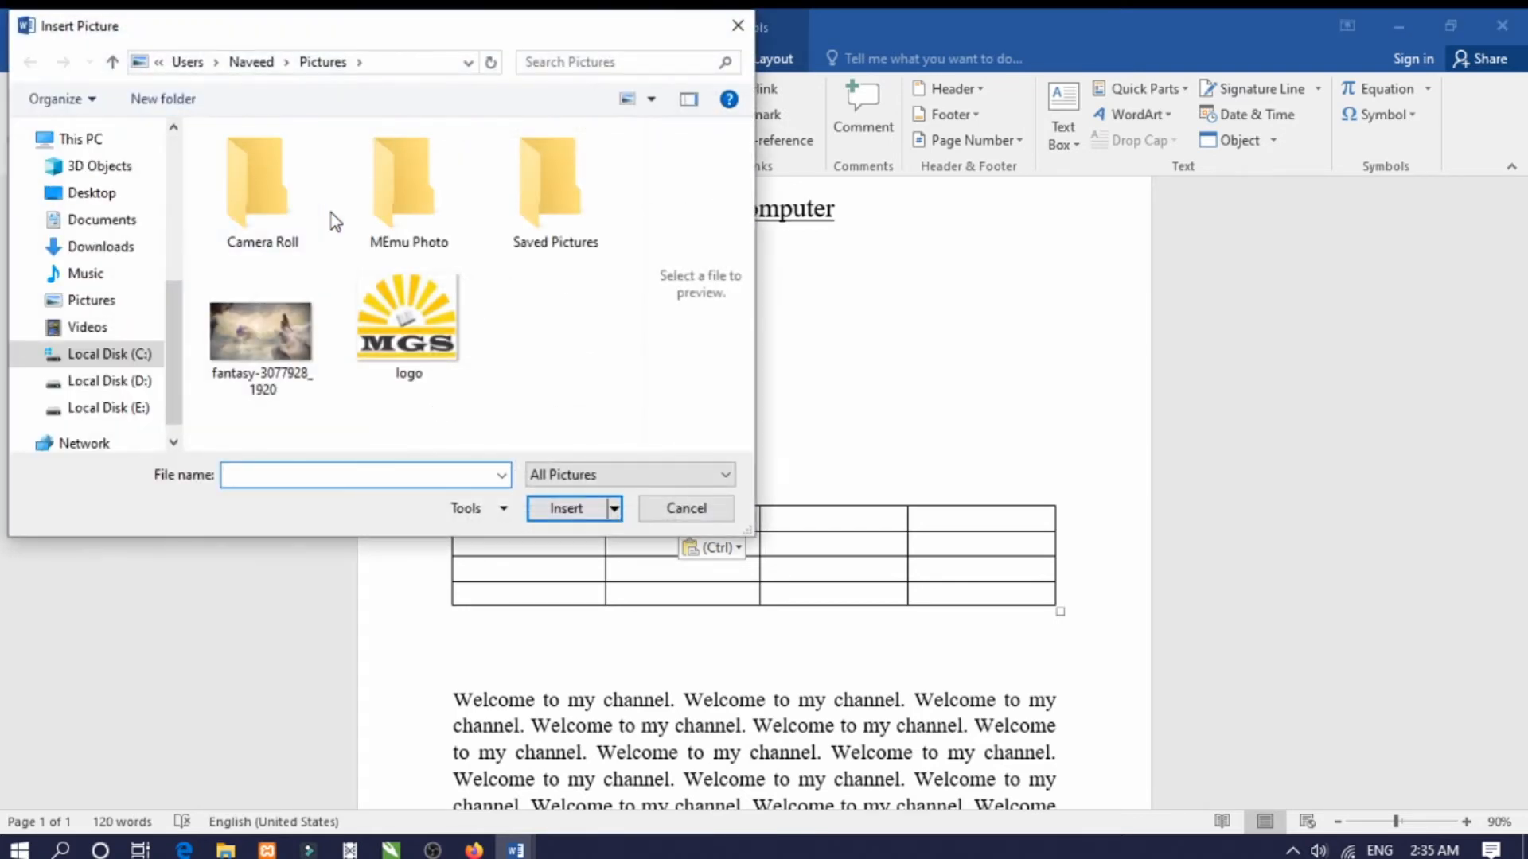
{"action": "key", "text": "Escape"}
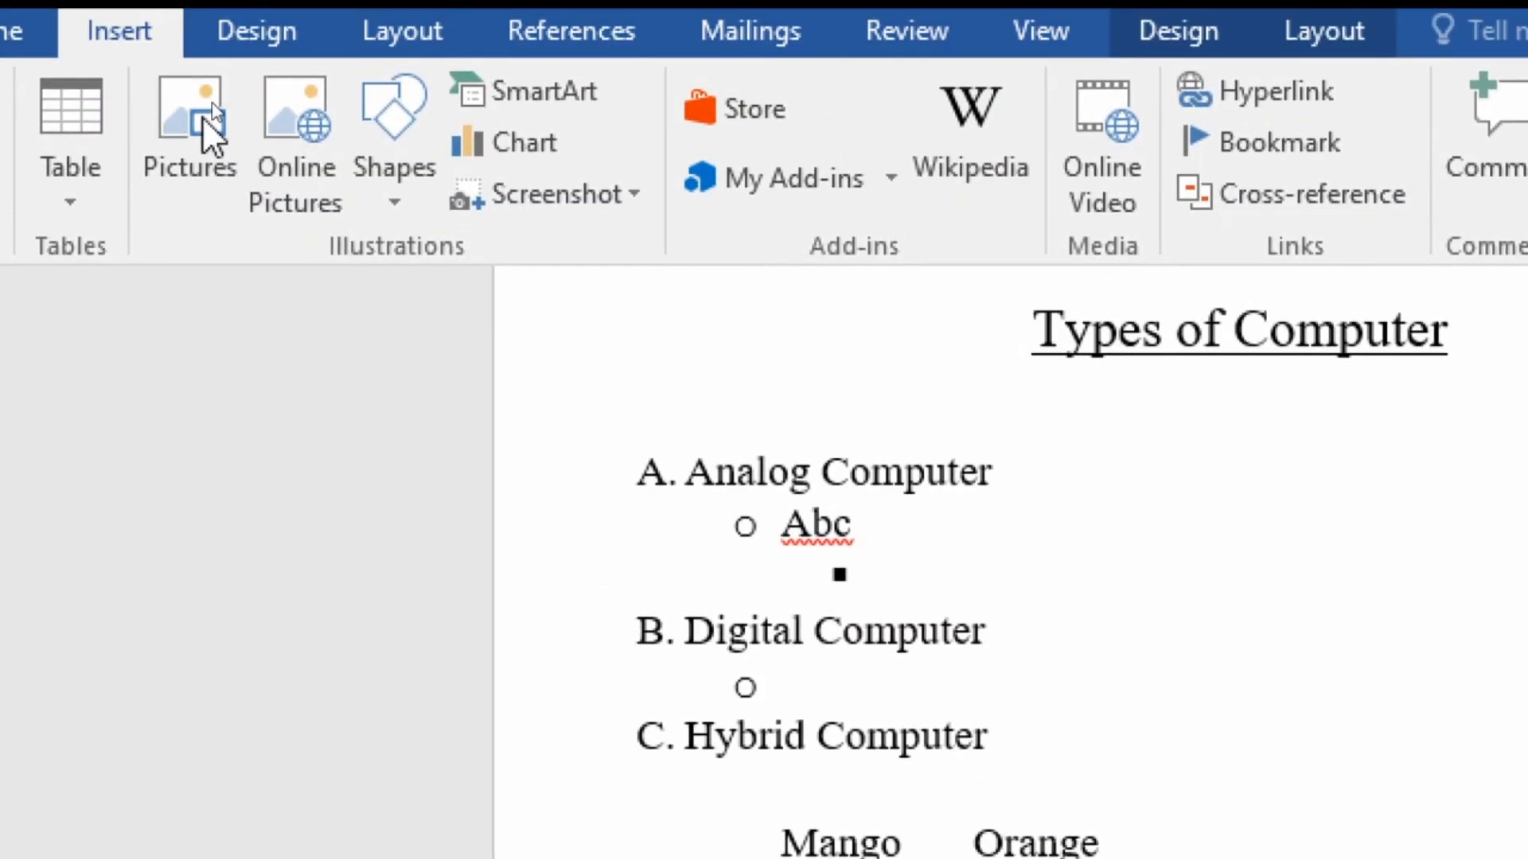
{"action": "left_click", "coordinate": [204, 120]}
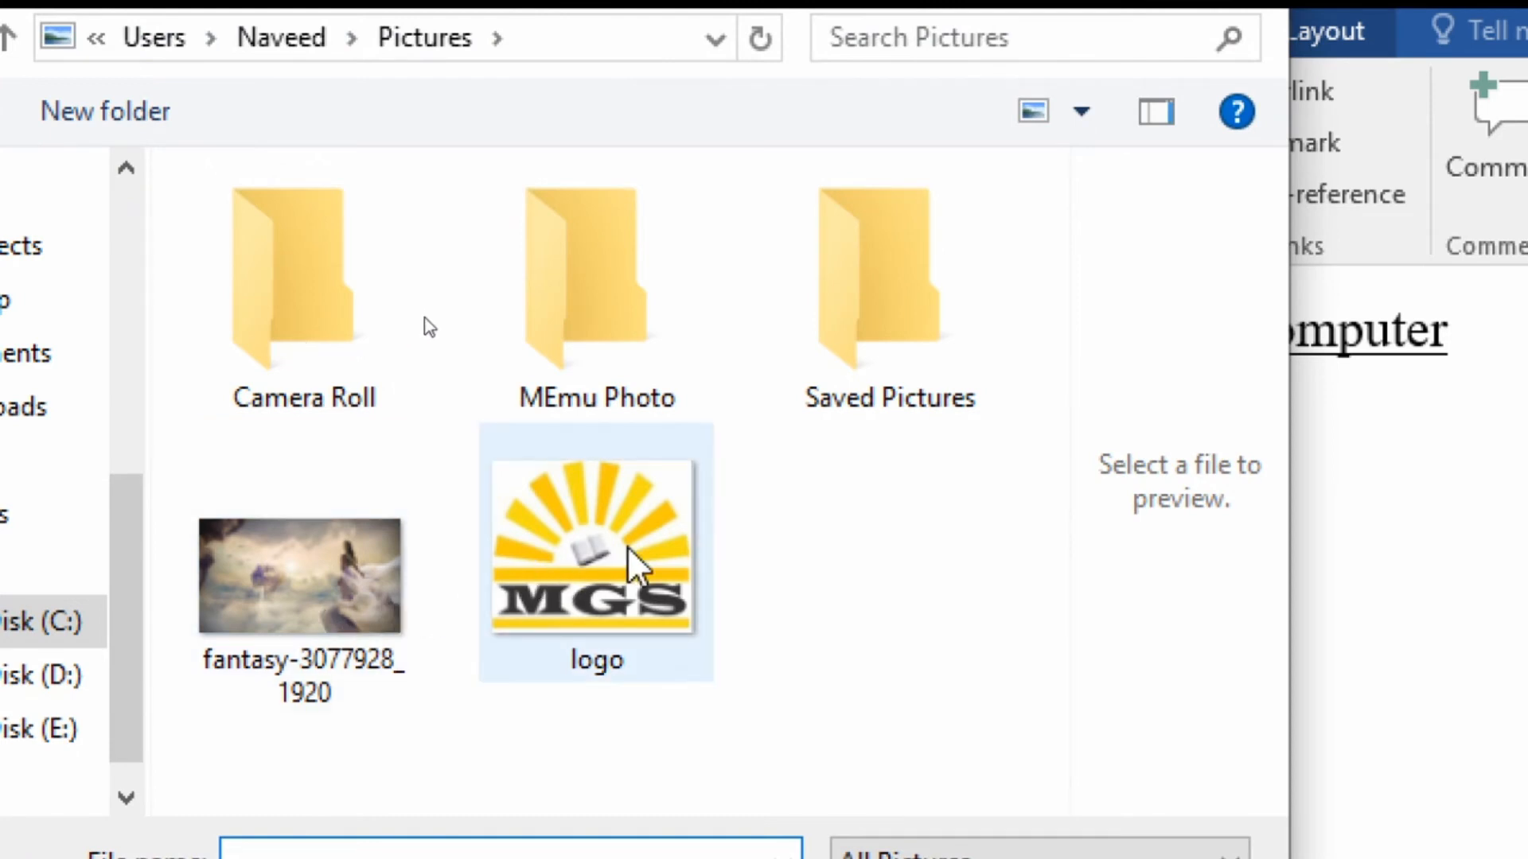
{"action": "double_click", "coordinate": [637, 566]}
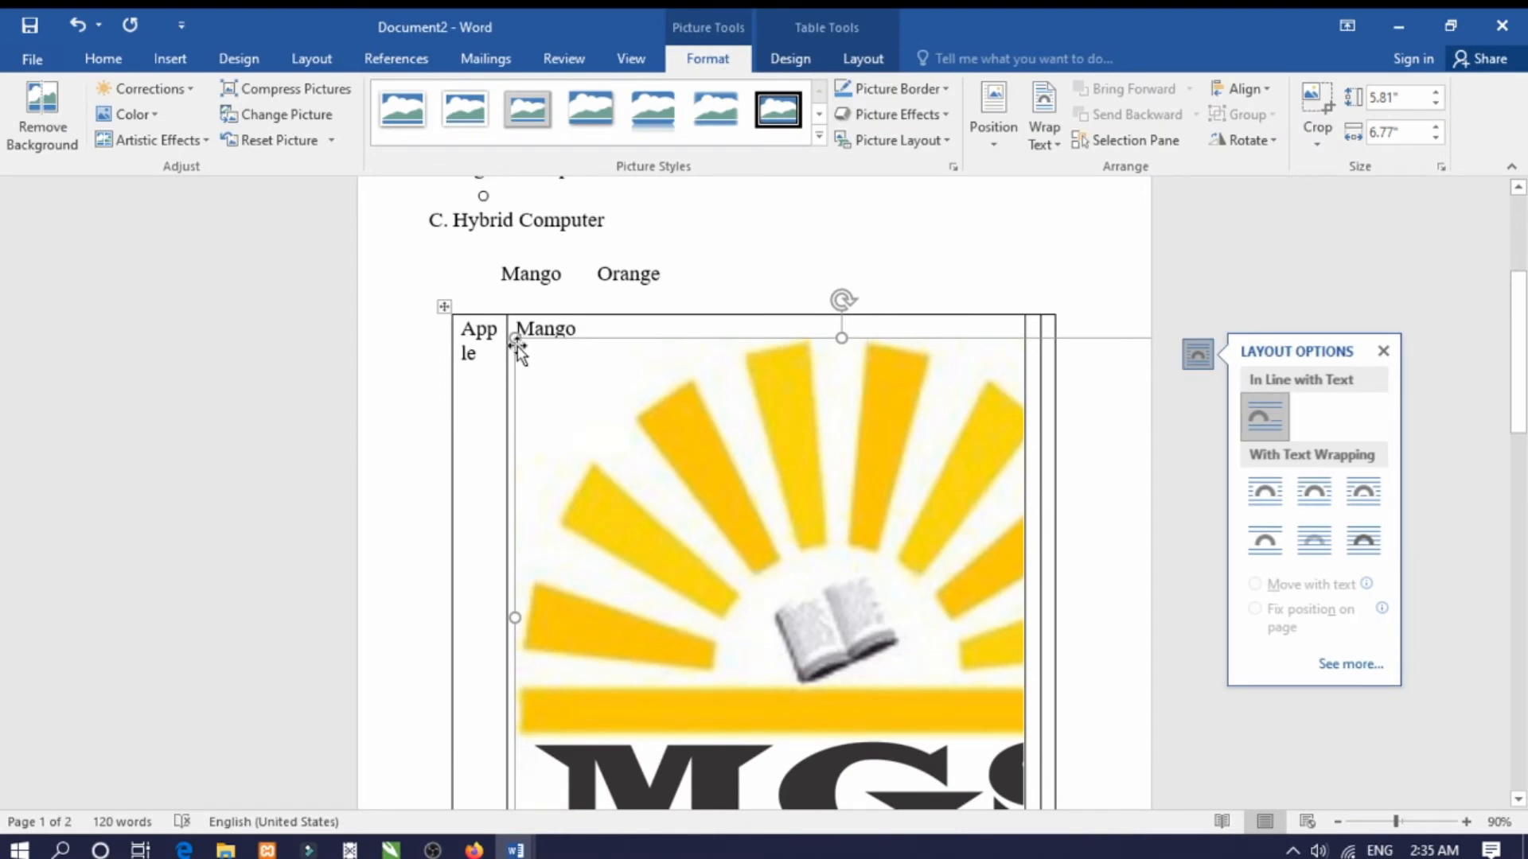
- Shrink the logo picture in the table cell to about 0.6" high and 0.7" wide
{"action": "left_click_drag", "start_coordinate": [516, 338], "coordinate": [727, 511]}
{"action": "left_click_drag", "start_coordinate": [749, 535], "coordinate": [774, 618]}
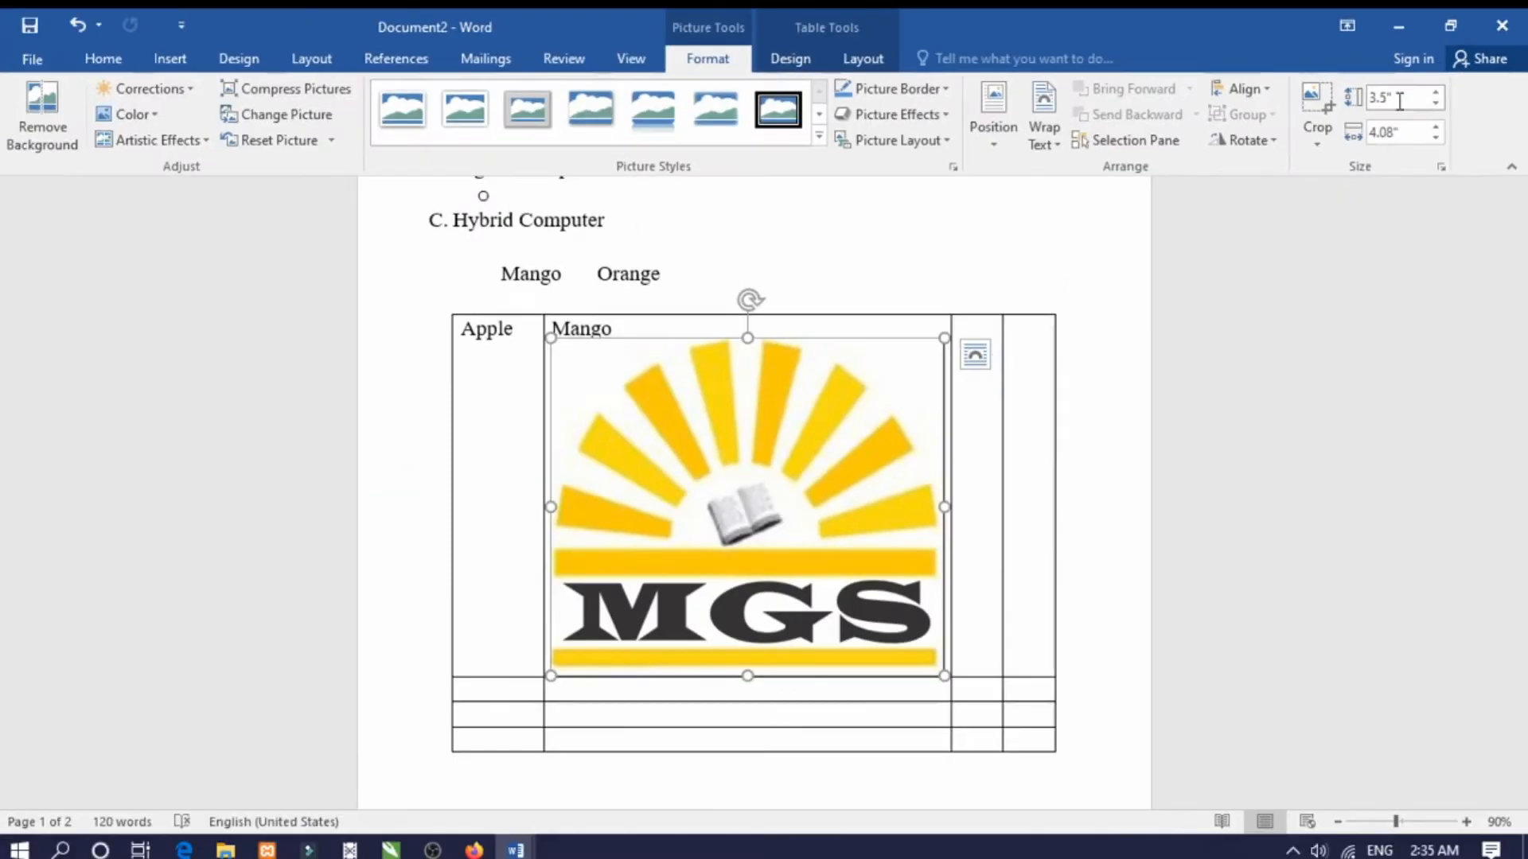
{"action": "left_click", "coordinate": [487, 700]}
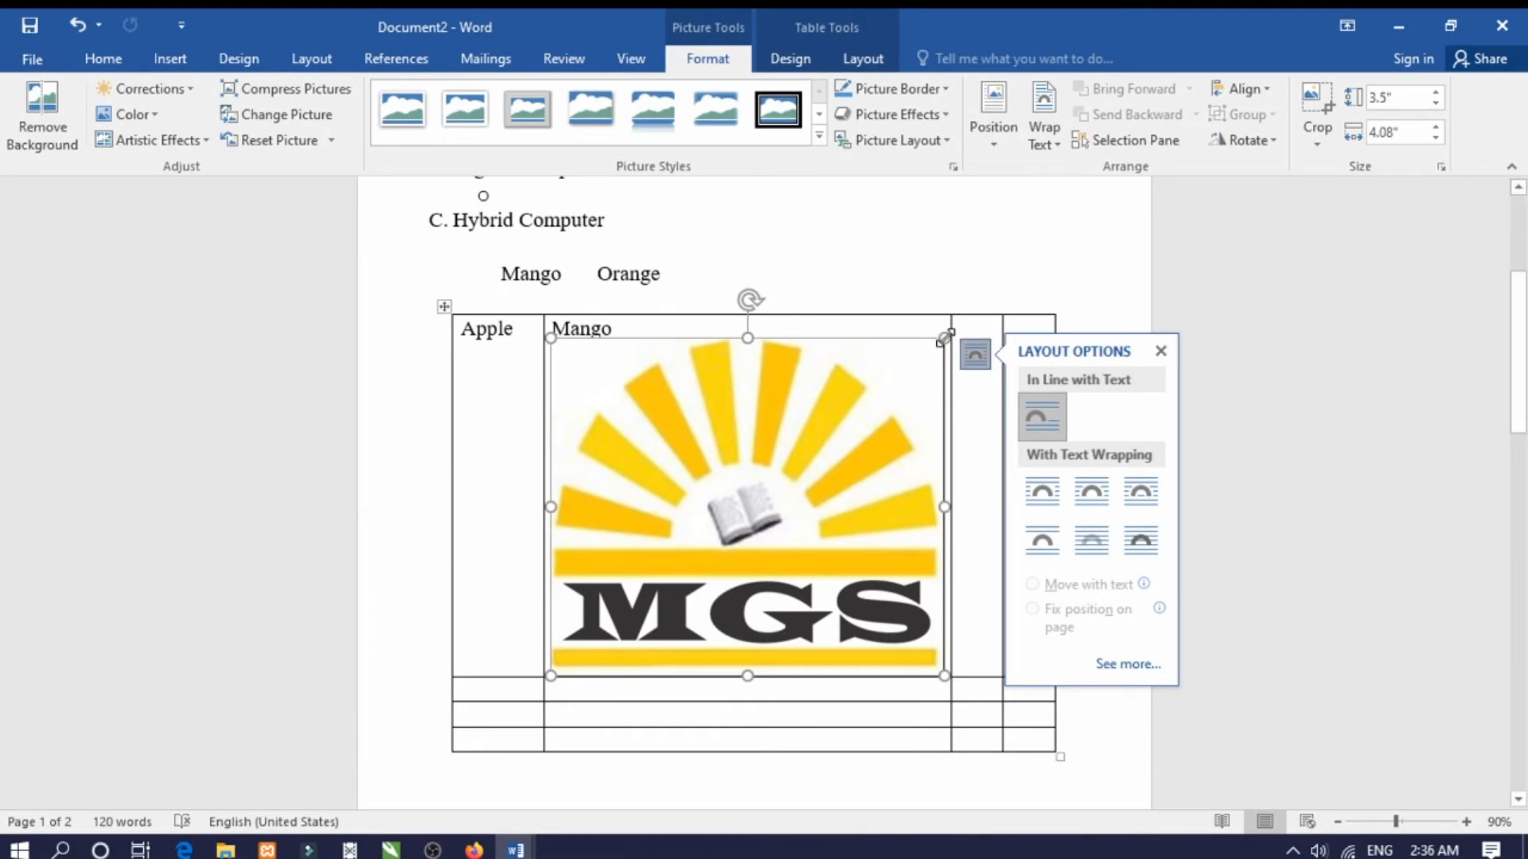
{"action": "left_click_drag", "start_coordinate": [945, 339], "coordinate": [820, 423]}
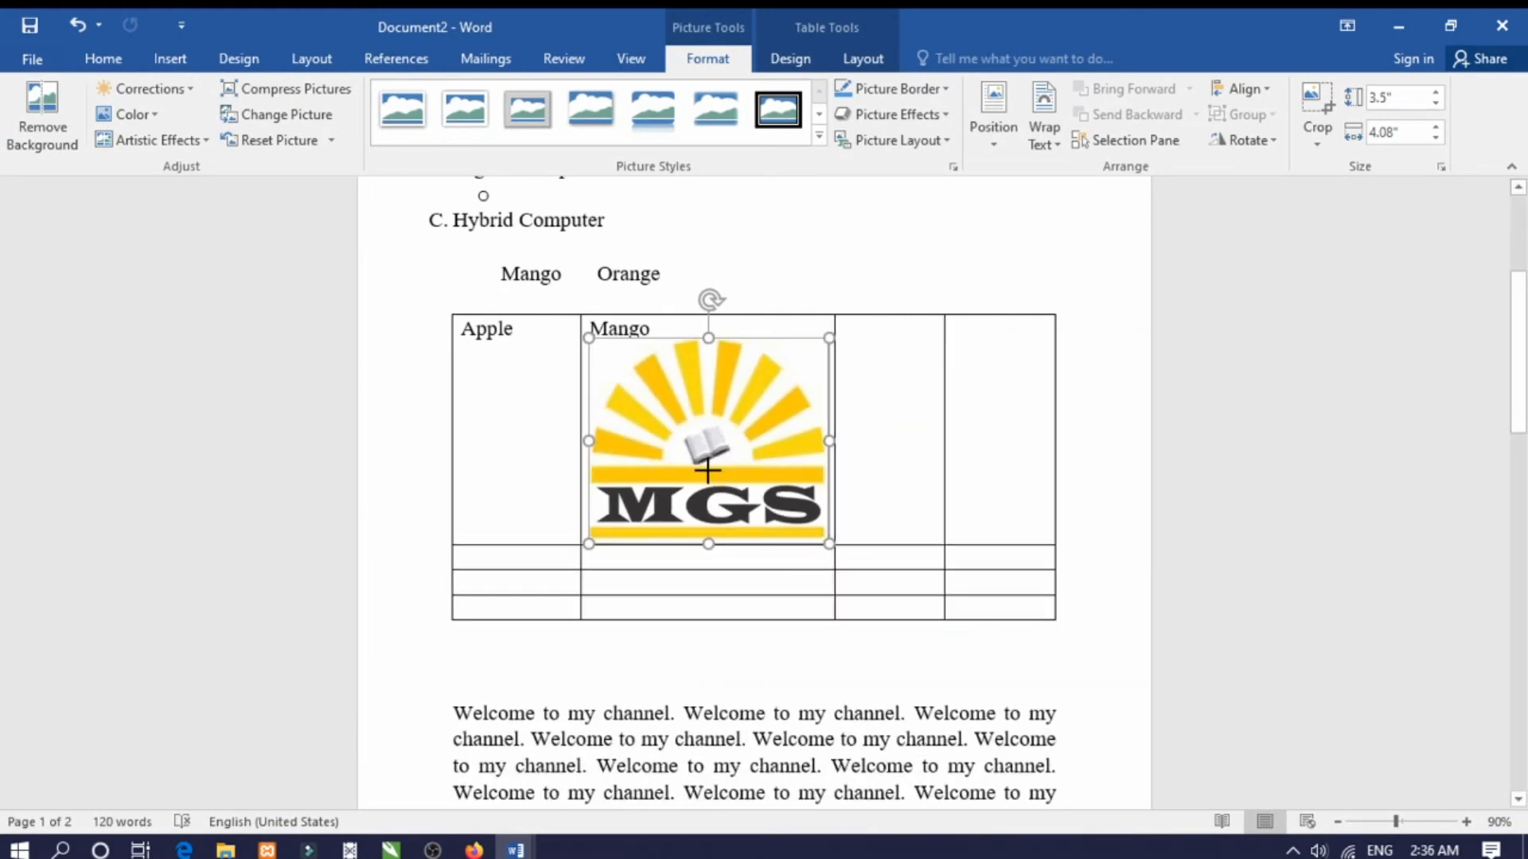
{"action": "left_click_drag", "start_coordinate": [828, 542], "coordinate": [658, 368]}
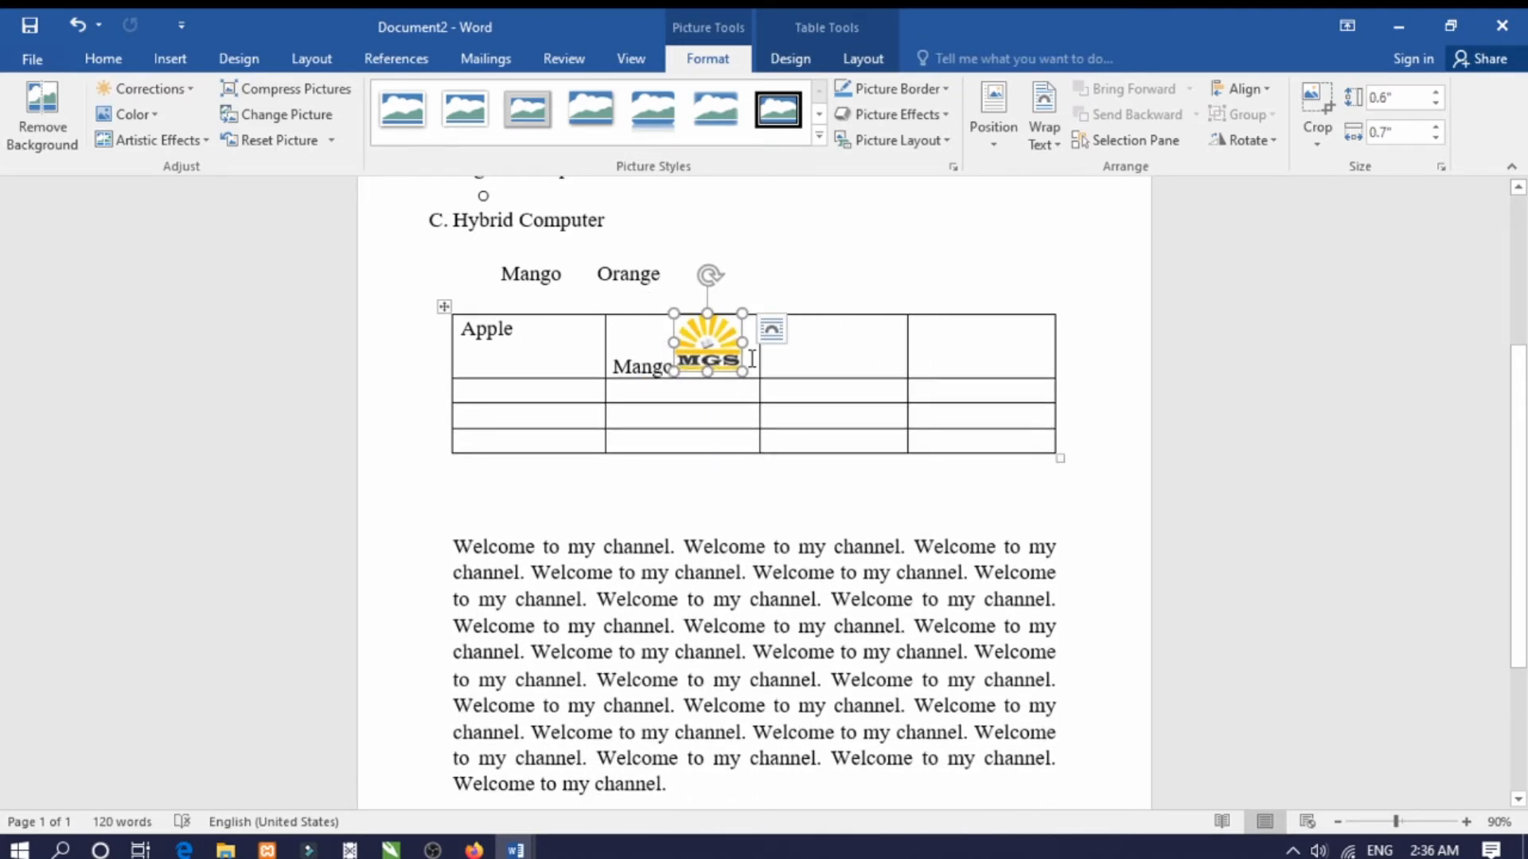
- Set the logo's text wrapping to In Front of Text and move it above the table, to the right of the fruit words
{"action": "left_click", "coordinate": [778, 335]}
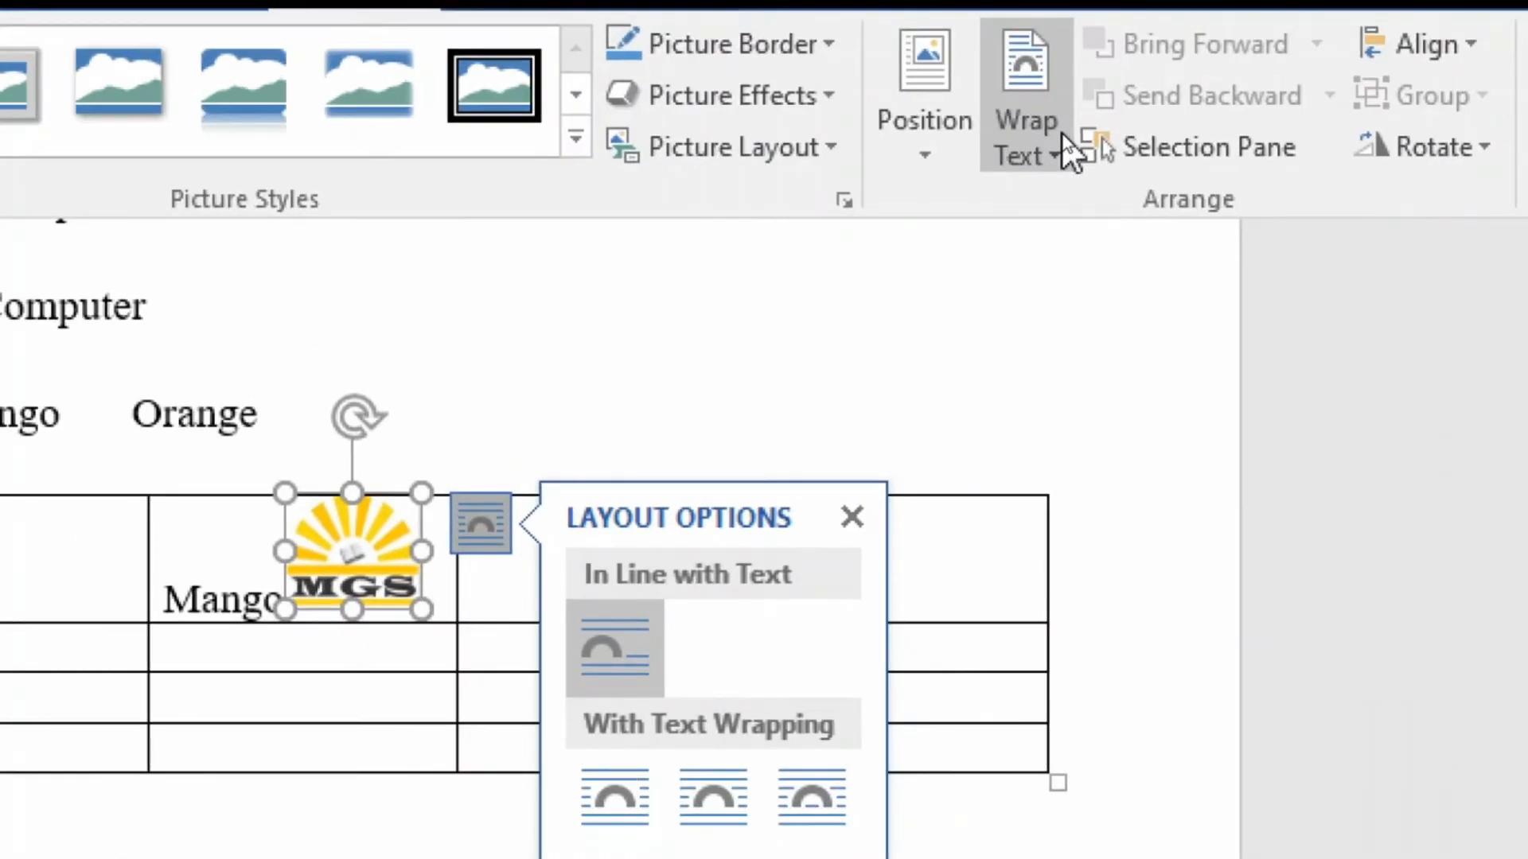
{"action": "left_click", "coordinate": [1063, 137]}
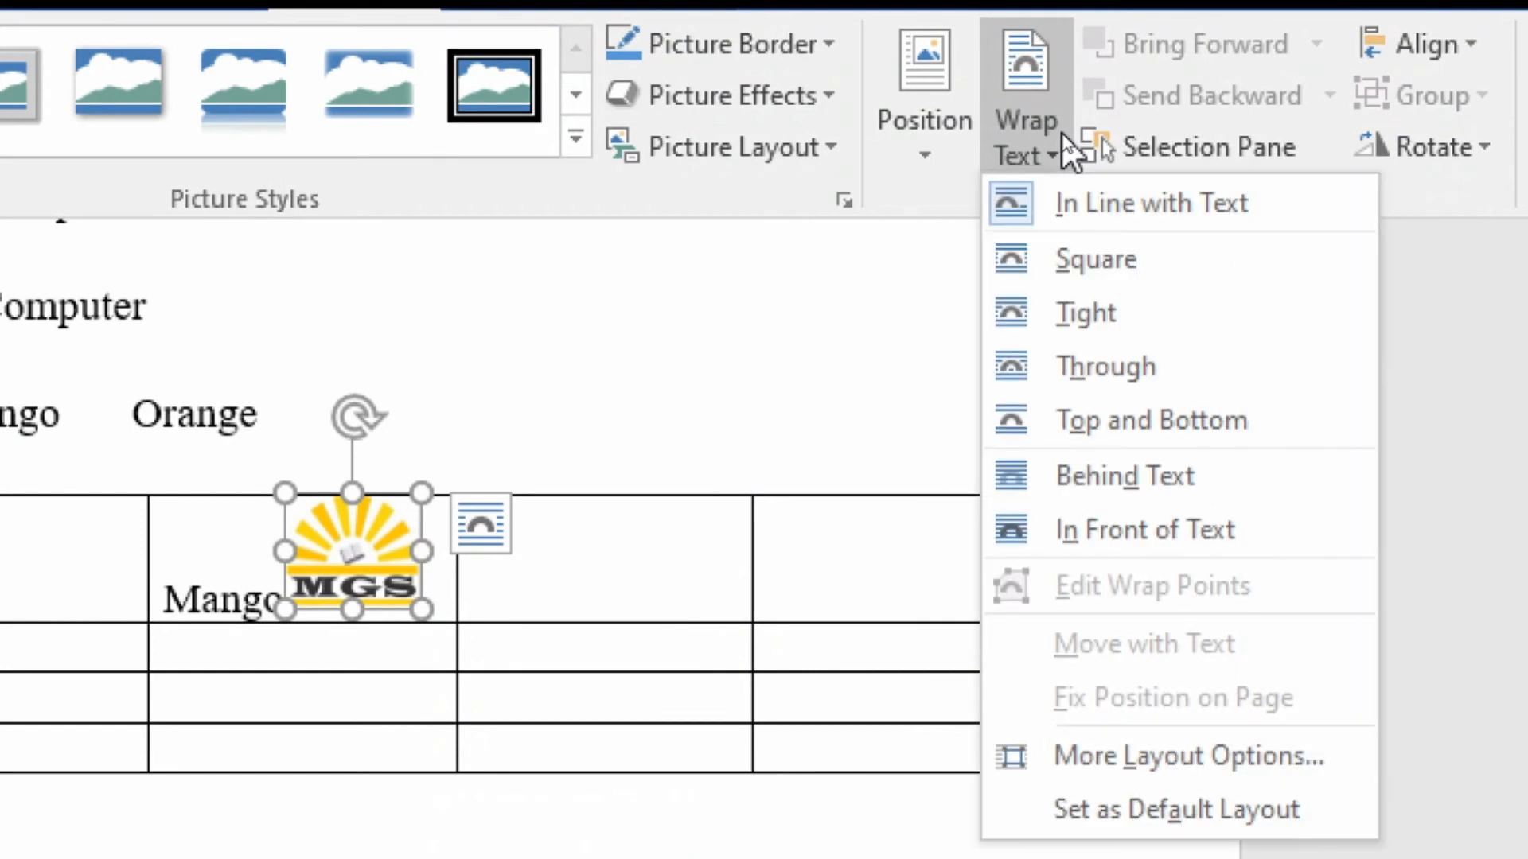
{"action": "left_click", "coordinate": [1157, 517]}
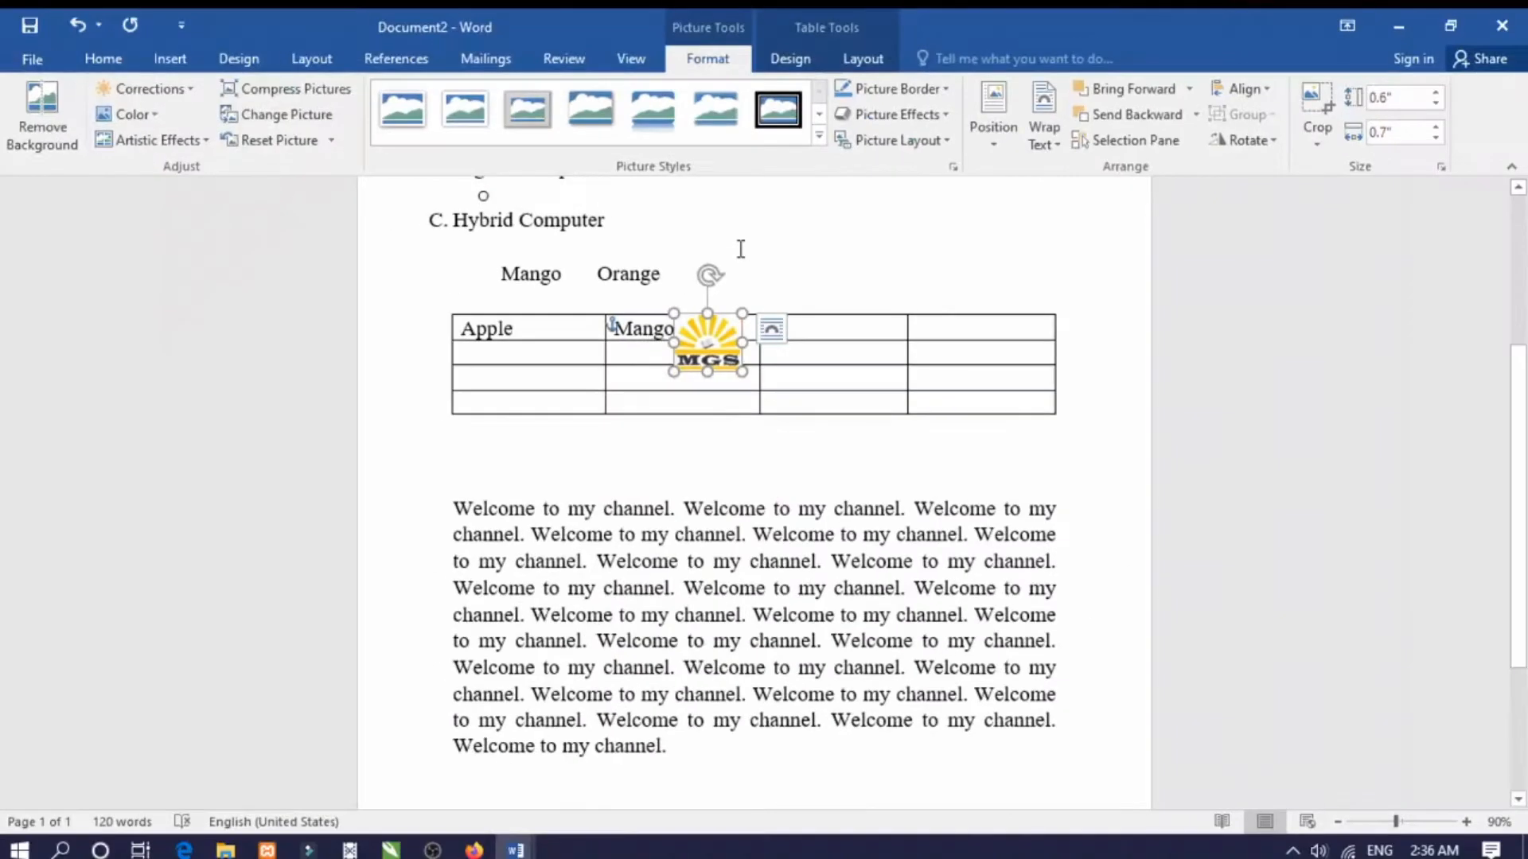
{"action": "left_click", "coordinate": [751, 524]}
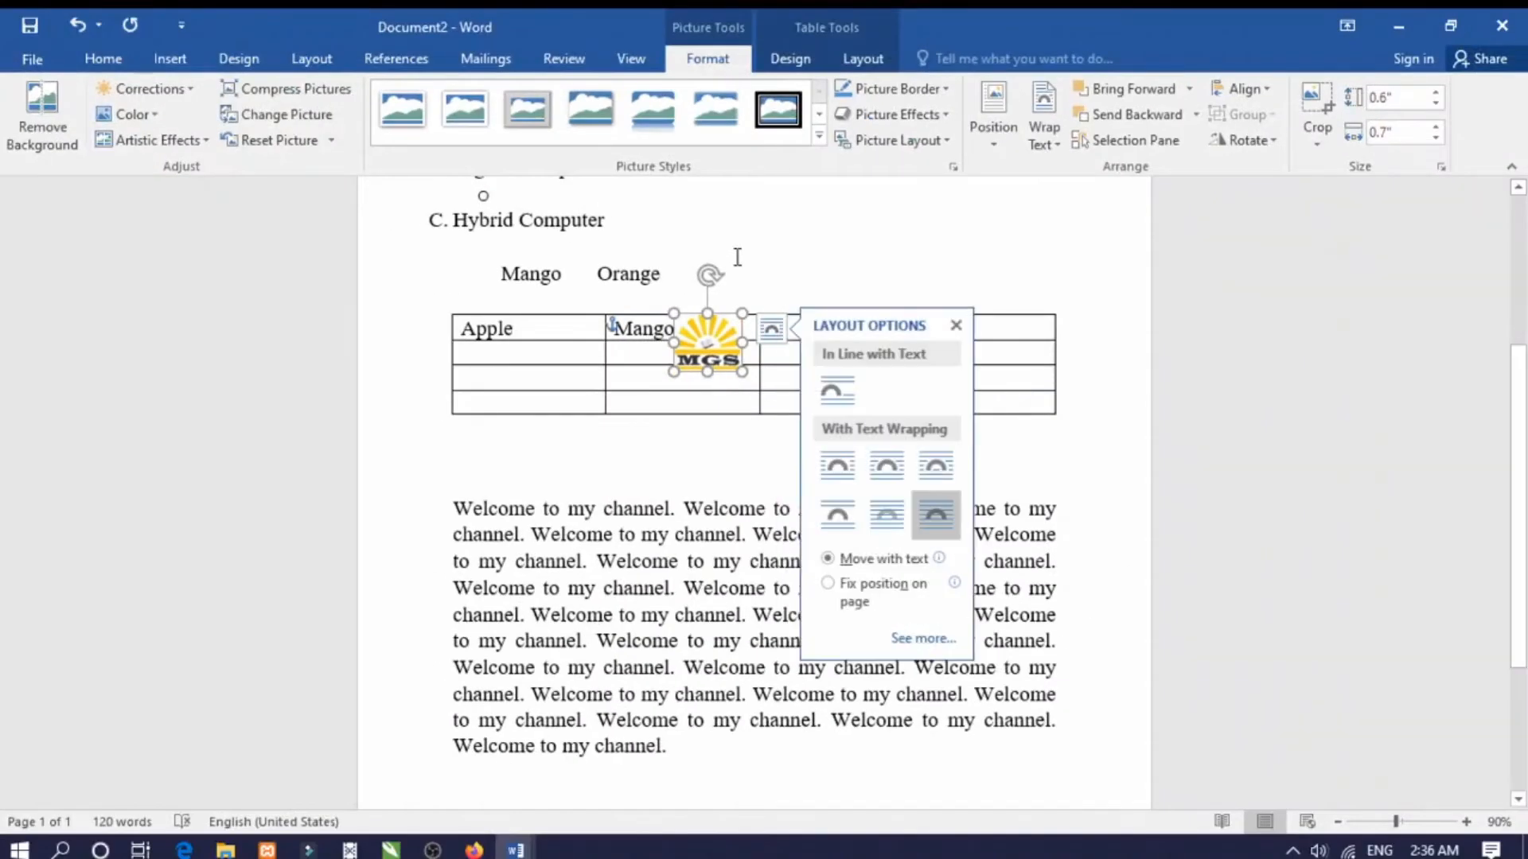
{"action": "left_click_drag", "start_coordinate": [714, 332], "coordinate": [916, 237]}
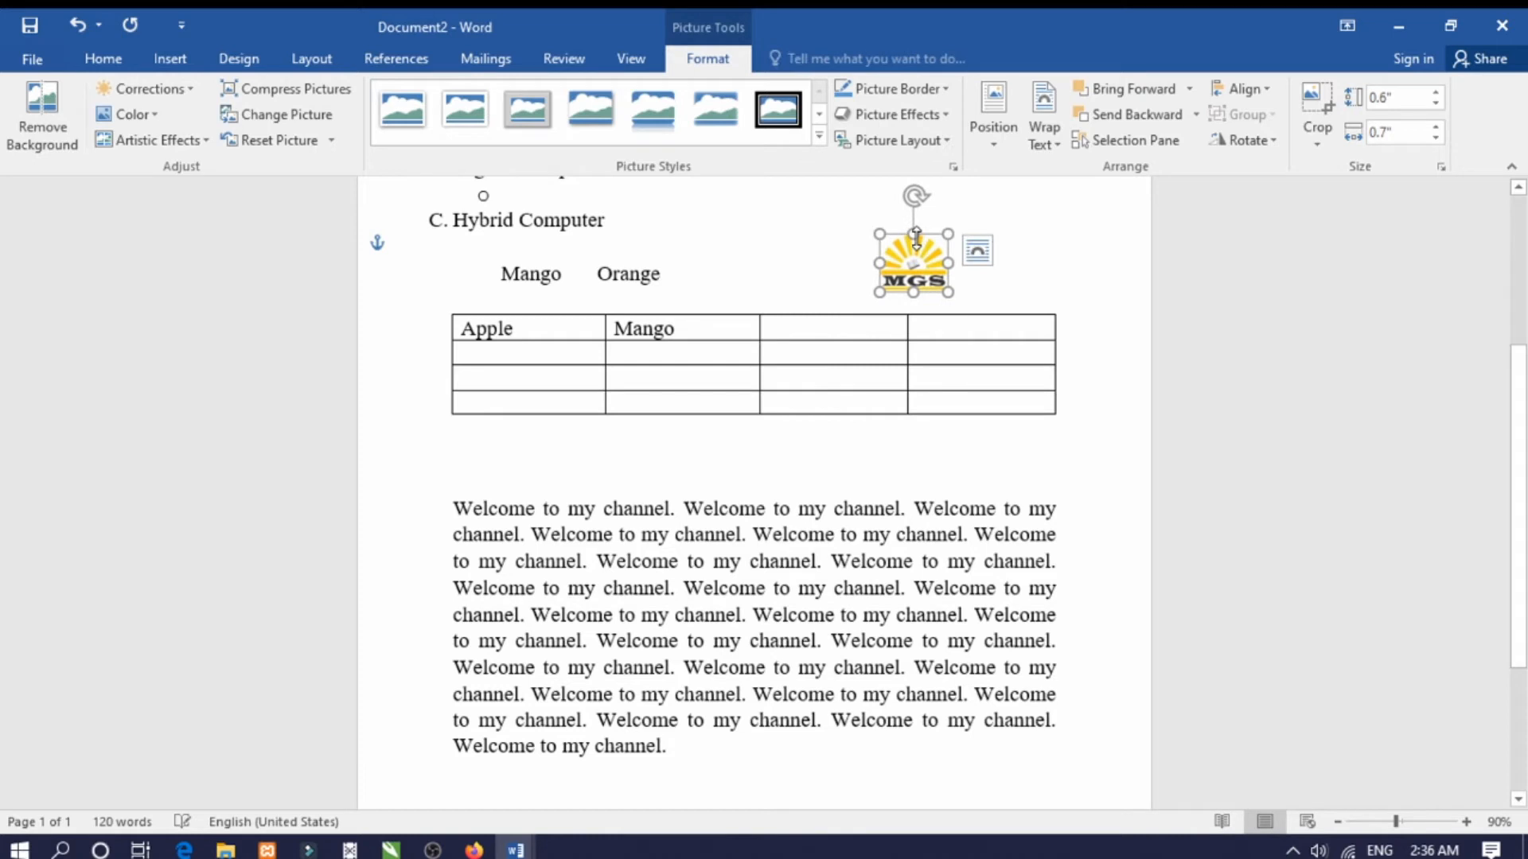
{"action": "left_click", "coordinate": [873, 246]}
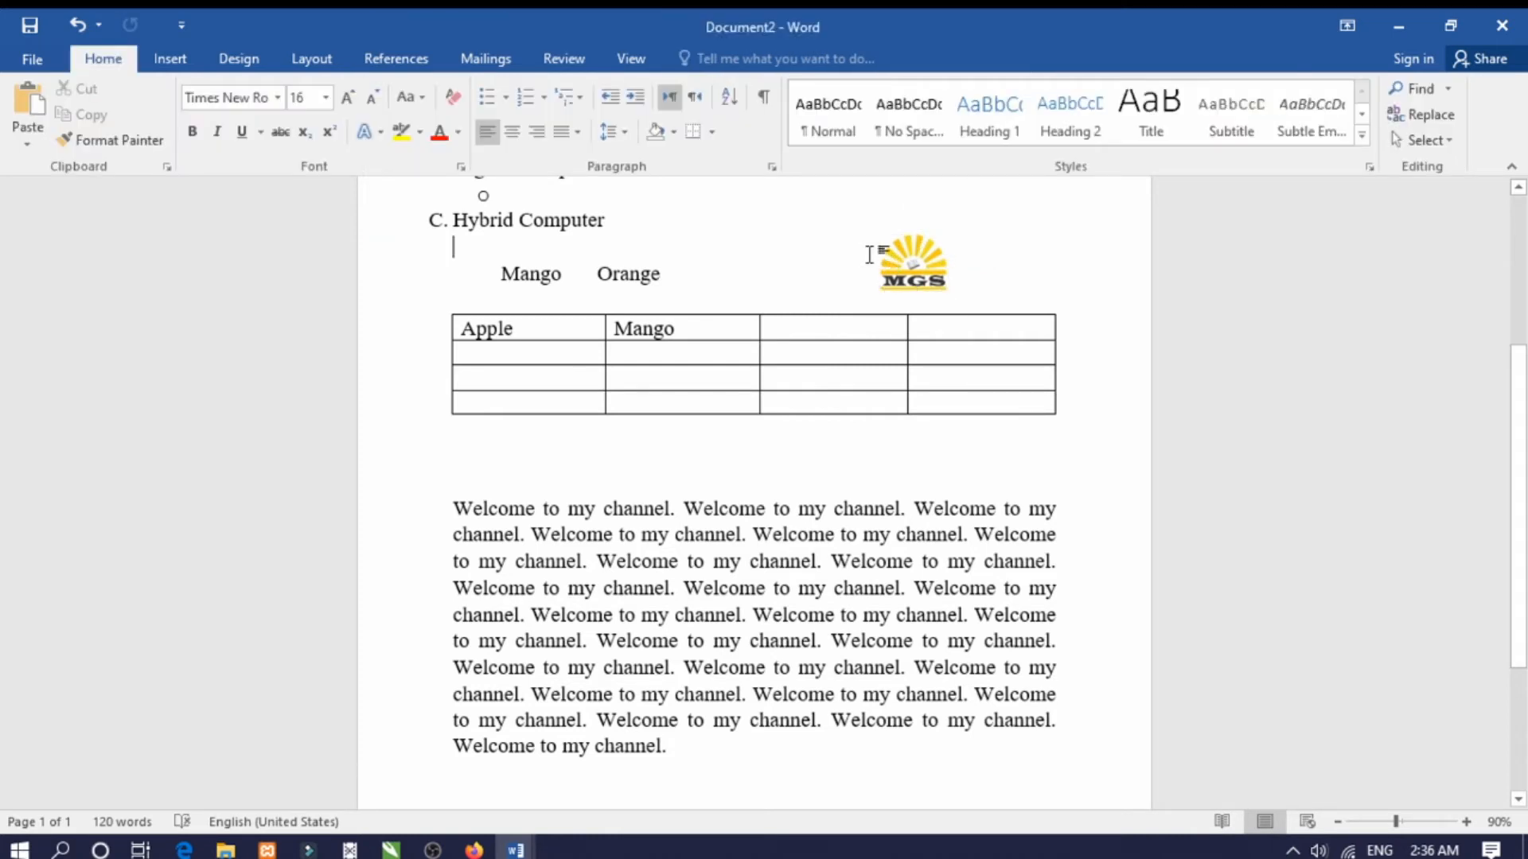
- Draw a straight arrow from the right of "Hybrid Computer" to just before the logo
{"action": "left_click", "coordinate": [170, 59]}
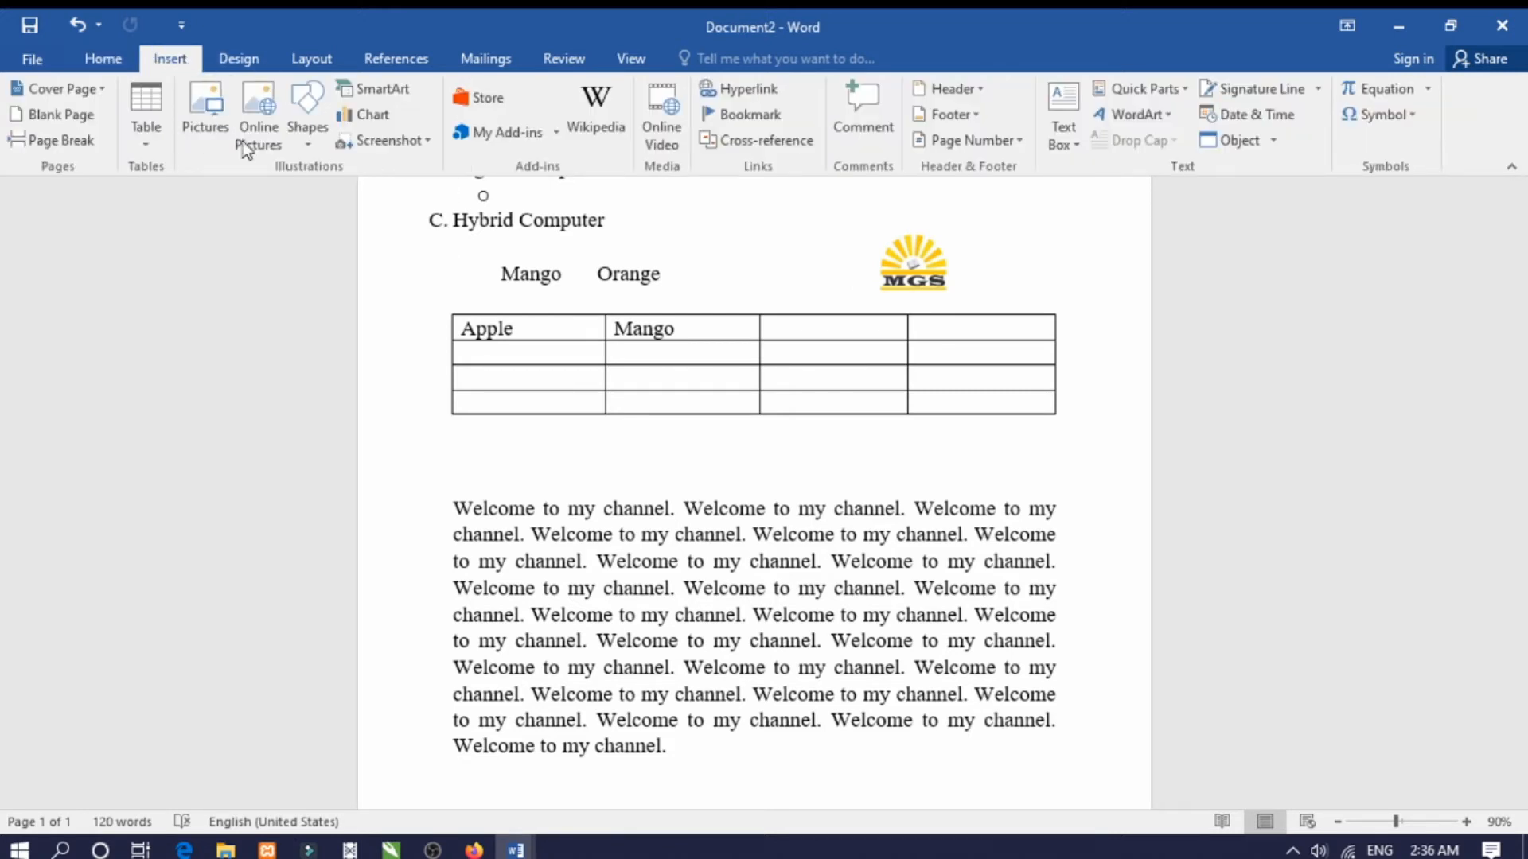
{"action": "left_click", "coordinate": [309, 144]}
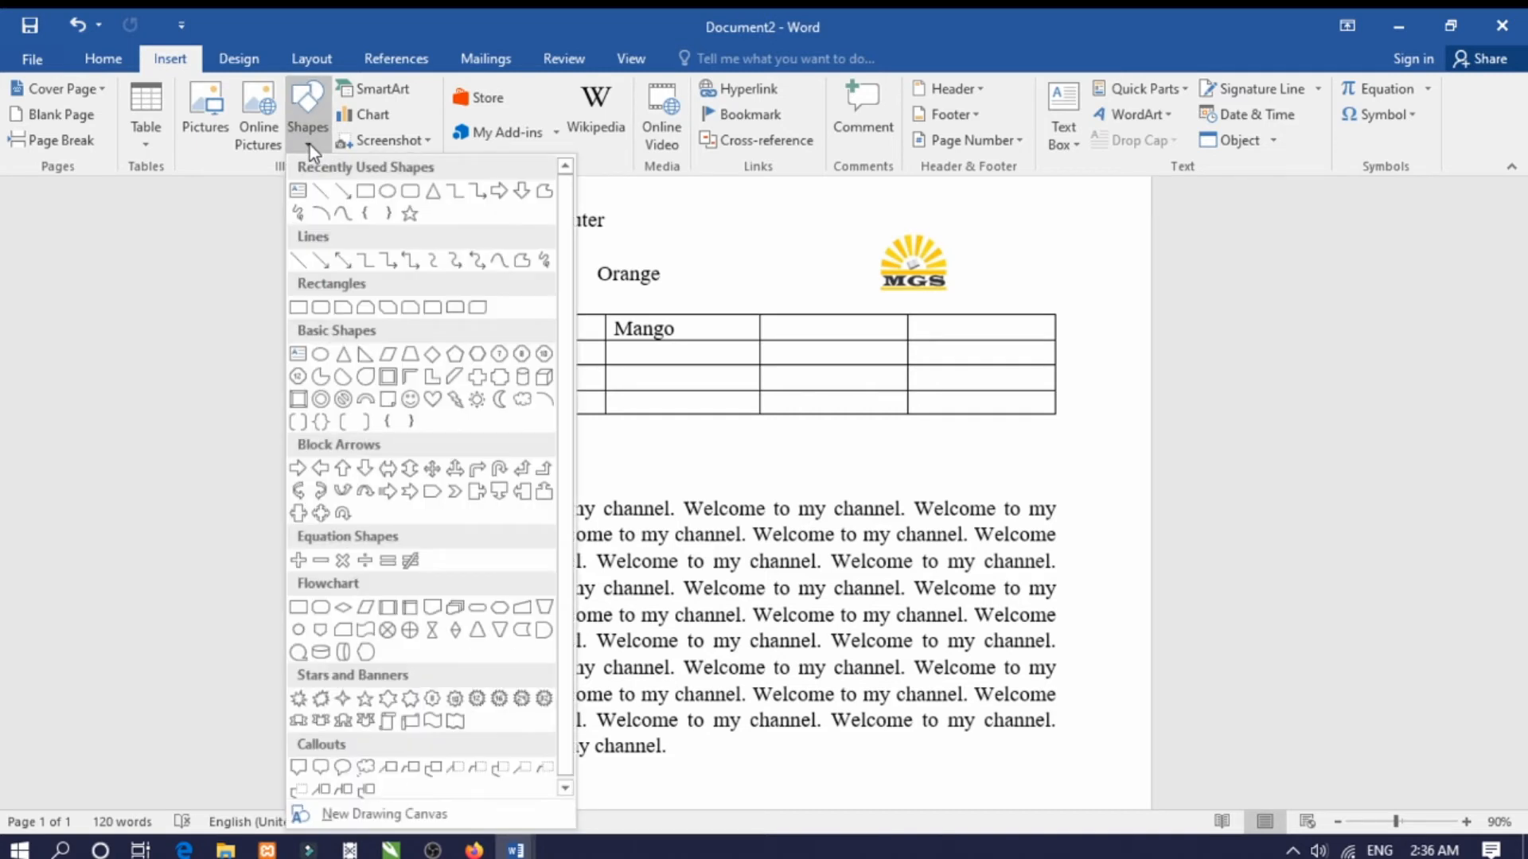
{"action": "left_click", "coordinate": [343, 191]}
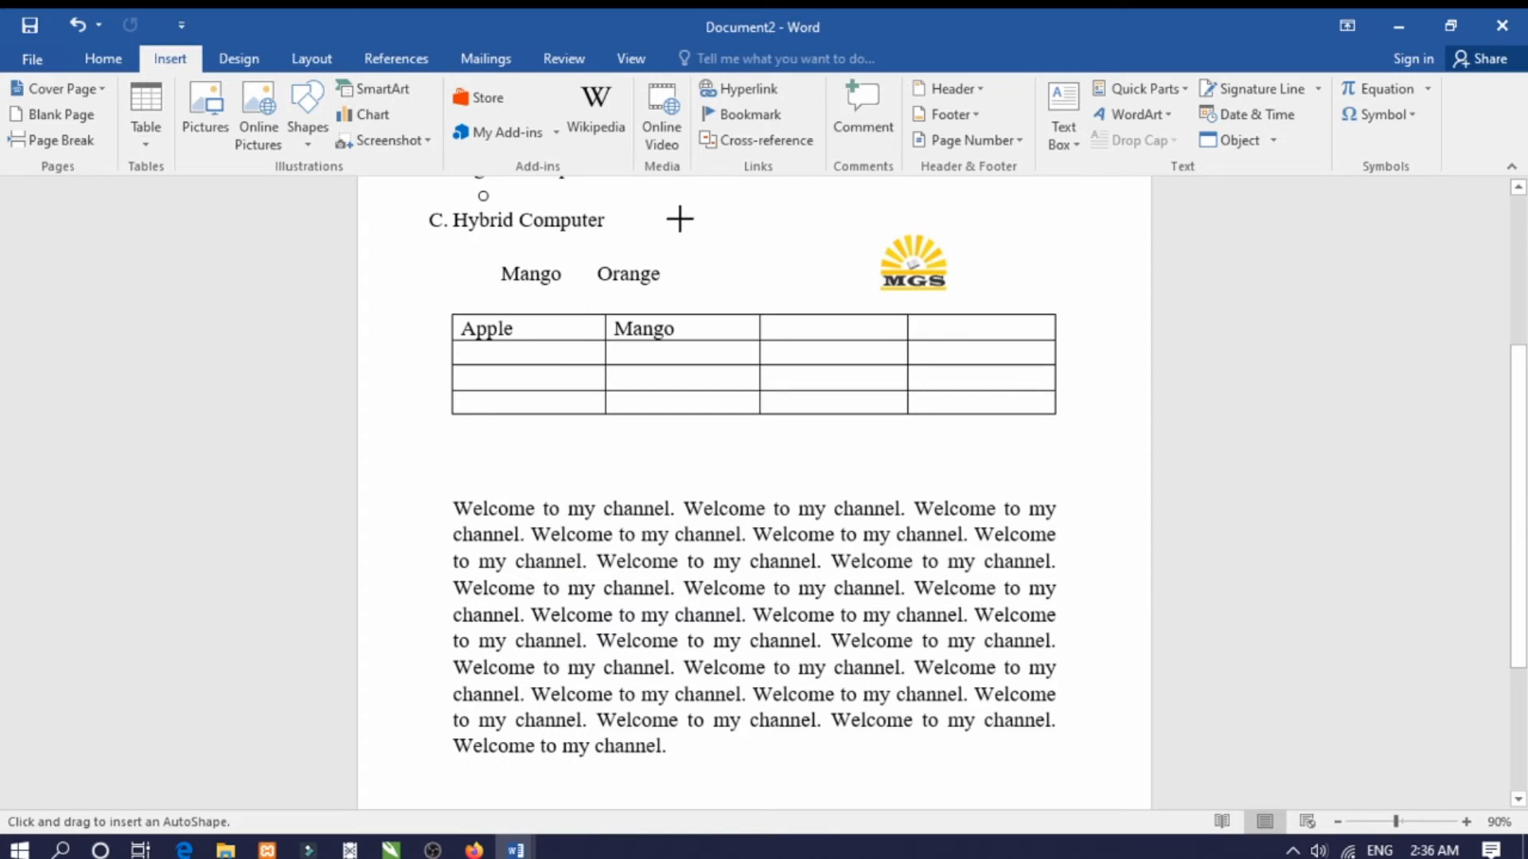
{"action": "left_click_drag", "start_coordinate": [681, 219], "coordinate": [845, 253]}
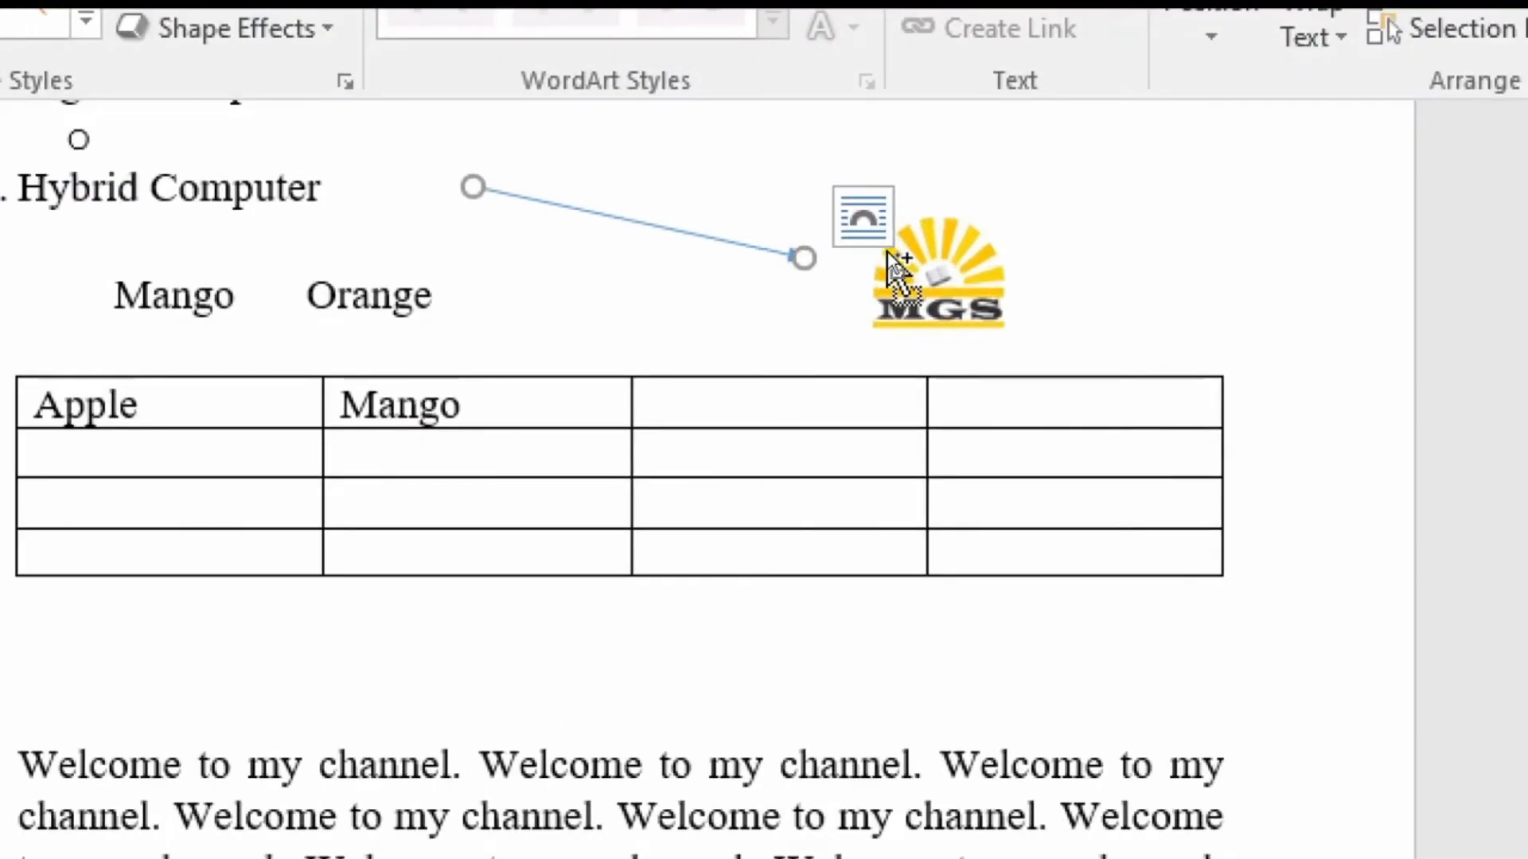
{"action": "left_click", "coordinate": [877, 239]}
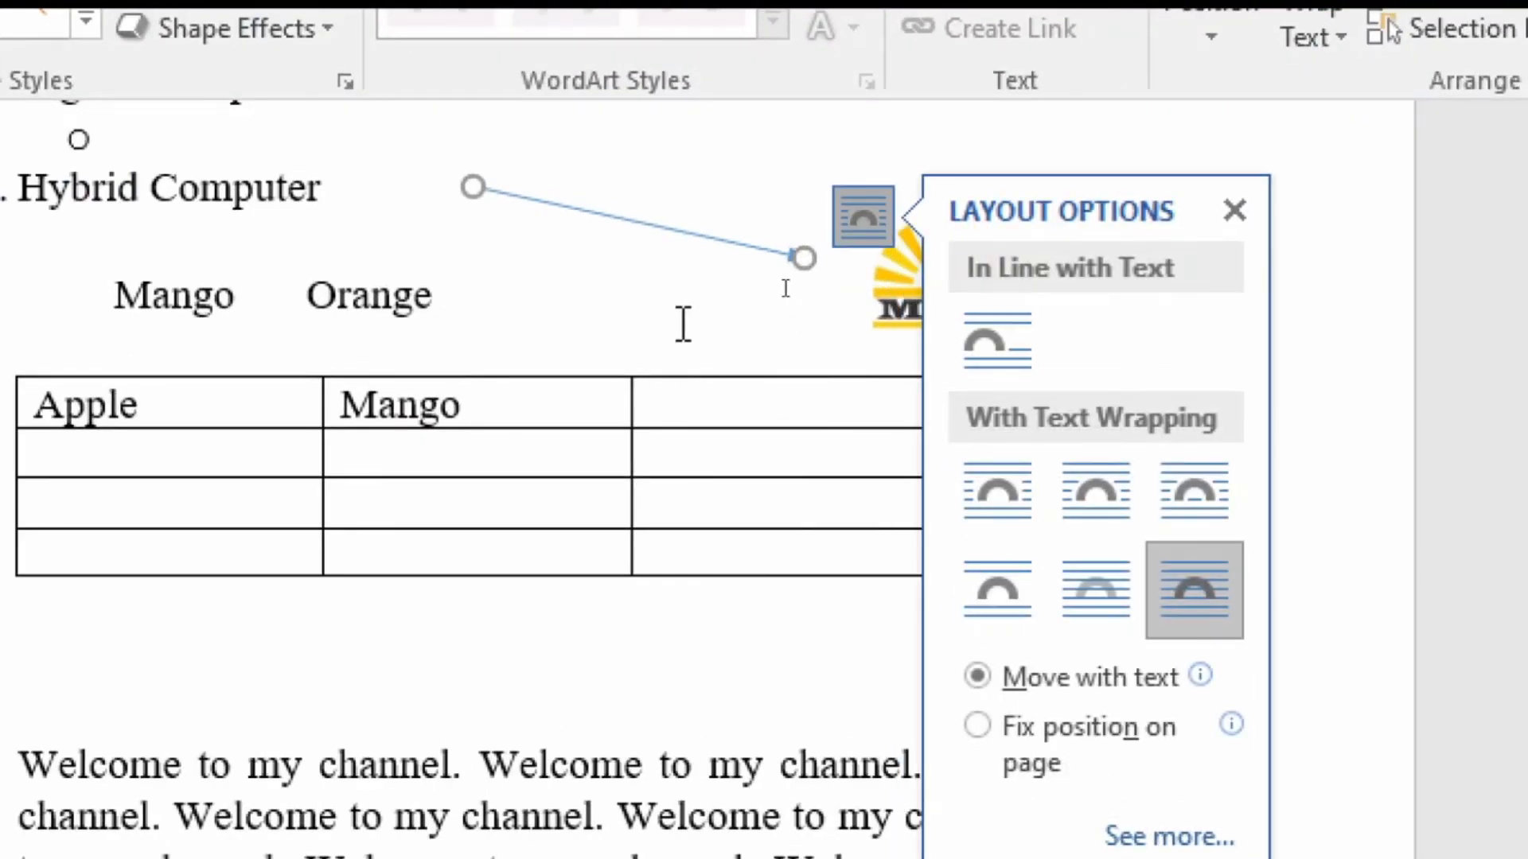
{"action": "left_click", "coordinate": [684, 323]}
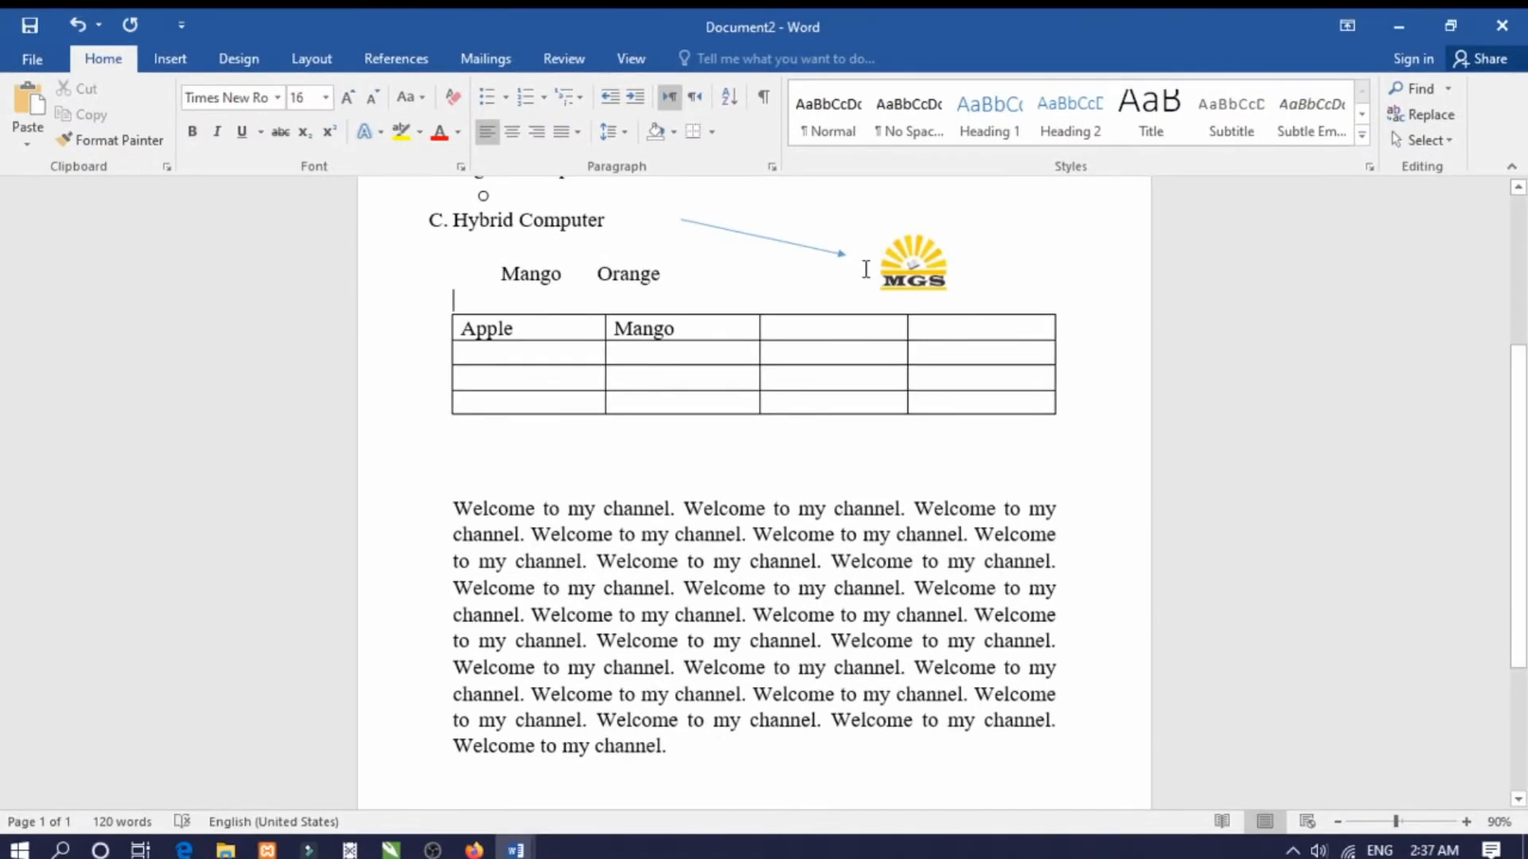
- Draw a smiley face shape, then shrink it to about 0.62" high by 0.78" wide and place it directly below the table
{"action": "left_click", "coordinate": [195, 60]}
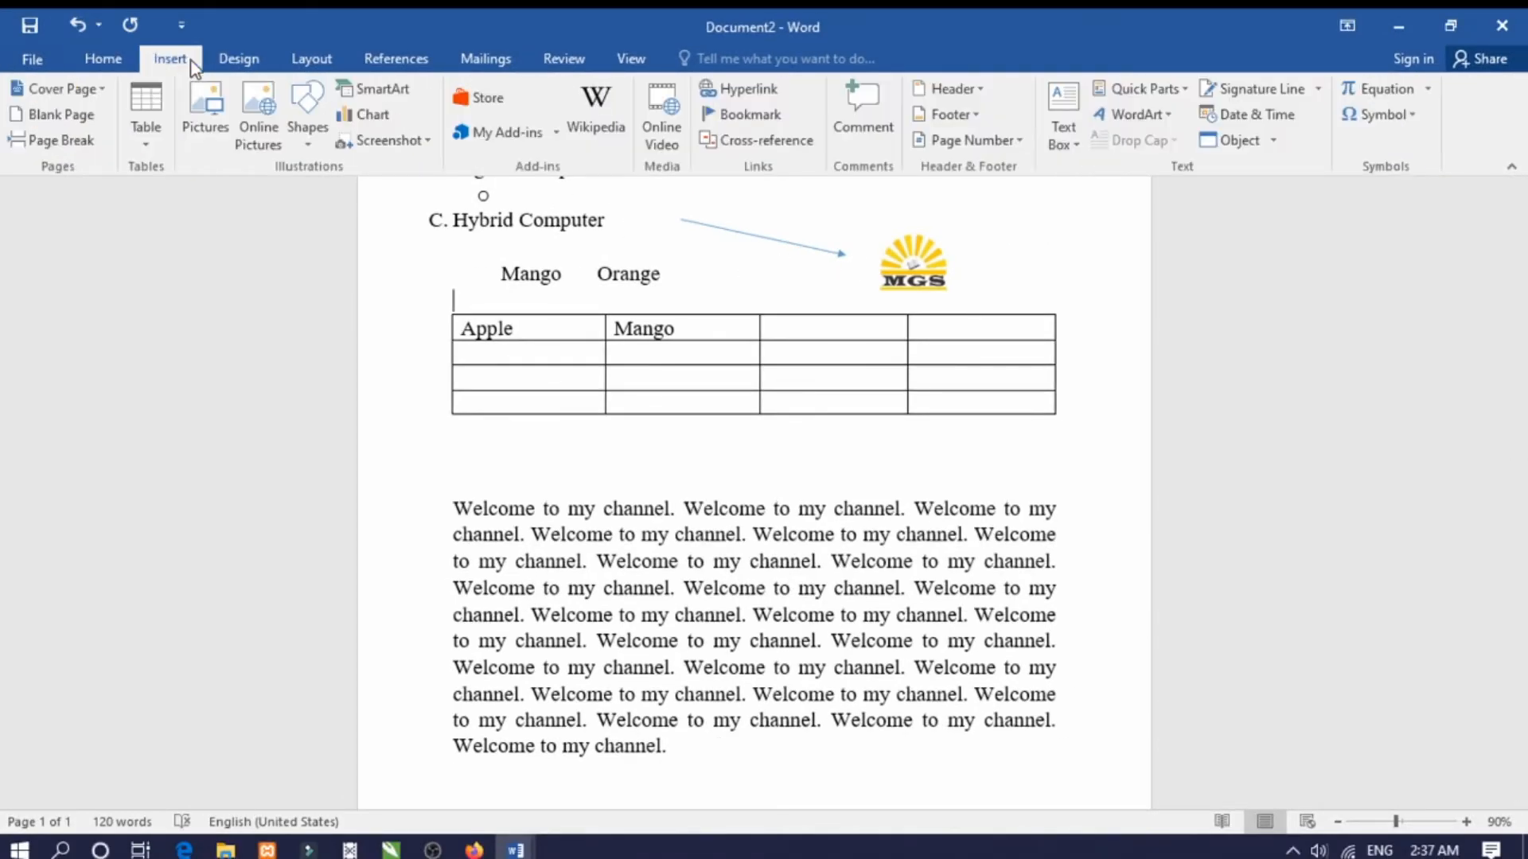
{"action": "left_click", "coordinate": [299, 127]}
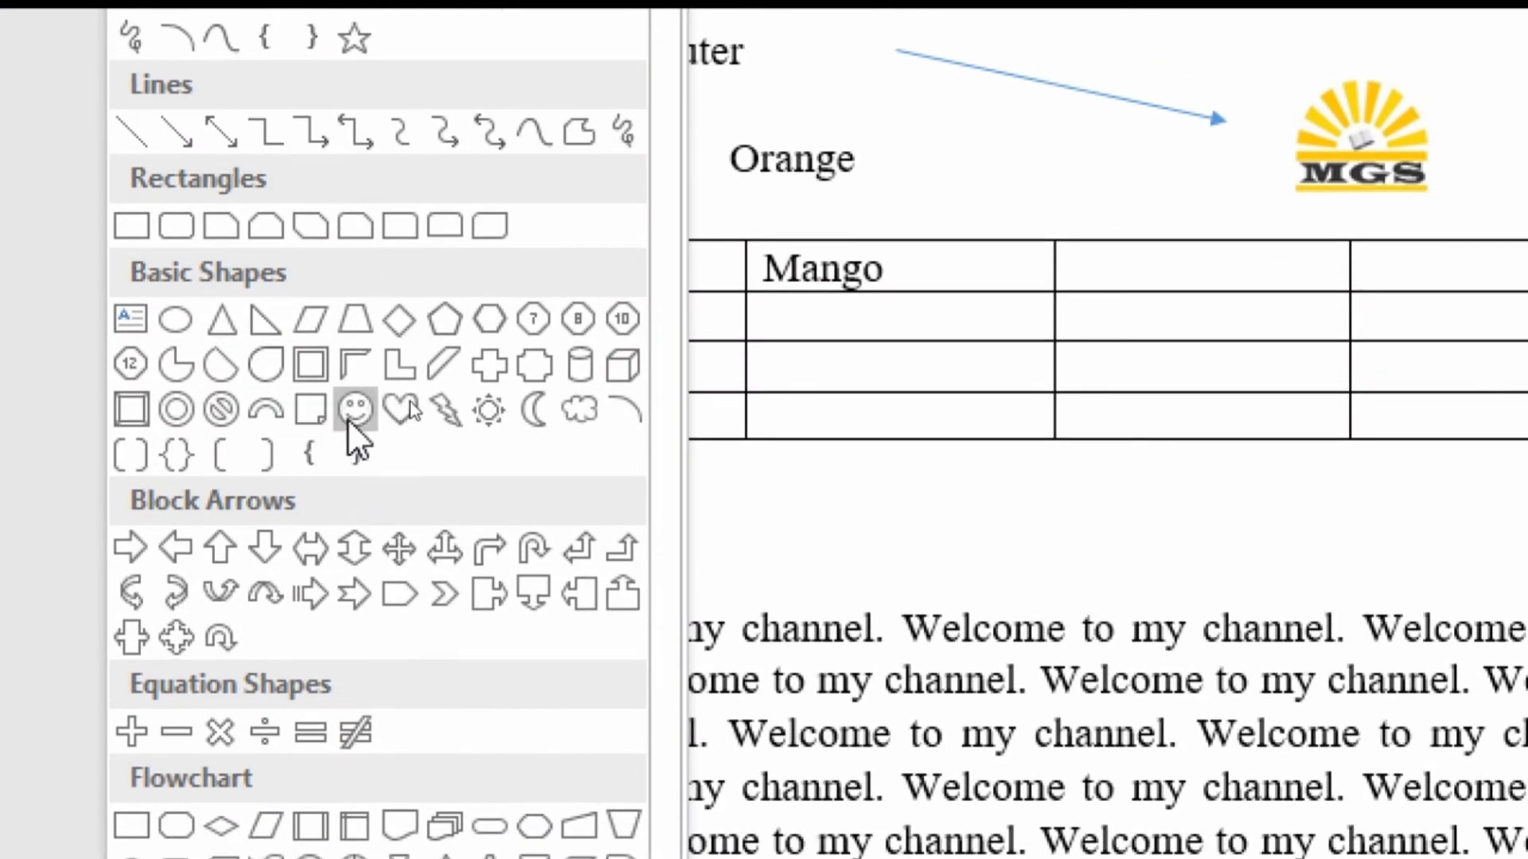
{"action": "left_click", "coordinate": [360, 398]}
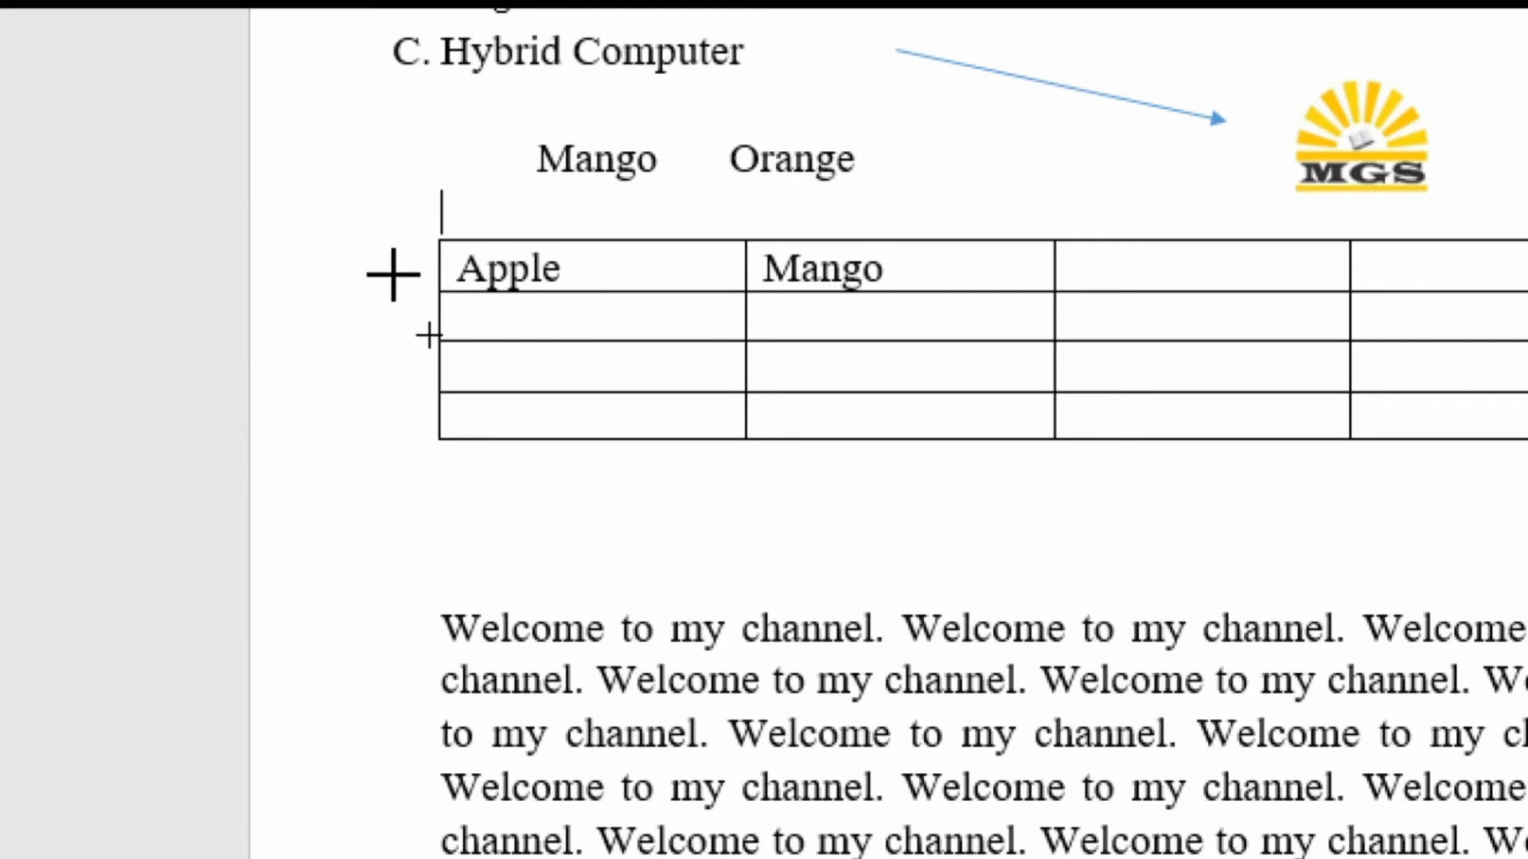
{"action": "left_click_drag", "start_coordinate": [379, 343], "coordinate": [603, 585]}
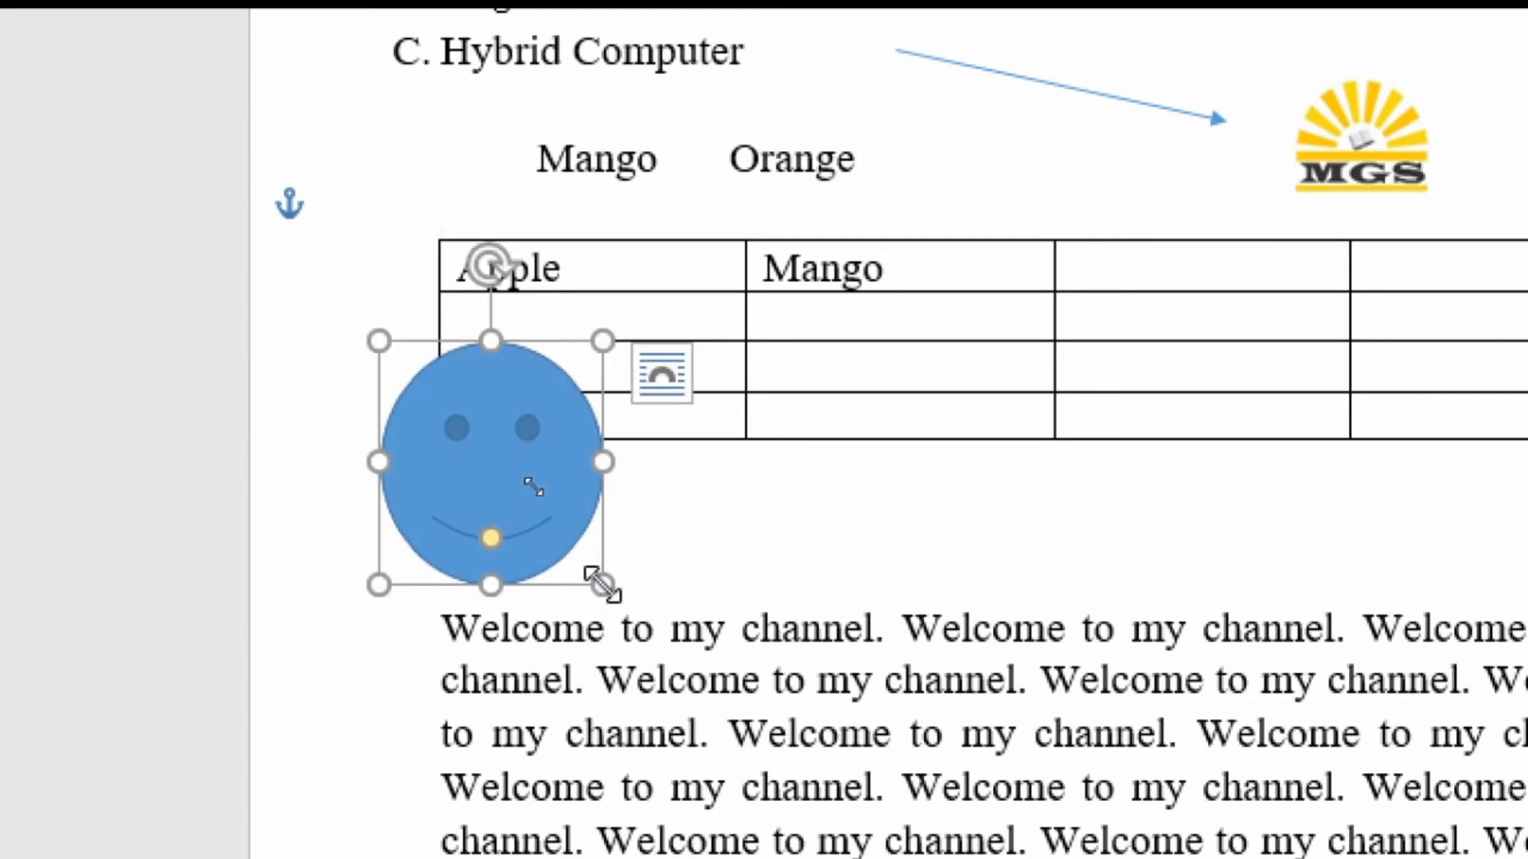
{"action": "key", "text": "ctrl+4"}
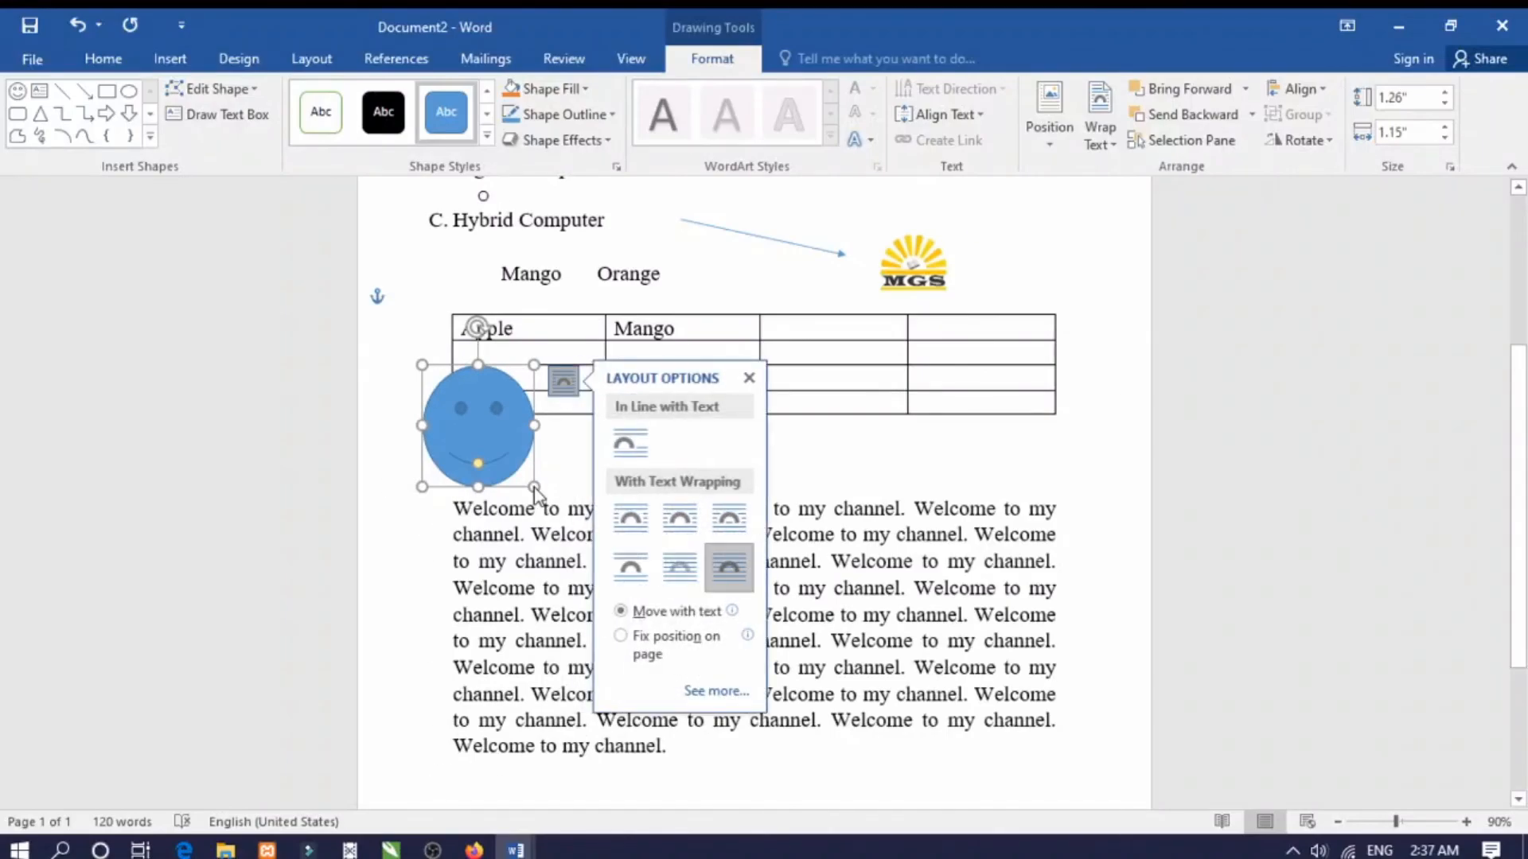
{"action": "left_click_drag", "start_coordinate": [534, 485], "coordinate": [595, 476]}
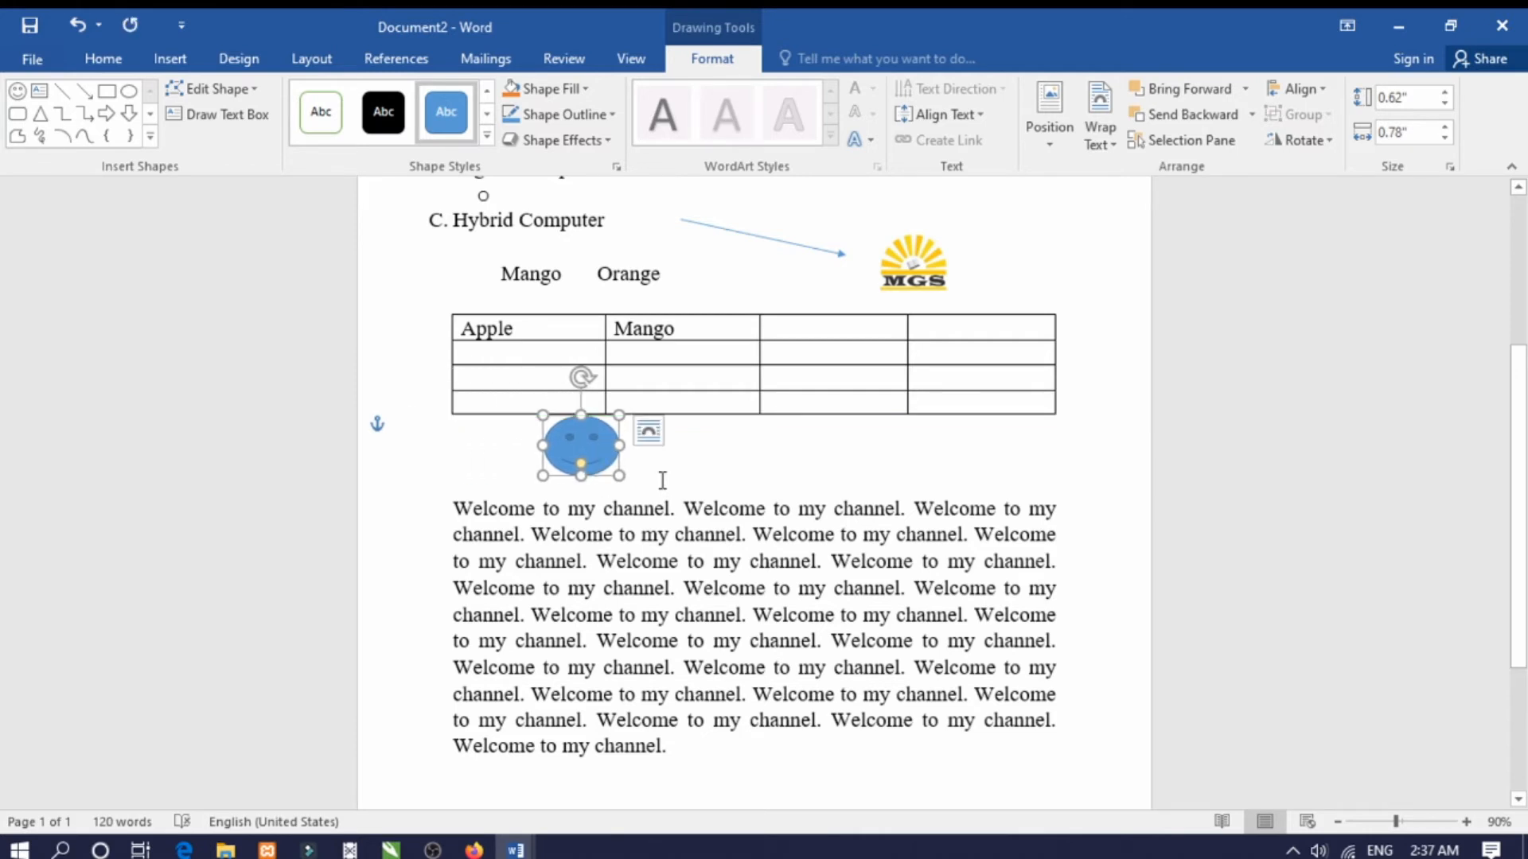
{"action": "left_click", "coordinate": [662, 480]}
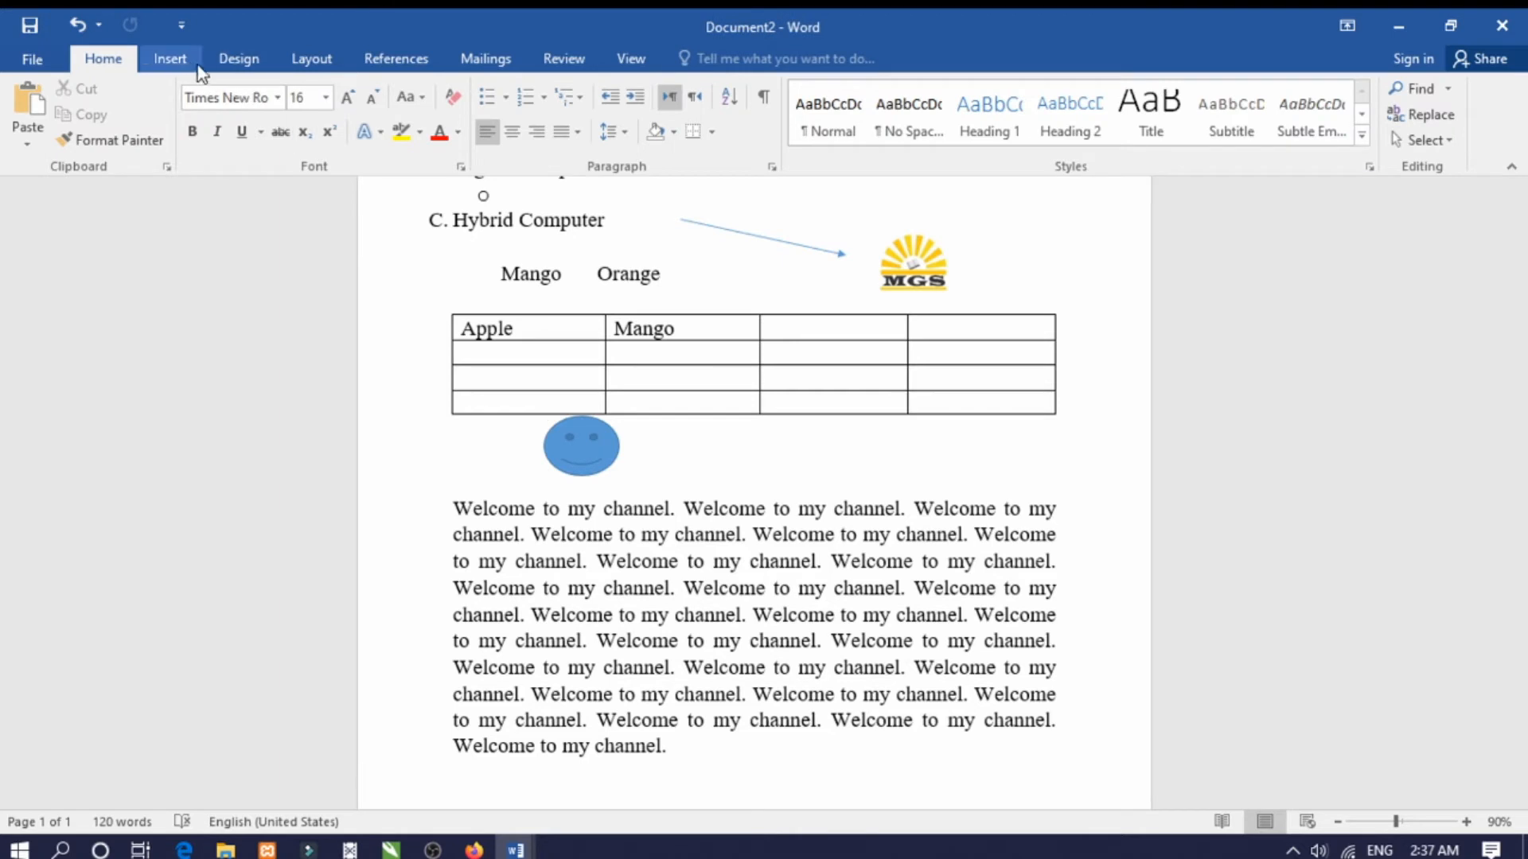
- Open the page header for editing and enter the channel name
{"action": "left_click", "coordinate": [170, 59]}
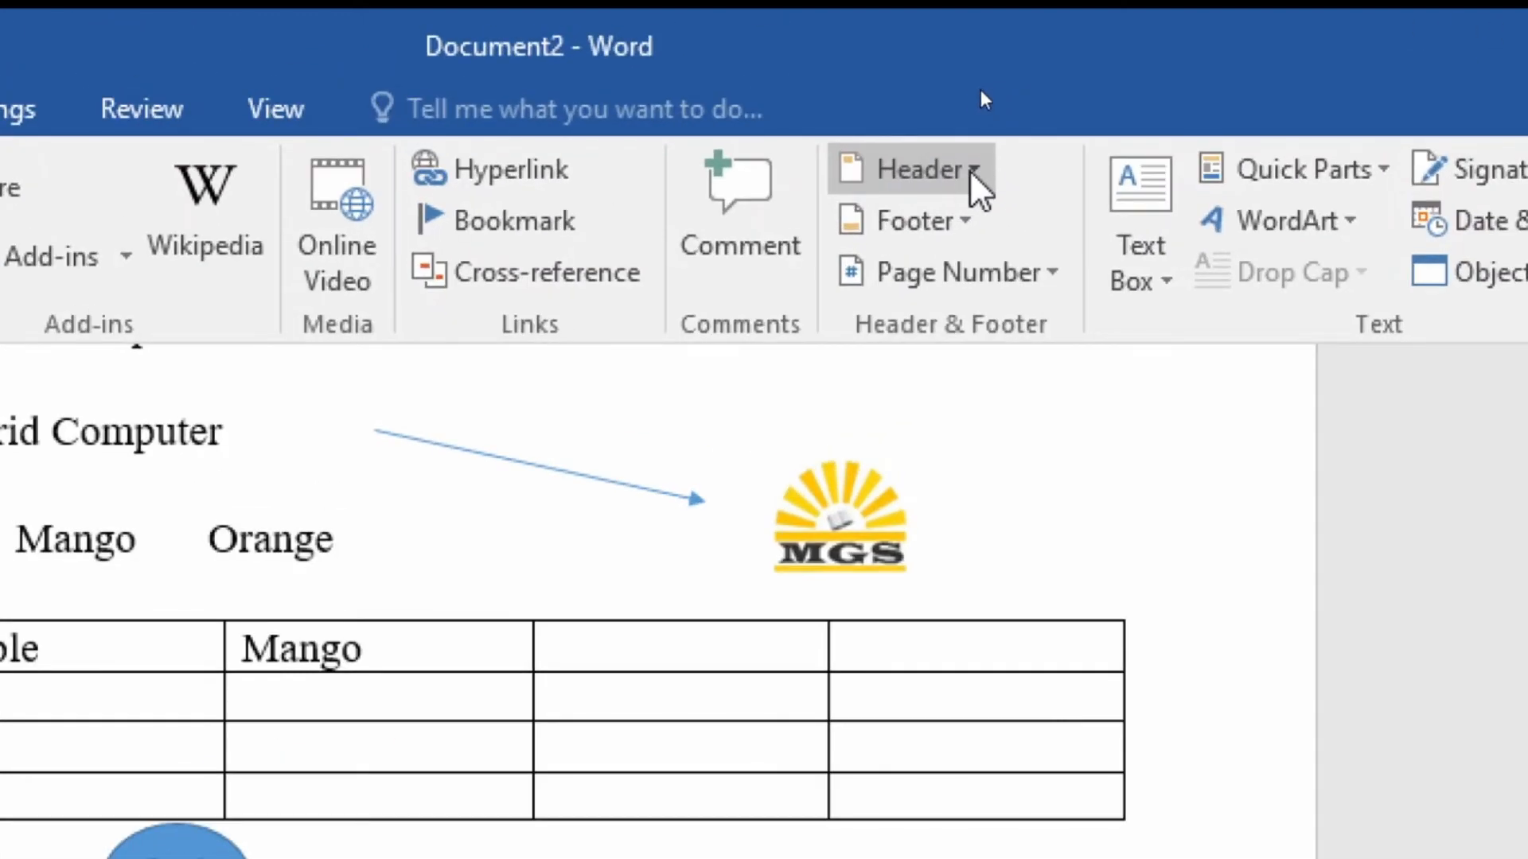
{"action": "left_click", "coordinate": [971, 172]}
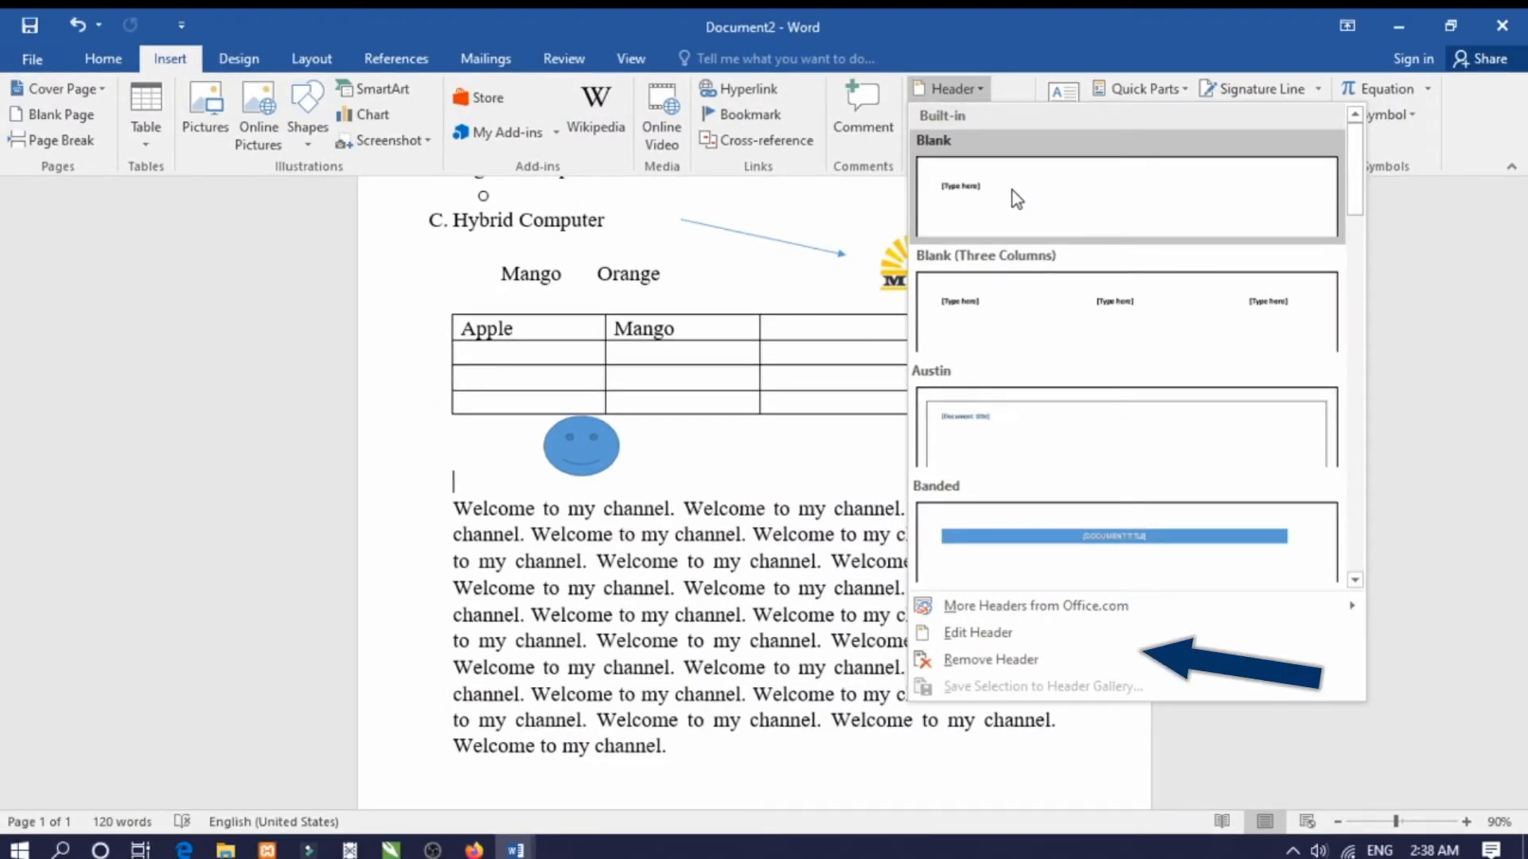
{"action": "left_click", "coordinate": [1024, 642]}
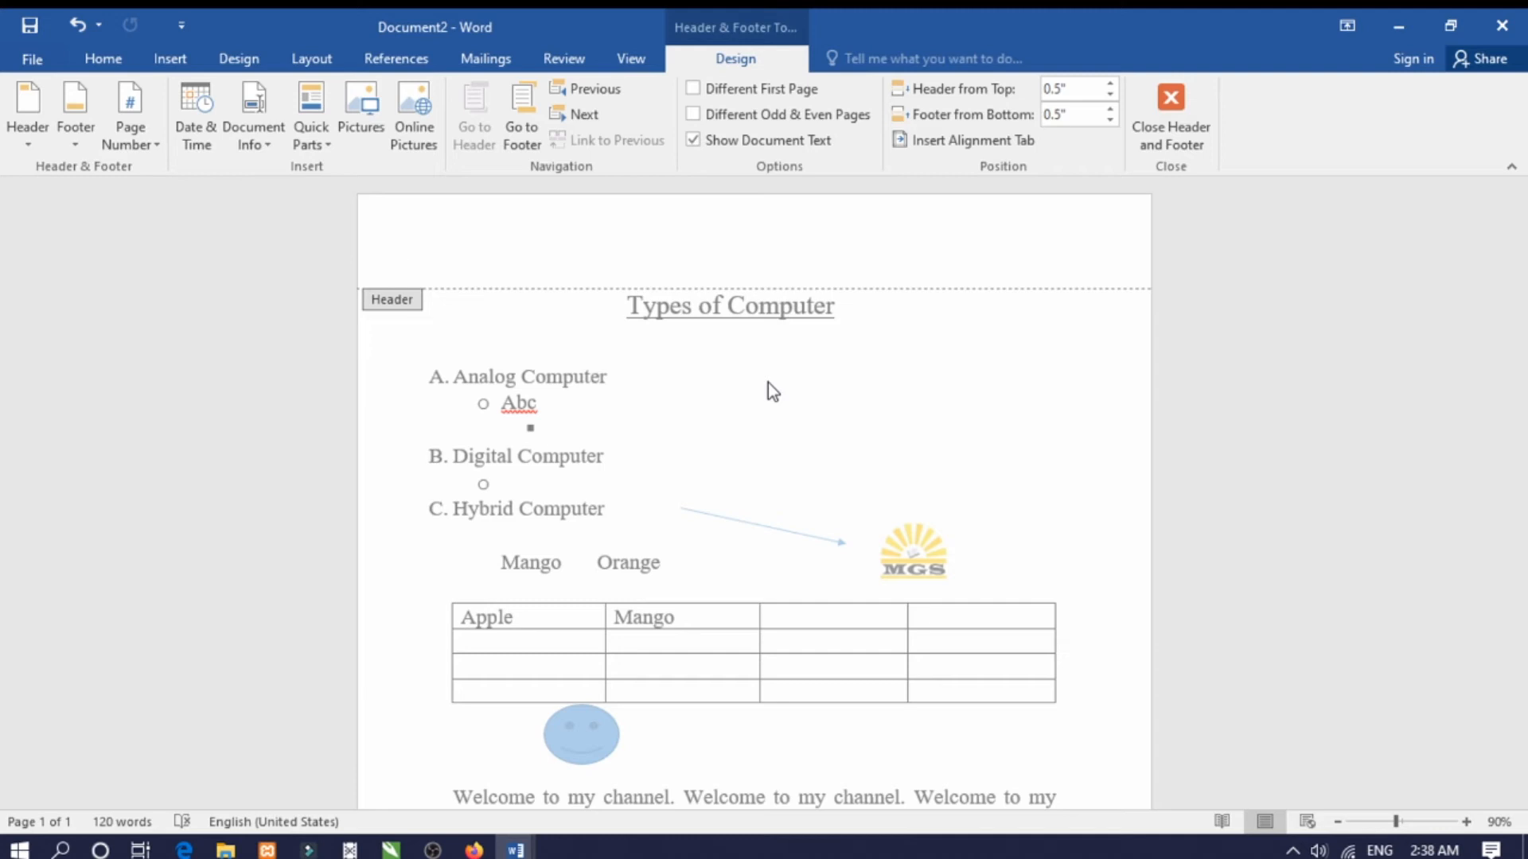
{"action": "type", "text": "Naveed Yaqoob TV"}
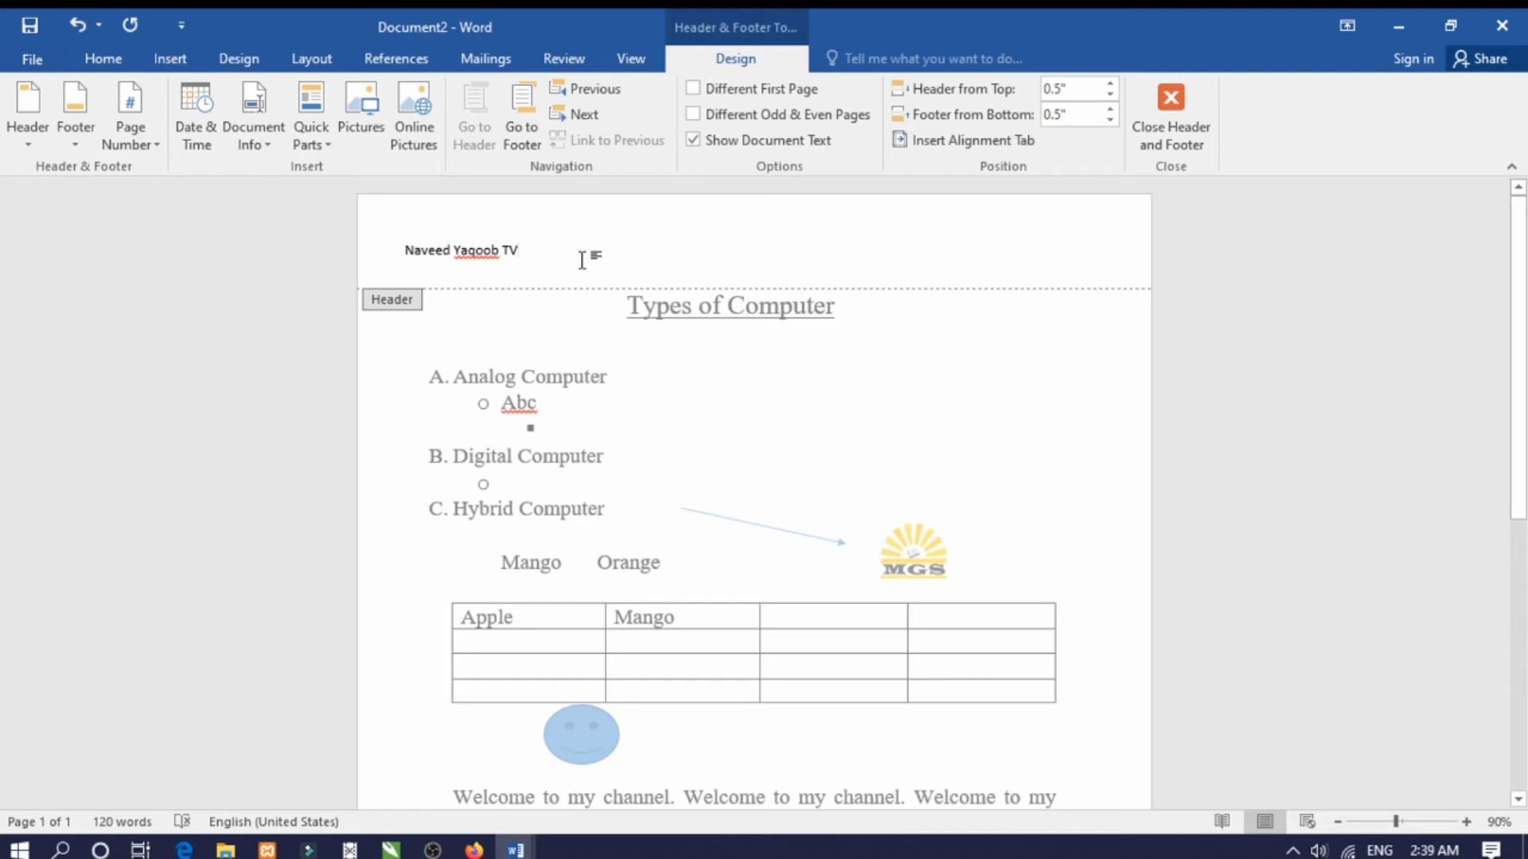
- Enlarge the whole header text and make it bold
{"action": "key", "text": "ctrl+a"}
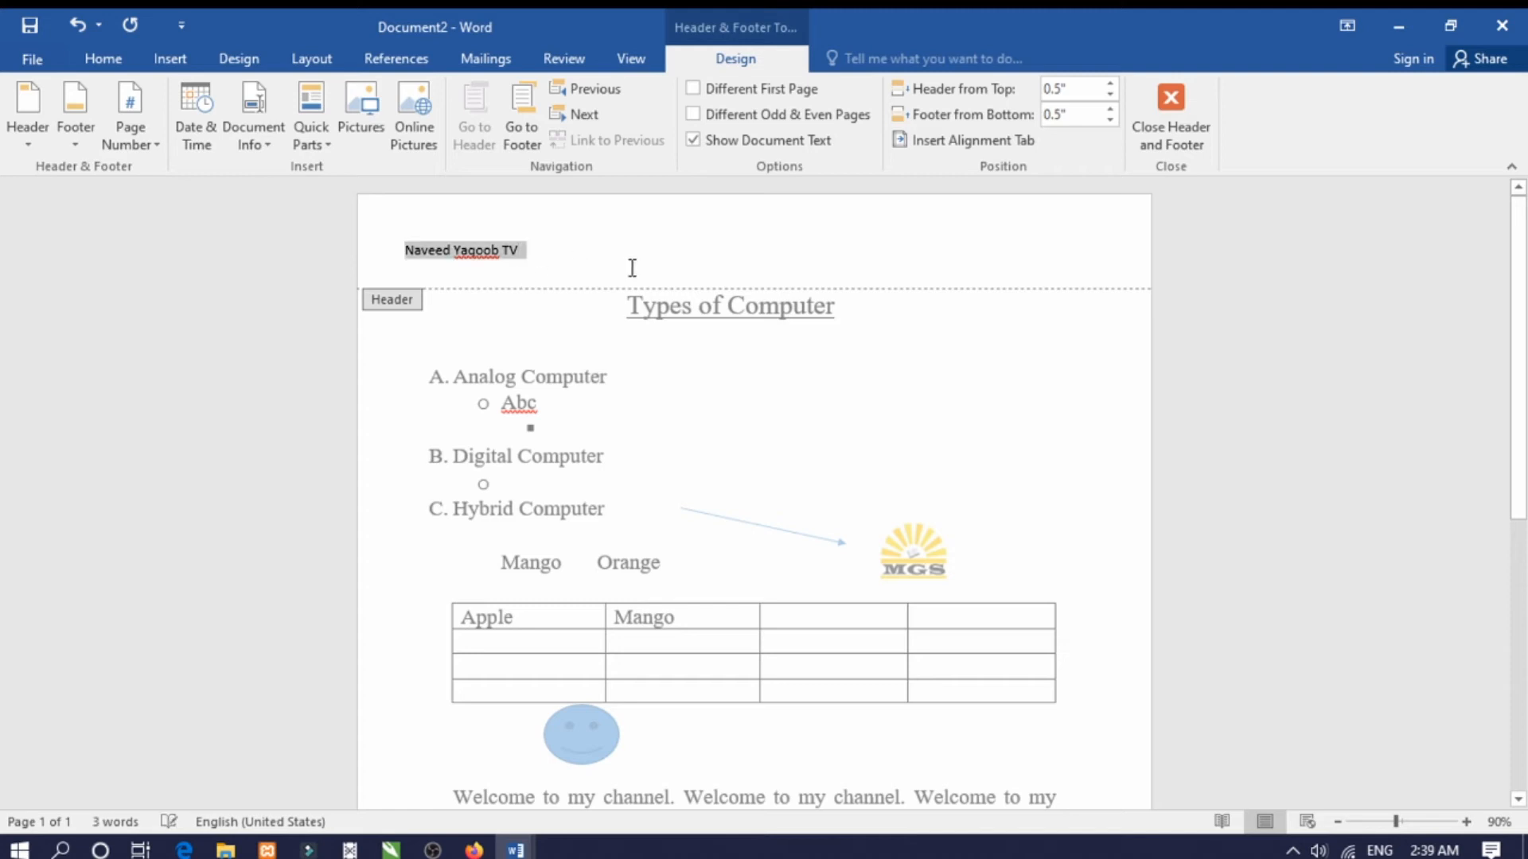
{"action": "key", "text": "ctrl+shift+period"}
{"action": "key", "text": "ctrl+shift+period"}
{"action": "key", "text": "ctrl+shift+period"}
{"action": "key", "text": "ctrl+shift+period"}
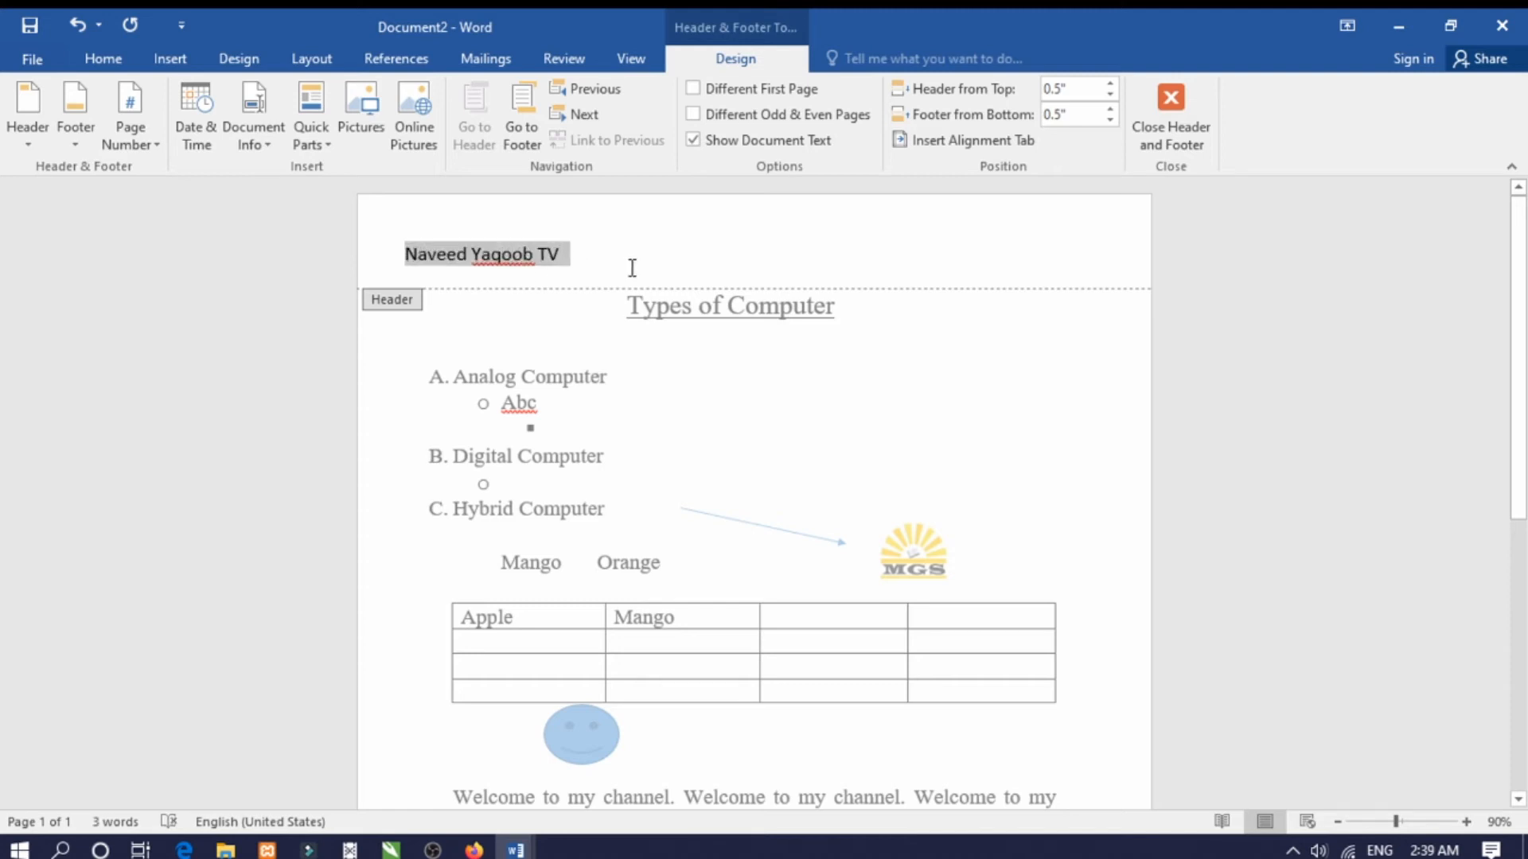
{"action": "key", "text": "ctrl+b"}
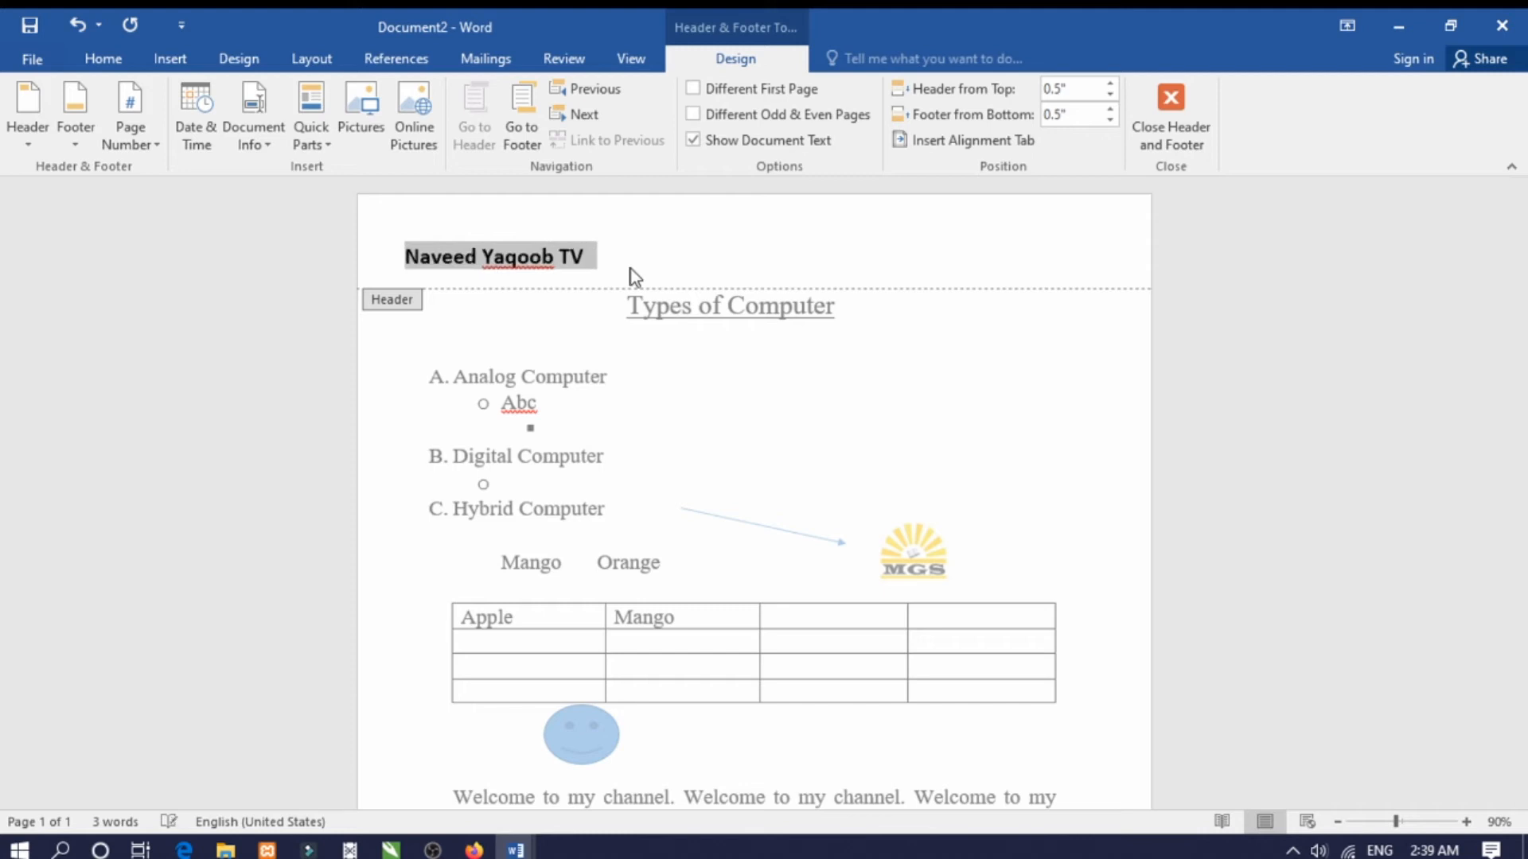
{"action": "left_click", "coordinate": [632, 269]}
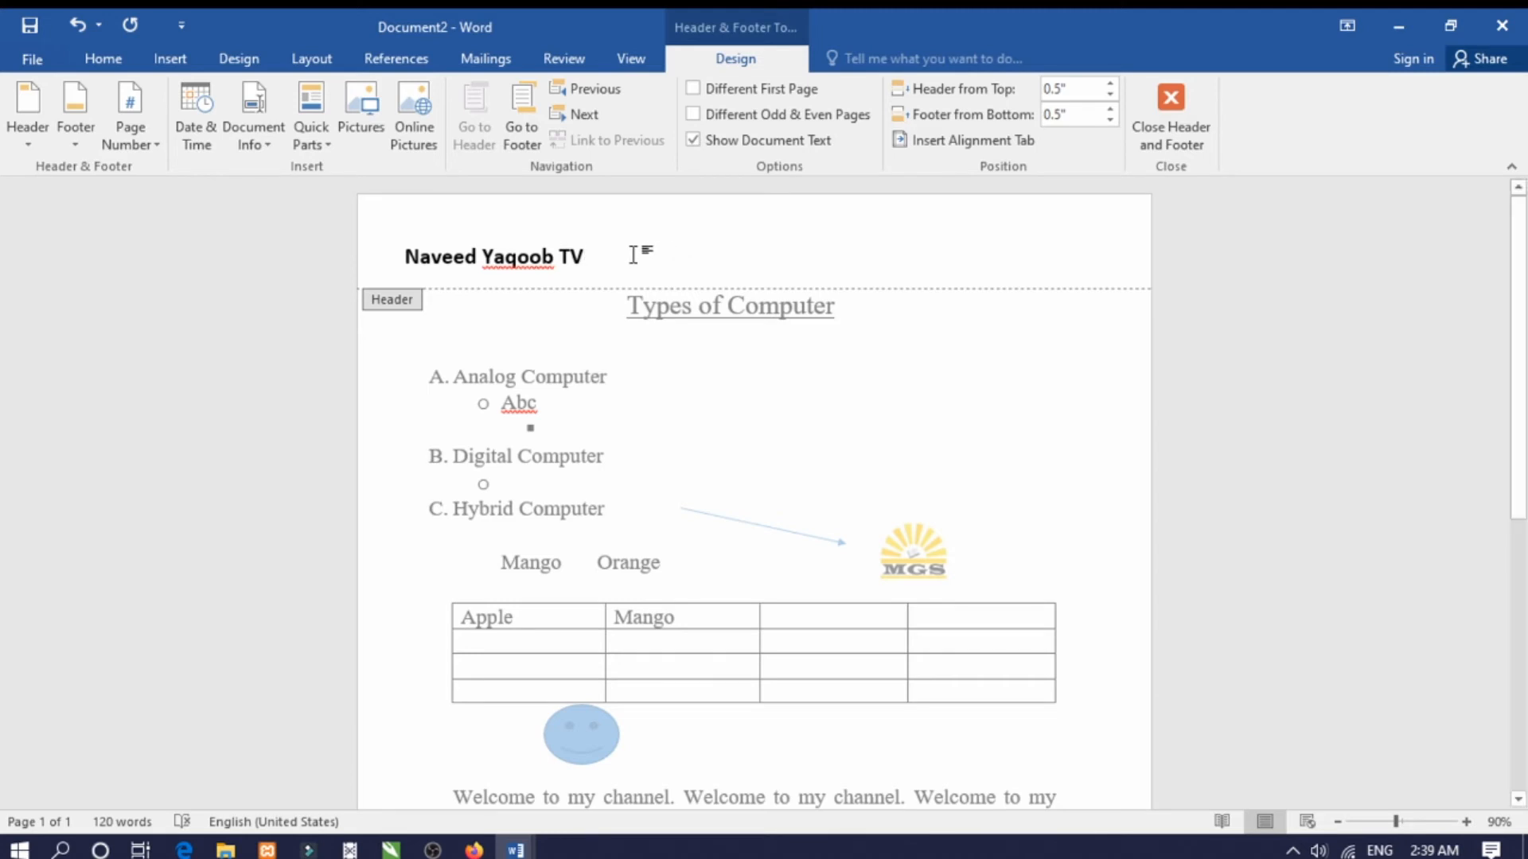
- Add a centred page number in the Plain Number 2 style at the bottom of the page, and leave header and footer editing
{"action": "key", "text": "Down"}
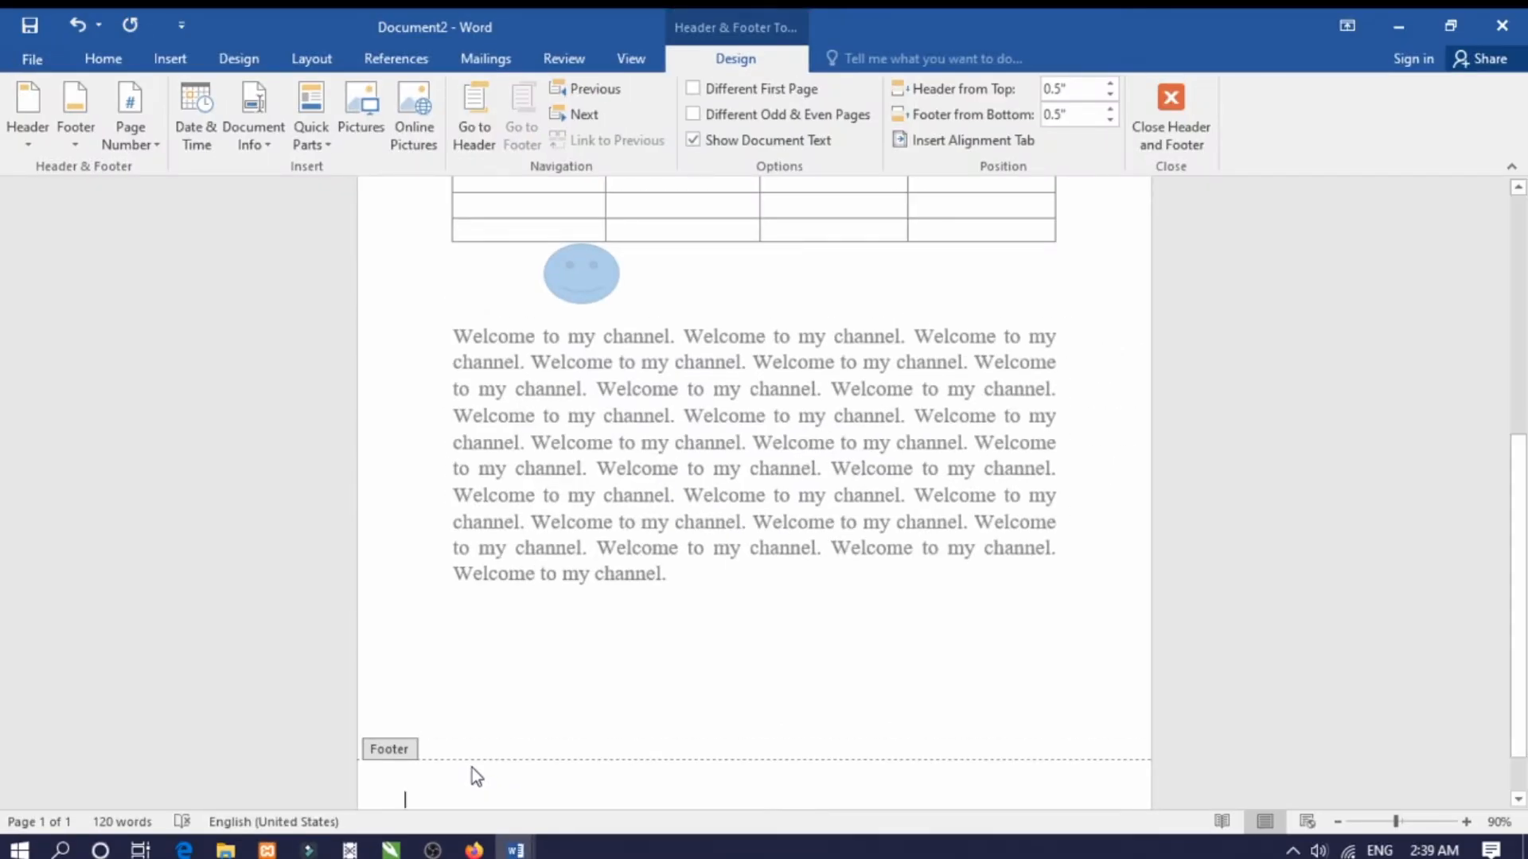
{"action": "left_click", "coordinate": [152, 146]}
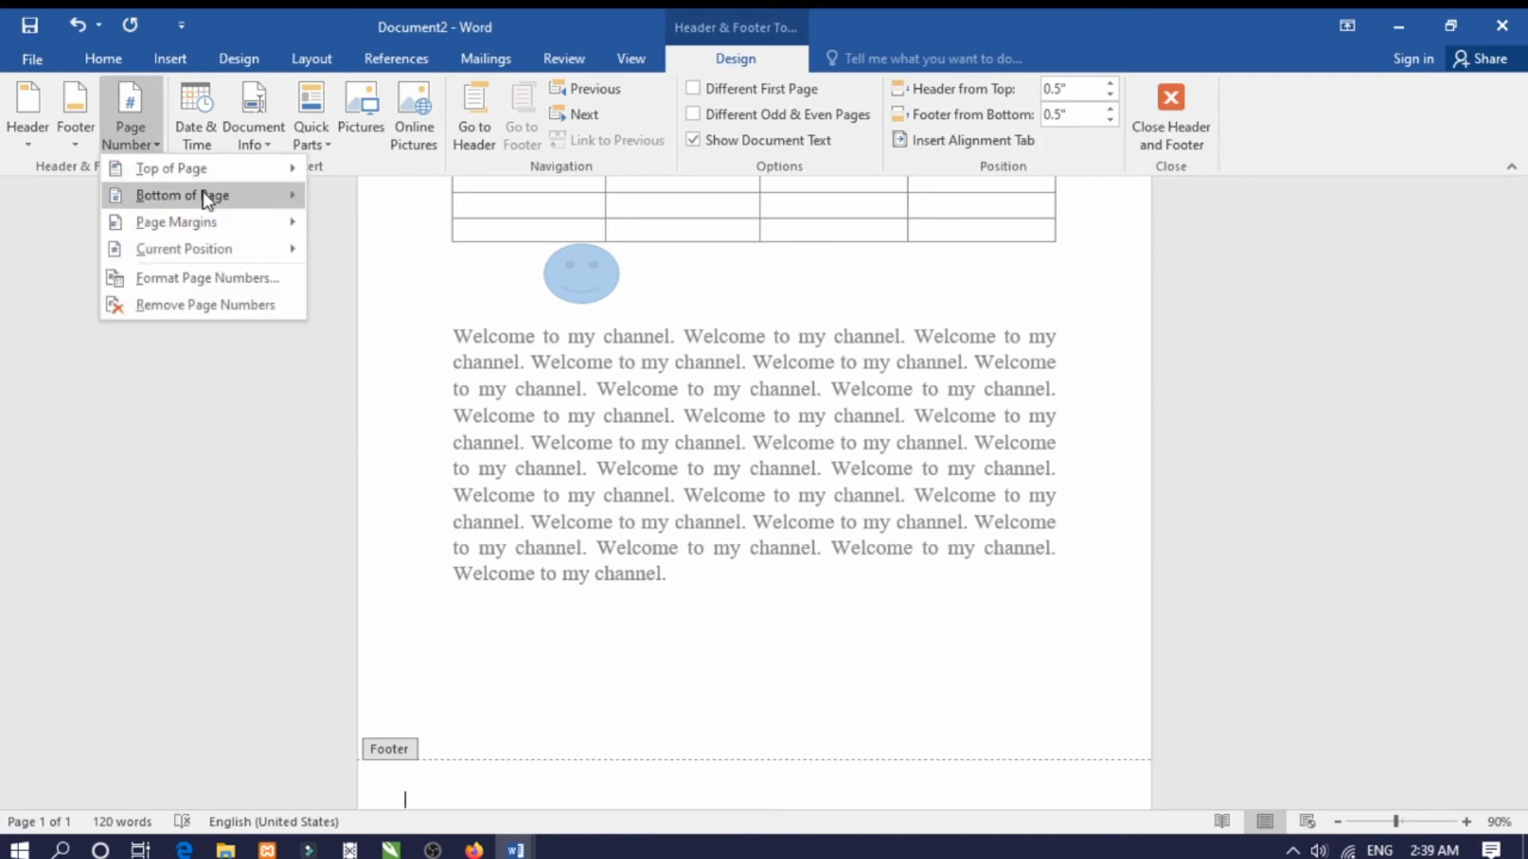
{"action": "mouse_move", "coordinate": [205, 195]}
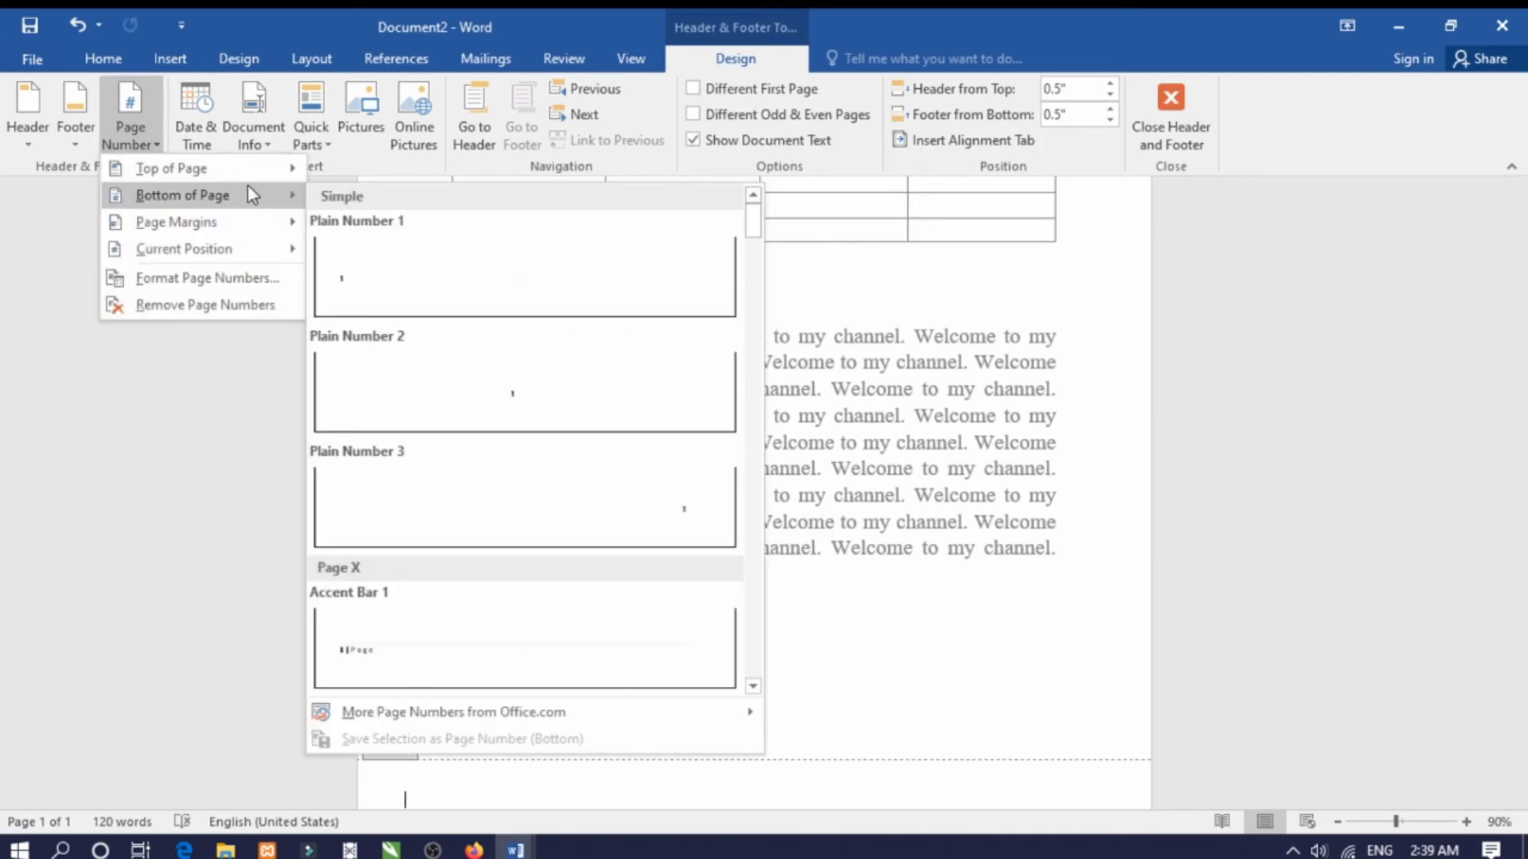
{"action": "mouse_move", "coordinate": [180, 169]}
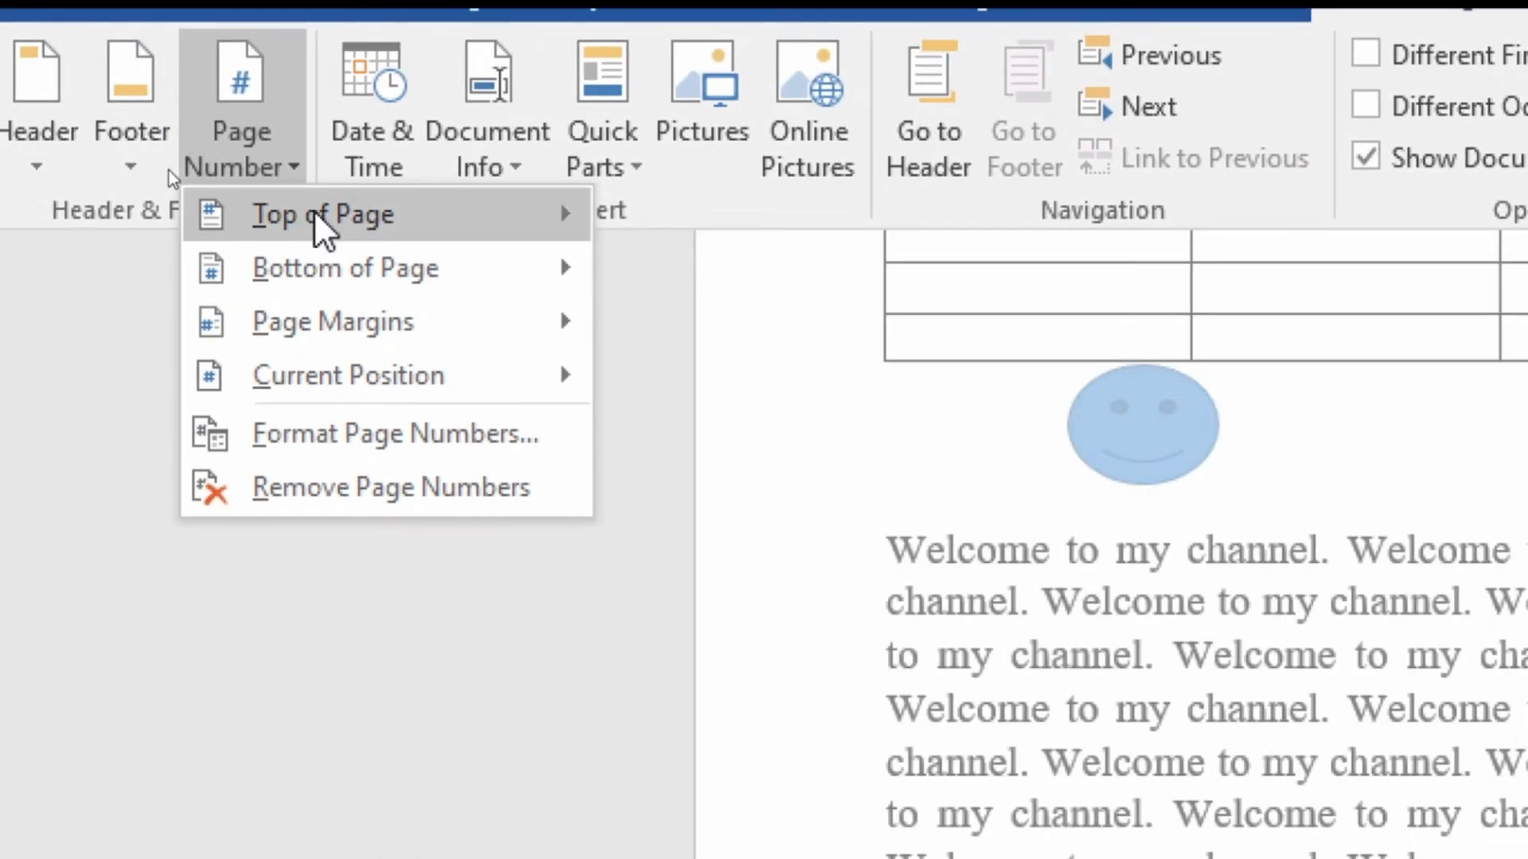
{"action": "mouse_move", "coordinate": [385, 297]}
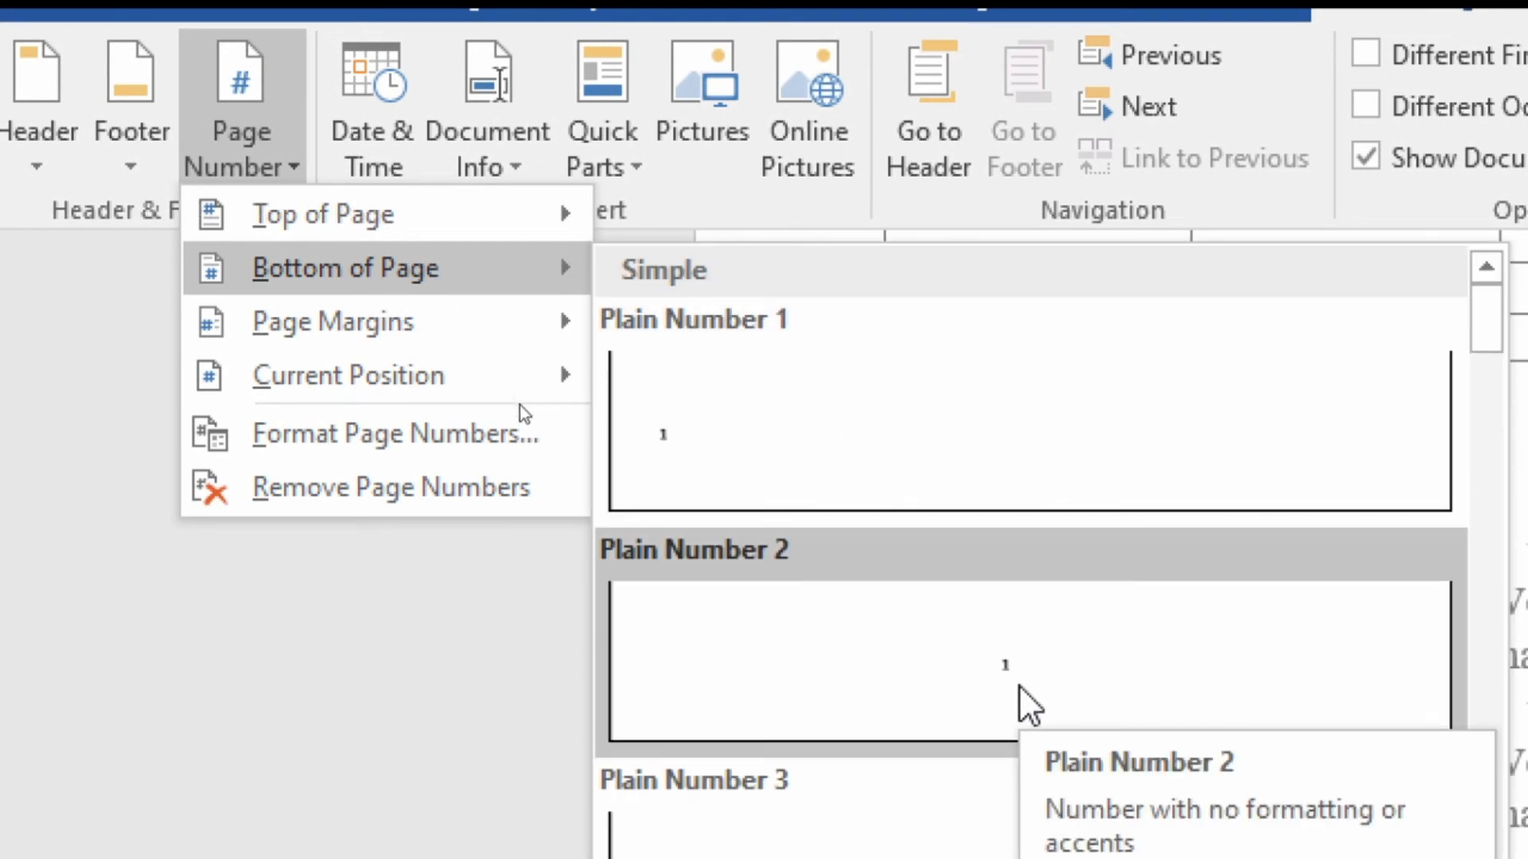
{"action": "left_click", "coordinate": [1020, 688]}
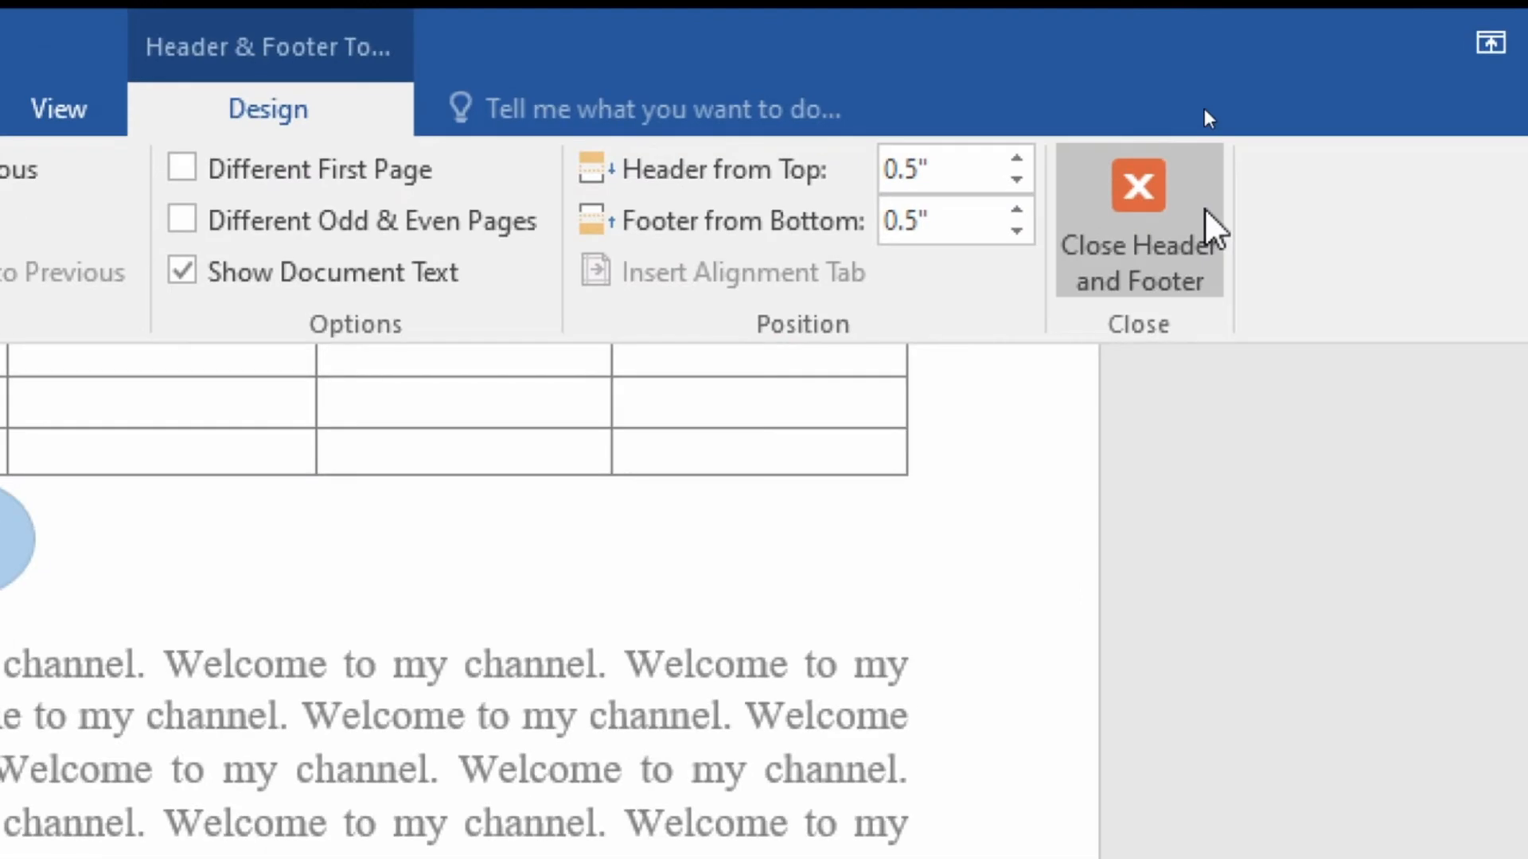
{"action": "left_click", "coordinate": [1158, 237]}
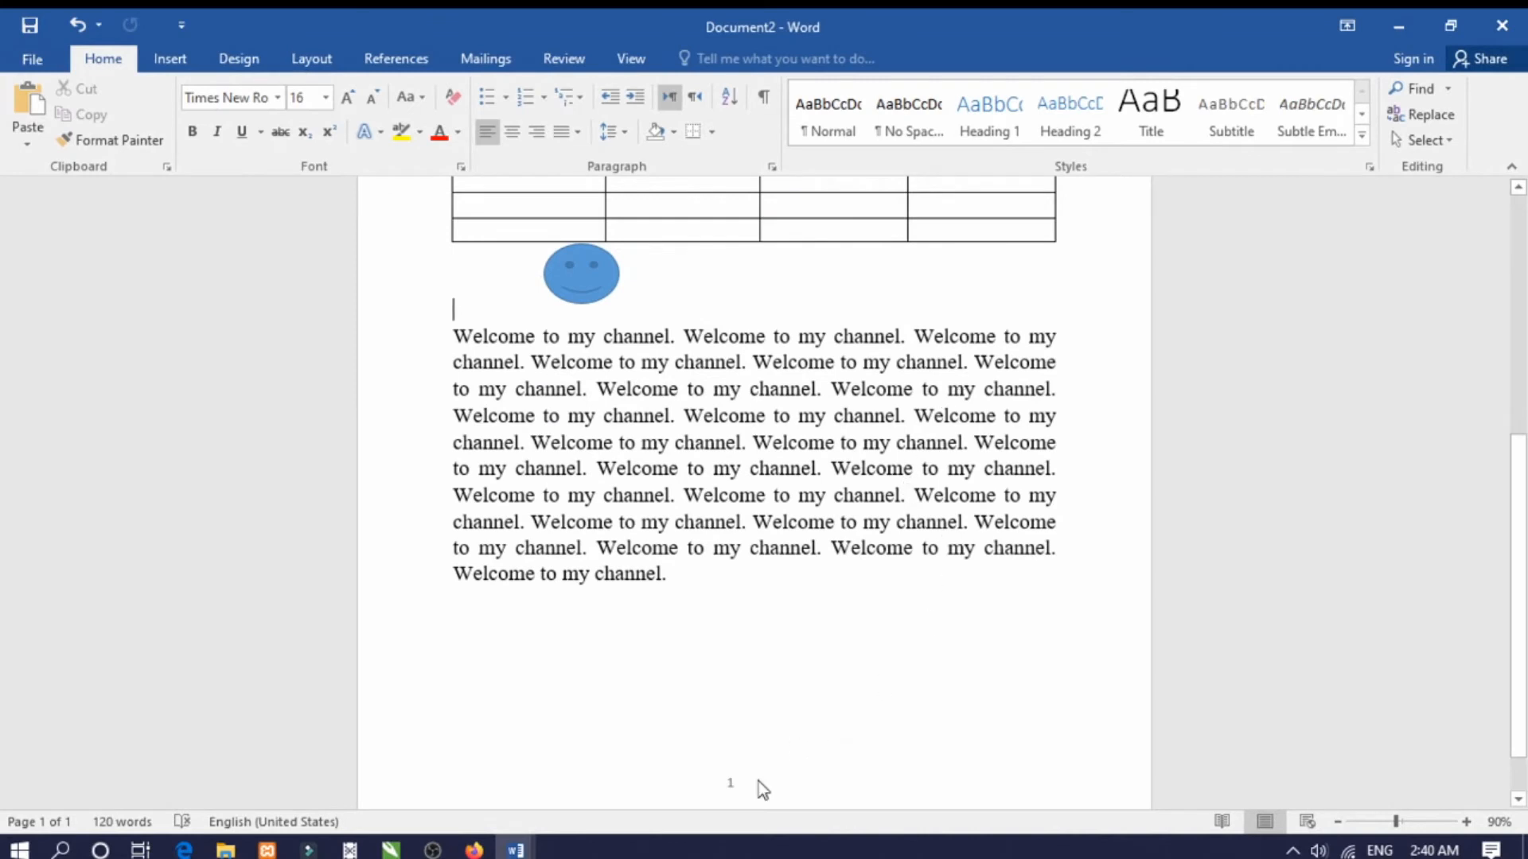
{"action": "left_click", "coordinate": [762, 743]}
{"action": "scroll", "coordinate": [783, 490], "scroll_direction": "up", "scroll_amount": 6}
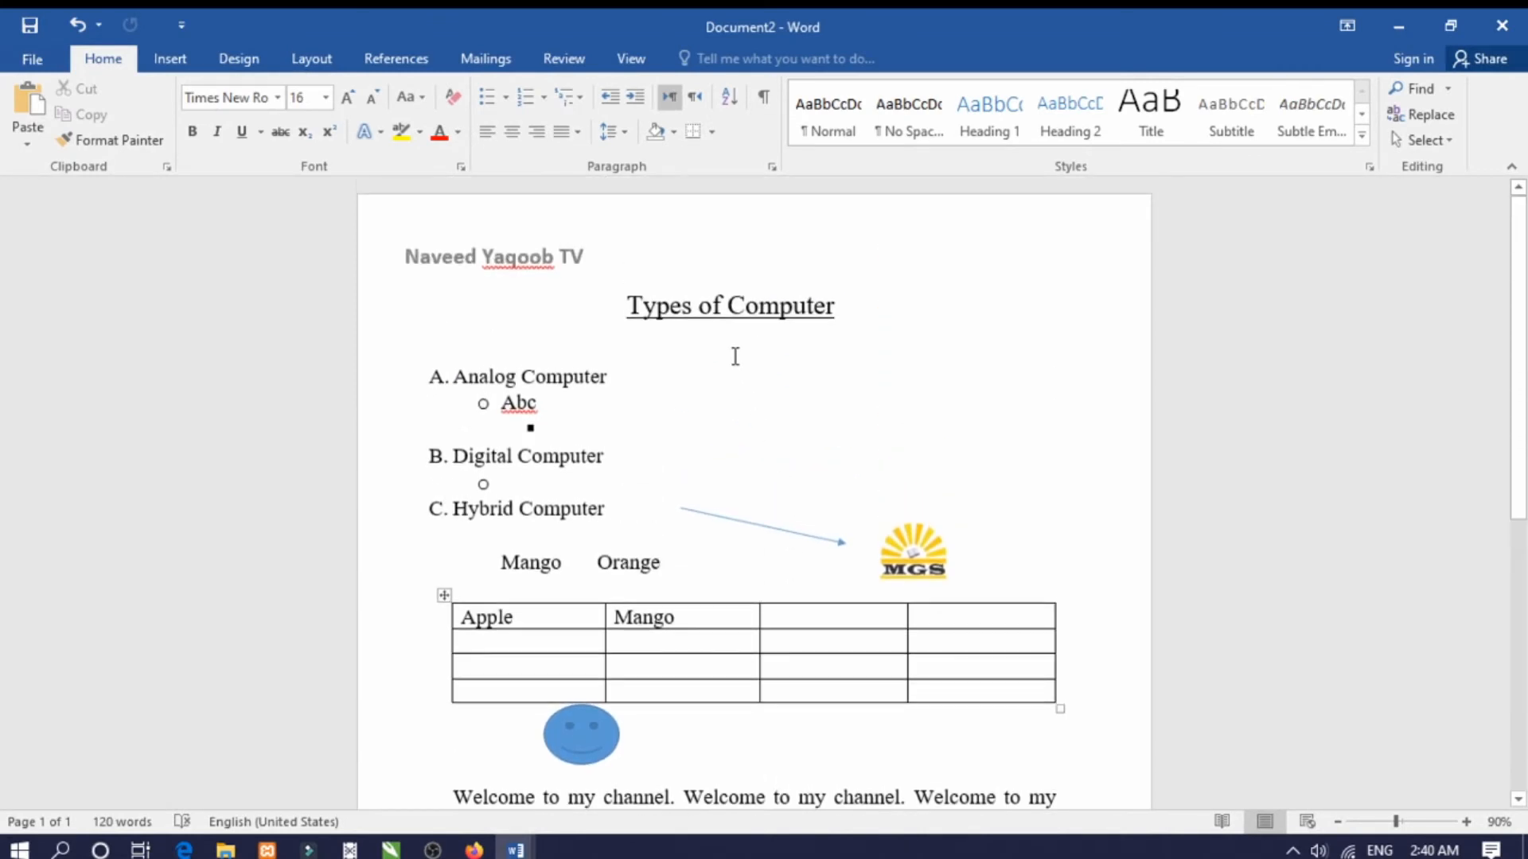
{"action": "left_click", "coordinate": [569, 287]}
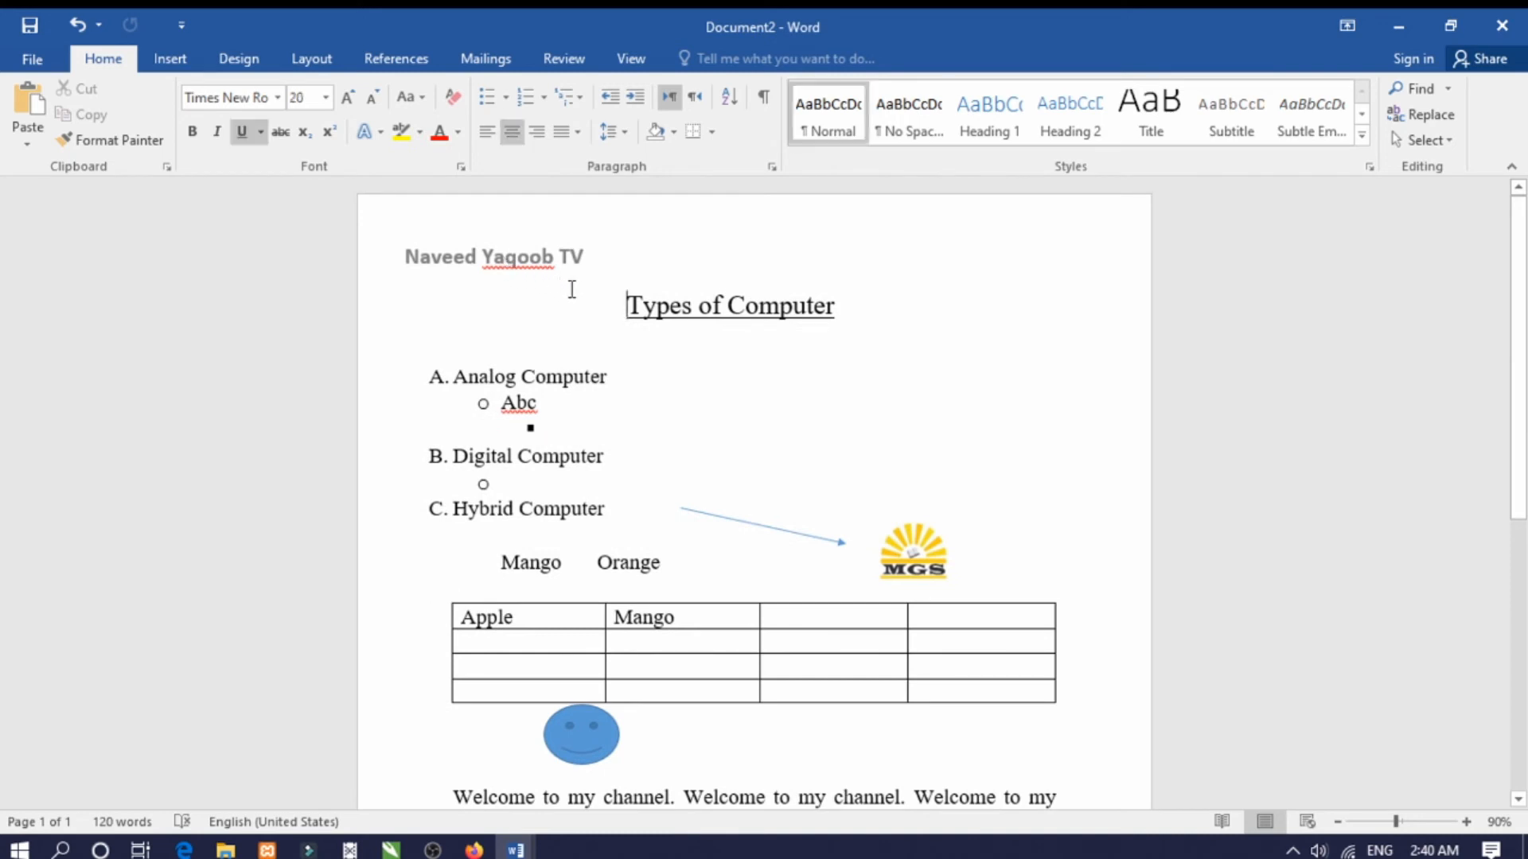
{"action": "left_click", "coordinate": [649, 318]}
{"action": "left_click_drag", "start_coordinate": [650, 317], "coordinate": [713, 327]}
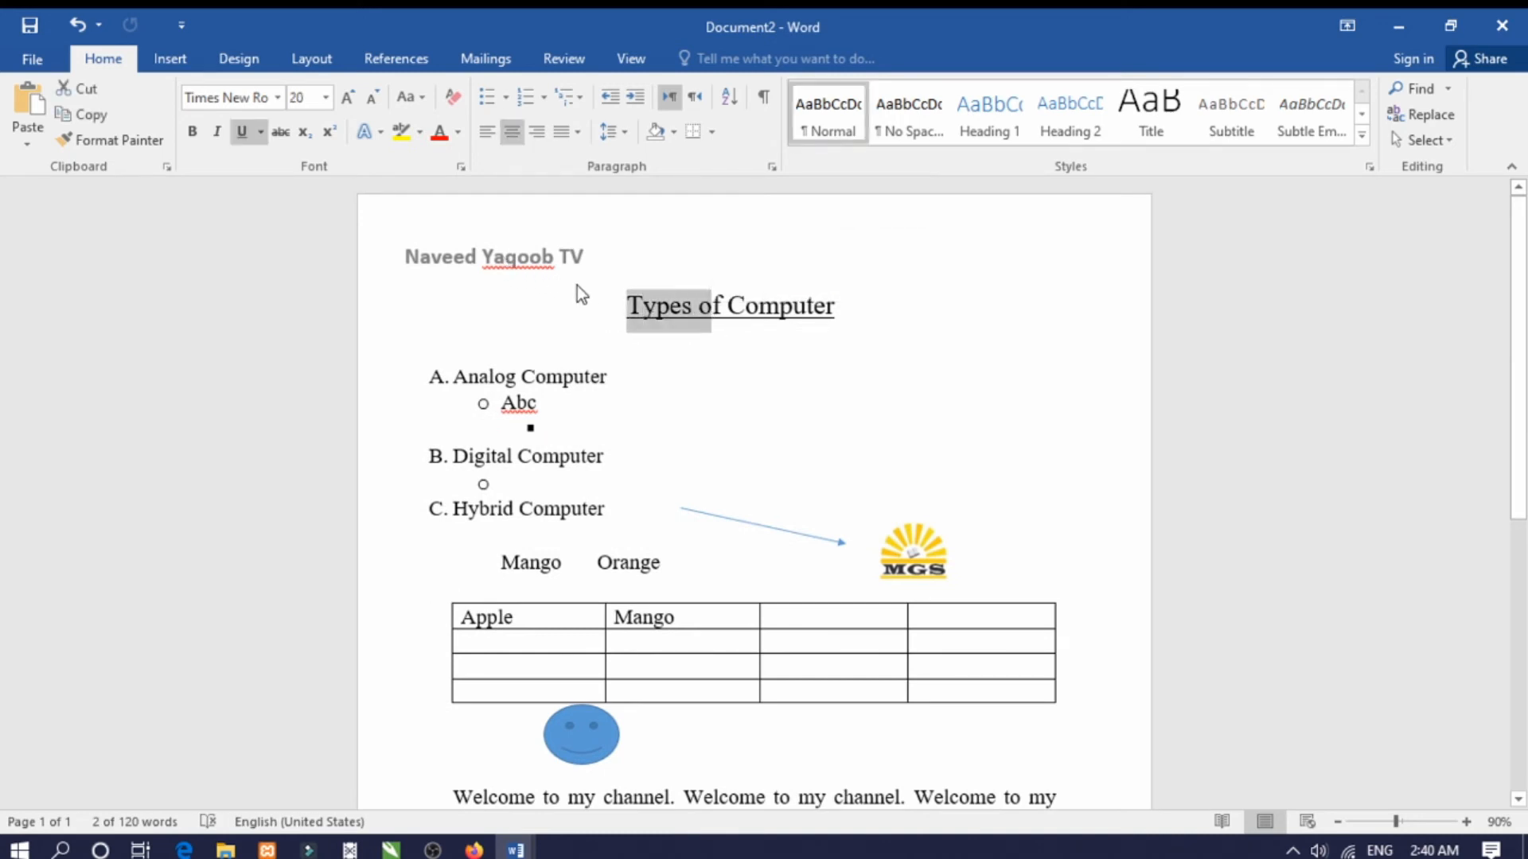
{"action": "left_click", "coordinate": [551, 251]}
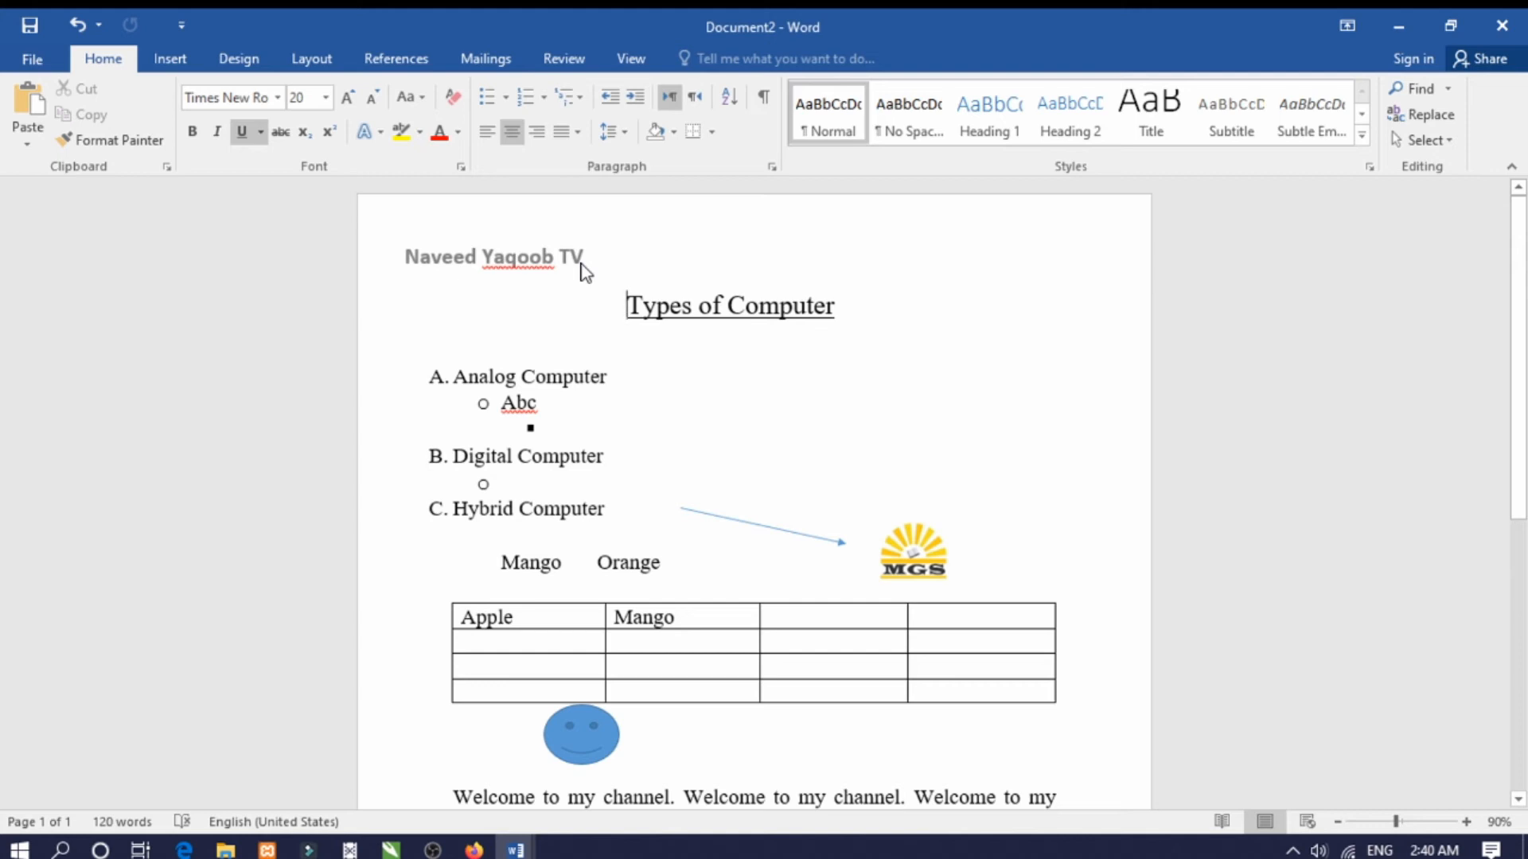
- Insert a page break right before the "Welcome to my channel" paragraph
{"action": "left_click", "coordinate": [171, 59]}
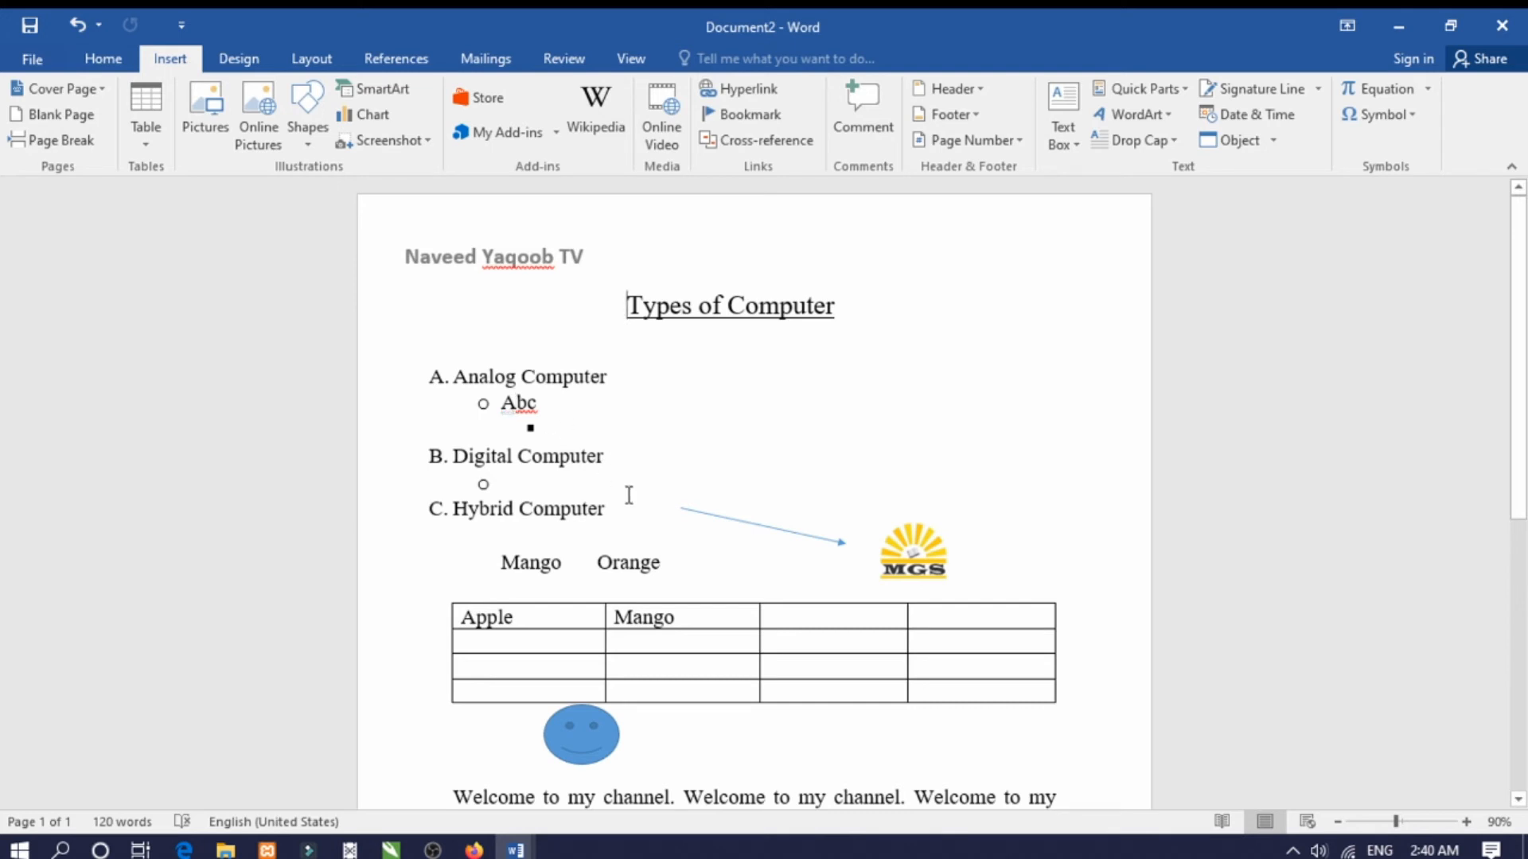
{"action": "scroll", "coordinate": [580, 567], "scroll_direction": "down", "scroll_amount": 3}
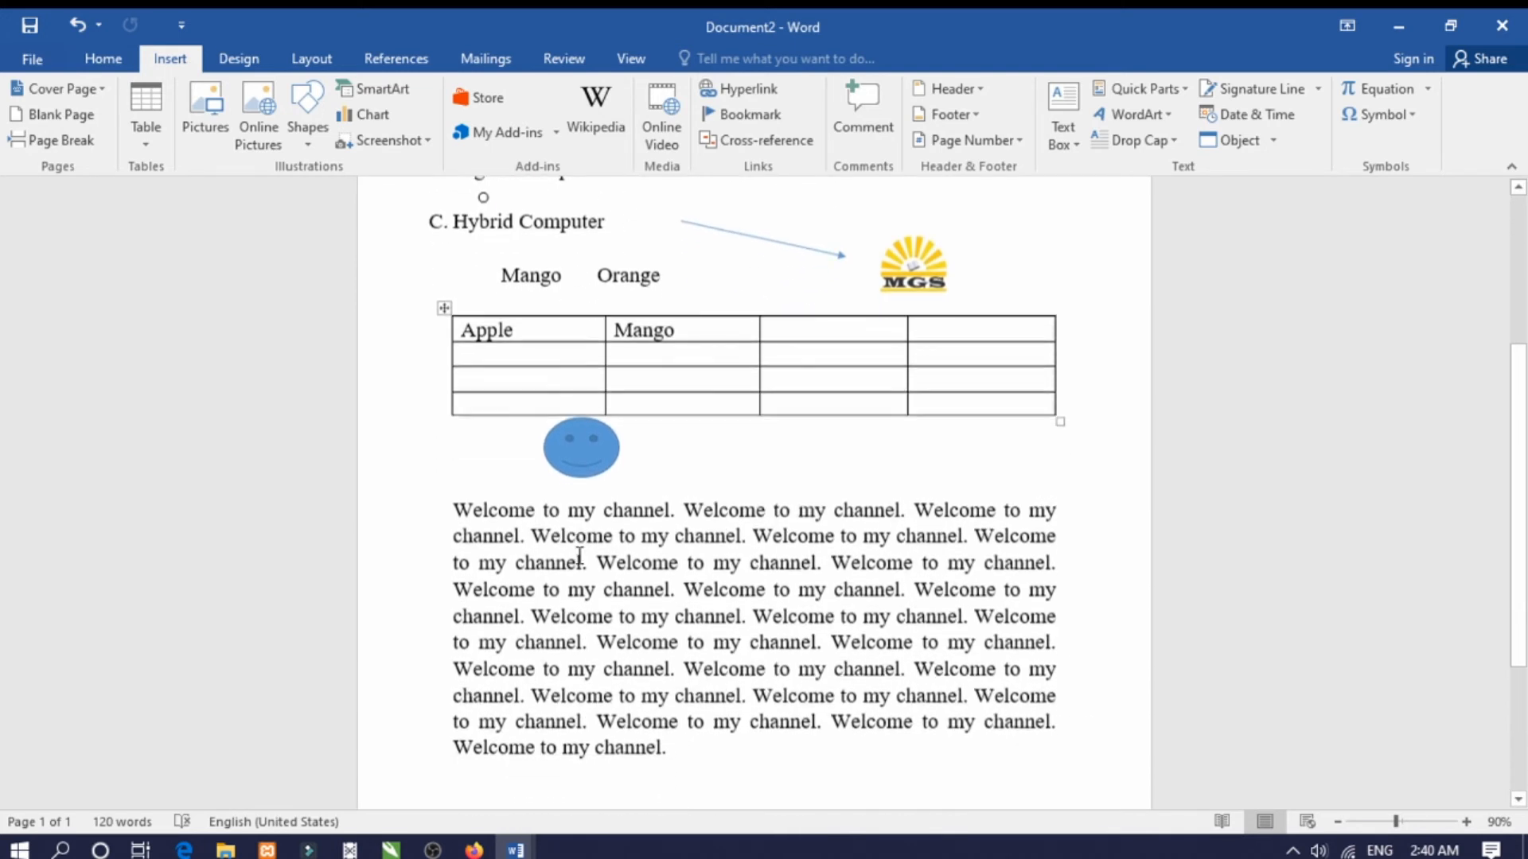
{"action": "scroll", "coordinate": [580, 557], "scroll_direction": "down", "scroll_amount": 2}
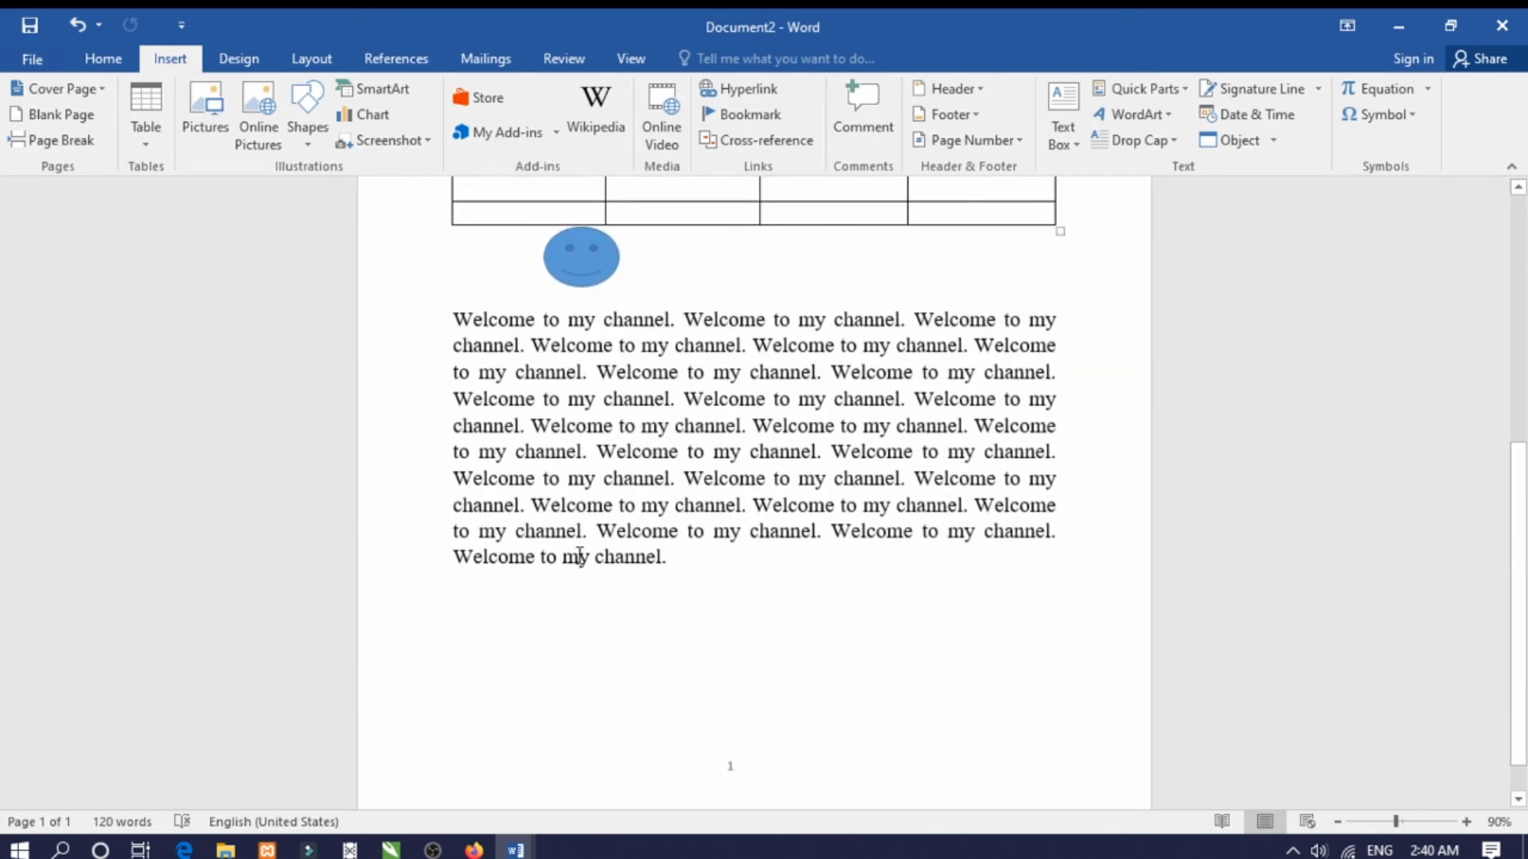
{"action": "left_click", "coordinate": [445, 319]}
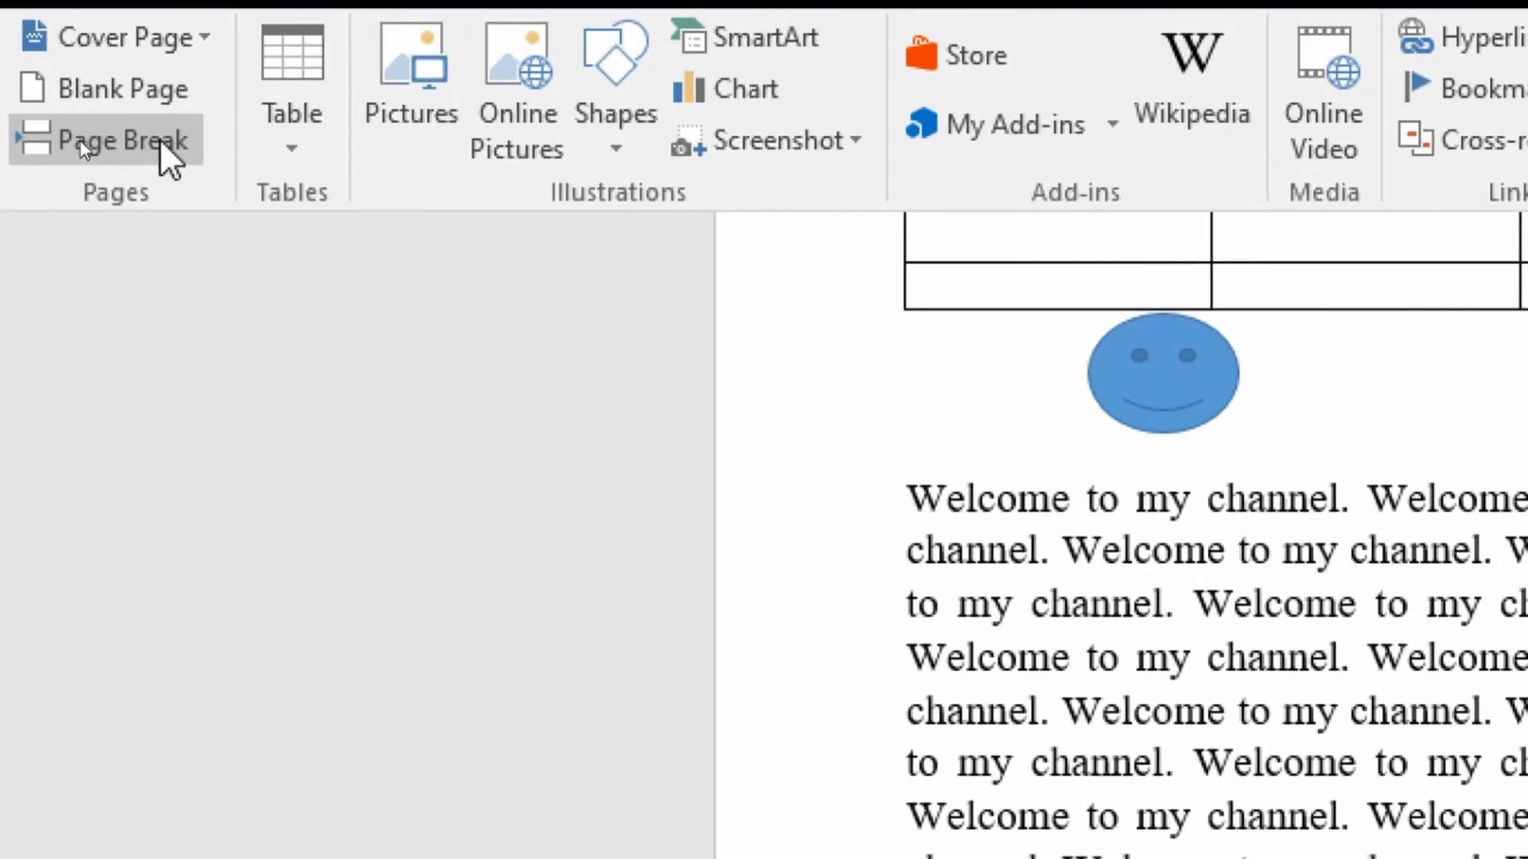
{"action": "left_click", "coordinate": [159, 136]}
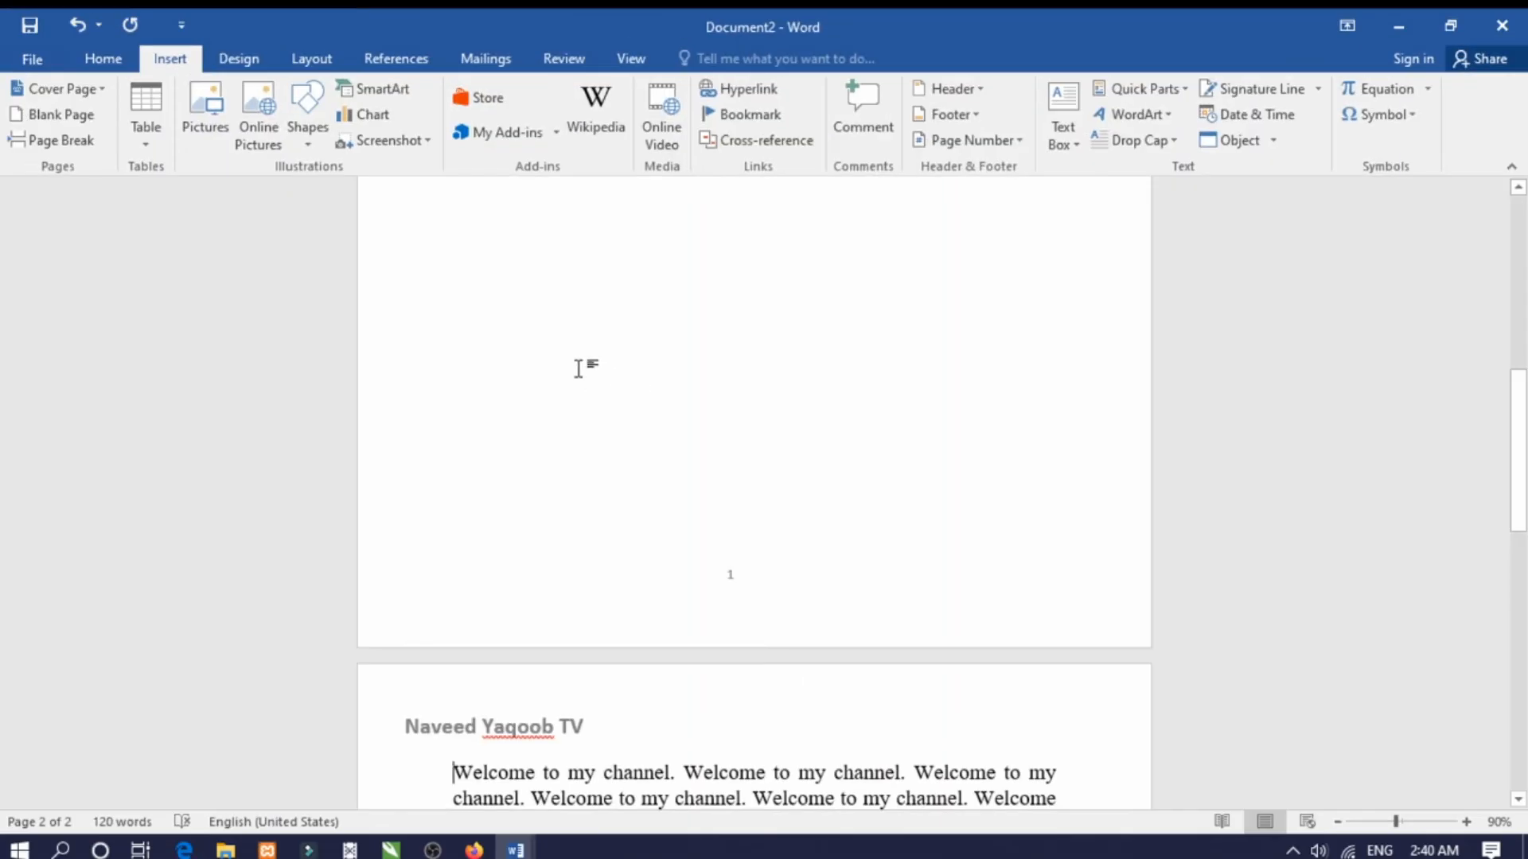
- Check the header and the footer page number on both pages
{"action": "scroll", "coordinate": [1253, 596], "scroll_direction": "down", "scroll_amount": 2}
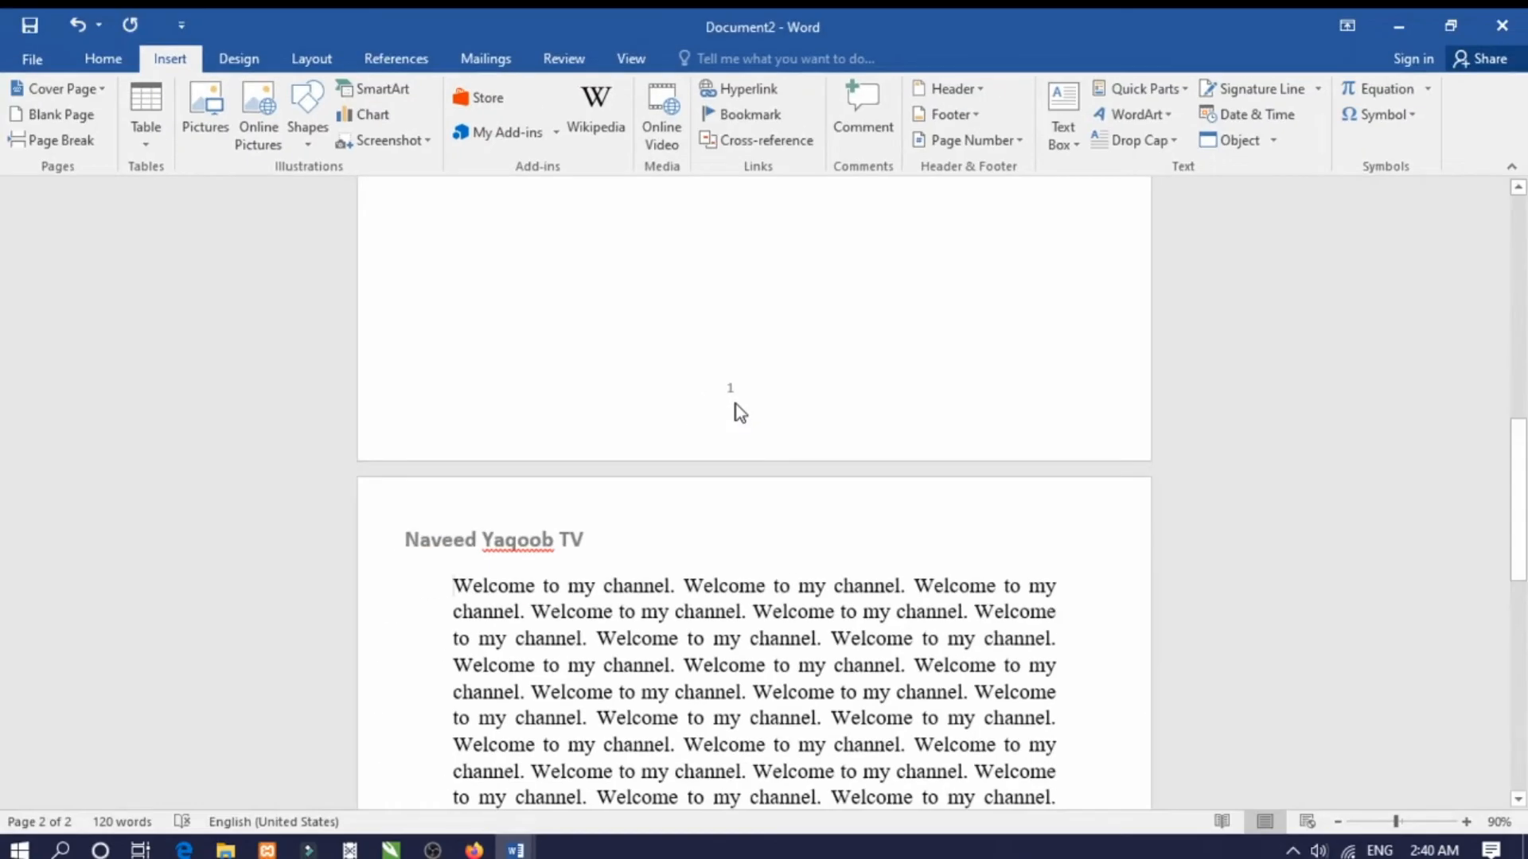
{"action": "scroll", "coordinate": [737, 404], "scroll_direction": "down", "scroll_amount": 8}
{"action": "scroll", "coordinate": [737, 404], "scroll_direction": "down", "scroll_amount": 3}
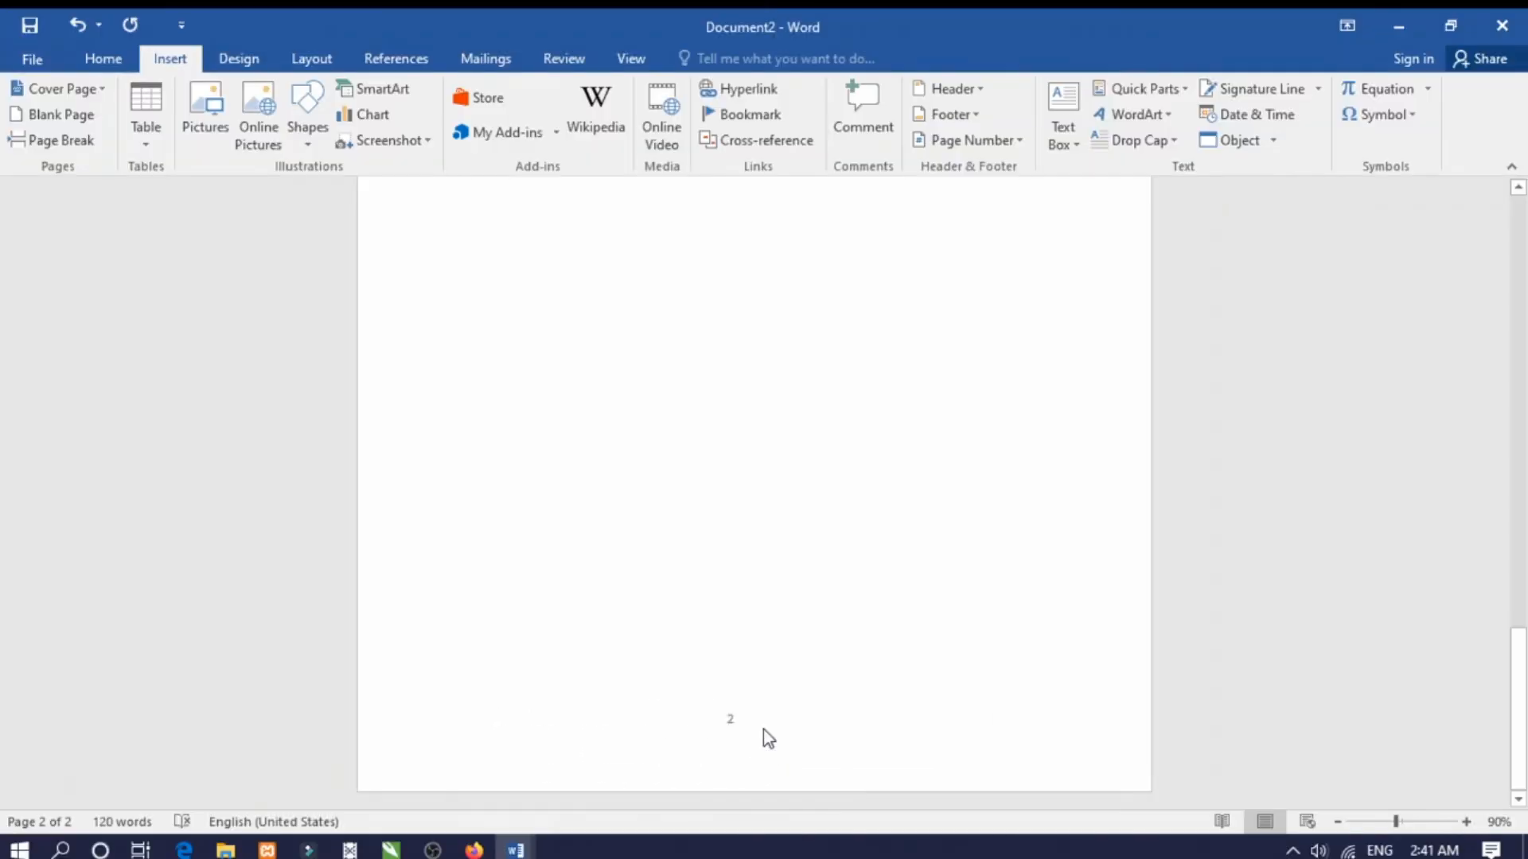
{"action": "scroll", "coordinate": [762, 729], "scroll_direction": "up", "scroll_amount": 7}
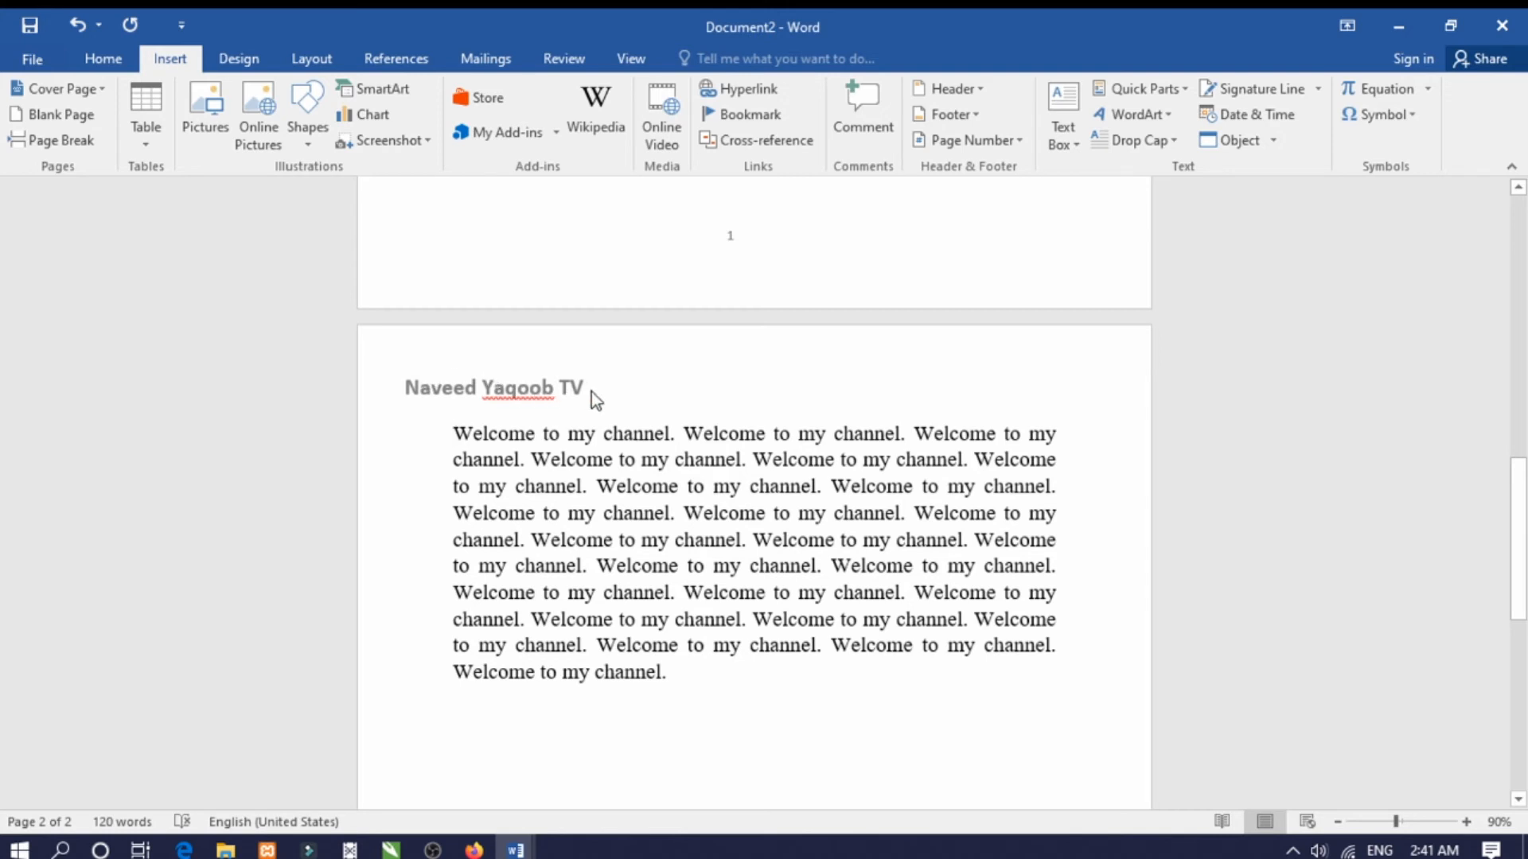
{"action": "scroll", "coordinate": [591, 391], "scroll_direction": "up", "scroll_amount": 10}
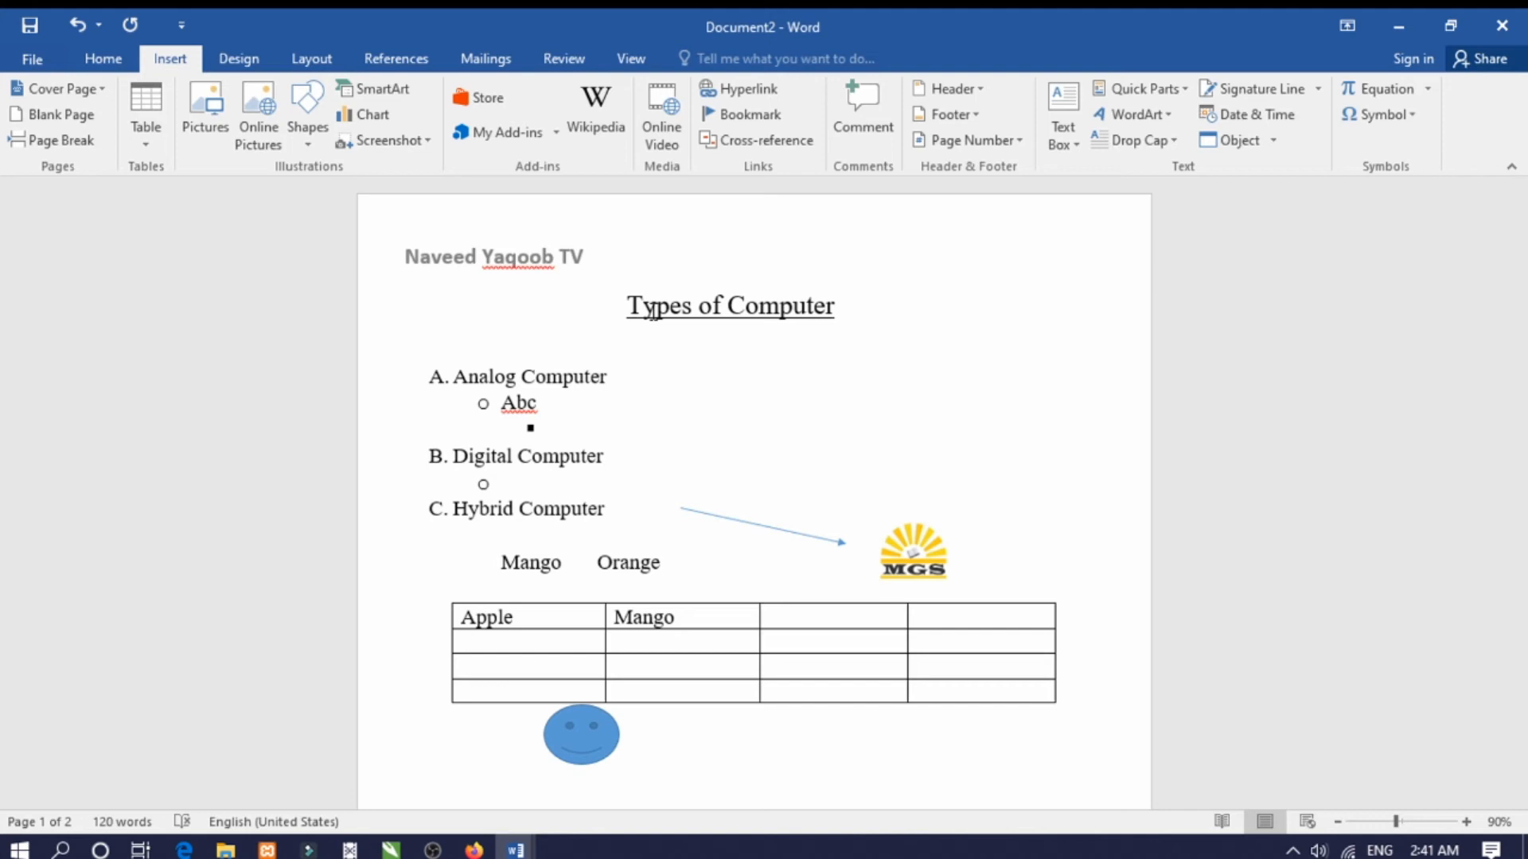
{"action": "left_click", "coordinate": [478, 348]}
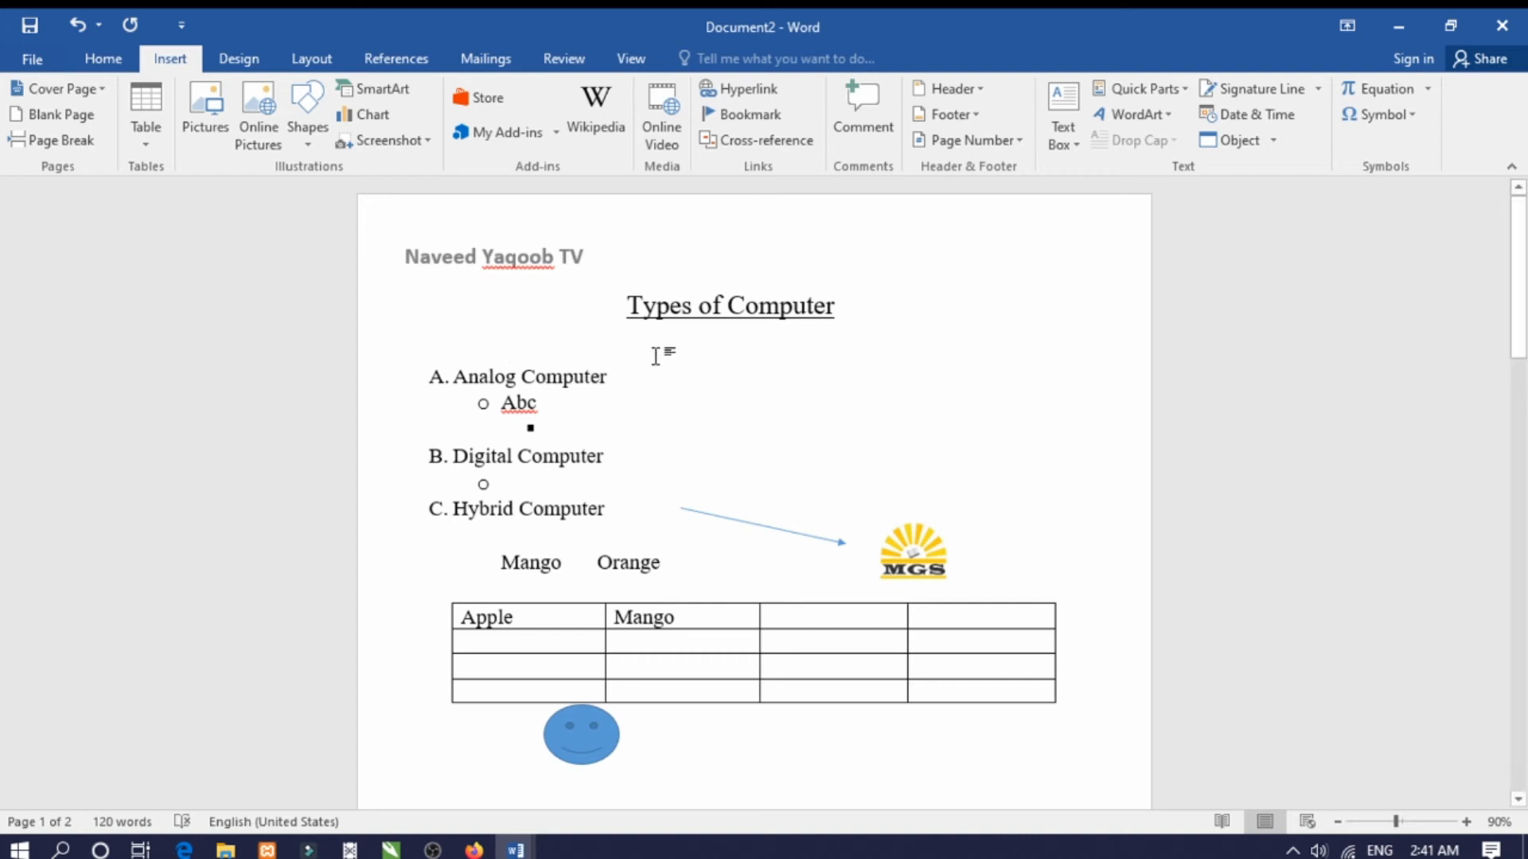
- Draw a text box about 0.83" high by 2.14" wide in the blank area below the table, near the first page's right edge
{"action": "scroll", "coordinate": [658, 350], "scroll_direction": "down", "scroll_amount": 3}
{"action": "scroll", "coordinate": [658, 355], "scroll_direction": "down", "scroll_amount": 4}
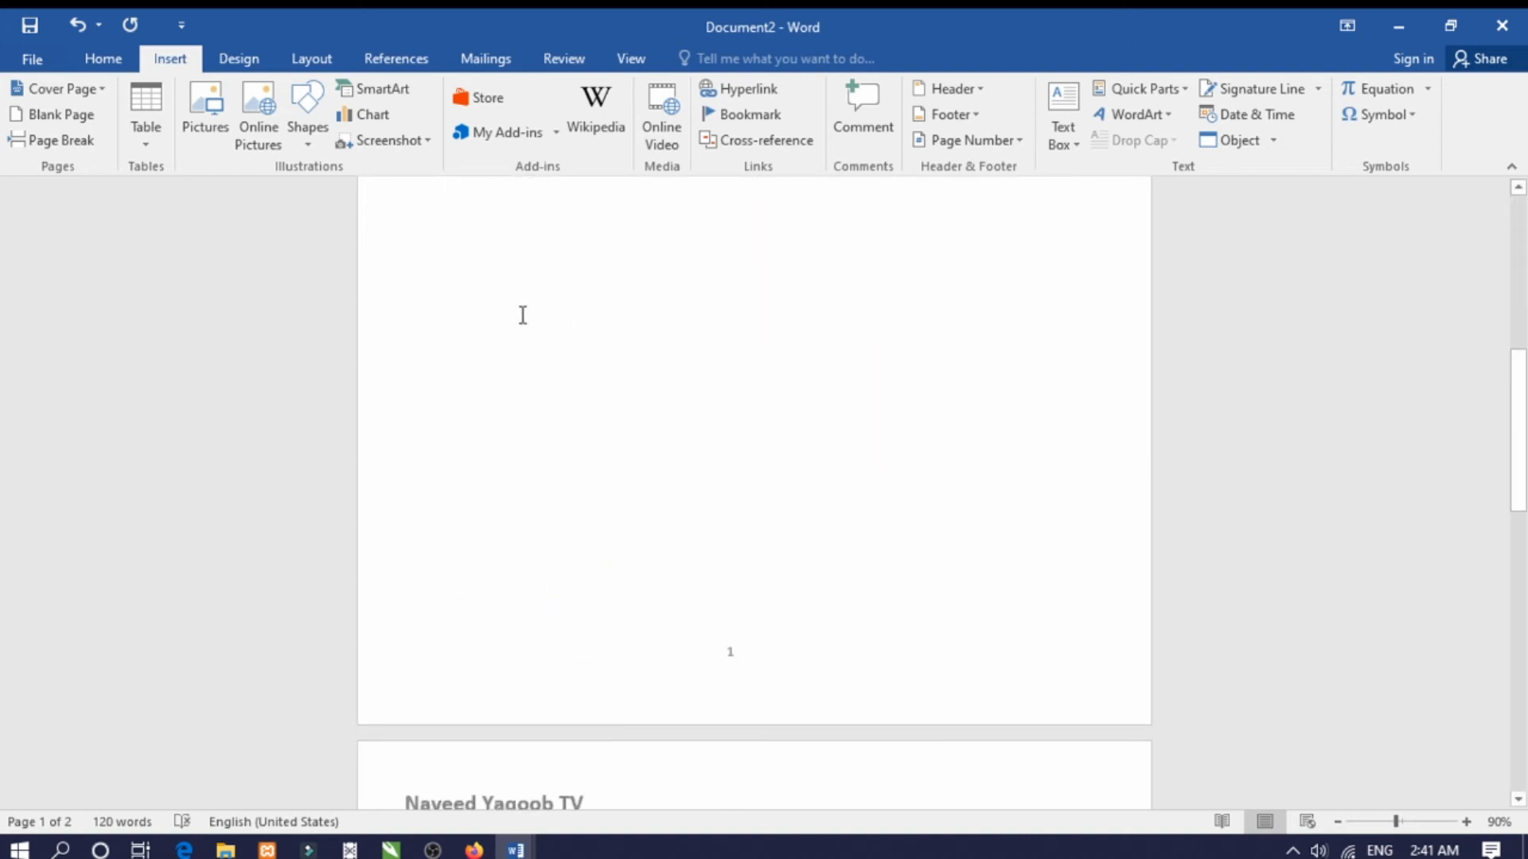
{"action": "scroll", "coordinate": [520, 315], "scroll_direction": "down", "scroll_amount": 1}
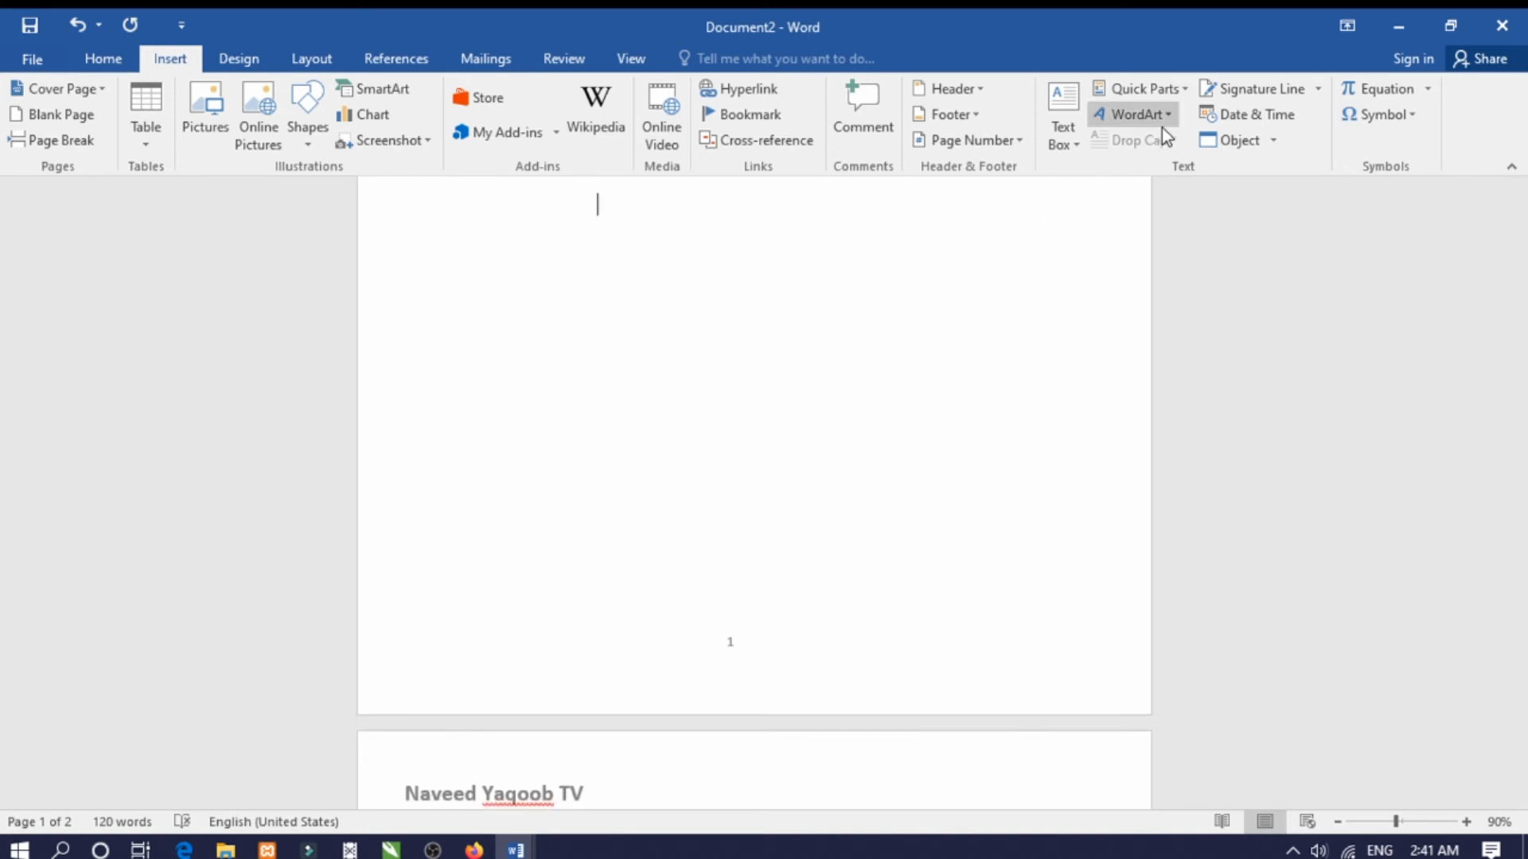
{"action": "left_click", "coordinate": [1085, 150]}
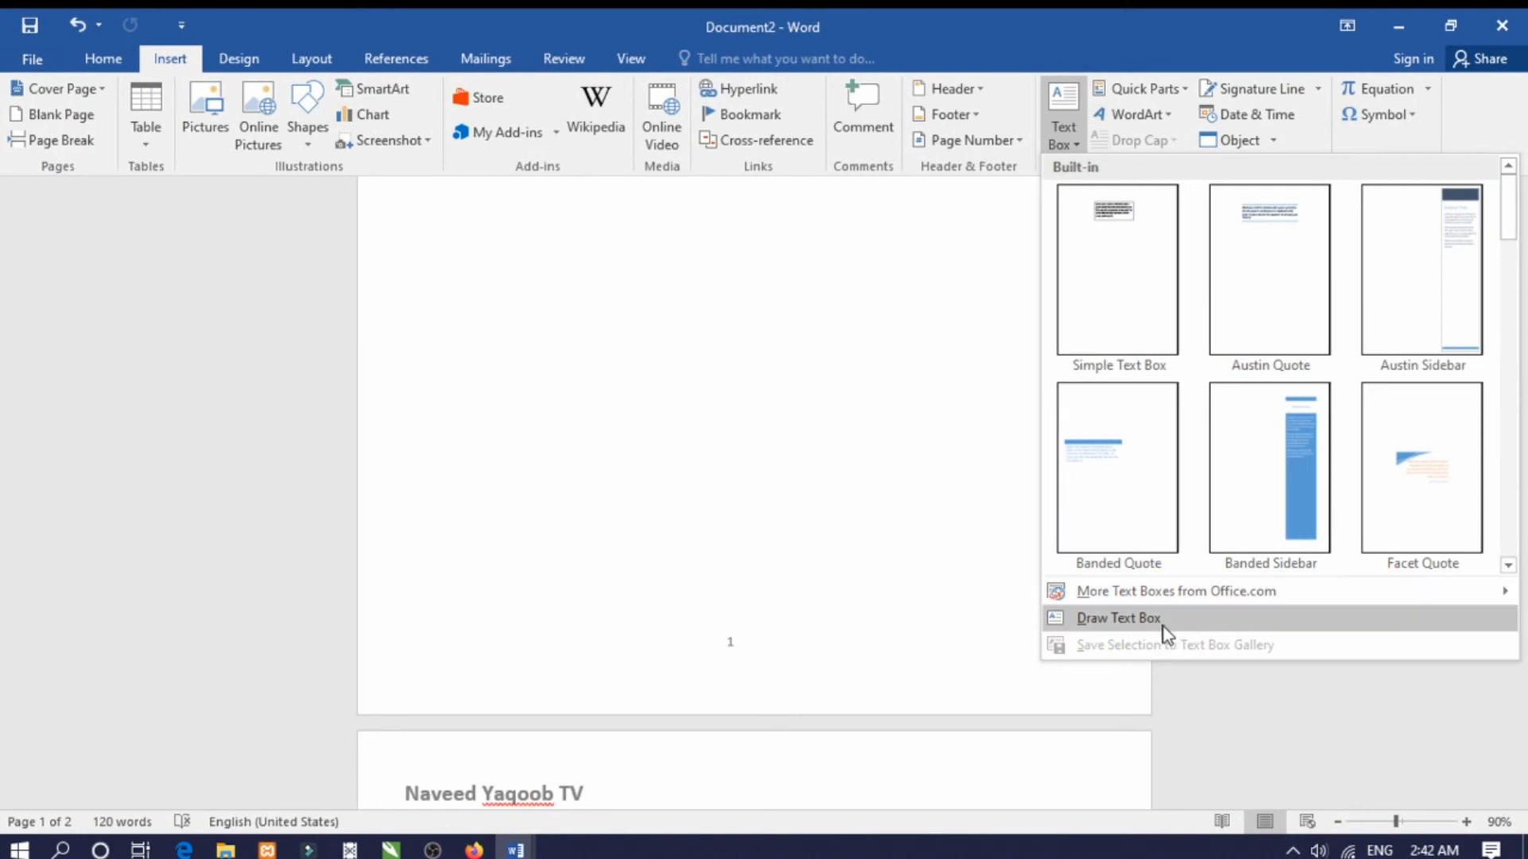
{"action": "left_click", "coordinate": [1164, 627]}
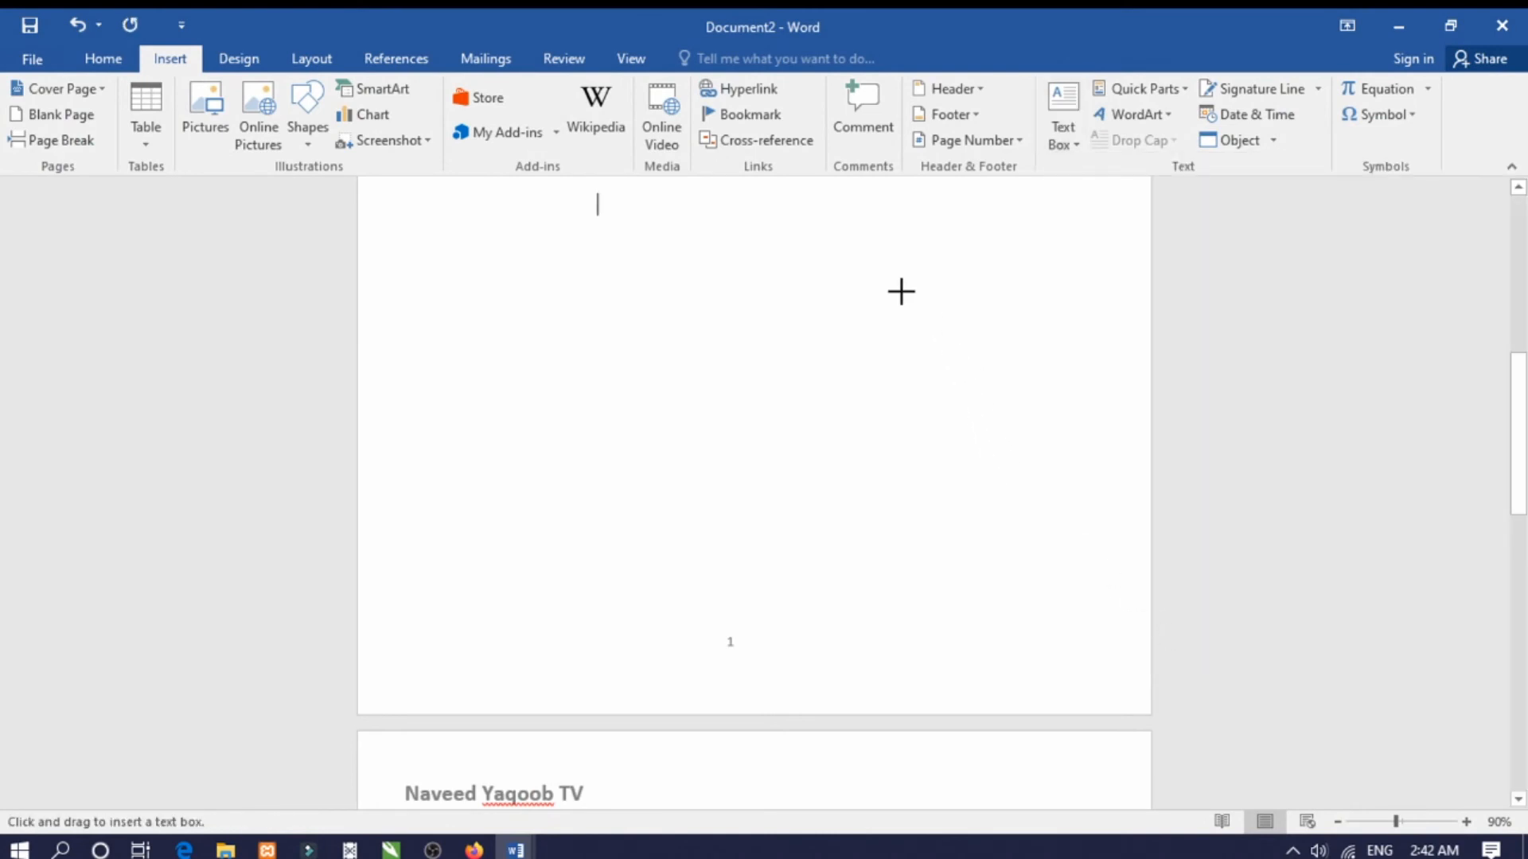
{"action": "mouse_move", "coordinate": [901, 291]}
{"action": "left_mouse_down"}
{"action": "mouse_move", "coordinate": [1095, 398]}
{"action": "mouse_move", "coordinate": [1106, 371]}
{"action": "left_mouse_up"}
{"action": "scroll", "coordinate": [1108, 374], "scroll_direction": "up", "scroll_amount": 3}
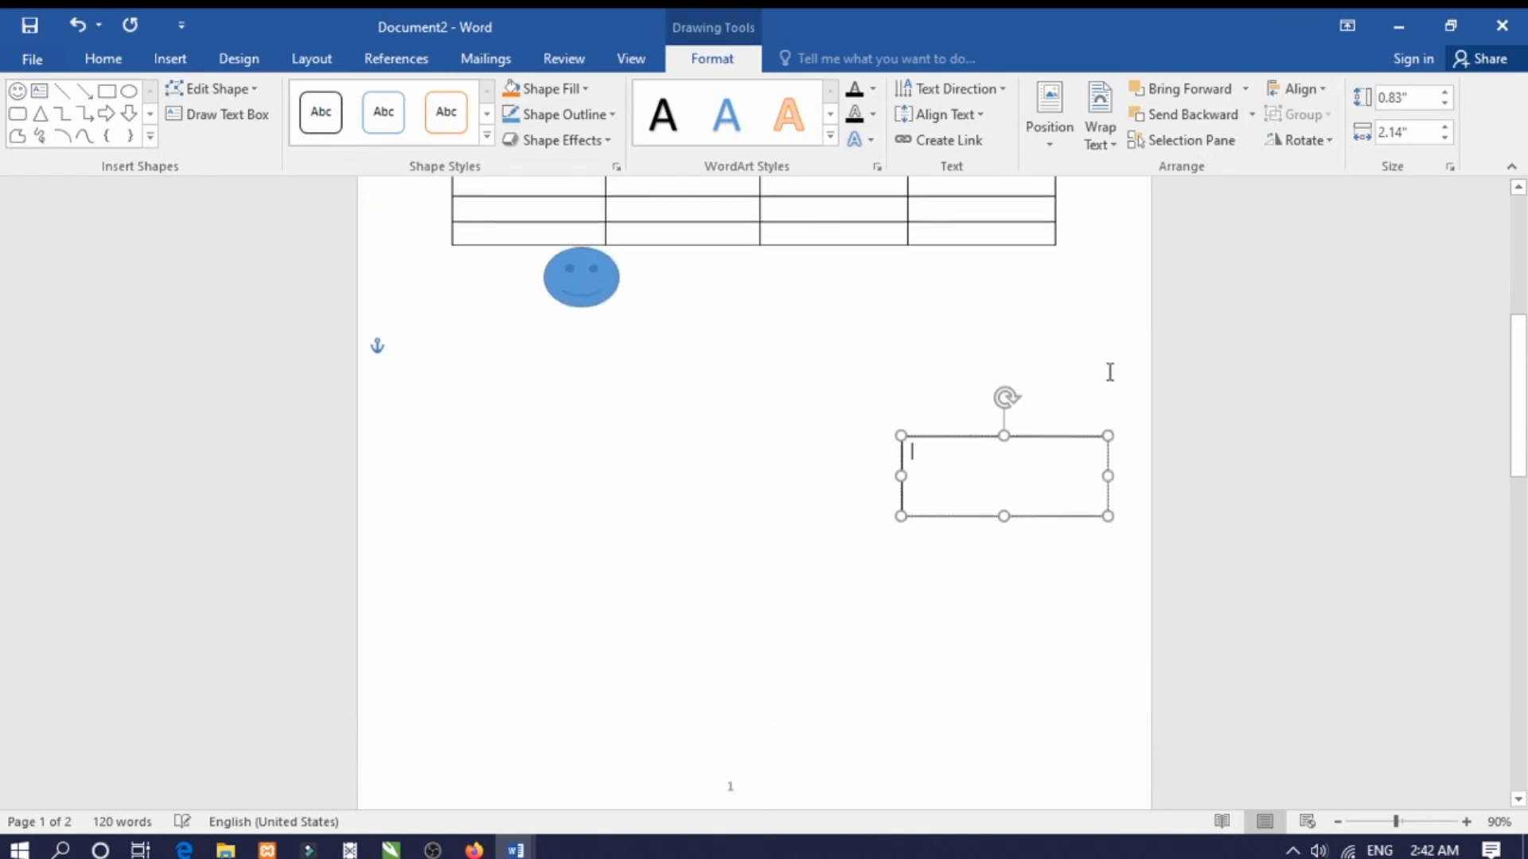
{"action": "scroll", "coordinate": [1110, 373], "scroll_direction": "up", "scroll_amount": 6}
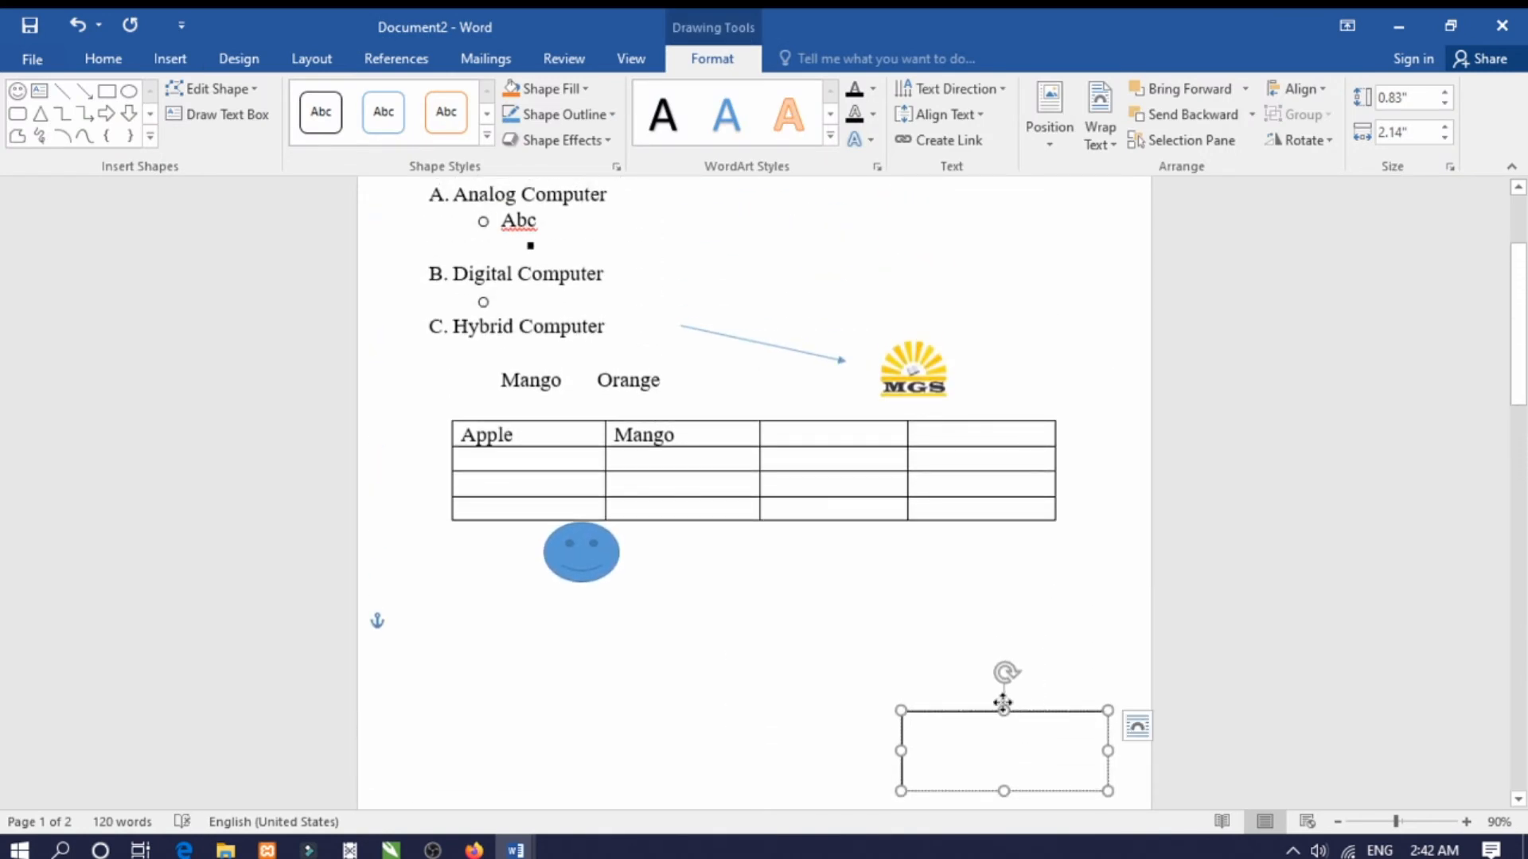
- Move the empty text box to the page's left edge below the smiley shape and enter PAKISTAN in it
{"action": "left_click_drag", "start_coordinate": [1003, 704], "coordinate": [515, 627]}
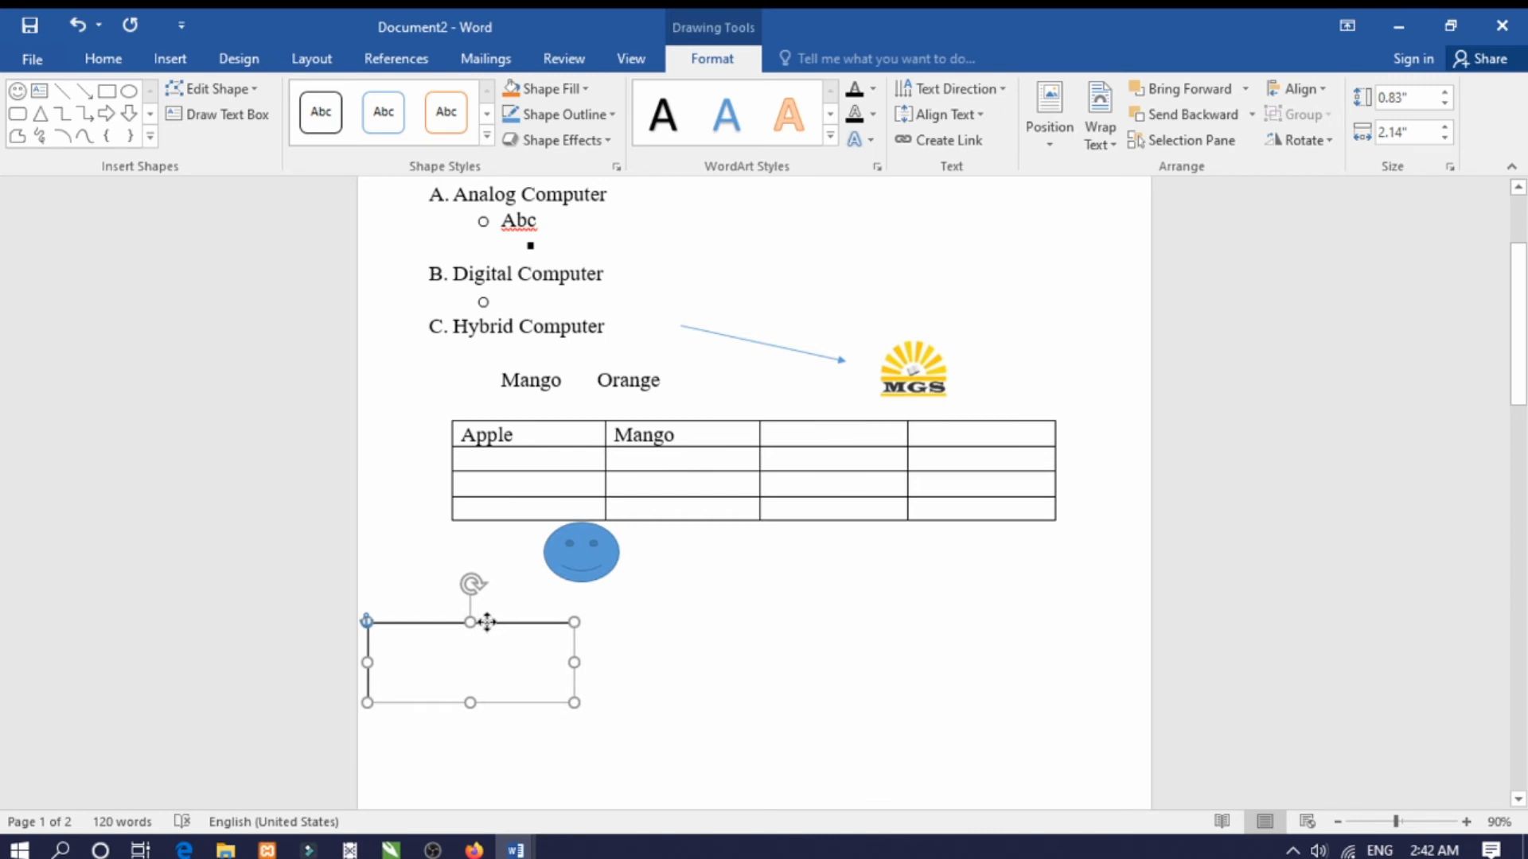
{"action": "left_click", "coordinate": [486, 622]}
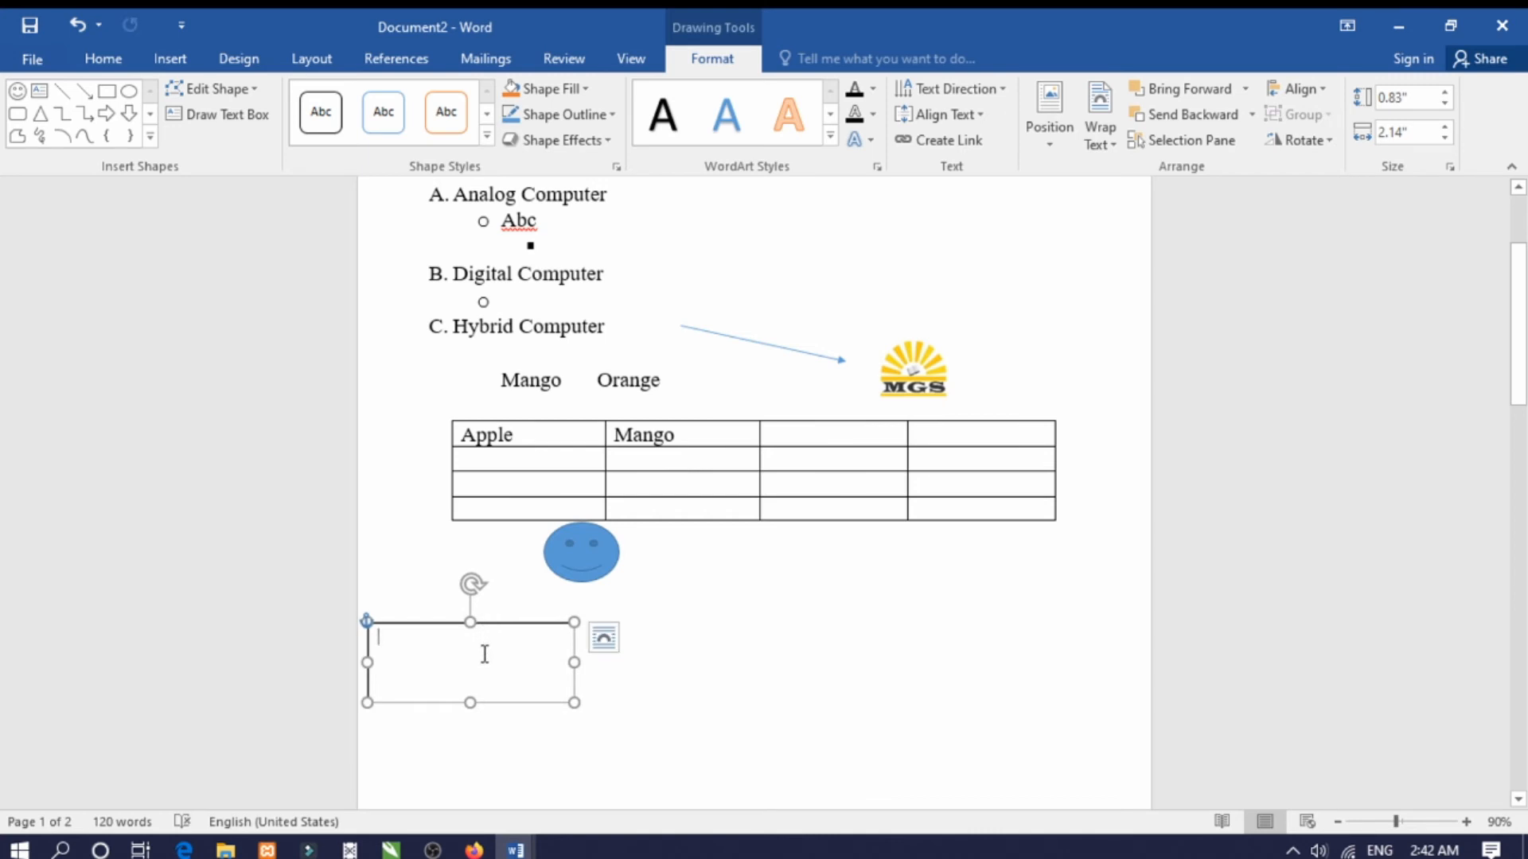
{"action": "type", "text": "P"}
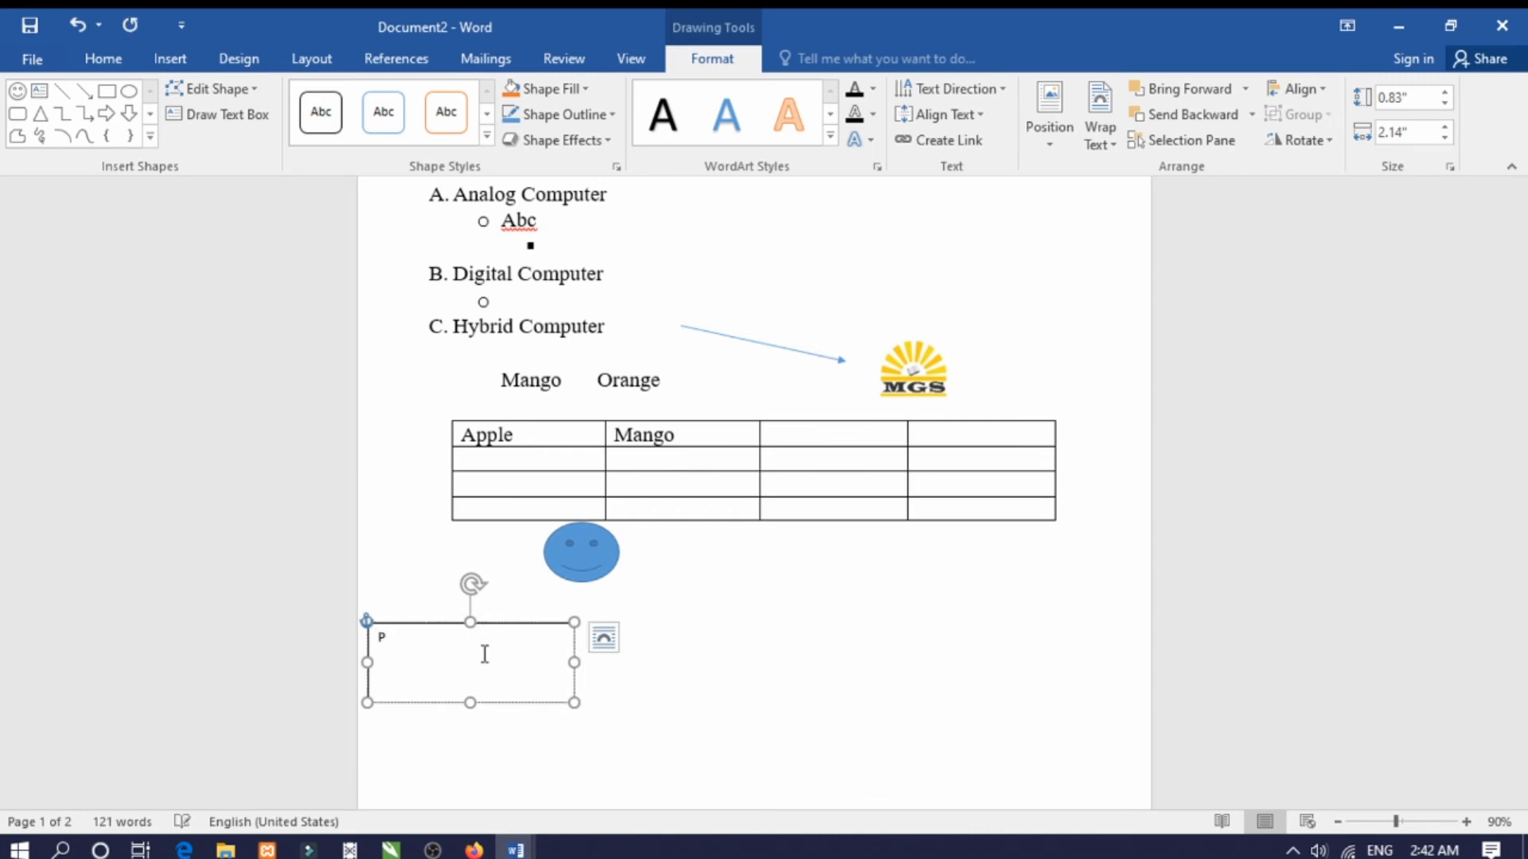
{"action": "type", "text": "AKISTAN"}
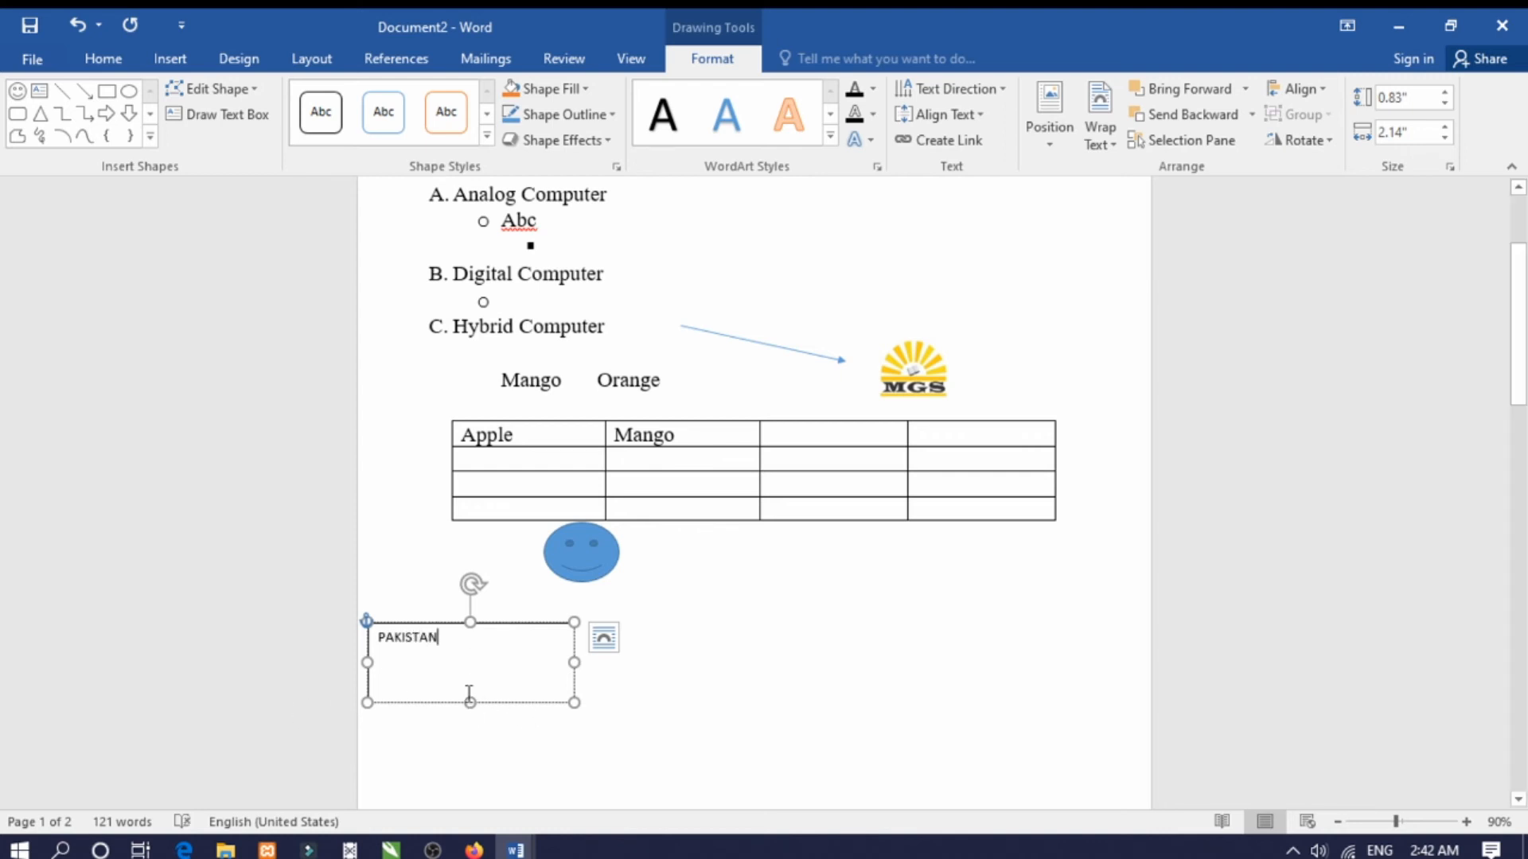
- Reduce the text box's height to fit its single line of text, and deselect it
{"action": "left_click_drag", "start_coordinate": [472, 703], "coordinate": [468, 659]}
{"action": "left_click", "coordinate": [669, 650]}
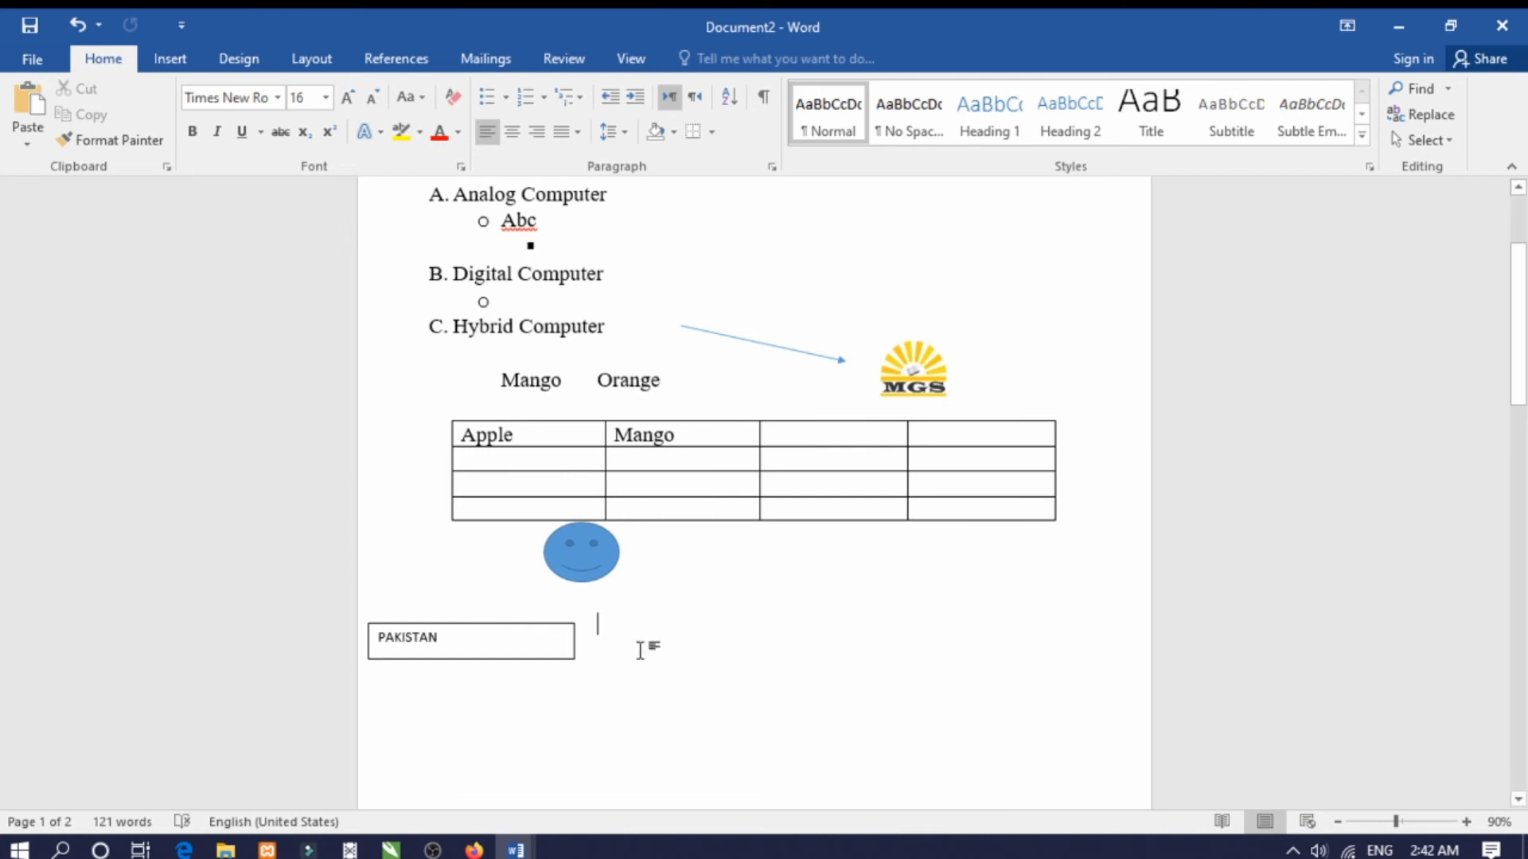
- Add four empty lines between the table and the PAKISTAN text box on the first page
{"action": "key", "text": "Return"}
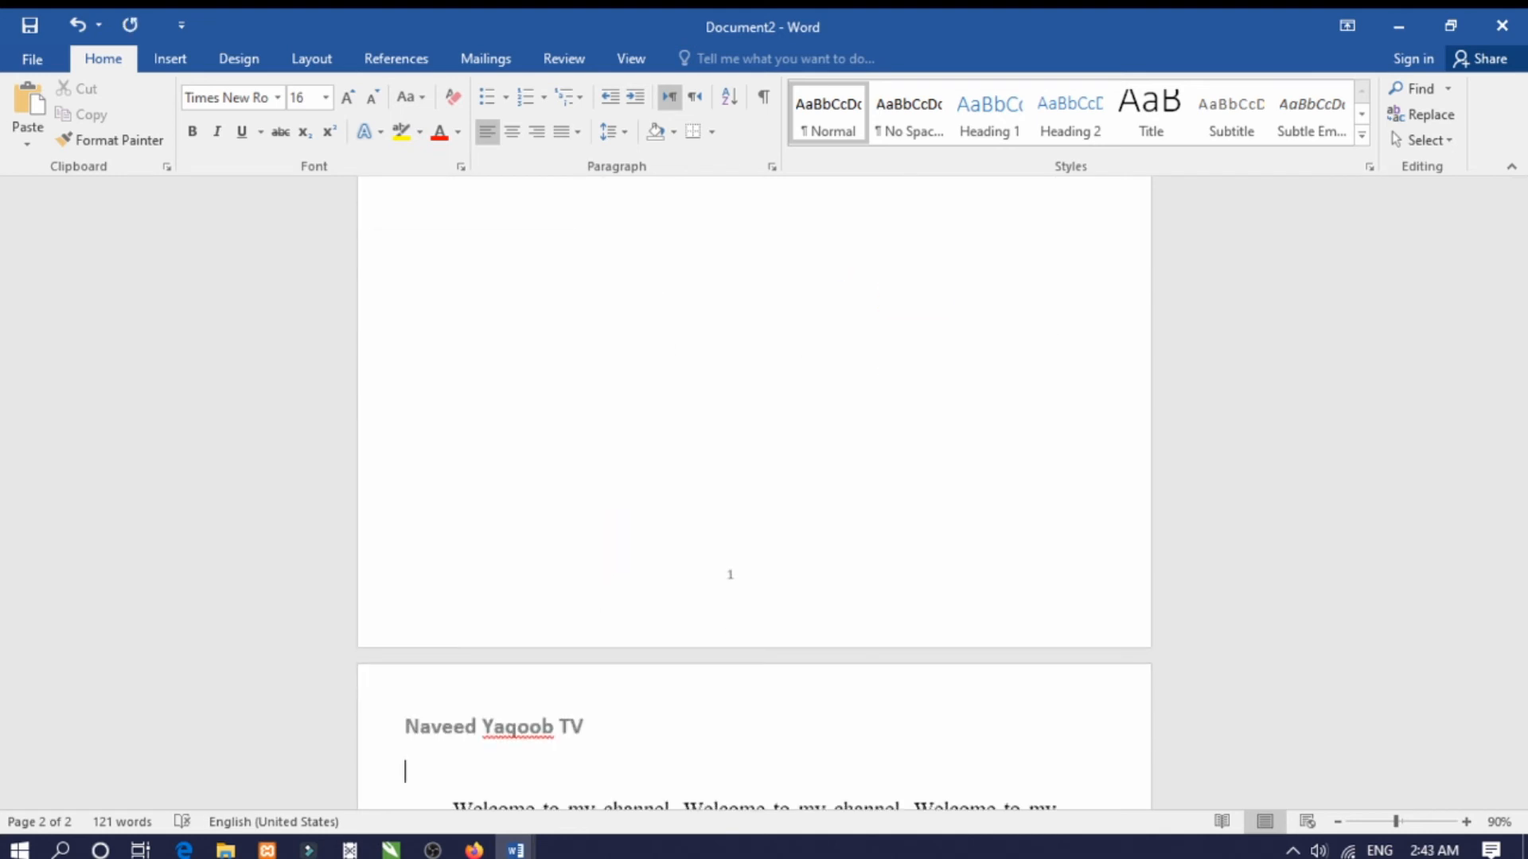
{"action": "scroll", "coordinate": [644, 659], "scroll_direction": "up", "scroll_amount": 2}
{"action": "scroll", "coordinate": [573, 679], "scroll_direction": "up", "scroll_amount": 4}
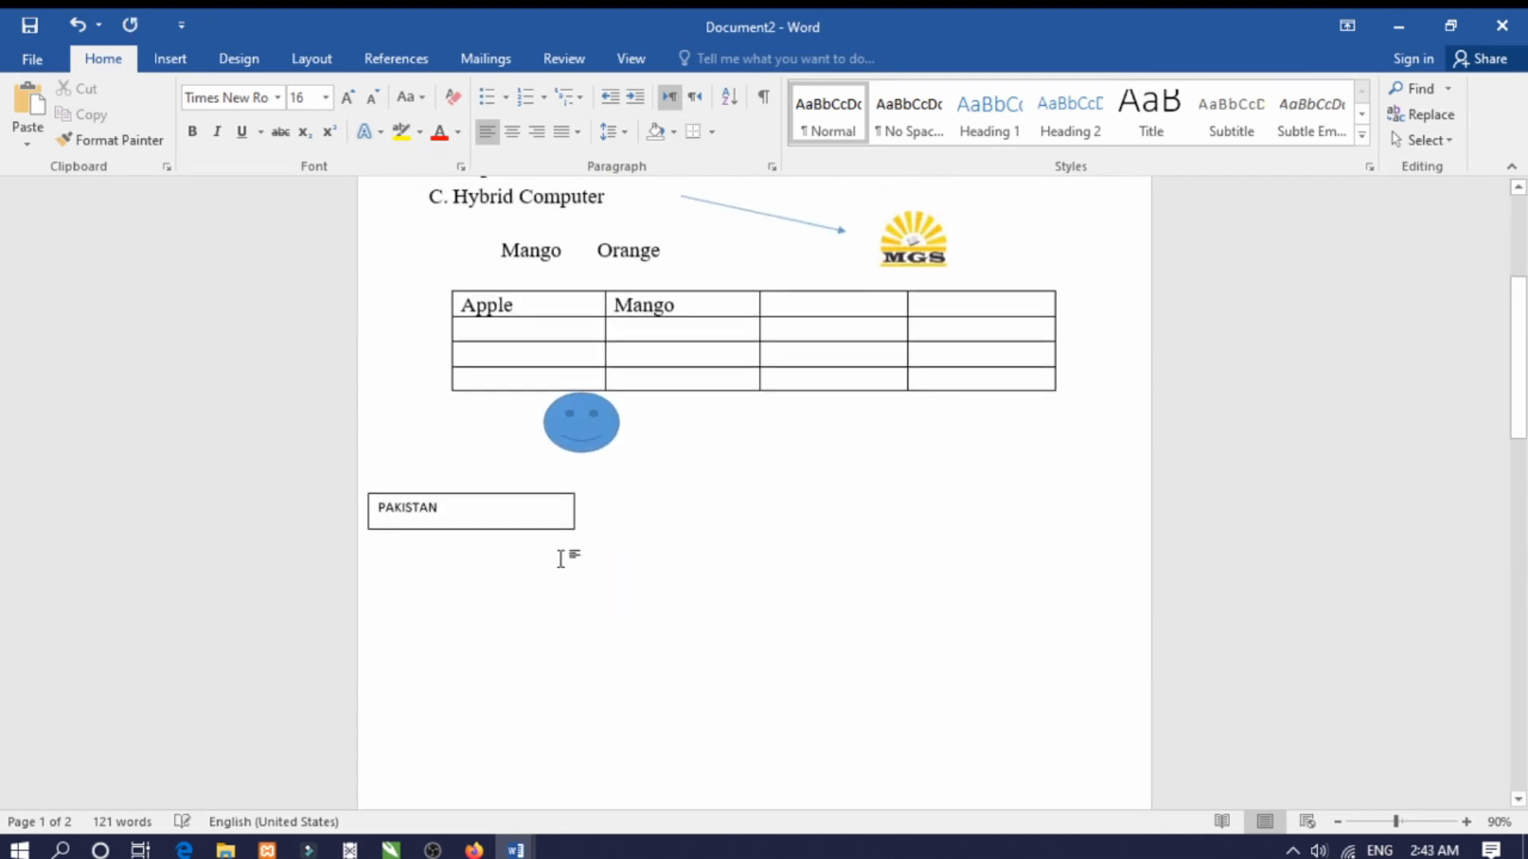
{"action": "left_click", "coordinate": [453, 452]}
{"action": "key", "text": "Return"}
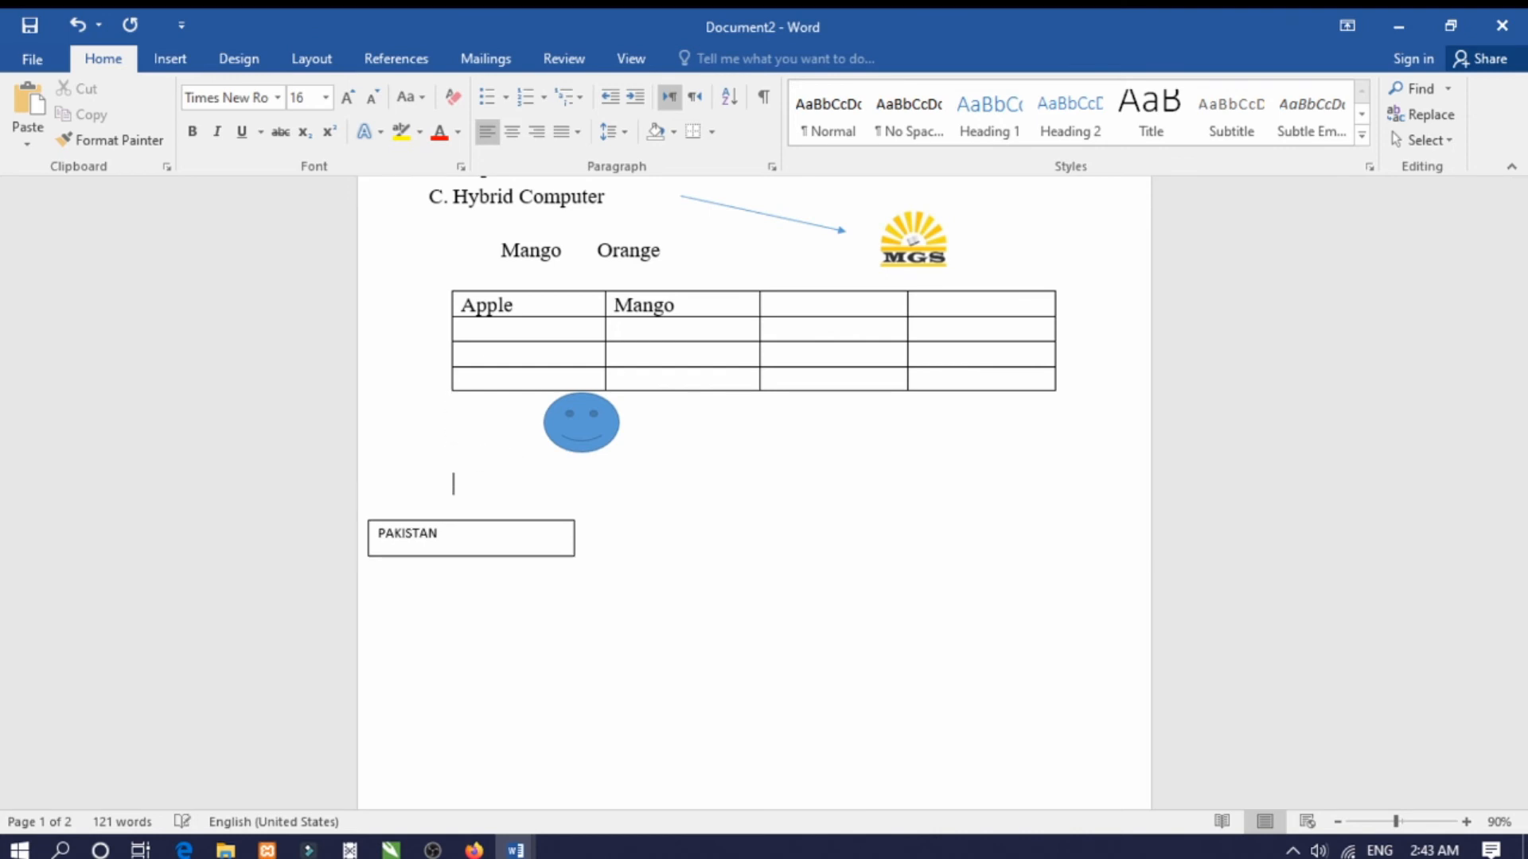
{"action": "key", "text": "Return"}
{"action": "key", "text": "Return"}
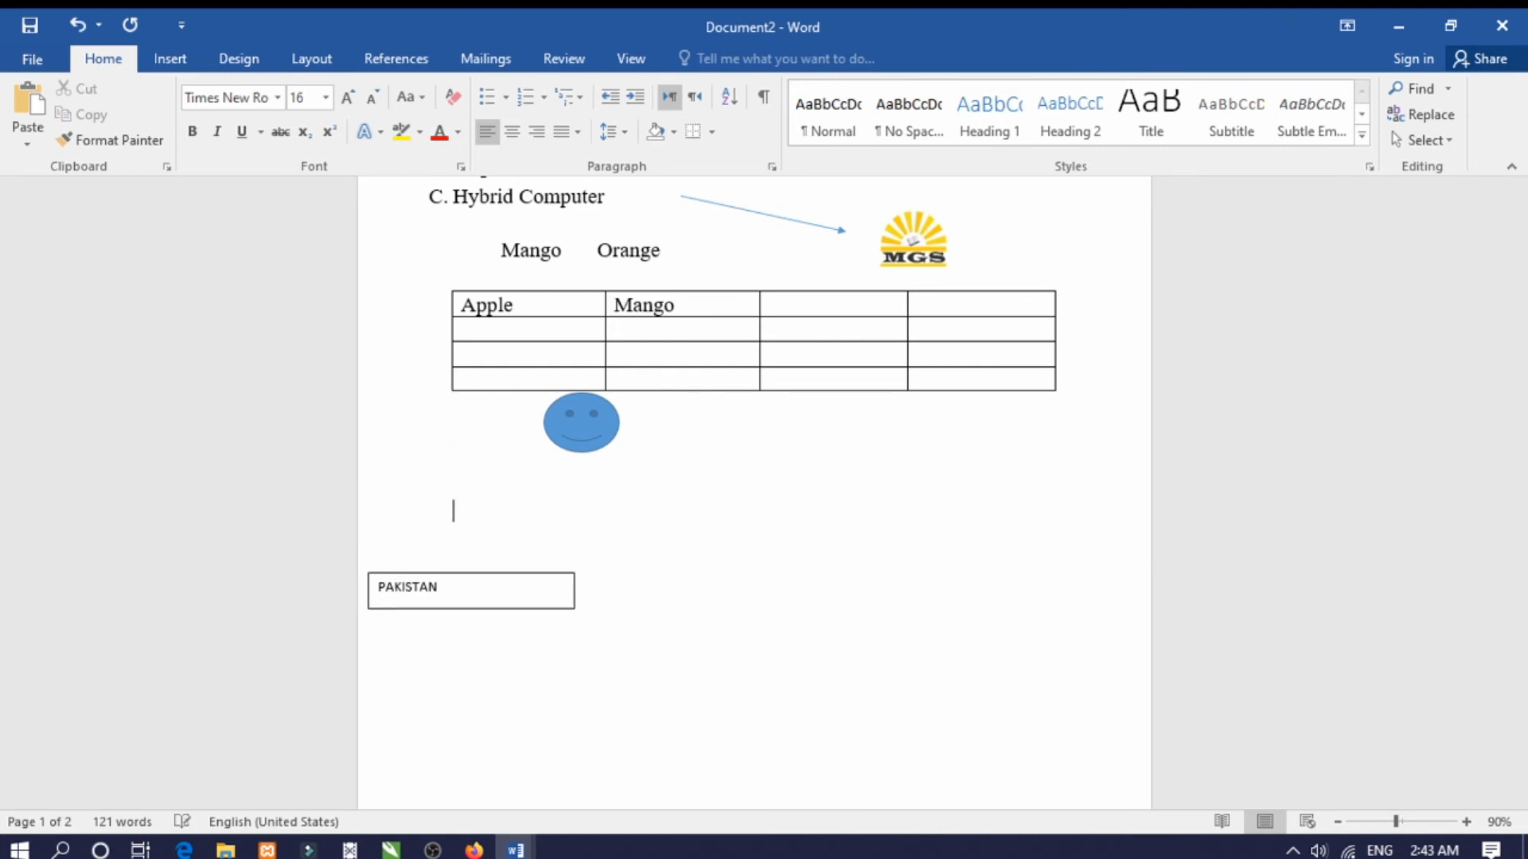
{"action": "key", "text": "Return"}
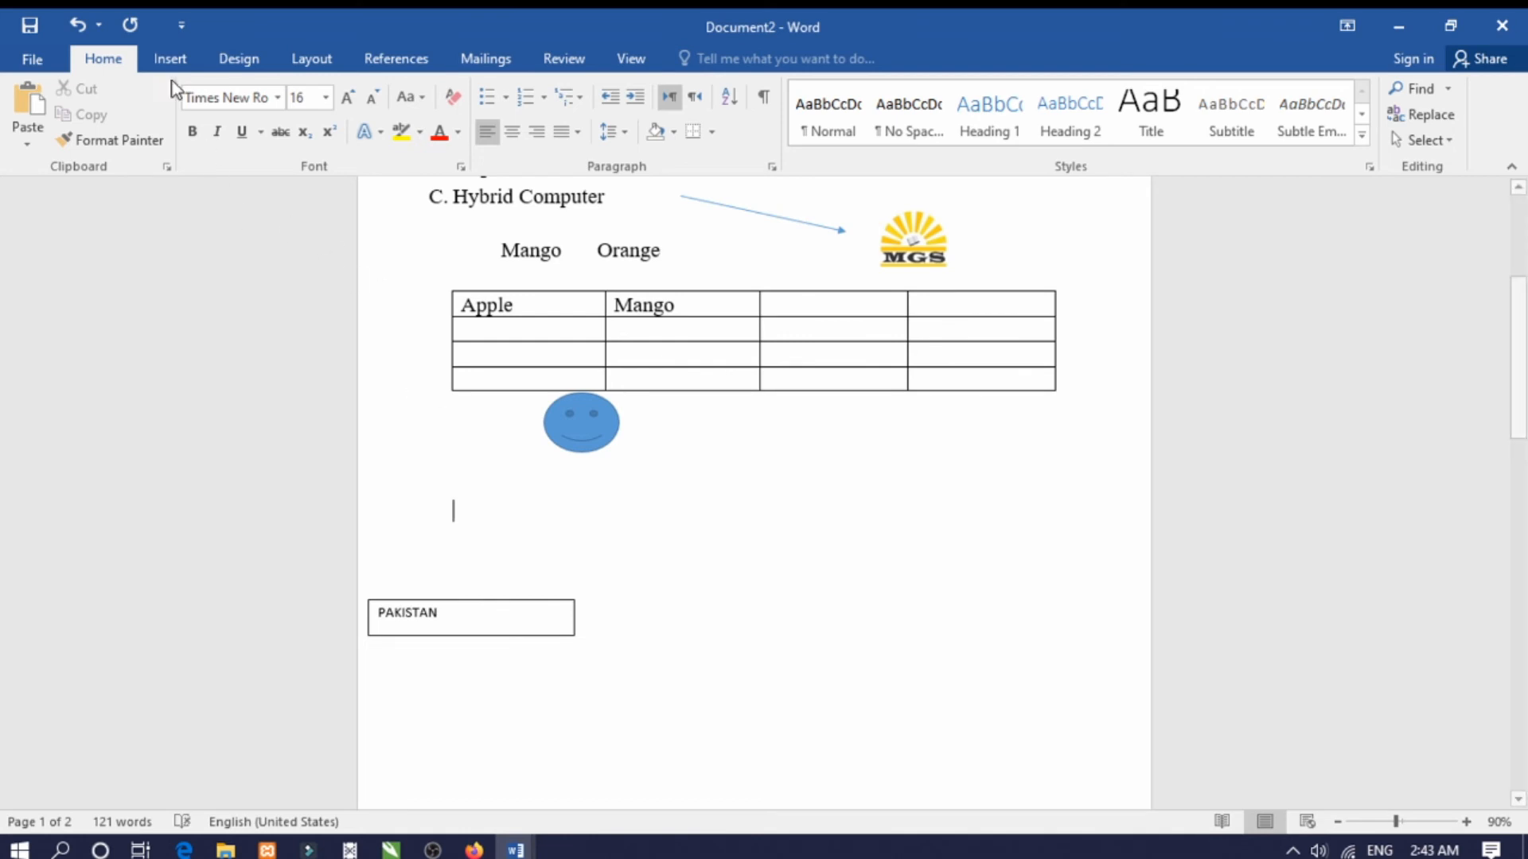
- Insert WordArt in the blue gradient style with a reflection above the text box, with the channel's name in capitals as its text
{"action": "left_click", "coordinate": [169, 61]}
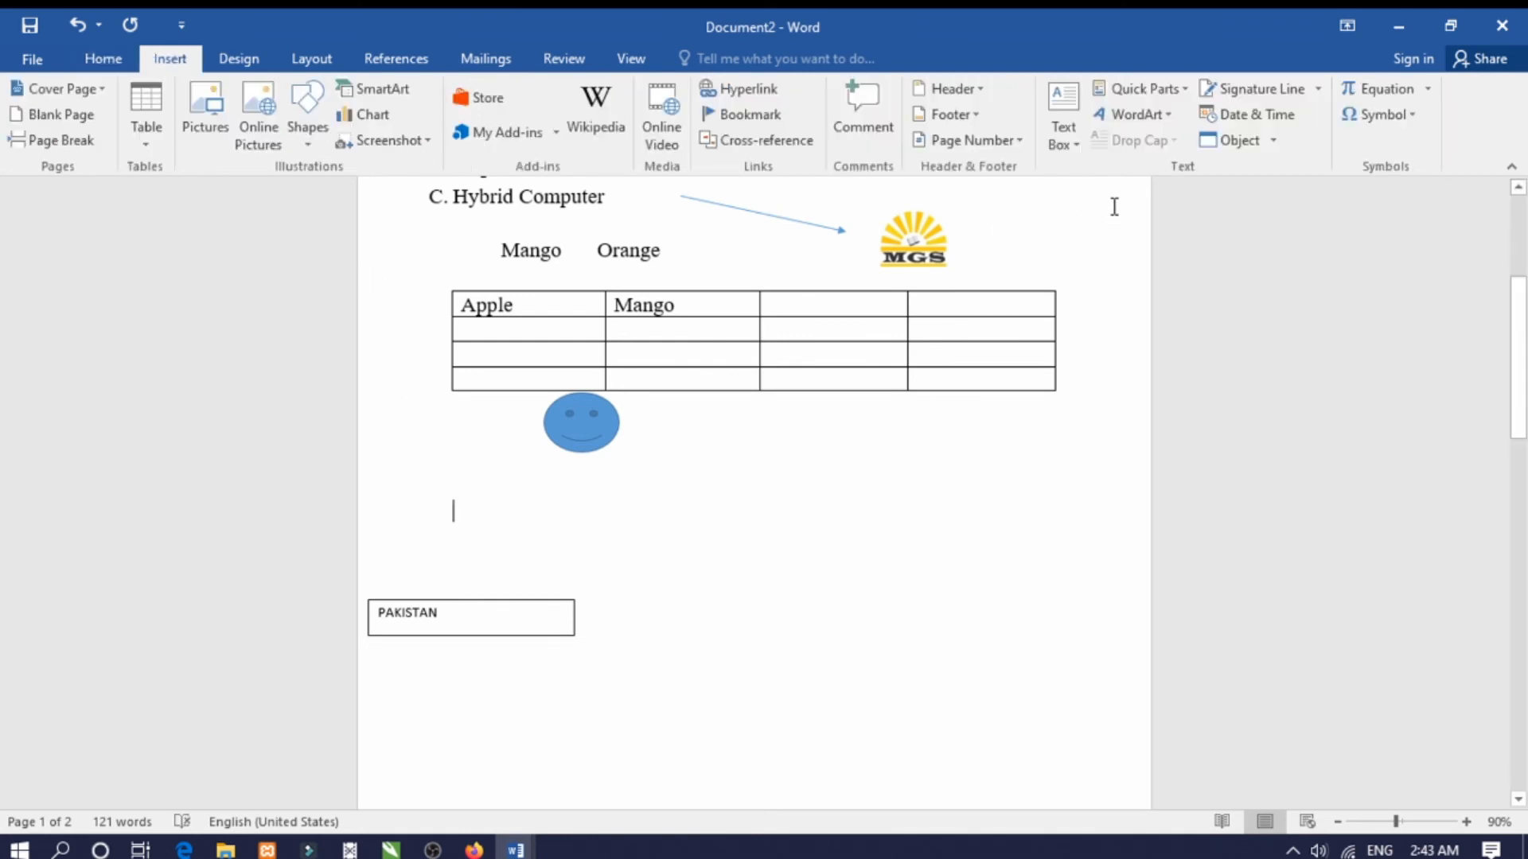
{"action": "left_click", "coordinate": [1158, 126]}
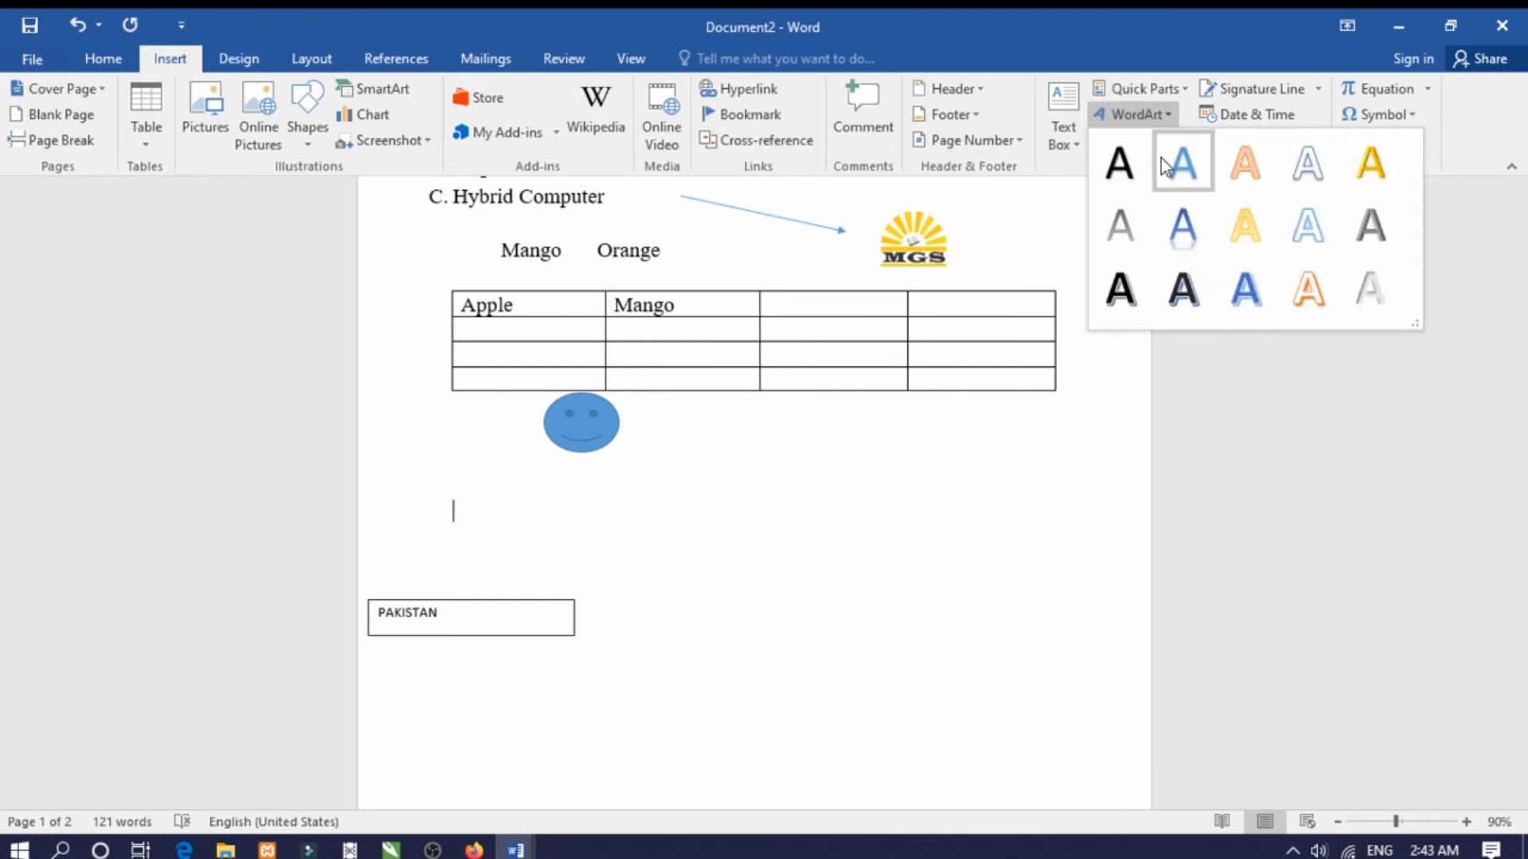
{"action": "left_click", "coordinate": [1186, 226]}
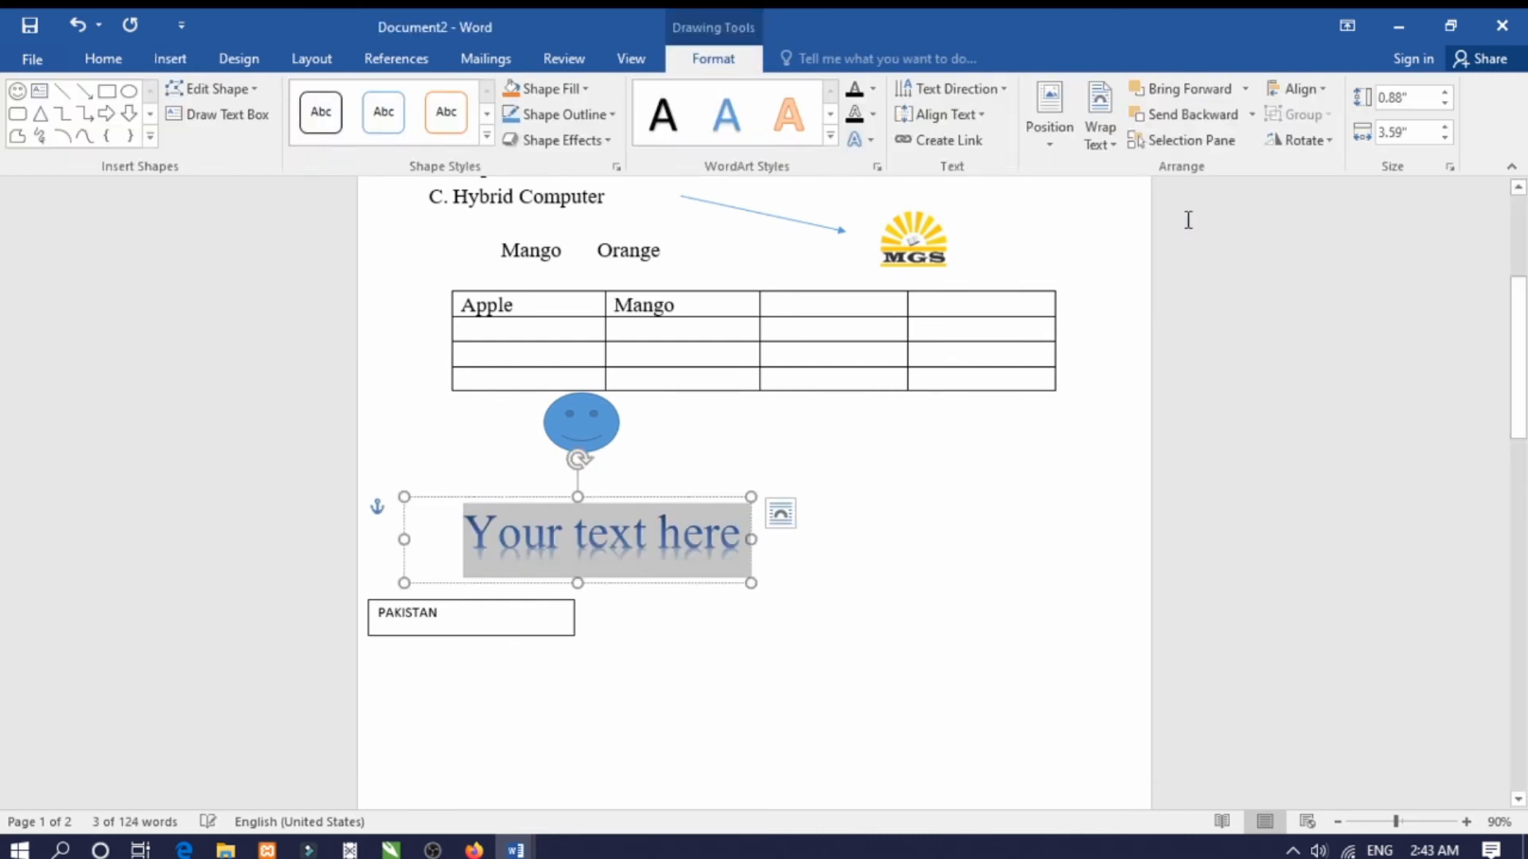
{"action": "type", "text": "NAVE"}
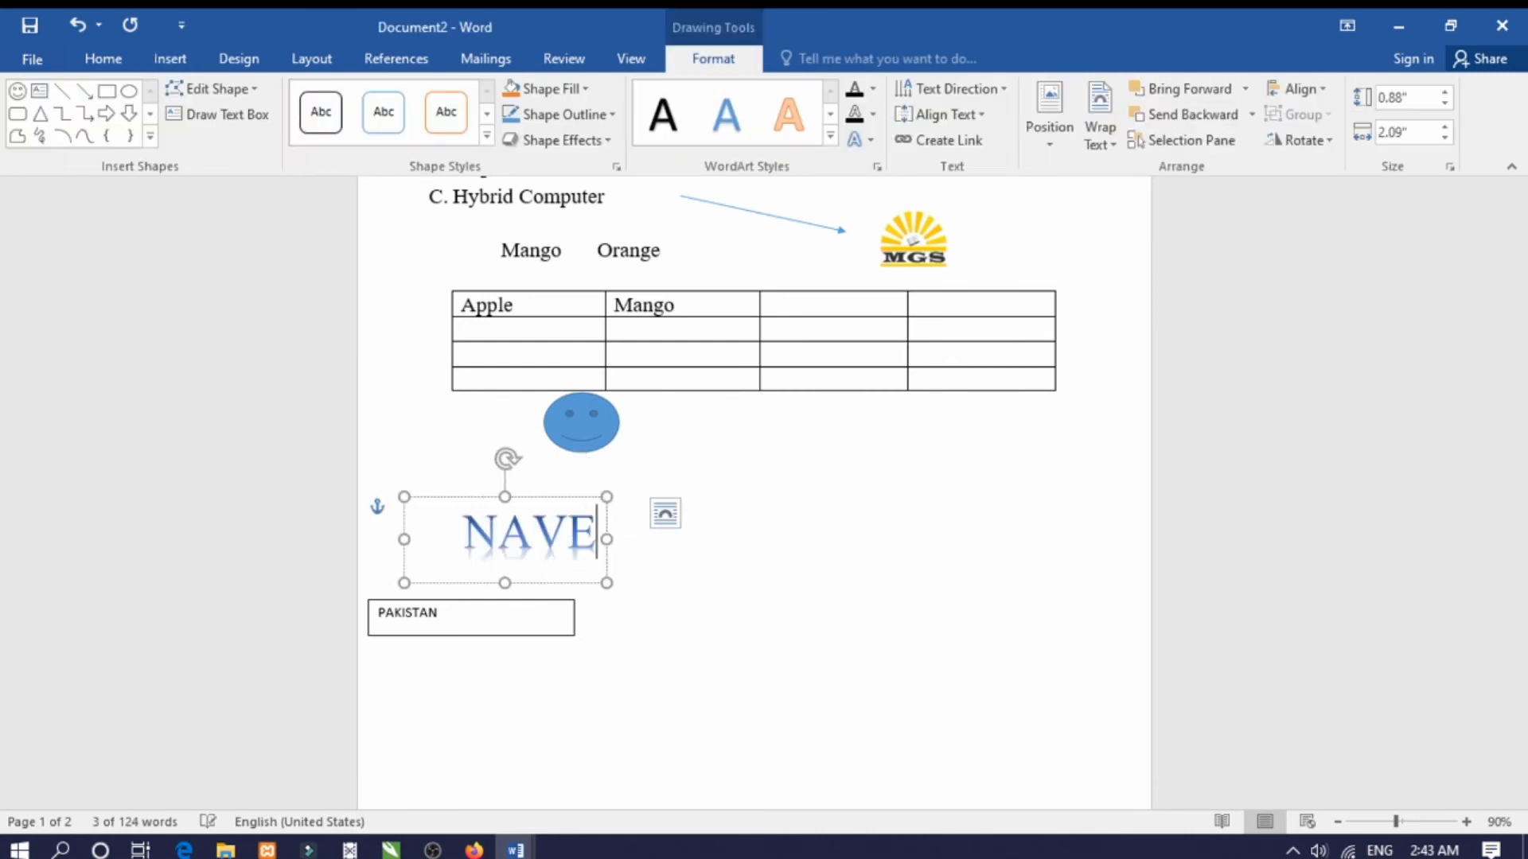
{"action": "type", "text": "ED YAQO"}
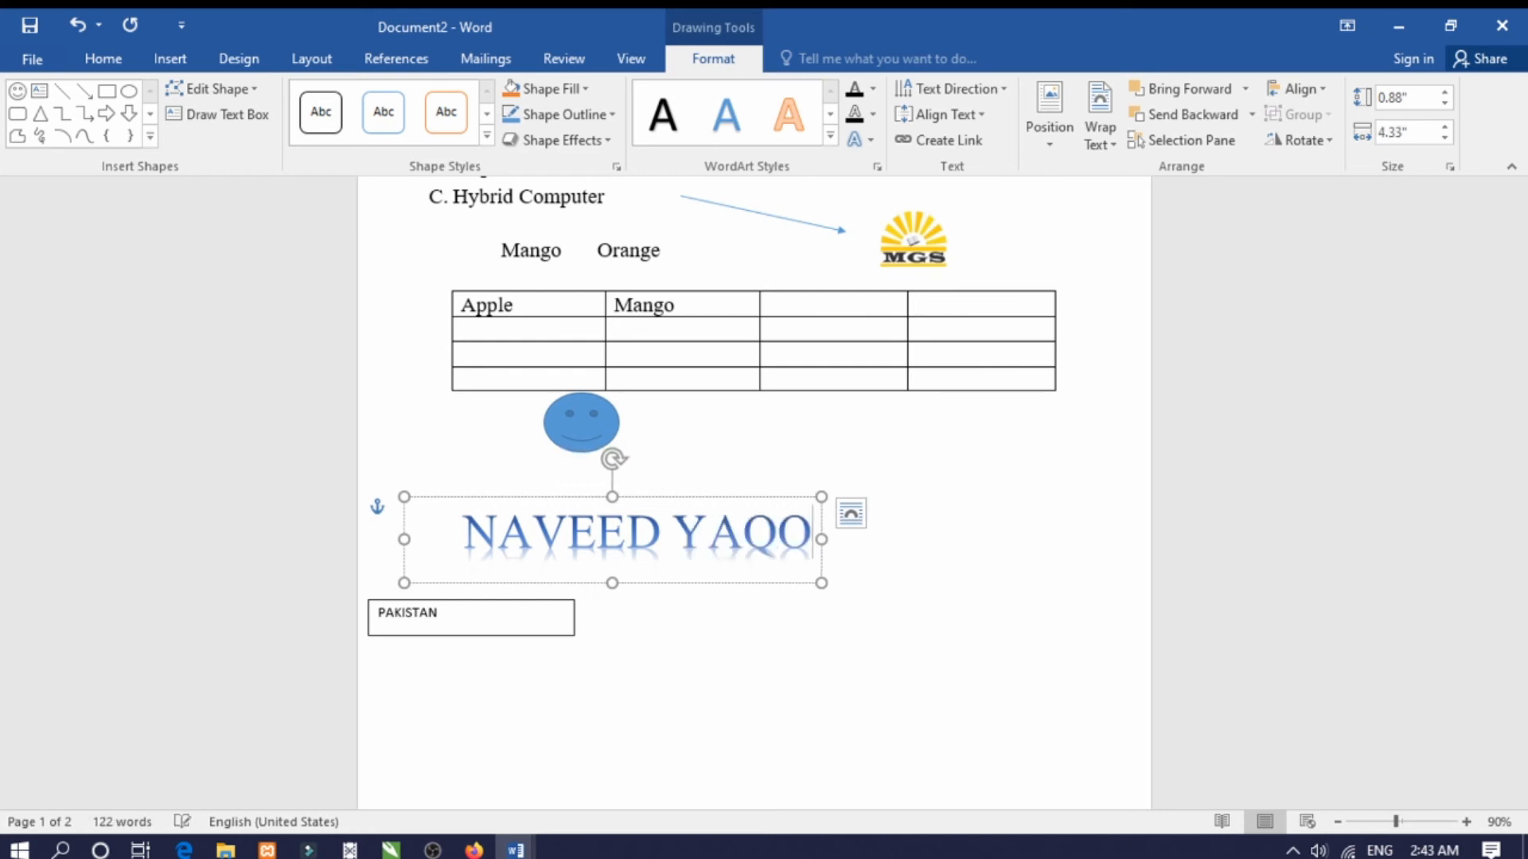
{"action": "type", "text": "OB TV"}
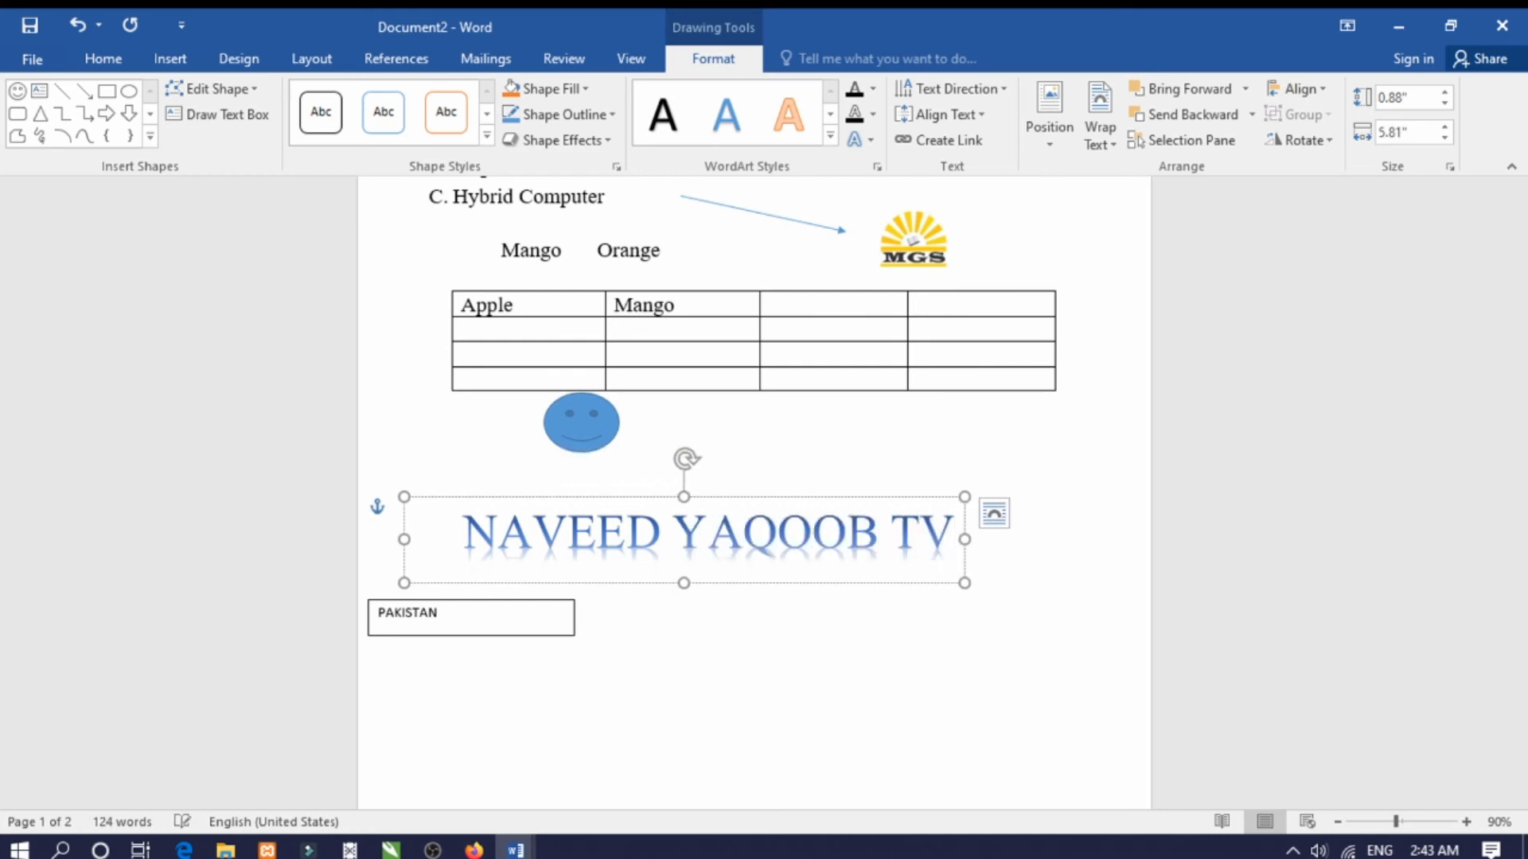
{"action": "left_click", "coordinate": [1050, 536]}
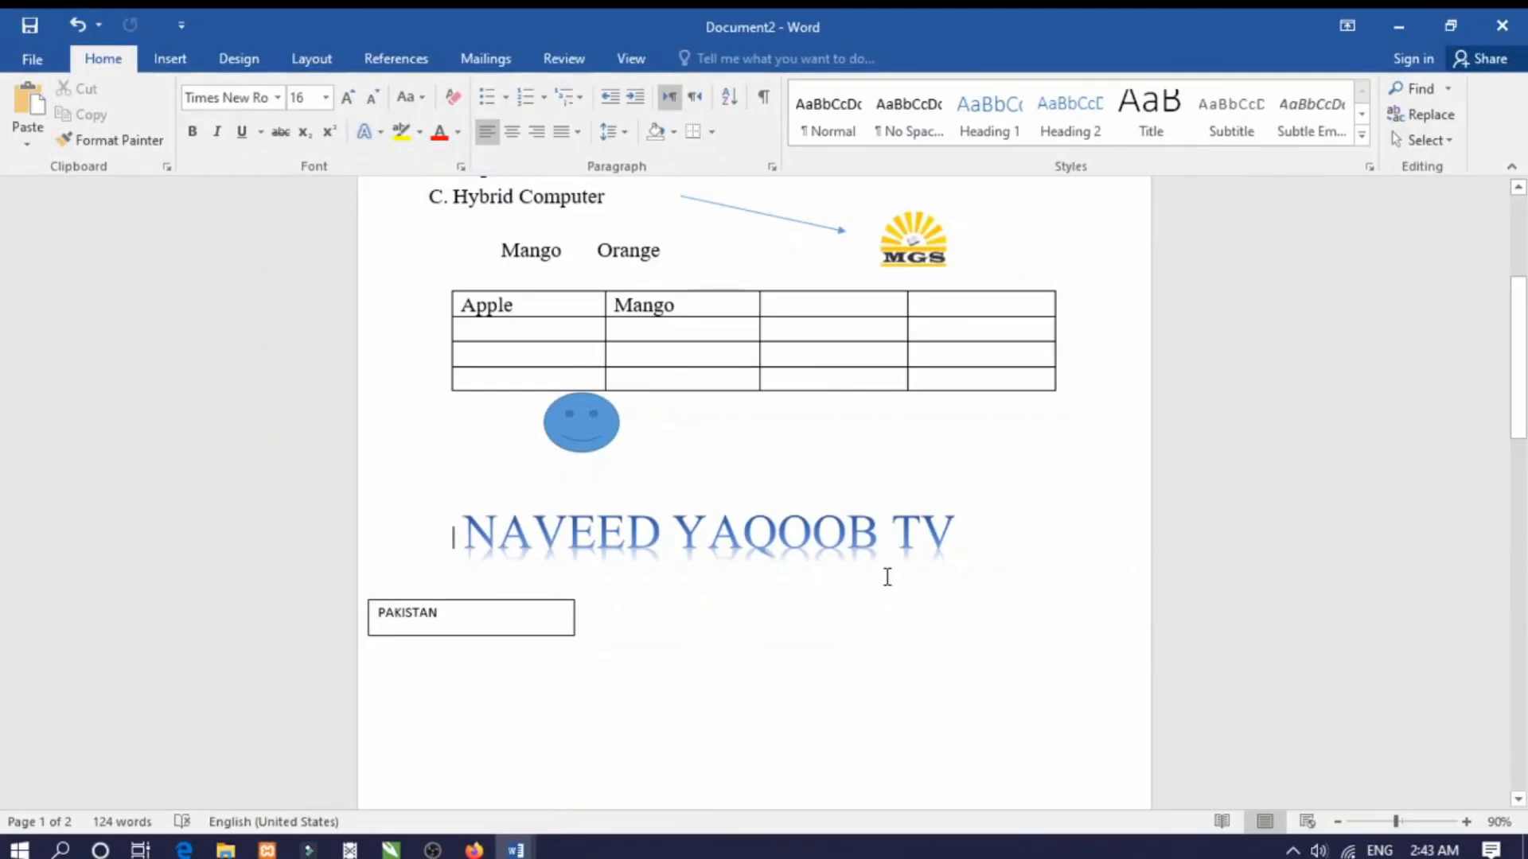
- Insert a second WordArt in the orange outlined style and replace its placeholder text with PAKISTAN
{"action": "left_click", "coordinate": [169, 59]}
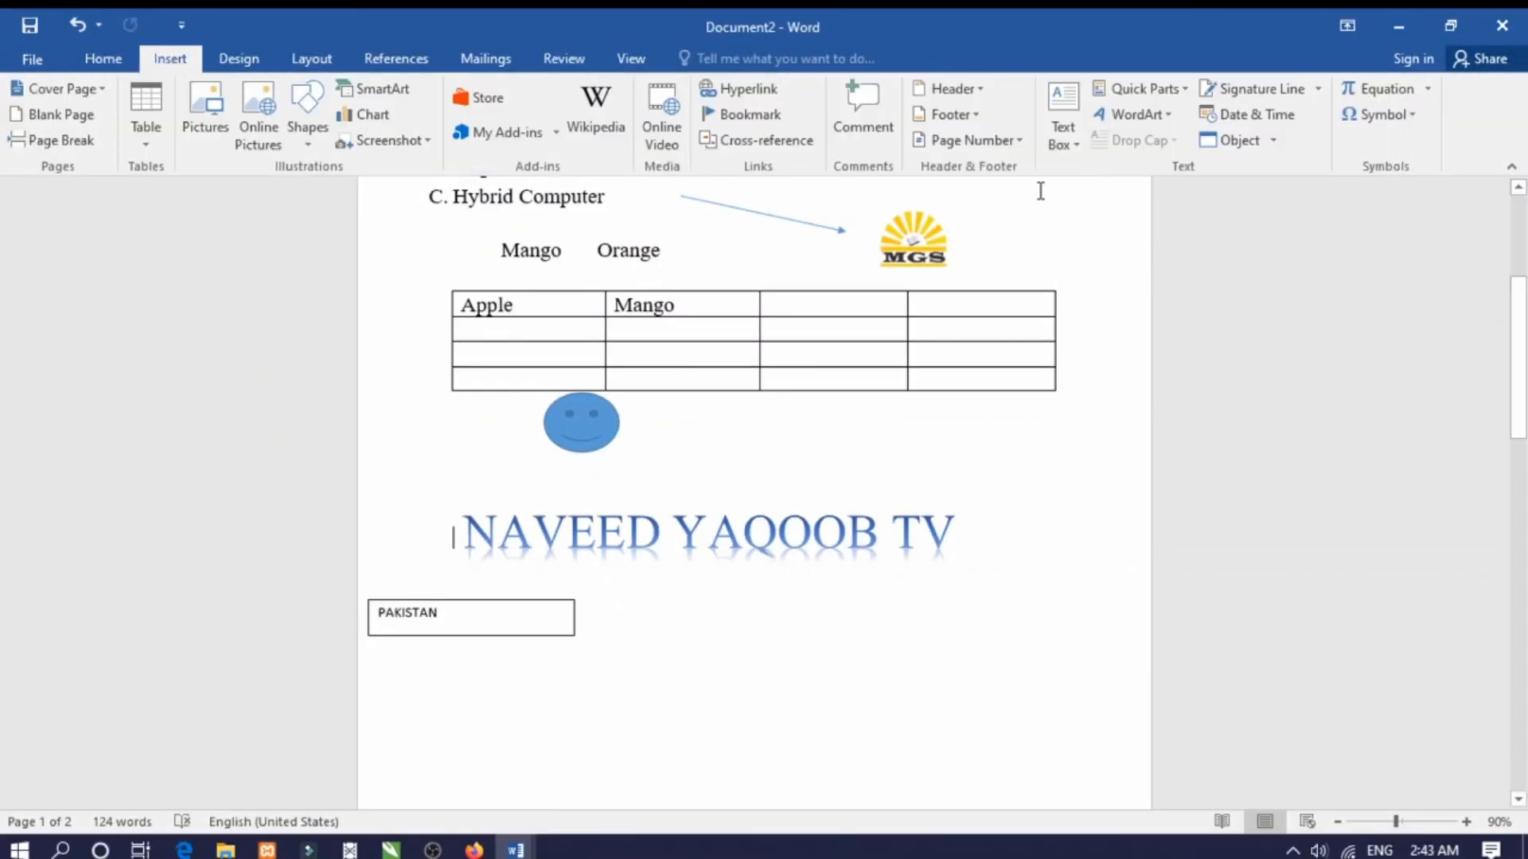
{"action": "left_click", "coordinate": [1170, 116]}
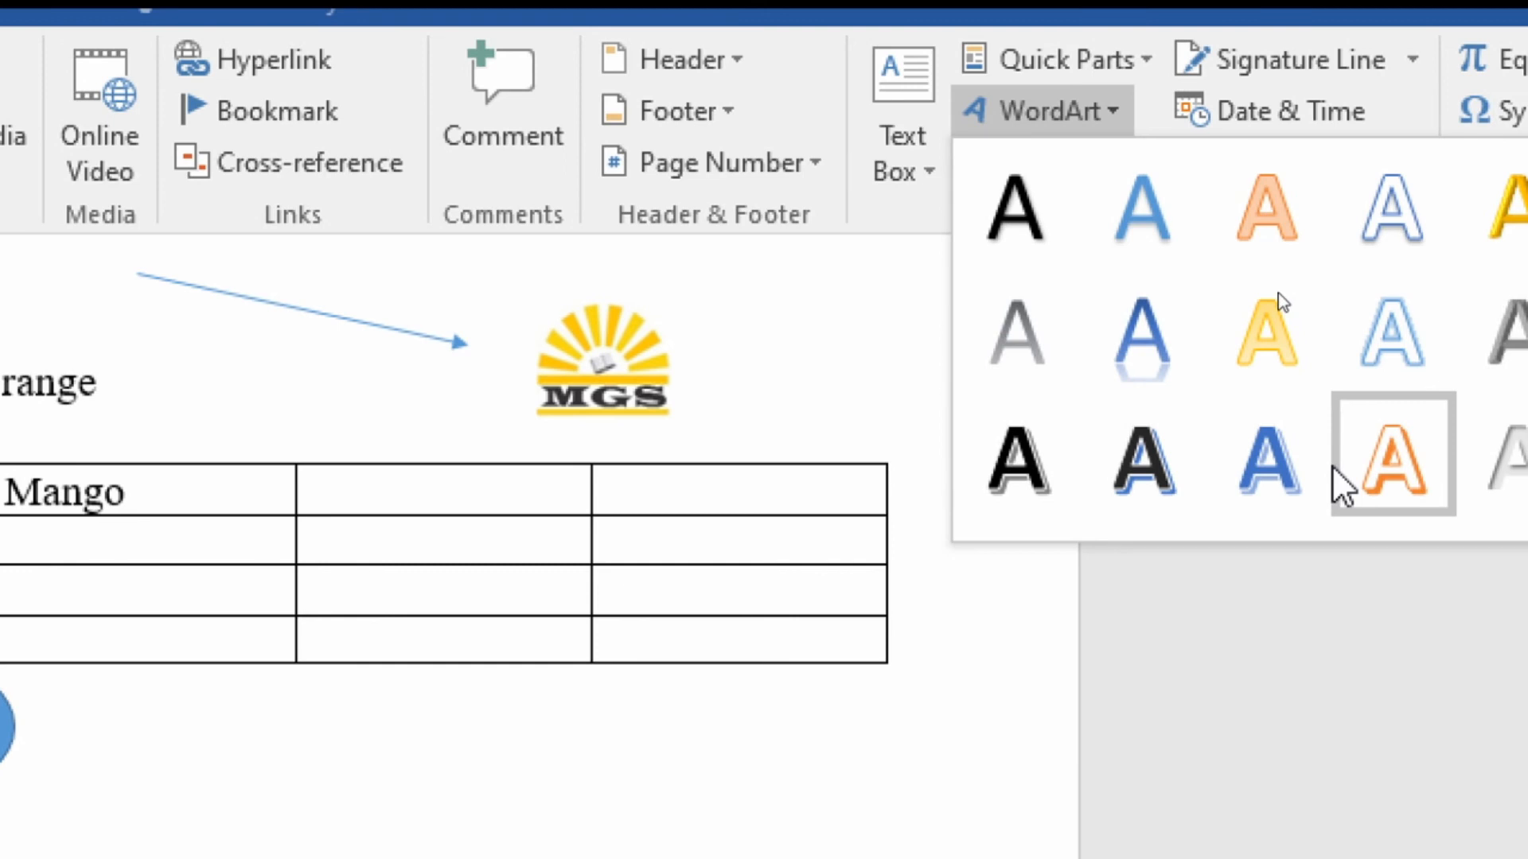
{"action": "left_click", "coordinate": [1336, 477]}
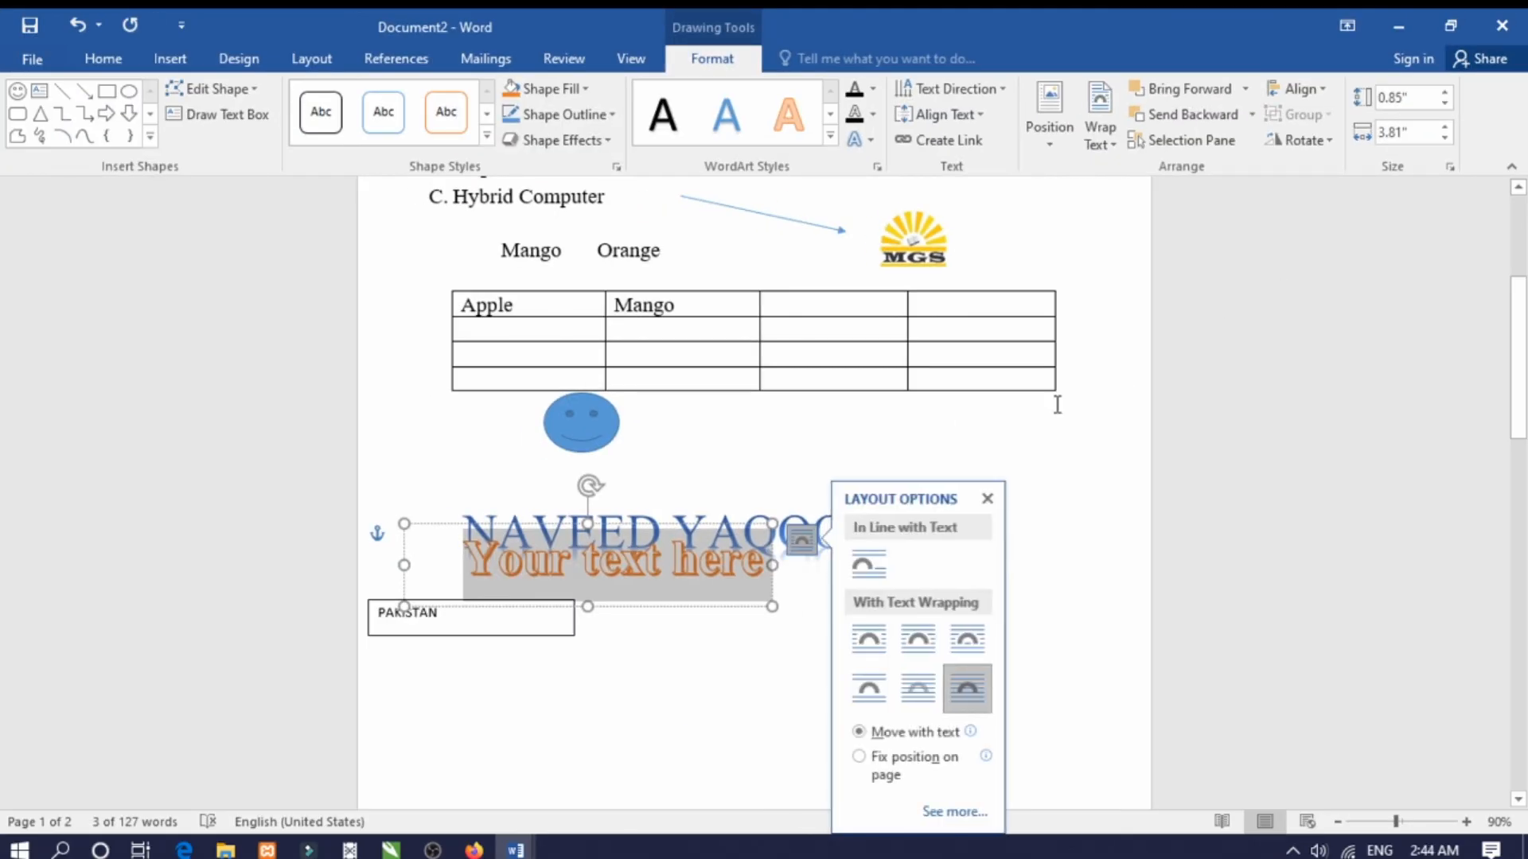
{"action": "key", "text": "Right"}
{"action": "key", "text": "Right"}
{"action": "key", "text": "Right"}
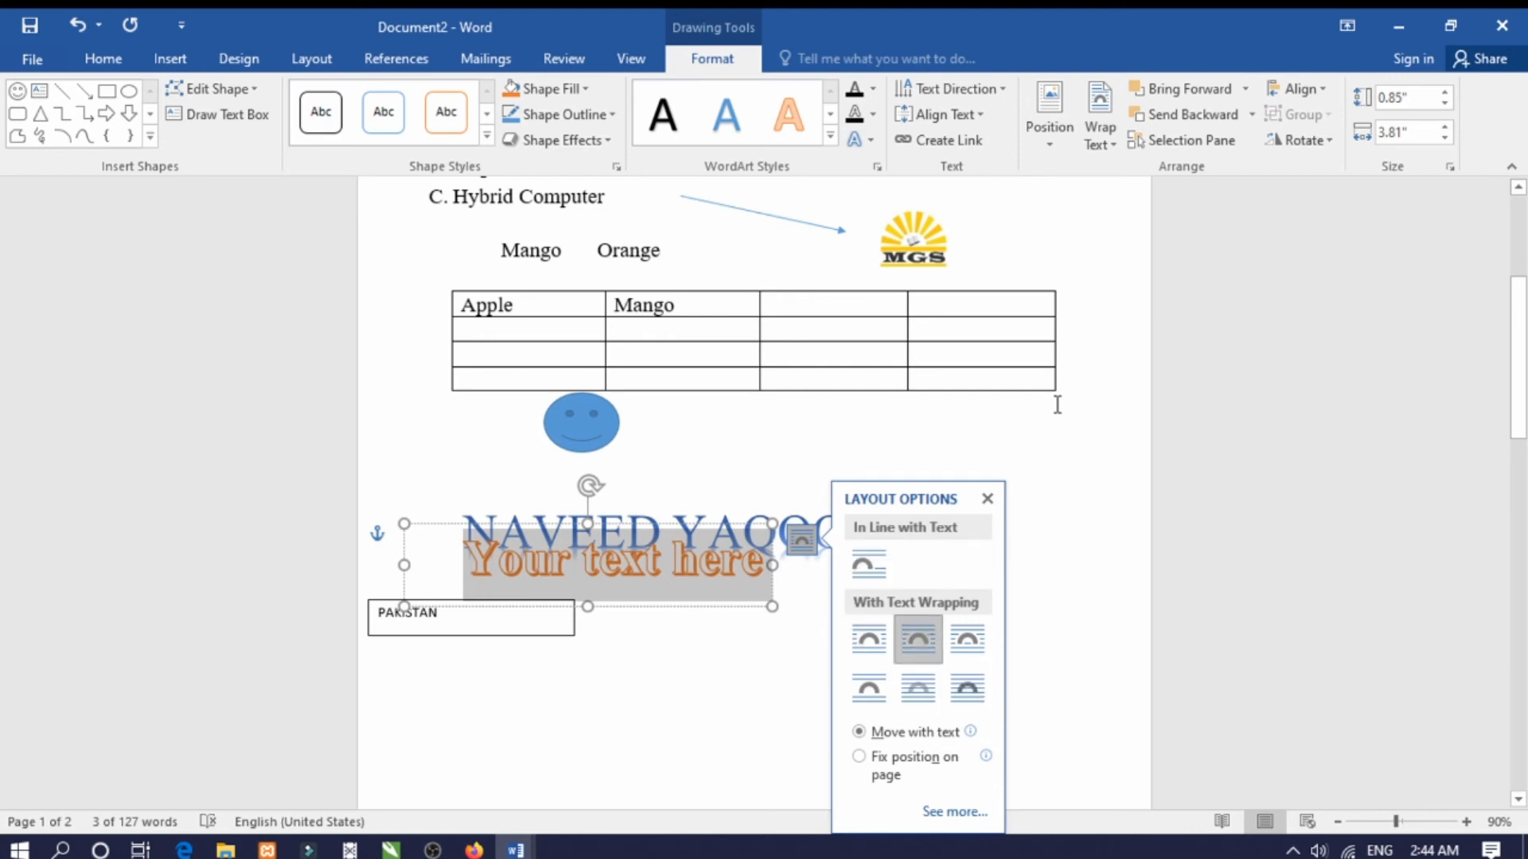
{"action": "left_click", "coordinate": [699, 575]}
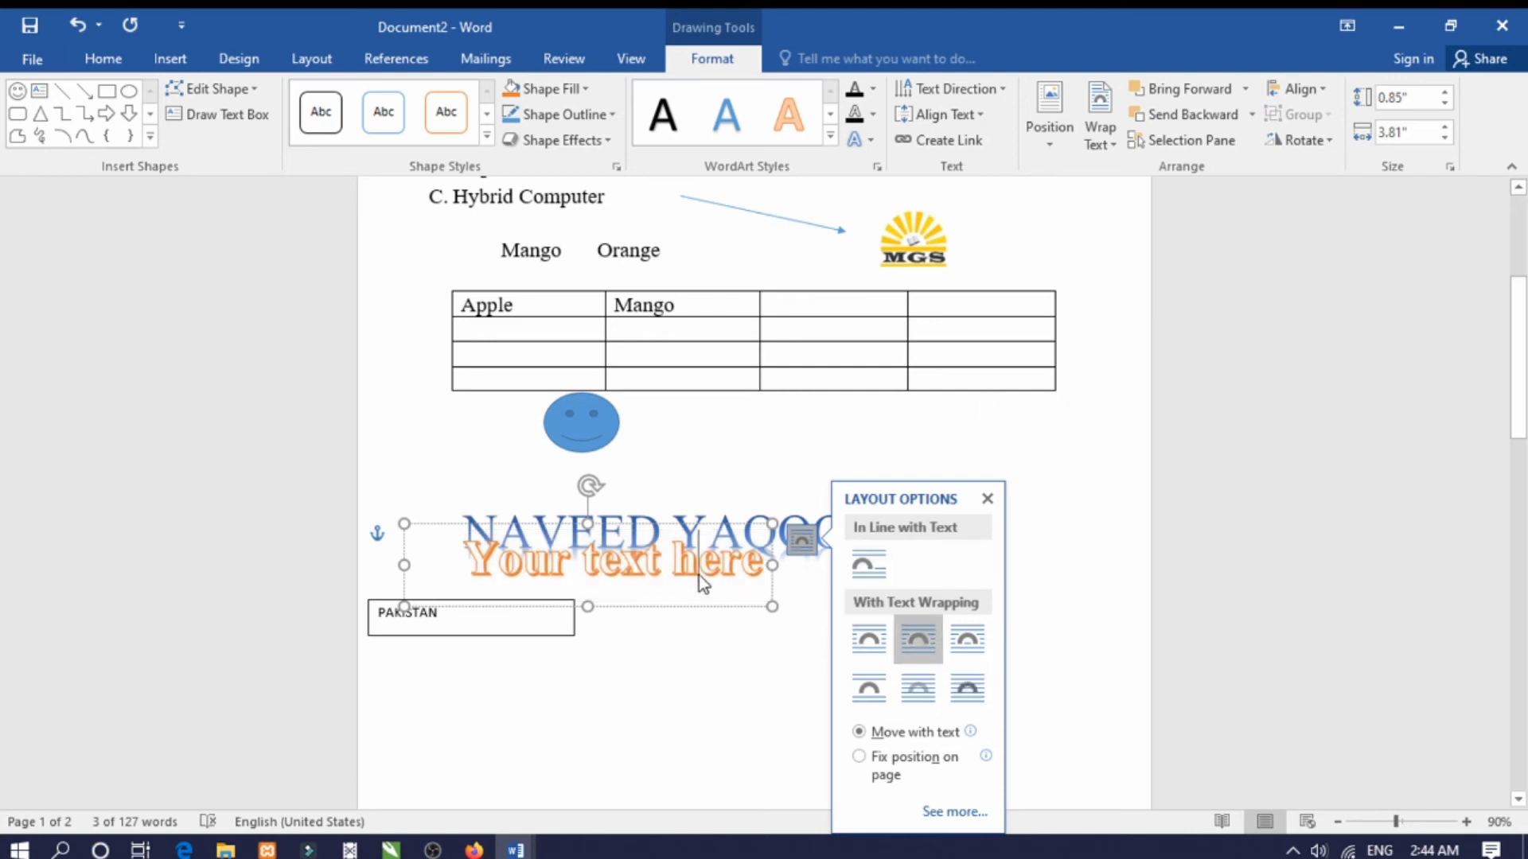
{"action": "triple_click", "coordinate": [699, 576]}
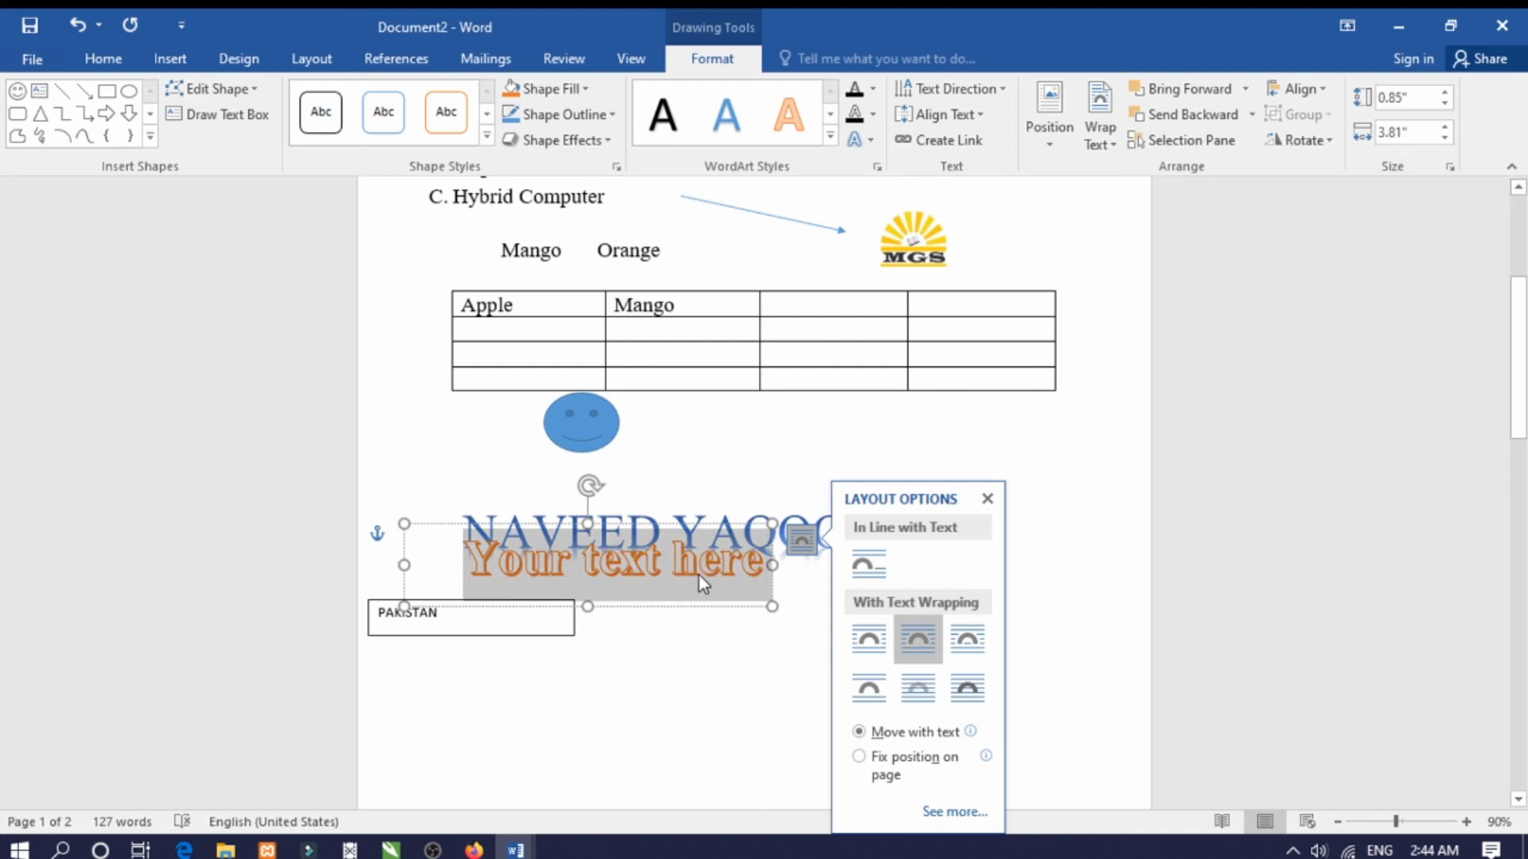
{"action": "type", "text": "PAKIS"}
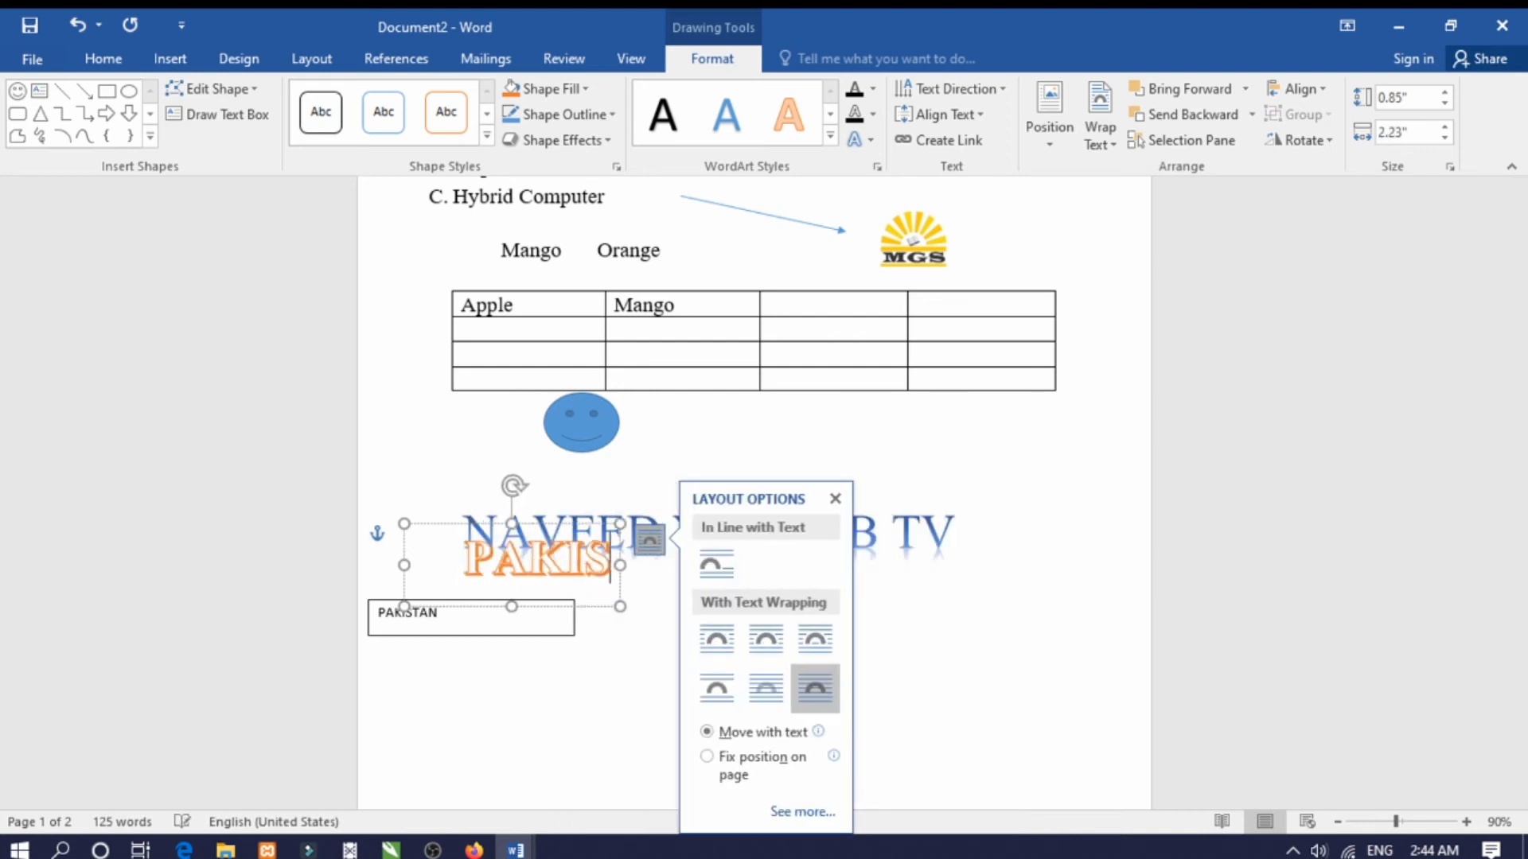
{"action": "type", "text": "TAN"}
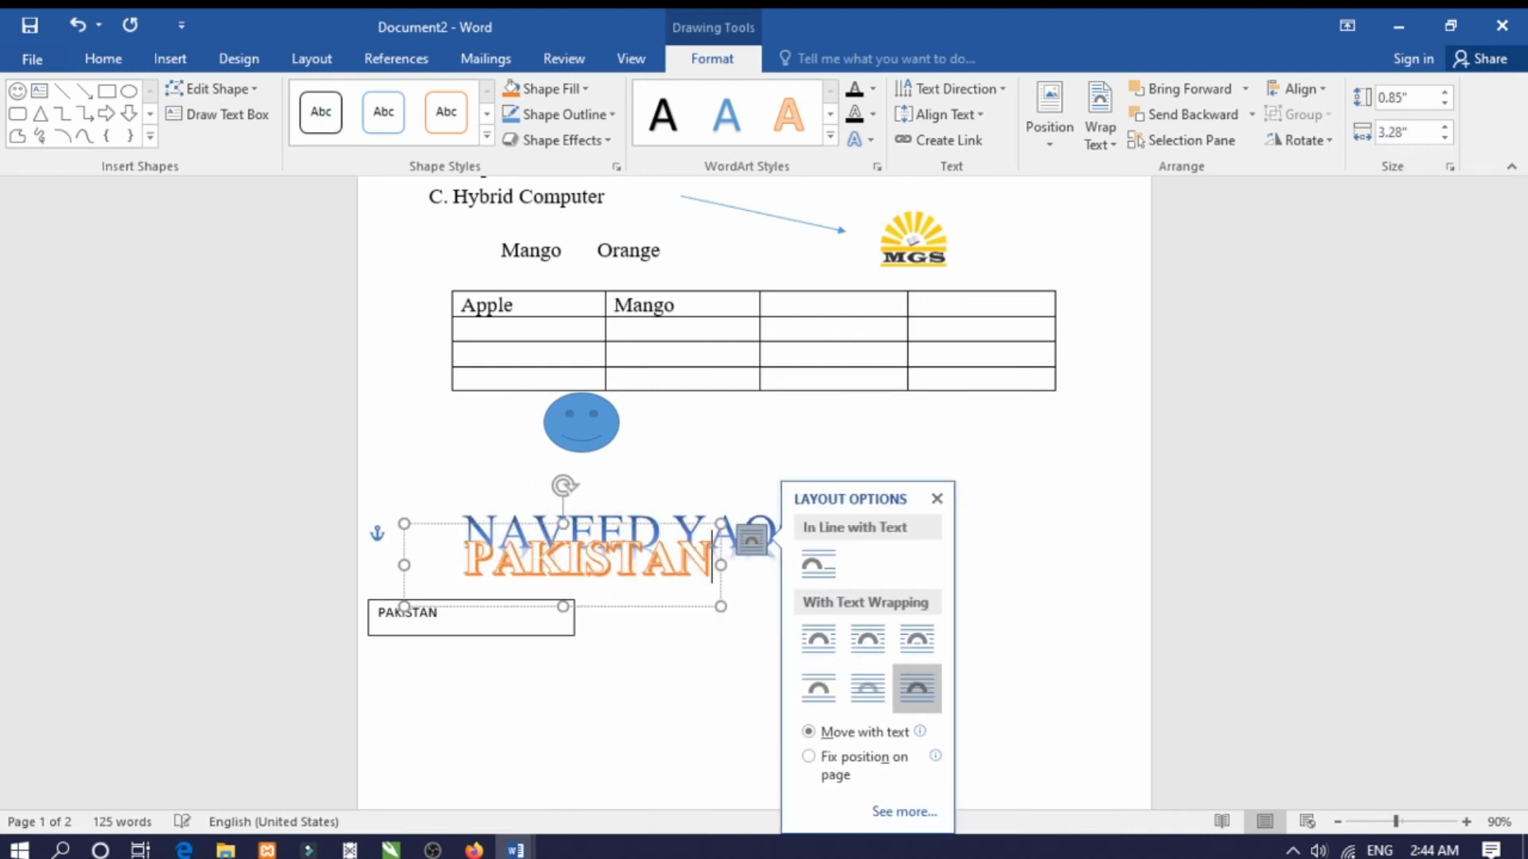
{"action": "left_click", "coordinate": [682, 686]}
- Move the orange PAKISTAN WordArt below the blue WordArt, into the blank area beside the text box, and deselect it
{"action": "left_click", "coordinate": [675, 562]}
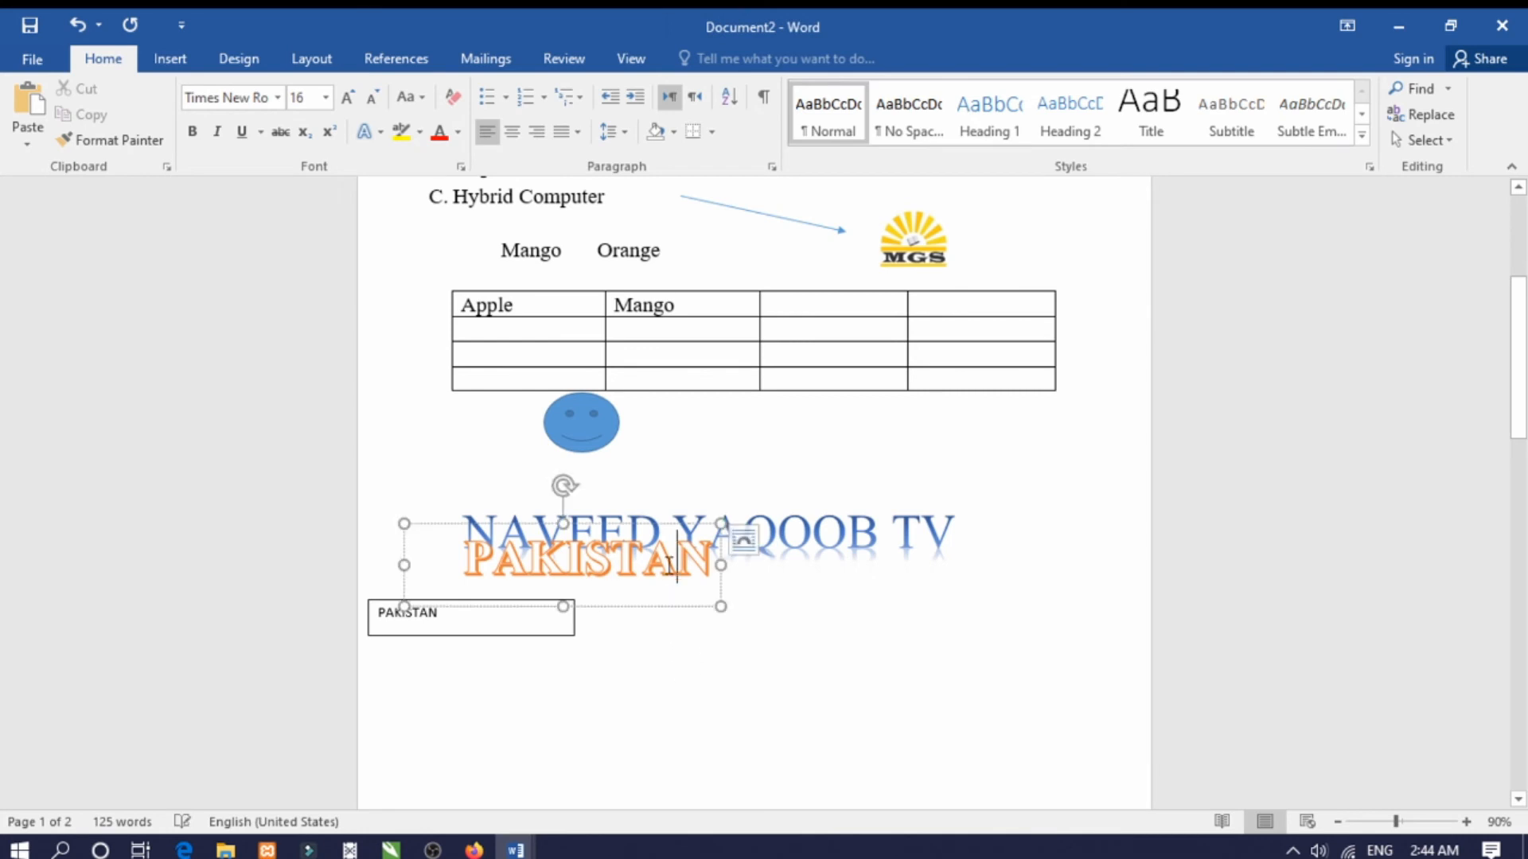
{"action": "left_click", "coordinate": [641, 521]}
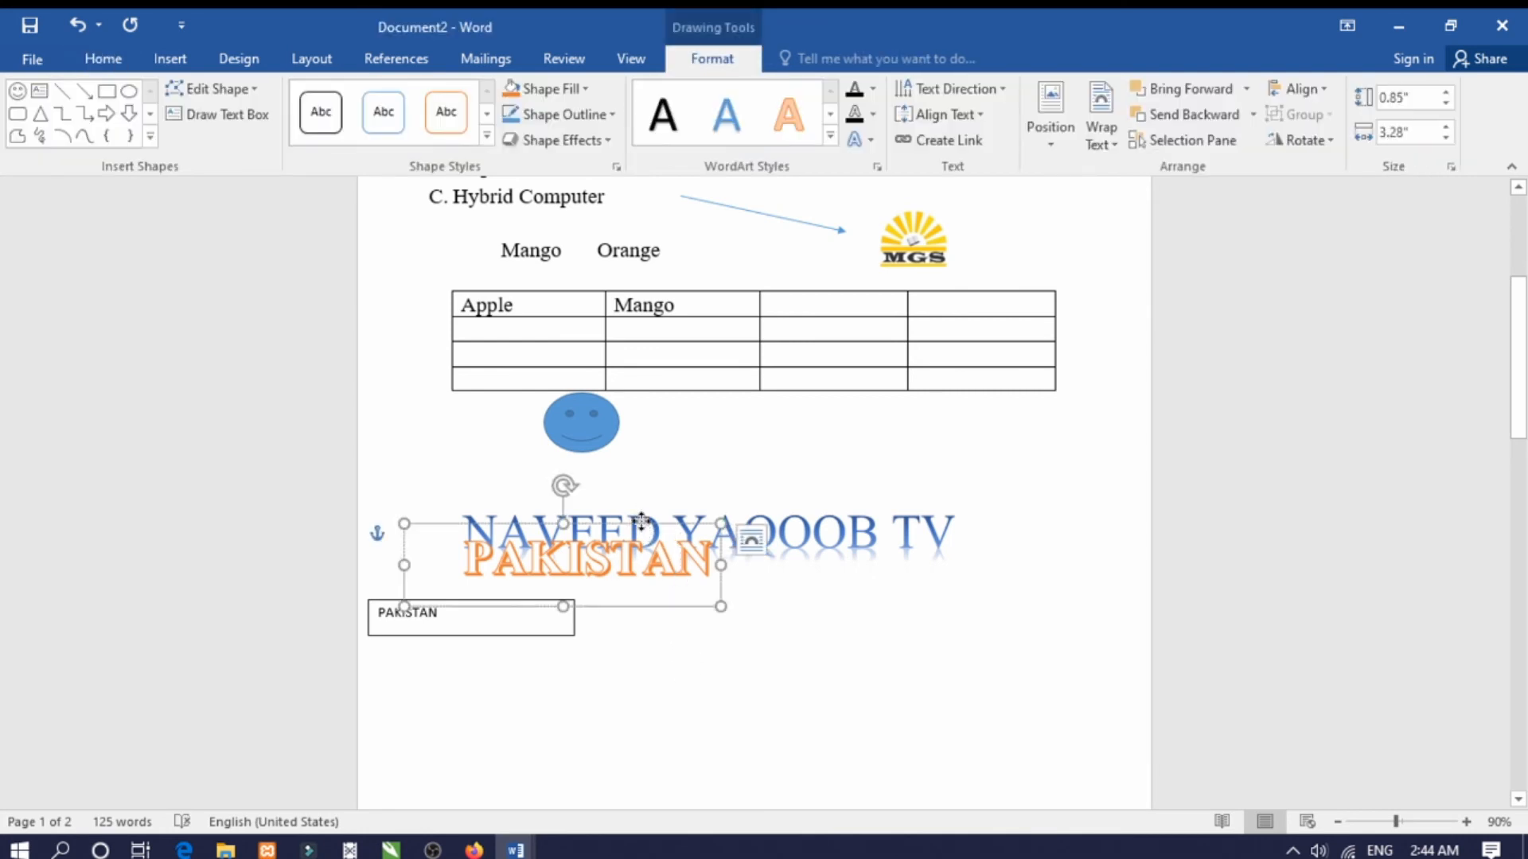
{"action": "left_click_drag", "start_coordinate": [641, 522], "coordinate": [929, 595]}
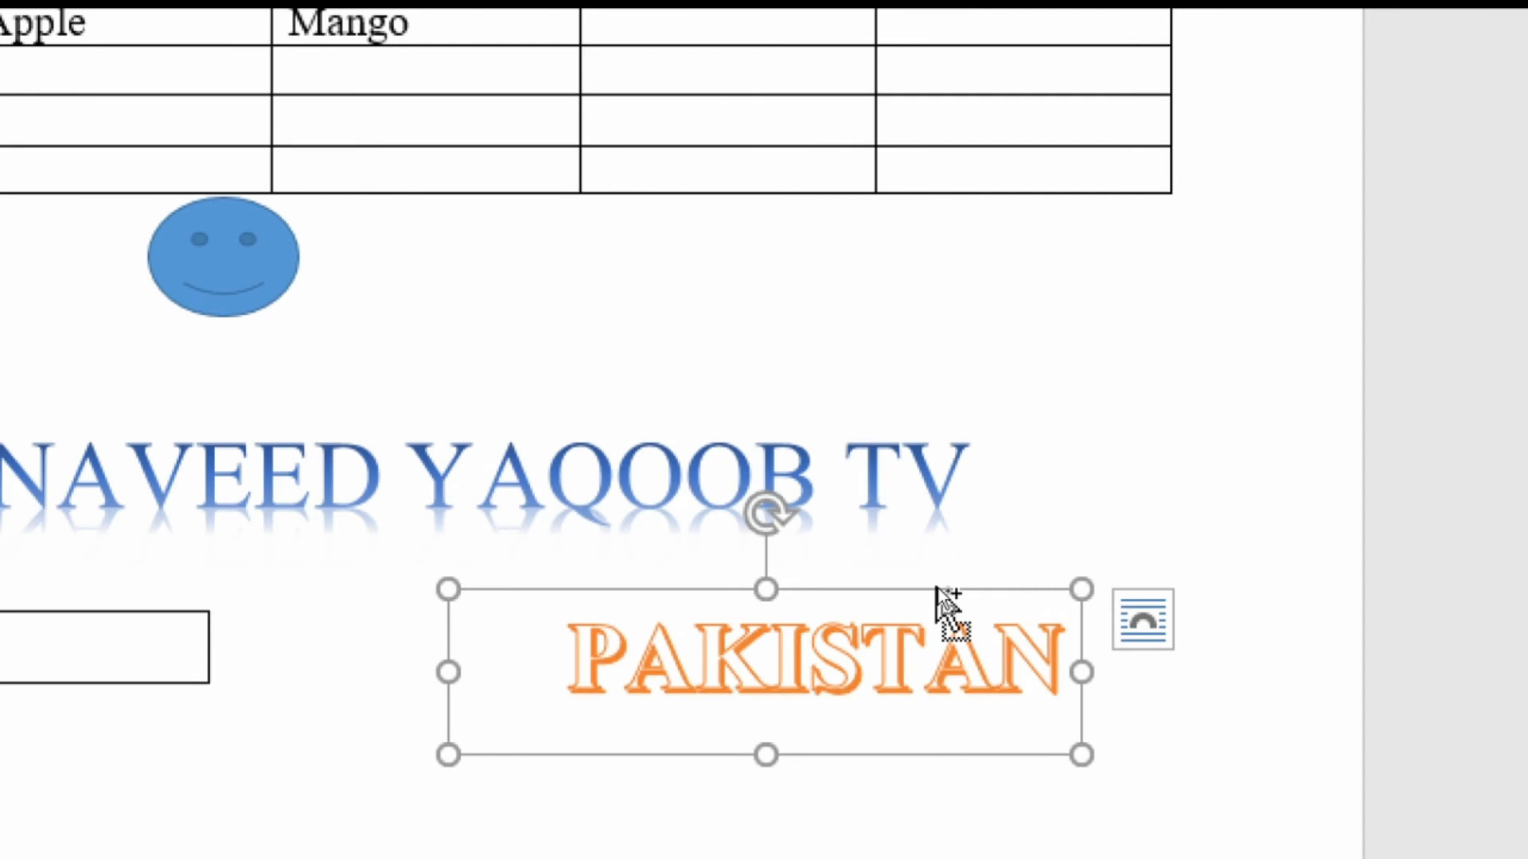
{"action": "key", "text": "ctrl"}
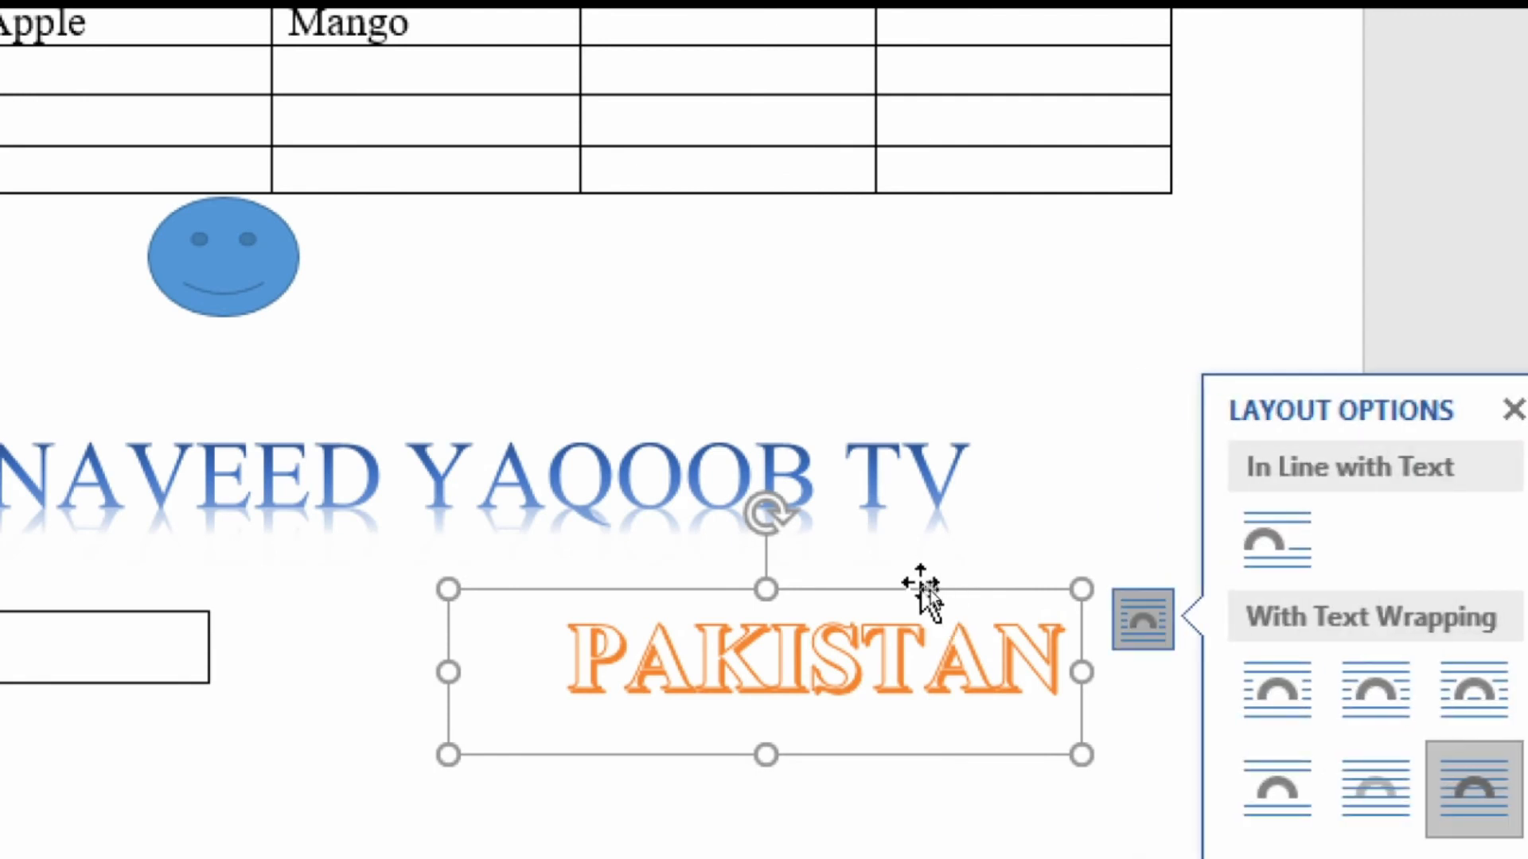
{"action": "left_click_drag", "start_coordinate": [920, 599], "coordinate": [890, 633]}
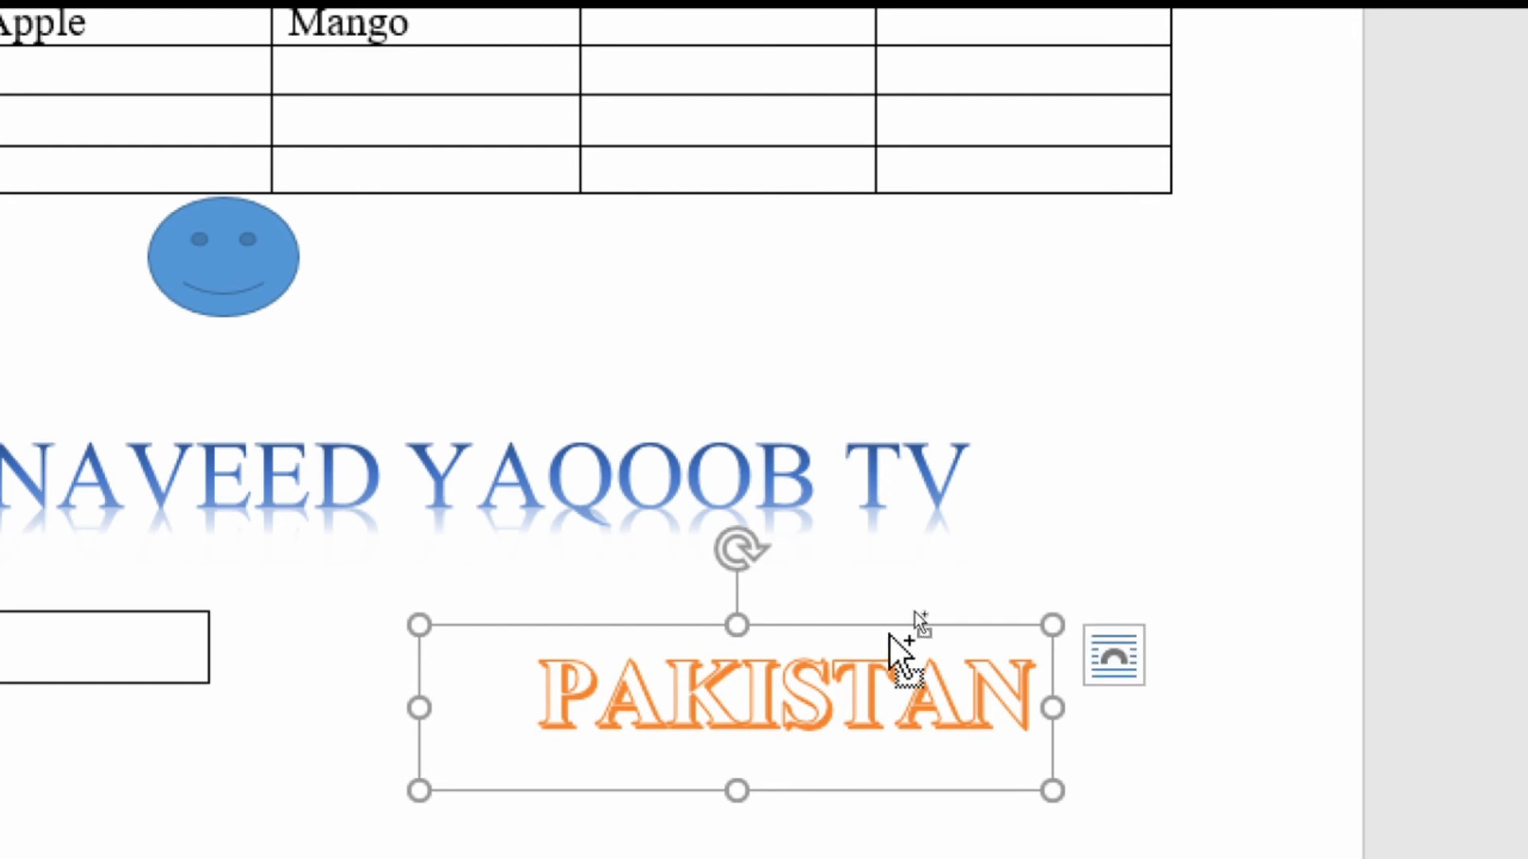
{"action": "key", "text": "ctrl"}
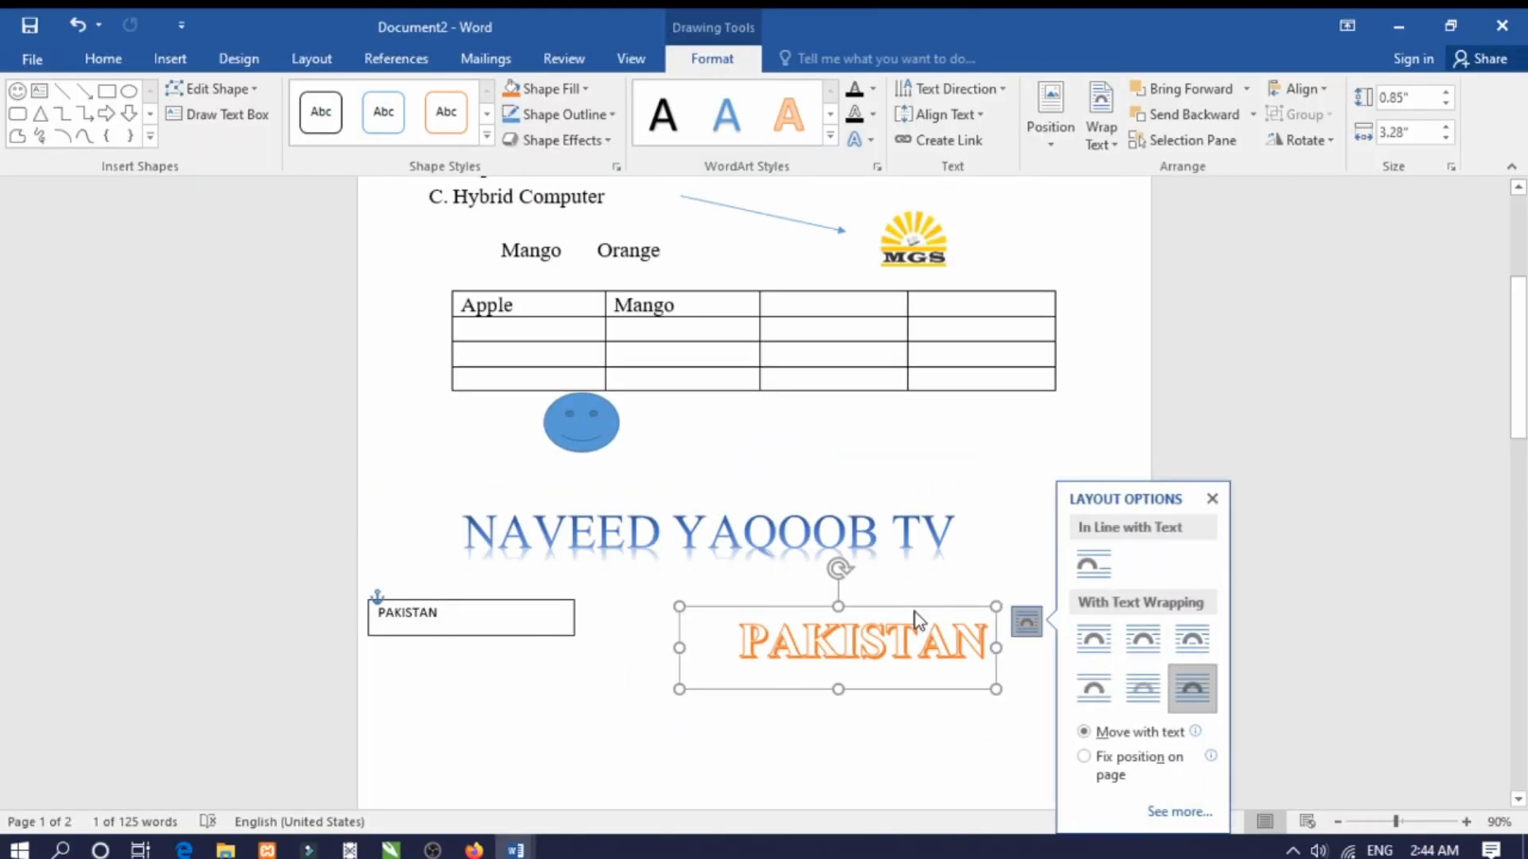
{"action": "left_click", "coordinate": [1004, 539]}
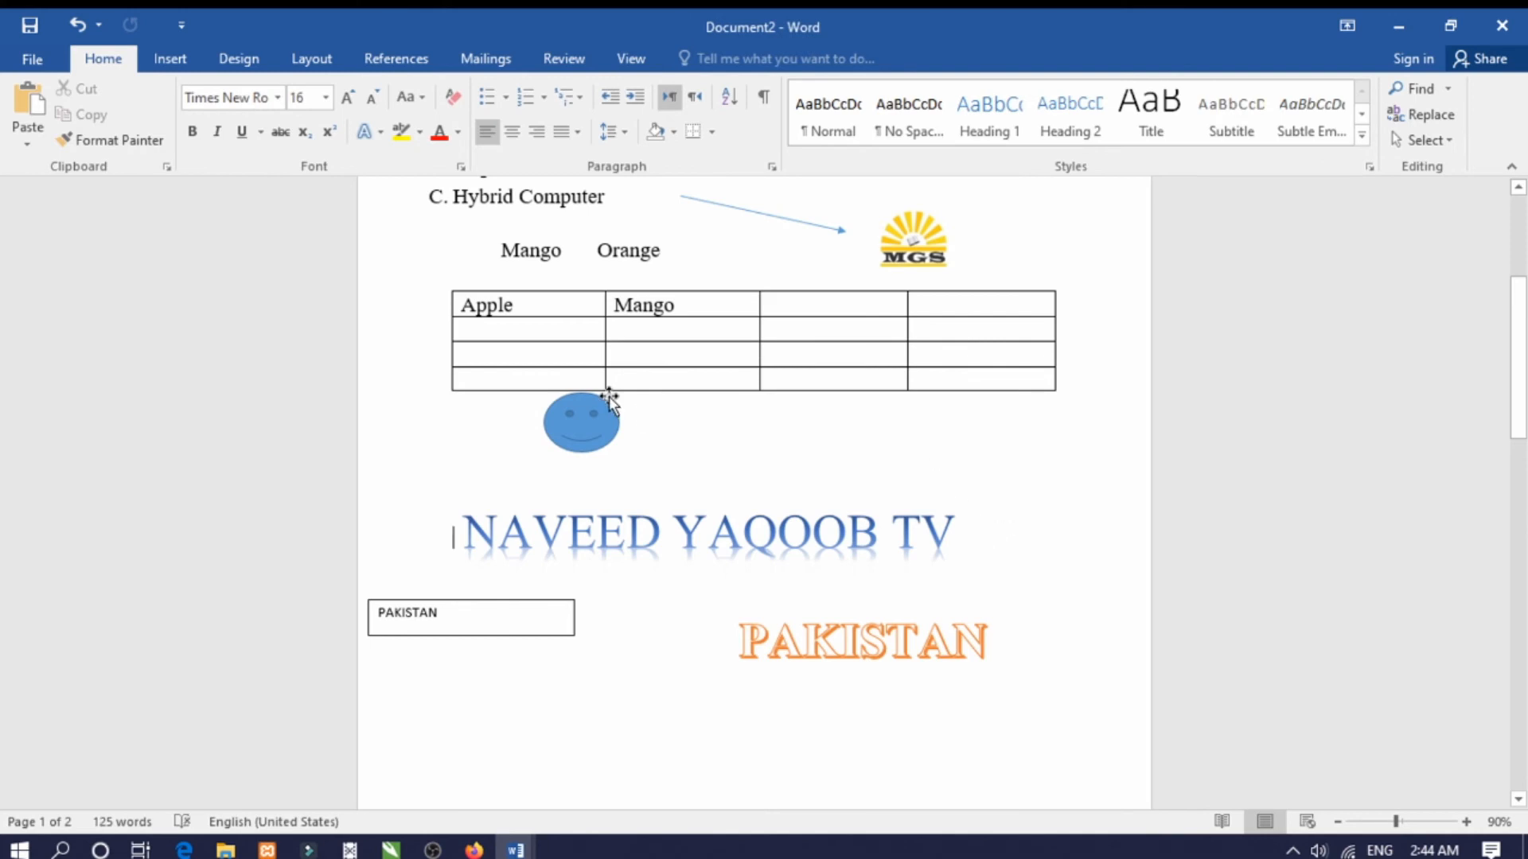
- Insert the Box Drawings Double Horizontal symbol, character code 2550, on the line of the blue WordArt
{"action": "left_click", "coordinate": [179, 60]}
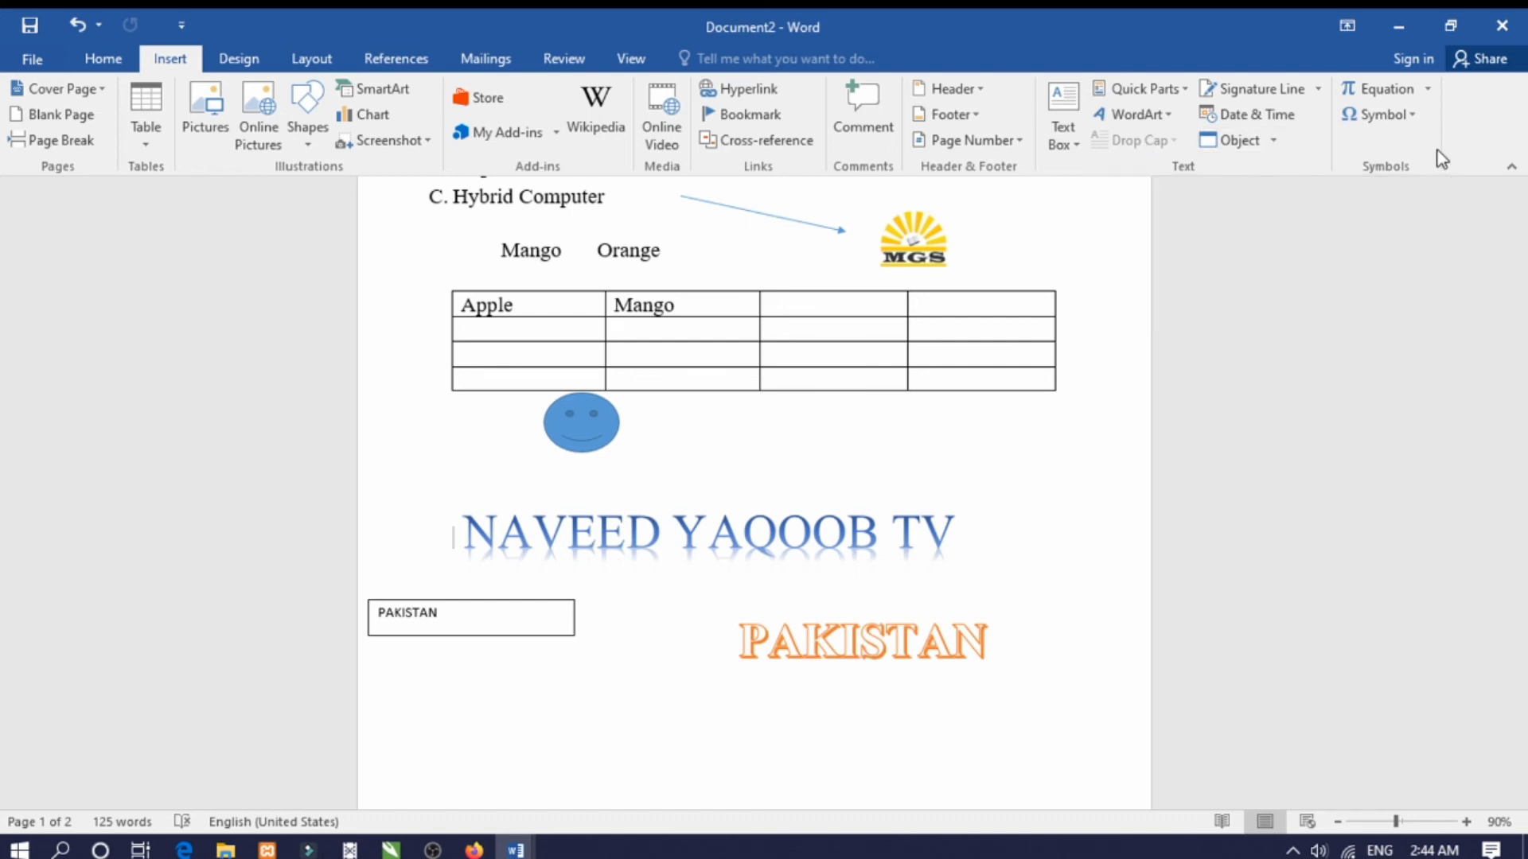
{"action": "left_click", "coordinate": [1416, 118]}
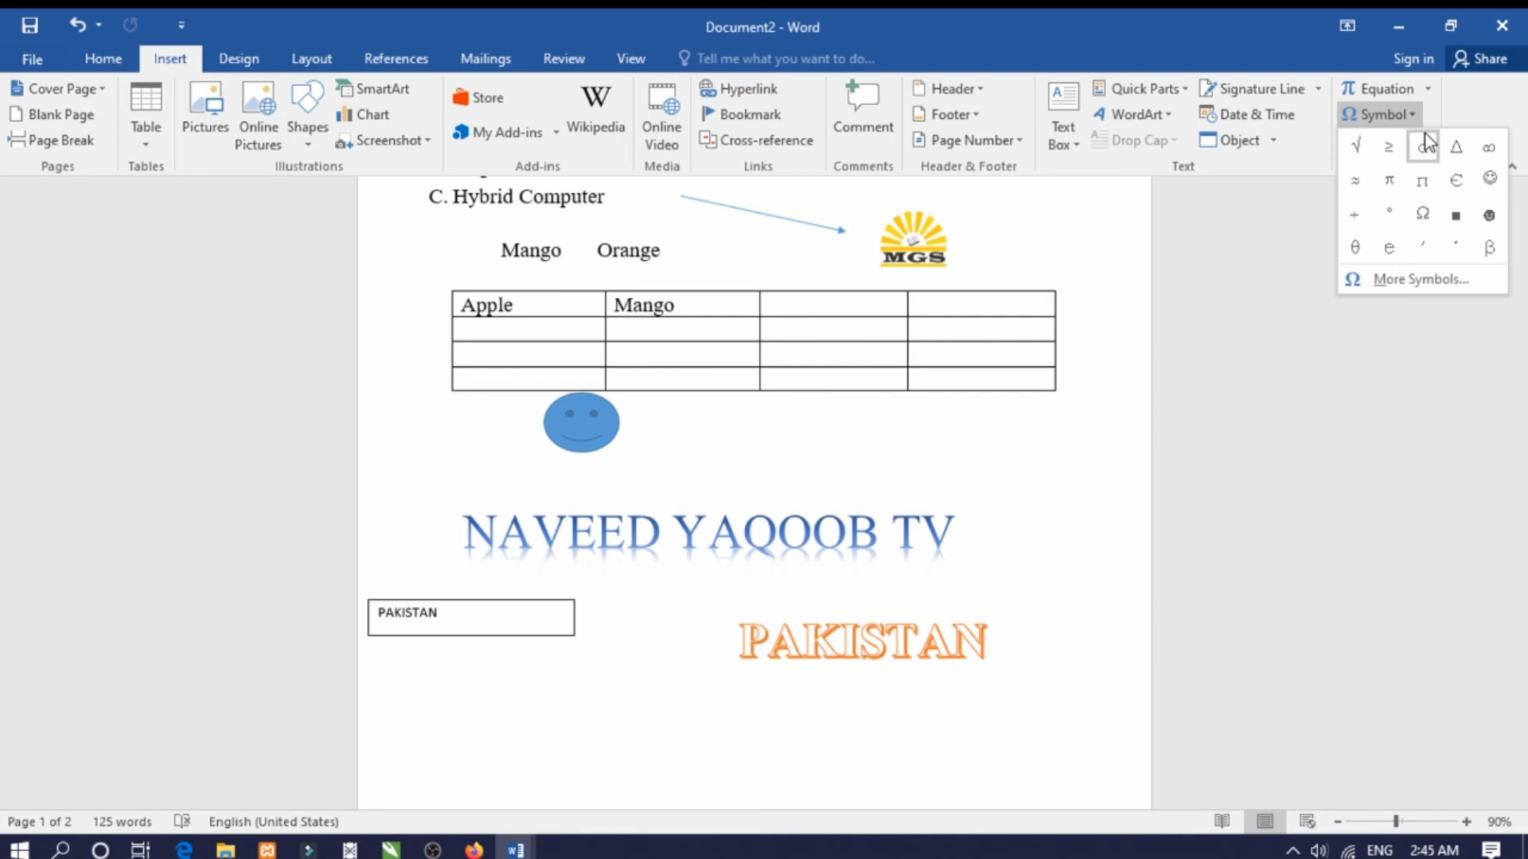
{"action": "left_click", "coordinate": [1442, 283]}
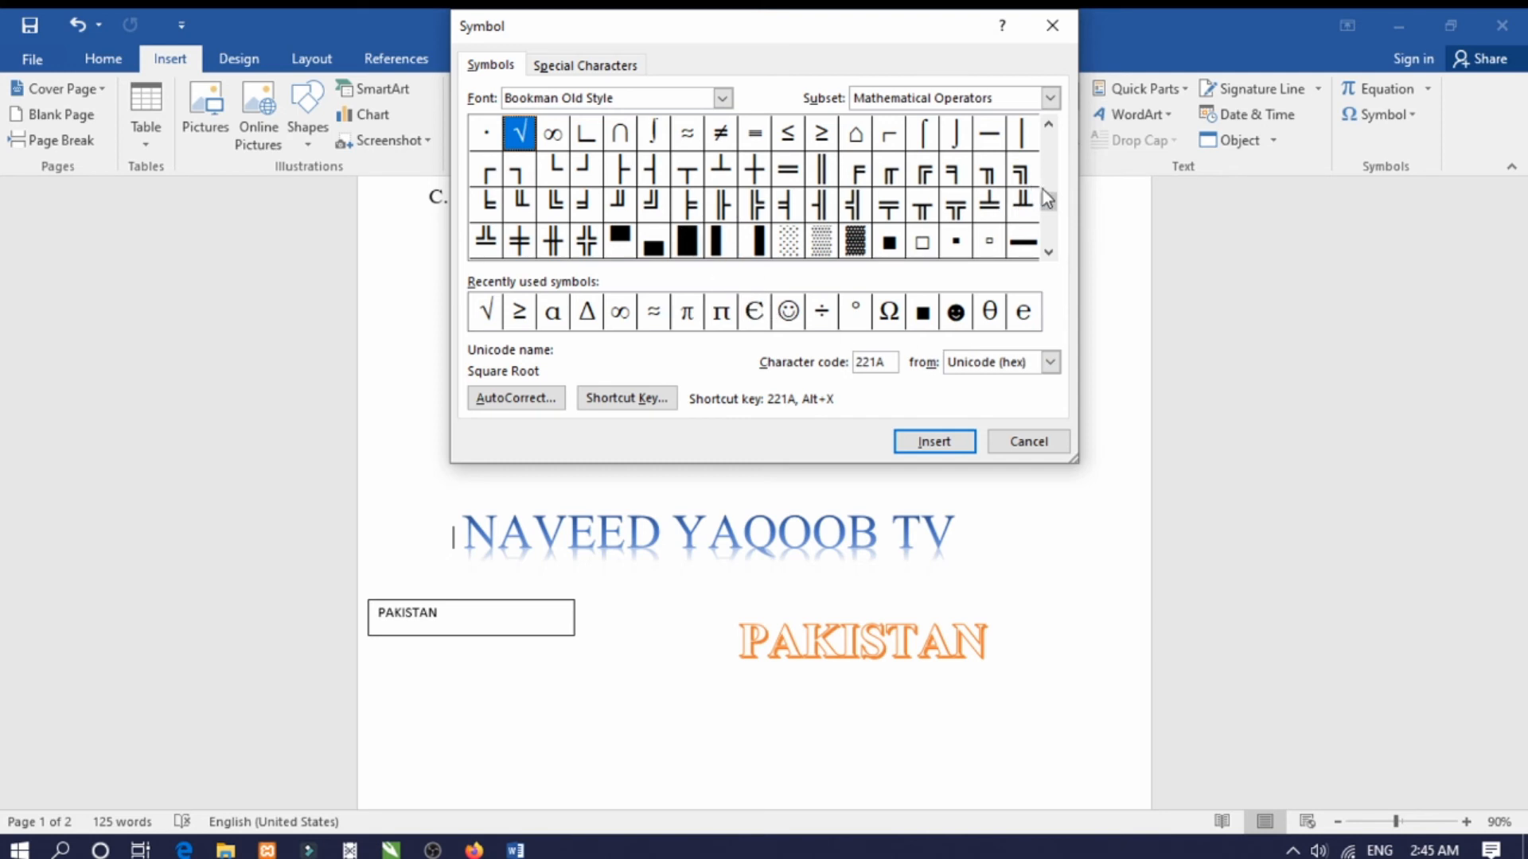
{"action": "mouse_move", "coordinate": [1051, 207]}
{"action": "left_mouse_down"}
{"action": "mouse_move", "coordinate": [1050, 222]}
{"action": "mouse_move", "coordinate": [1048, 201]}
{"action": "left_mouse_up"}
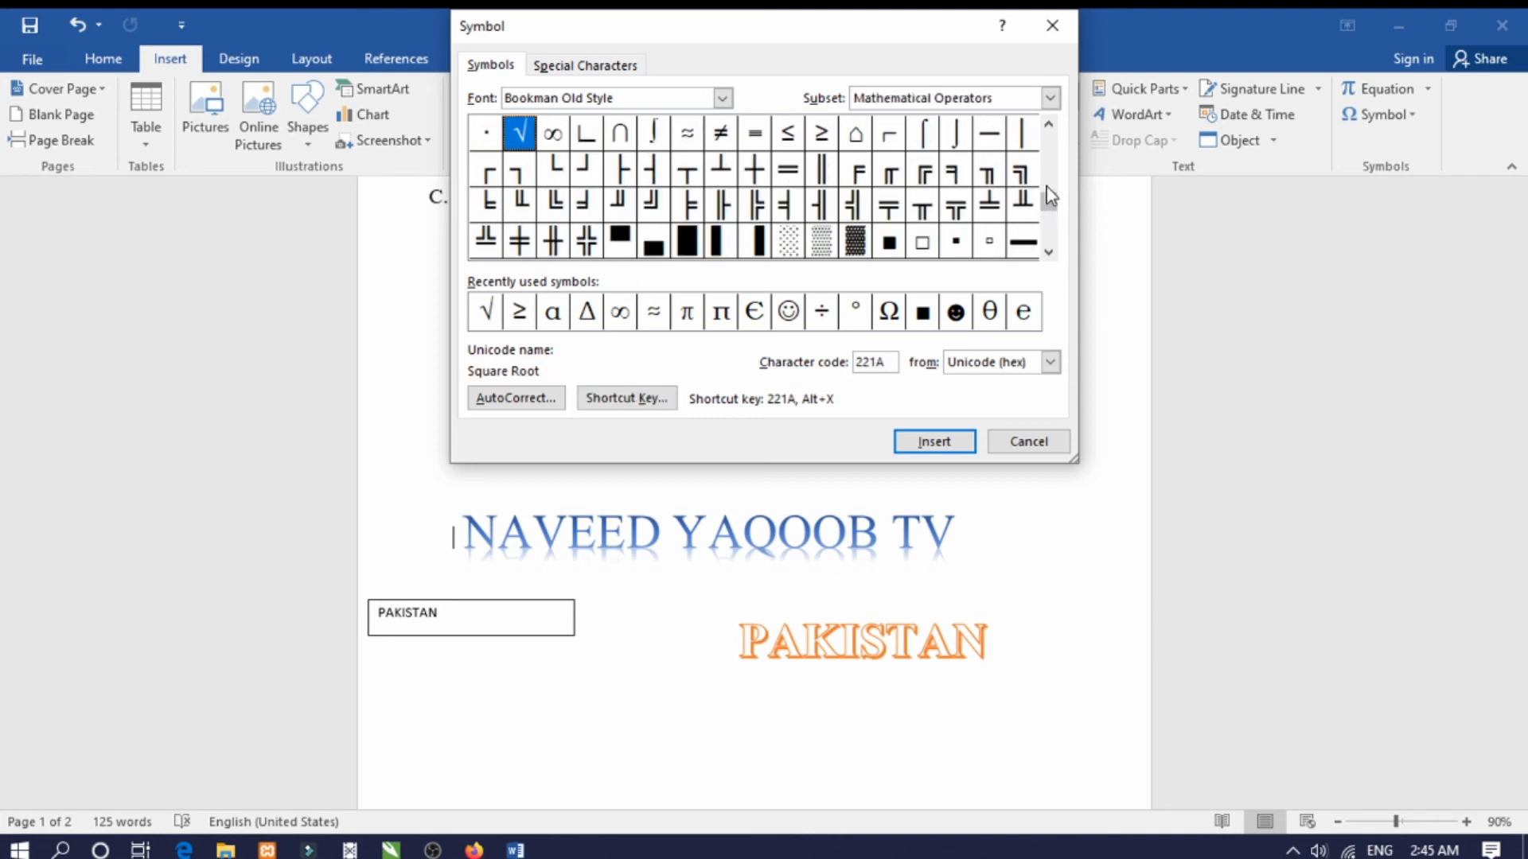
{"action": "left_click", "coordinate": [788, 170]}
{"action": "left_click", "coordinate": [931, 441]}
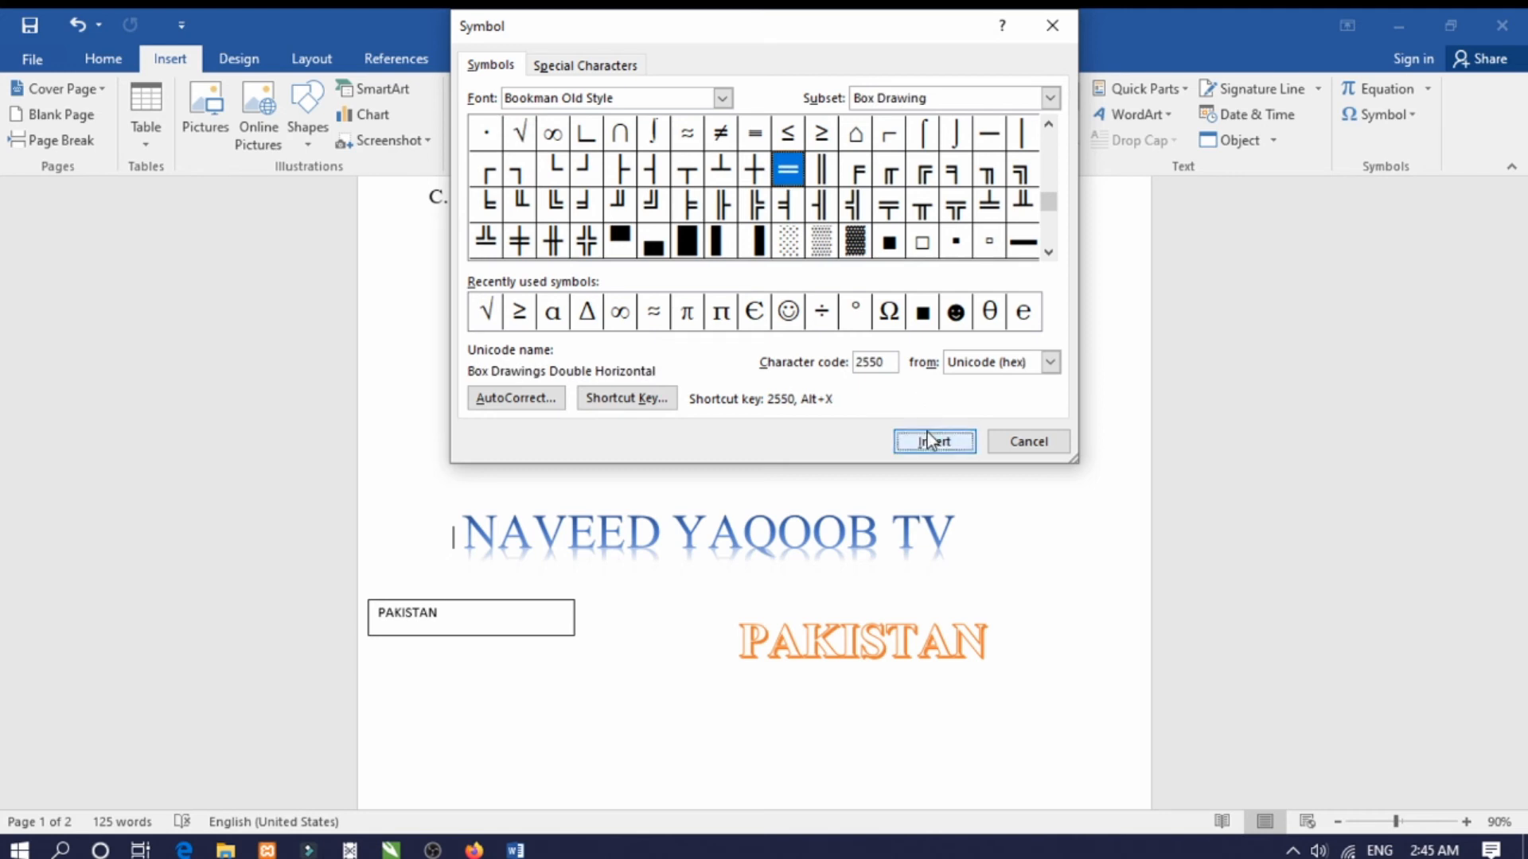
{"action": "left_click", "coordinate": [1019, 441]}
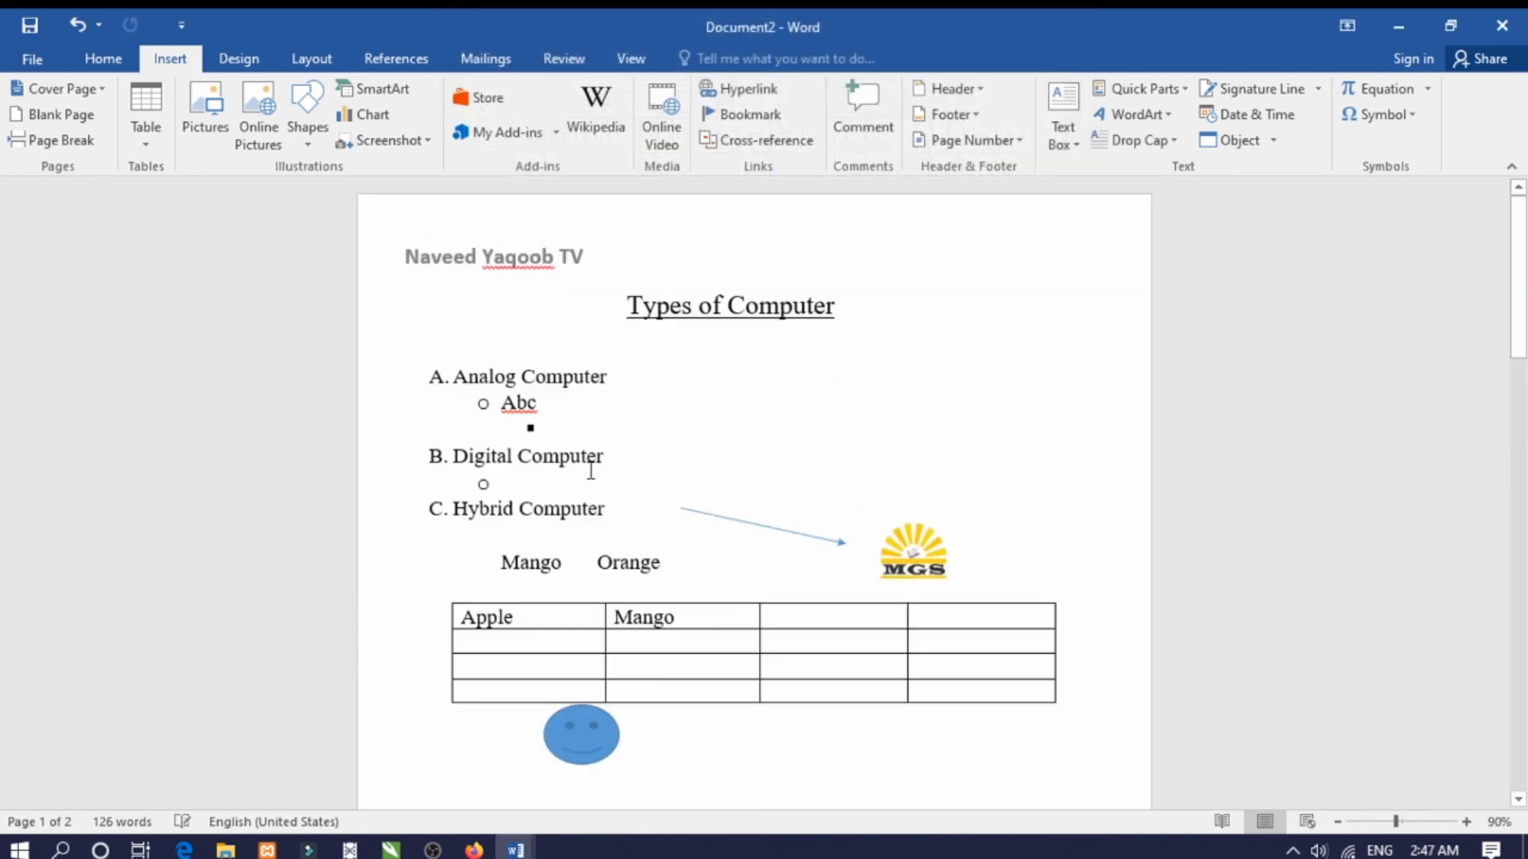
- Start a custom watermark for the document and choose the text watermark option
{"action": "scroll", "coordinate": [590, 470], "scroll_direction": "down", "scroll_amount": 10}
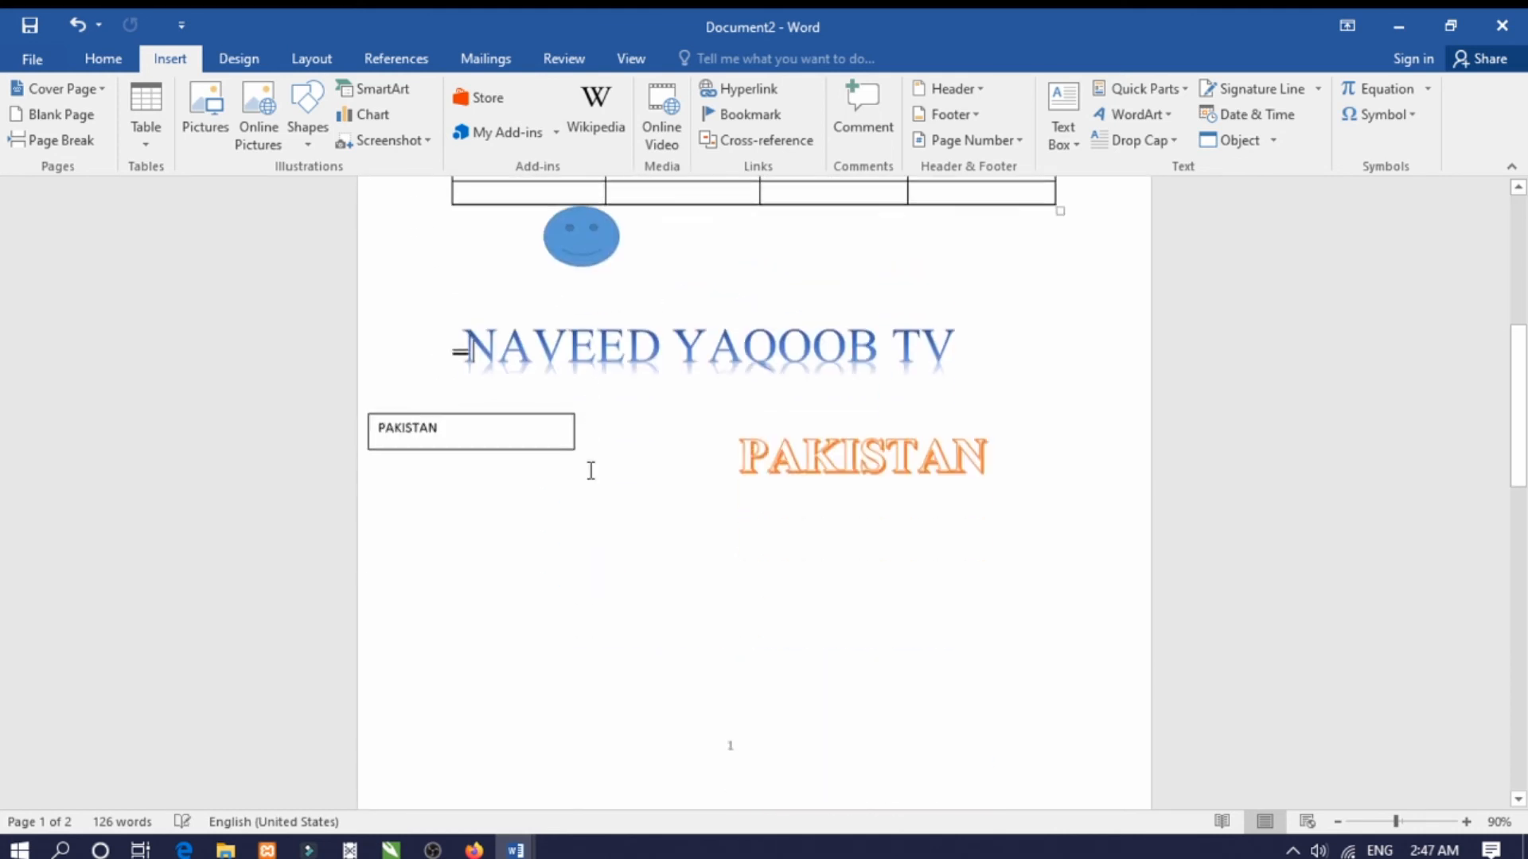
{"action": "scroll", "coordinate": [588, 471], "scroll_direction": "down", "scroll_amount": 5}
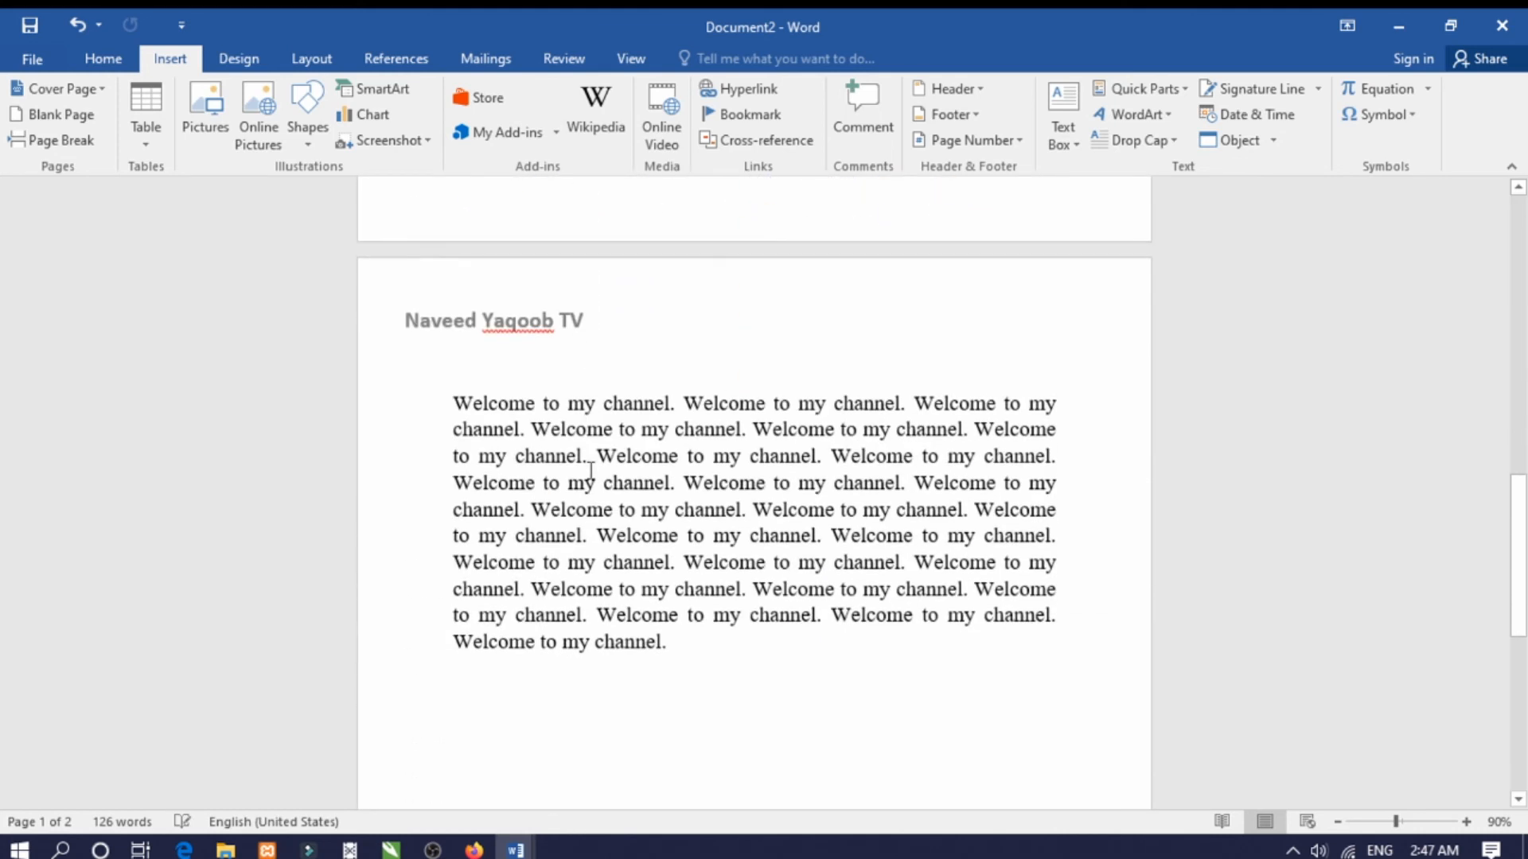
{"action": "scroll", "coordinate": [624, 525], "scroll_direction": "down", "scroll_amount": 1}
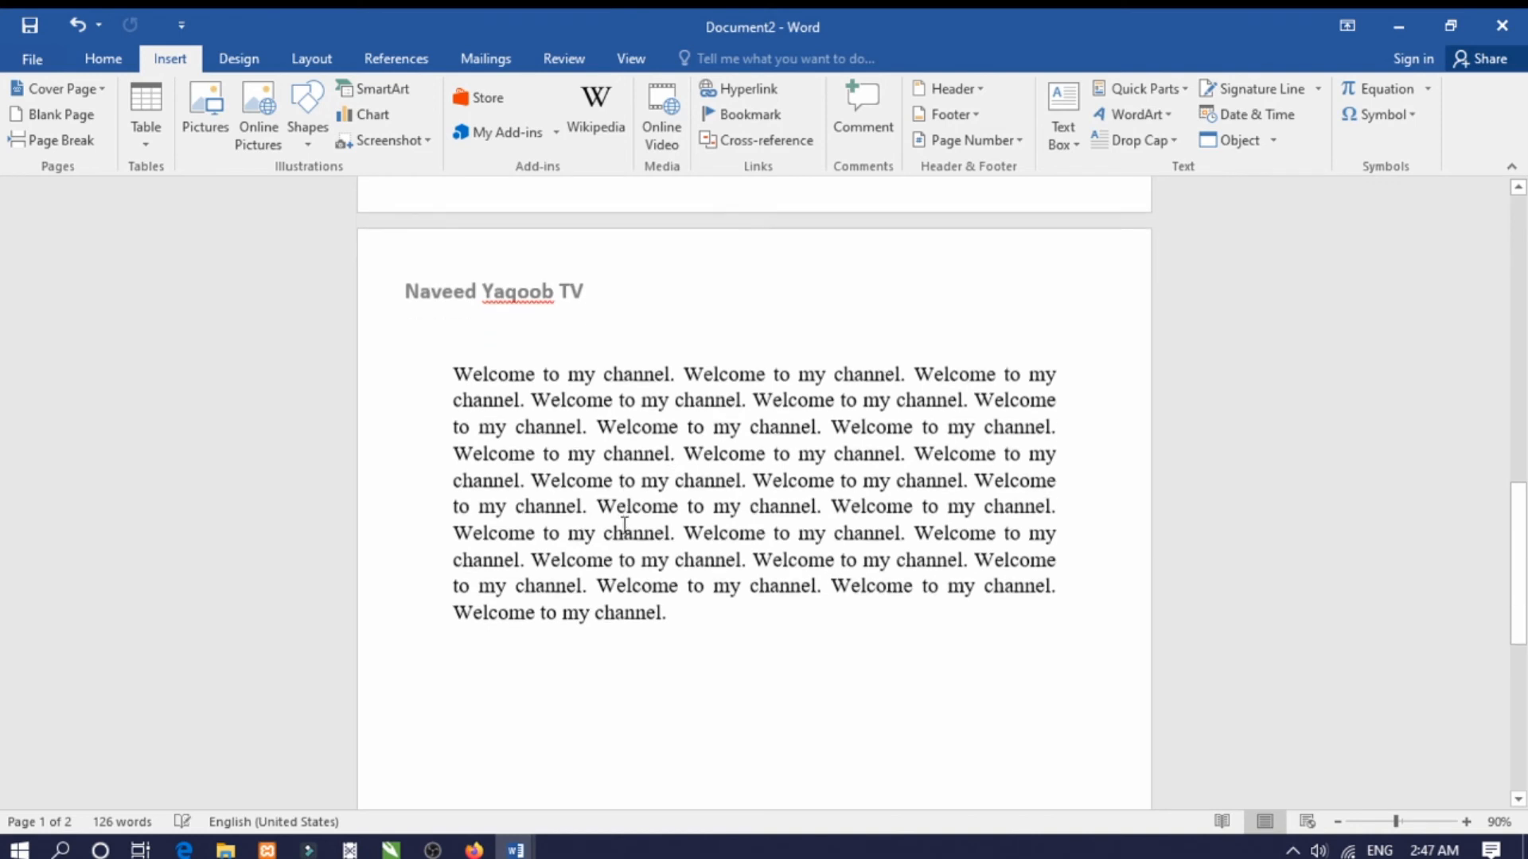
{"action": "scroll", "coordinate": [625, 526], "scroll_direction": "down", "scroll_amount": 1}
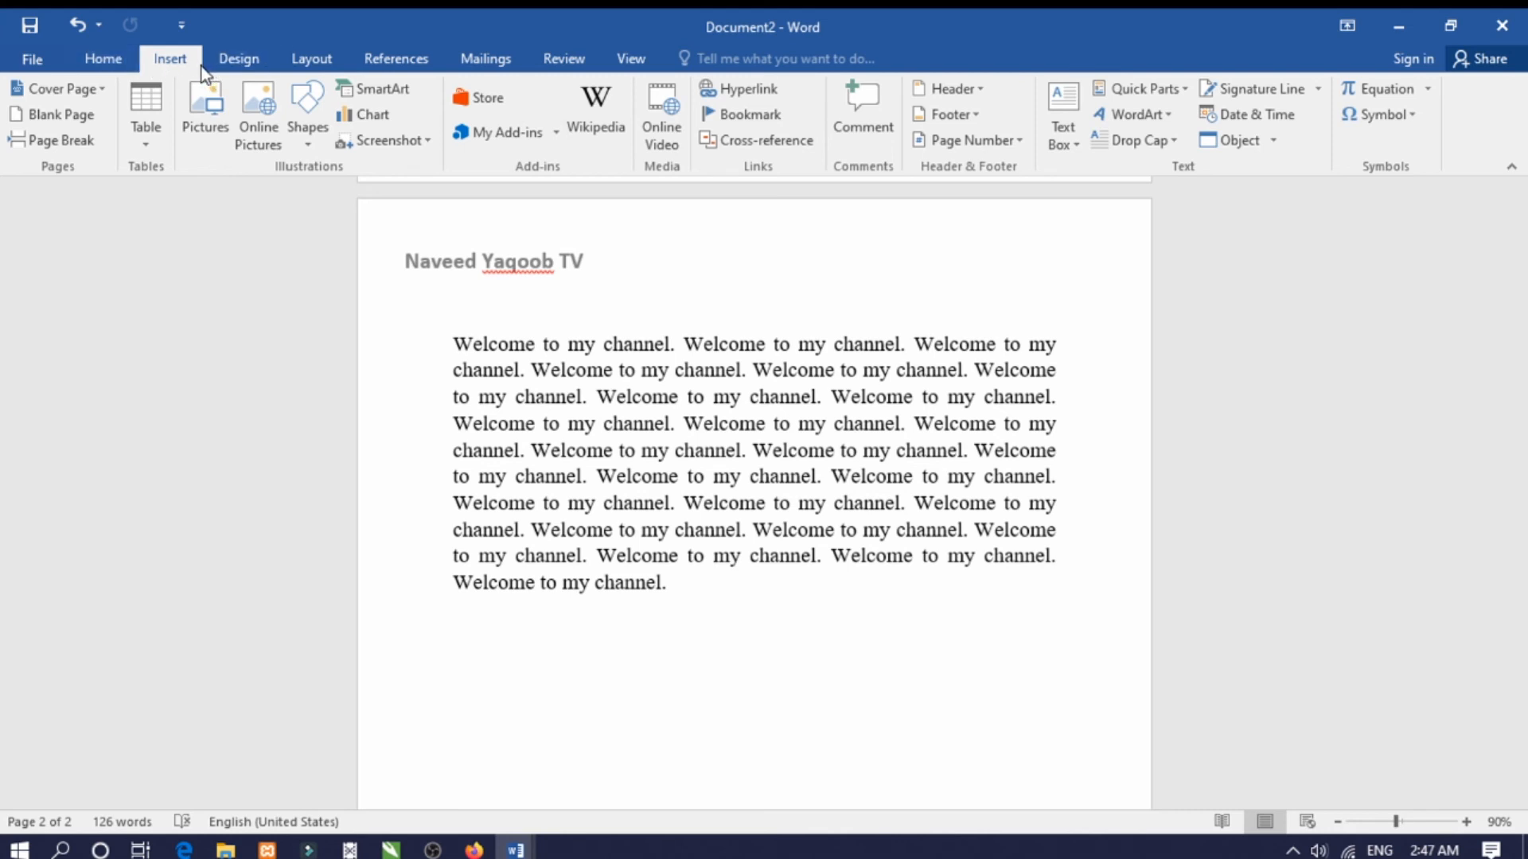
{"action": "left_click", "coordinate": [237, 71]}
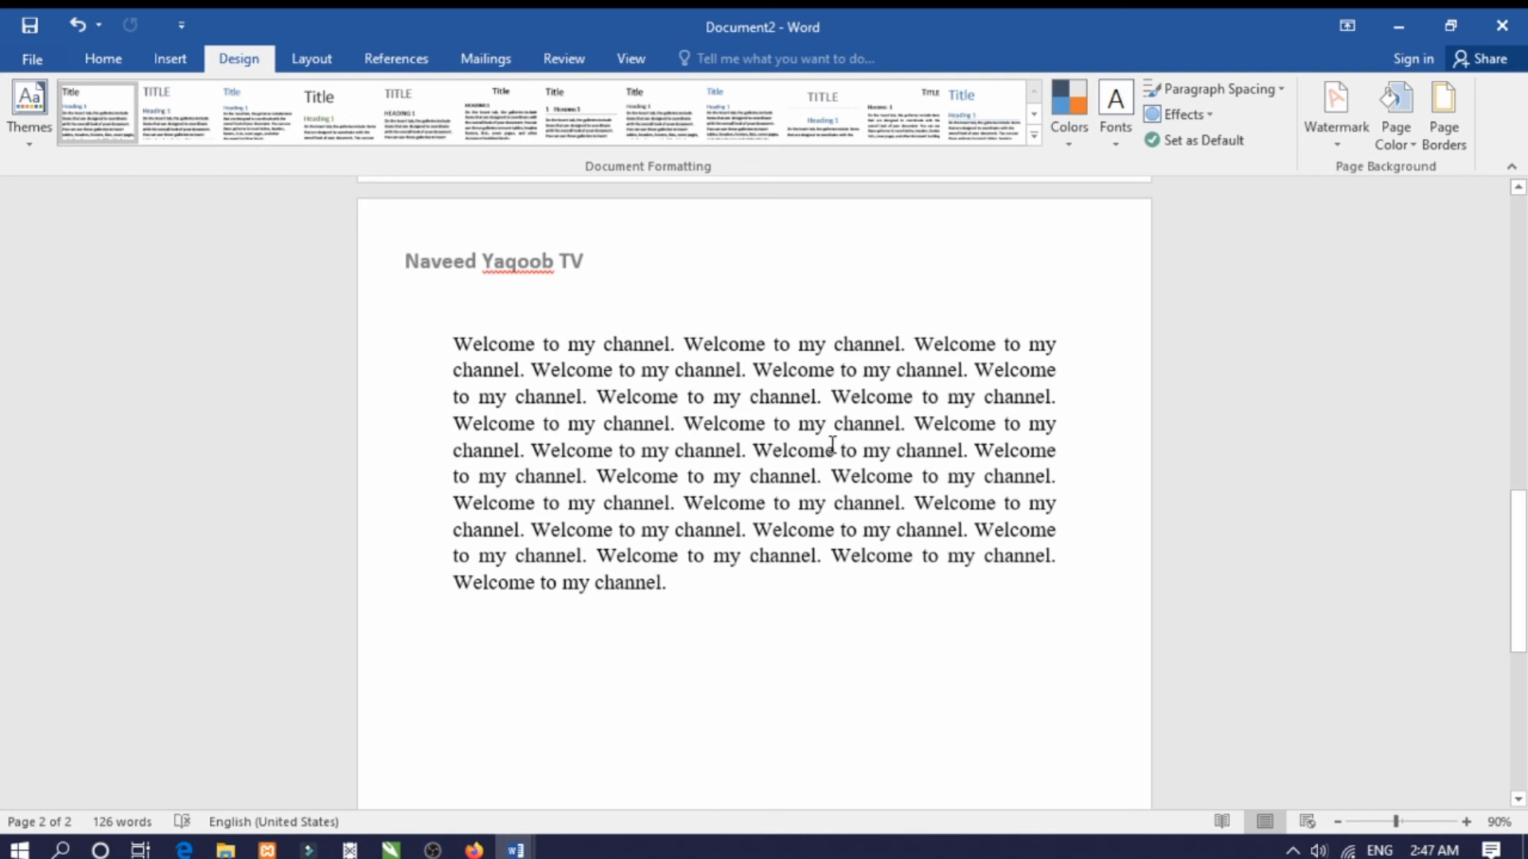
{"action": "left_click", "coordinate": [1335, 148]}
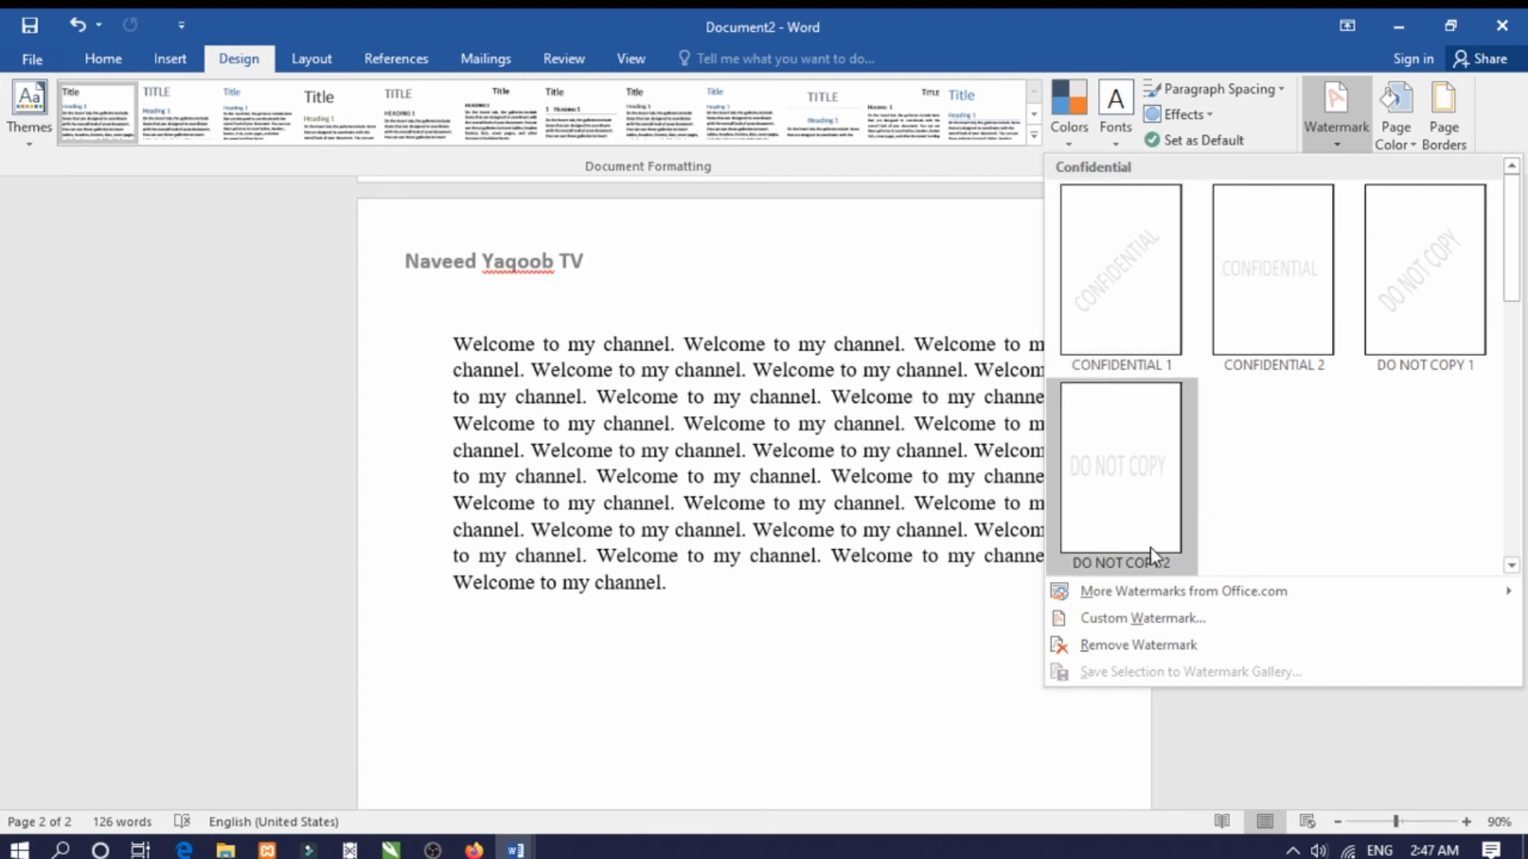
{"action": "left_click", "coordinate": [1176, 624]}
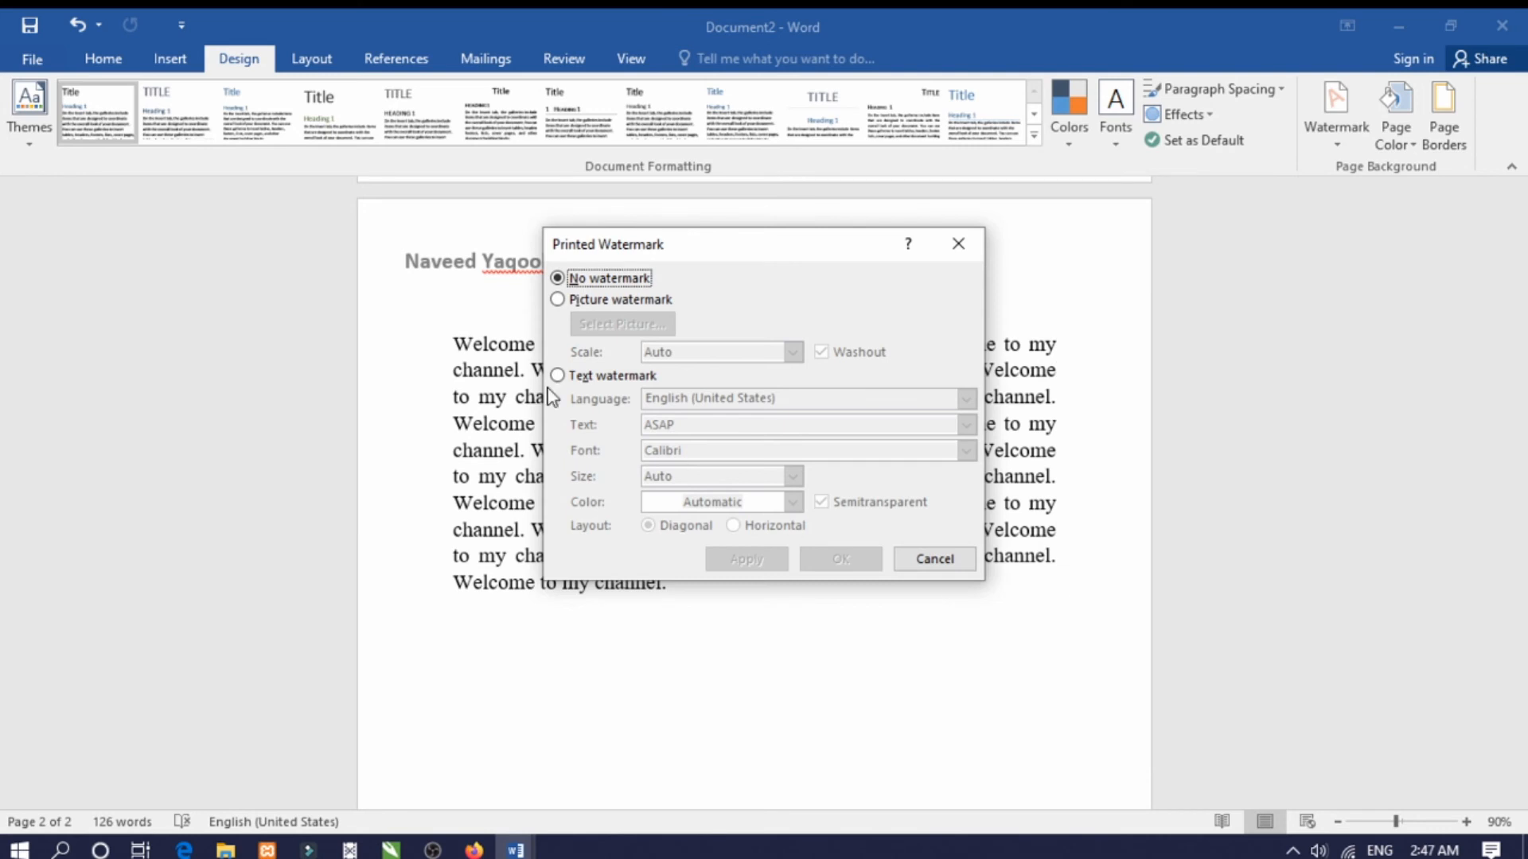
{"action": "left_click", "coordinate": [557, 303]}
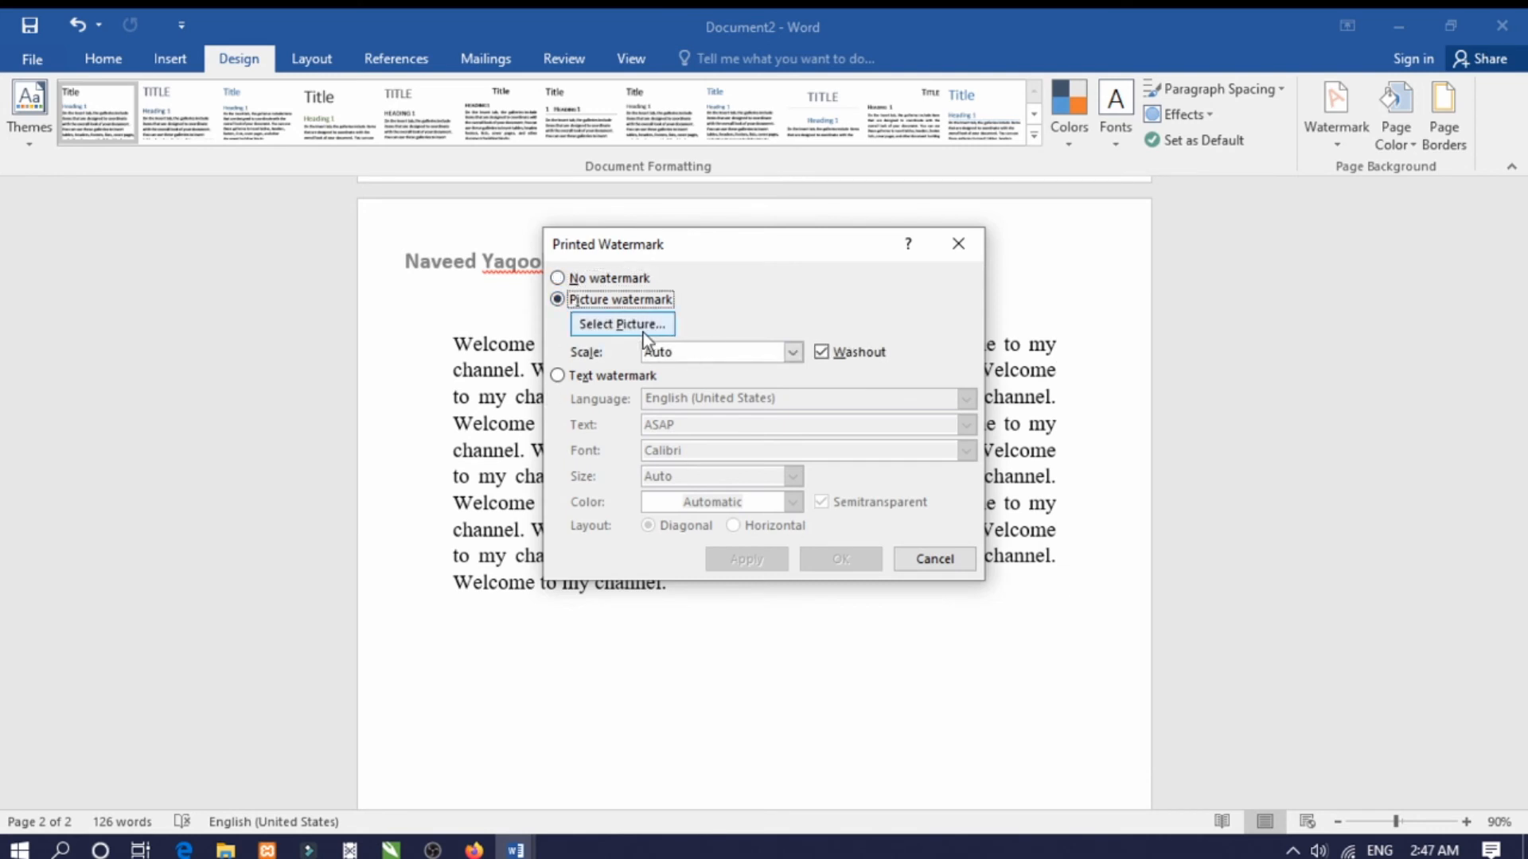
{"action": "left_click", "coordinate": [608, 376]}
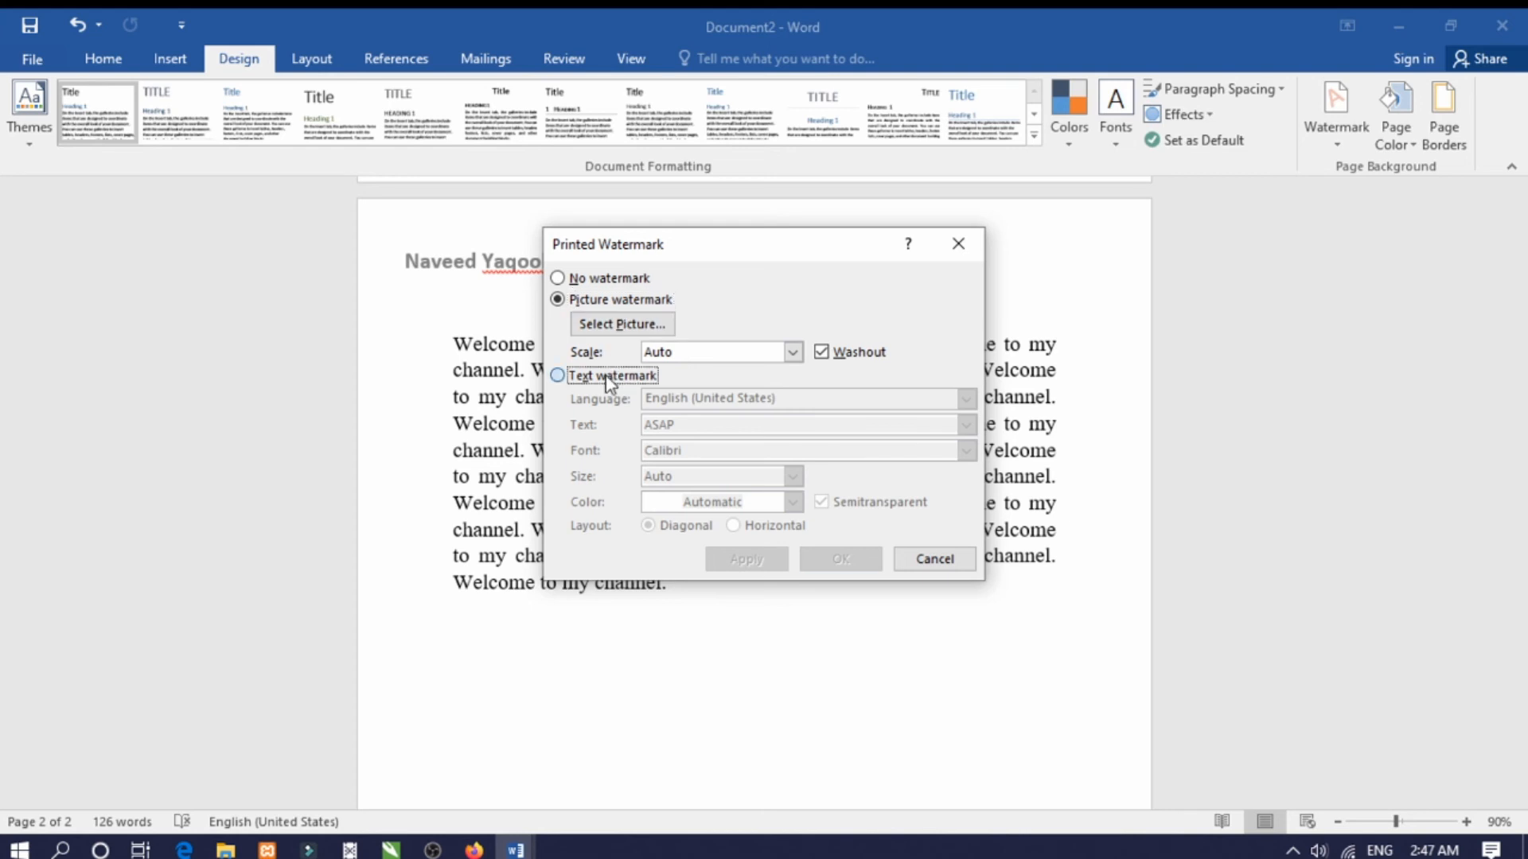
- Set the watermark text to the channel's full name in capitals and apply the diagonal watermark
{"action": "left_click", "coordinate": [776, 427]}
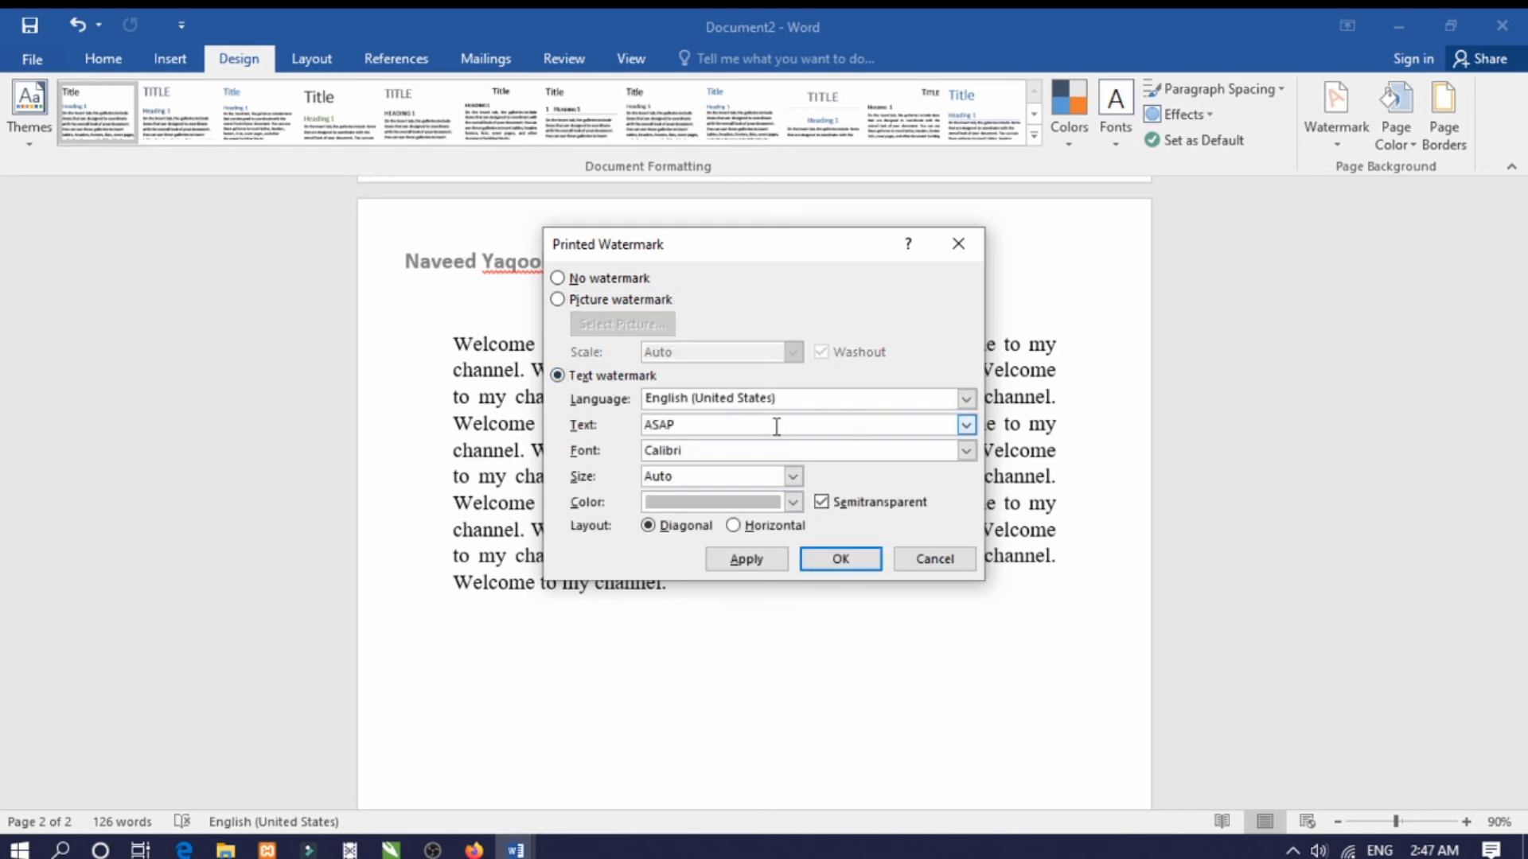
{"action": "key", "text": "BackSpace"}
{"action": "key", "text": "BackSpace"}
{"action": "key", "text": "BackSpace"}
{"action": "key", "text": "BackSpace"}
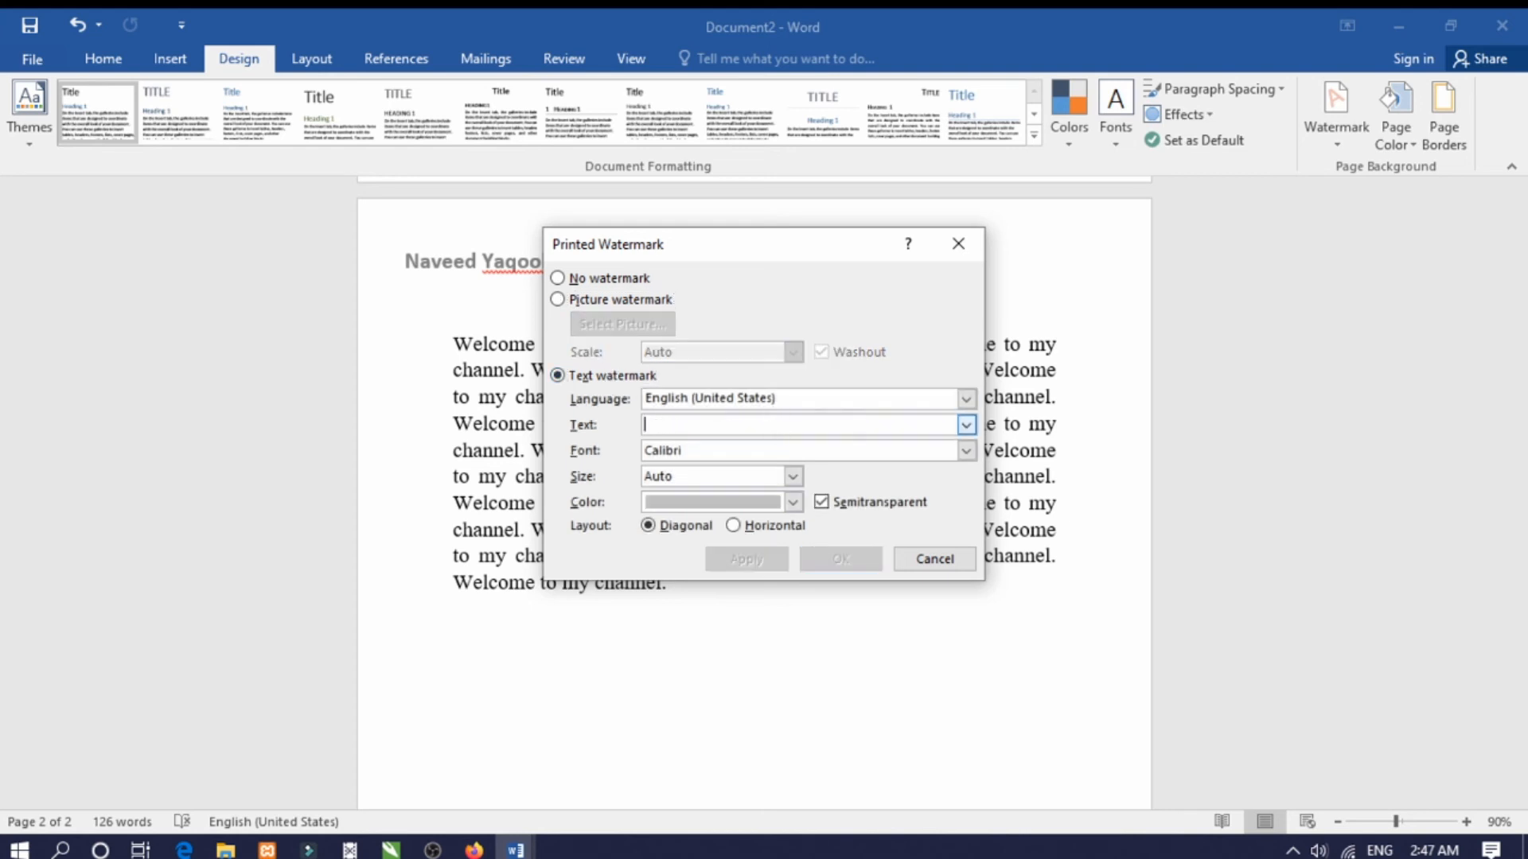
{"action": "type", "text": "NAVEED"}
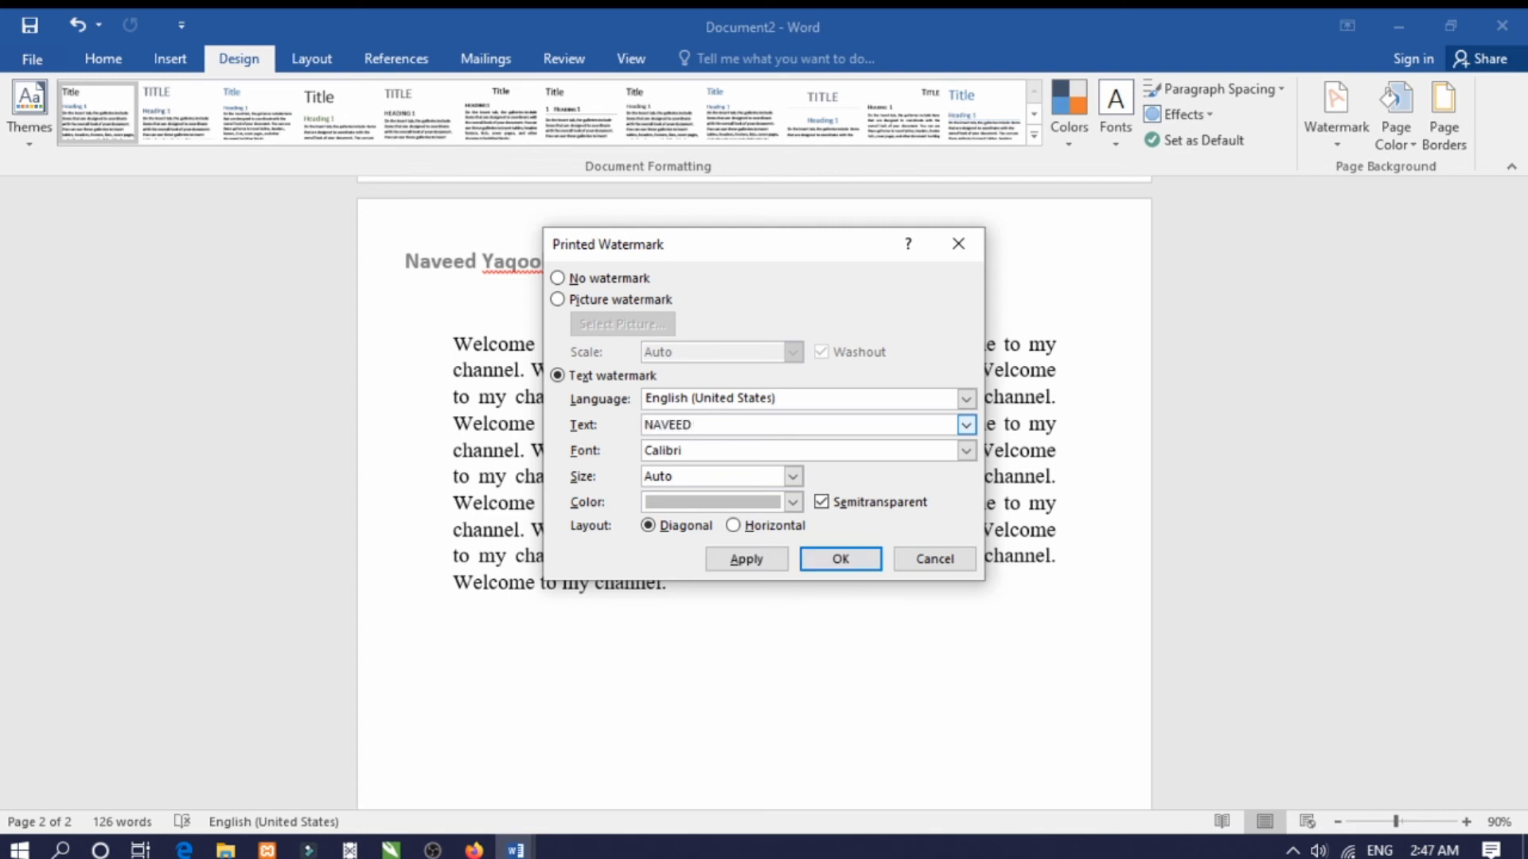
{"action": "type", "text": " YAQOOB TV"}
{"action": "left_click", "coordinate": [842, 560]}
- Examine the watermark on the second page and browse the page border line styles without applying a border
{"action": "scroll", "coordinate": [898, 638], "scroll_direction": "down", "scroll_amount": 5}
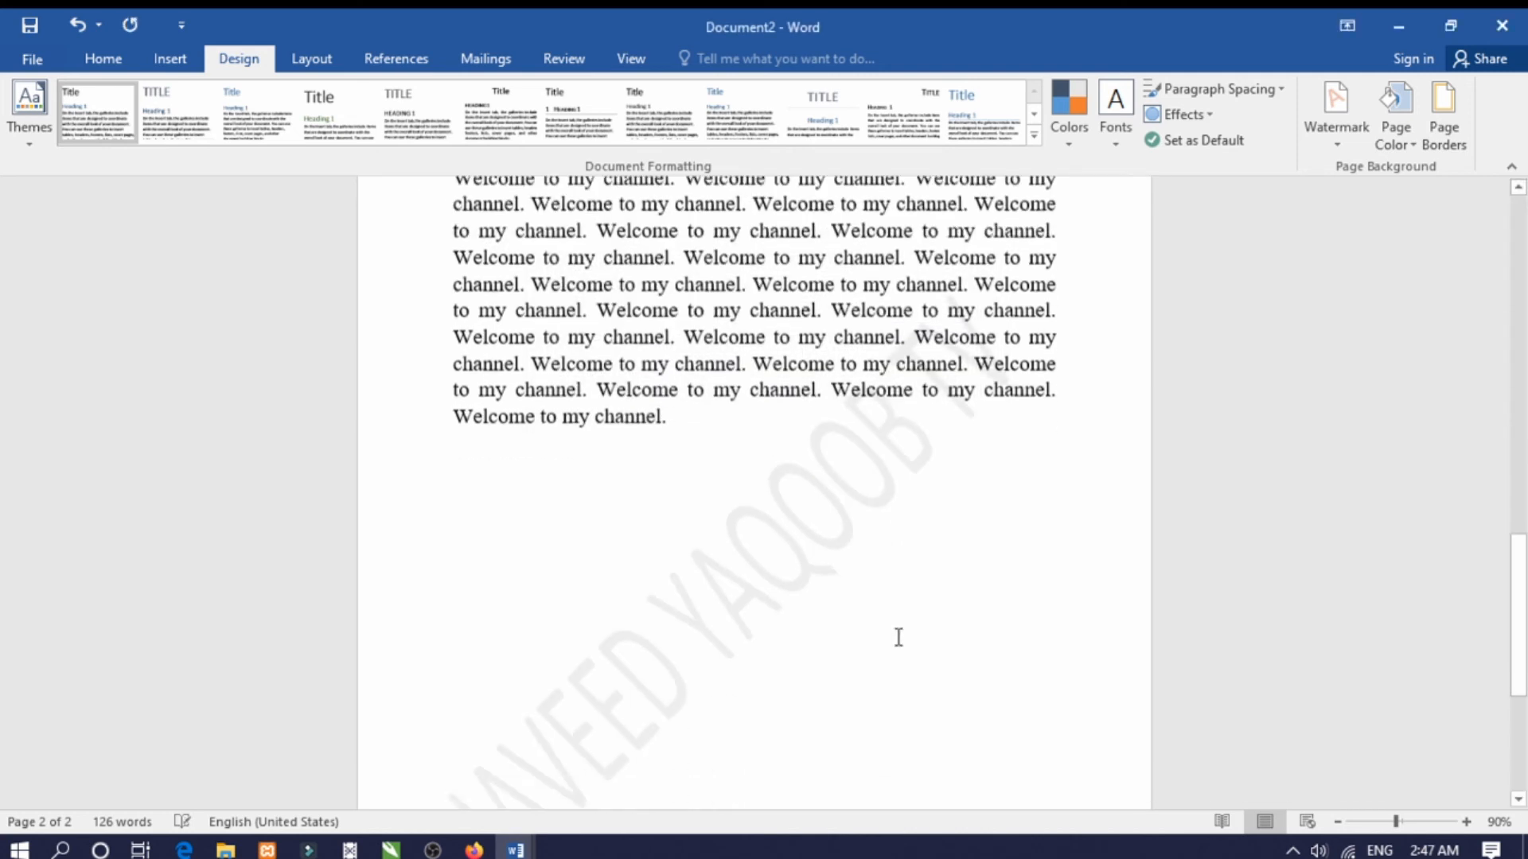
{"action": "scroll", "coordinate": [898, 637], "scroll_direction": "up", "scroll_amount": 4}
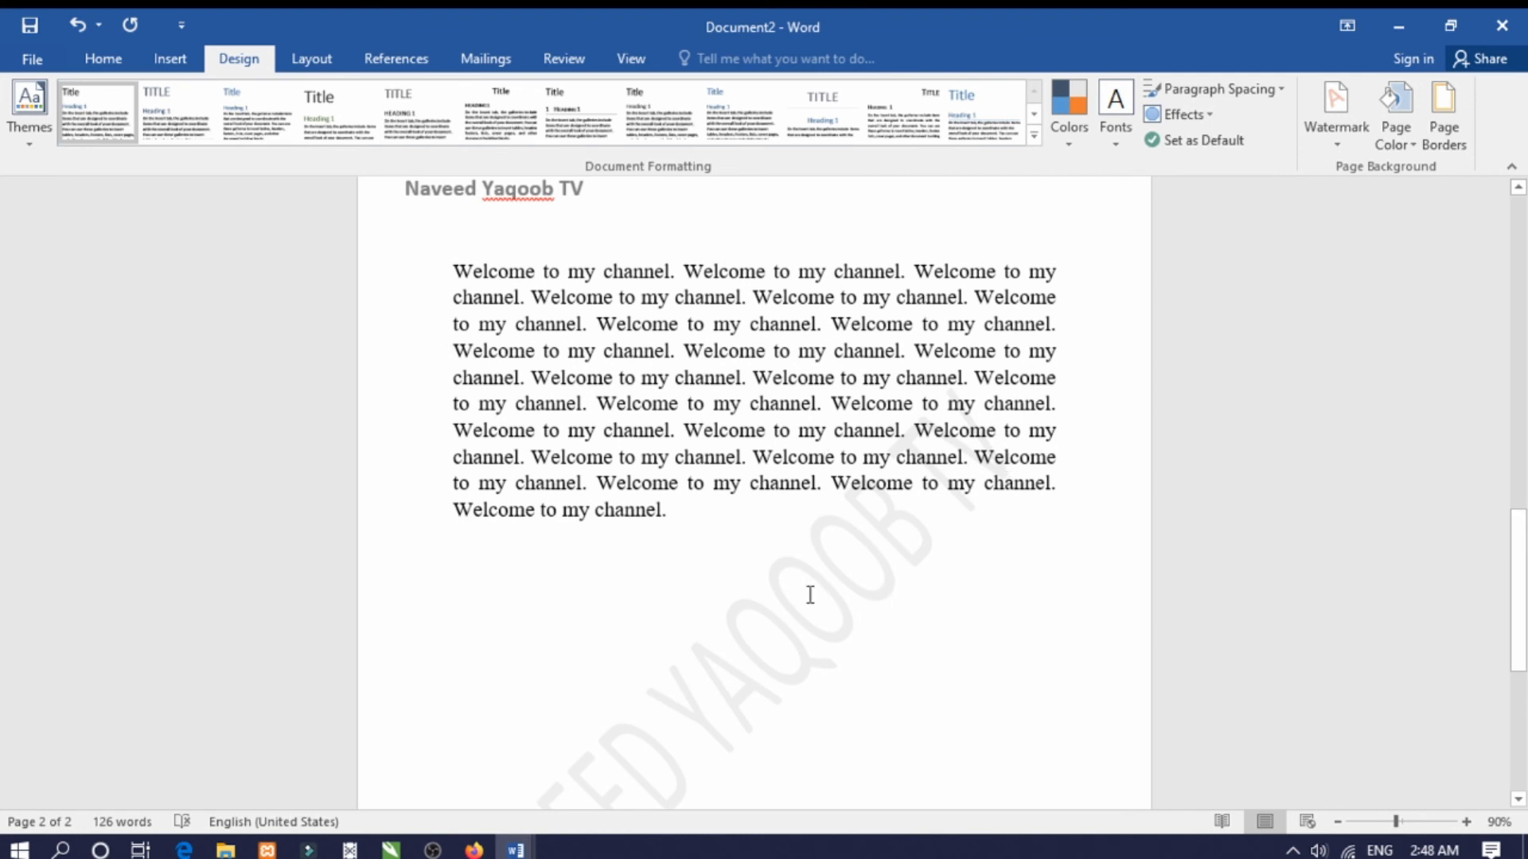
{"action": "scroll", "coordinate": [810, 595], "scroll_direction": "down", "scroll_amount": 3}
{"action": "scroll", "coordinate": [811, 595], "scroll_direction": "up", "scroll_amount": 1}
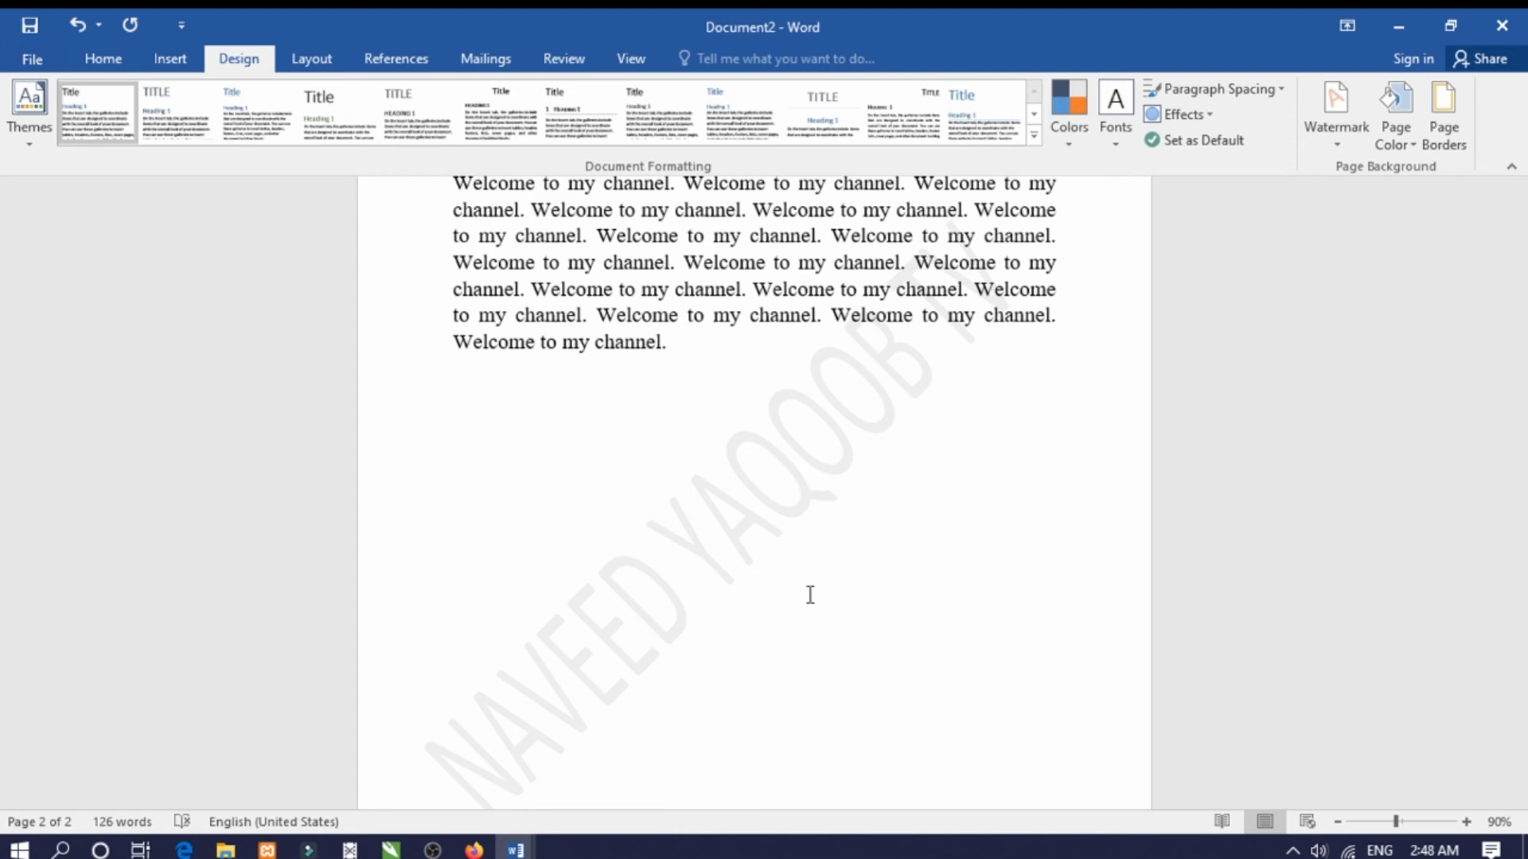
{"action": "scroll", "coordinate": [810, 596], "scroll_direction": "up", "scroll_amount": 3}
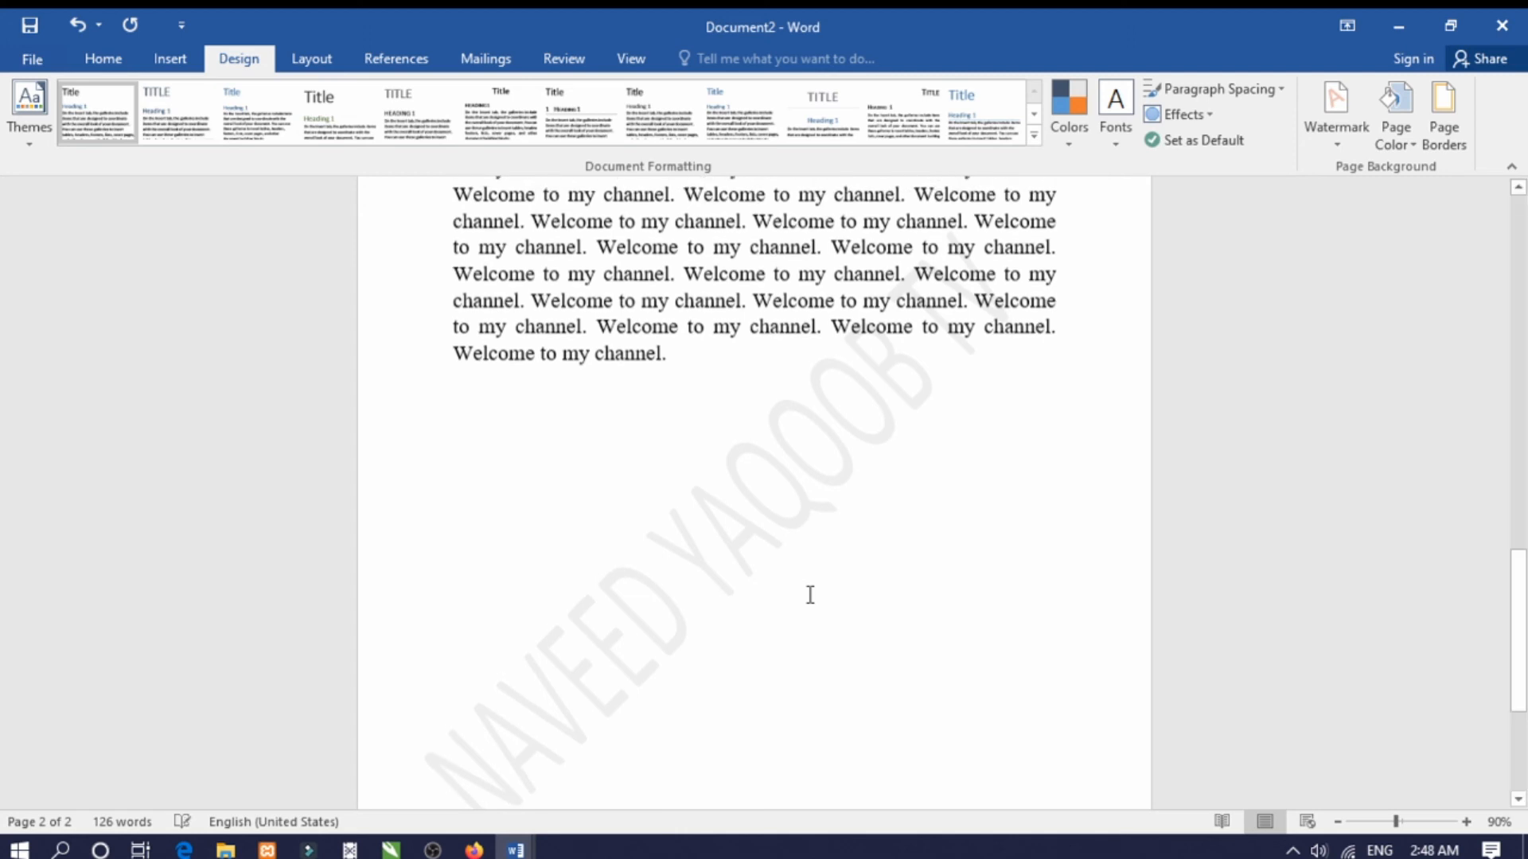
{"action": "scroll", "coordinate": [810, 596], "scroll_direction": "down", "scroll_amount": 1}
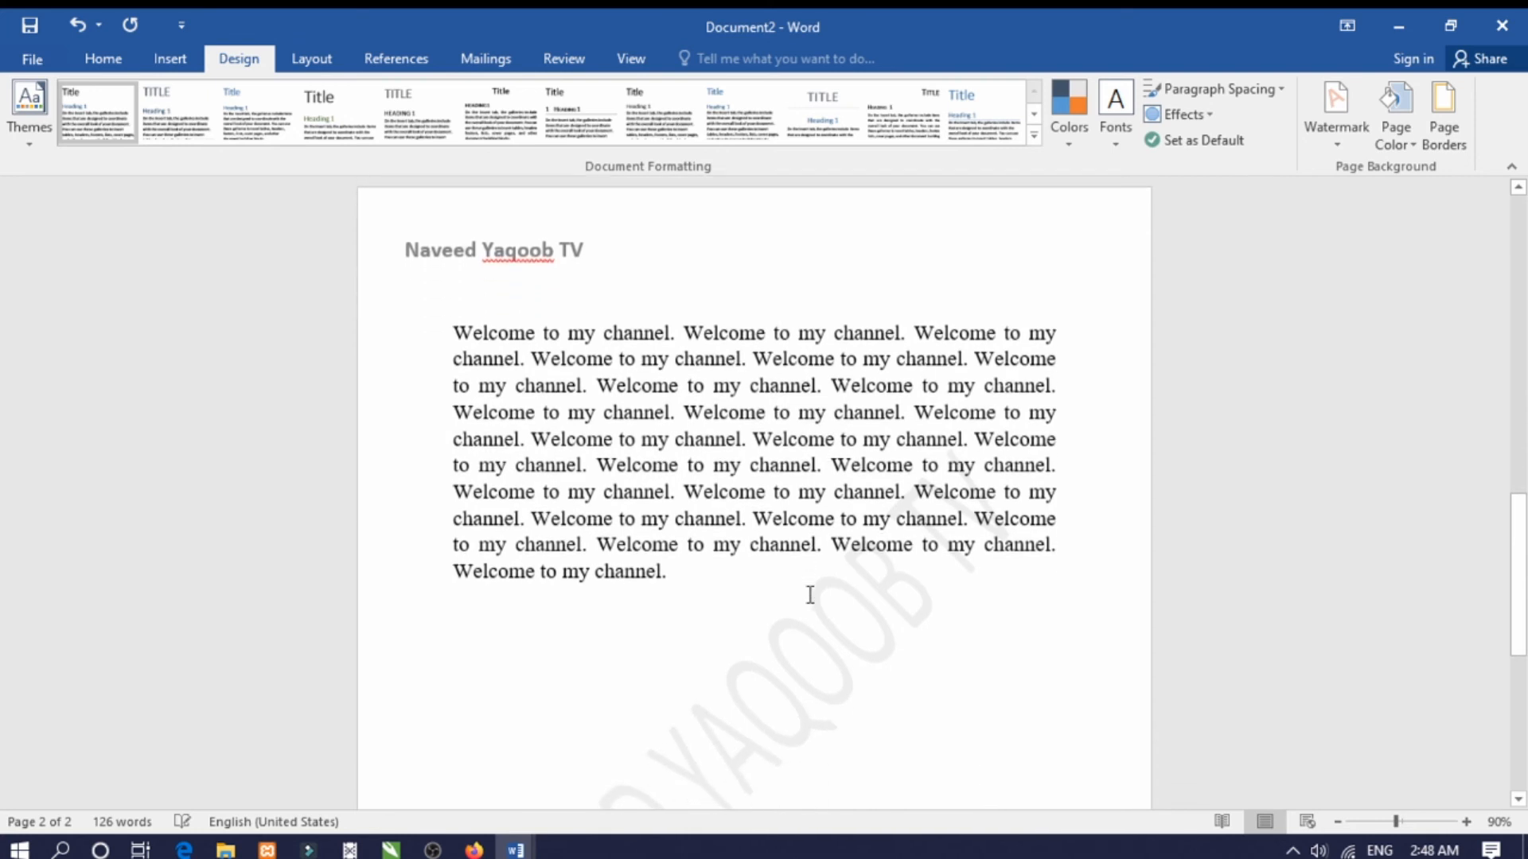
{"action": "left_click", "coordinate": [1437, 149]}
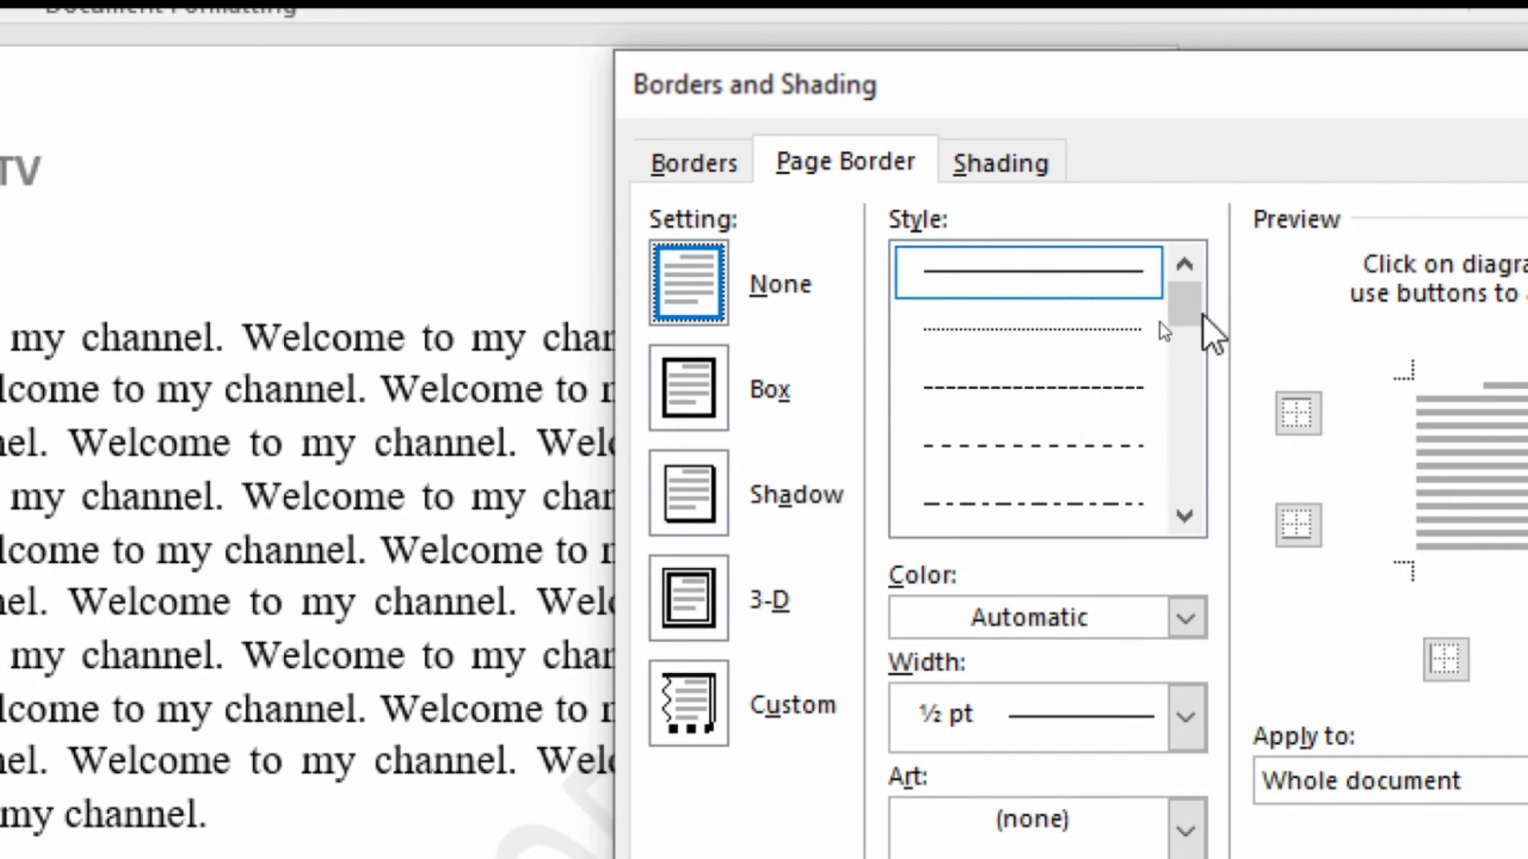
{"action": "left_click_drag", "start_coordinate": [1176, 312], "coordinate": [1176, 476]}
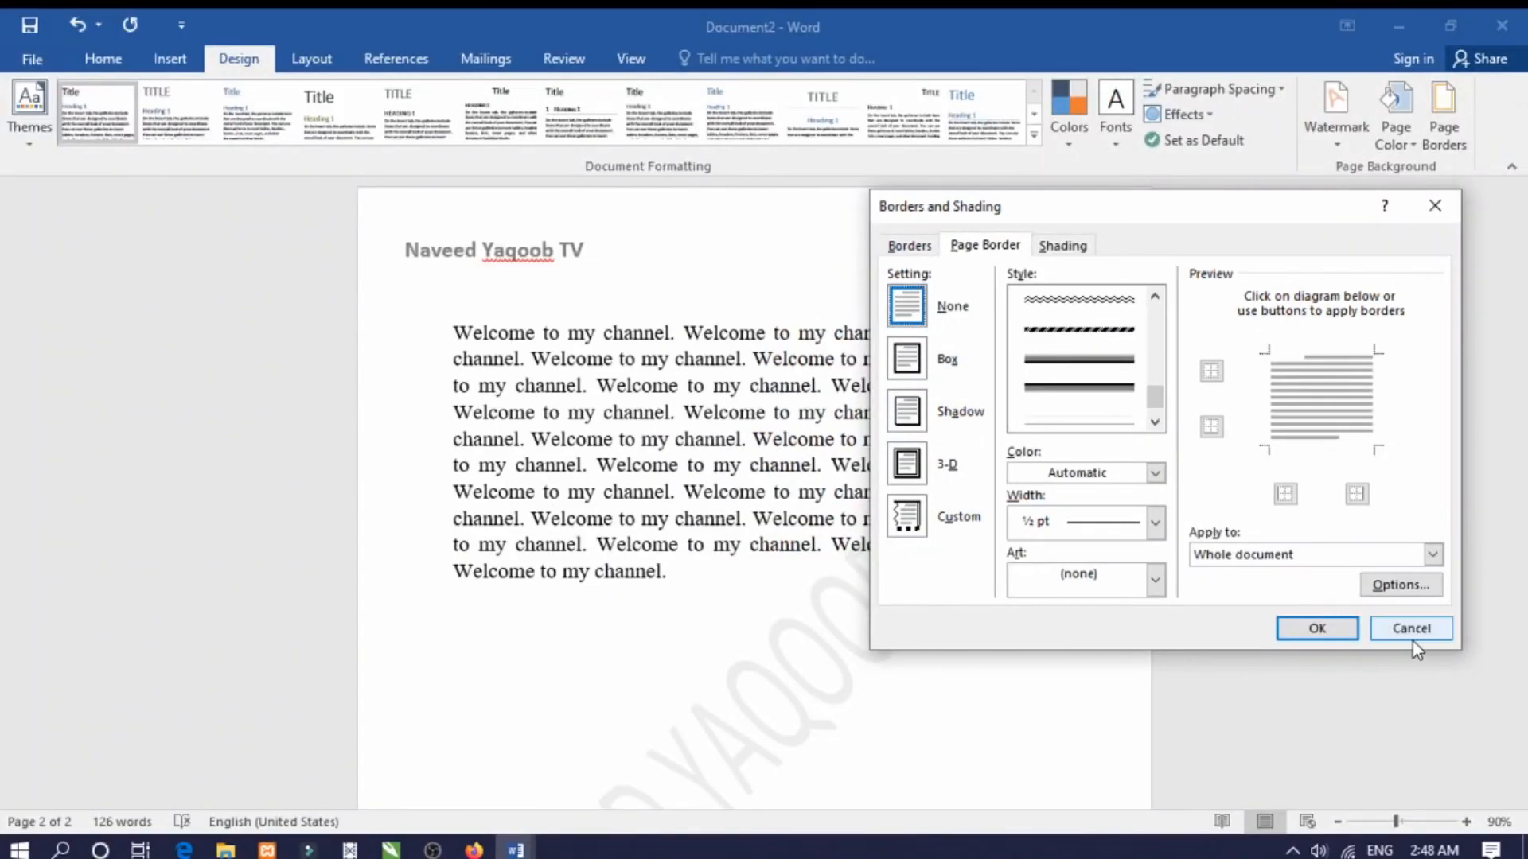
{"action": "left_click", "coordinate": [1412, 638]}
- Reopen the custom watermark settings and switch from no watermark to a text watermark
{"action": "scroll", "coordinate": [951, 562], "scroll_direction": "up", "scroll_amount": 6}
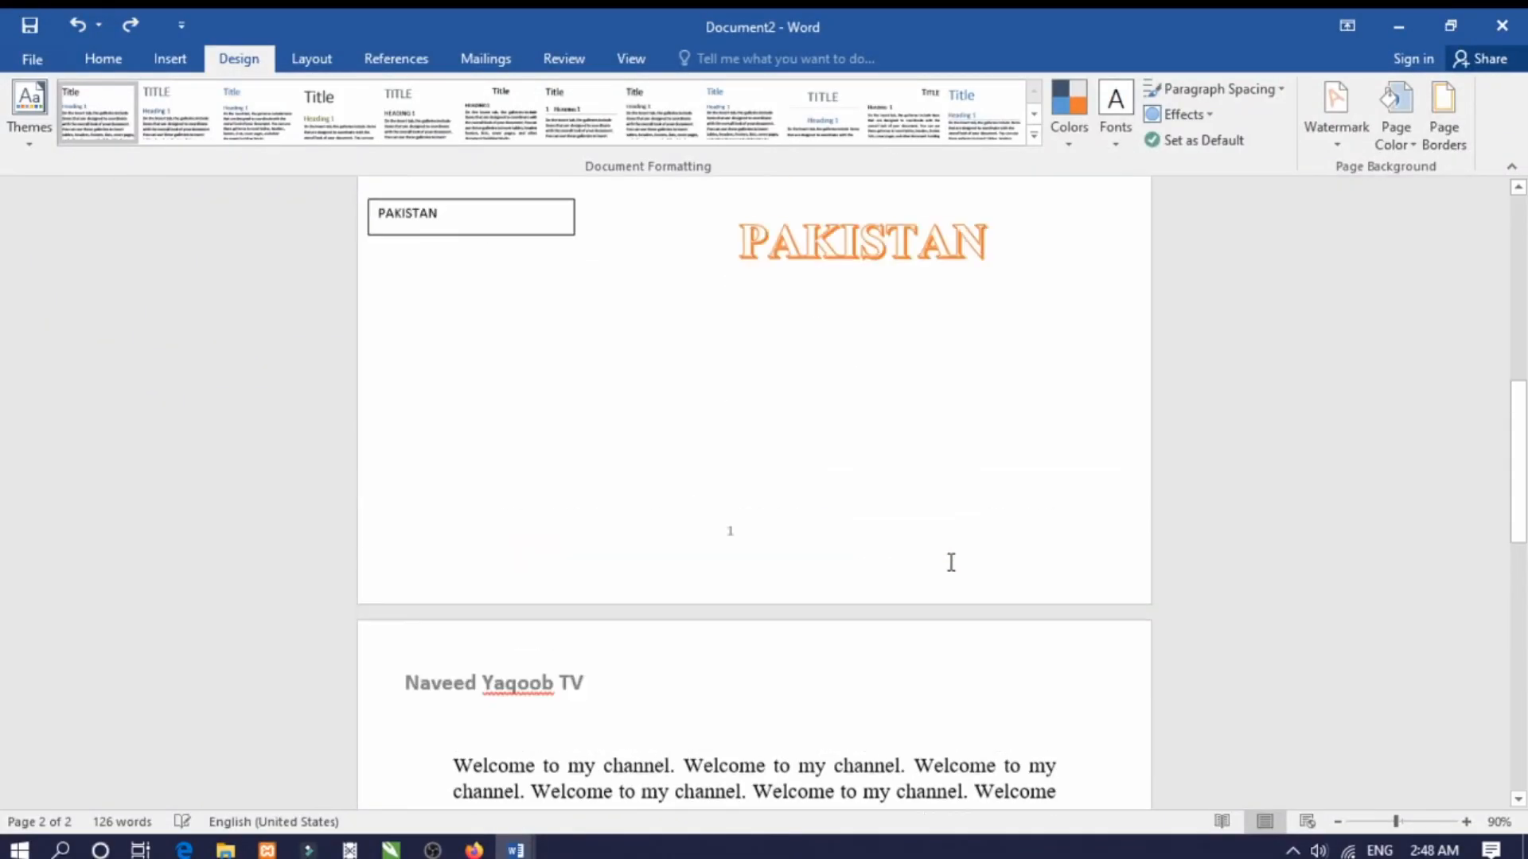
{"action": "scroll", "coordinate": [948, 562], "scroll_direction": "down", "scroll_amount": 2}
{"action": "scroll", "coordinate": [949, 562], "scroll_direction": "up", "scroll_amount": 8}
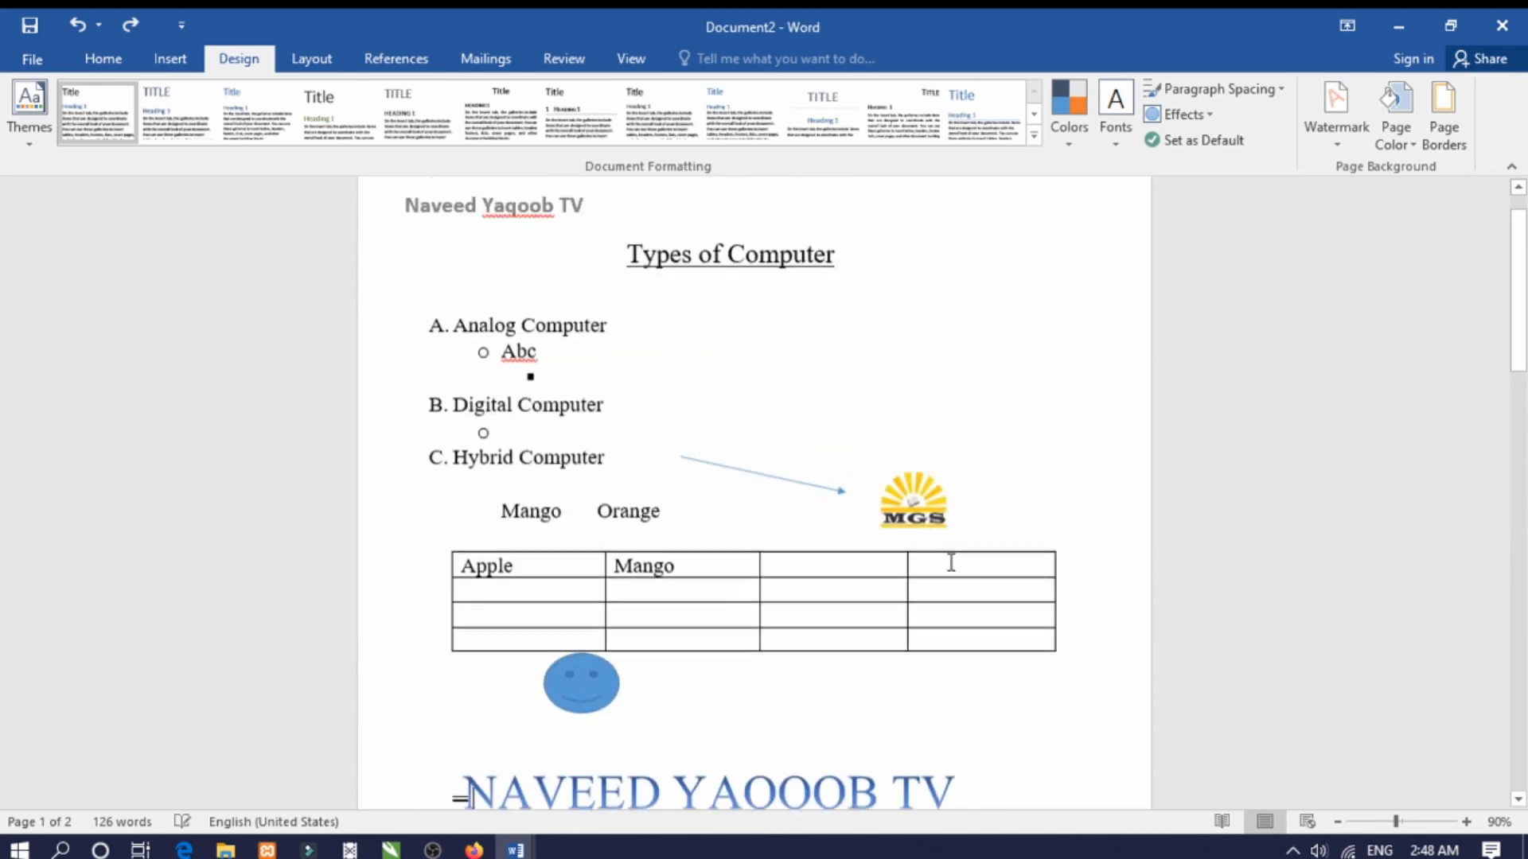
{"action": "scroll", "coordinate": [949, 561], "scroll_direction": "down", "scroll_amount": 5}
{"action": "scroll", "coordinate": [951, 562], "scroll_direction": "down", "scroll_amount": 8}
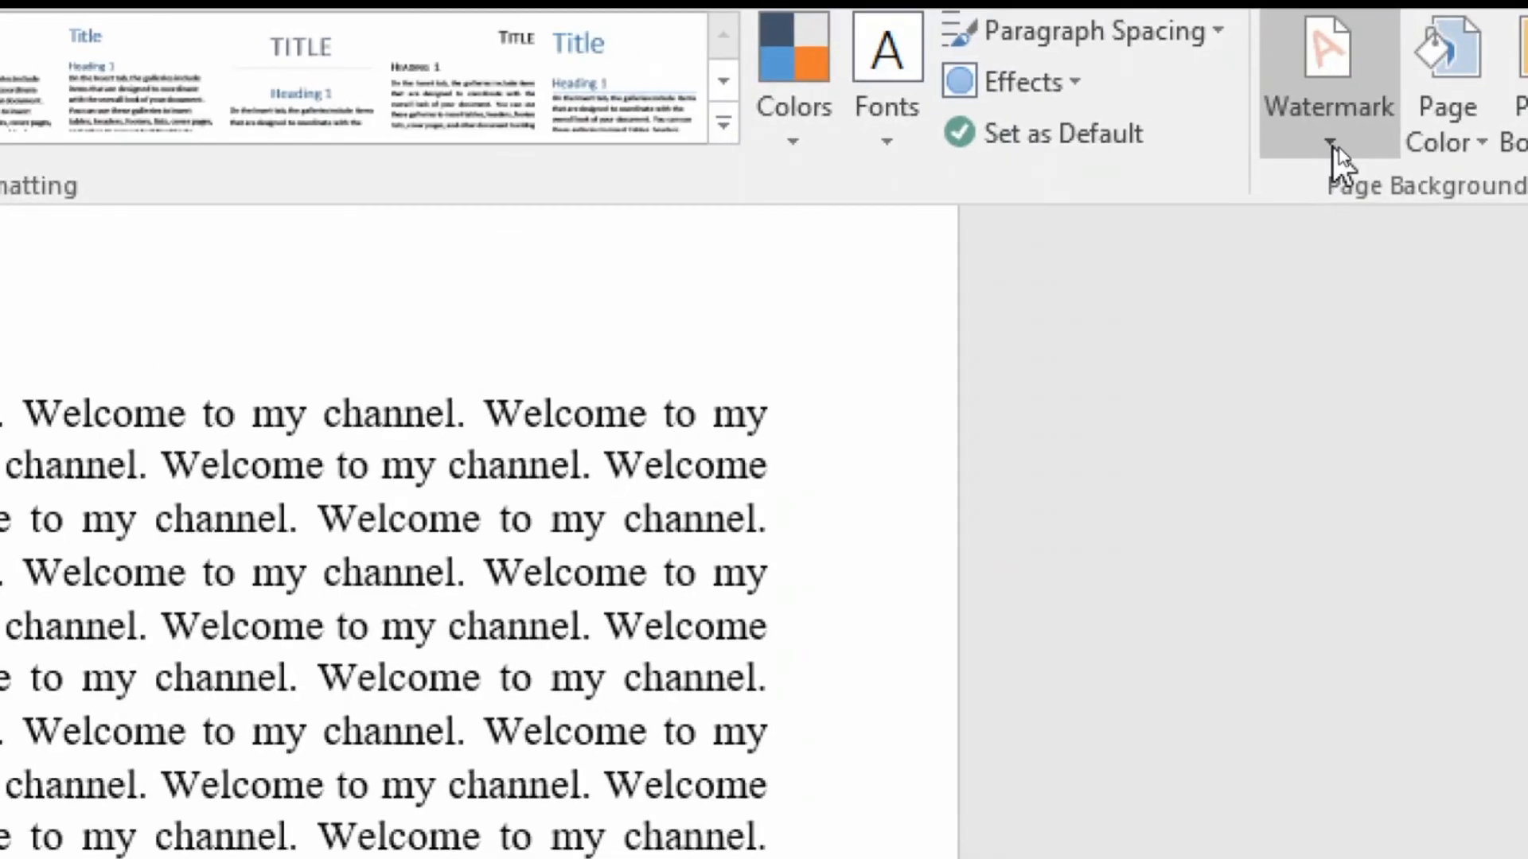
{"action": "left_click", "coordinate": [1330, 145]}
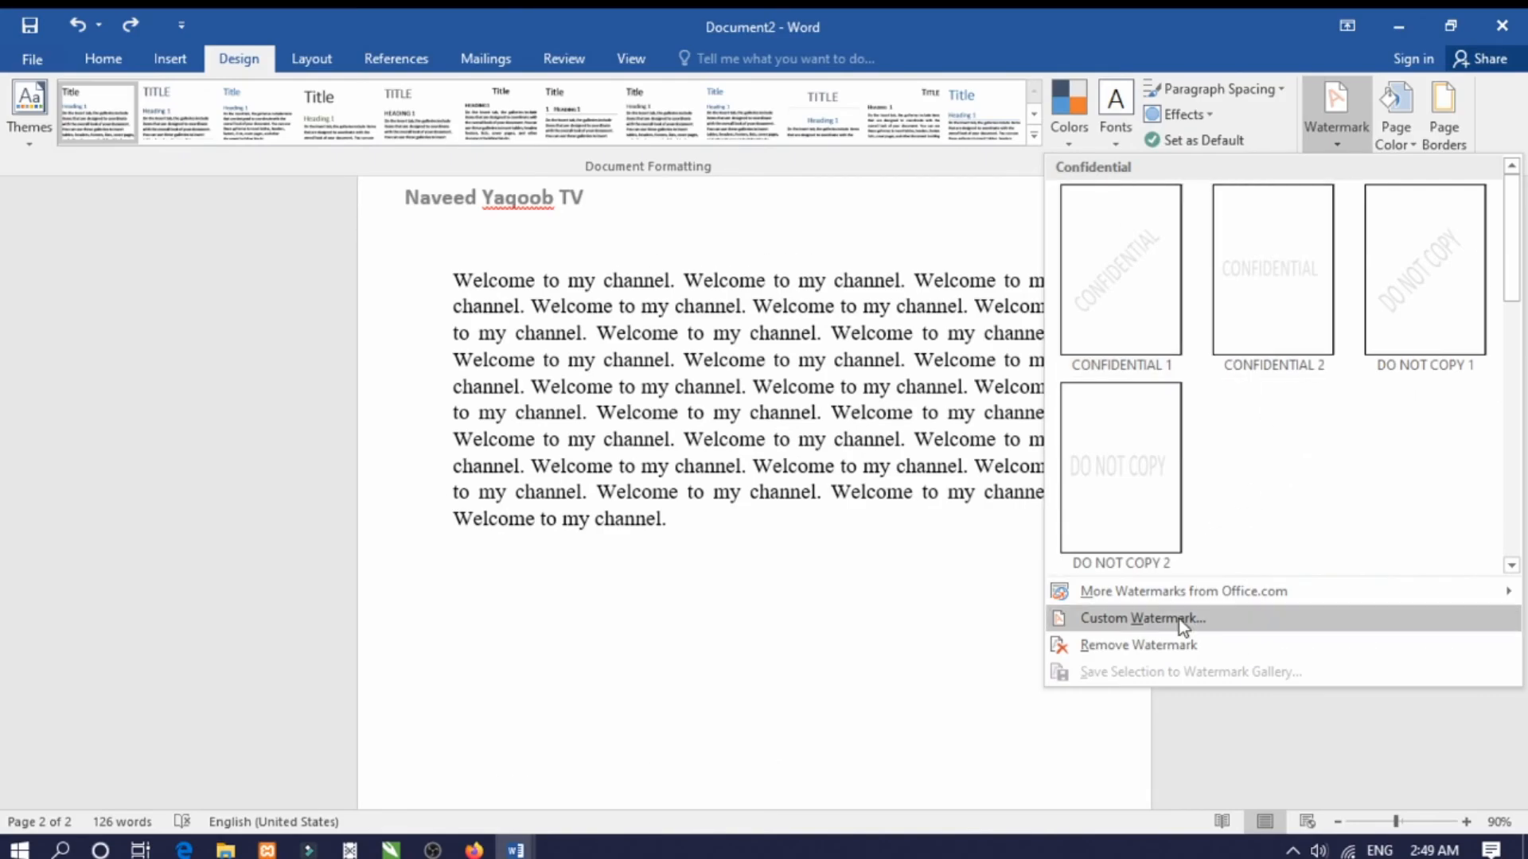
{"action": "left_click", "coordinate": [1180, 627]}
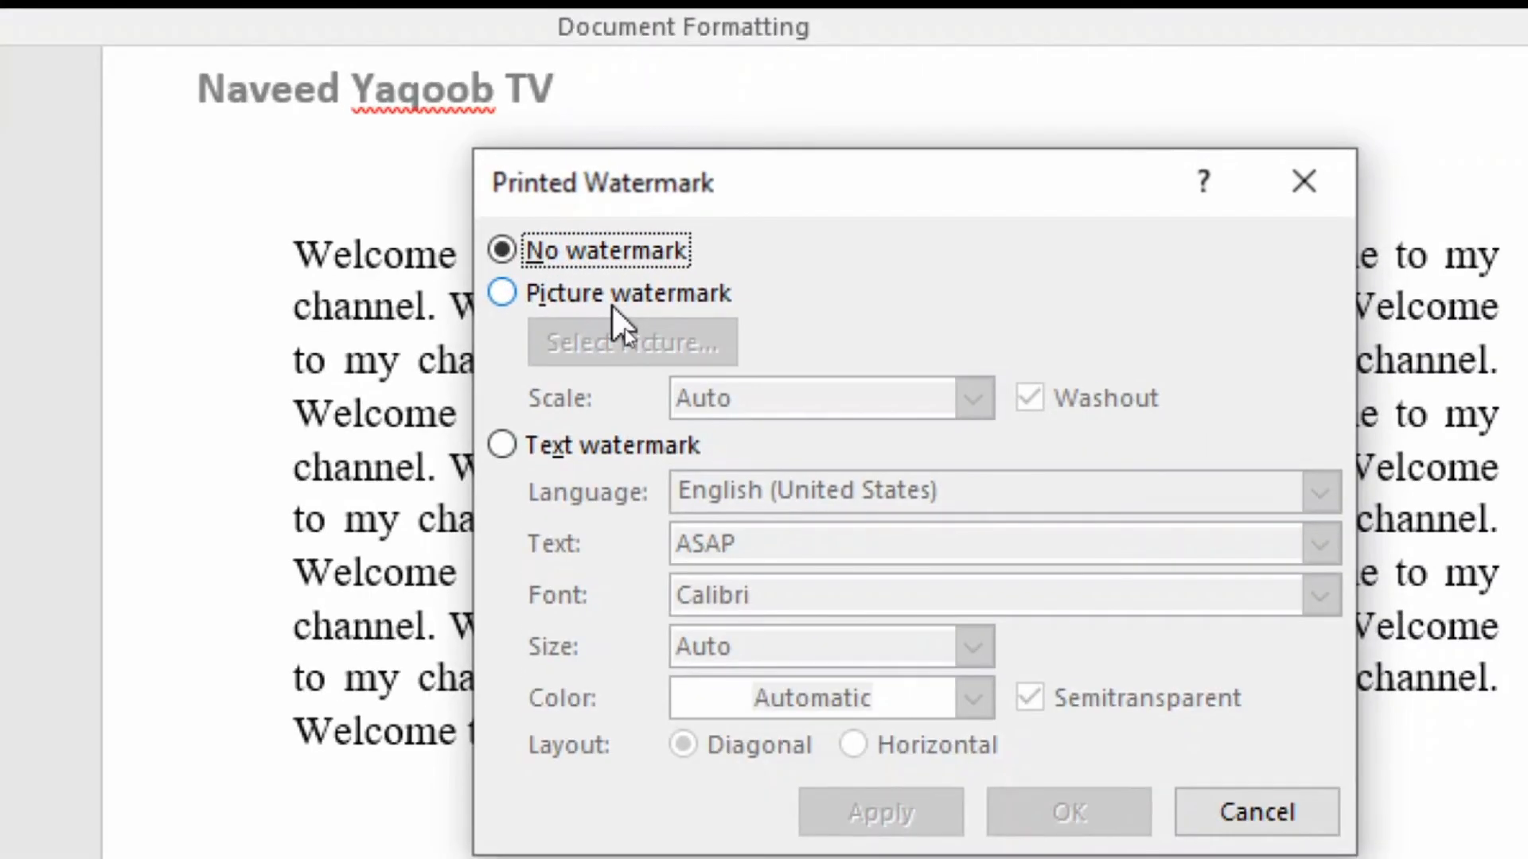
{"action": "left_click", "coordinate": [546, 278]}
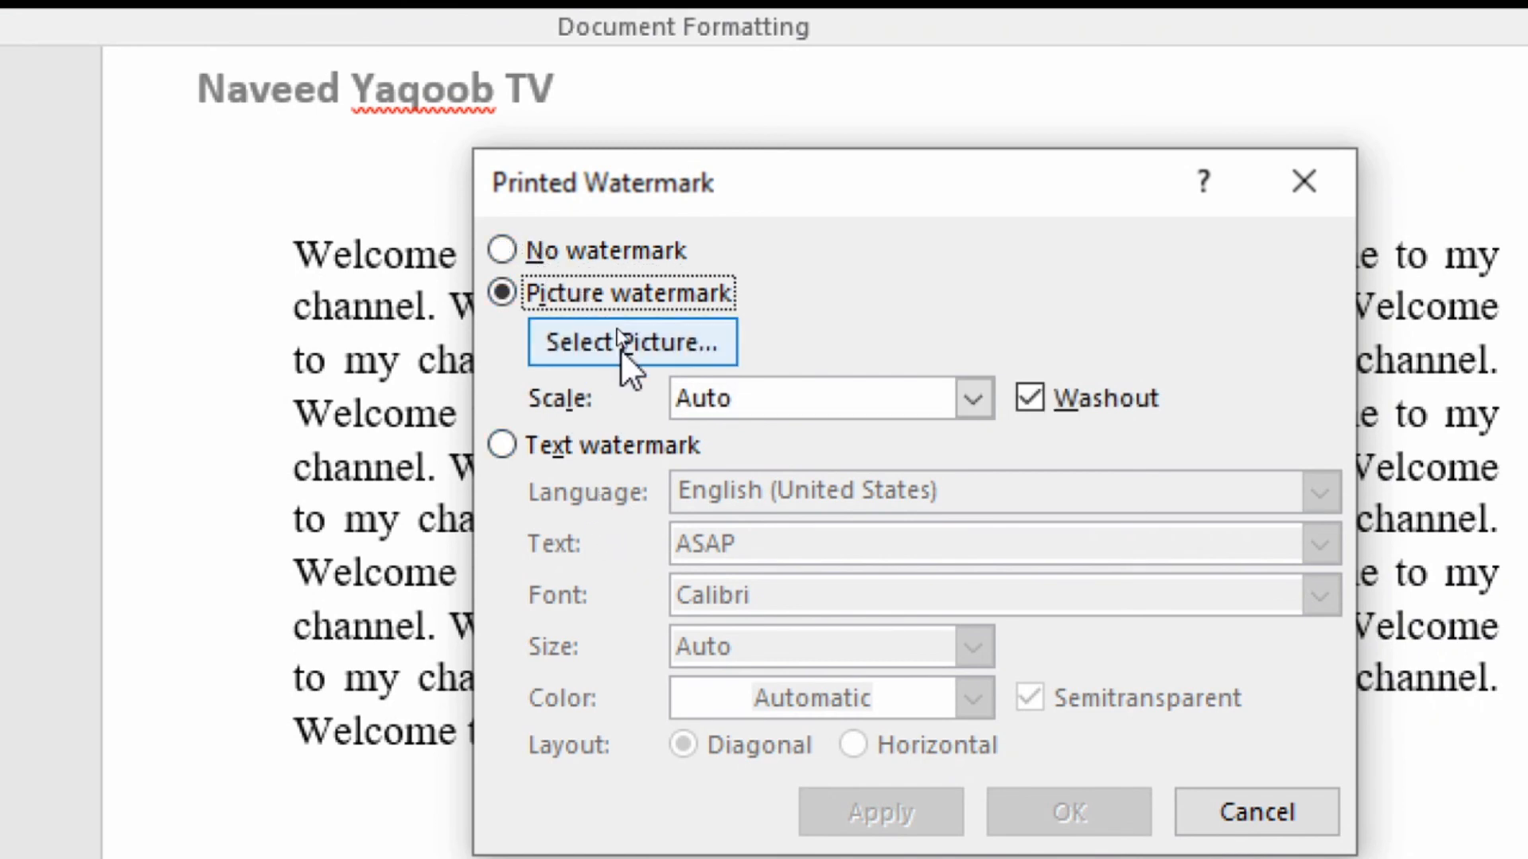
{"action": "left_click", "coordinate": [614, 447]}
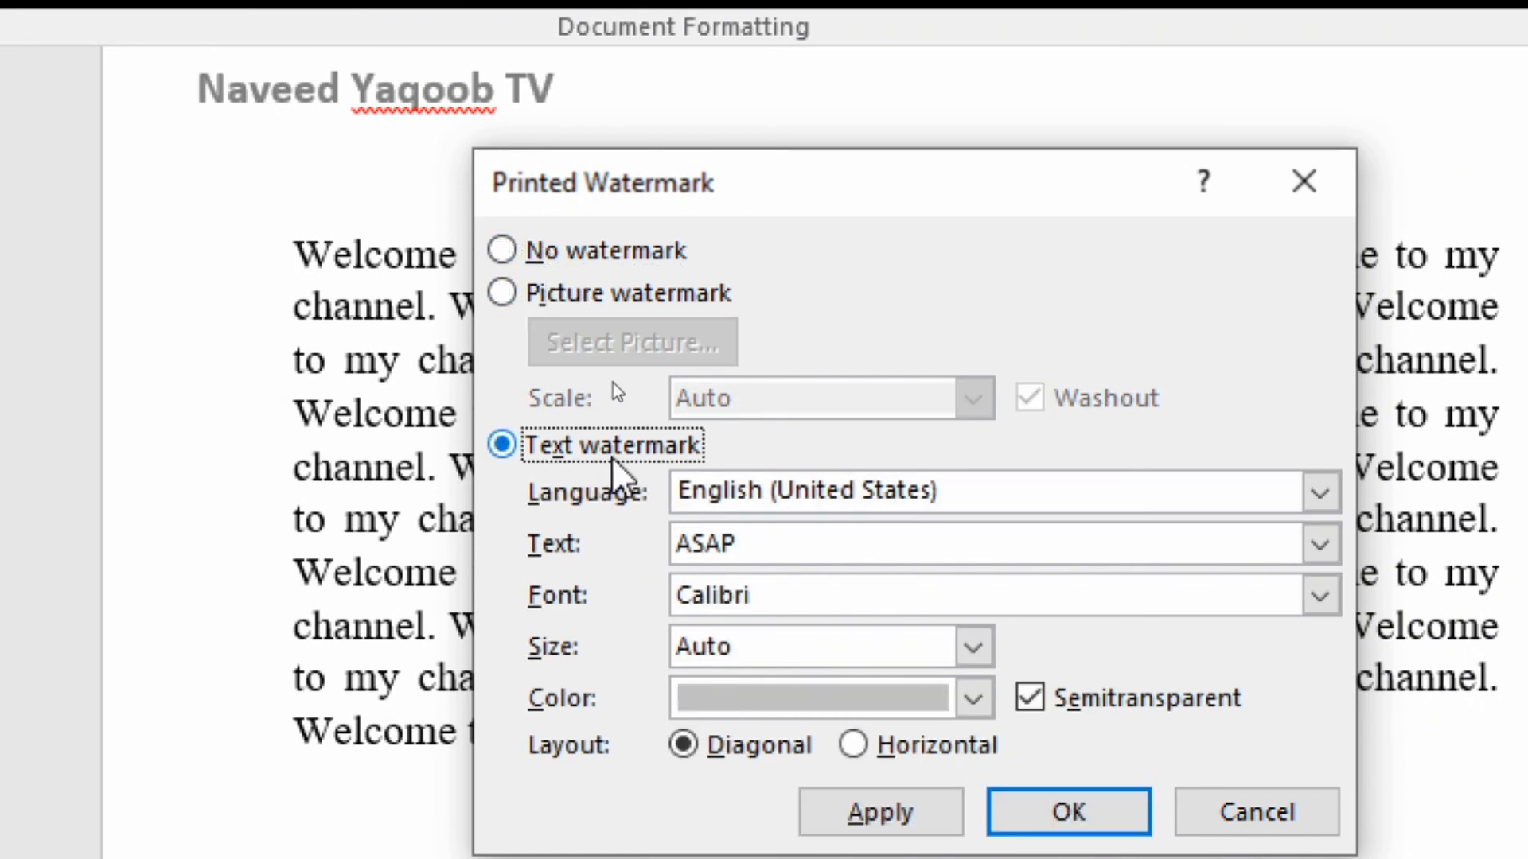
- Enter the channel's full name in capitals as the watermark text and apply the semitransparent diagonal watermark
{"action": "left_click", "coordinate": [948, 546]}
{"action": "key", "text": "BackSpace"}
{"action": "key", "text": "BackSpace"}
{"action": "key", "text": "BackSpace"}
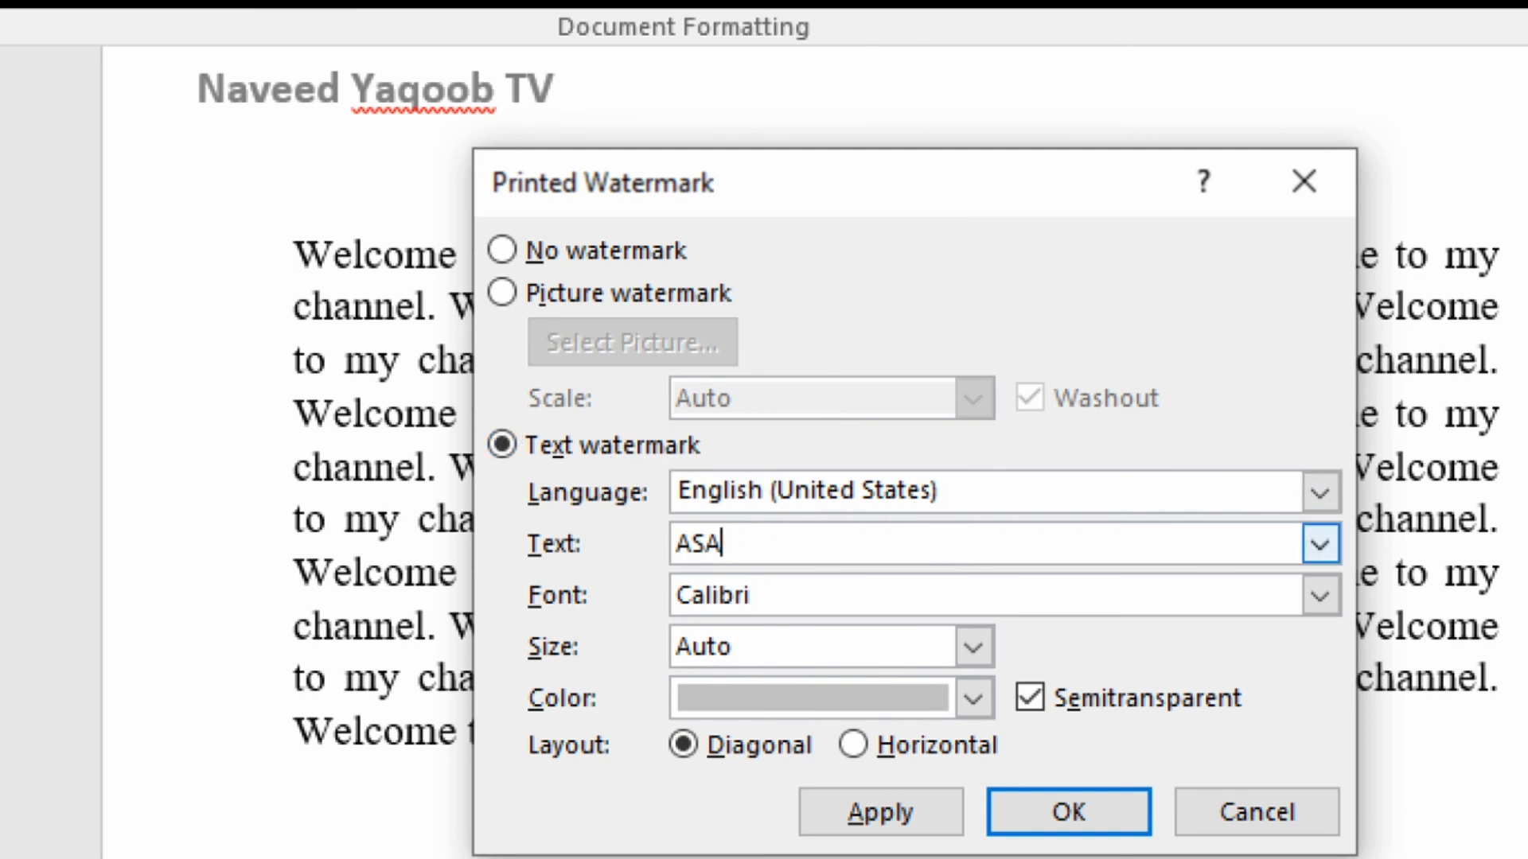
{"action": "key", "text": "BackSpace"}
{"action": "type", "text": "NAVE"}
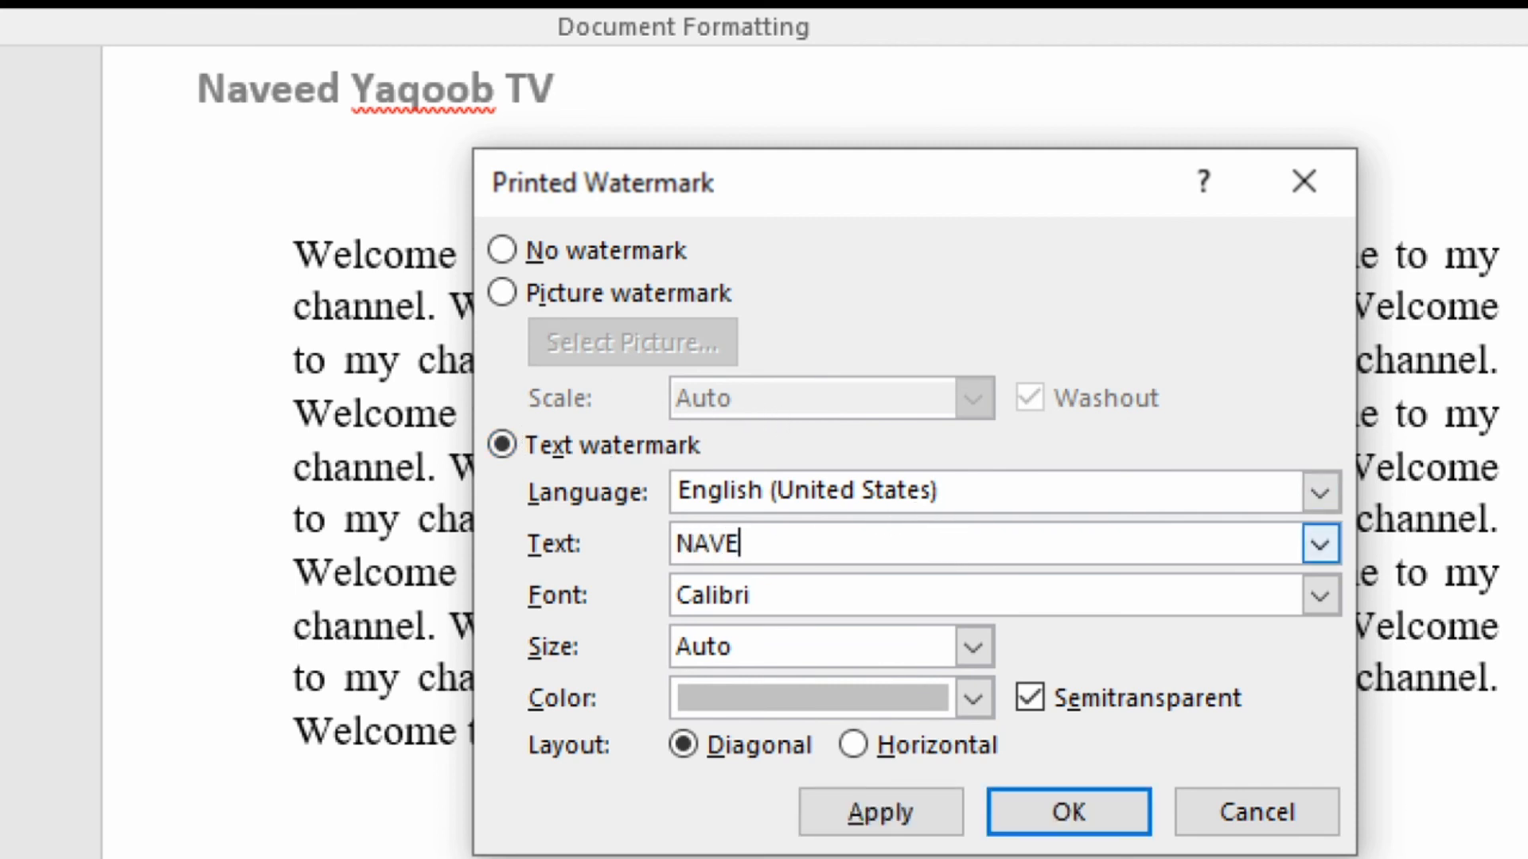
{"action": "type", "text": "ED YAQOOB"}
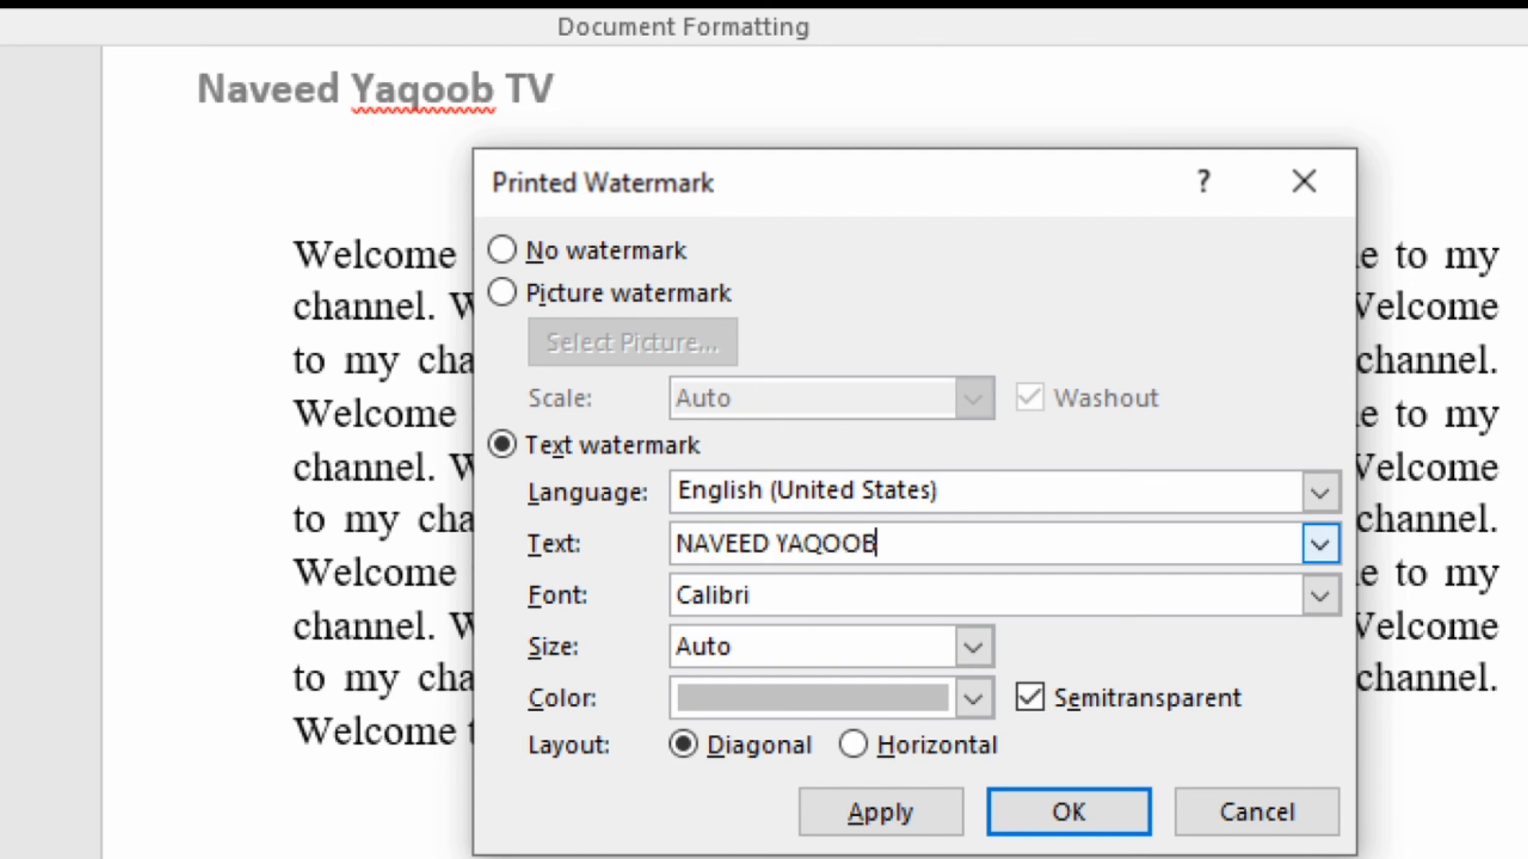
{"action": "type", "text": " TV"}
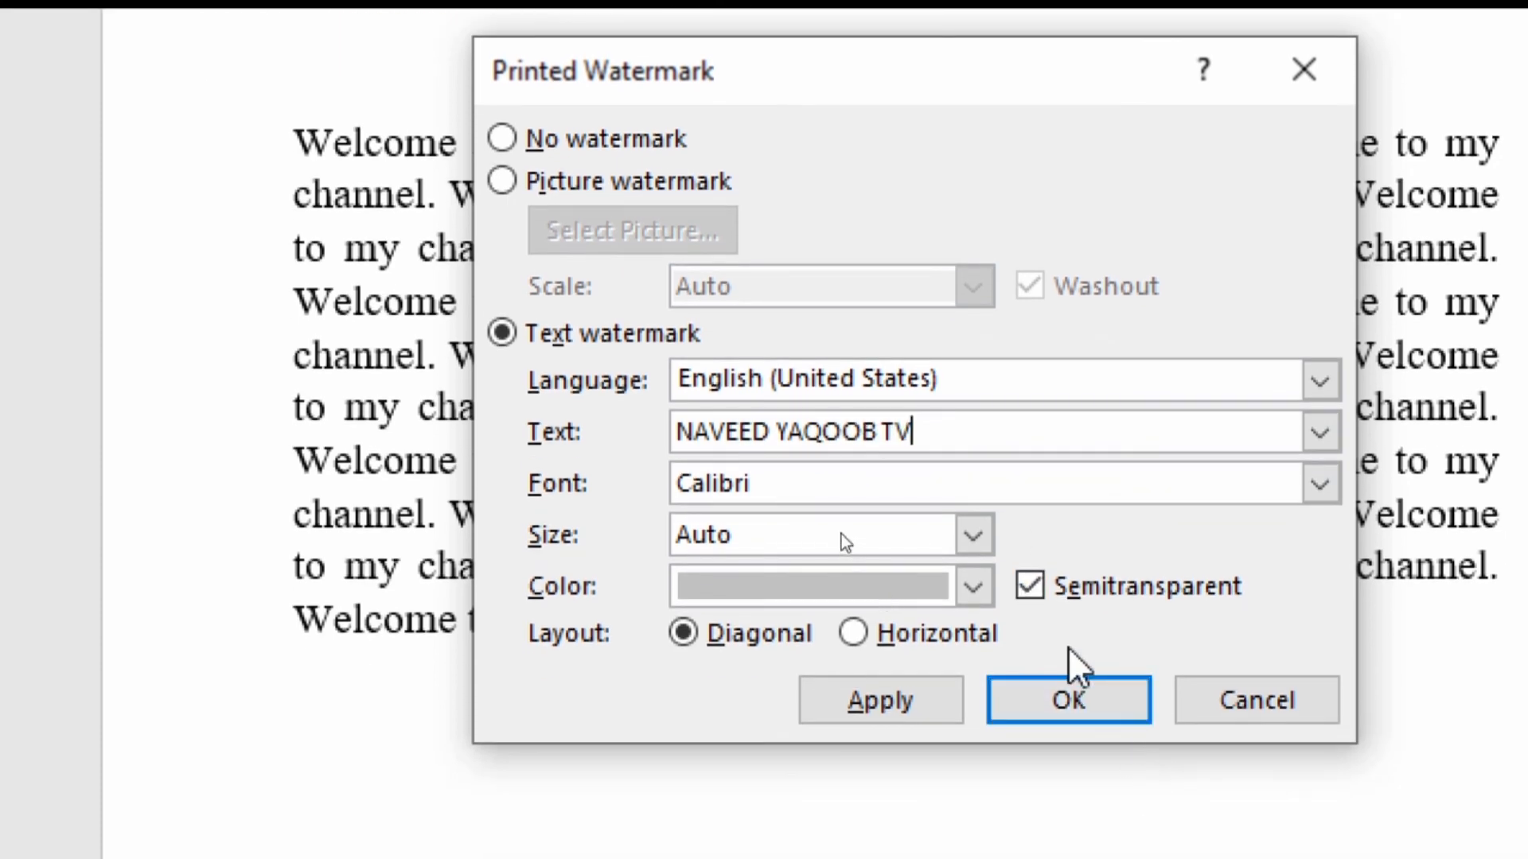
{"action": "left_click", "coordinate": [1068, 699]}
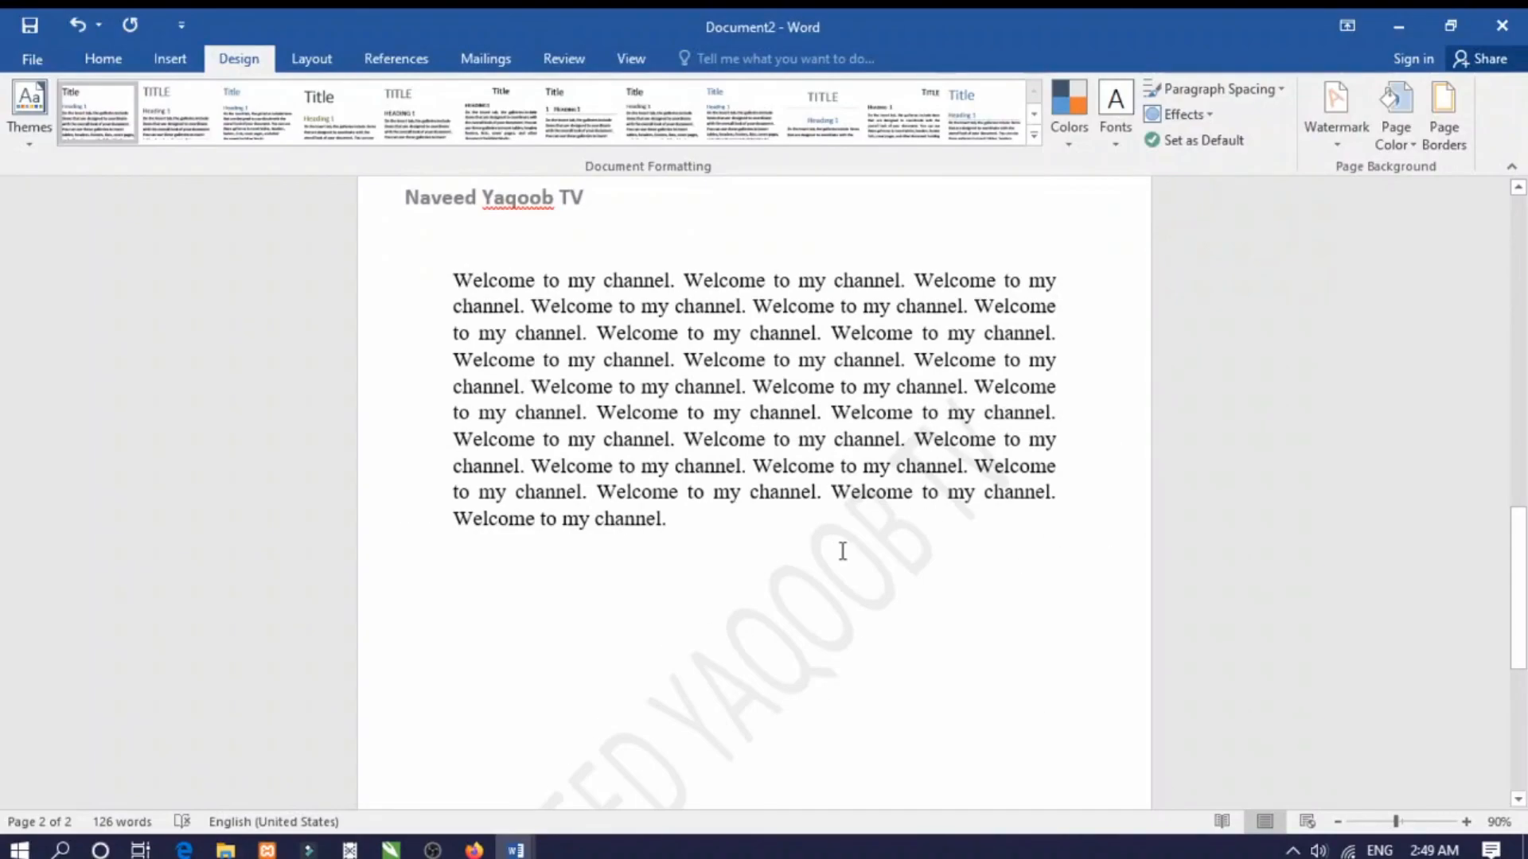
- Examine how the new text watermark sits behind the paragraph on the second page
{"action": "scroll", "coordinate": [1072, 684], "scroll_direction": "down", "scroll_amount": 2}
{"action": "scroll", "coordinate": [832, 551], "scroll_direction": "down", "scroll_amount": 1}
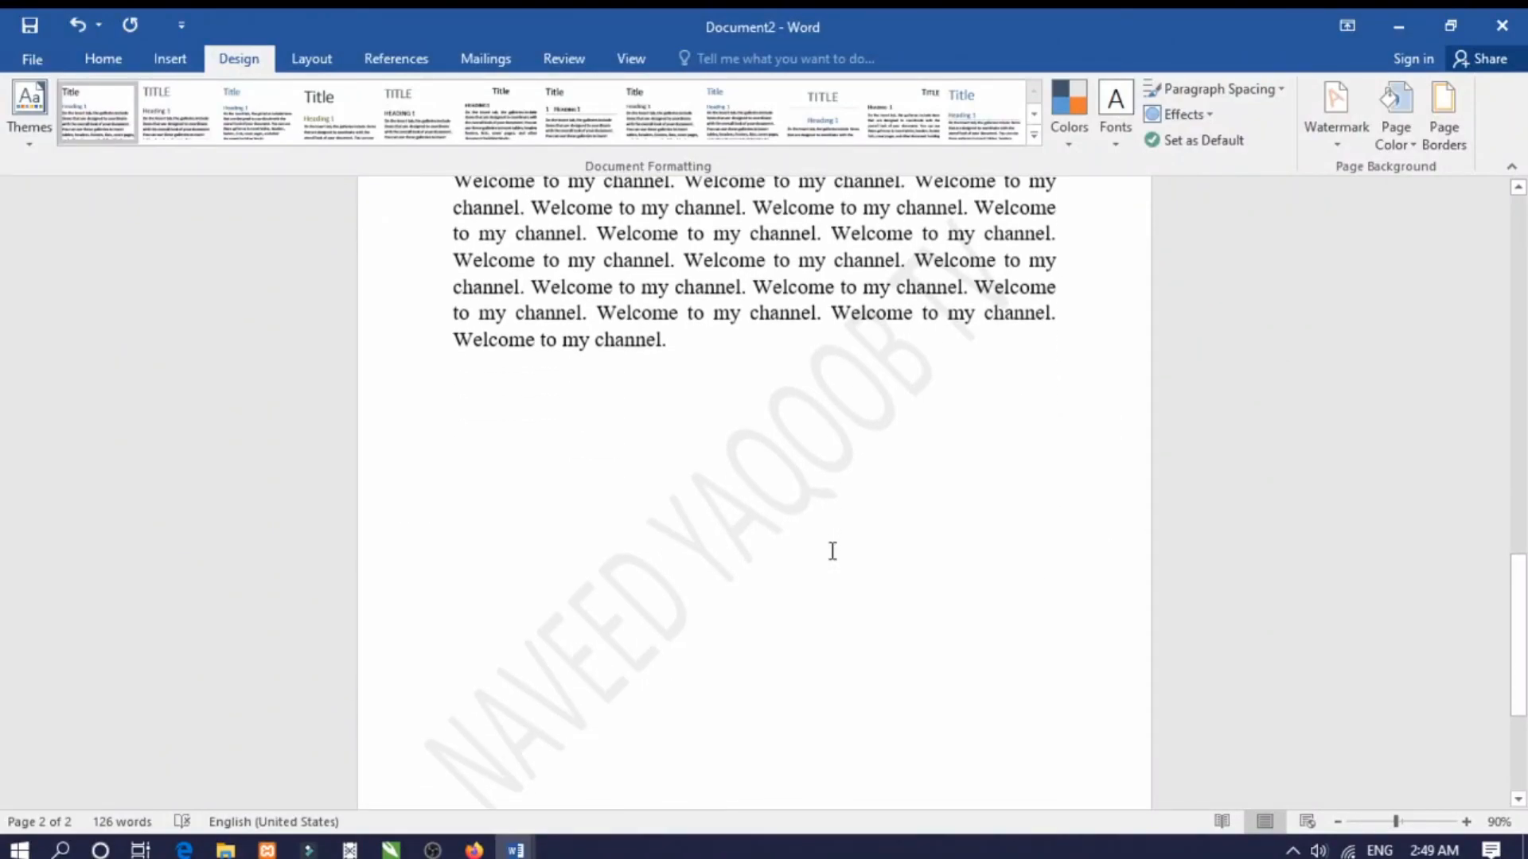
{"action": "scroll", "coordinate": [833, 551], "scroll_direction": "up", "scroll_amount": 3}
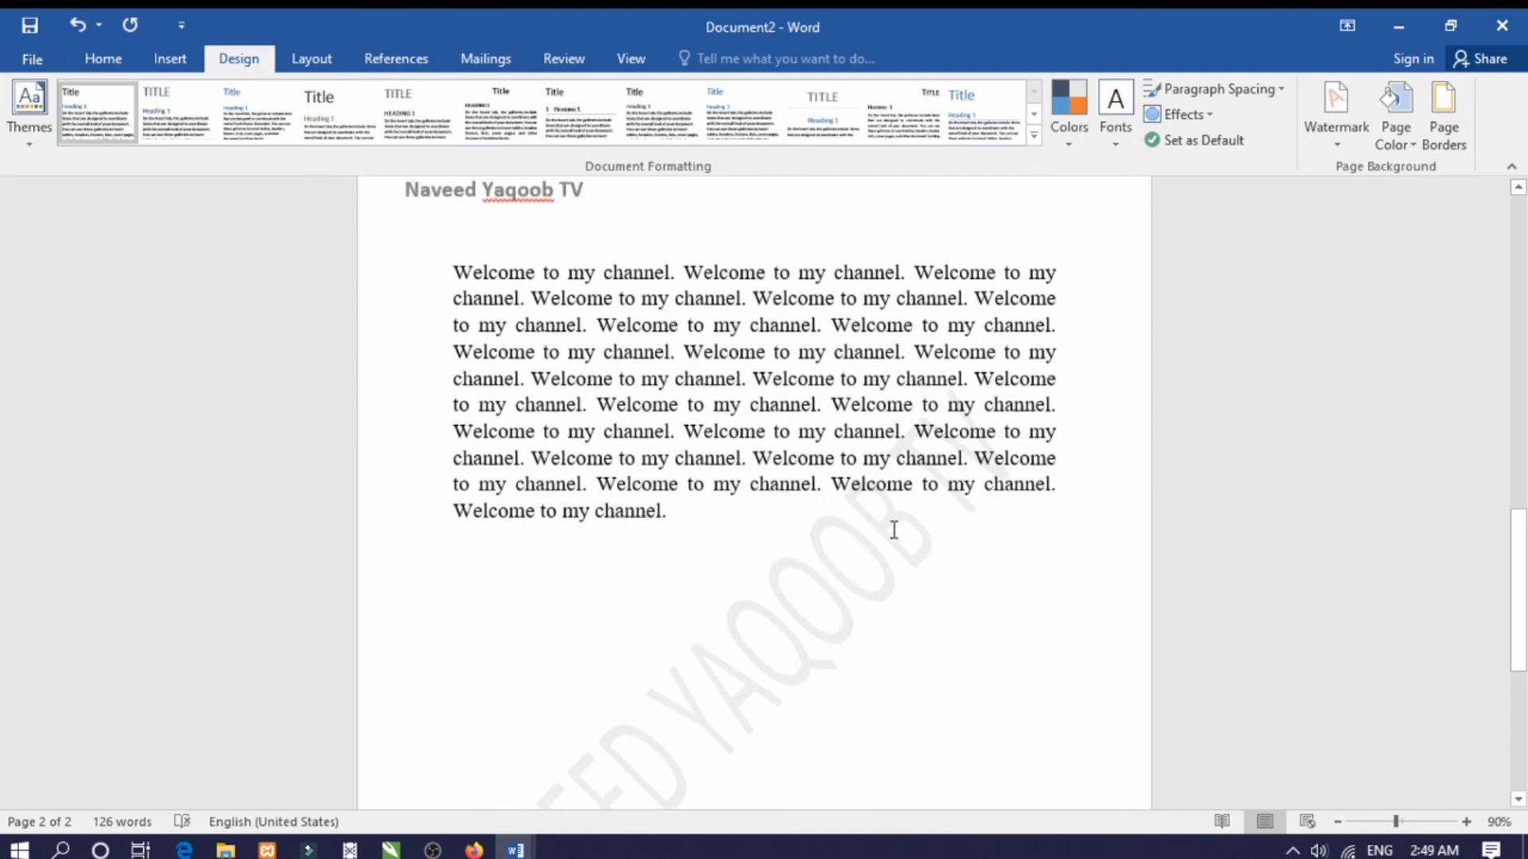
{"action": "scroll", "coordinate": [931, 557], "scroll_direction": "down", "scroll_amount": 4}
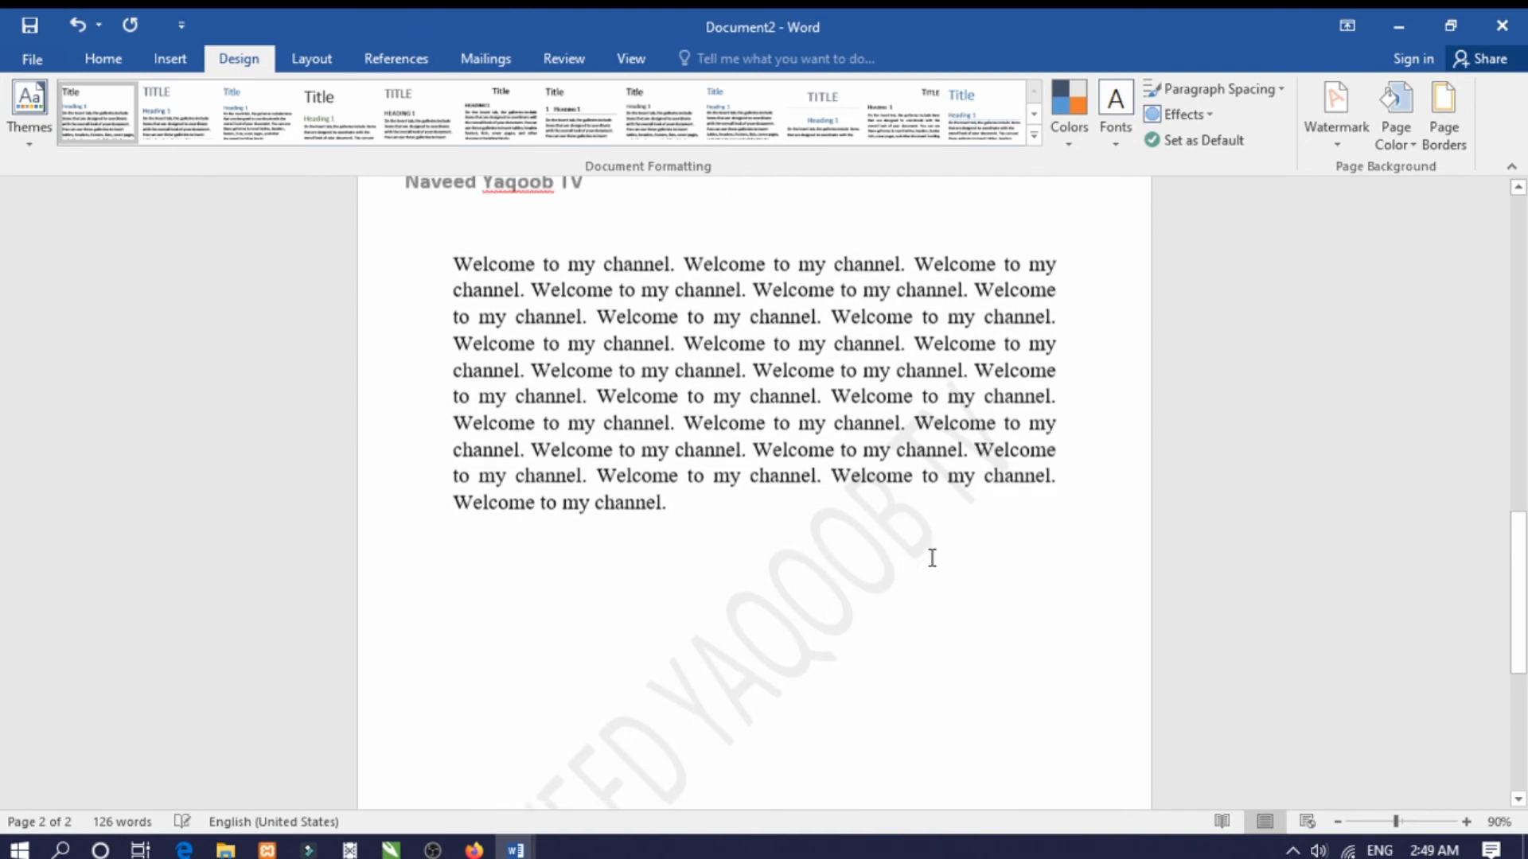
{"action": "scroll", "coordinate": [932, 557], "scroll_direction": "up", "scroll_amount": 2}
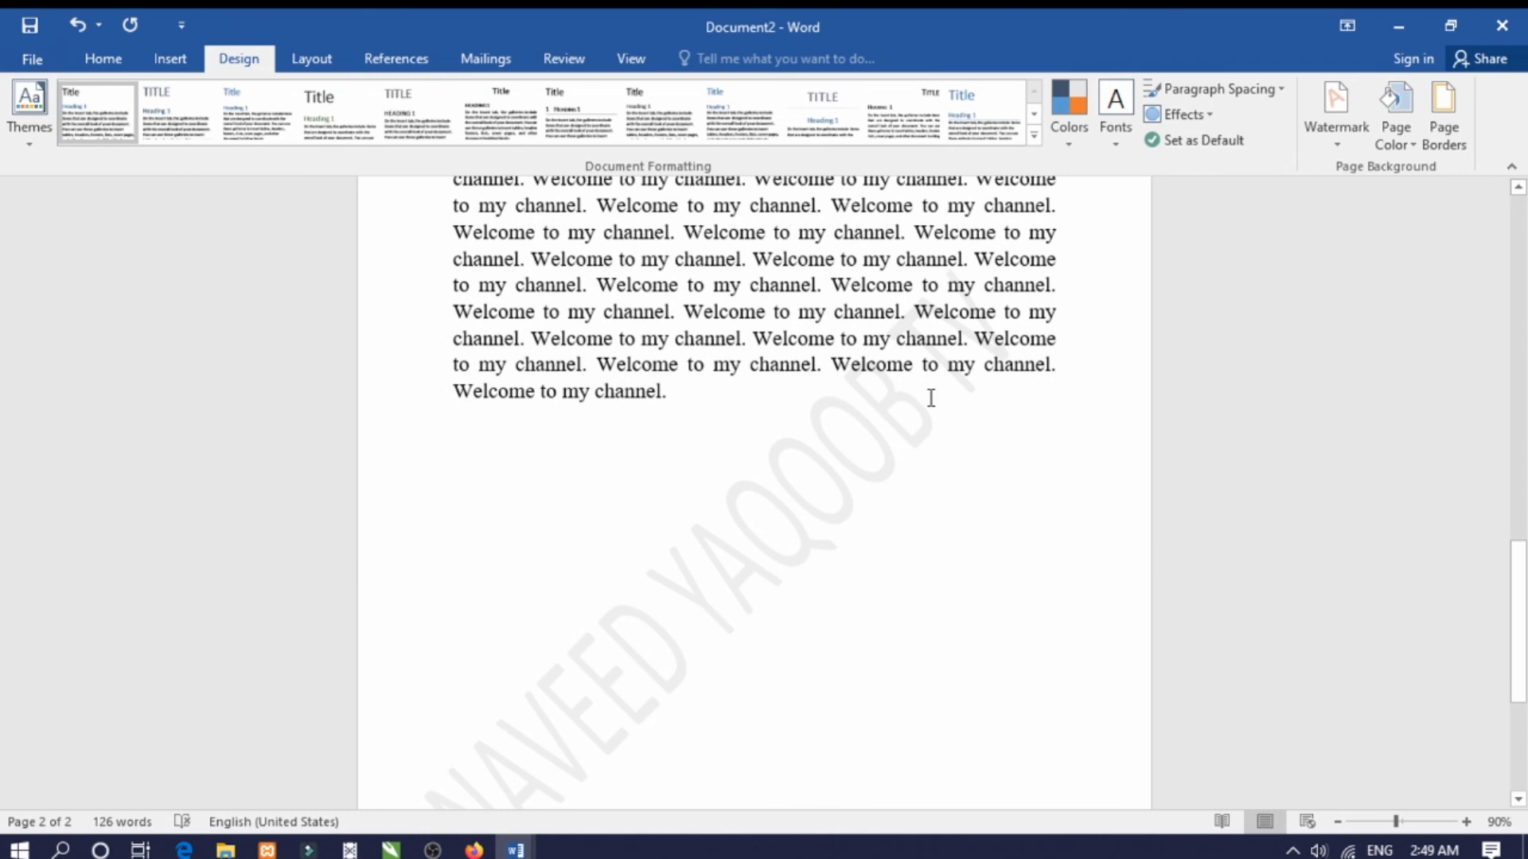
{"action": "scroll", "coordinate": [931, 397], "scroll_direction": "up", "scroll_amount": 5}
{"action": "scroll", "coordinate": [930, 398], "scroll_direction": "down", "scroll_amount": 4}
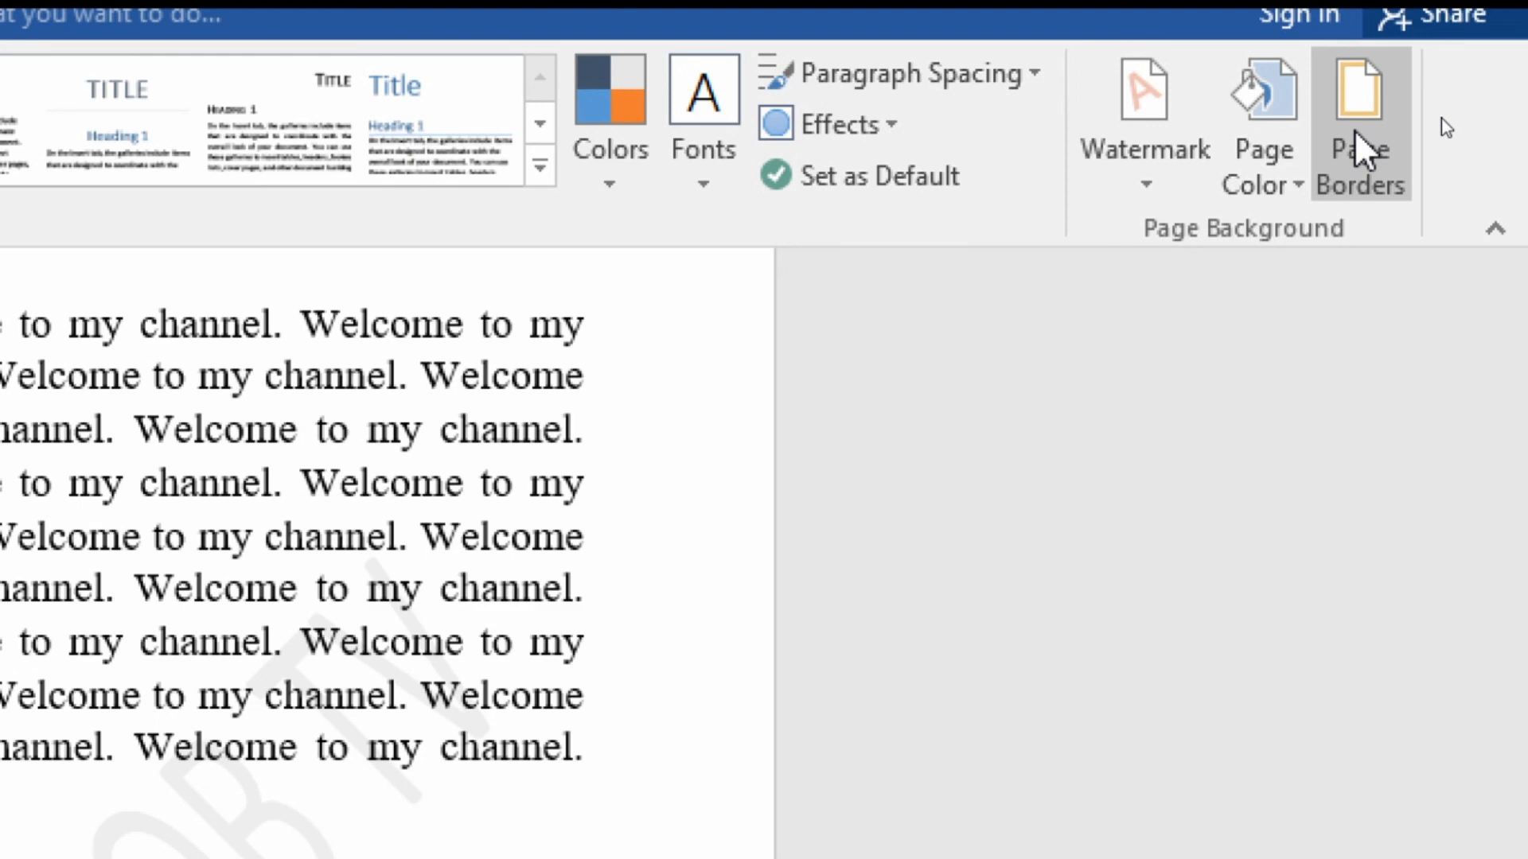
- Apply a ¾ pt double wavy box border to the pages of the whole document and check it on both pages
{"action": "left_click", "coordinate": [1363, 150]}
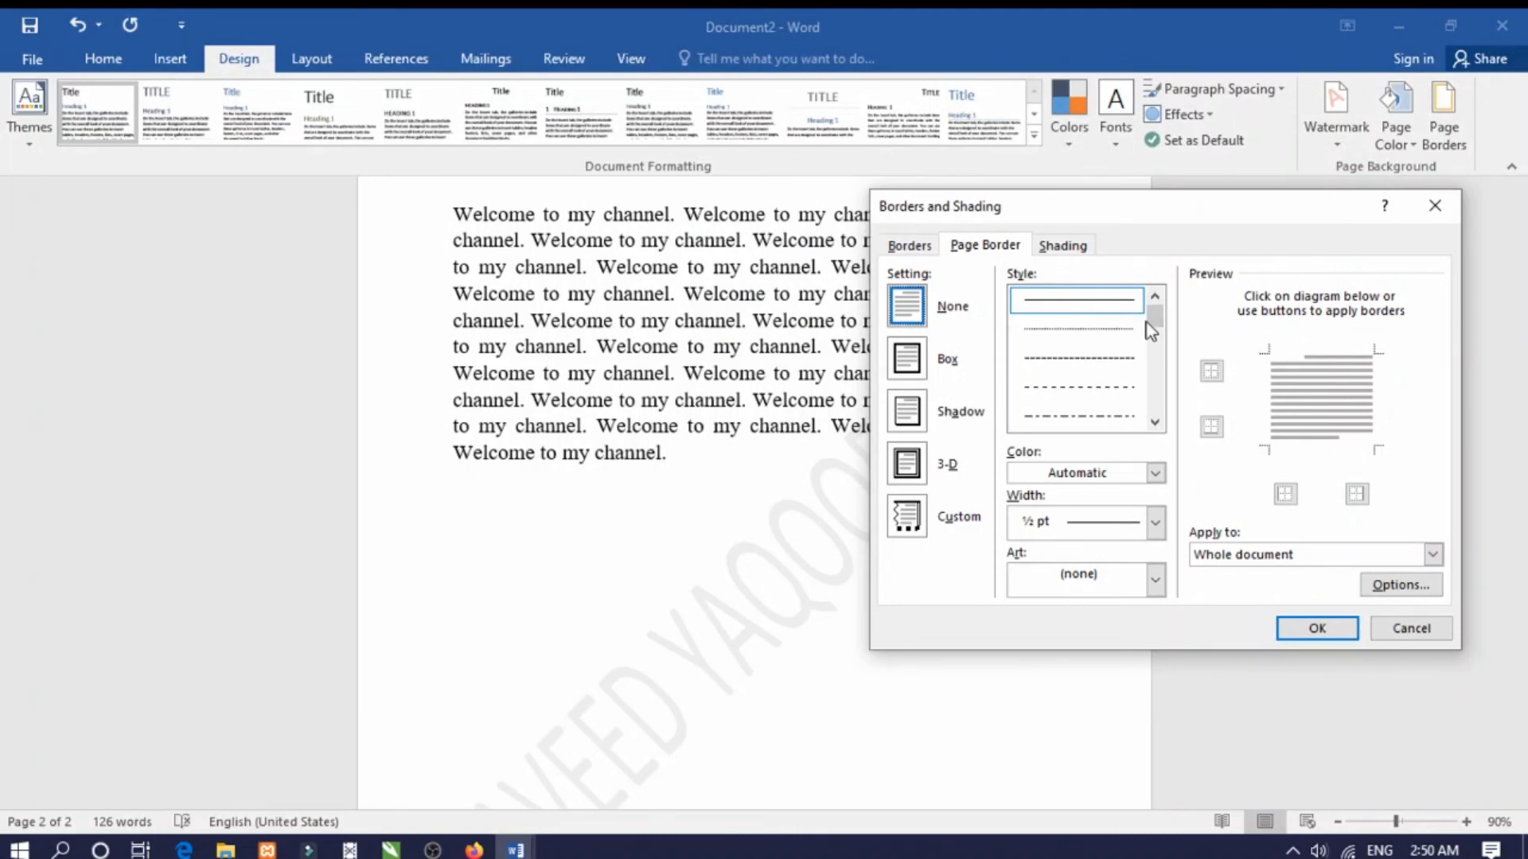
{"action": "left_click_drag", "start_coordinate": [1151, 322], "coordinate": [1154, 380]}
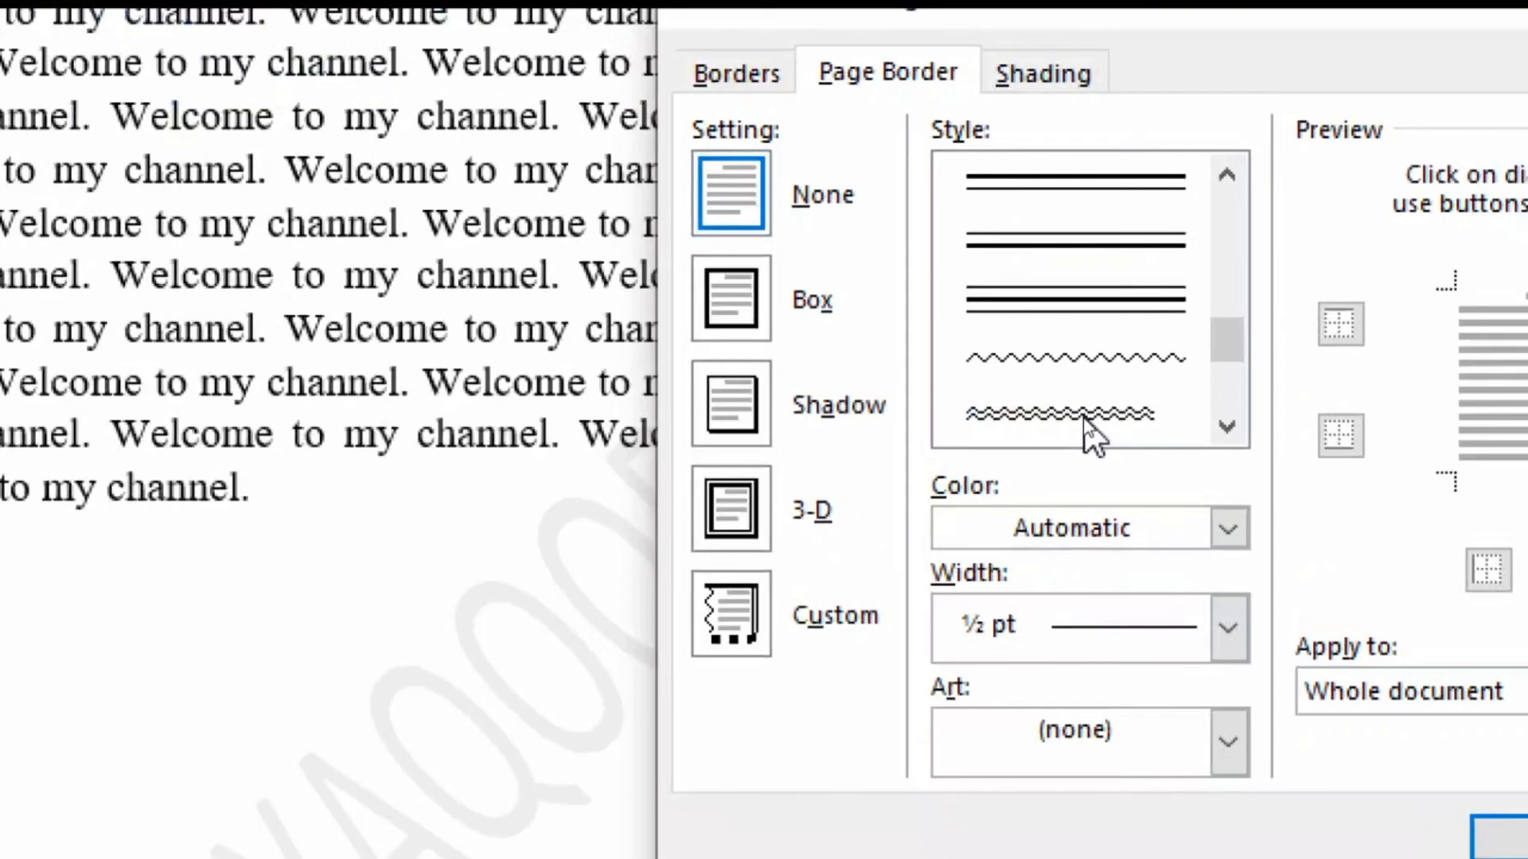
{"action": "left_click", "coordinate": [1087, 424]}
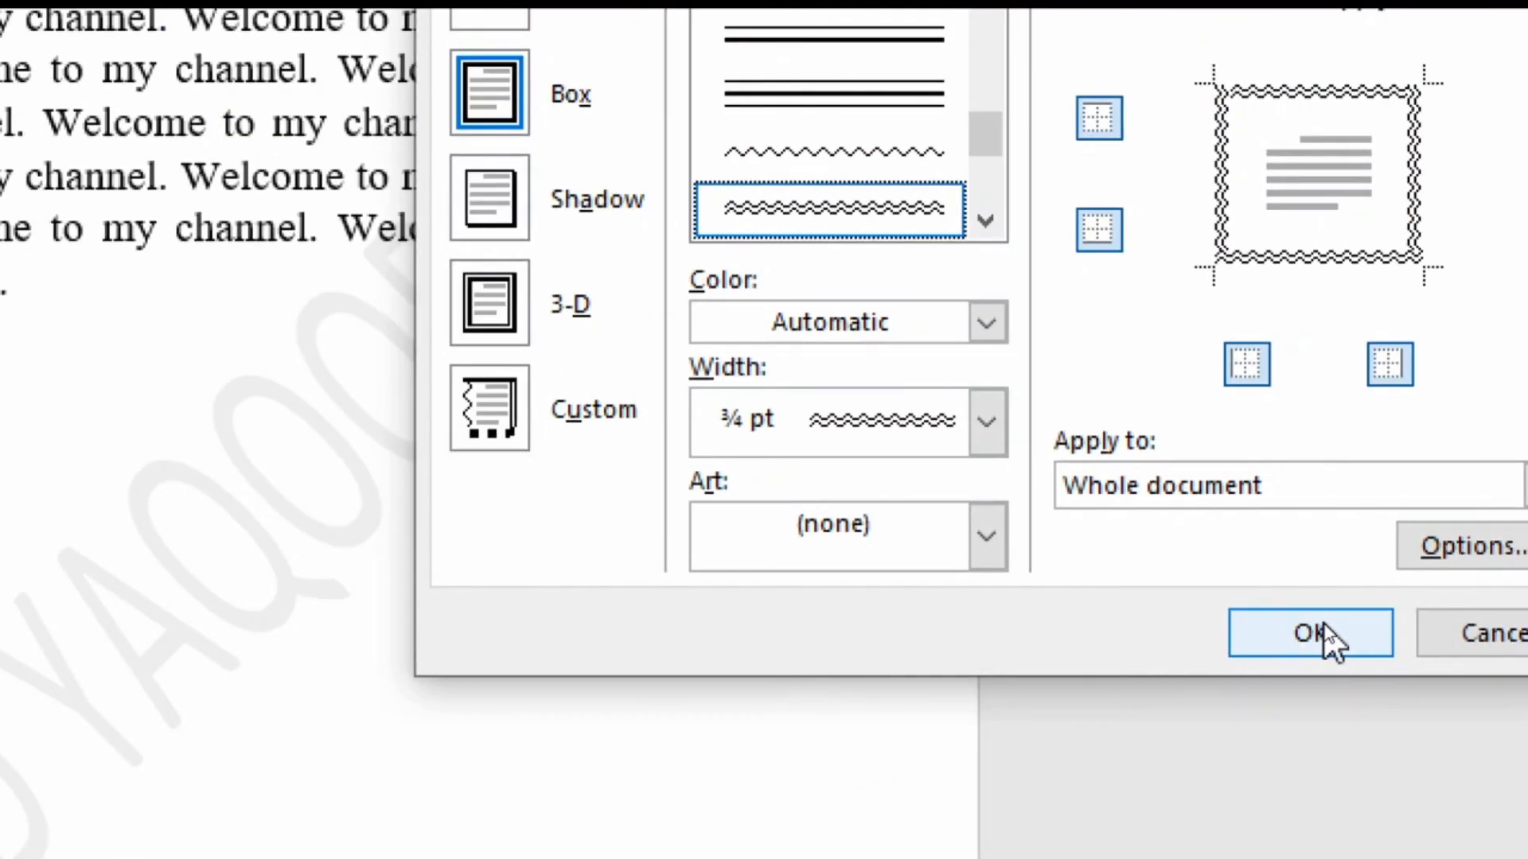
{"action": "left_click", "coordinate": [1313, 634]}
{"action": "scroll", "coordinate": [1329, 640], "scroll_direction": "down", "scroll_amount": 5}
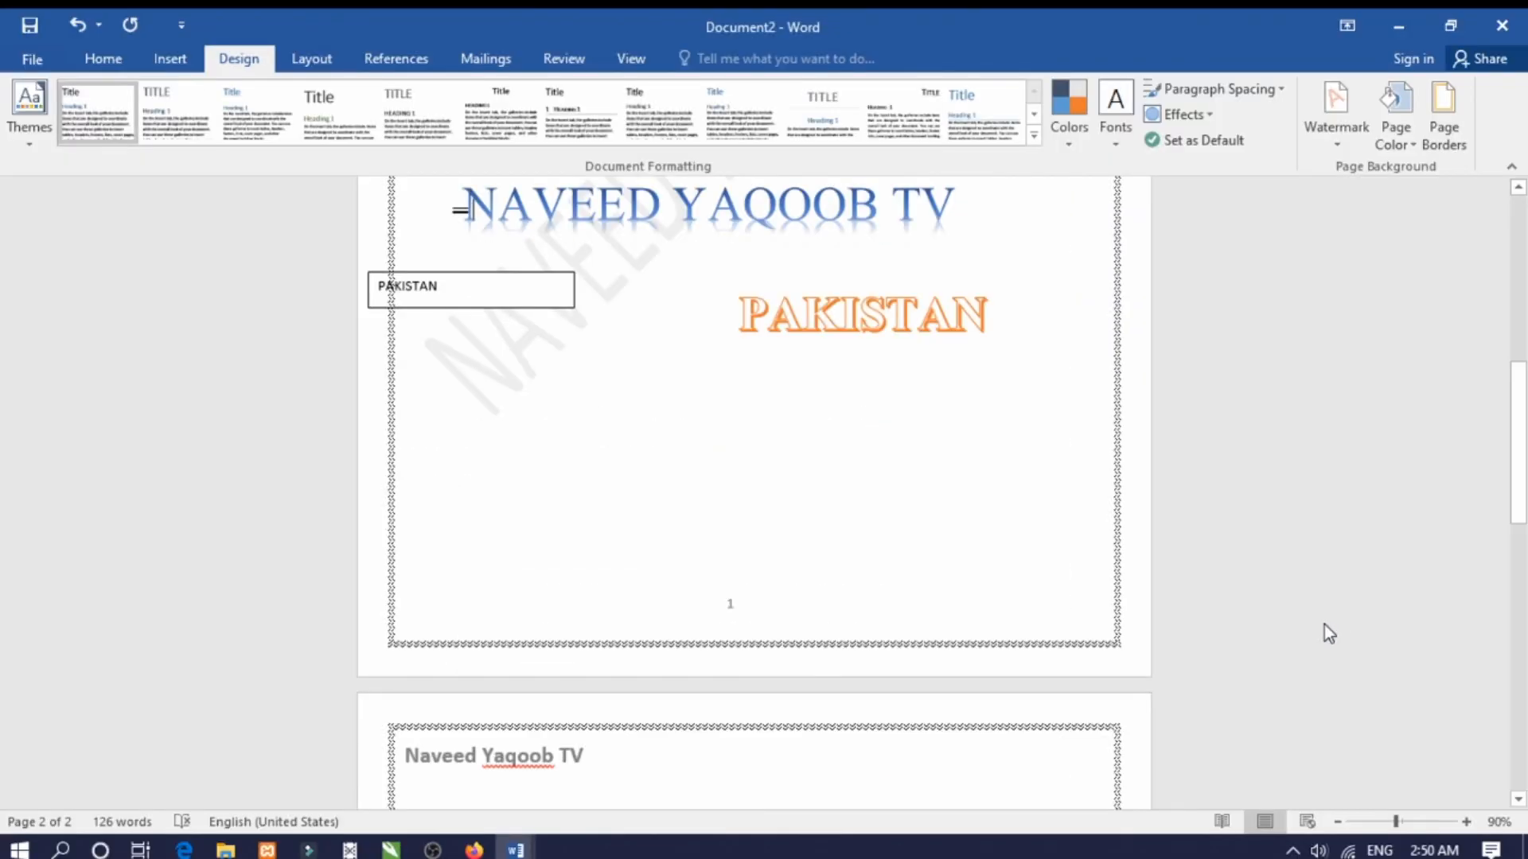
{"action": "scroll", "coordinate": [799, 586], "scroll_direction": "down", "scroll_amount": 5}
{"action": "scroll", "coordinate": [1064, 596], "scroll_direction": "down", "scroll_amount": 7}
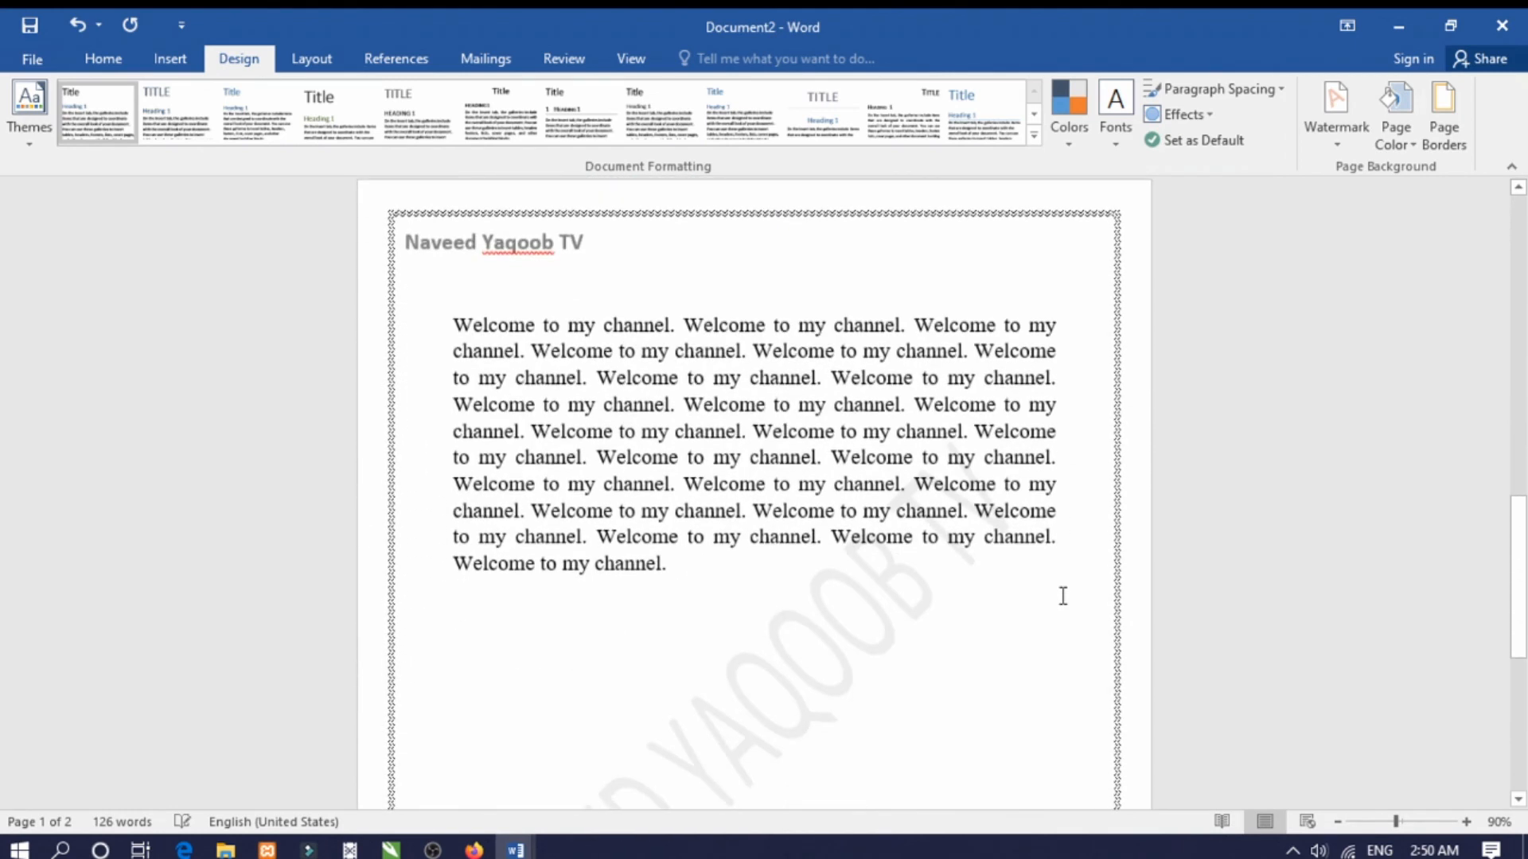
{"action": "scroll", "coordinate": [1063, 596], "scroll_direction": "down", "scroll_amount": 1}
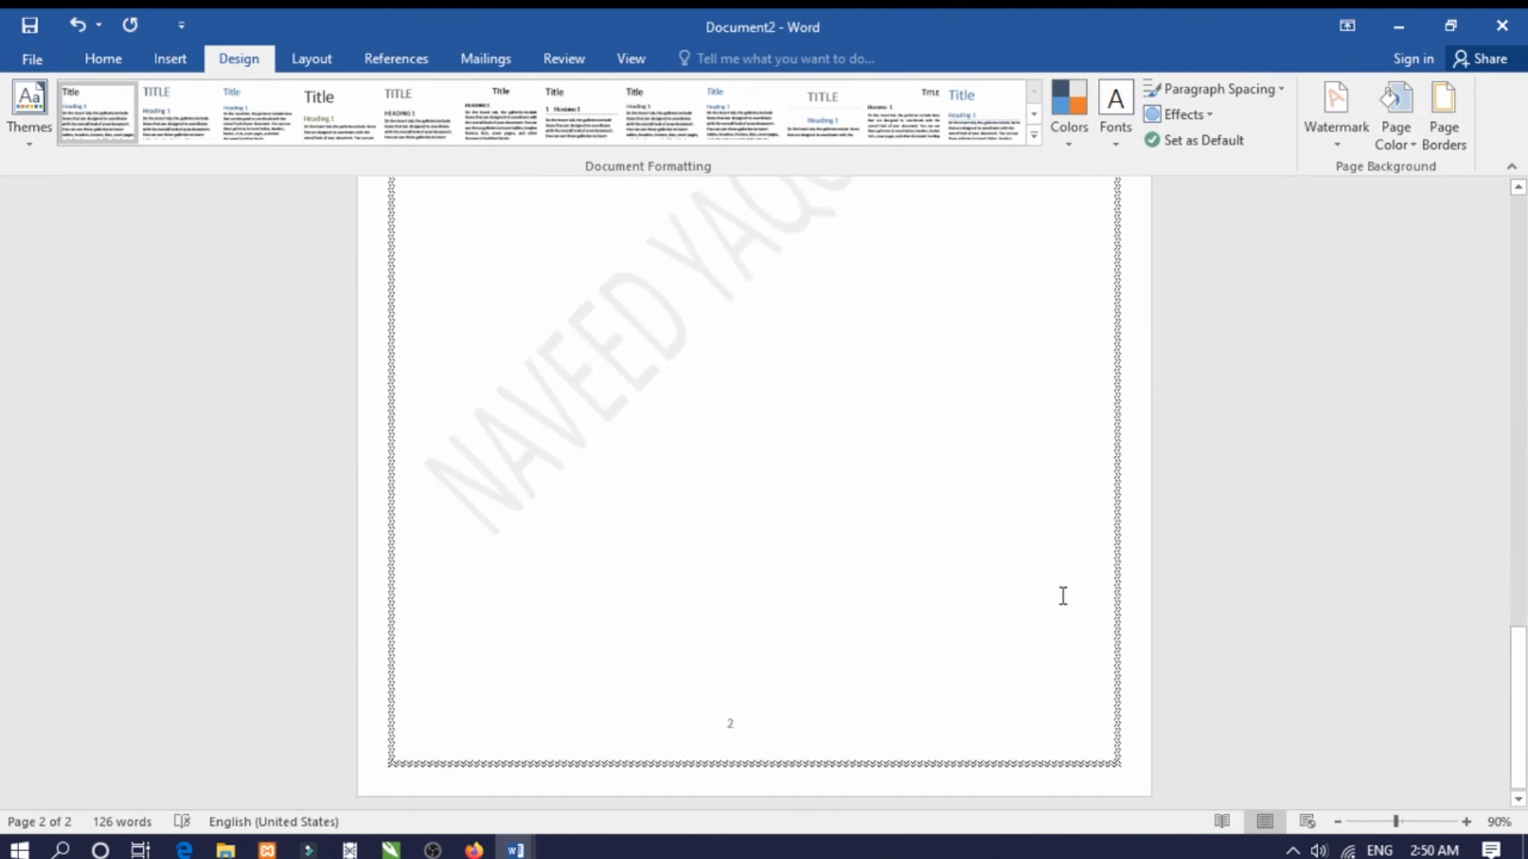
{"action": "scroll", "coordinate": [1063, 596], "scroll_direction": "up", "scroll_amount": 8}
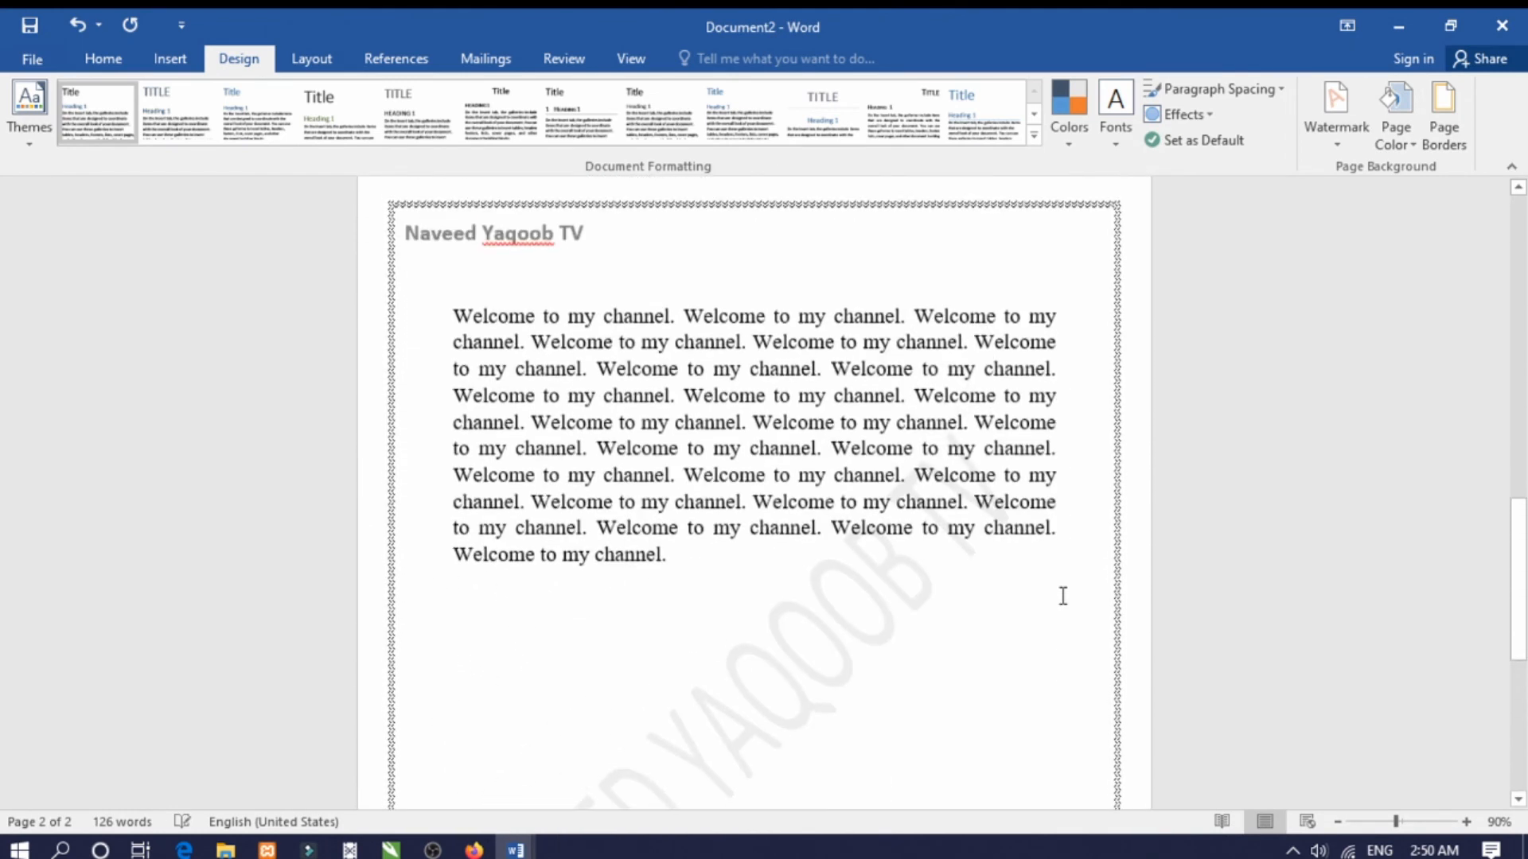
{"action": "scroll", "coordinate": [1063, 596], "scroll_direction": "up", "scroll_amount": 1}
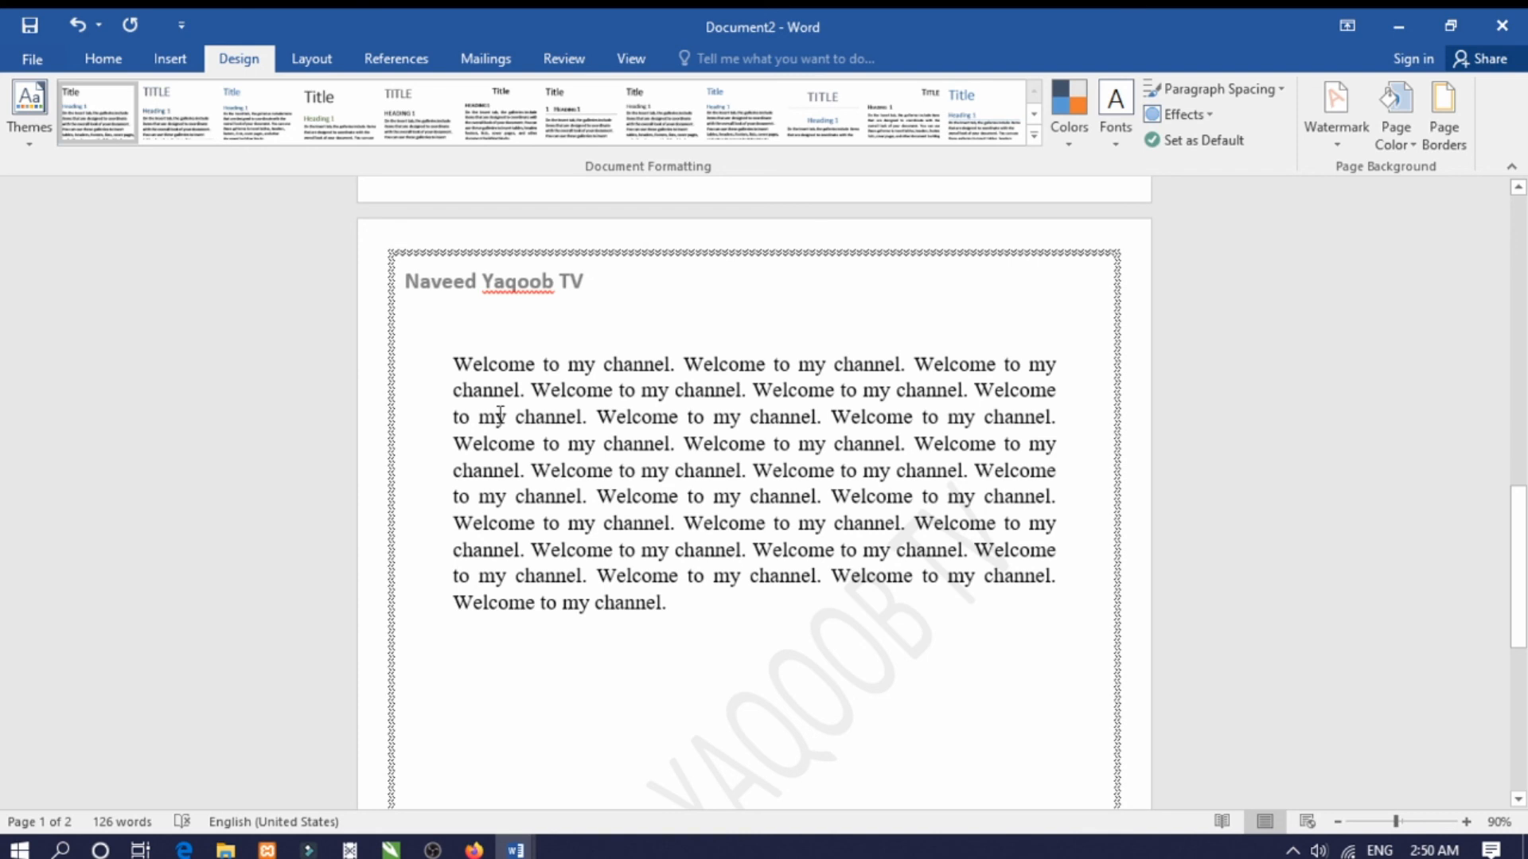
- Save the document as a Word Document named ABC in the Documents folder
{"action": "left_click", "coordinate": [28, 65]}
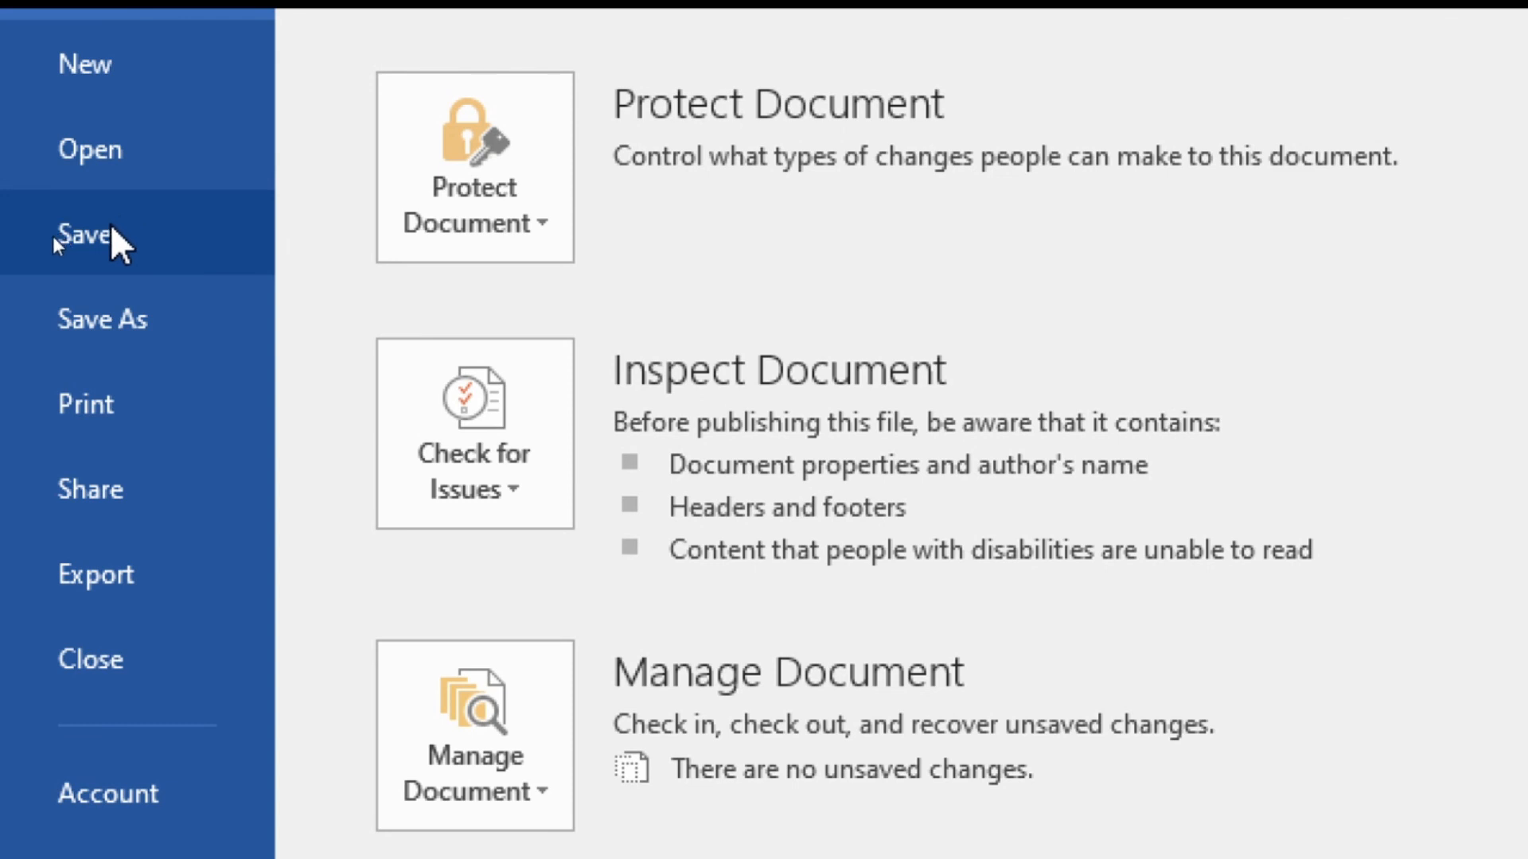
{"action": "left_click", "coordinate": [92, 238]}
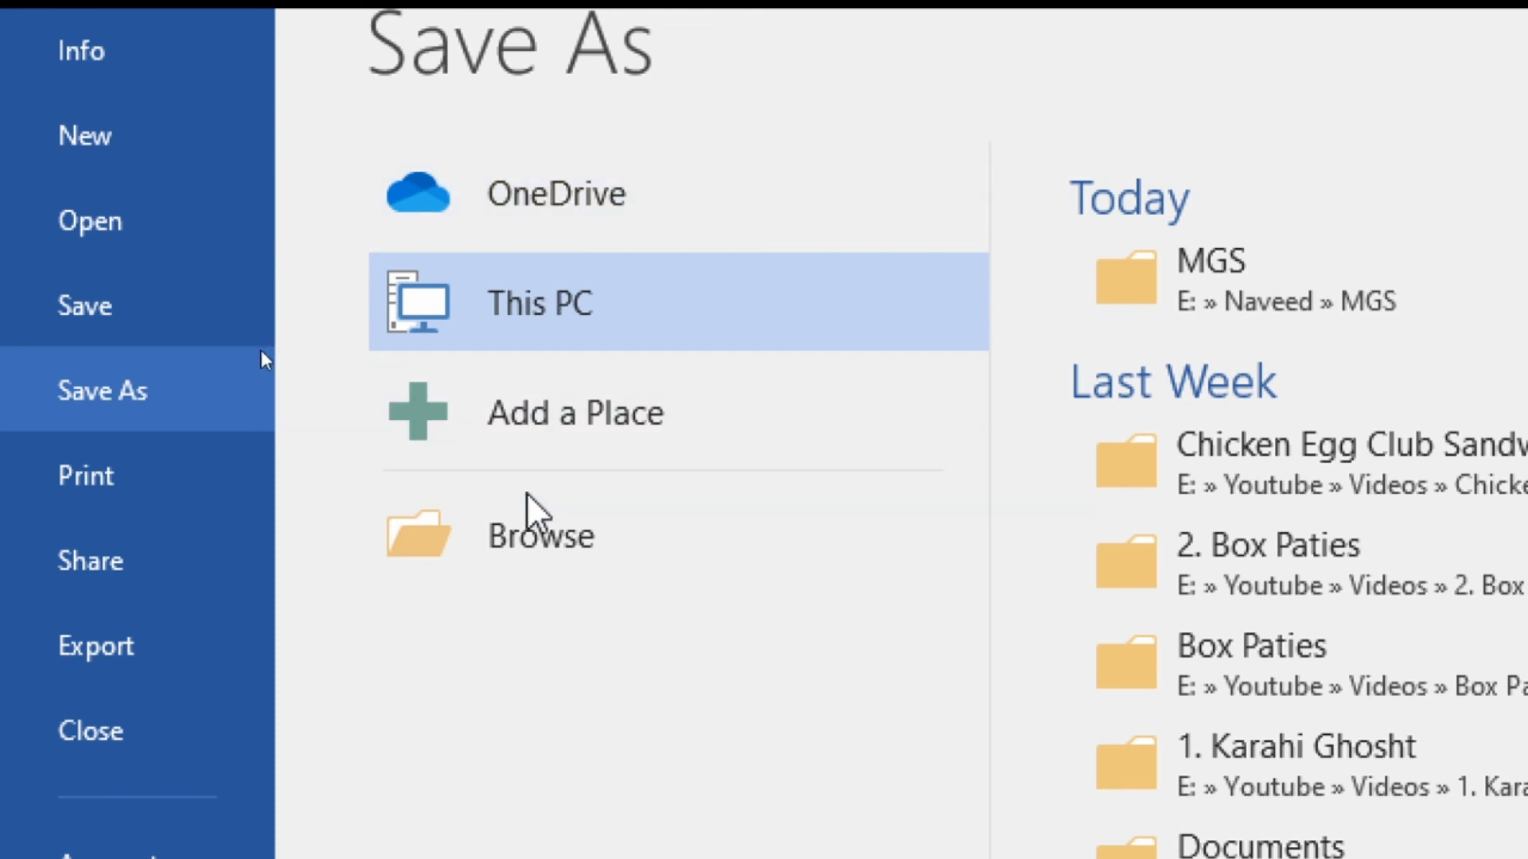
{"action": "left_click", "coordinate": [515, 531]}
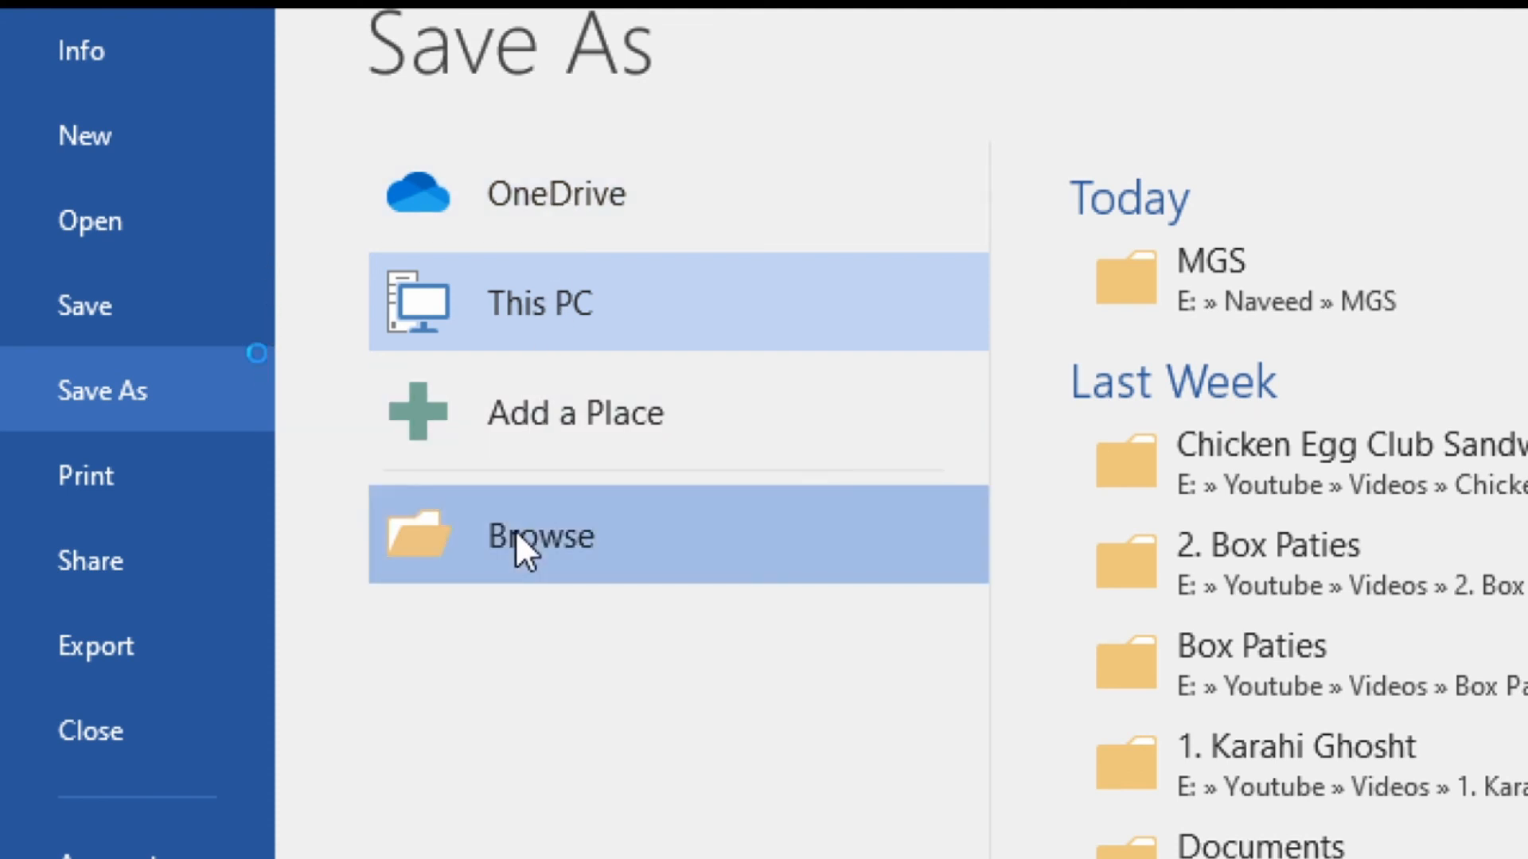
{"action": "type", "text": "ABC"}
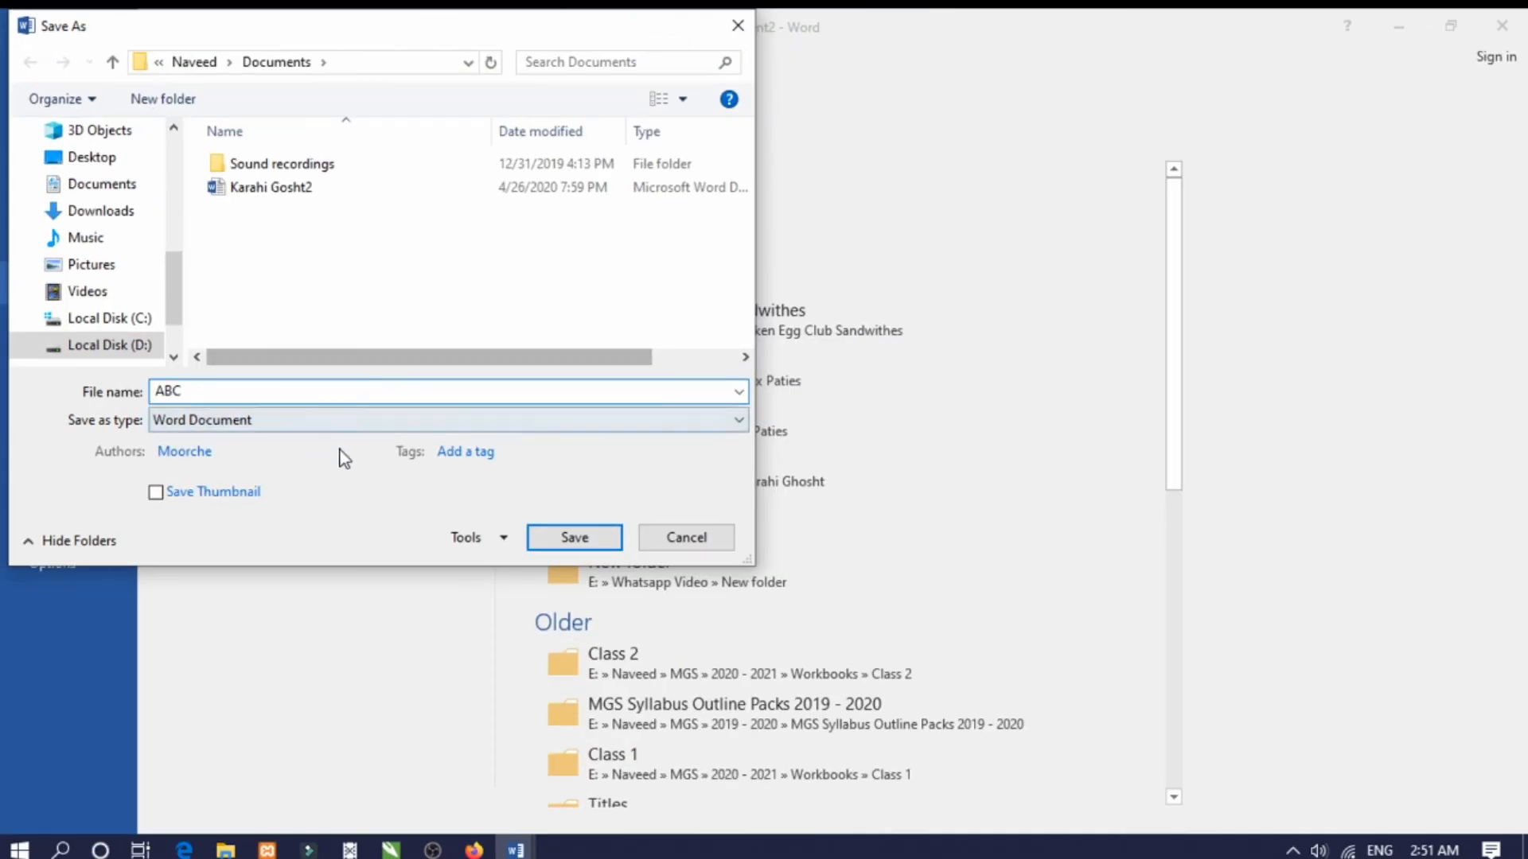
{"action": "left_click", "coordinate": [552, 544]}
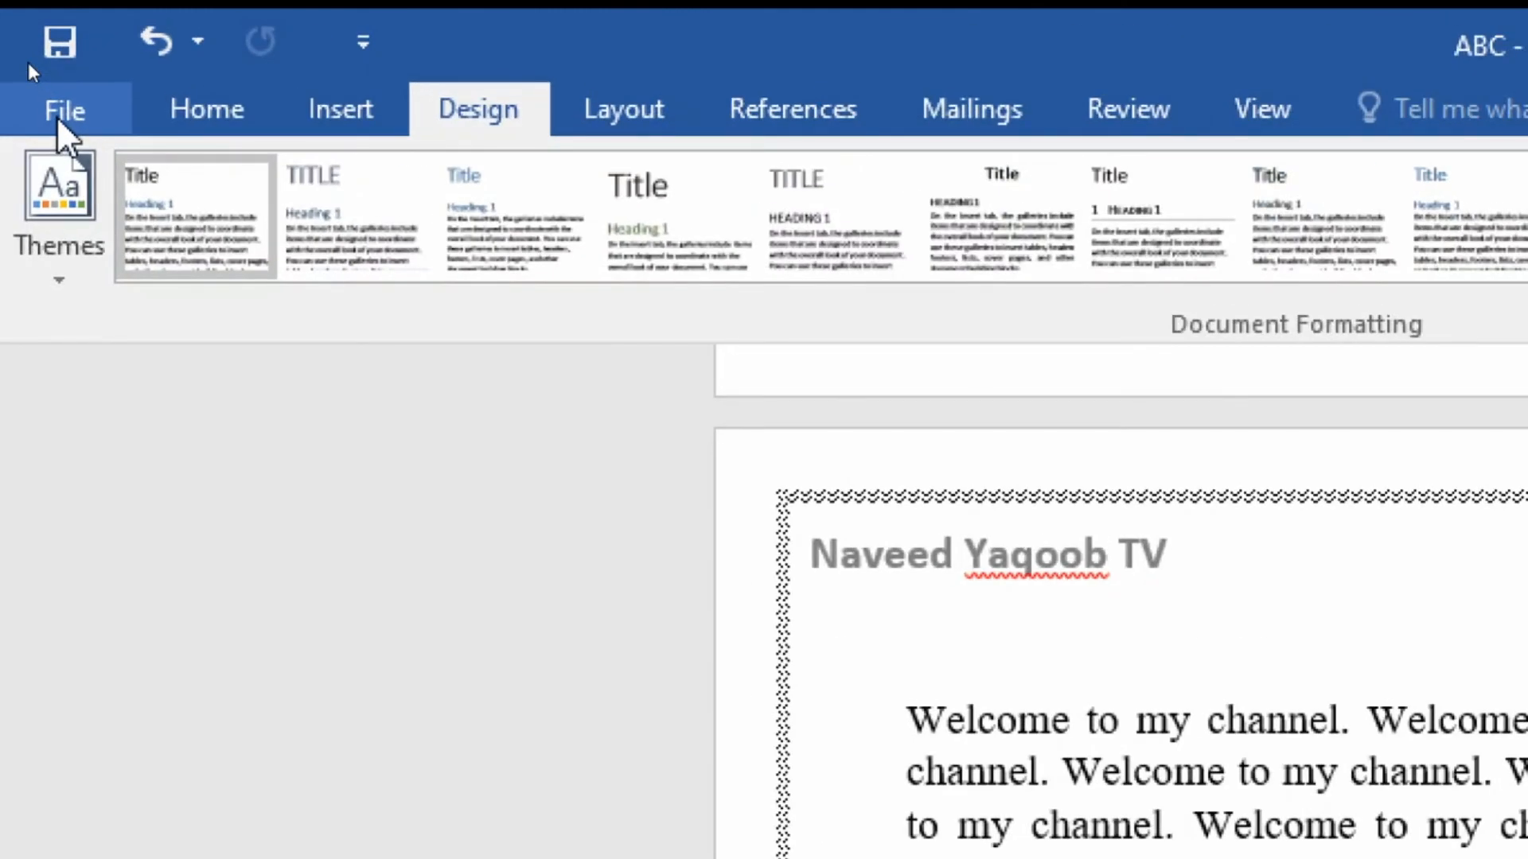
- Review the print preview with the available printers, page range choices and one-sided or two-sided options, and return to the document
{"action": "left_click", "coordinate": [56, 116]}
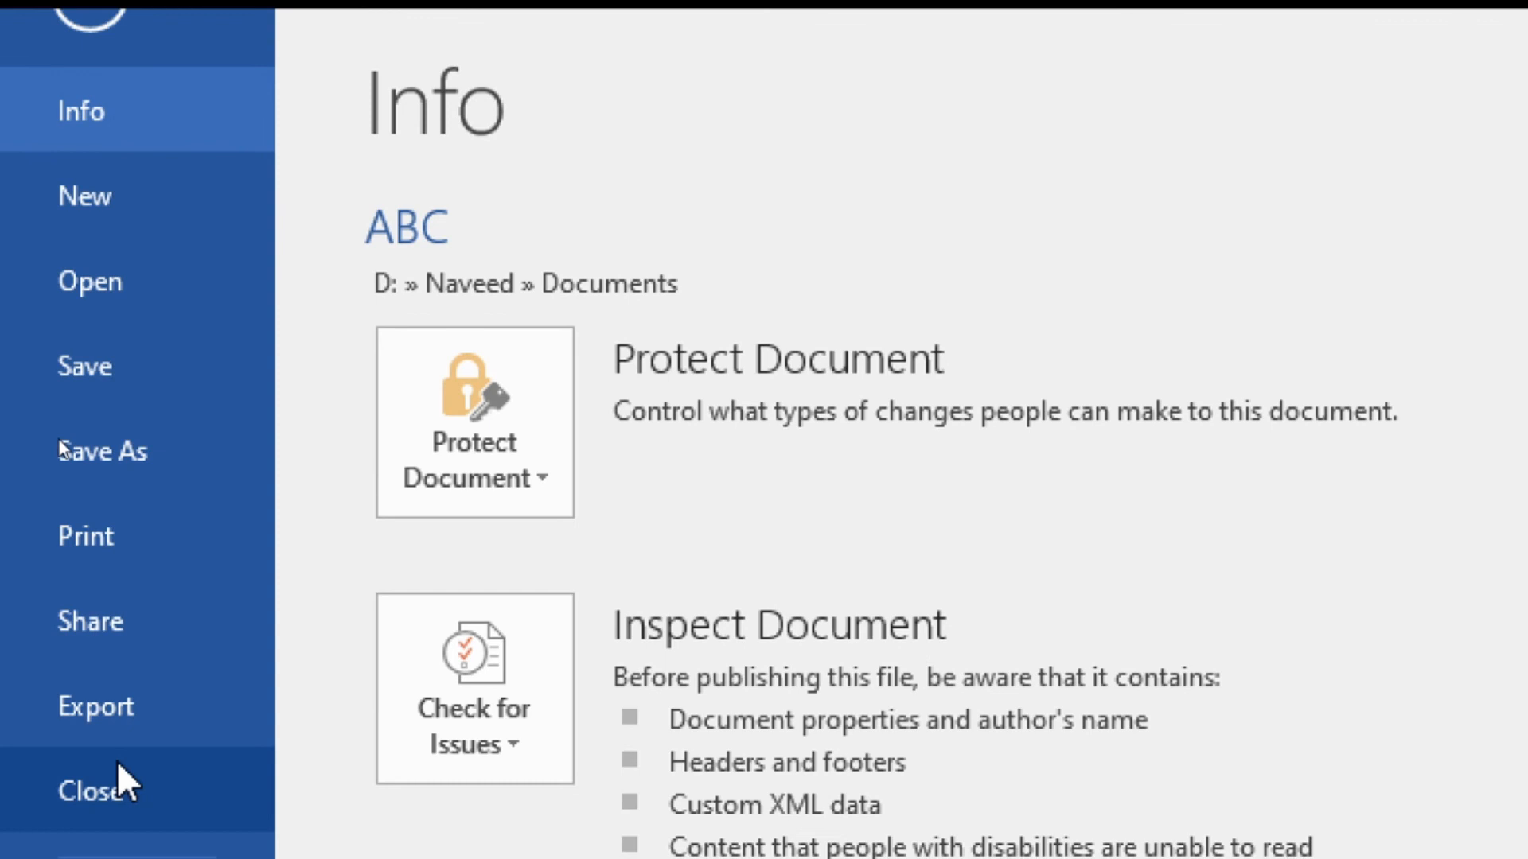
{"action": "left_click", "coordinate": [108, 534]}
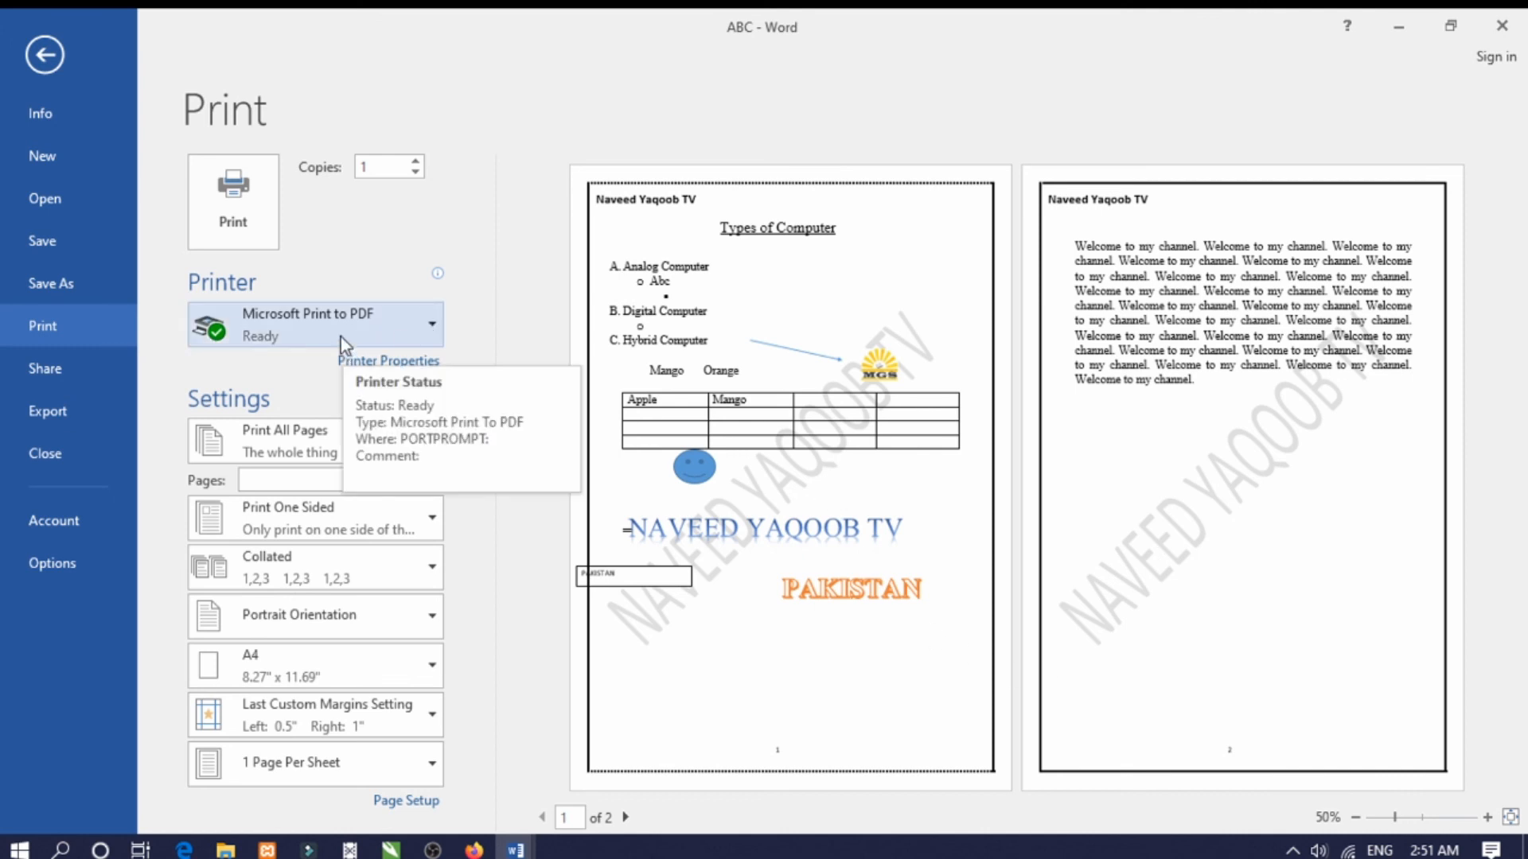
{"action": "left_click", "coordinate": [423, 334]}
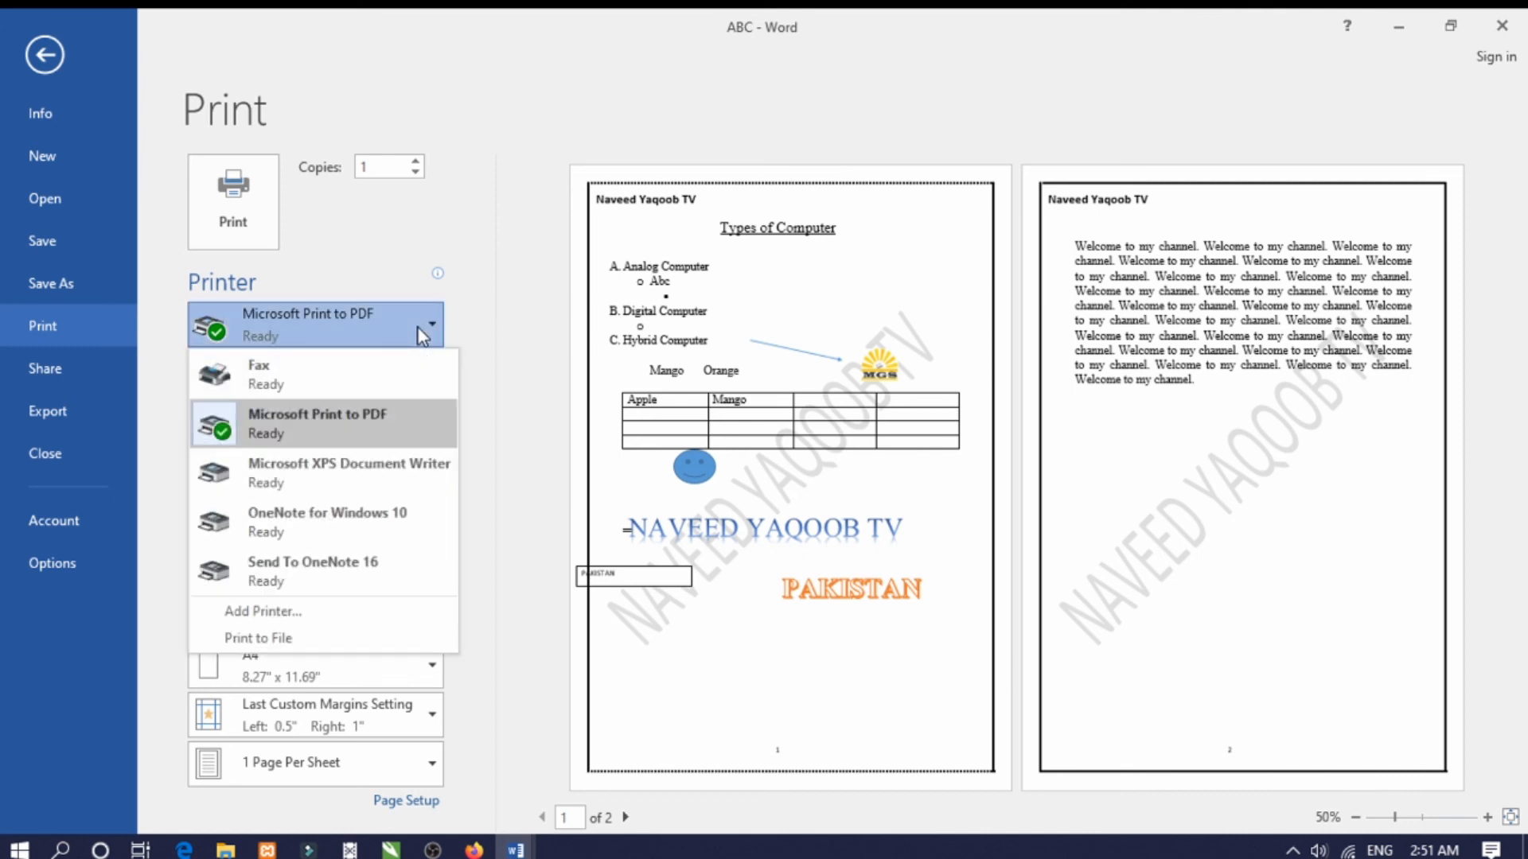
{"action": "left_click", "coordinate": [422, 334]}
{"action": "mouse_move", "coordinate": [386, 335]}
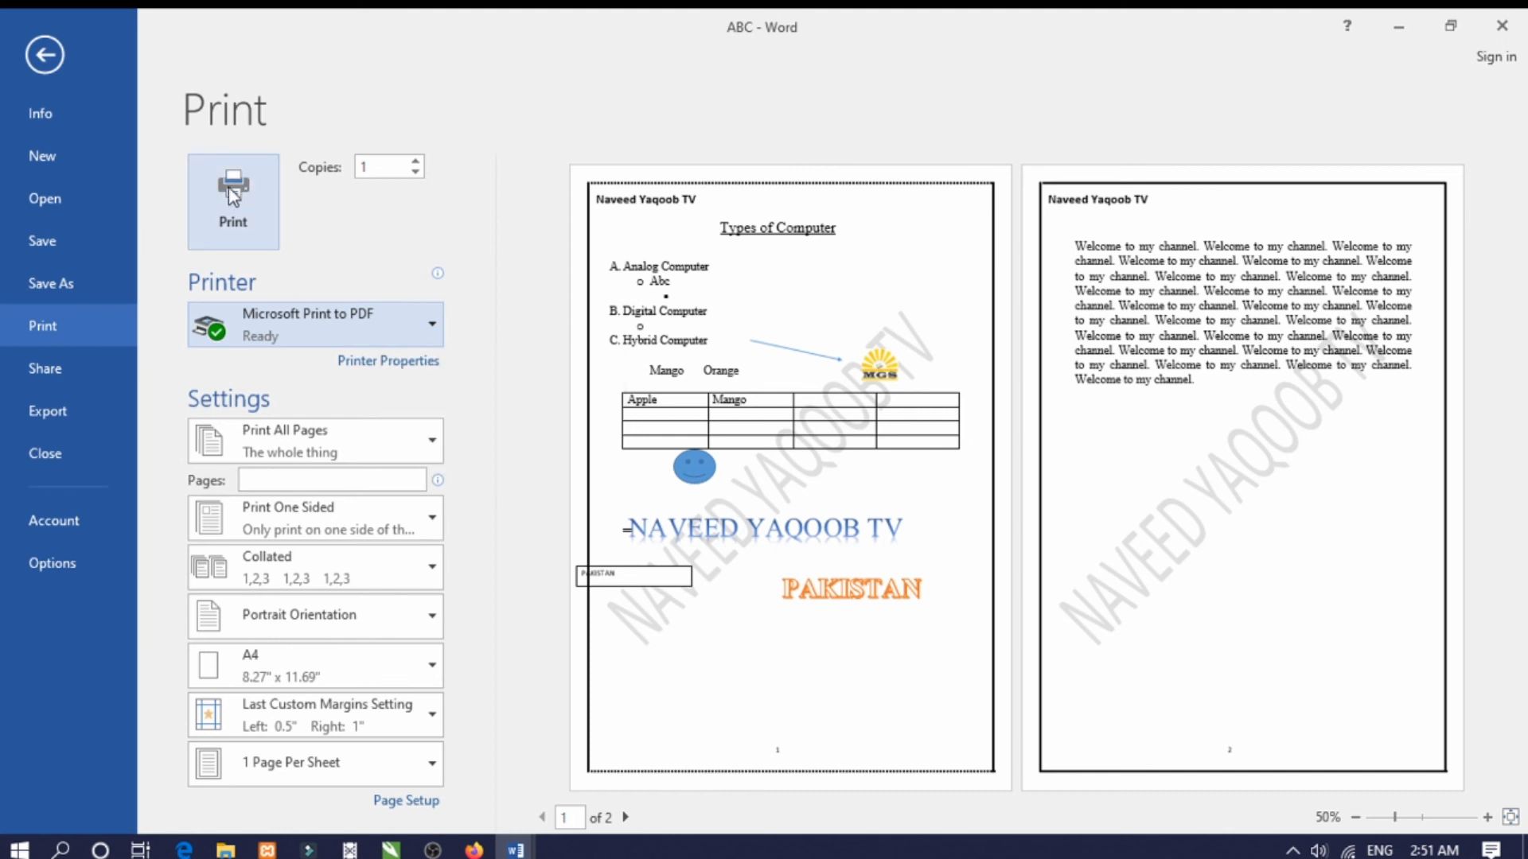
{"action": "left_click", "coordinate": [428, 443]}
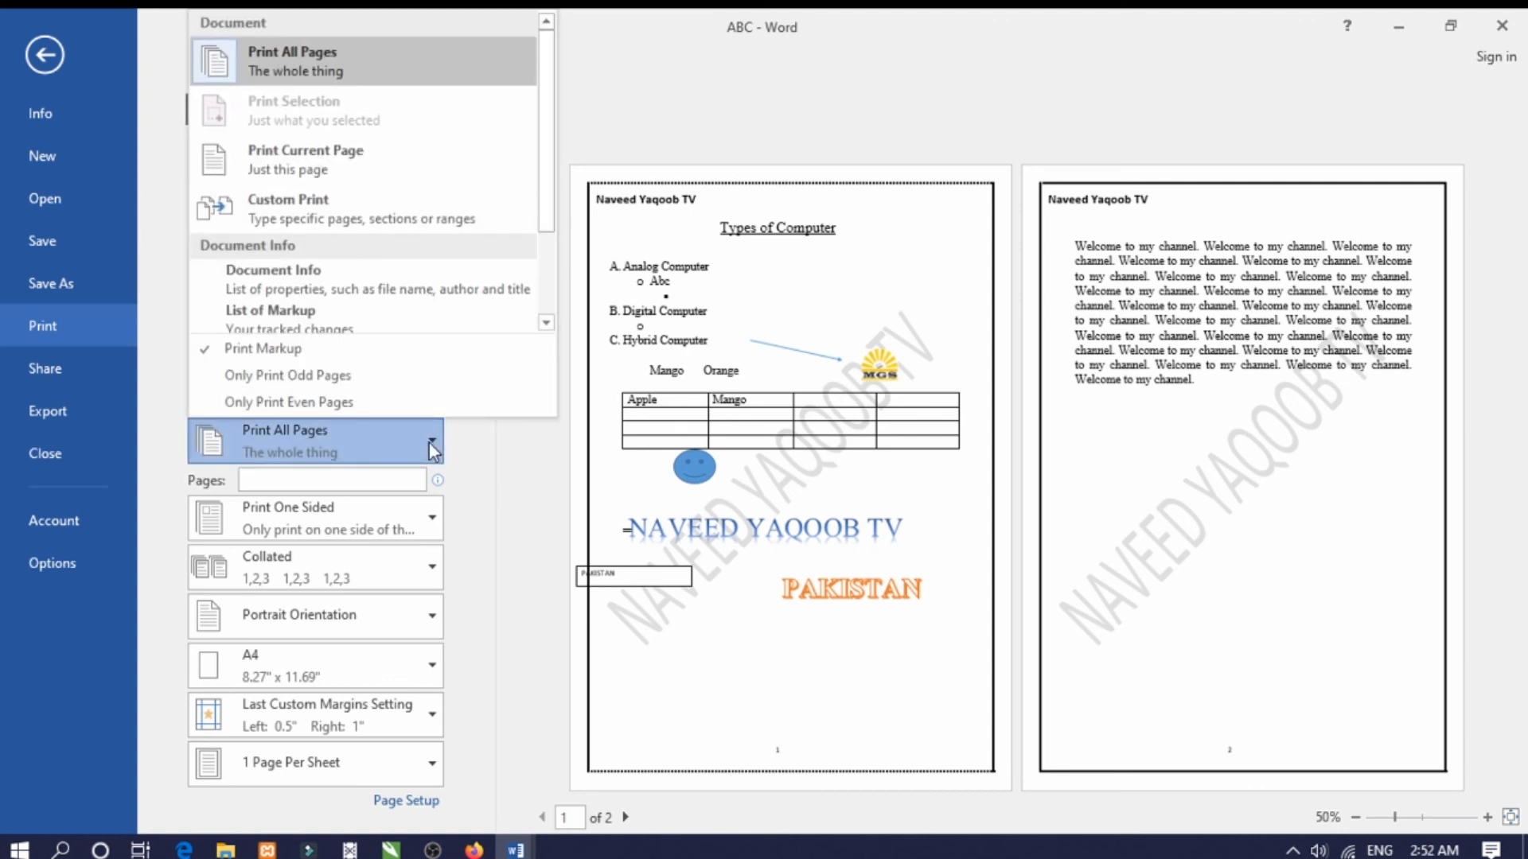
{"action": "left_click", "coordinate": [428, 441]}
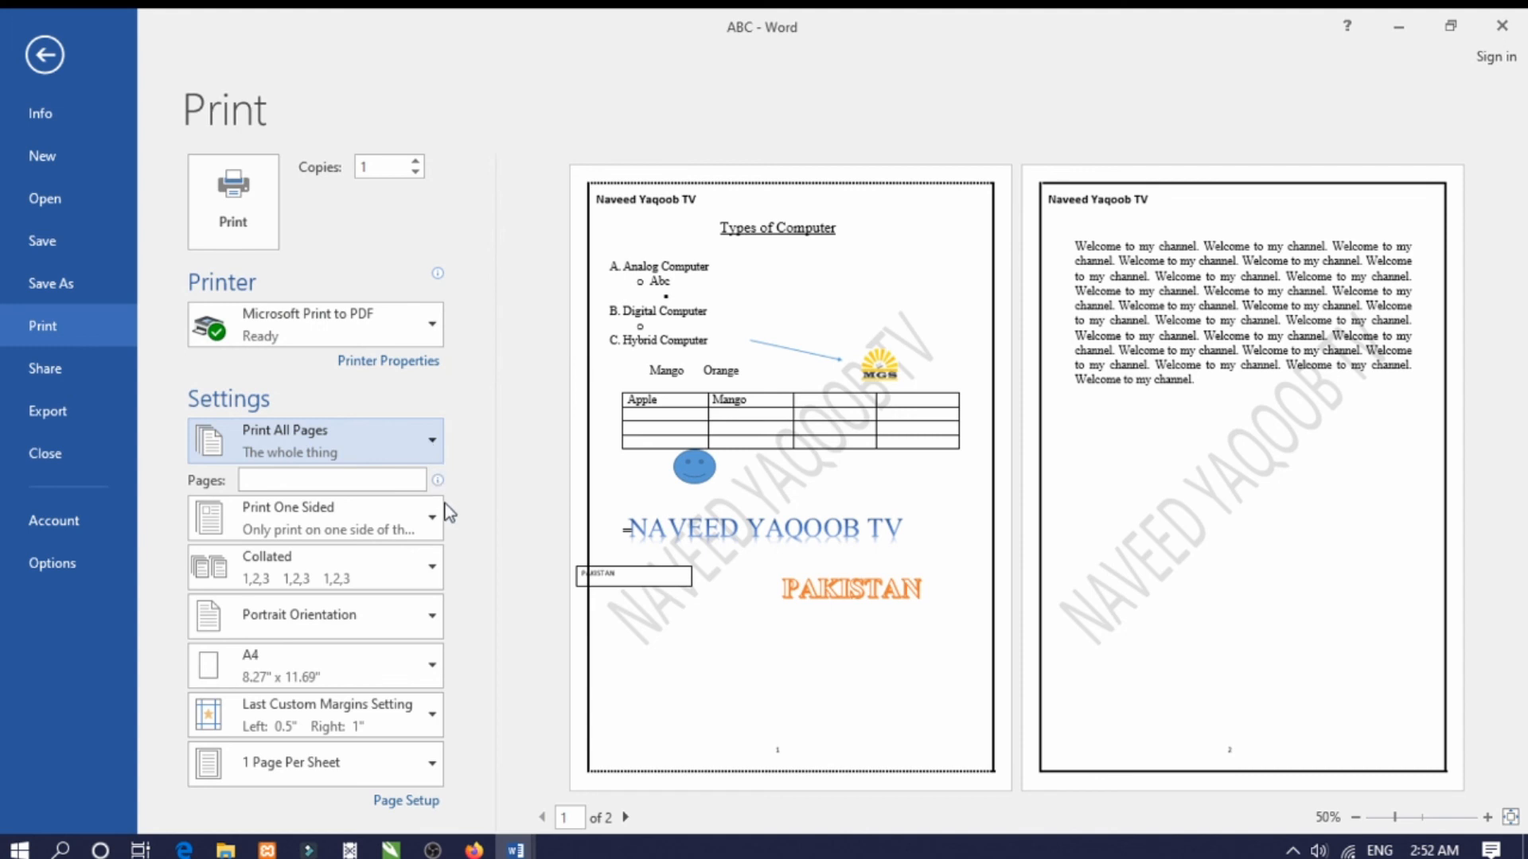
{"action": "left_click", "coordinate": [436, 524]}
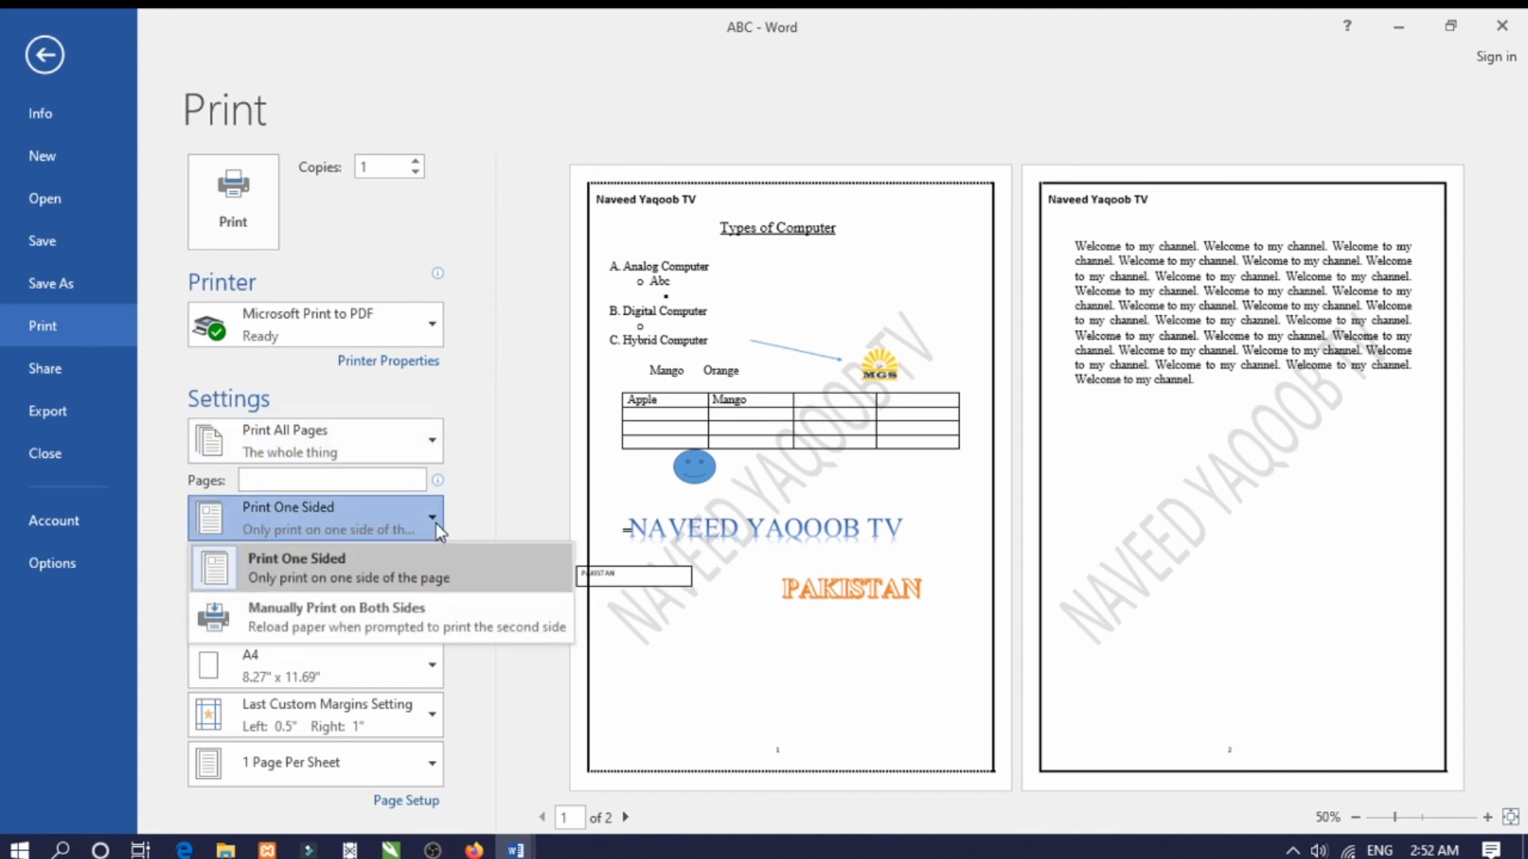
{"action": "left_click", "coordinate": [436, 523]}
{"action": "left_click", "coordinate": [436, 524]}
{"action": "left_click", "coordinate": [436, 524]}
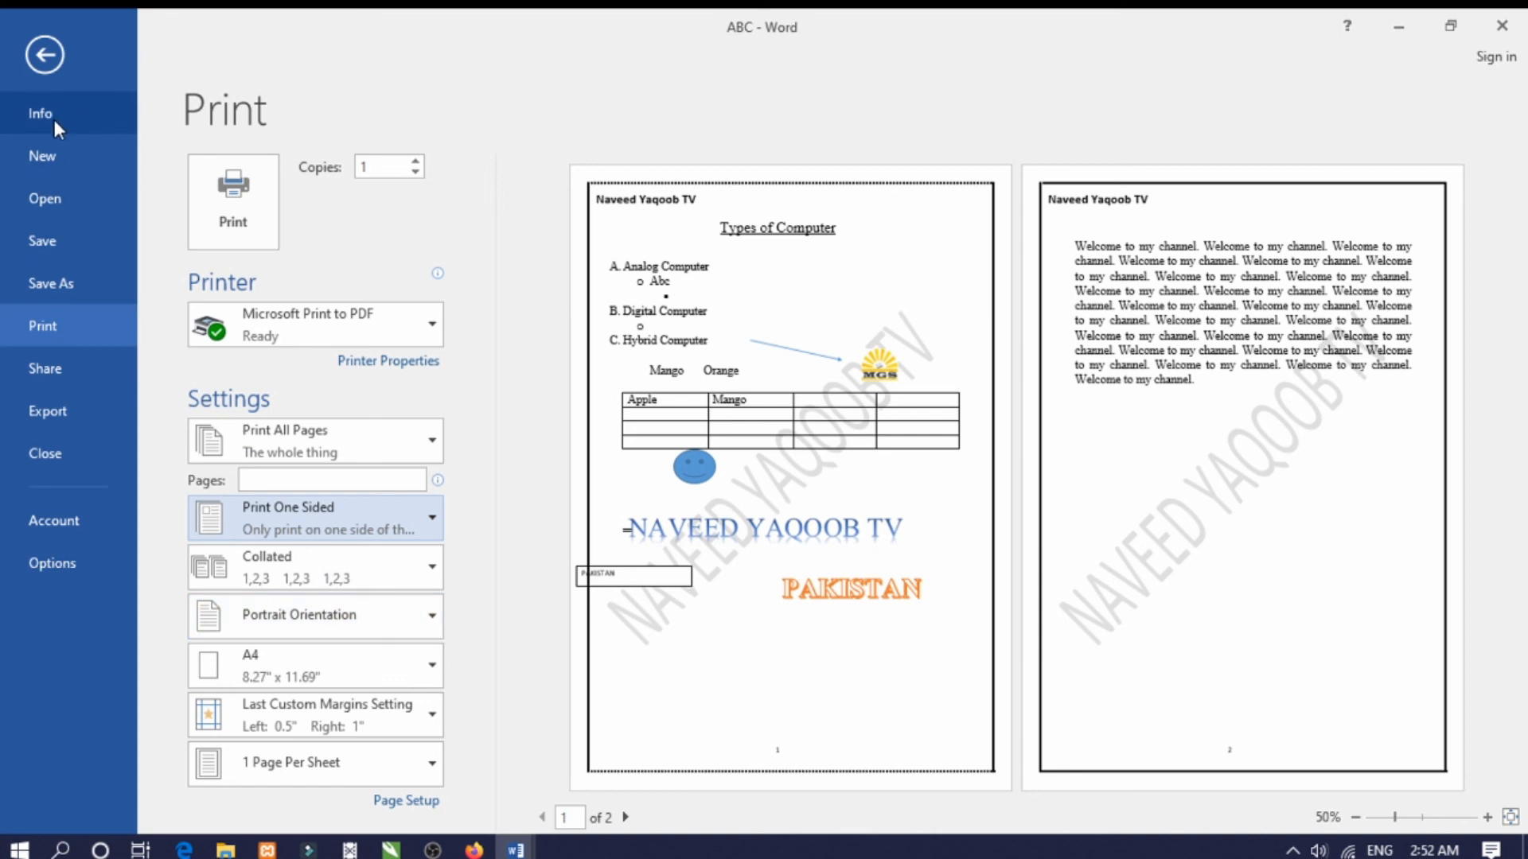
{"action": "left_click", "coordinate": [45, 56]}
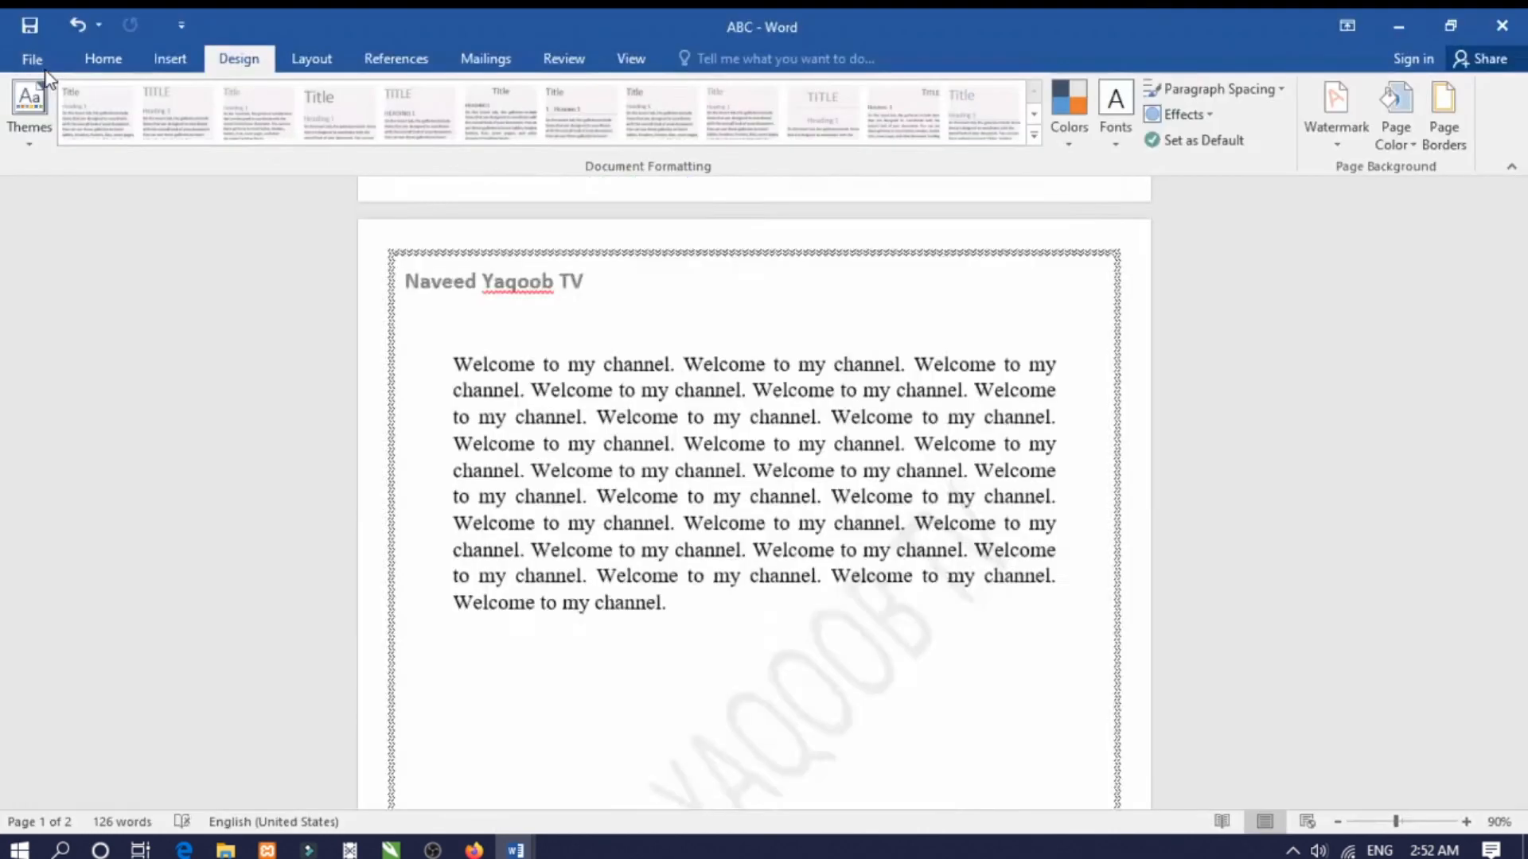
- Look over the finished ABC document from the first to the second page and close it
{"action": "scroll", "coordinate": [577, 418], "scroll_direction": "up", "scroll_amount": 8}
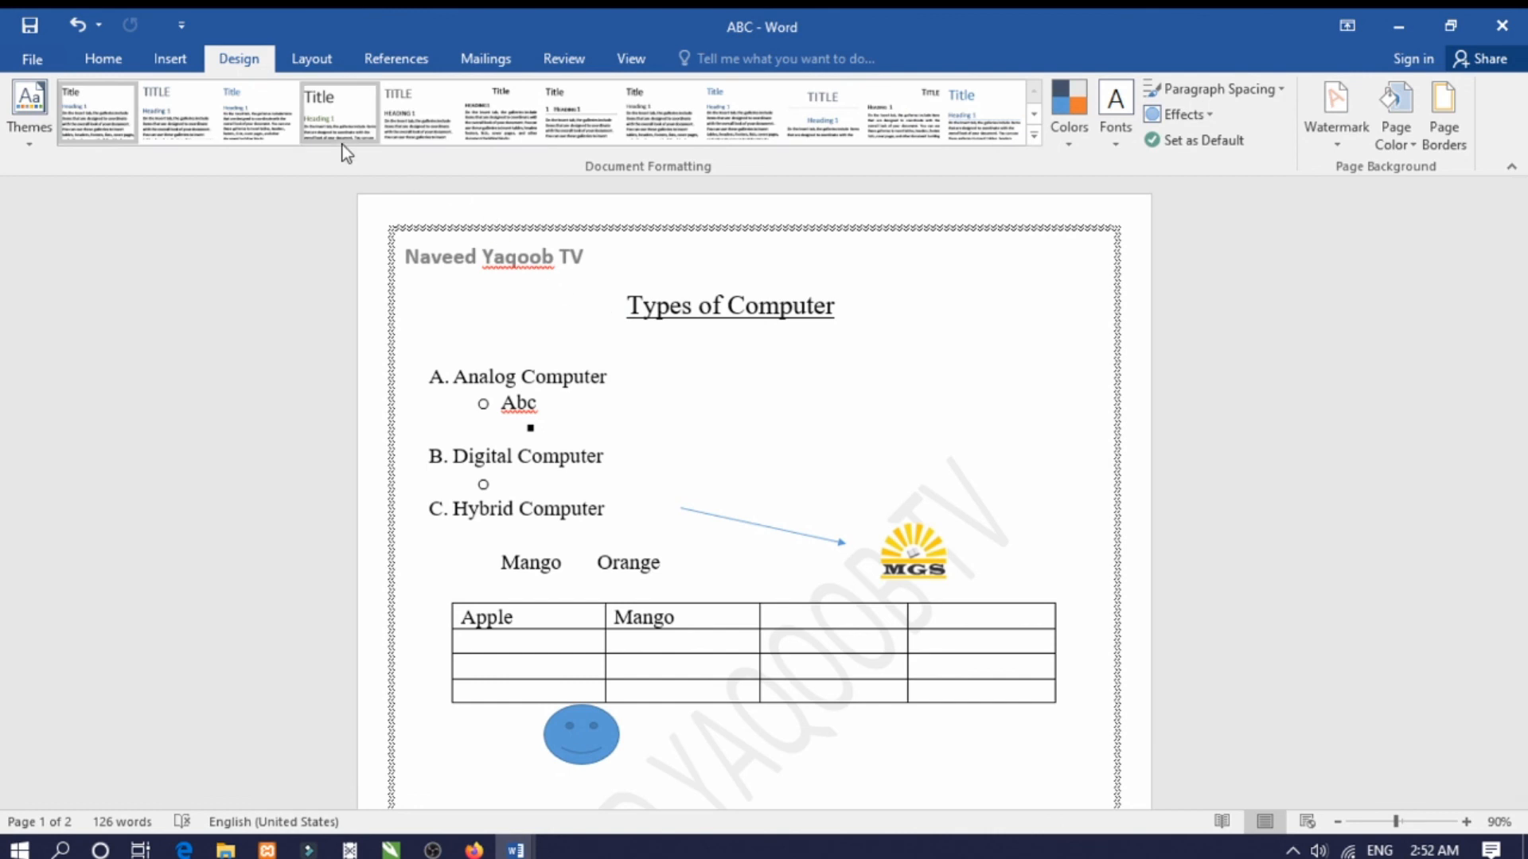
{"action": "left_click", "coordinate": [311, 61]}
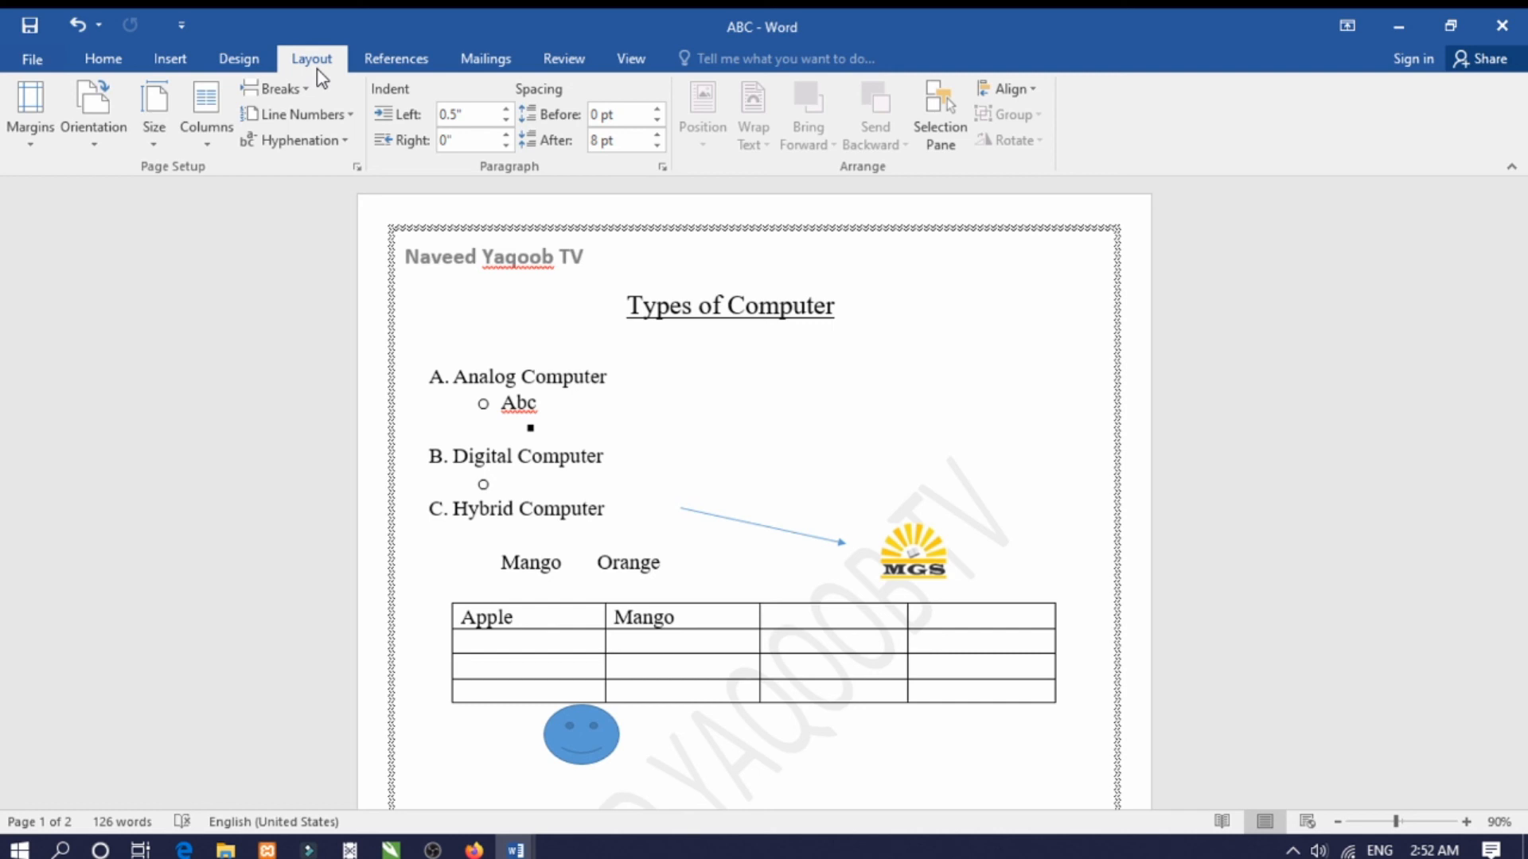
{"action": "left_click", "coordinate": [95, 60]}
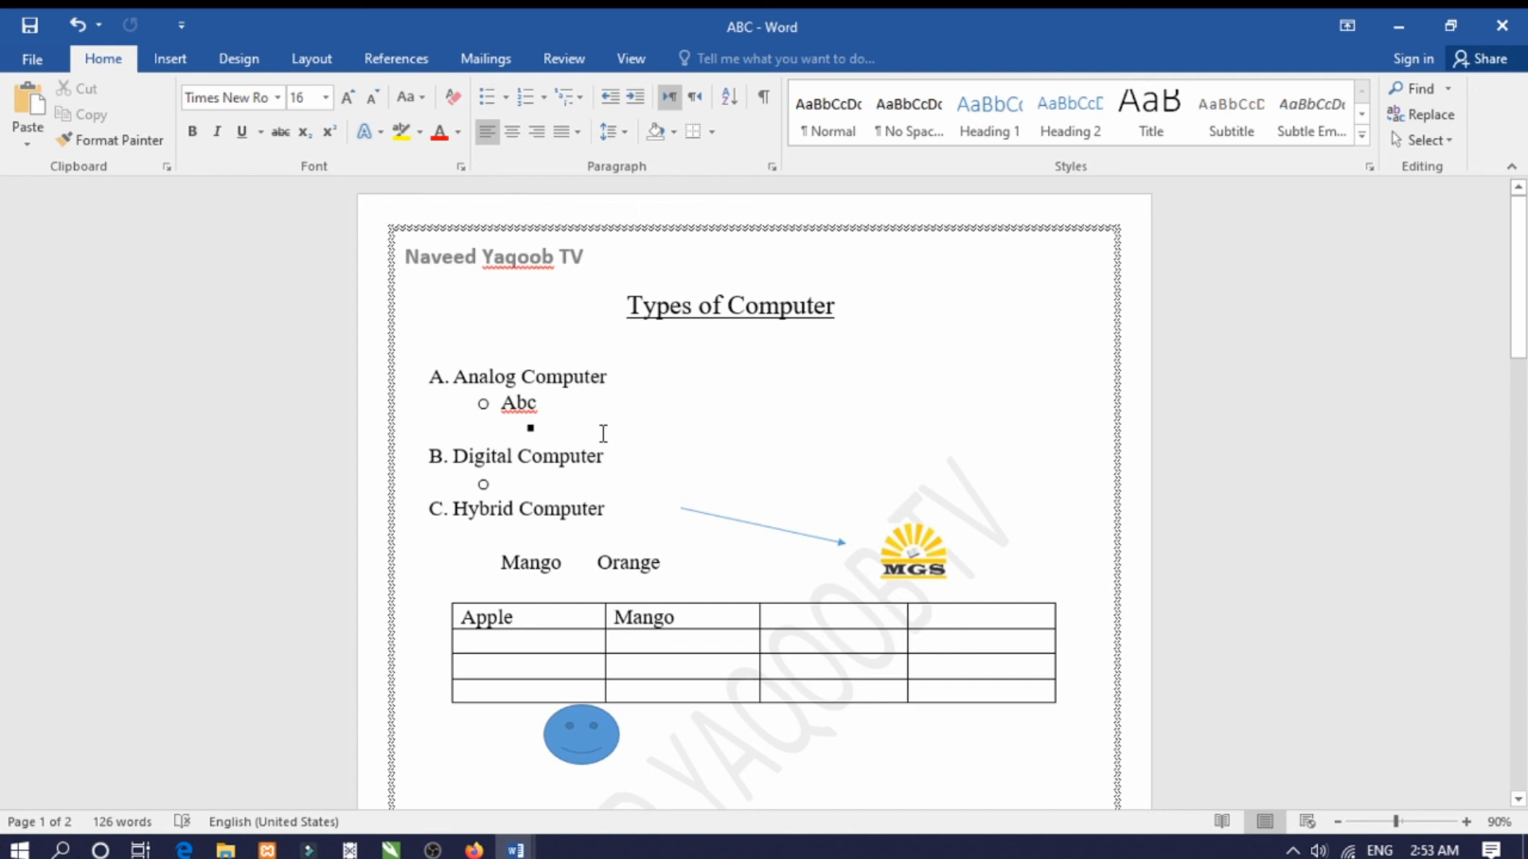
{"action": "scroll", "coordinate": [603, 432], "scroll_direction": "down", "scroll_amount": 12}
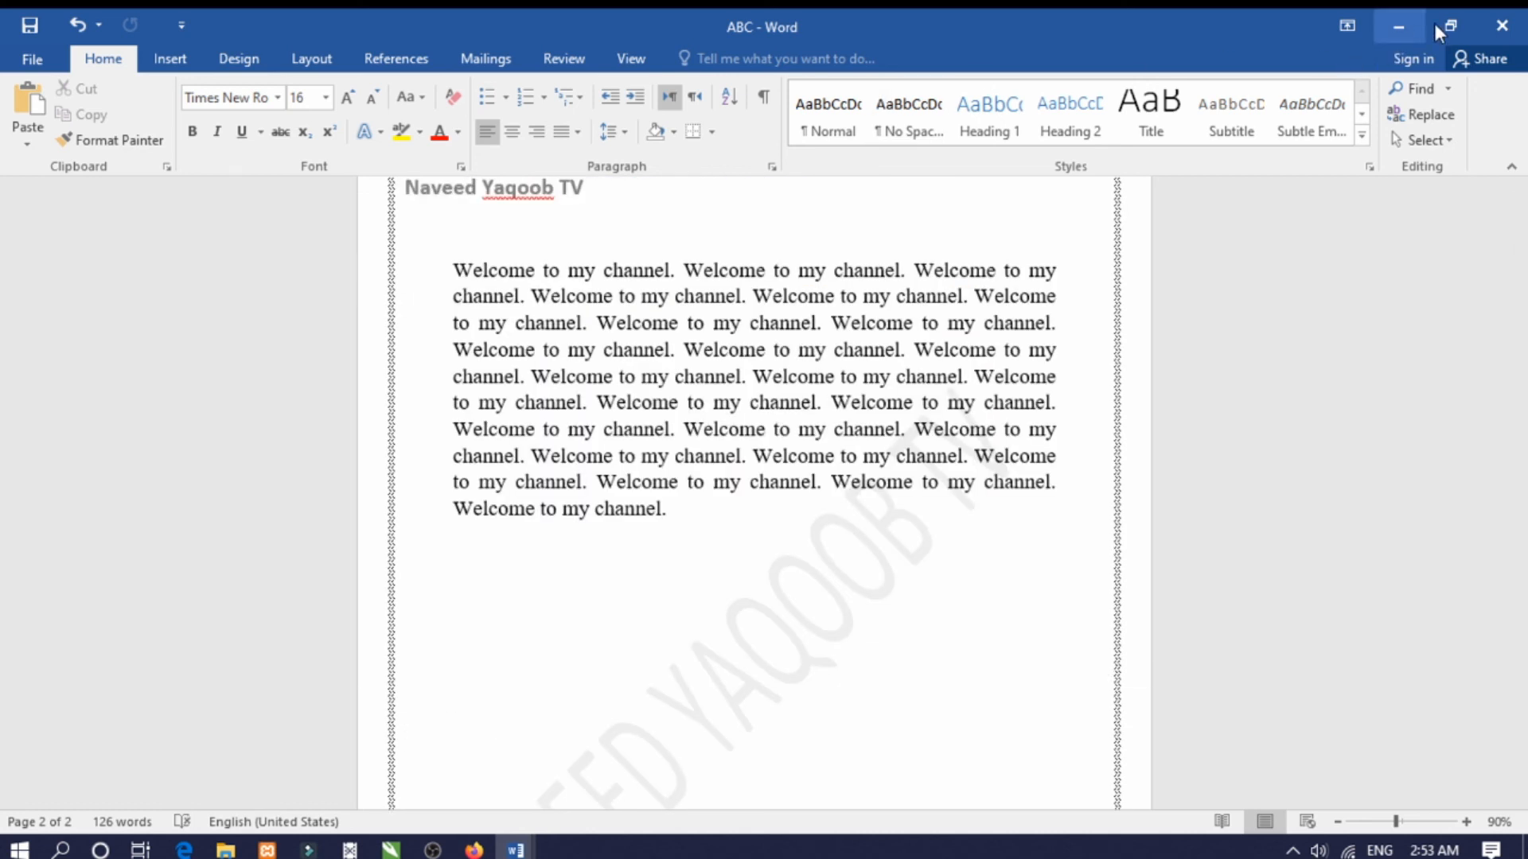
{"action": "left_click", "coordinate": [1496, 24]}
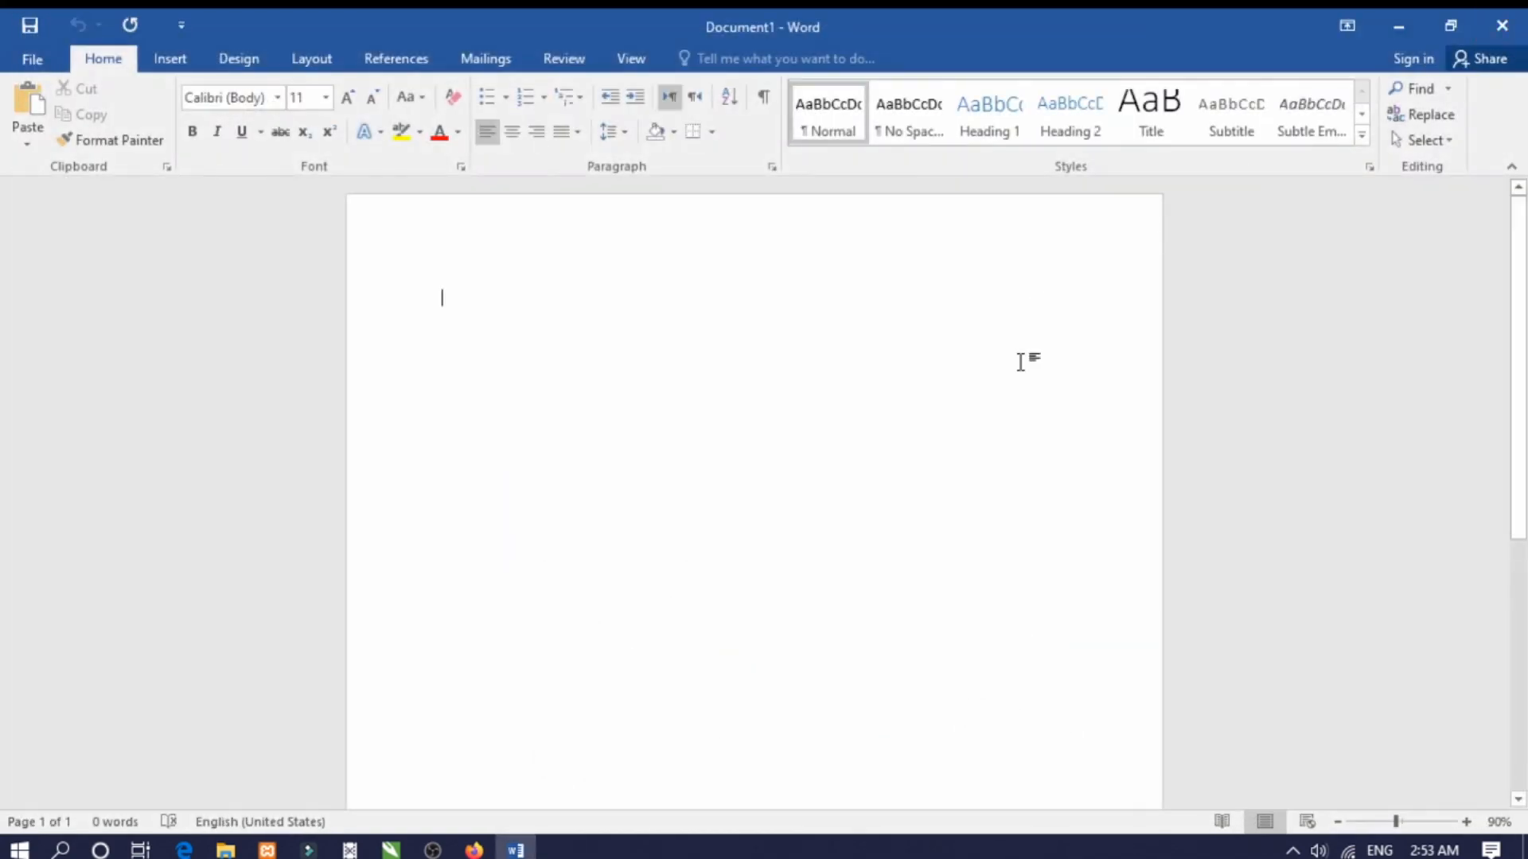